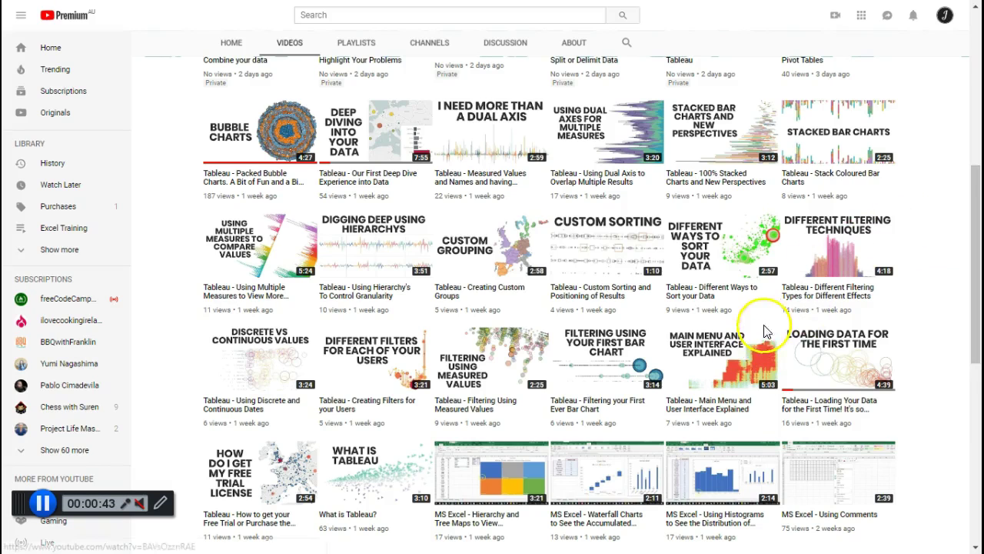
# Scroll through the channel's Videos list, then leave full-screen view with F11.
pyautogui.moveTo(336, 440)
pyautogui.mouseDown()
pyautogui.moveTo(295, 411)
pyautogui.moveTo(217, 408)
pyautogui.moveTo(183, 487)
pyautogui.moveTo(201, 537)
pyautogui.moveTo(277, 537)
pyautogui.moveTo(307, 438)
pyautogui.mouseUp()
pyautogui.scroll(-3, 307, 438)
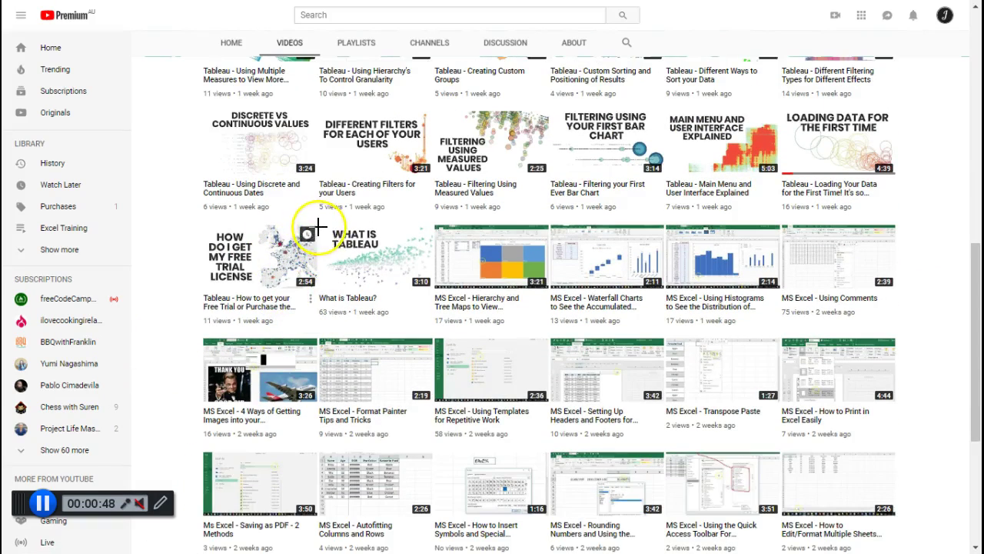
pyautogui.moveTo(321, 221)
pyautogui.mouseDown()
pyautogui.moveTo(212, 350)
pyautogui.moveTo(308, 236)
pyautogui.mouseUp()
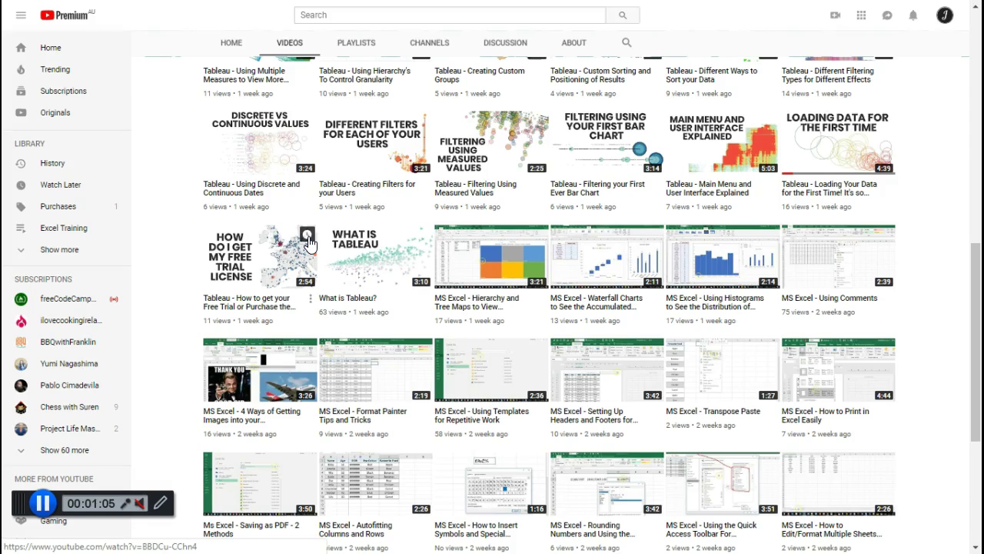
pyautogui.press('F11')
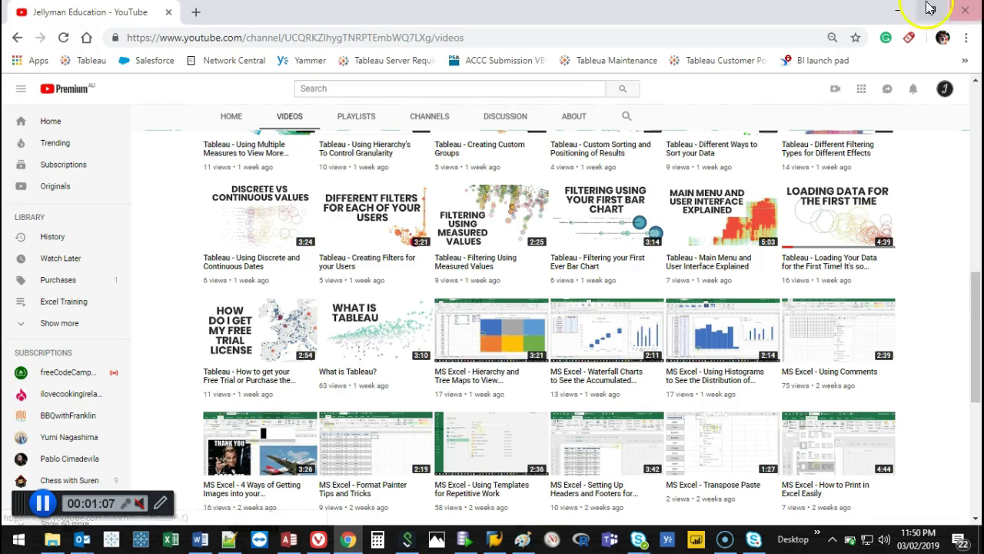
# Minimize the browser and open Watch Stats.xlsx from Downloads in a maximized Excel window.
pyautogui.click(896, 7)
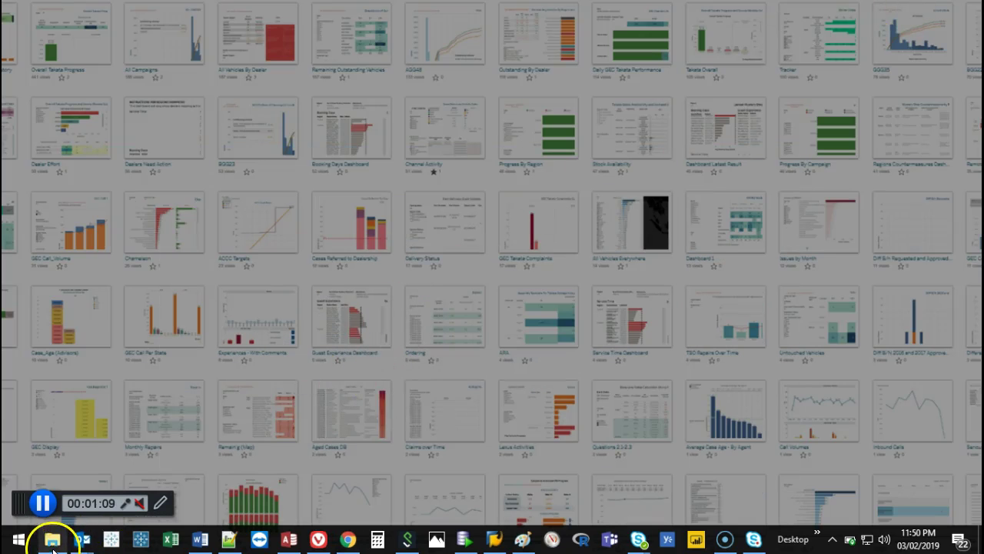
pyautogui.click(52, 541)
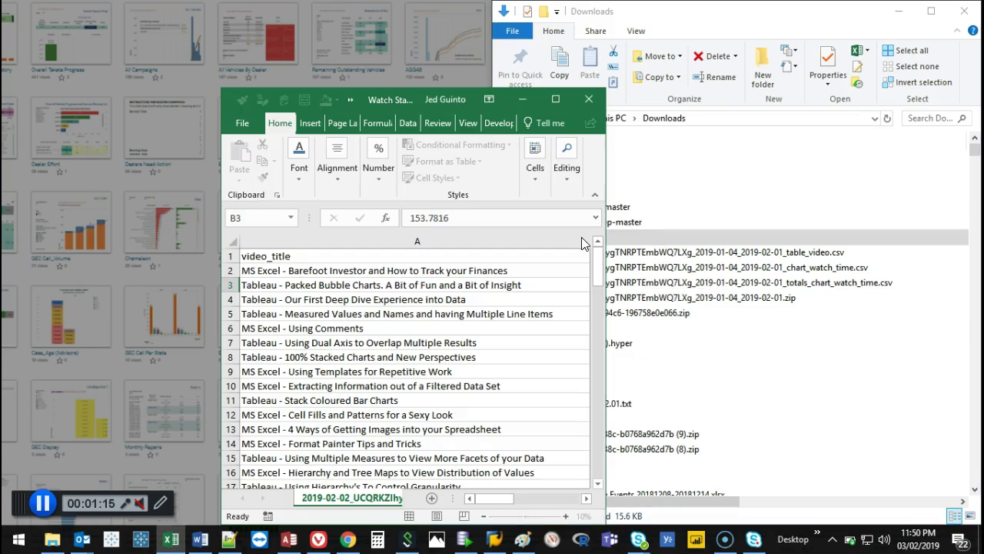
pyautogui.click(554, 100)
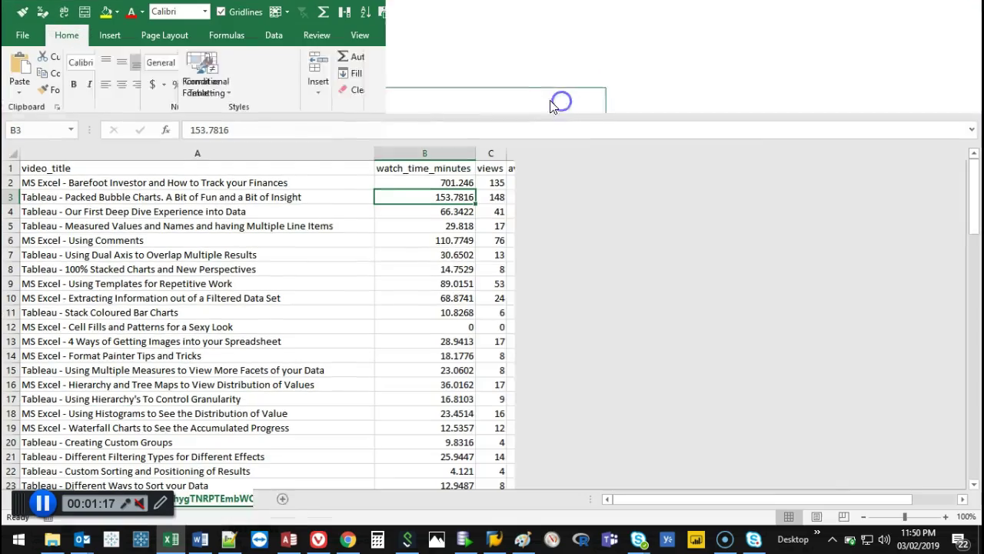
# Scroll through the video statistics and select ranges of cells to review them.
pyautogui.scroll(-2, 386, 254)
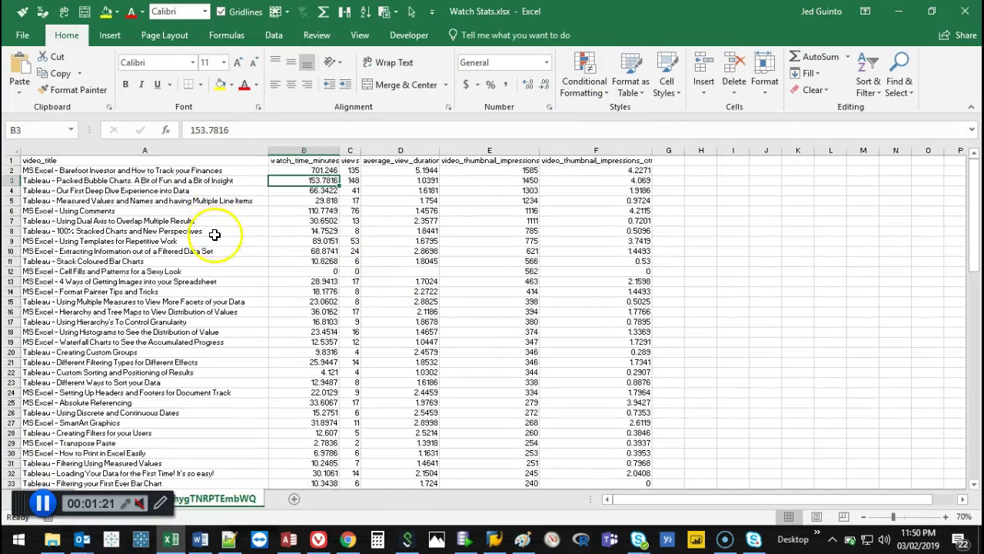
pyautogui.scroll(1, 215, 235)
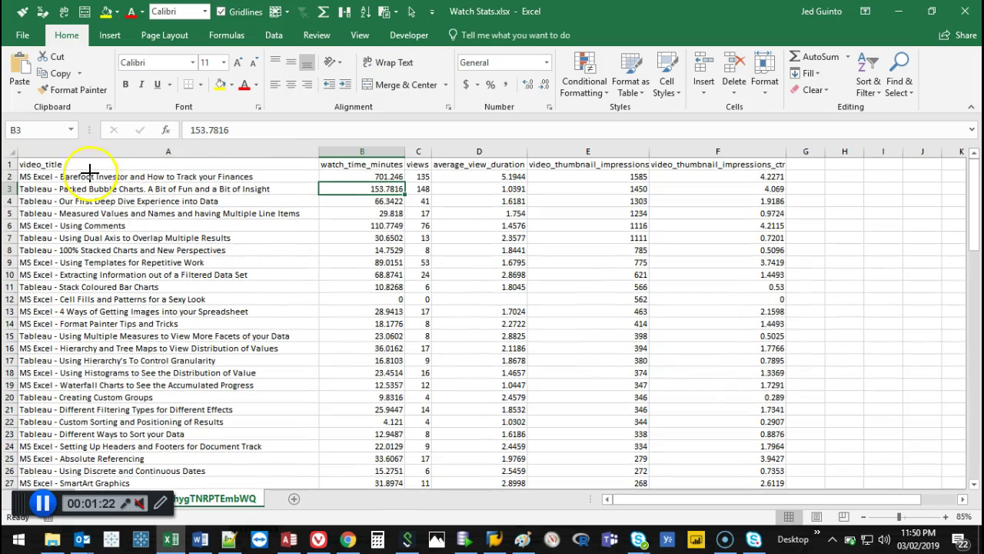
pyautogui.moveTo(6, 145)
pyautogui.mouseDown()
pyautogui.moveTo(433, 138)
pyautogui.moveTo(819, 155)
pyautogui.moveTo(764, 169)
pyautogui.moveTo(383, 177)
pyautogui.moveTo(80, 153)
pyautogui.moveTo(11, 176)
pyautogui.mouseUp()
pyautogui.moveTo(142, 159); pyautogui.dragTo(147, 421)
pyautogui.moveTo(116, 342); pyautogui.dragTo(136, 445)
pyautogui.moveTo(245, 332); pyautogui.dragTo(134, 446)
pyautogui.moveTo(361, 163); pyautogui.dragTo(373, 433)
pyautogui.moveTo(359, 394); pyautogui.dragTo(366, 465)
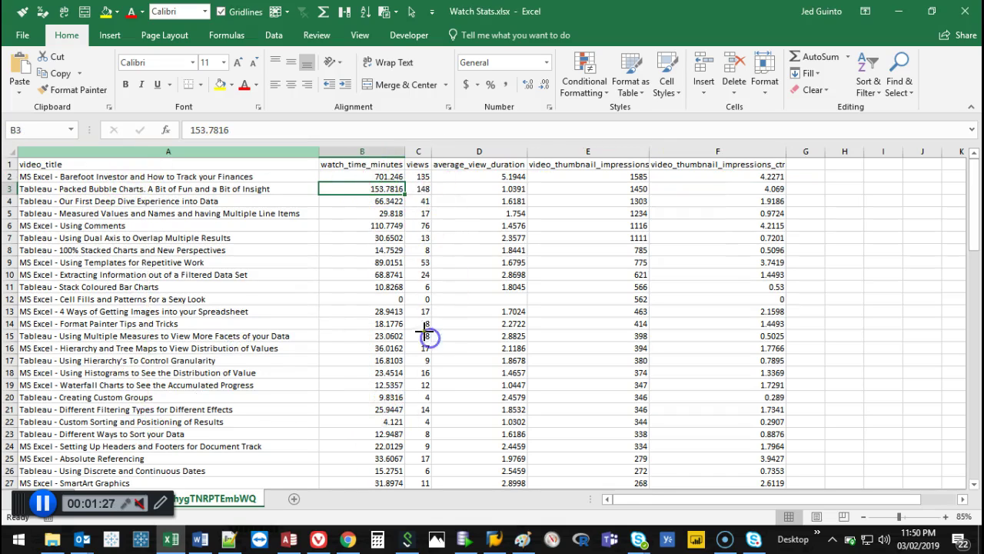
pyautogui.scroll(-7, 379, 324)
pyautogui.scroll(-17, 380, 324)
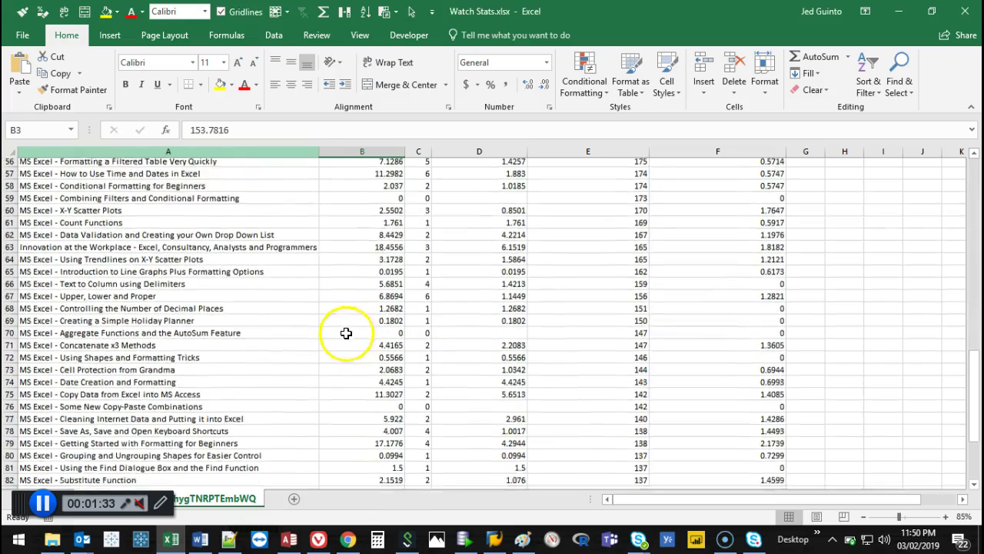
# Add a yellow 'TOTALS' row at A94, undo it, scroll back up and close the workbook.
pyautogui.click(287, 421)
pyautogui.press('capslock')
pyautogui.write('TOTALS')
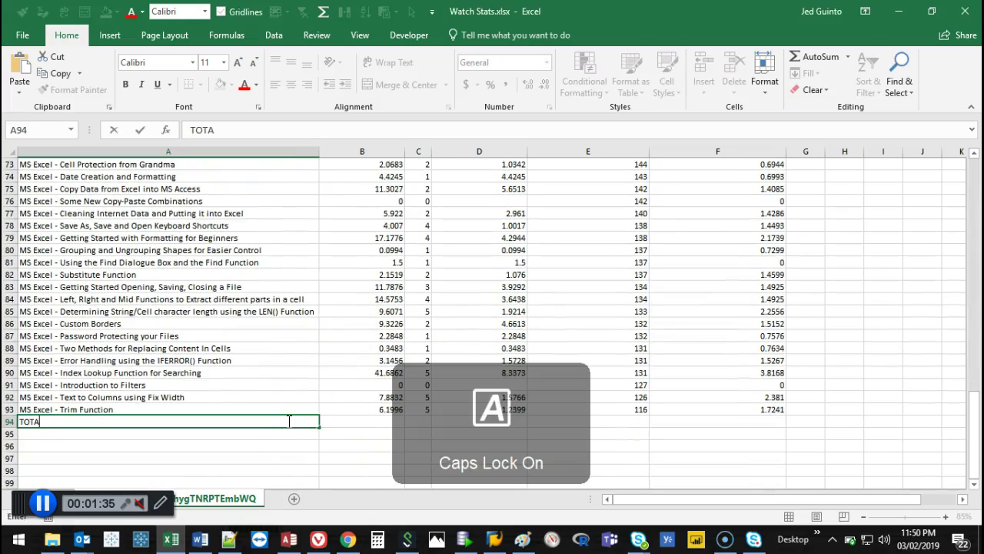
pyautogui.hotkey('ctrl', 'Return')
pyautogui.hotkey('shift', 'space')
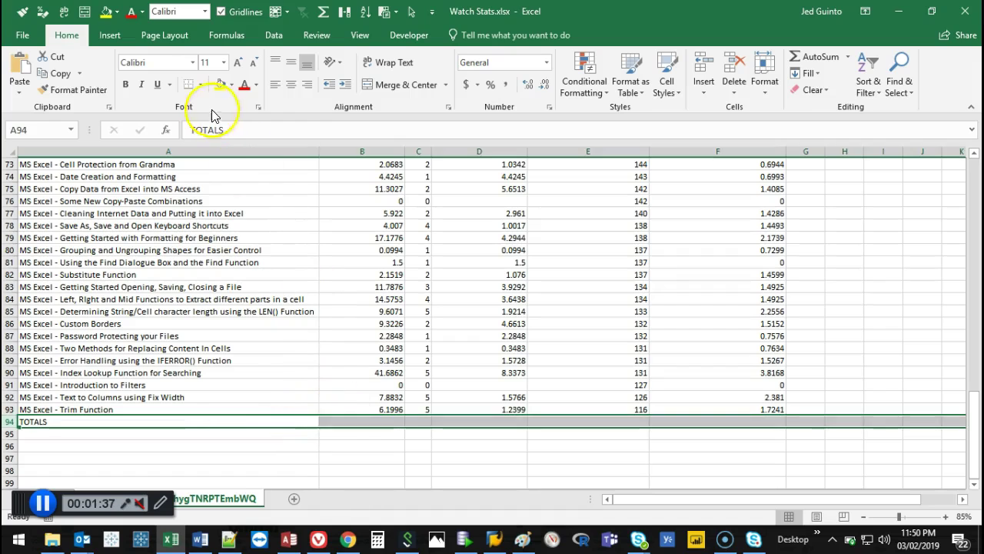
pyautogui.click(220, 84)
pyautogui.hotkey('ctrl', '-')
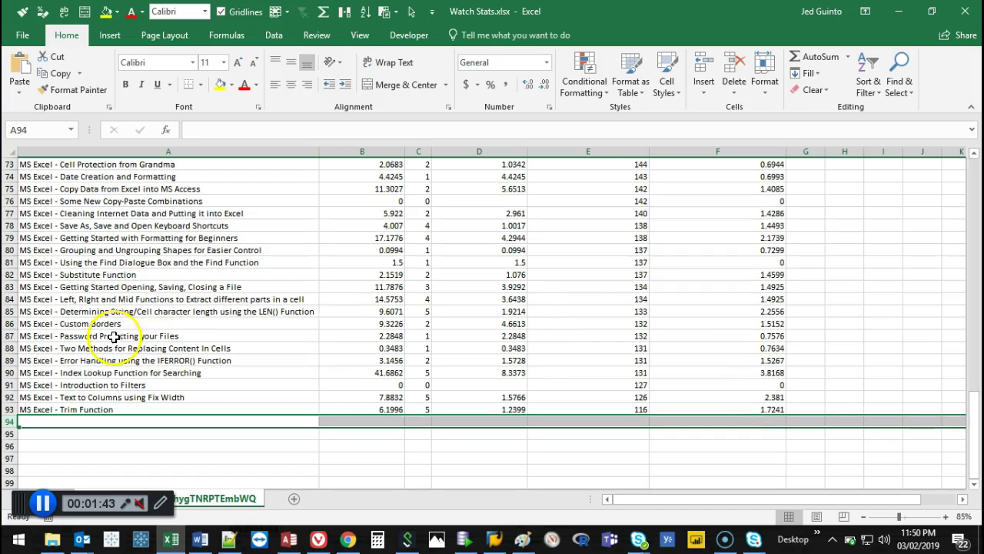
pyautogui.moveTo(972, 398); pyautogui.dragTo(970, 170)
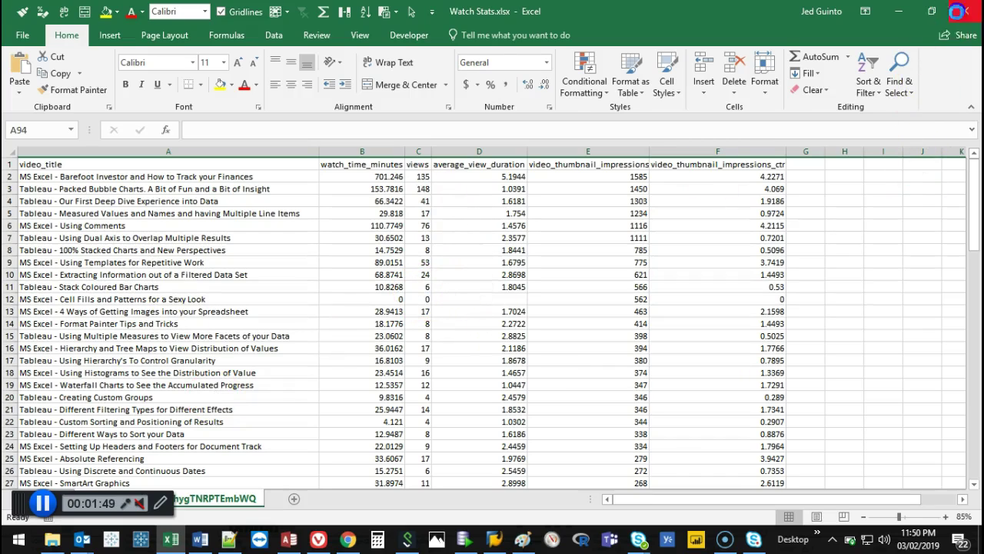
pyautogui.click(961, 11)
# Launch Tableau, dismiss the Update and File Recovery dialogs, and dock it on the left half.
pyautogui.click(125, 542)
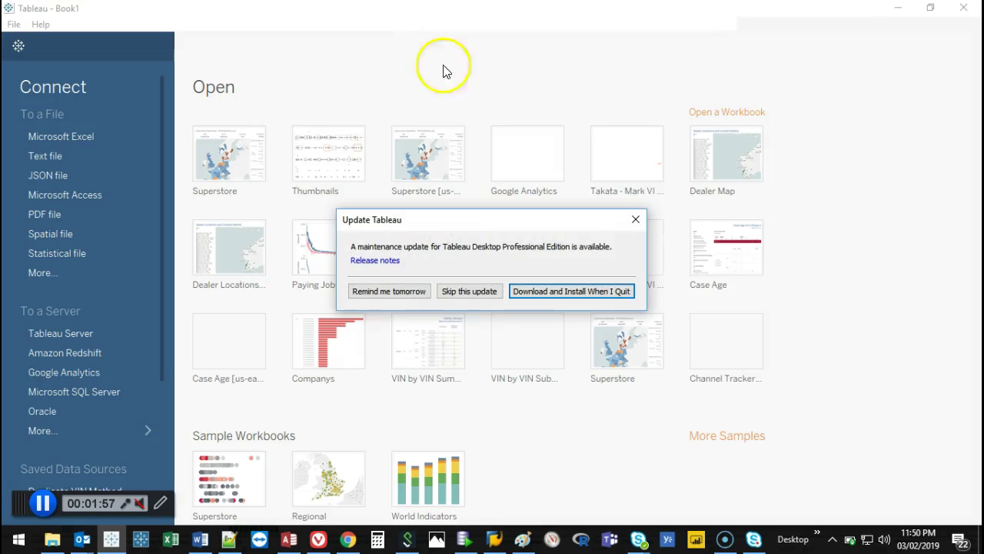
pyautogui.click(638, 221)
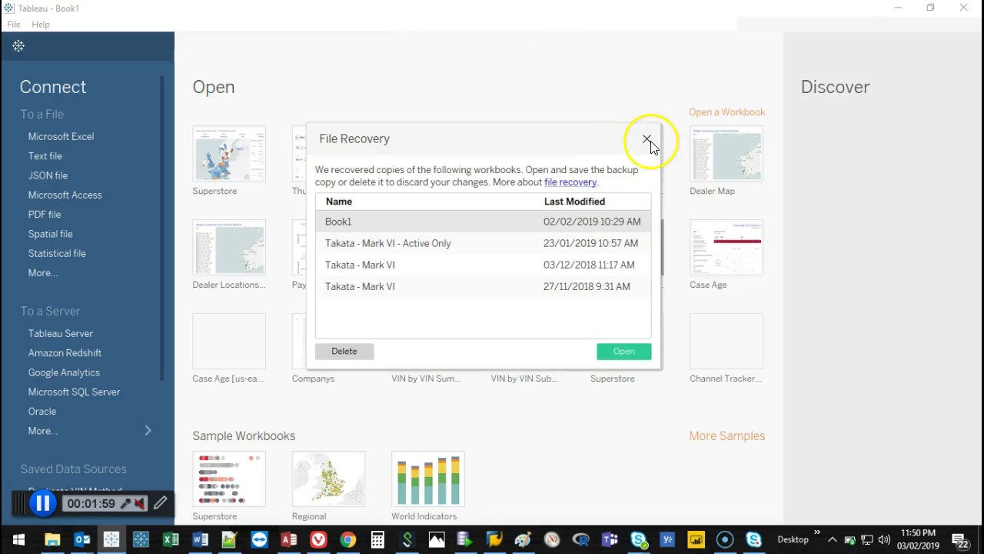
pyautogui.click(647, 138)
pyautogui.moveTo(369, 7); pyautogui.dragTo(23, 77)
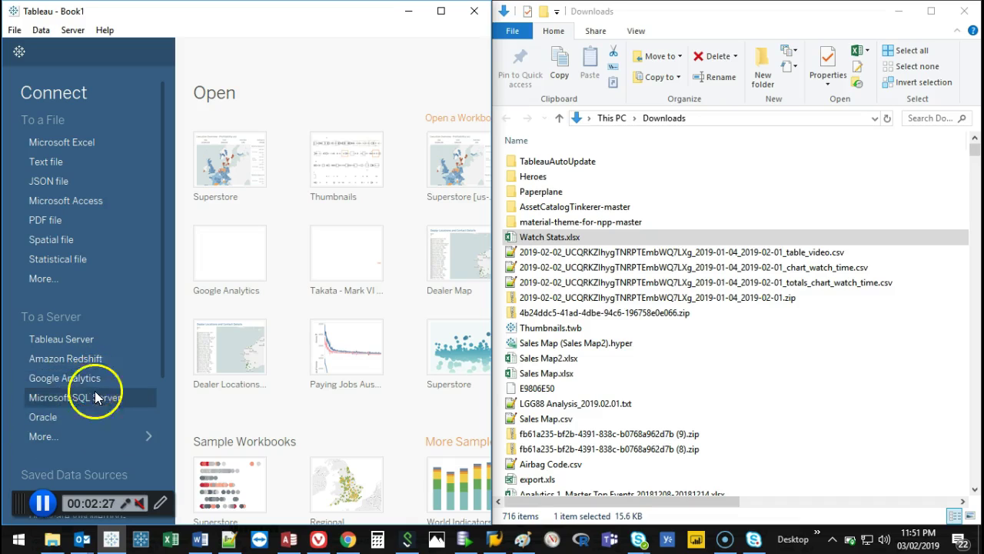
pyautogui.click(153, 435)
pyautogui.scroll(-8, 326, 197)
pyautogui.scroll(-5, 318, 235)
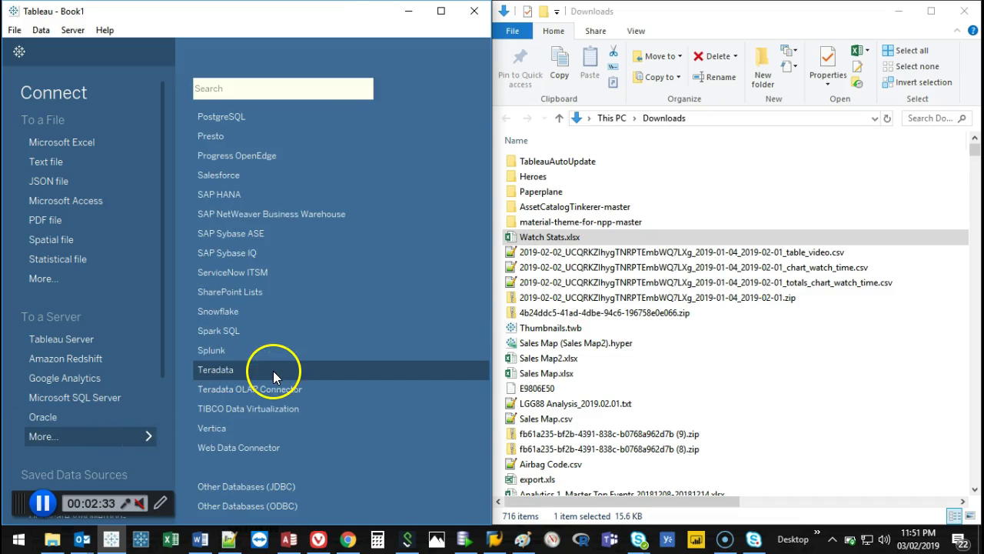
pyautogui.scroll(13, 275, 460)
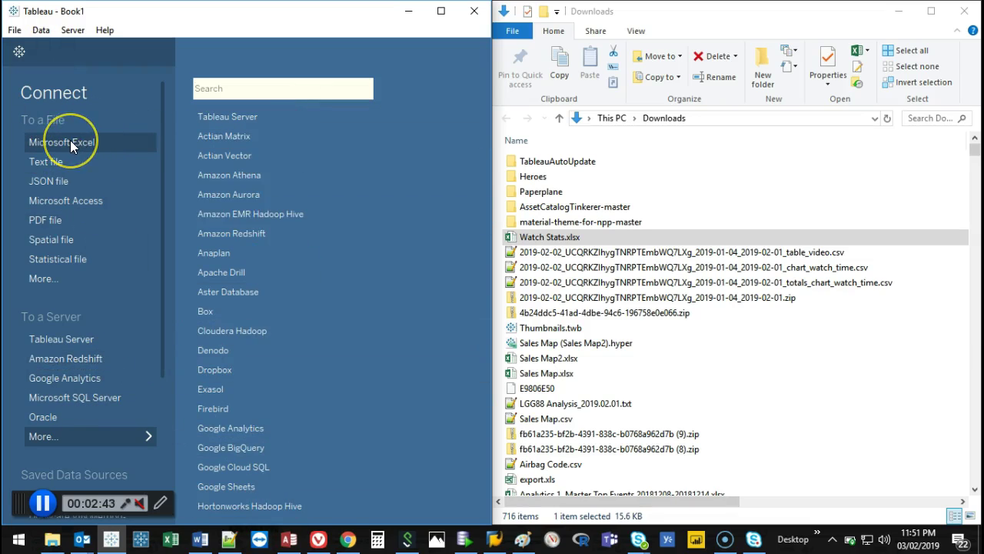
# Abandon the Excel file connector and drag Watch Stats.xlsx from Downloads onto Tableau instead.
pyautogui.click(70, 141)
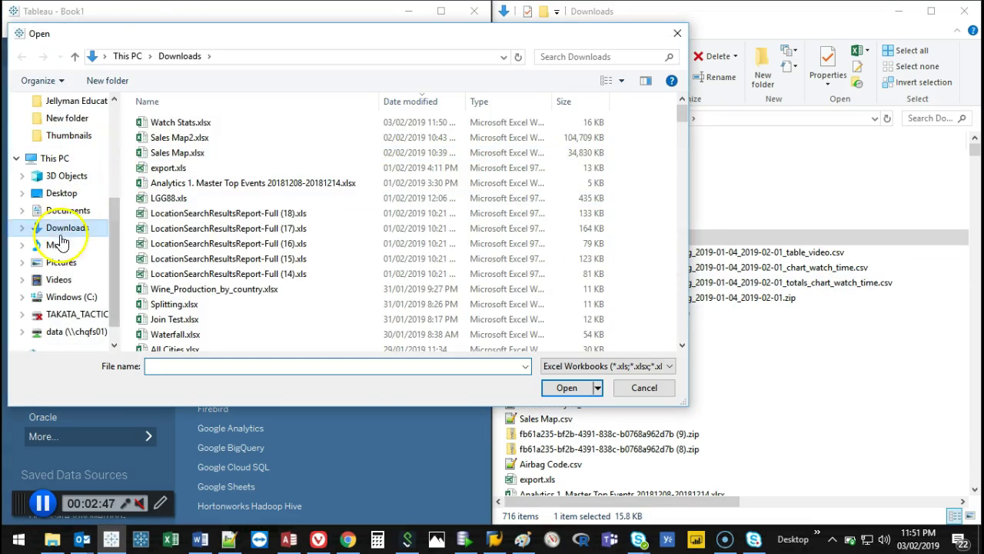
pyautogui.click(178, 120)
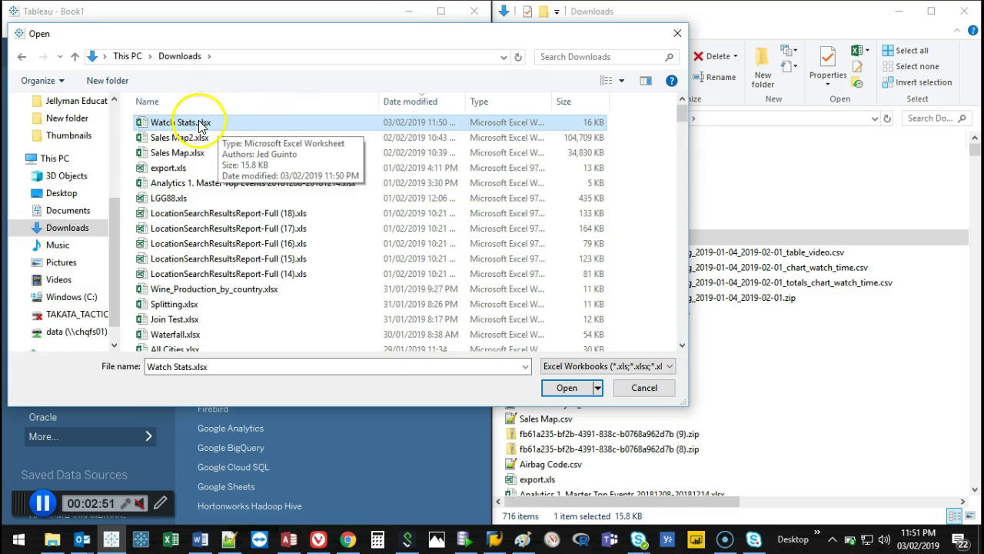
pyautogui.click(672, 391)
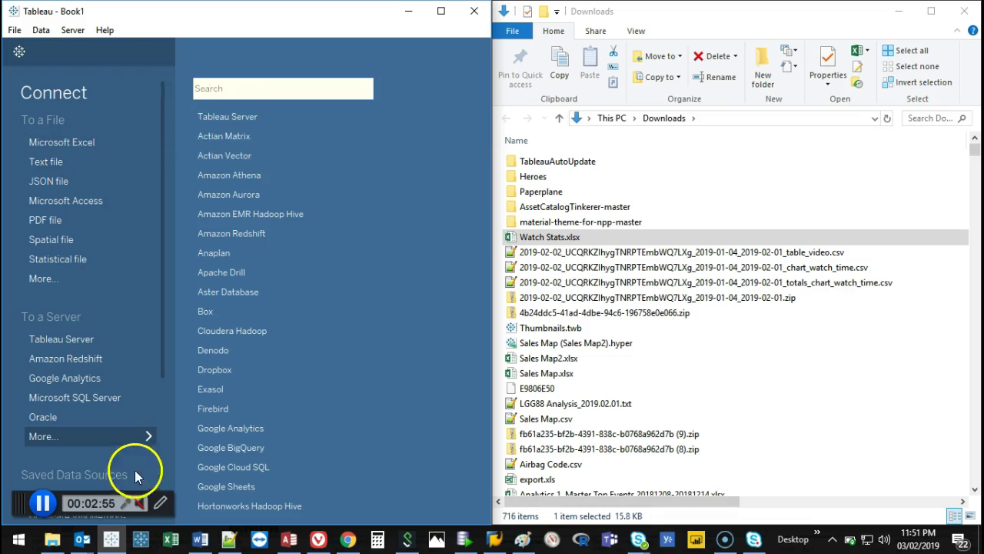
pyautogui.click(570, 239)
pyautogui.moveTo(570, 239); pyautogui.dragTo(388, 216)
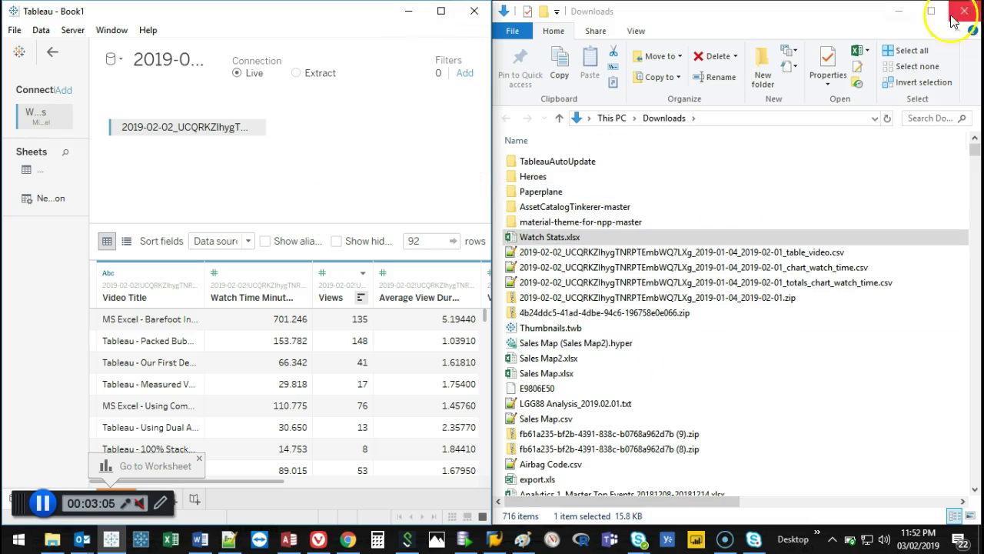
# Minimize the Downloads window, maximize Tableau, and turn Caps Lock off.
pyautogui.click(899, 12)
pyautogui.click(445, 14)
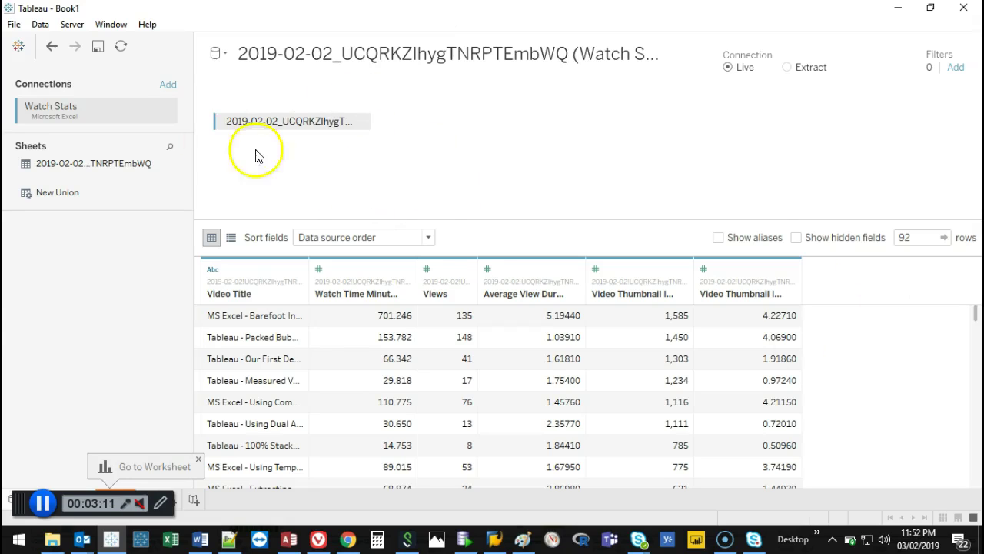
pyautogui.press('capslock')
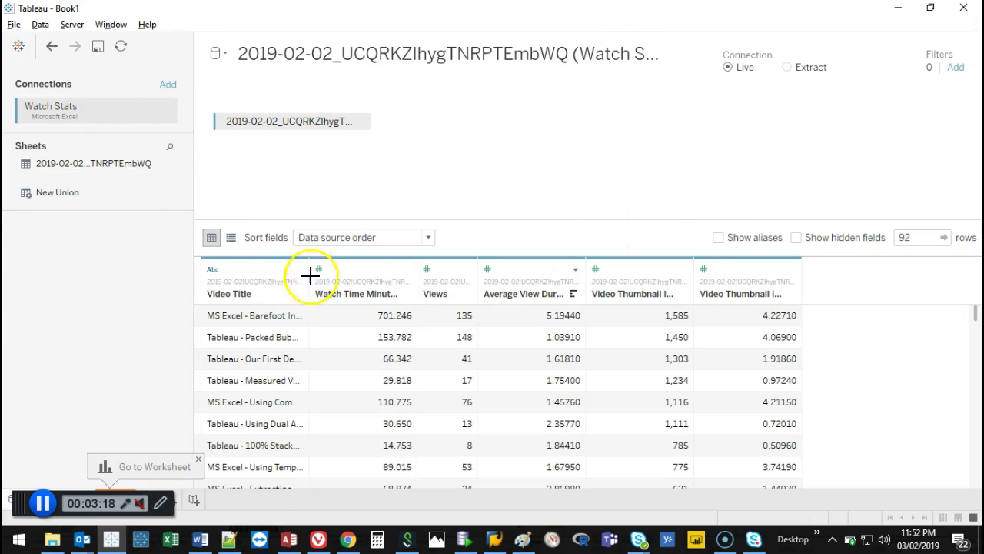
# Drag across the data preview's columns to look over the video statistics.
pyautogui.click(259, 202)
pyautogui.moveTo(259, 200); pyautogui.dragTo(261, 290)
pyautogui.moveTo(279, 257); pyautogui.dragTo(239, 262)
pyautogui.moveTo(377, 190); pyautogui.dragTo(381, 302)
pyautogui.moveTo(365, 269); pyautogui.dragTo(398, 266)
pyautogui.moveTo(471, 185); pyautogui.dragTo(465, 292)
pyautogui.moveTo(445, 266); pyautogui.dragTo(481, 266)
pyautogui.moveTo(535, 183)
pyautogui.mouseDown()
pyautogui.moveTo(541, 266)
pyautogui.moveTo(528, 265)
pyautogui.moveTo(551, 266)
pyautogui.mouseUp()
pyautogui.moveTo(655, 191); pyautogui.dragTo(653, 290)
pyautogui.moveTo(663, 260); pyautogui.dragTo(653, 291)
pyautogui.moveTo(761, 168); pyautogui.dragTo(763, 265)
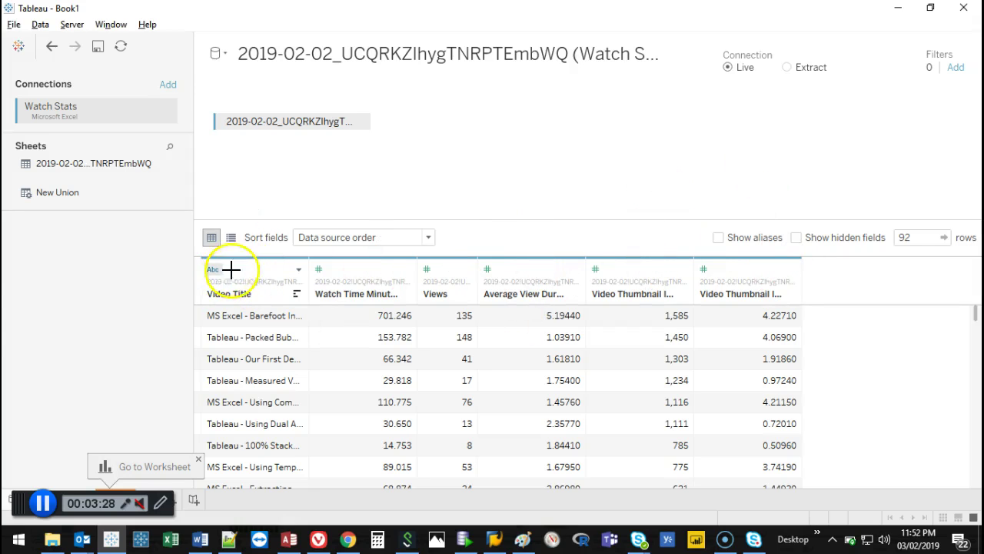
pyautogui.moveTo(228, 263)
pyautogui.mouseDown()
pyautogui.moveTo(193, 267)
pyautogui.moveTo(246, 277)
pyautogui.moveTo(230, 259)
pyautogui.mouseUp()
pyautogui.moveTo(325, 266); pyautogui.dragTo(305, 267)
pyautogui.moveTo(438, 259); pyautogui.dragTo(410, 285)
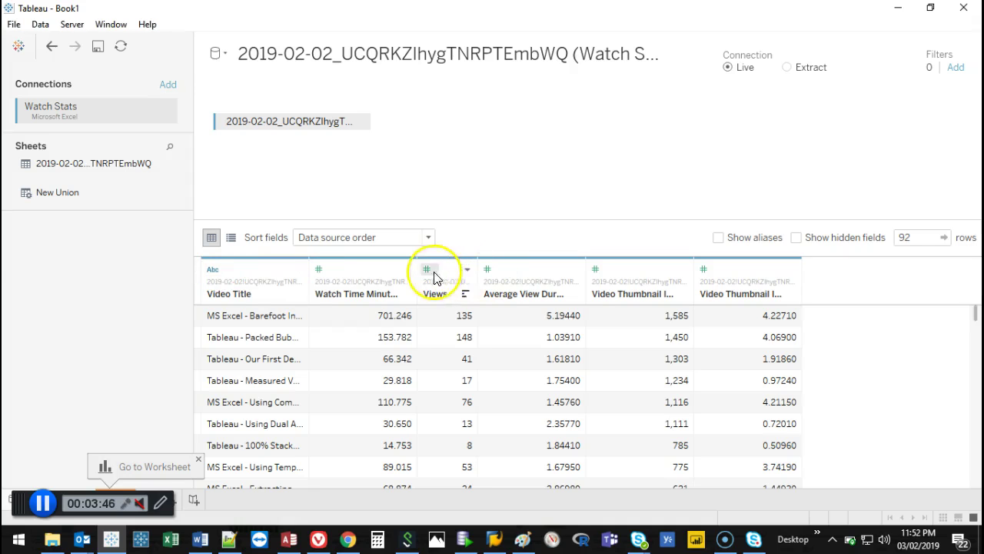
# Inspect the Views column's data type and geographic role options, leaving them unchanged.
pyautogui.click(426, 273)
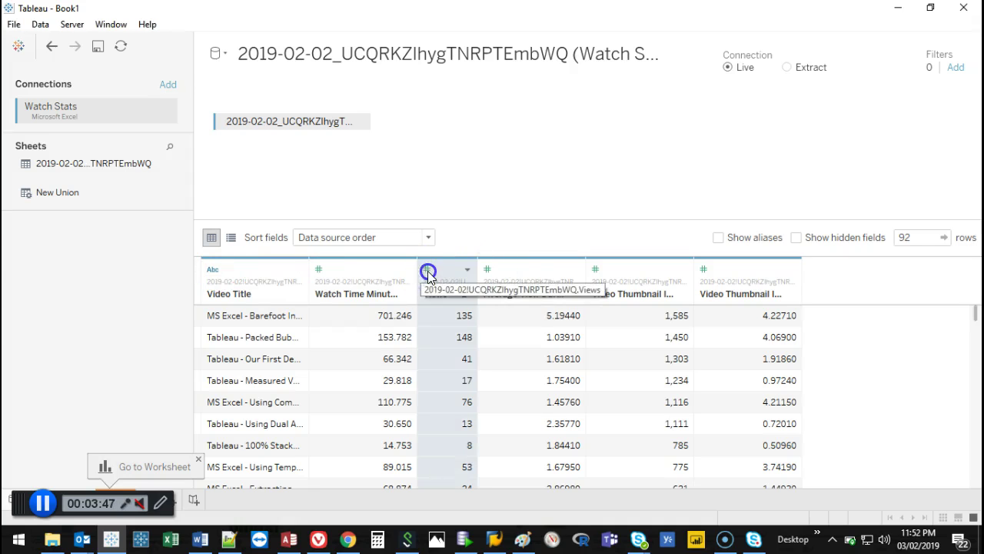
pyautogui.click(427, 270)
pyautogui.click(474, 373)
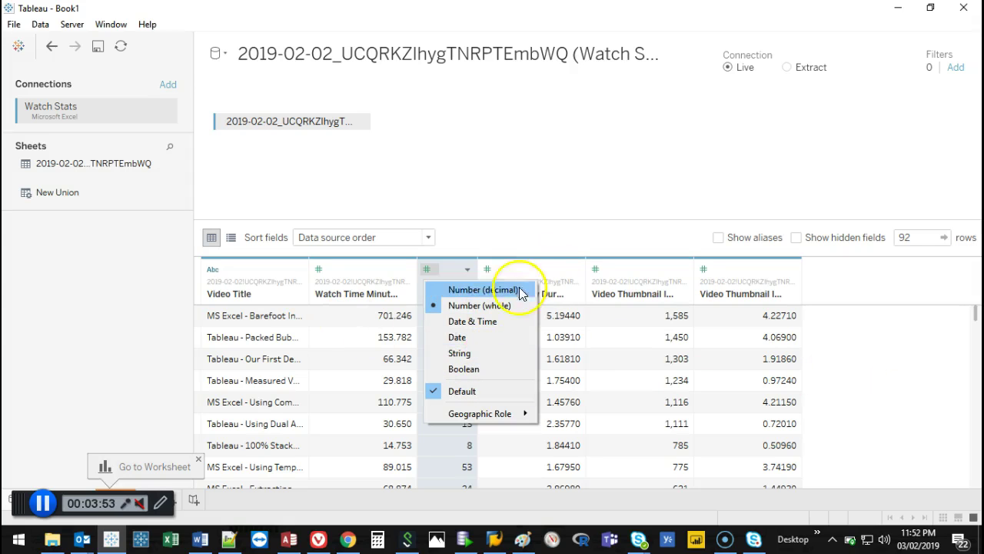
pyautogui.click(502, 416)
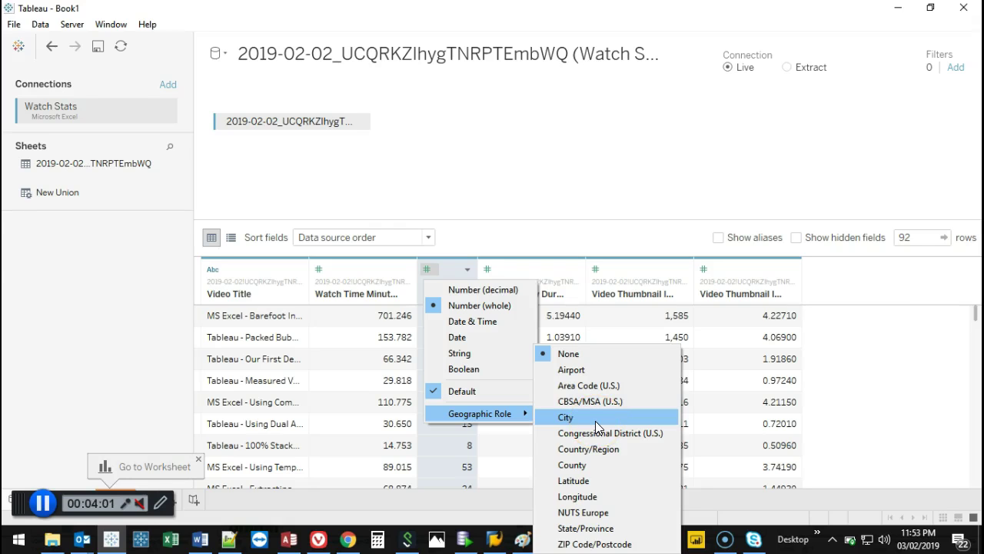
pyautogui.click(114, 329)
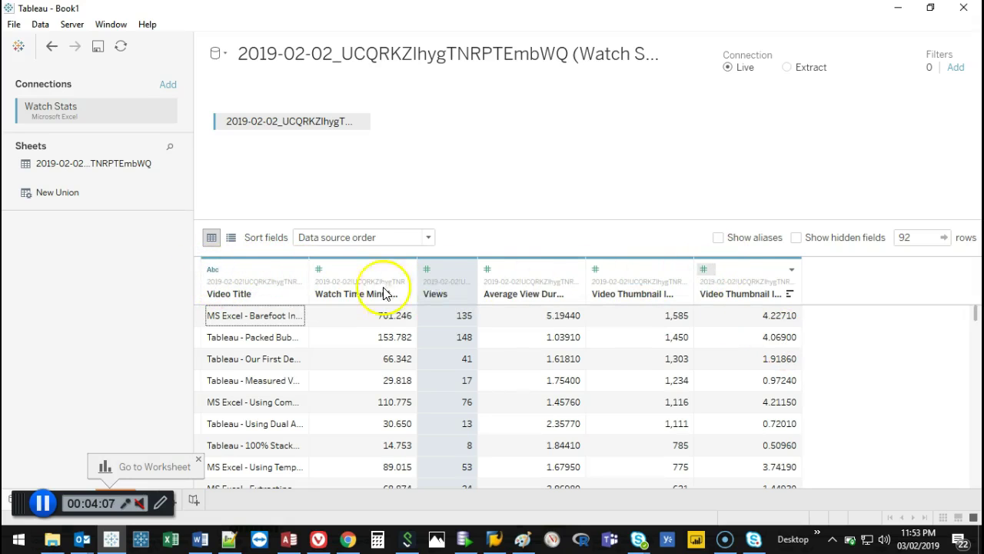
# Check the Watch Time Minutes data type options without changes, then close the workbook.
pyautogui.click(352, 275)
pyautogui.click(427, 269)
pyautogui.click(373, 269)
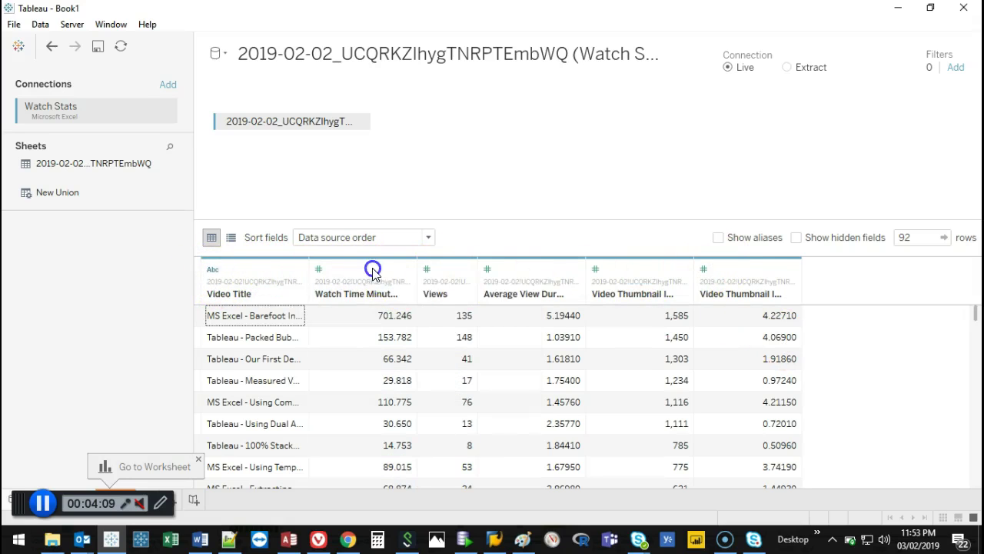
pyautogui.click(359, 277)
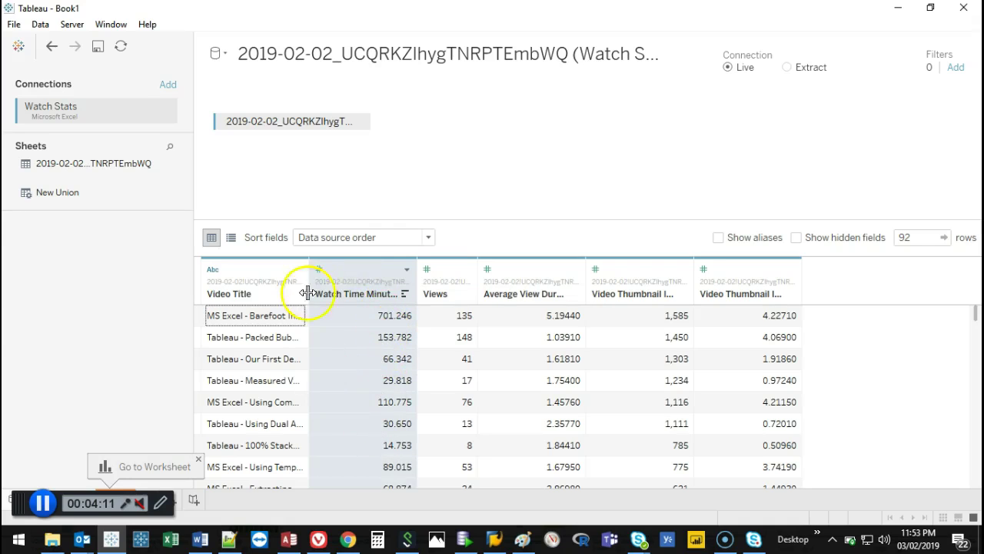
pyautogui.click(320, 270)
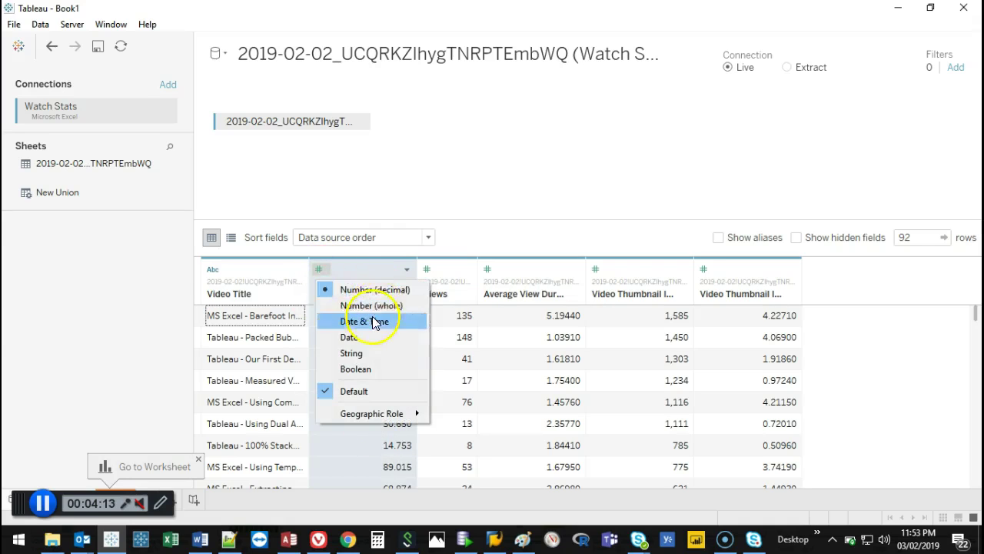
pyautogui.click(320, 270)
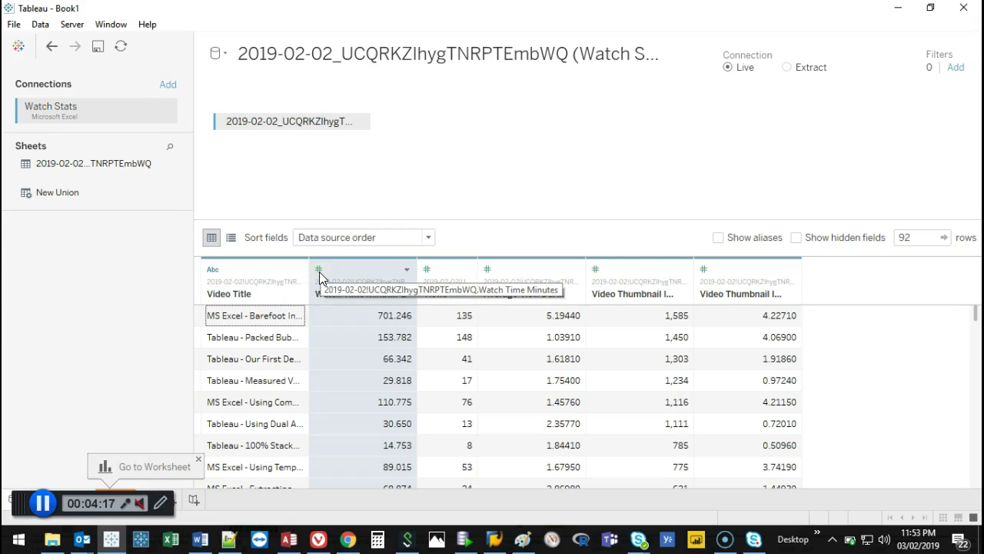
pyautogui.click(364, 317)
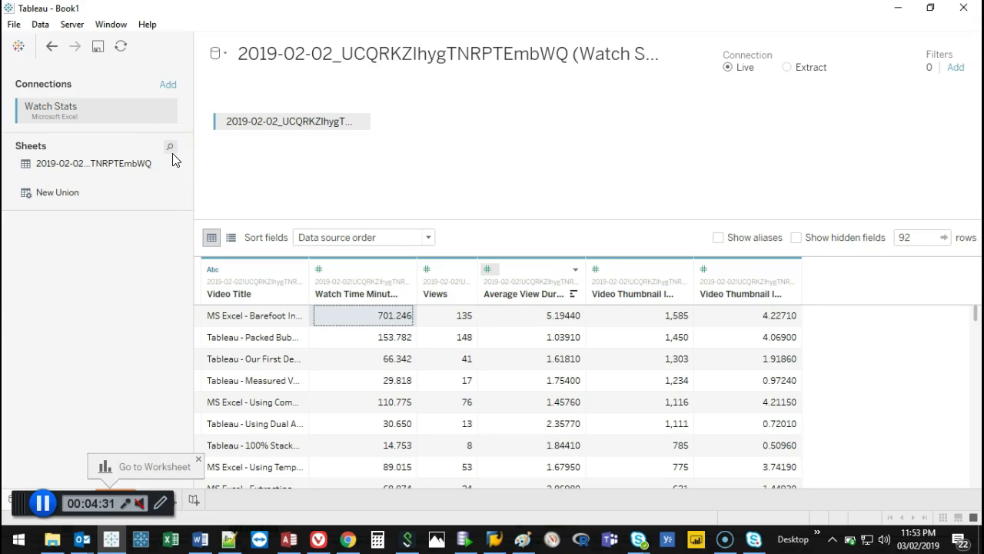
pyautogui.moveTo(392, 110)
pyautogui.mouseDown()
pyautogui.moveTo(226, 94)
pyautogui.moveTo(202, 111)
pyautogui.moveTo(370, 94)
pyautogui.mouseUp()
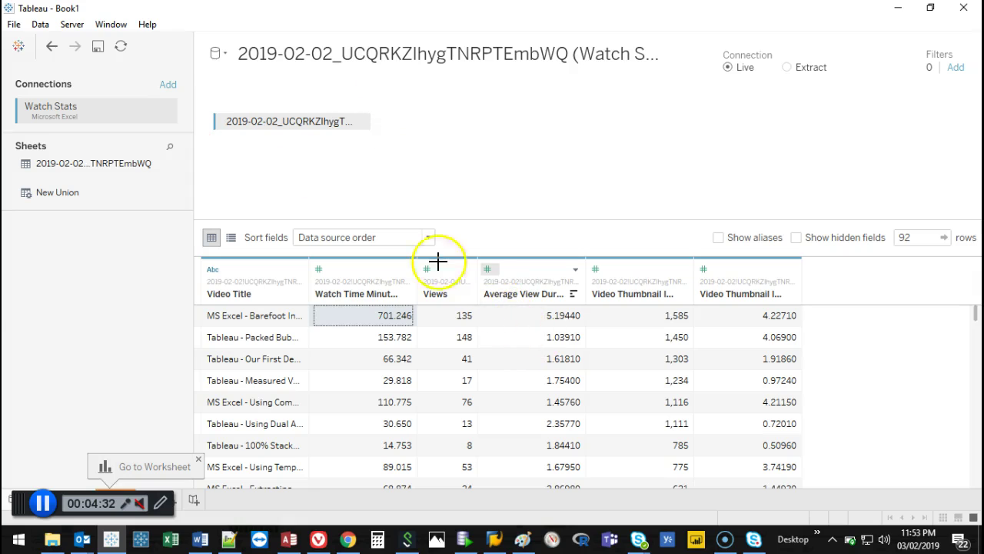
pyautogui.click(963, 8)
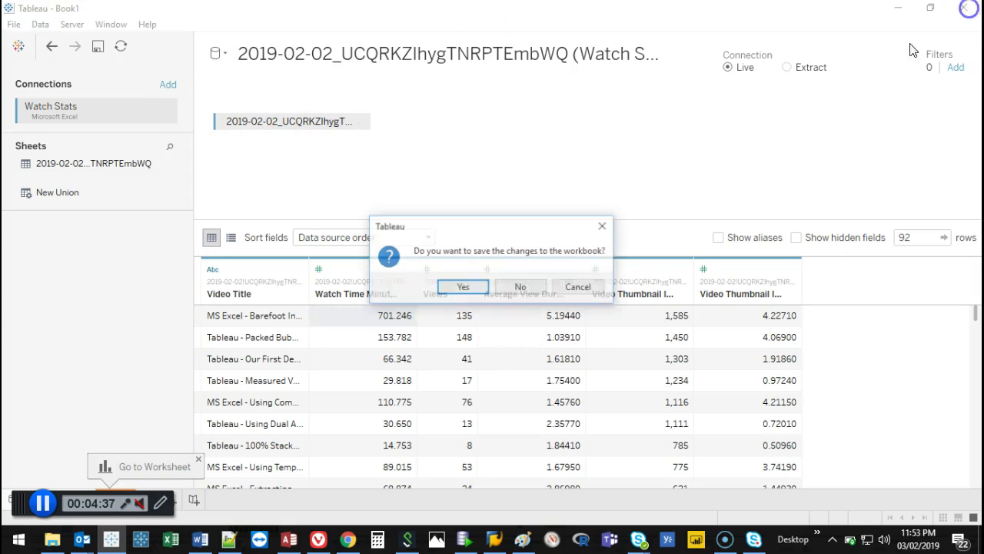
# Quit Tableau without saving, reopen Watch Stats.xlsx in Excel, and start renaming its sheet tab.
pyautogui.click(513, 288)
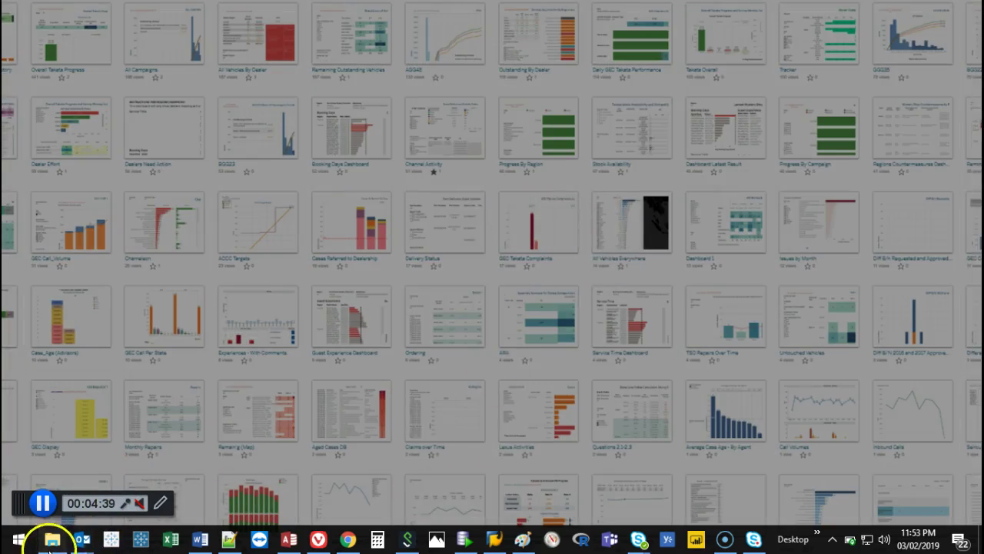
pyautogui.click(53, 539)
pyautogui.doubleClick(583, 240)
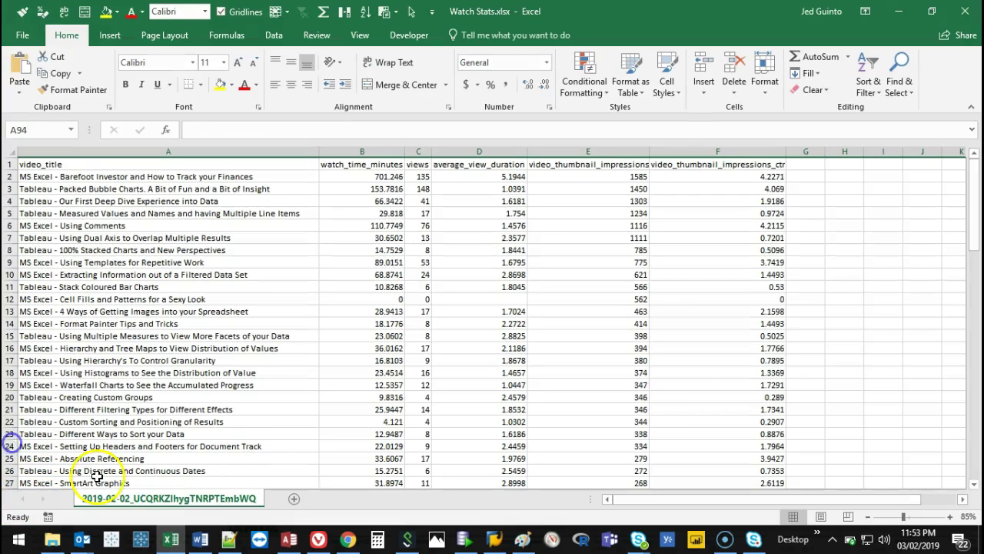
pyautogui.doubleClick(137, 501)
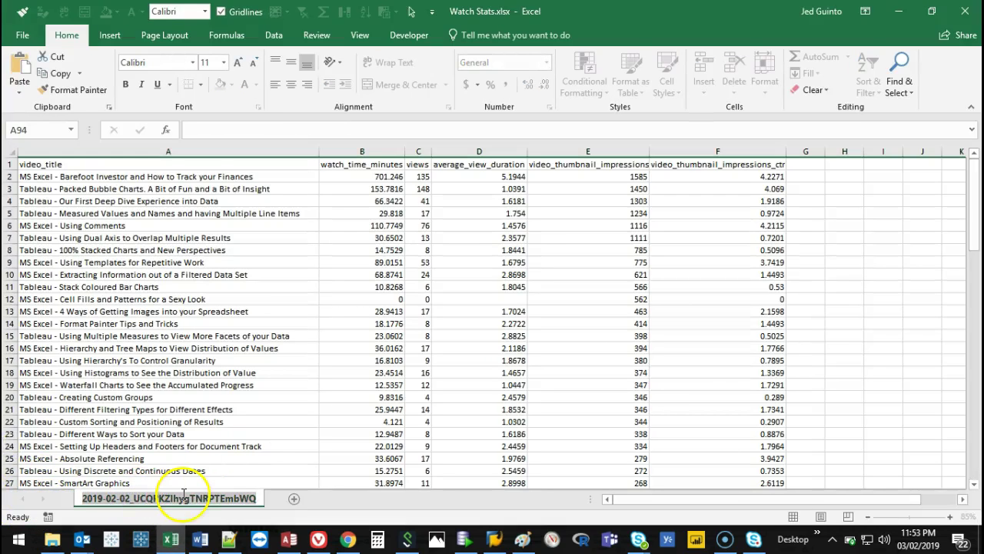
# Name the worksheet 'Jeds Sheet', close Excel, and relaunch Tableau.
pyautogui.write('Jeds Sheet')
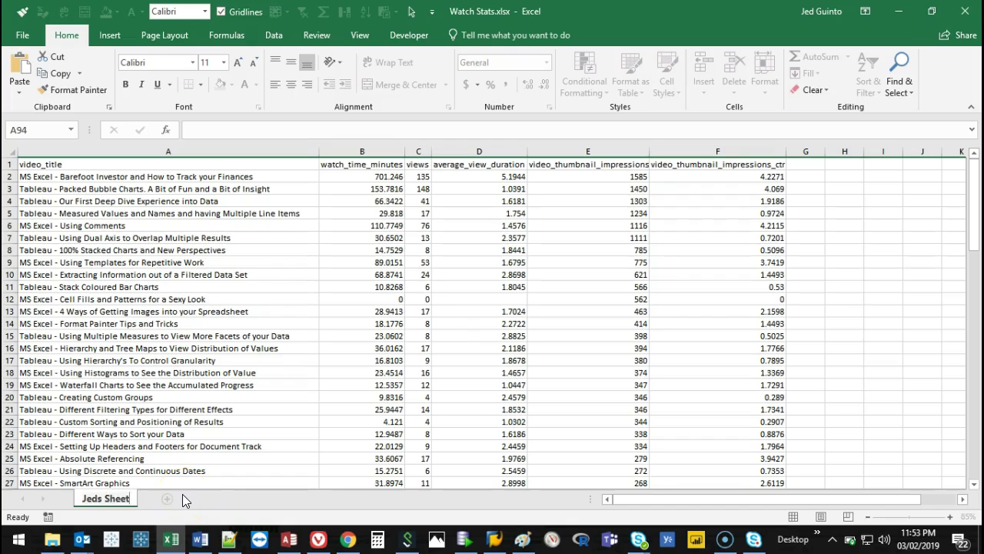
pyautogui.press('Return')
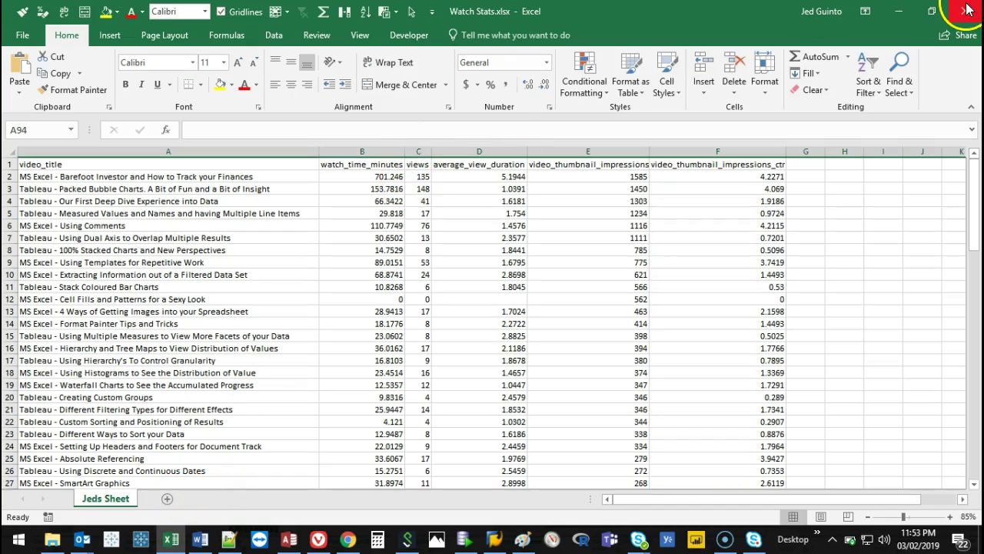
pyautogui.click(966, 8)
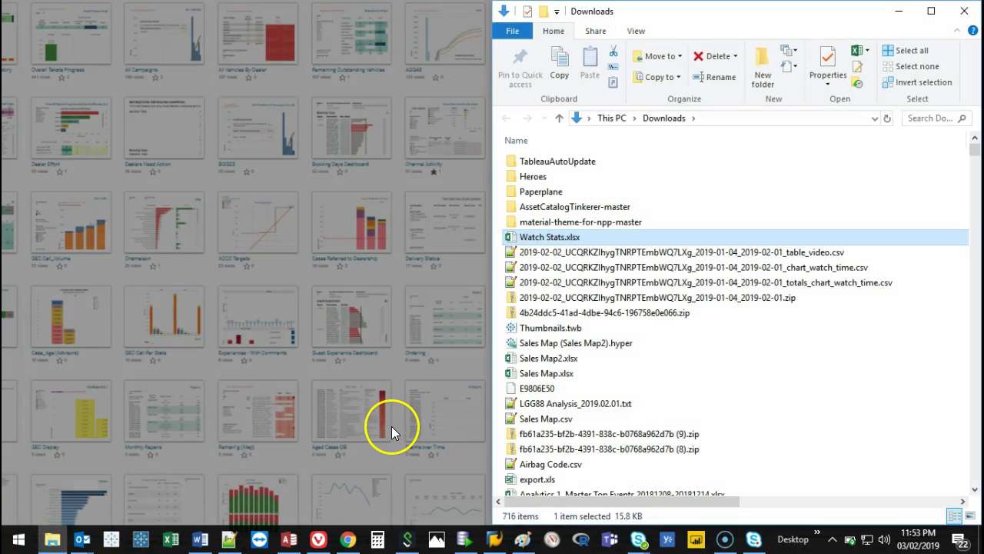
pyautogui.click(111, 538)
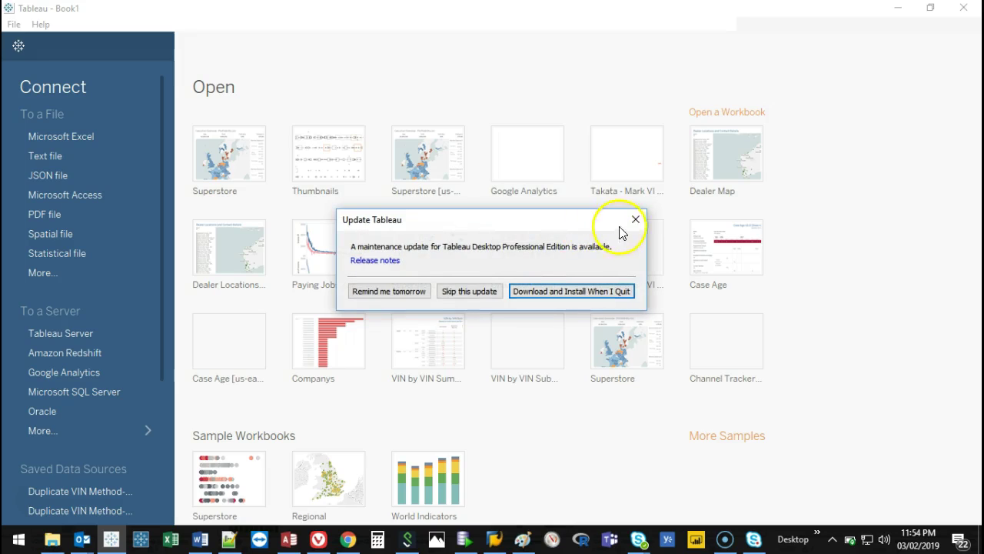
# Dismiss Tableau's startup prompts, drag in Watch Stats.xlsx from Explorer, and maximize Tableau.
pyautogui.click(635, 220)
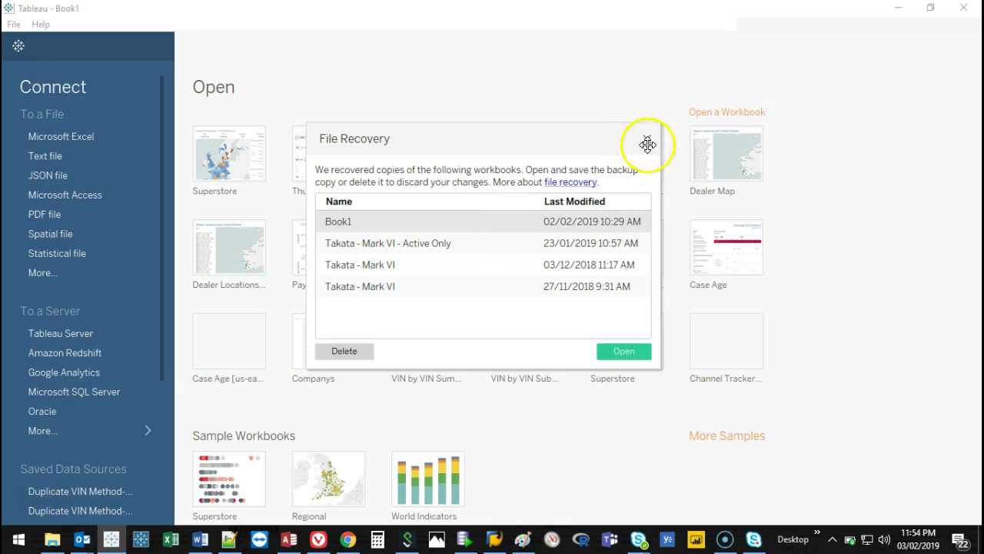
pyautogui.click(647, 144)
pyautogui.moveTo(584, 7); pyautogui.dragTo(7, 98)
pyautogui.moveTo(530, 237); pyautogui.dragTo(297, 222)
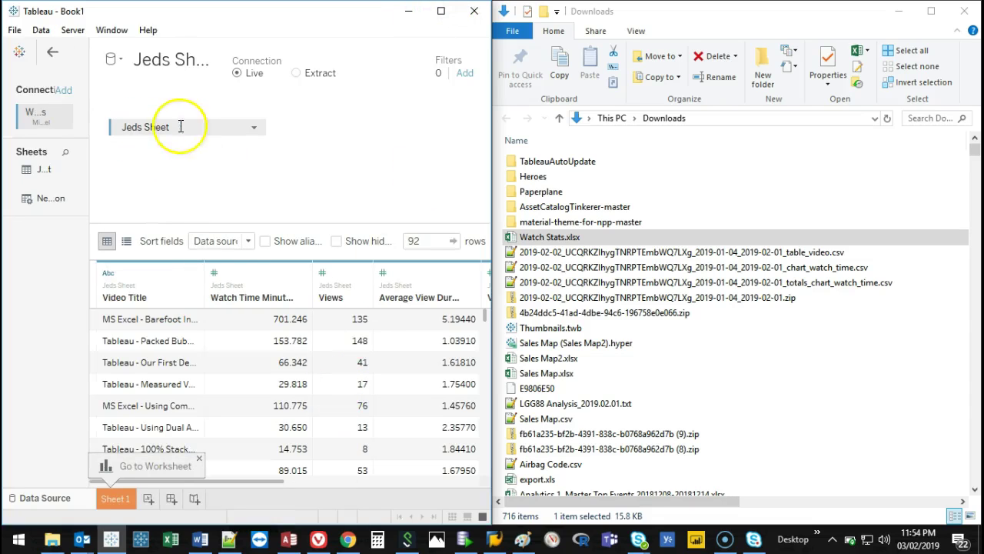
pyautogui.click(441, 11)
pyautogui.click(156, 194)
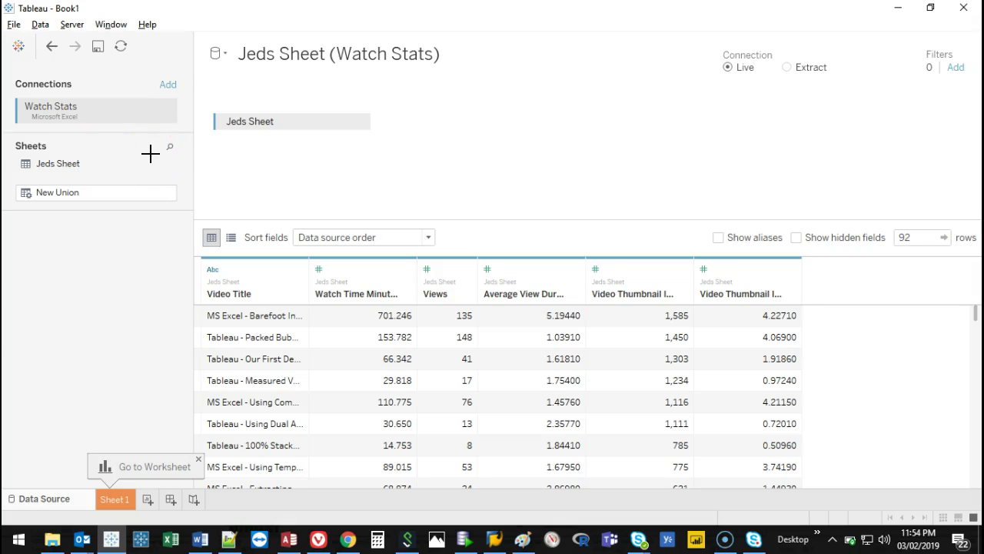
pyautogui.moveTo(31, 152)
pyautogui.mouseDown()
pyautogui.moveTo(4, 313)
pyautogui.moveTo(2, 437)
pyautogui.moveTo(170, 459)
pyautogui.moveTo(187, 165)
pyautogui.mouseUp()
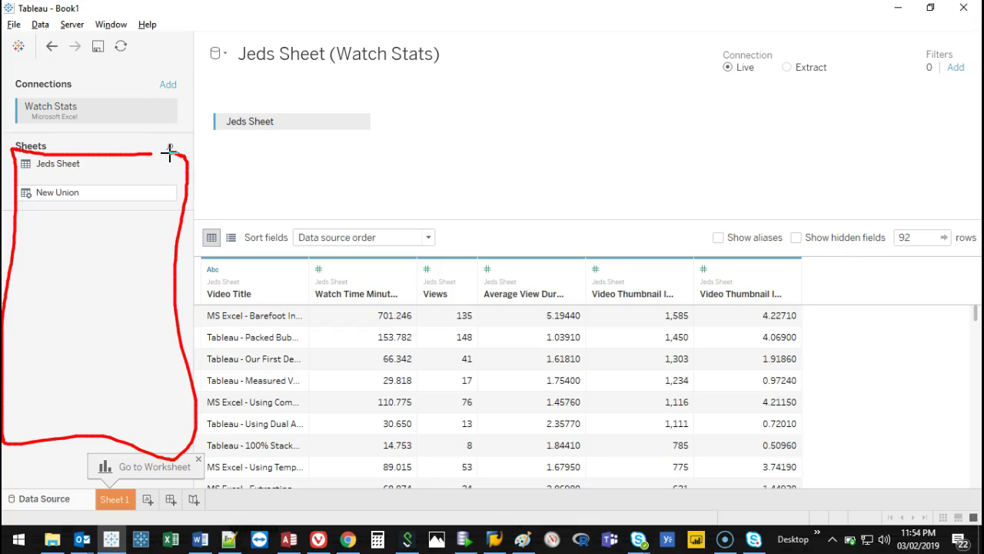
pyautogui.press('Escape')
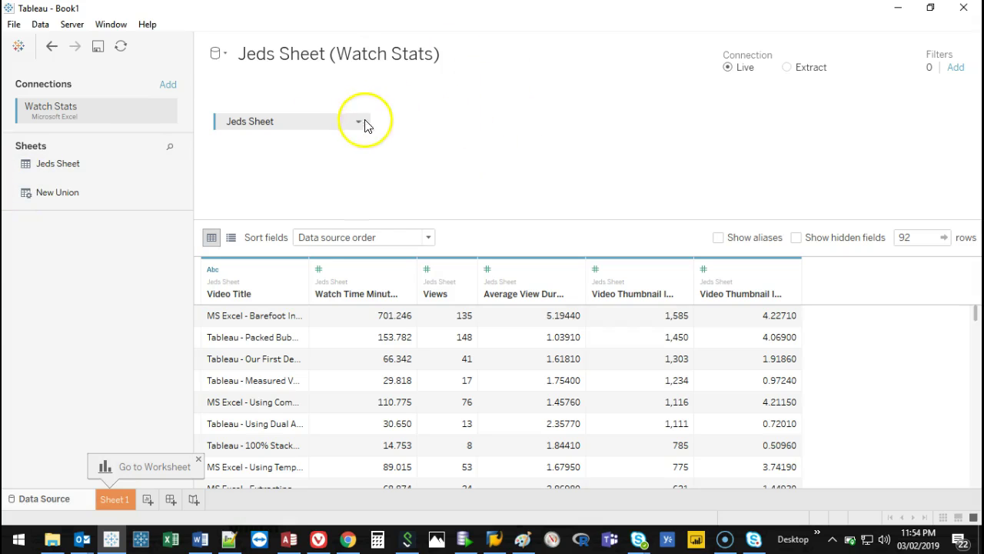
pyautogui.click(358, 121)
pyautogui.click(390, 215)
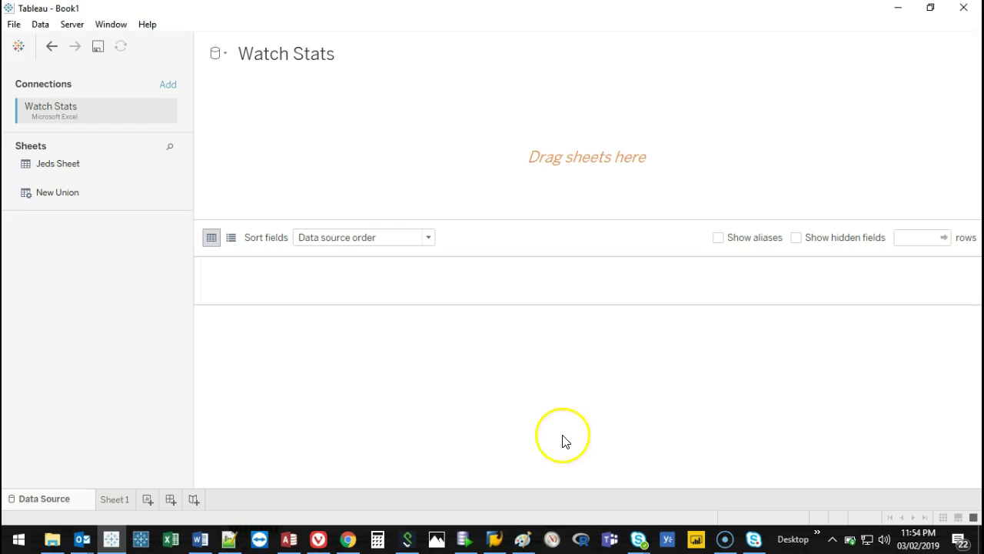
pyautogui.moveTo(50, 165); pyautogui.dragTo(341, 147)
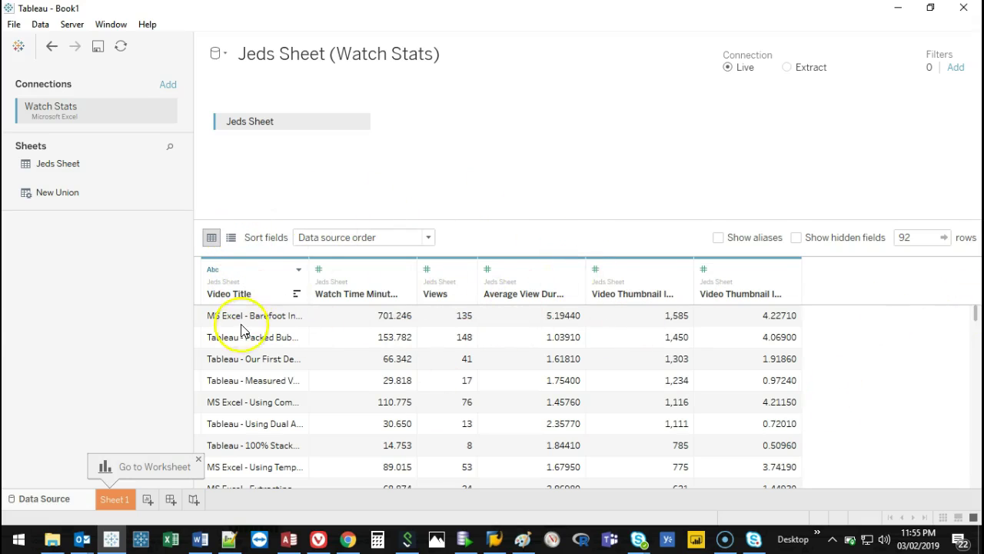
# Switch the Jeds Sheet fields to list view and dismiss the Go to Worksheet tip.
pyautogui.moveTo(204, 257)
pyautogui.mouseDown()
pyautogui.moveTo(966, 257)
pyautogui.moveTo(791, 323)
pyautogui.moveTo(136, 292)
pyautogui.mouseUp()
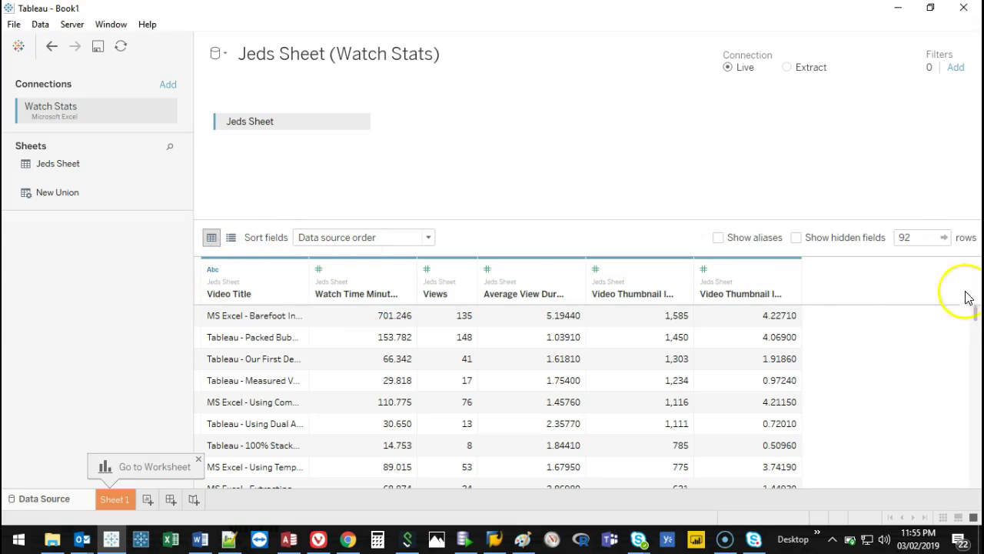
pyautogui.click(232, 239)
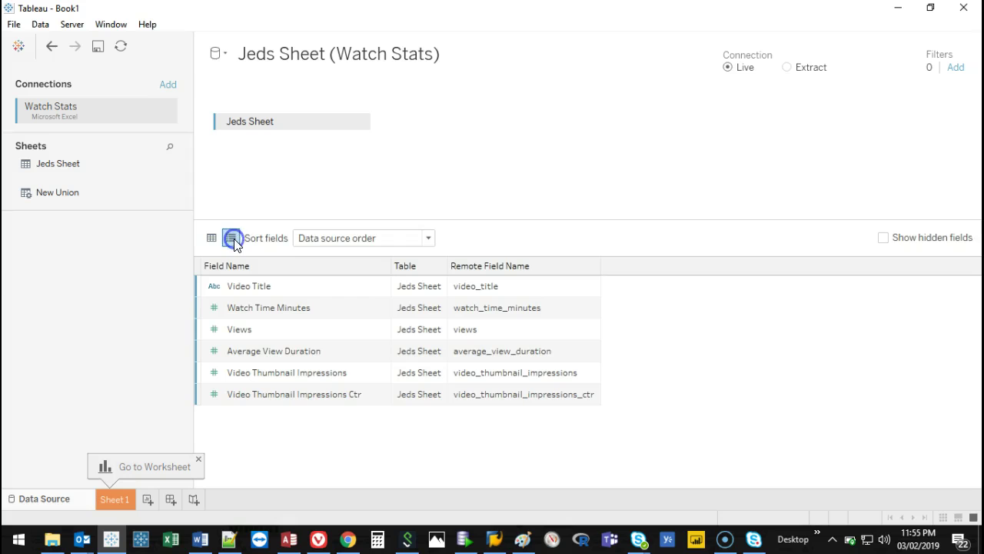
pyautogui.click(210, 238)
pyautogui.click(233, 240)
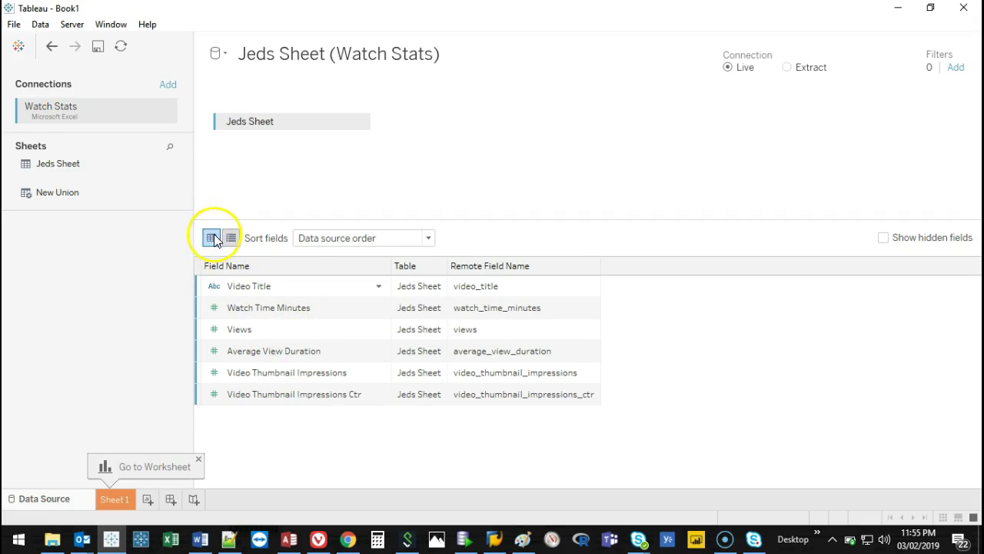
pyautogui.click(199, 460)
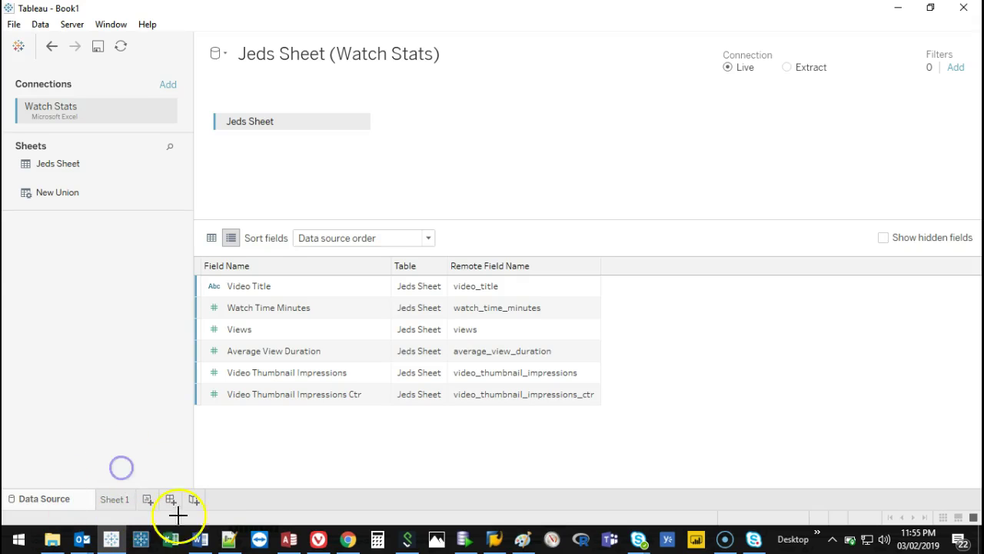
# Switch to Sheet 1 and browse its Watch Stats fields, such as Video Title and Watch Time Minutes.
pyautogui.click(121, 499)
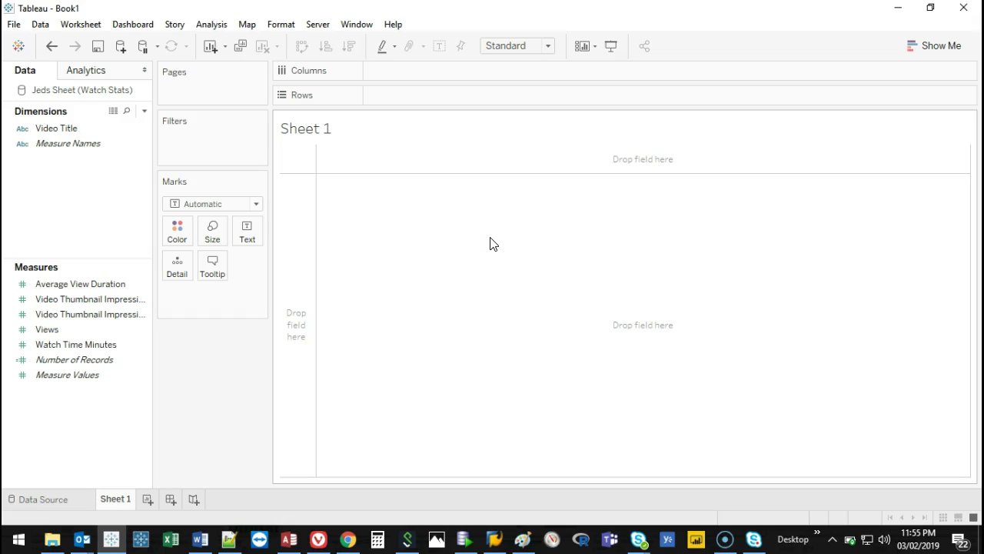
pyautogui.click(438, 246)
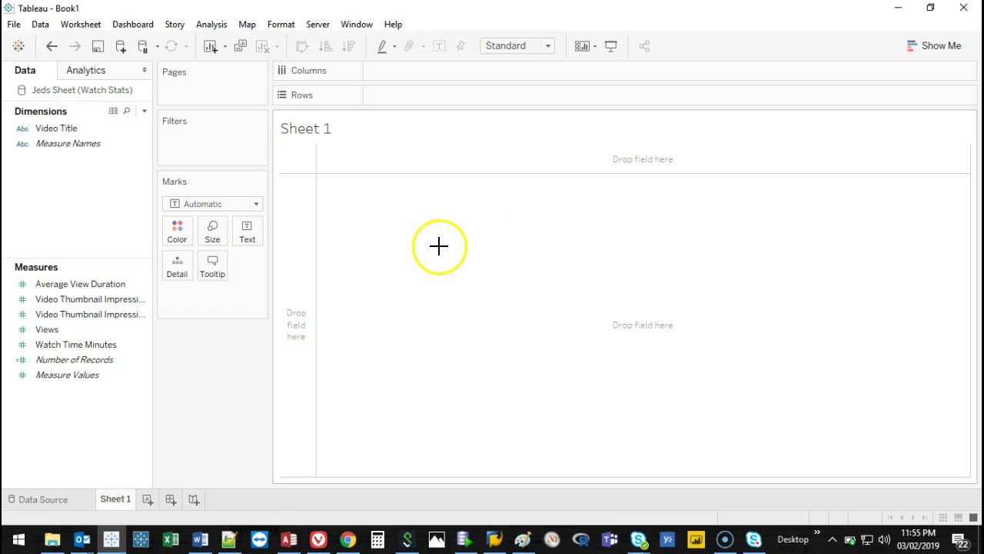
pyautogui.moveTo(156, 104)
pyautogui.mouseDown()
pyautogui.moveTo(20, 110)
pyautogui.moveTo(6, 477)
pyautogui.moveTo(146, 185)
pyautogui.mouseUp()
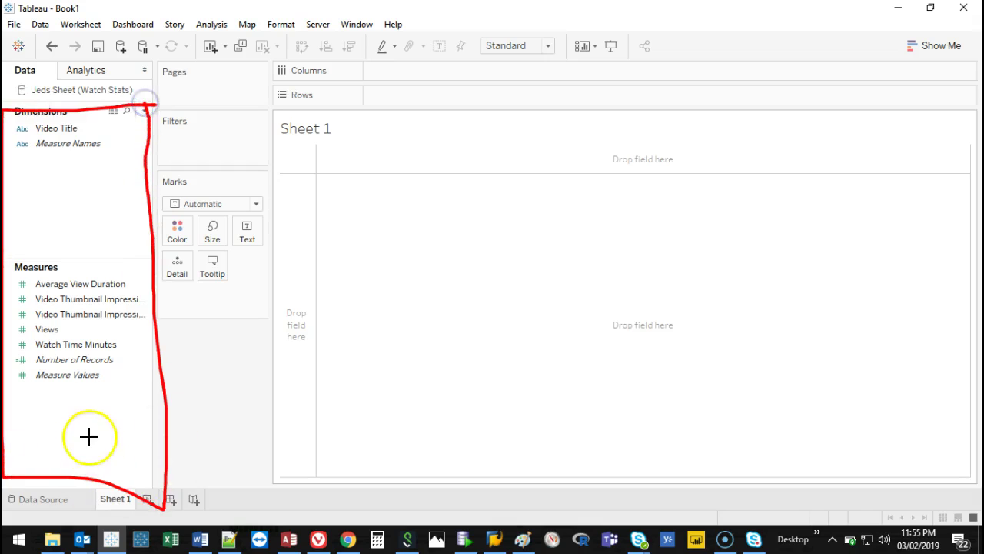
pyautogui.press('Escape')
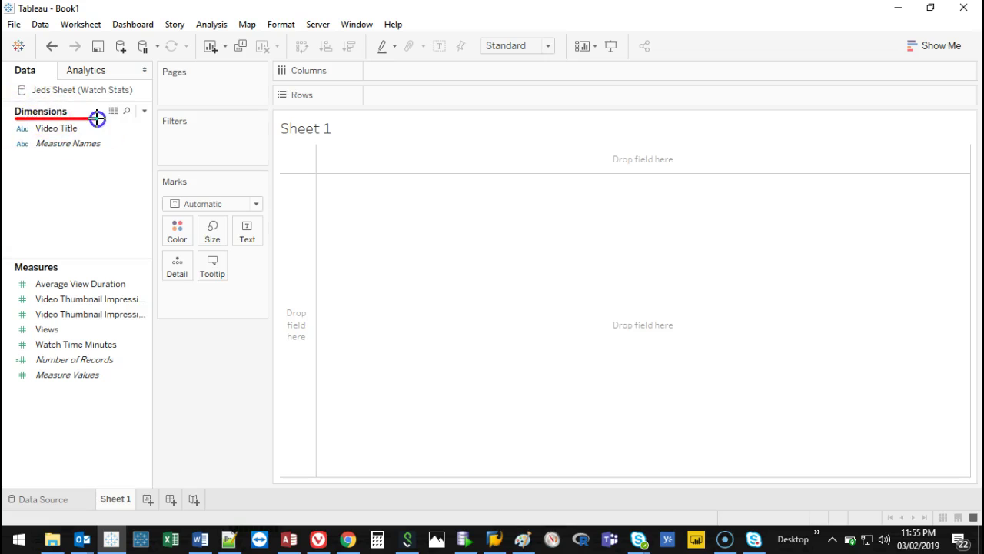
pyautogui.press('Escape')
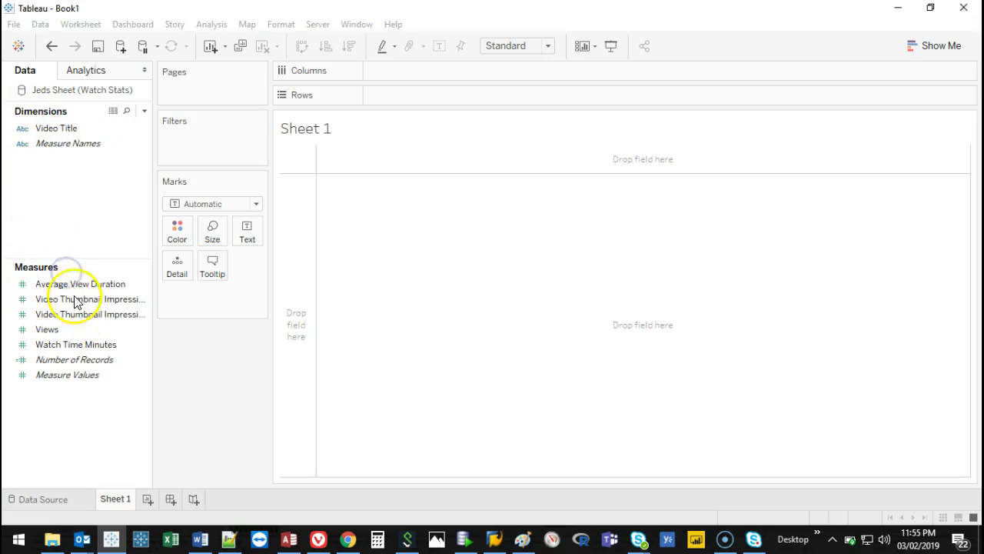
pyautogui.click(82, 299)
pyautogui.moveTo(6, 258)
pyautogui.mouseDown()
pyautogui.moveTo(57, 260)
pyautogui.moveTo(110, 422)
pyautogui.moveTo(3, 234)
pyautogui.mouseUp()
pyautogui.moveTo(144, 105)
pyautogui.mouseDown()
pyautogui.moveTo(14, 222)
pyautogui.moveTo(158, 110)
pyautogui.mouseUp()
pyautogui.press('Escape')
pyautogui.press('Escape')
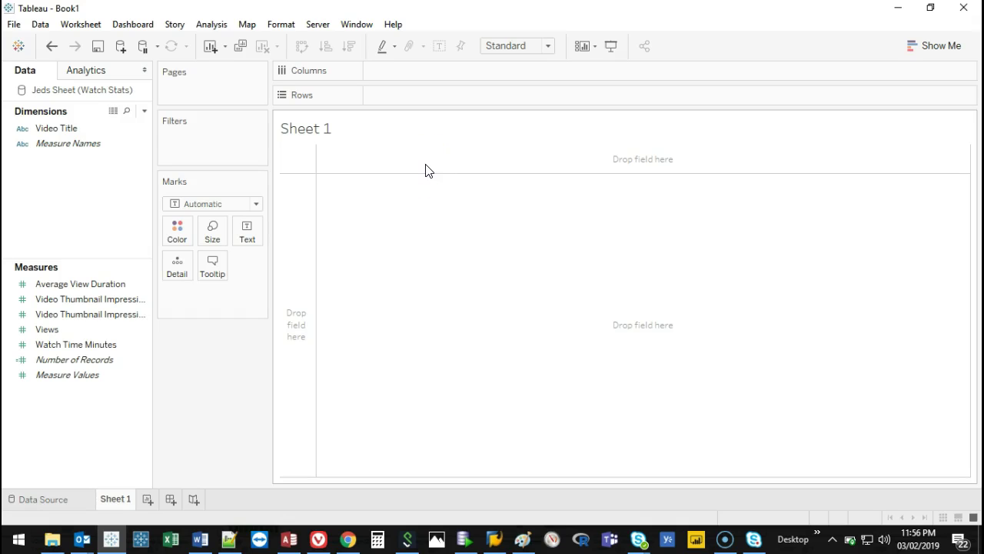
pyautogui.moveTo(383, 192)
pyautogui.mouseDown()
pyautogui.moveTo(400, 408)
pyautogui.moveTo(823, 396)
pyautogui.mouseUp()
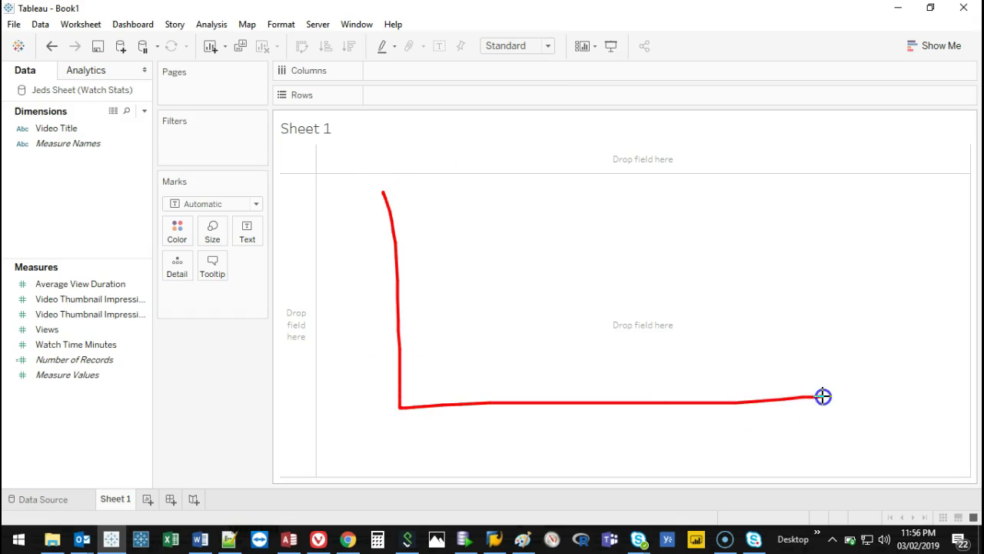
pyautogui.moveTo(362, 213)
pyautogui.mouseDown()
pyautogui.moveTo(386, 150)
pyautogui.moveTo(422, 197)
pyautogui.mouseUp()
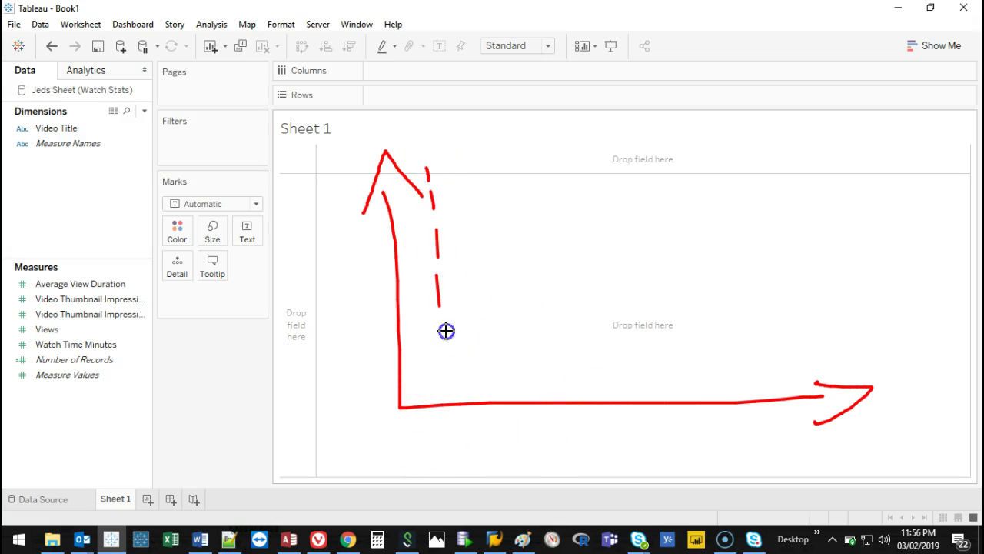
pyautogui.moveTo(502, 306); pyautogui.dragTo(502, 308)
pyautogui.moveTo(505, 325); pyautogui.dragTo(507, 346)
pyautogui.moveTo(510, 377); pyautogui.dragTo(512, 392)
pyautogui.click(560, 154)
pyautogui.click(657, 156)
pyautogui.moveTo(741, 157); pyautogui.dragTo(744, 165)
pyautogui.moveTo(741, 211); pyautogui.dragTo(742, 224)
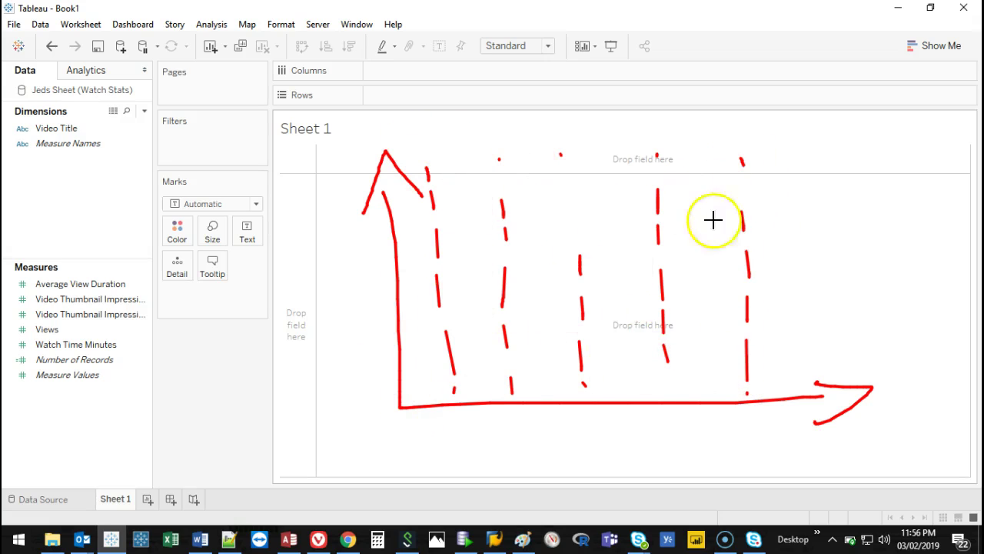
pyautogui.moveTo(393, 353); pyautogui.dragTo(898, 347)
pyautogui.moveTo(407, 296); pyautogui.dragTo(923, 314)
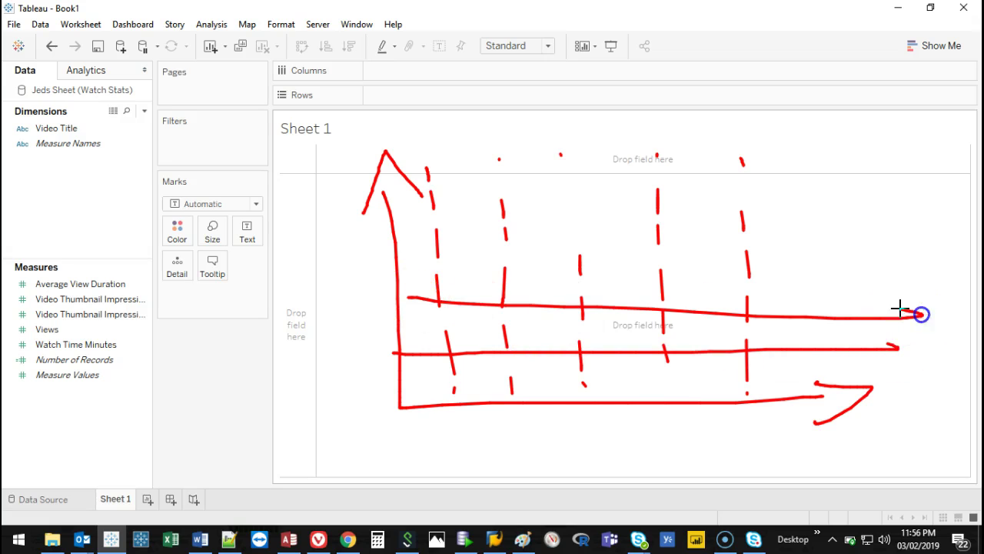
pyautogui.moveTo(416, 256); pyautogui.dragTo(884, 282)
pyautogui.moveTo(408, 213); pyautogui.dragTo(858, 229)
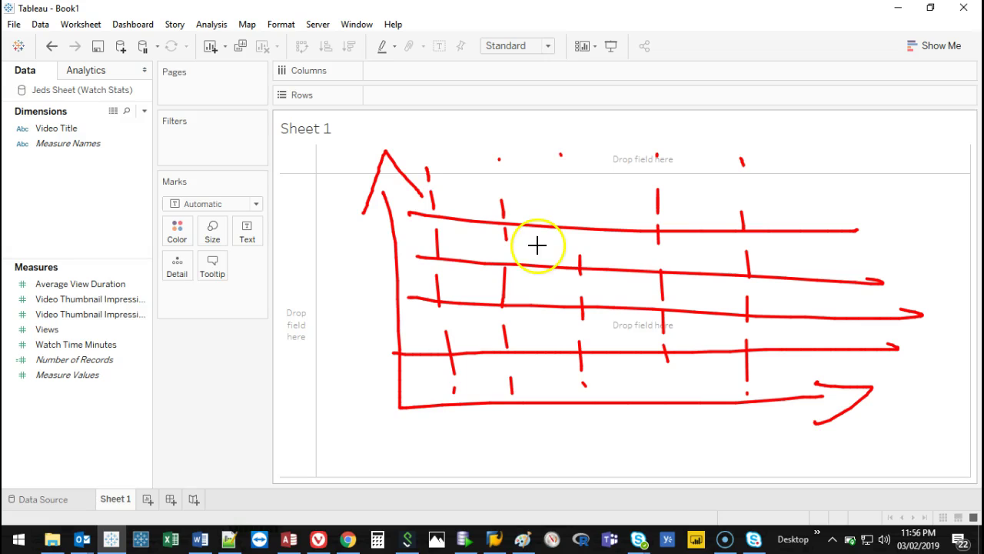
pyautogui.moveTo(369, 286)
pyautogui.mouseDown()
pyautogui.moveTo(323, 285)
pyautogui.moveTo(335, 300)
pyautogui.mouseUp()
pyautogui.moveTo(661, 429)
pyautogui.mouseDown()
pyautogui.moveTo(585, 422)
pyautogui.moveTo(607, 437)
pyautogui.mouseUp()
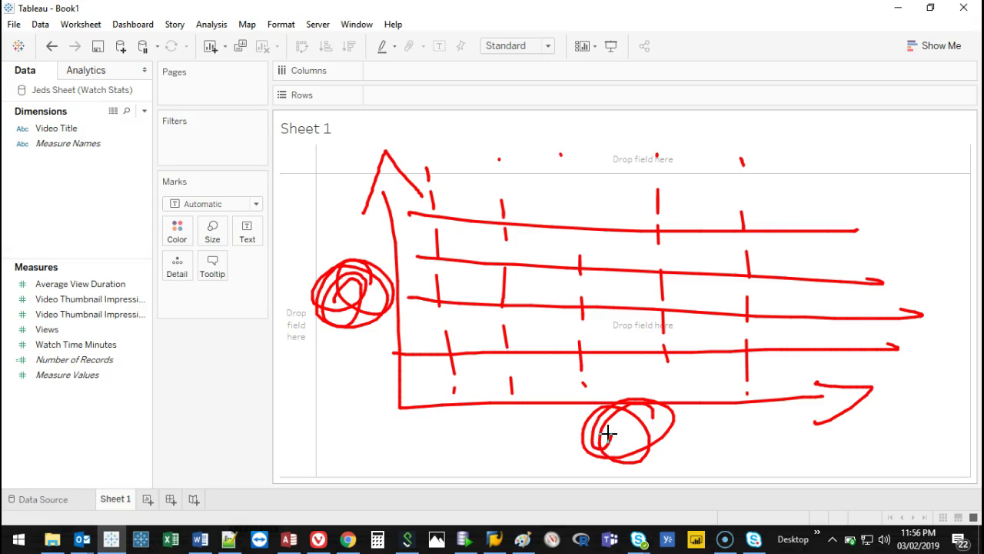
pyautogui.press('Escape')
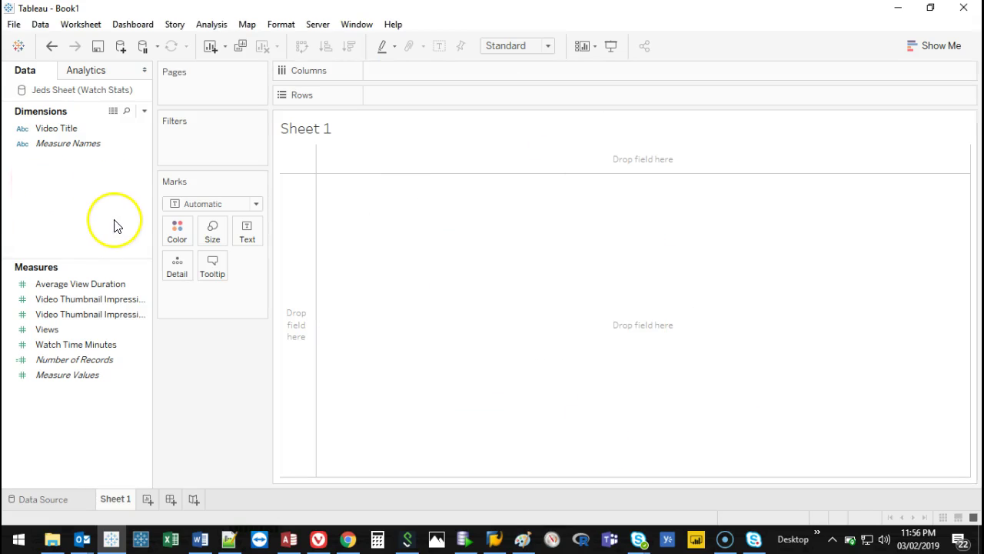
# Close the Book1 workbook without saving its changes.
pyautogui.click(66, 146)
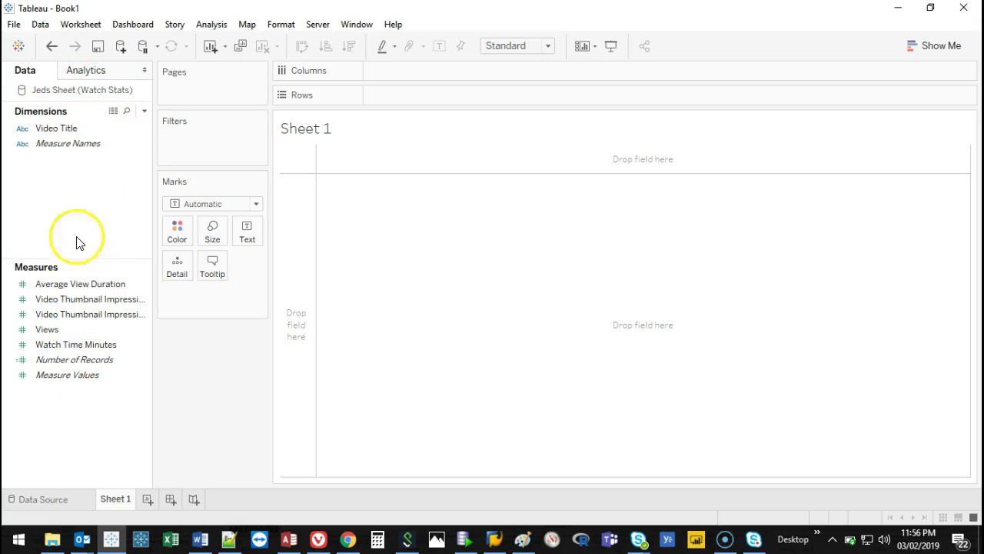
pyautogui.click(116, 330)
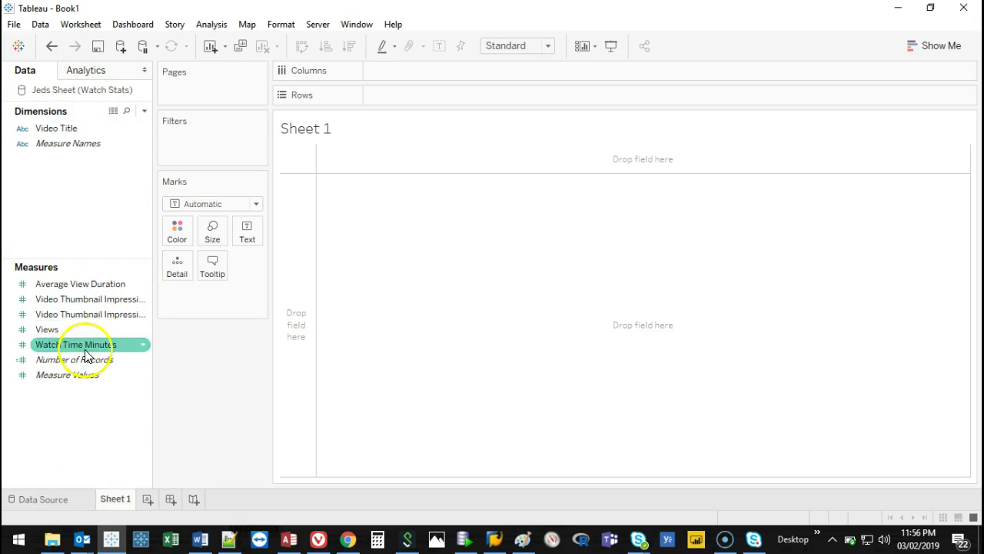
pyautogui.click(970, 11)
pyautogui.click(528, 281)
# Relaunch Tableau, dismiss the update and recovery prompts, and pick the Superstore sample workbook.
pyautogui.click(103, 540)
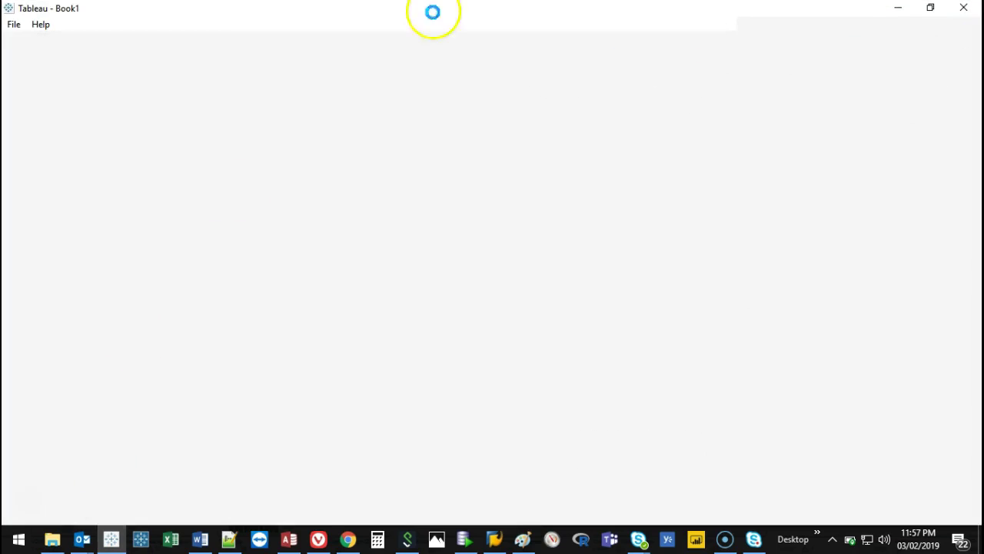
pyautogui.click(637, 221)
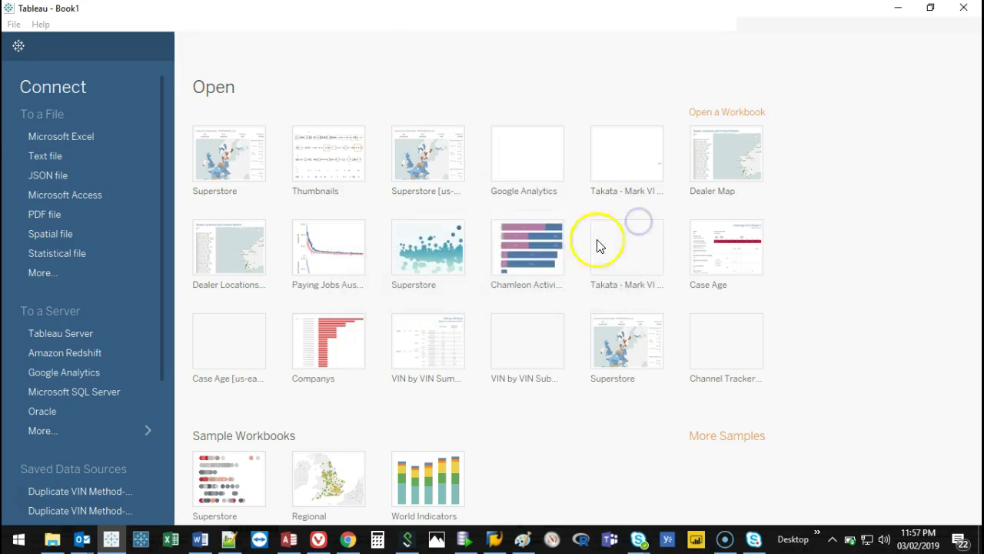
pyautogui.click(646, 136)
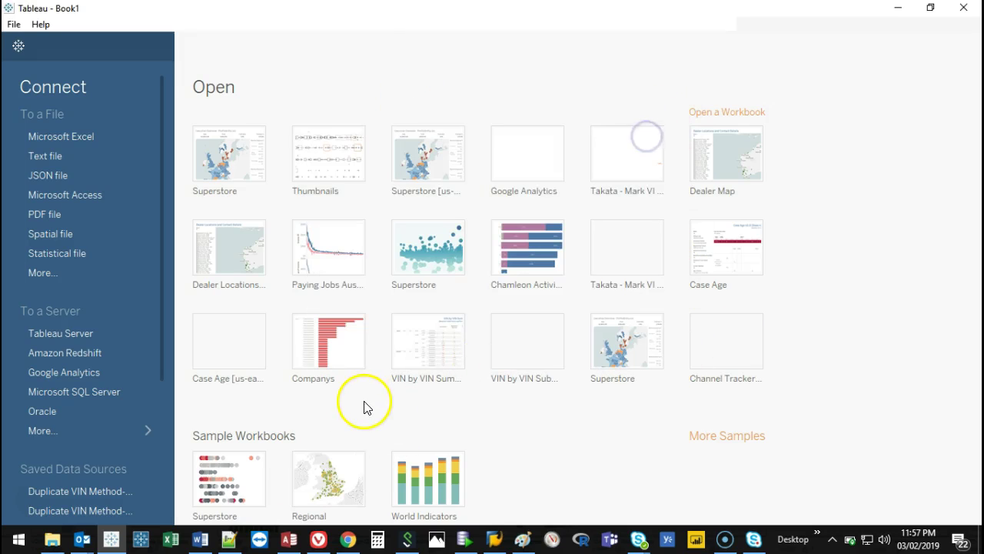
pyautogui.moveTo(190, 418)
pyautogui.mouseDown()
pyautogui.moveTo(571, 357)
pyautogui.moveTo(555, 497)
pyautogui.moveTo(412, 544)
pyautogui.moveTo(193, 487)
pyautogui.moveTo(204, 378)
pyautogui.mouseUp()
pyautogui.press('Escape')
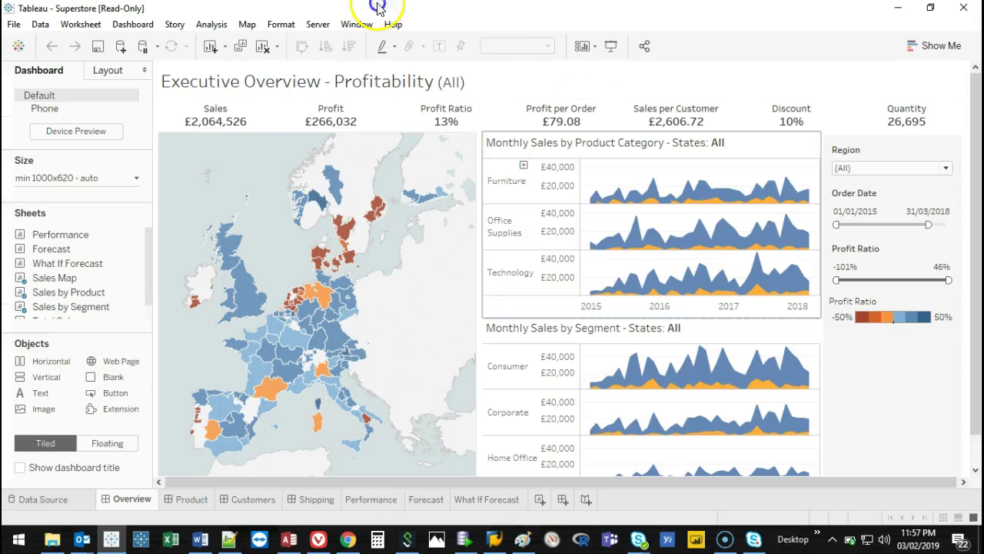
# Browse the Product, Customer, Shipment, Performance, Forecast and What If Forecast tabs, then return to Overview.
pyautogui.click(184, 500)
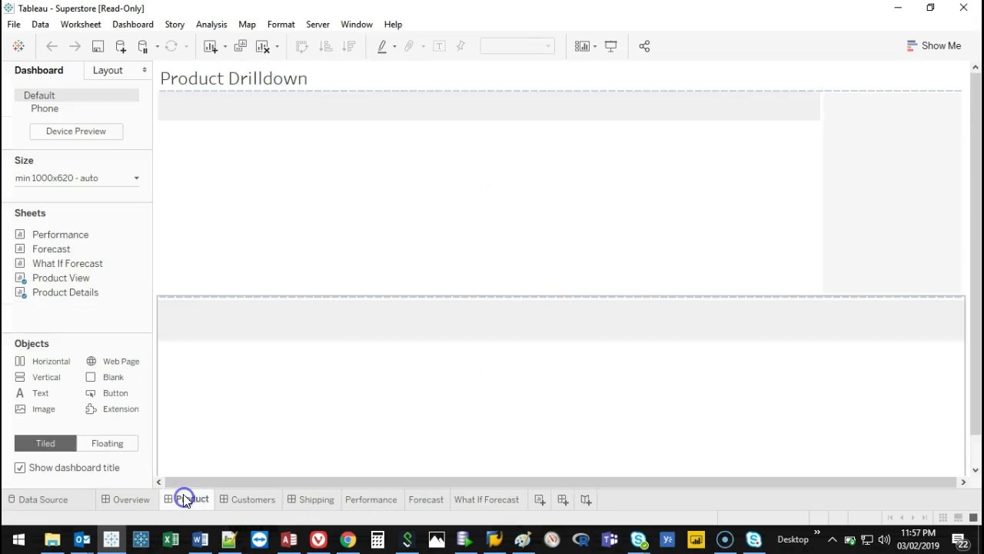
pyautogui.click(249, 499)
pyautogui.click(312, 500)
pyautogui.click(373, 498)
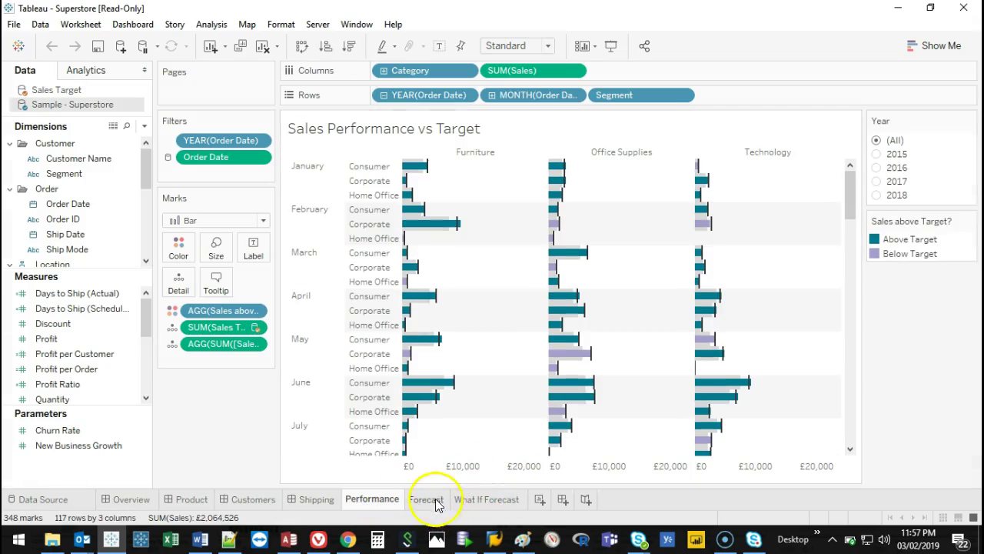
pyautogui.click(430, 499)
pyautogui.click(487, 499)
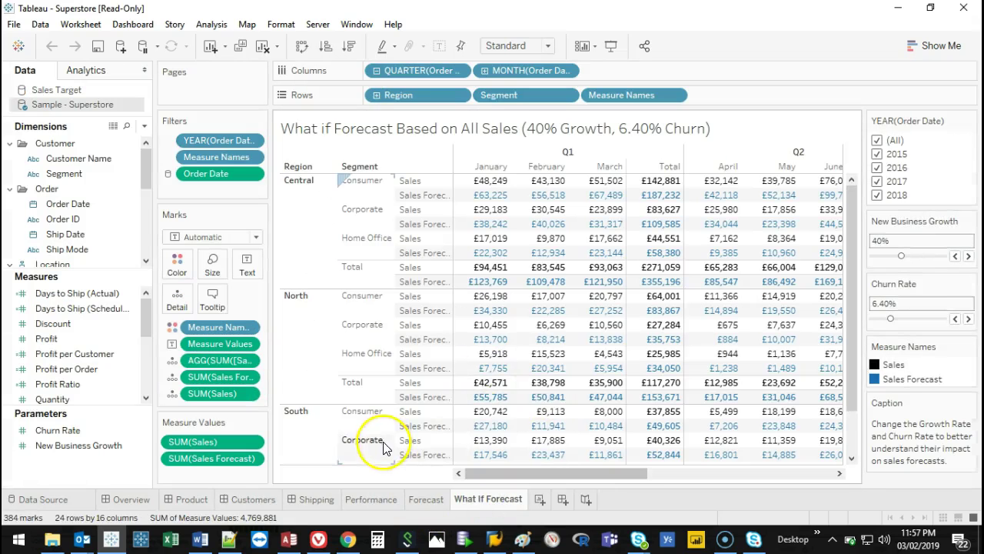
pyautogui.click(126, 500)
# Delete the Overview dashboard, Total Sales and tooltip sheets, and the Product dashboard with its hidden worksheets.
pyautogui.rightClick(143, 498)
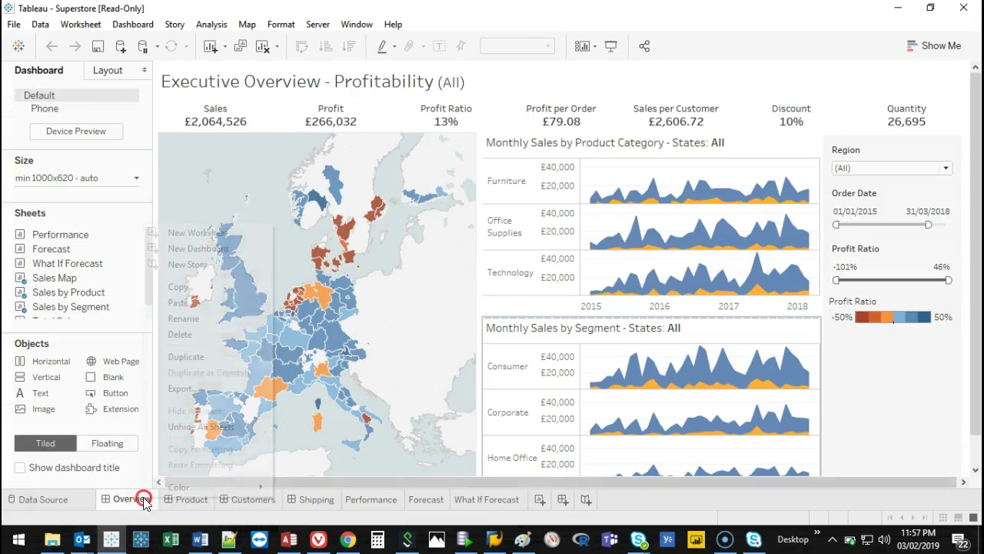
pyautogui.click(192, 333)
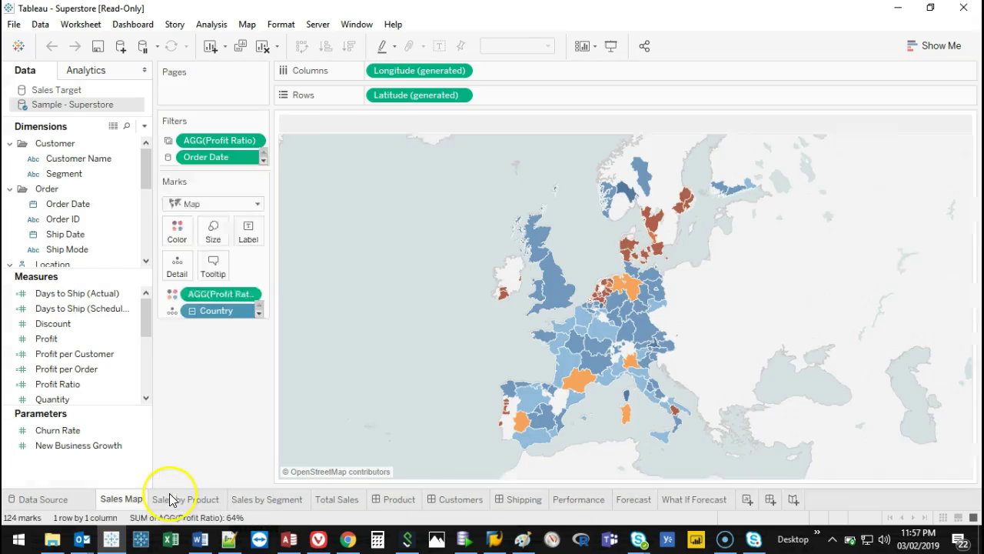
pyautogui.rightClick(334, 504)
pyautogui.click(395, 339)
pyautogui.rightClick(136, 498)
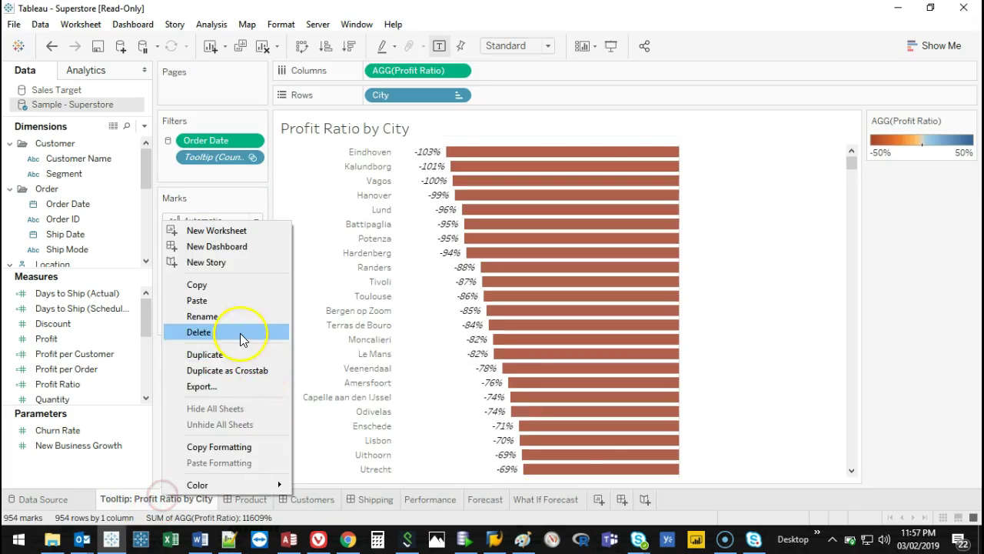
pyautogui.click(244, 333)
pyautogui.rightClick(140, 499)
pyautogui.click(193, 332)
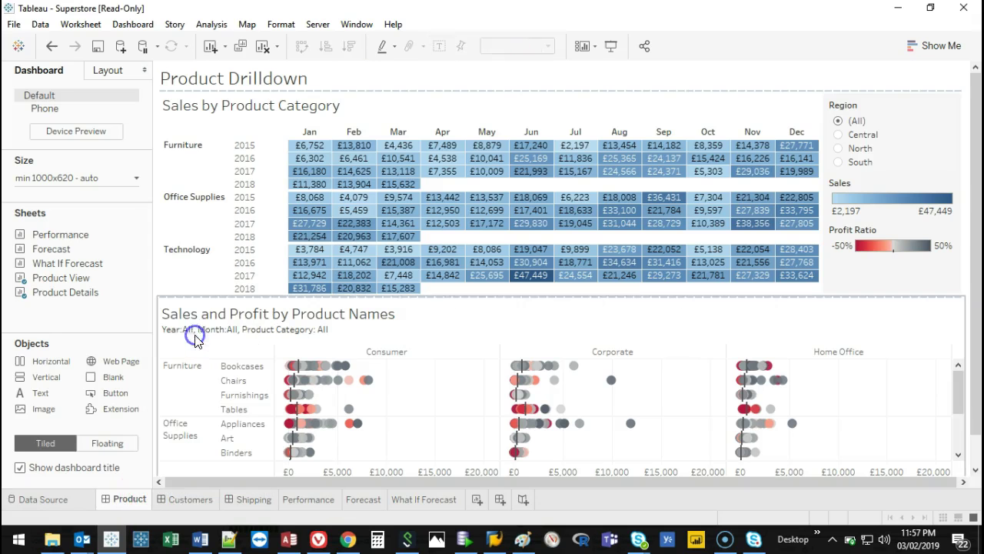
pyautogui.click(550, 297)
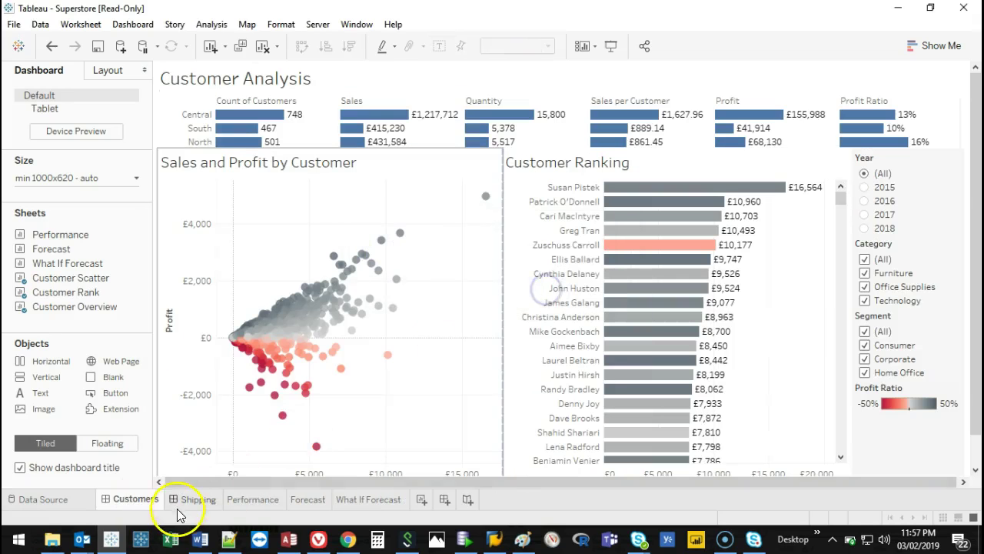
pyautogui.rightClick(136, 499)
# Delete the Customers and Shipping dashboards with their hidden worksheets, plus the Performance and Forecast sheets.
pyautogui.click(235, 333)
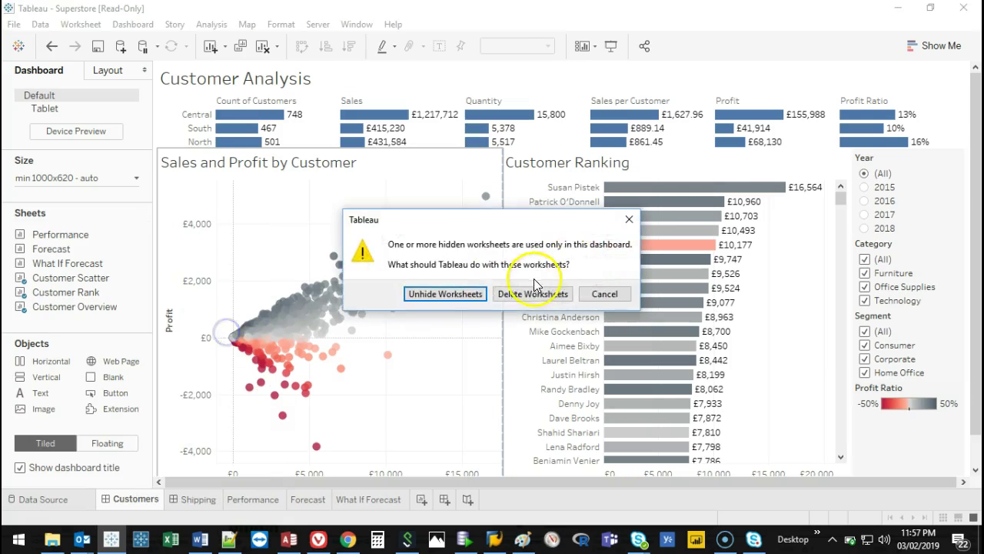
pyautogui.click(529, 290)
pyautogui.rightClick(131, 505)
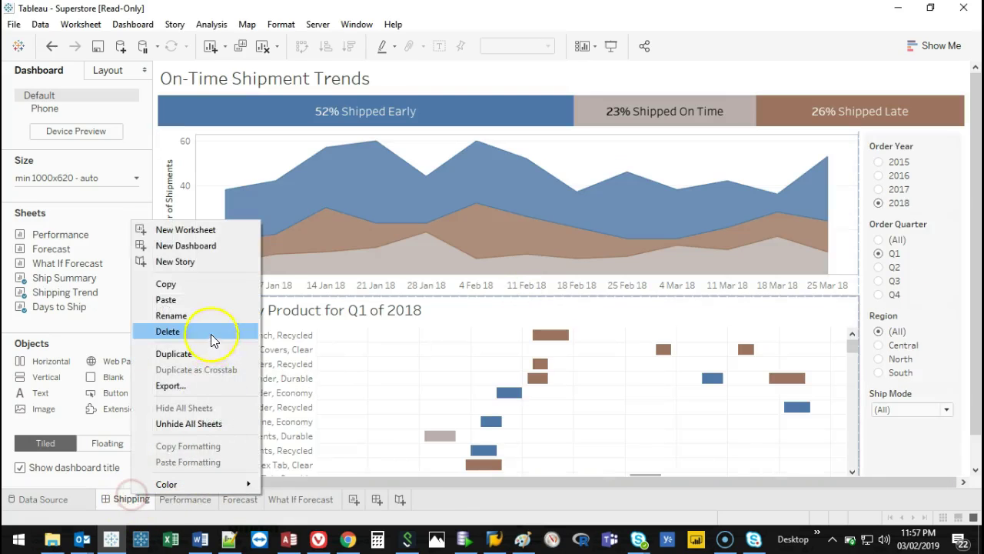
pyautogui.click(204, 330)
pyautogui.click(538, 296)
pyautogui.rightClick(132, 501)
pyautogui.click(186, 338)
pyautogui.rightClick(116, 499)
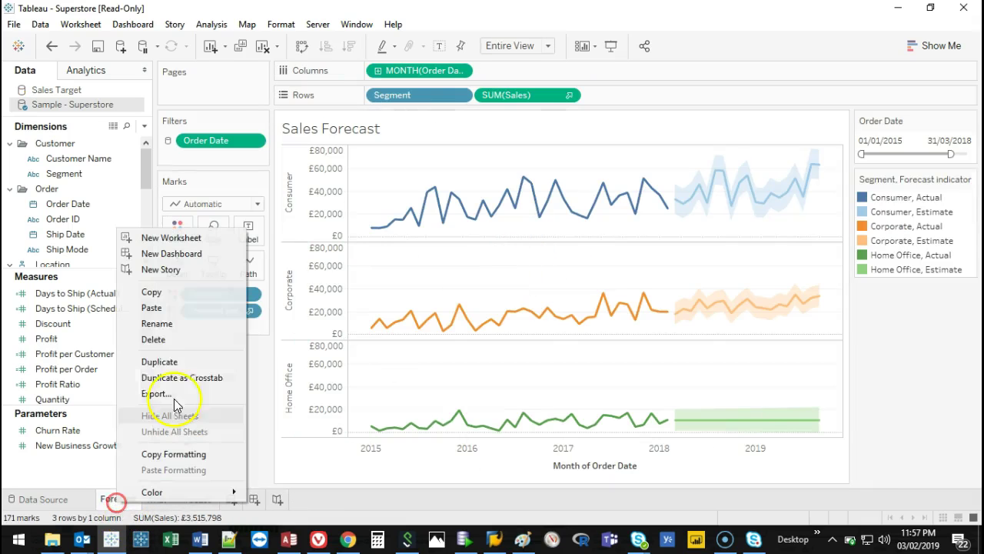
pyautogui.click(168, 338)
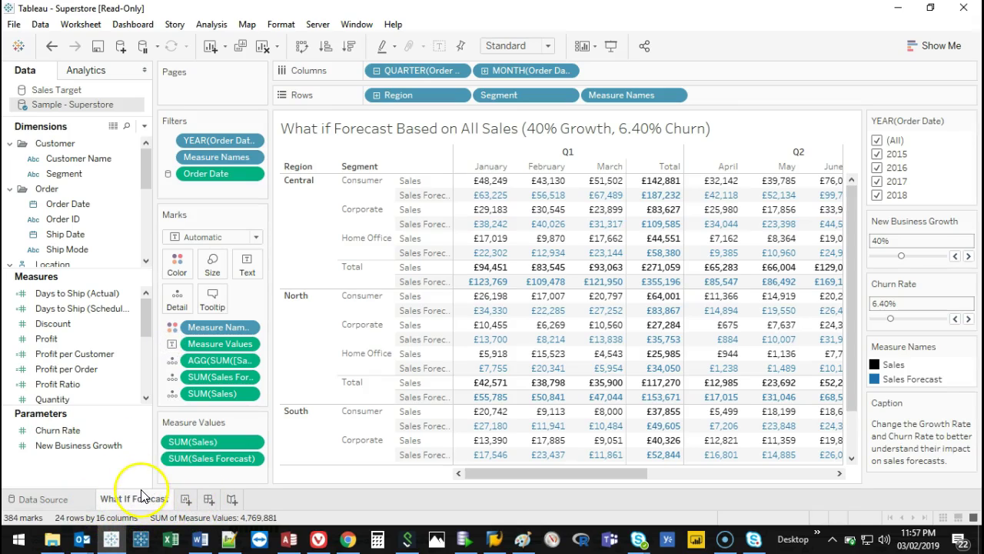
# Add a new blank worksheet and delete the What If Forecast sheet.
pyautogui.moveTo(141, 496)
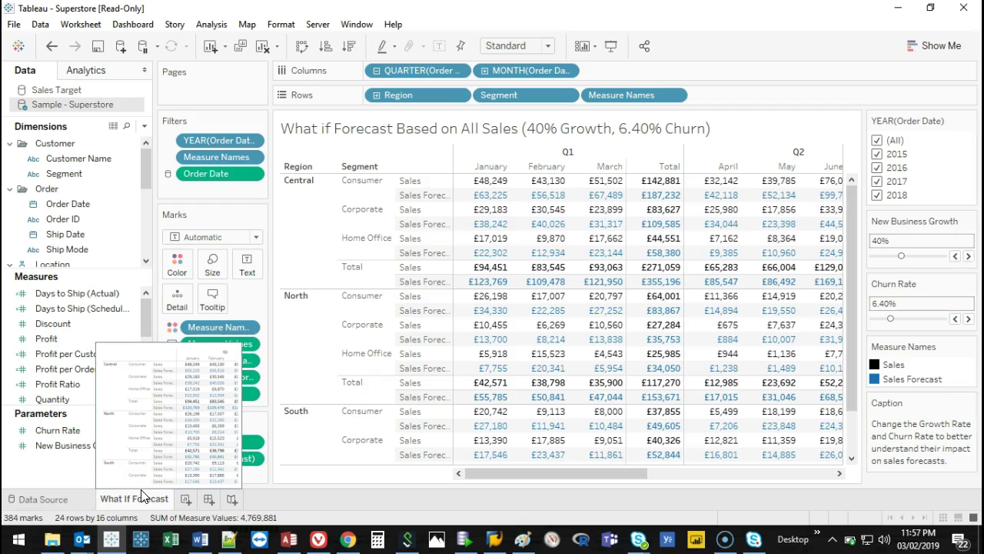
pyautogui.click(186, 498)
pyautogui.rightClick(129, 502)
pyautogui.click(167, 336)
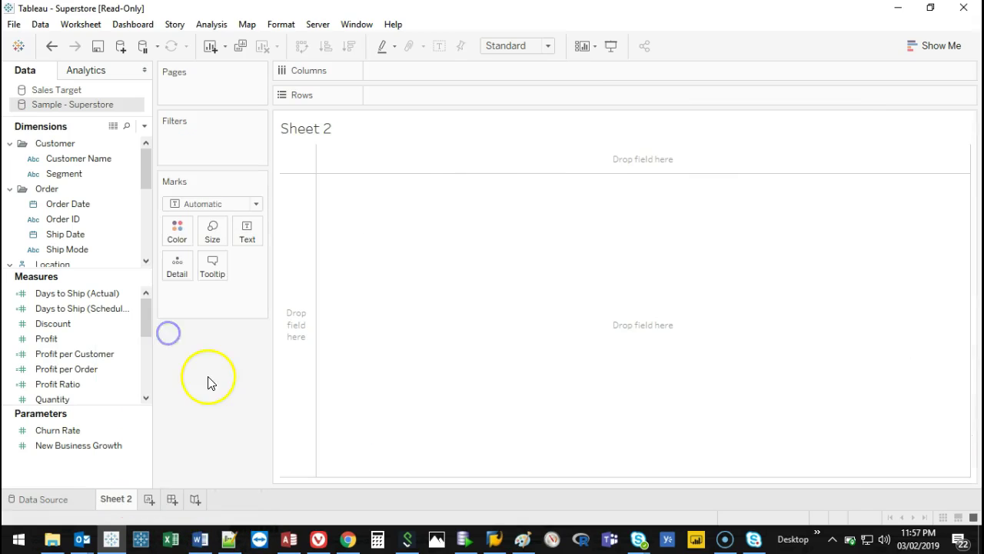
# Enlarge the Dimensions list and widen the Data pane.
pyautogui.moveTo(108, 270); pyautogui.dragTo(90, 406)
pyautogui.moveTo(151, 219); pyautogui.dragTo(182, 220)
pyautogui.moveTo(176, 186); pyautogui.dragTo(170, 121)
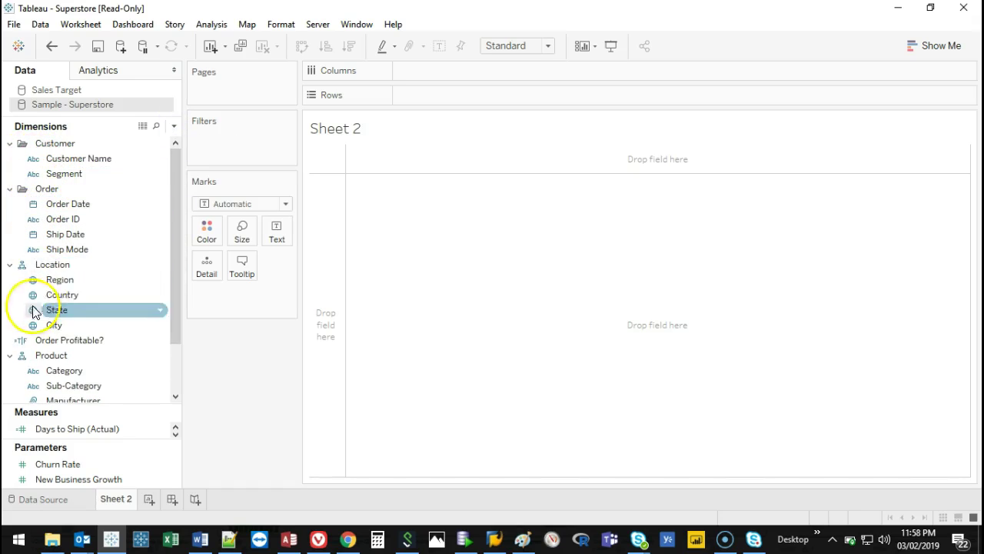
pyautogui.moveTo(175, 249); pyautogui.dragTo(175, 331)
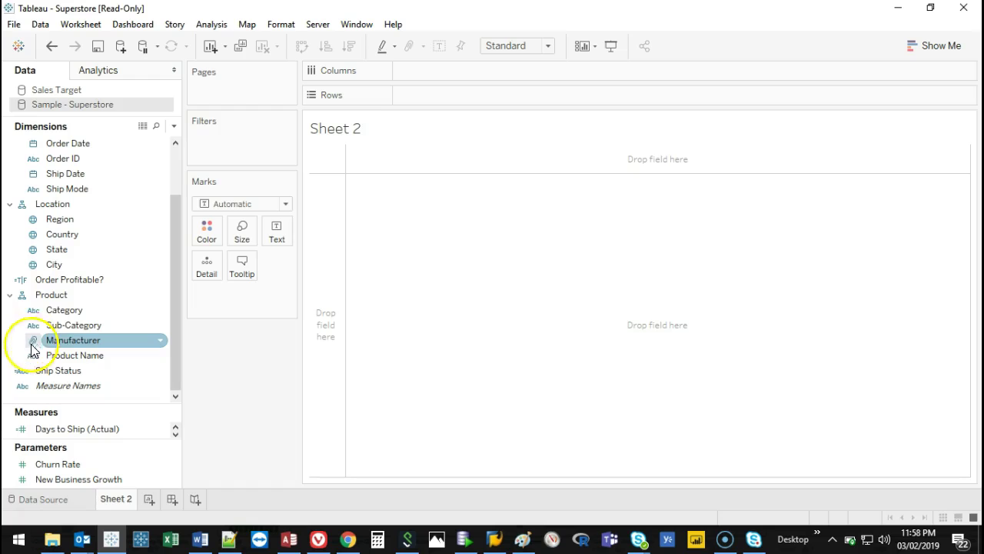
pyautogui.click(170, 342)
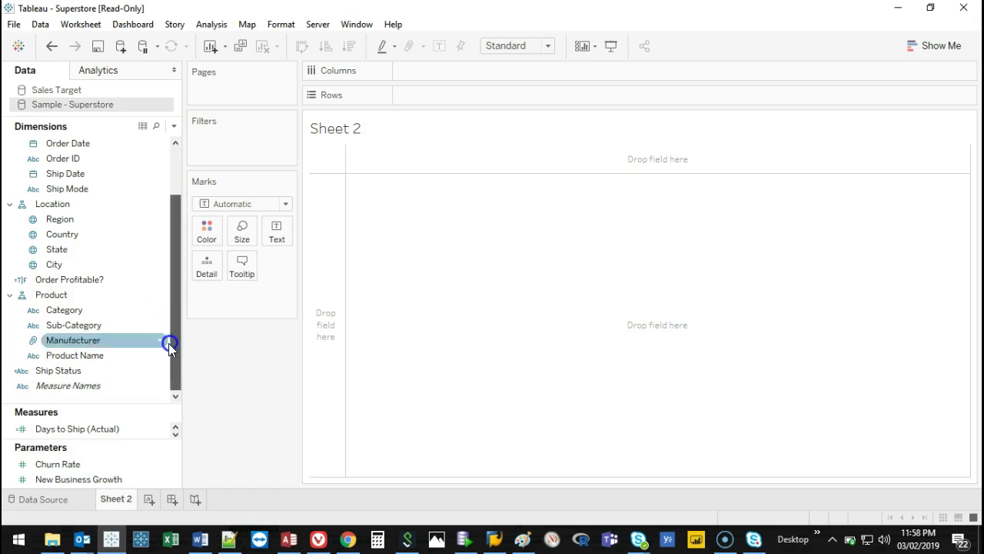
# Select the Ship Status and Category dimensions, then add total Sales to the view.
pyautogui.click(18, 367)
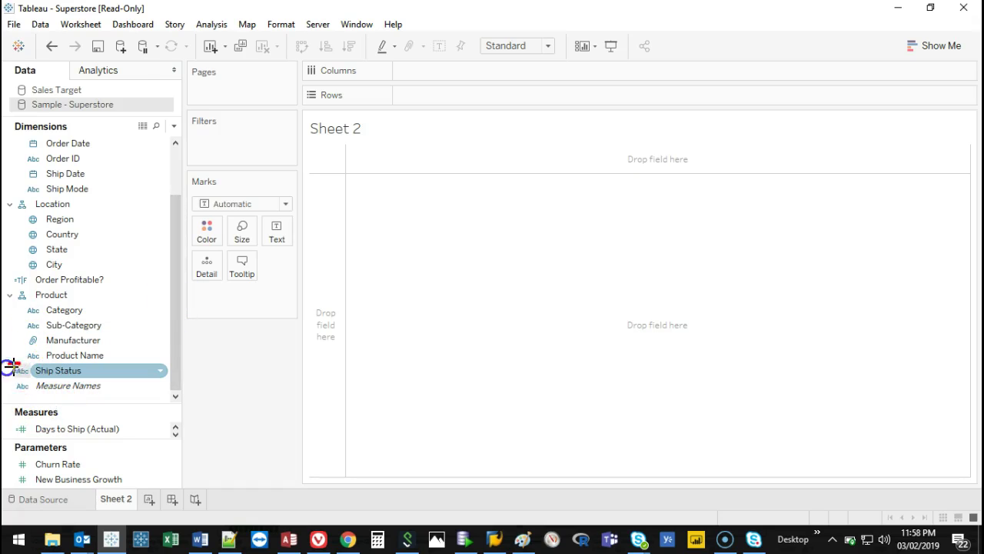
pyautogui.moveTo(17, 361); pyautogui.dragTo(109, 327)
pyautogui.click(116, 310)
pyautogui.click(101, 372)
pyautogui.click(190, 240)
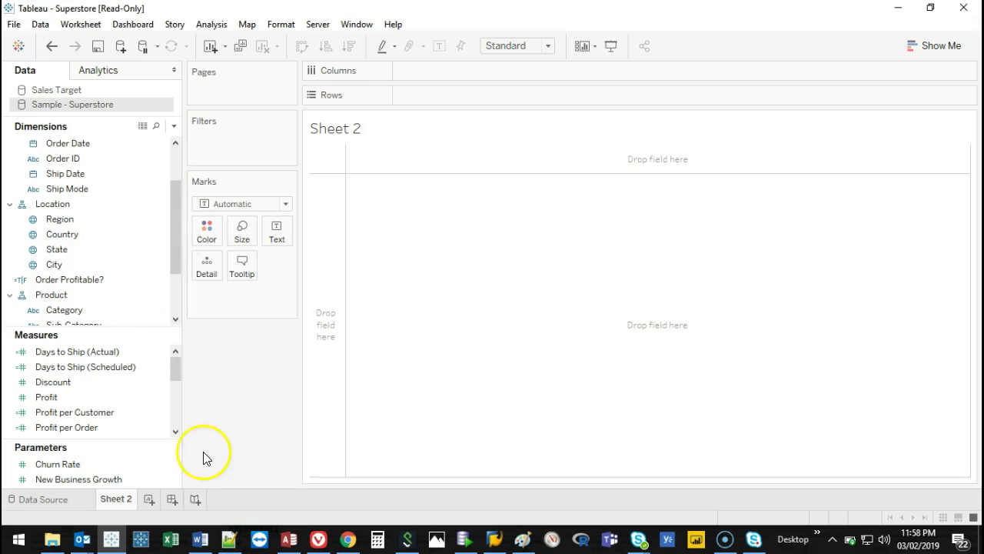
pyautogui.moveTo(177, 369); pyautogui.dragTo(138, 392)
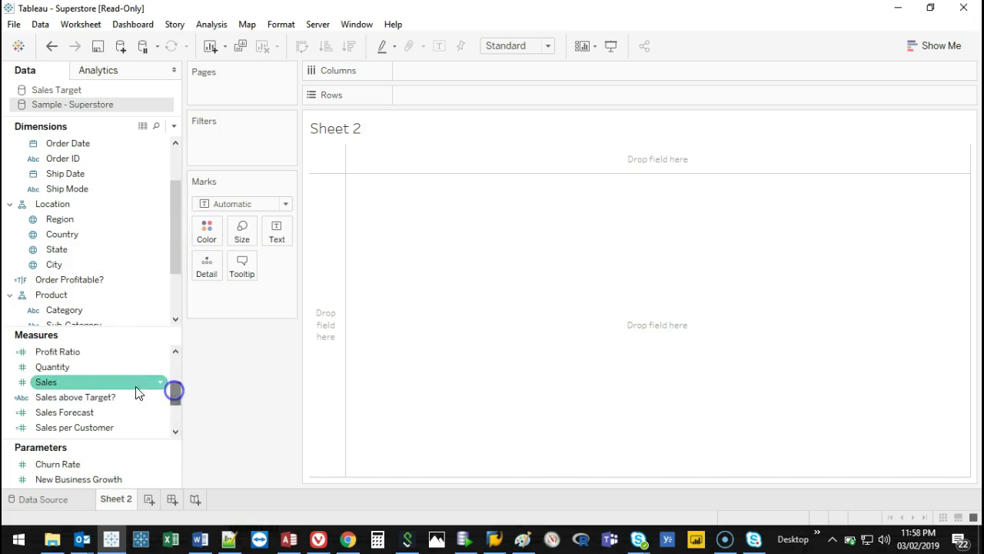
pyautogui.doubleClick(72, 384)
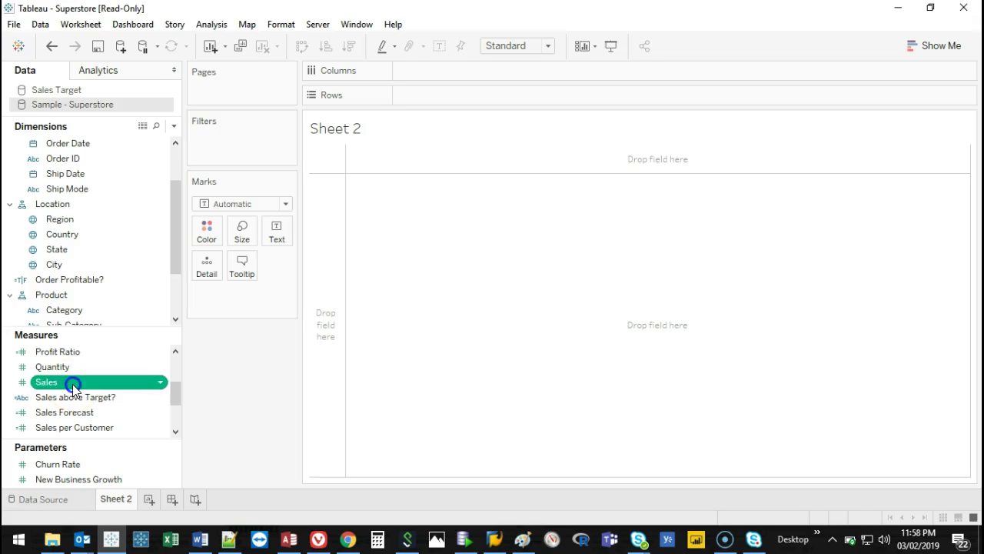
# Break the Sales bar down by Category on the Columns shelf.
pyautogui.moveTo(402, 208)
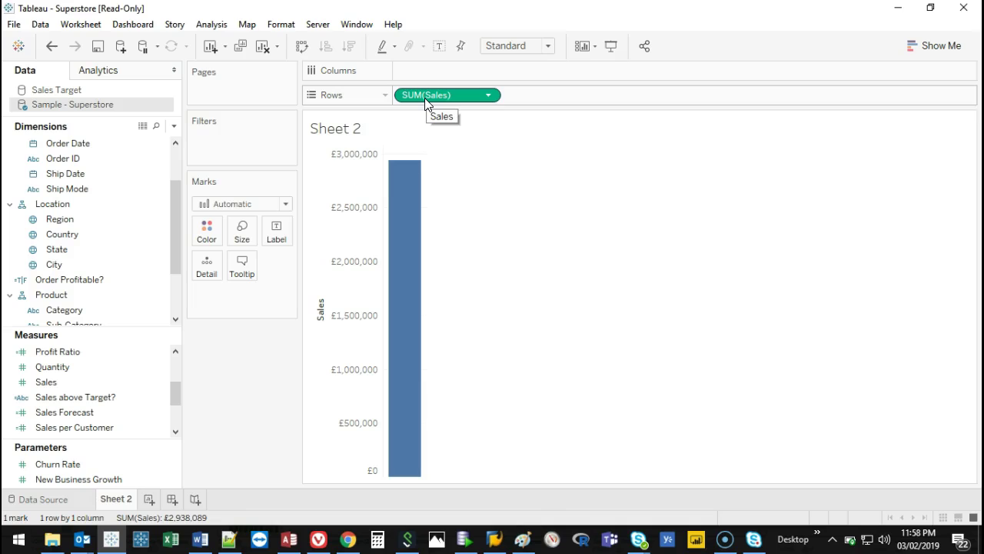
pyautogui.moveTo(416, 177)
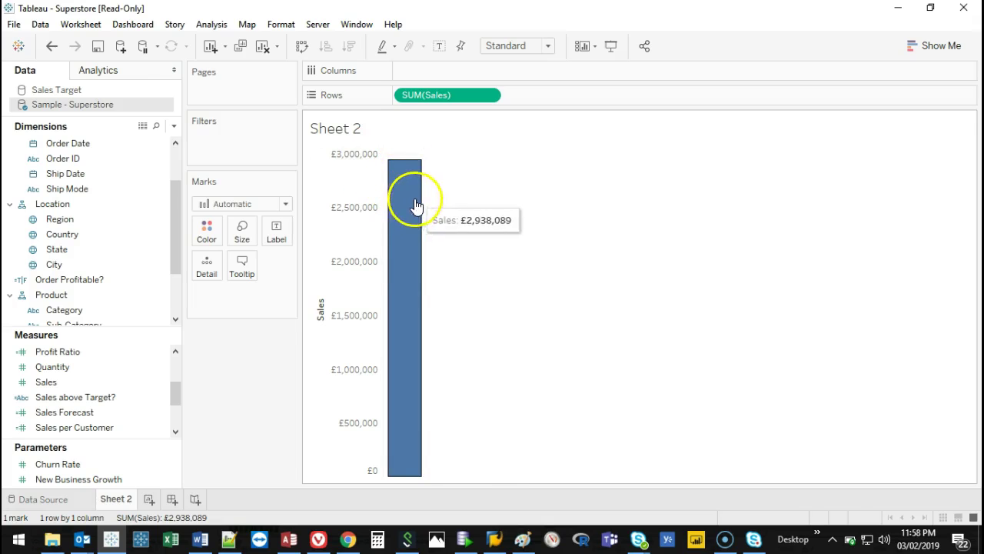
pyautogui.moveTo(174, 217); pyautogui.dragTo(171, 238)
pyautogui.click(137, 236)
pyautogui.click(135, 253)
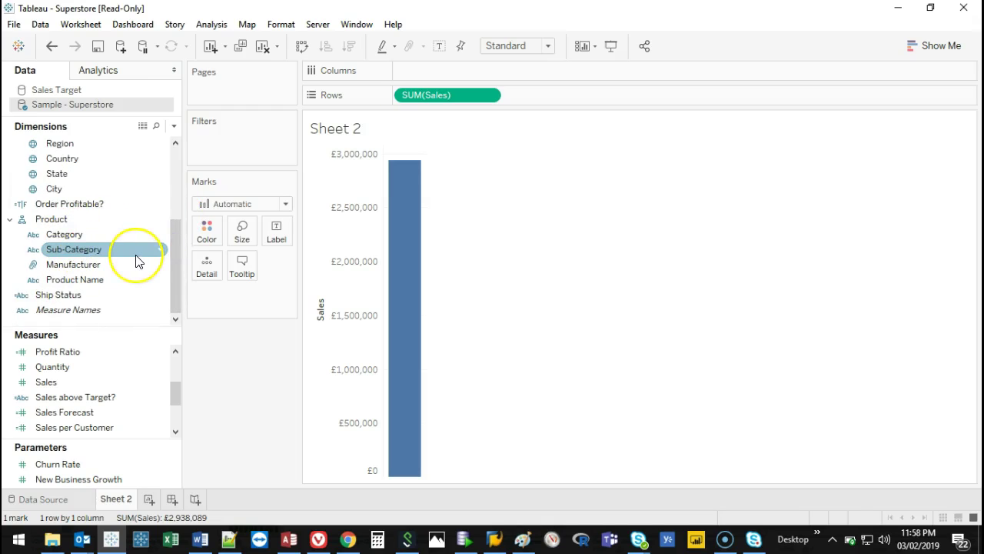
pyautogui.moveTo(137, 261); pyautogui.dragTo(63, 271)
pyautogui.click(67, 249)
pyautogui.click(67, 235)
pyautogui.moveTo(68, 235); pyautogui.dragTo(442, 70)
# Split each category's bars into Sub-Categories, then clear the sheet.
pyautogui.moveTo(447, 231)
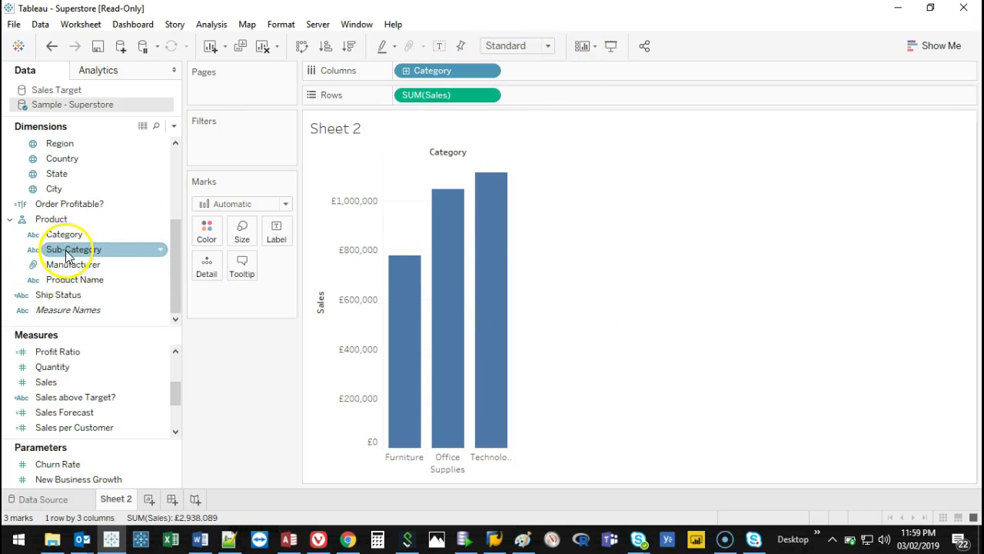
pyautogui.moveTo(67, 254); pyautogui.dragTo(556, 76)
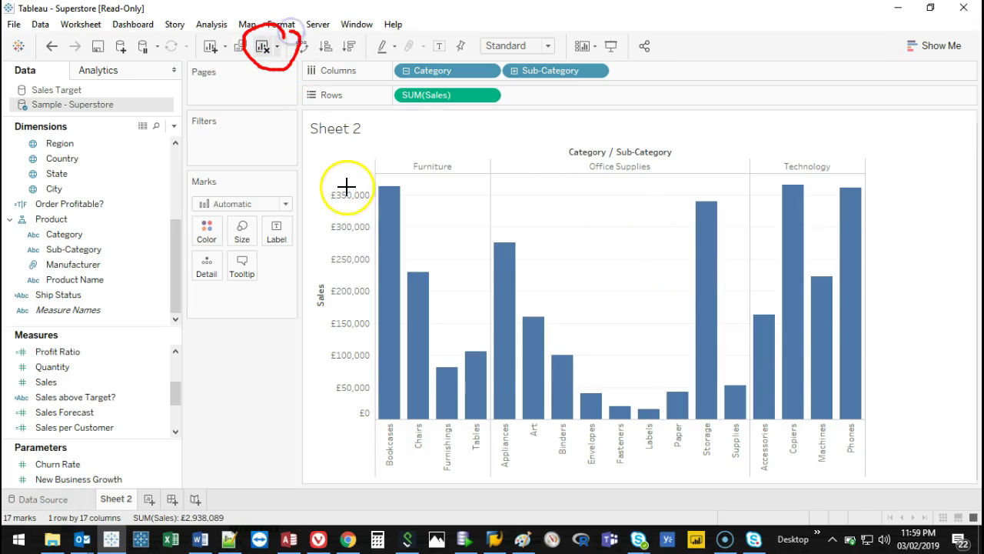
pyautogui.click(262, 48)
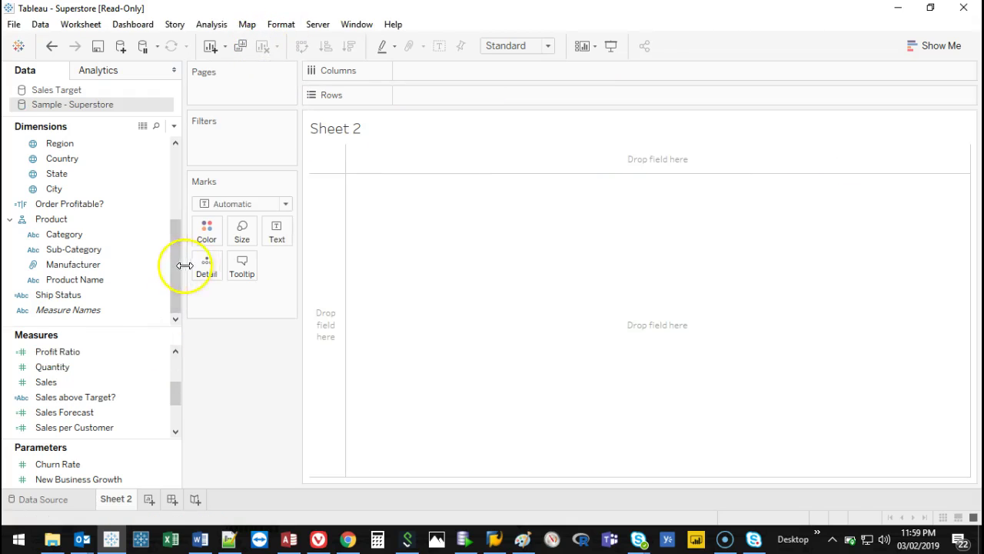
# Chart Profit by customer Segment, with Segment on Rows and Profit on Columns.
pyautogui.moveTo(175, 276); pyautogui.dragTo(169, 156)
pyautogui.click(96, 174)
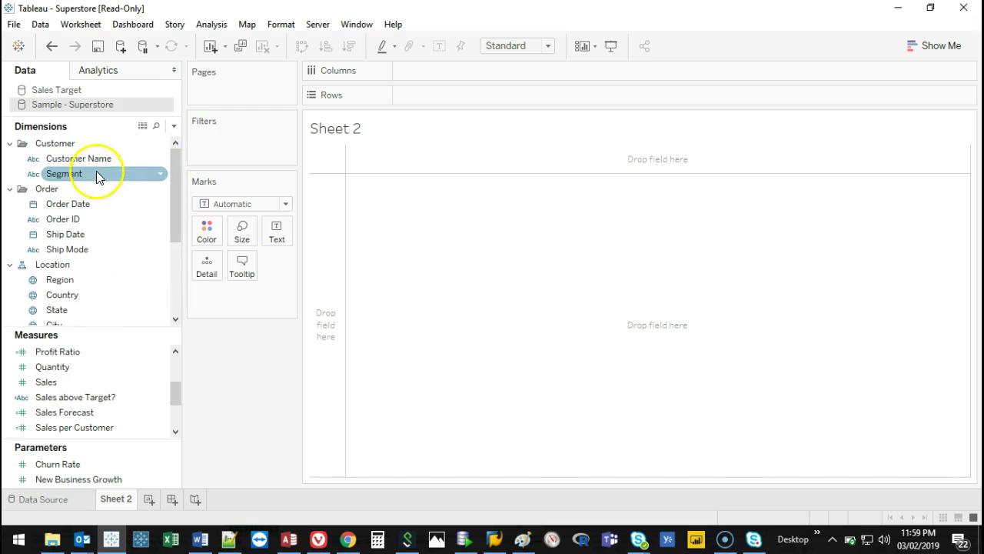
pyautogui.click(83, 179)
pyautogui.moveTo(328, 114); pyautogui.dragTo(451, 96)
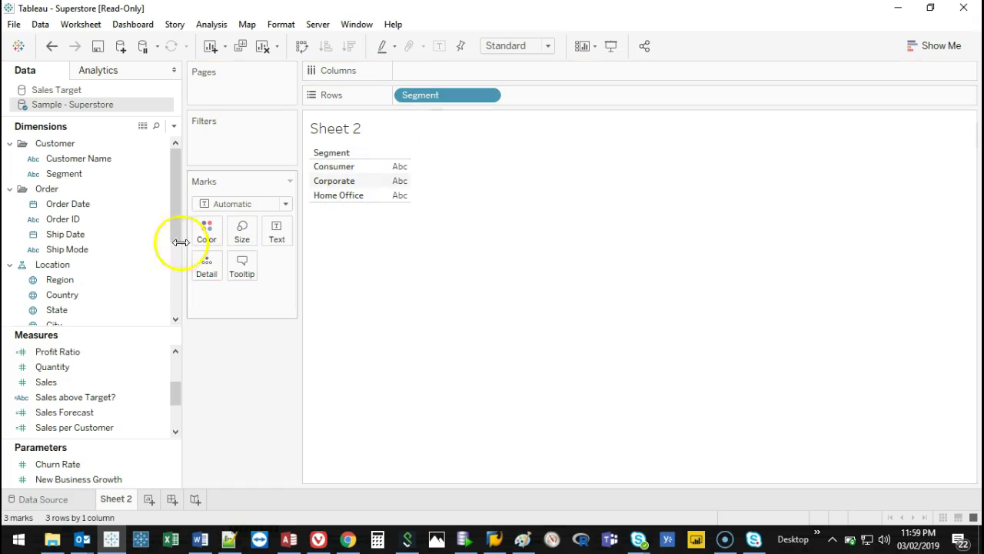
pyautogui.moveTo(172, 391); pyautogui.dragTo(176, 369)
pyautogui.moveTo(66, 382); pyautogui.dragTo(411, 73)
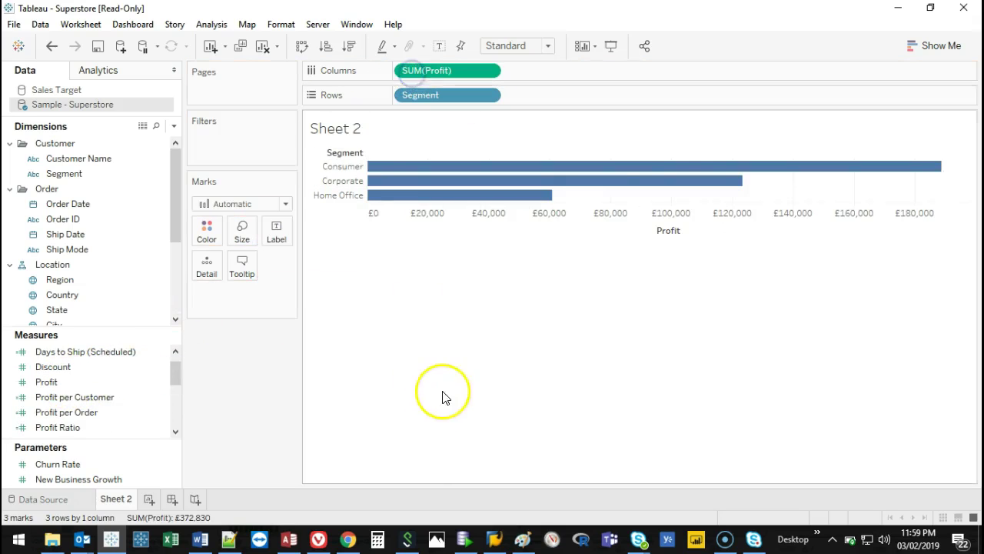
# Dismiss the update notification and clear the Profit by Segment chart.
pyautogui.moveTo(534, 201)
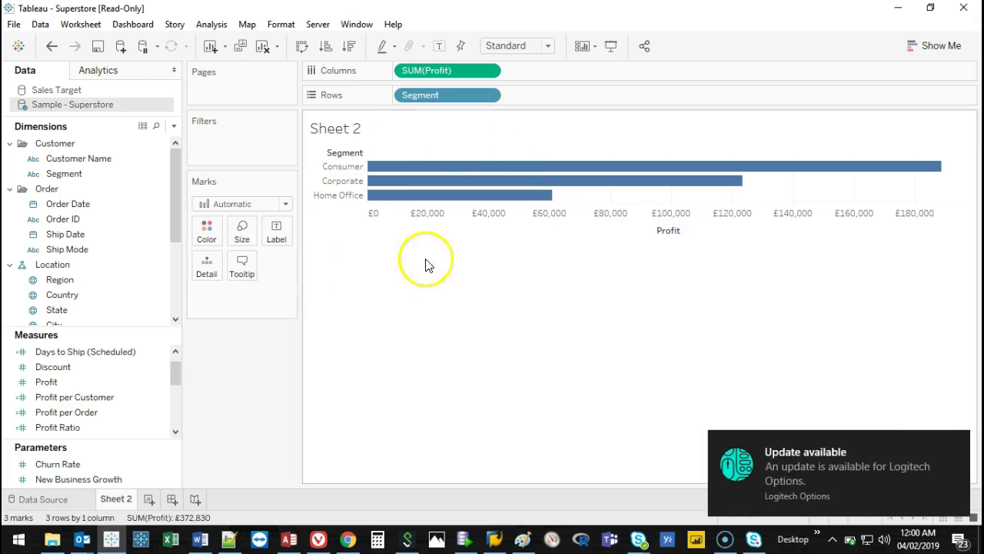
pyautogui.click(758, 479)
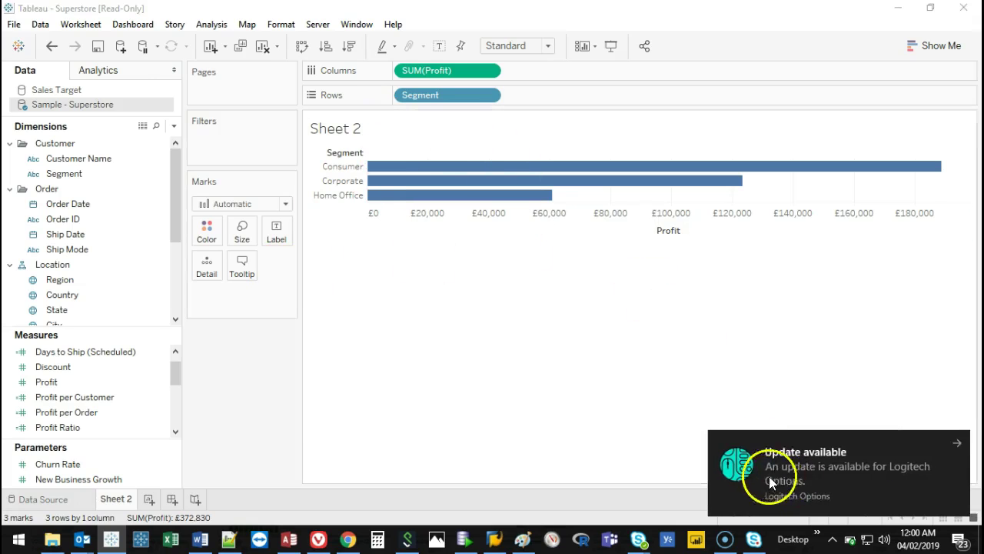
pyautogui.click(262, 47)
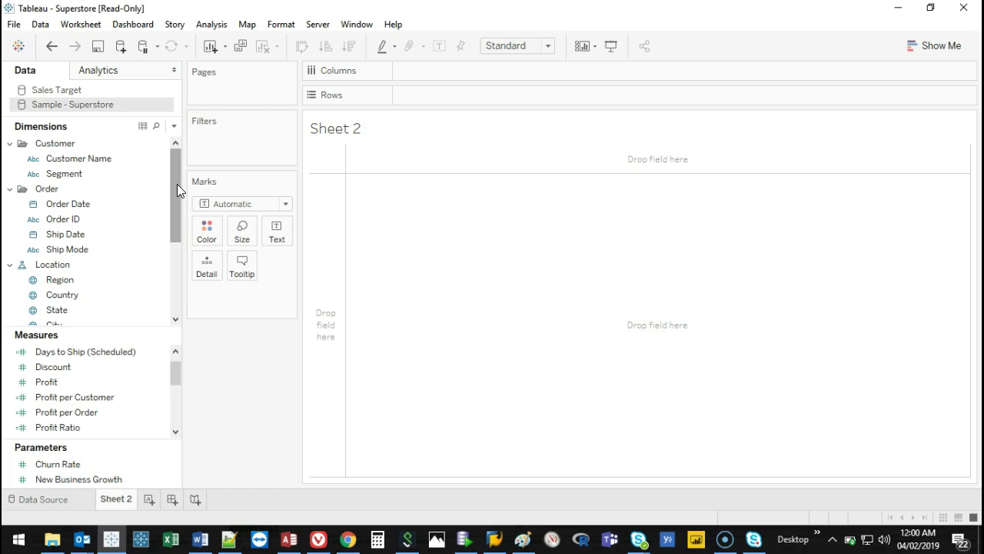
# Try Category on Columns and on Rows, removing it each time, ending on Columns.
pyautogui.moveTo(177, 185); pyautogui.dragTo(164, 273)
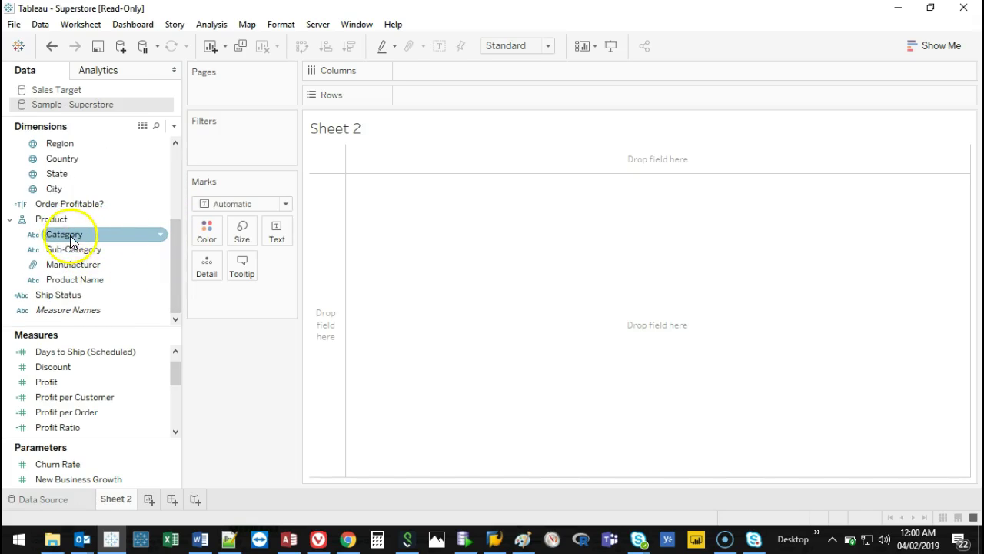
pyautogui.moveTo(66, 234); pyautogui.dragTo(446, 70)
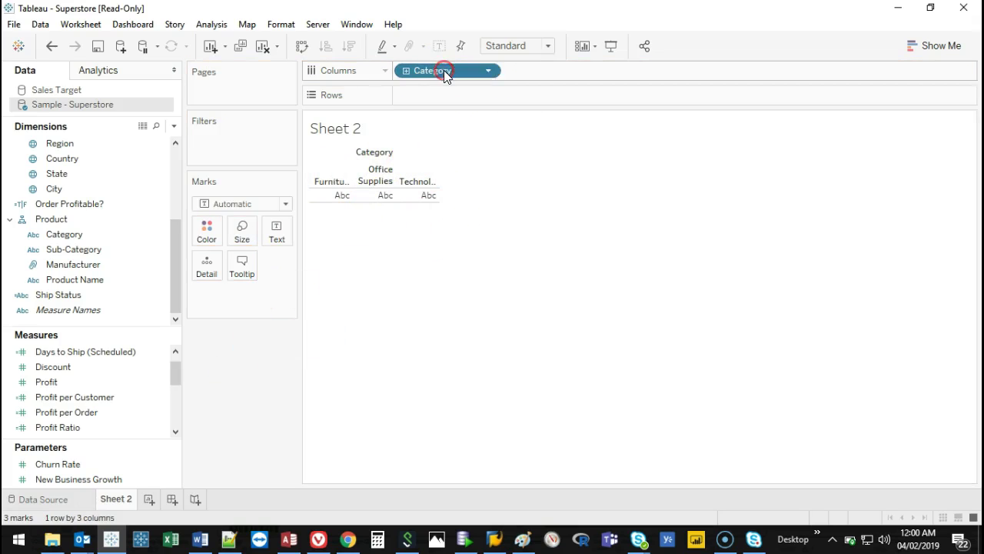
pyautogui.rightClick(445, 71)
pyautogui.click(481, 314)
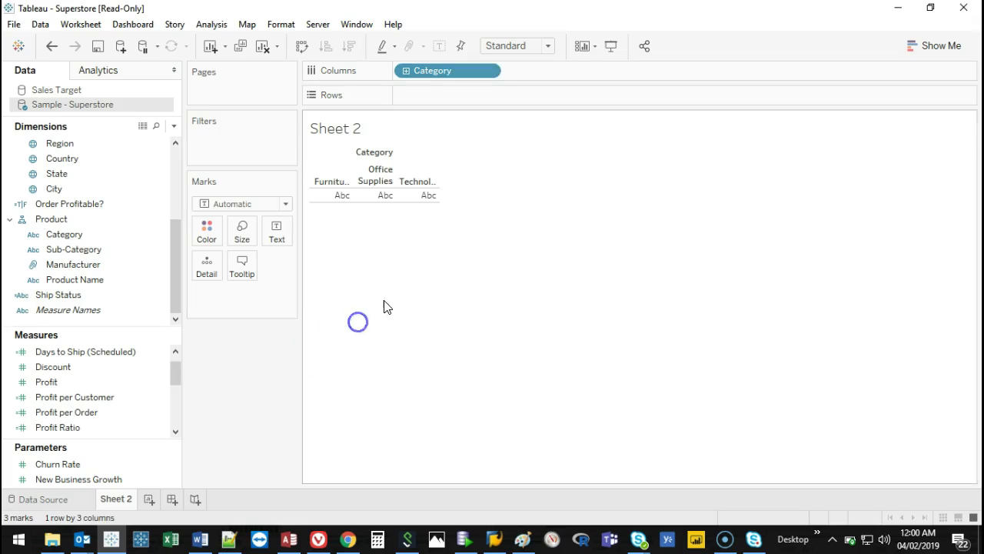
pyautogui.moveTo(434, 71); pyautogui.dragTo(216, 415)
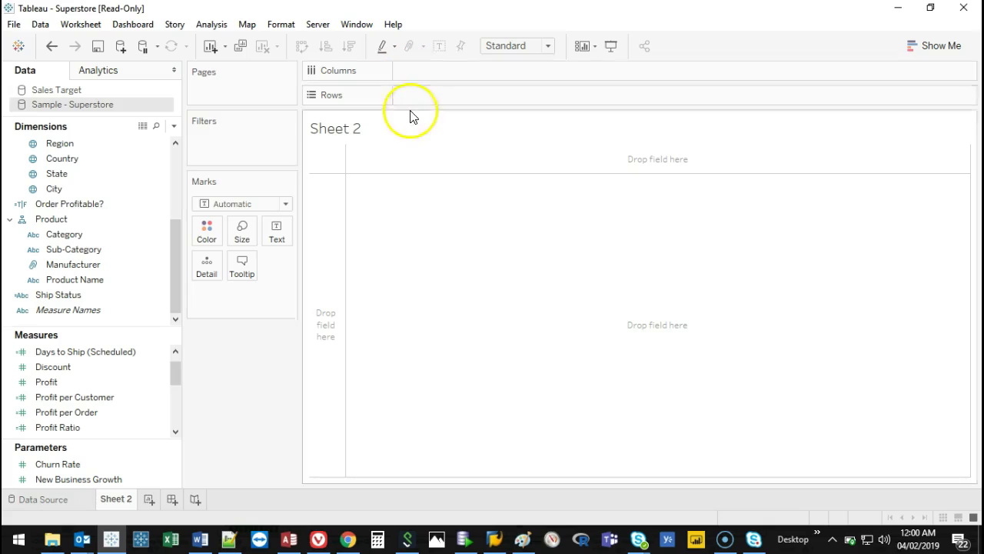
pyautogui.moveTo(84, 235); pyautogui.dragTo(333, 245)
pyautogui.moveTo(452, 94); pyautogui.dragTo(250, 387)
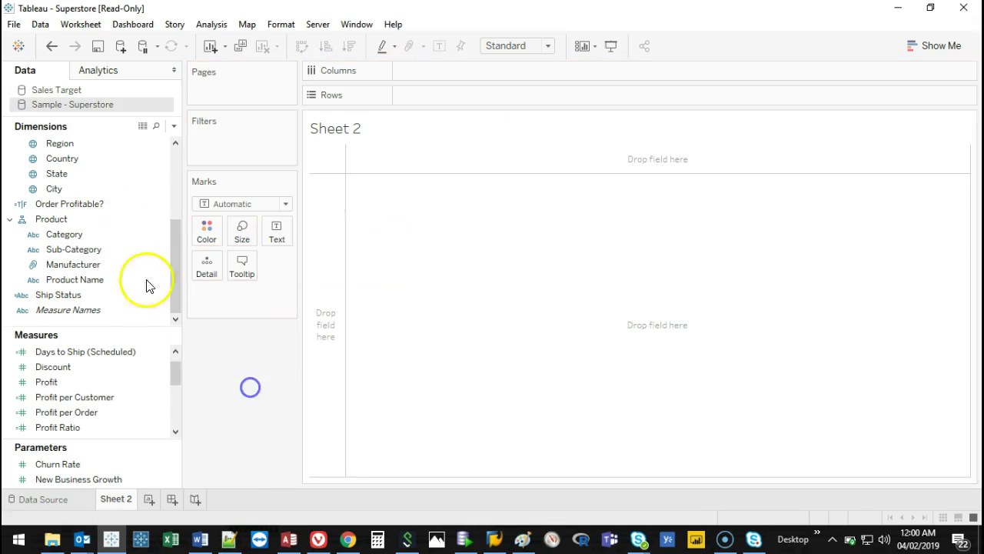
pyautogui.moveTo(72, 234); pyautogui.dragTo(486, 160)
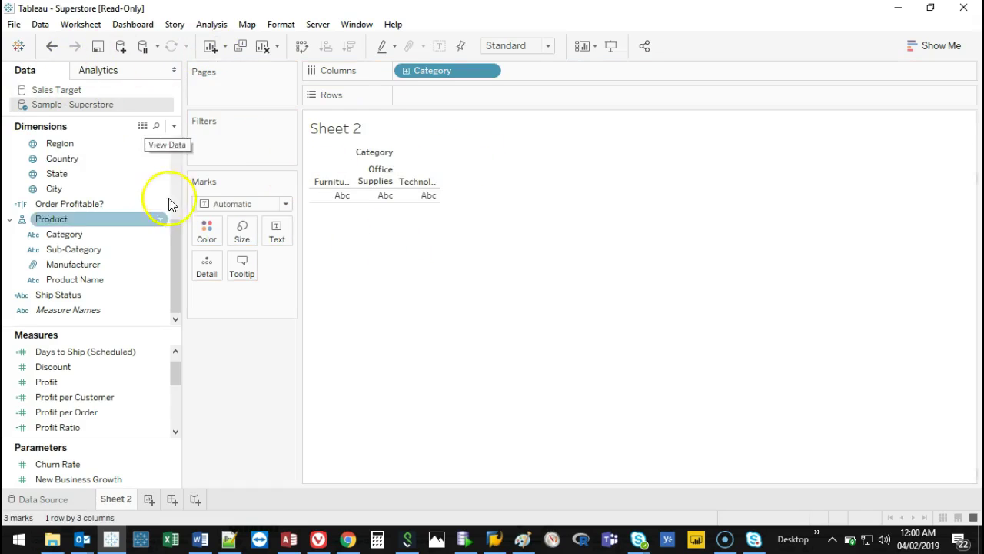
# Clear the sheet and place Category, then Sub-Category, on the Rows shelf.
pyautogui.click(263, 47)
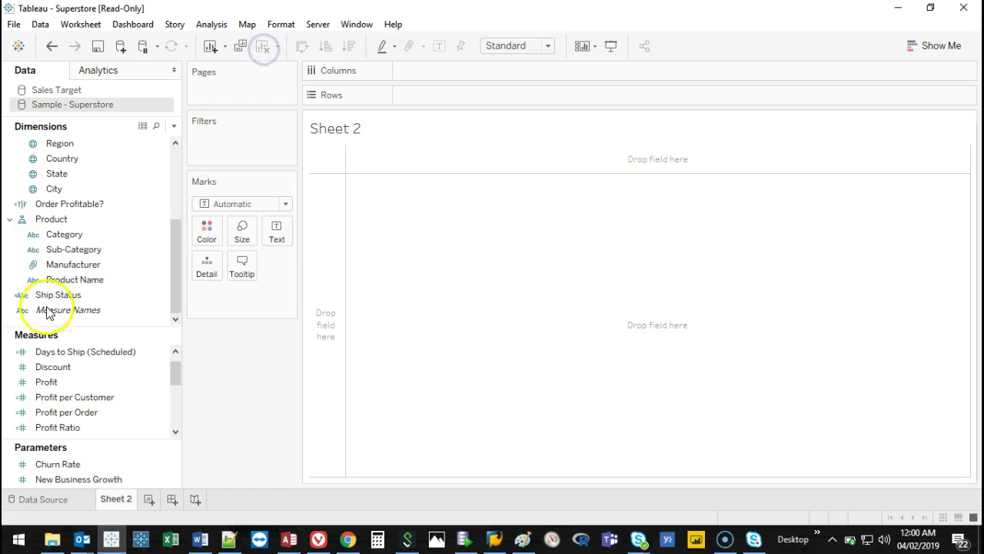
pyautogui.moveTo(72, 235); pyautogui.dragTo(323, 241)
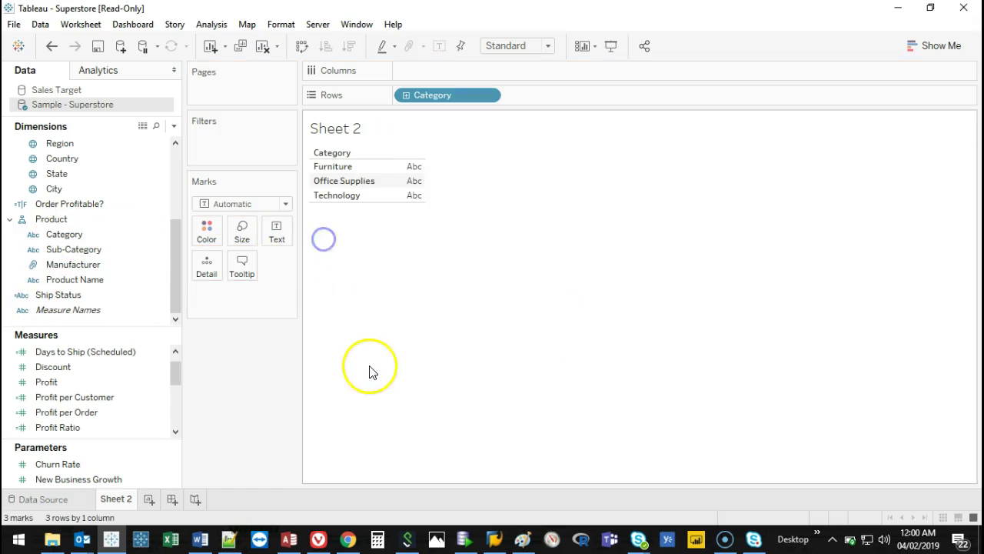
pyautogui.moveTo(68, 250); pyautogui.dragTo(582, 92)
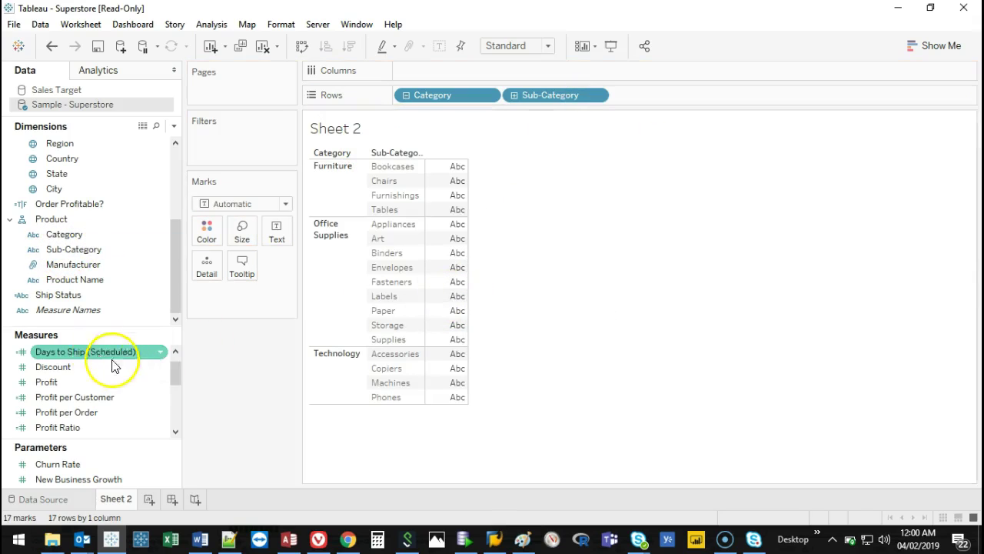
# Chart Sales as horizontal bars per Sub-Category and label each bar with its value.
pyautogui.moveTo(176, 369); pyautogui.dragTo(176, 390)
pyautogui.click(77, 370)
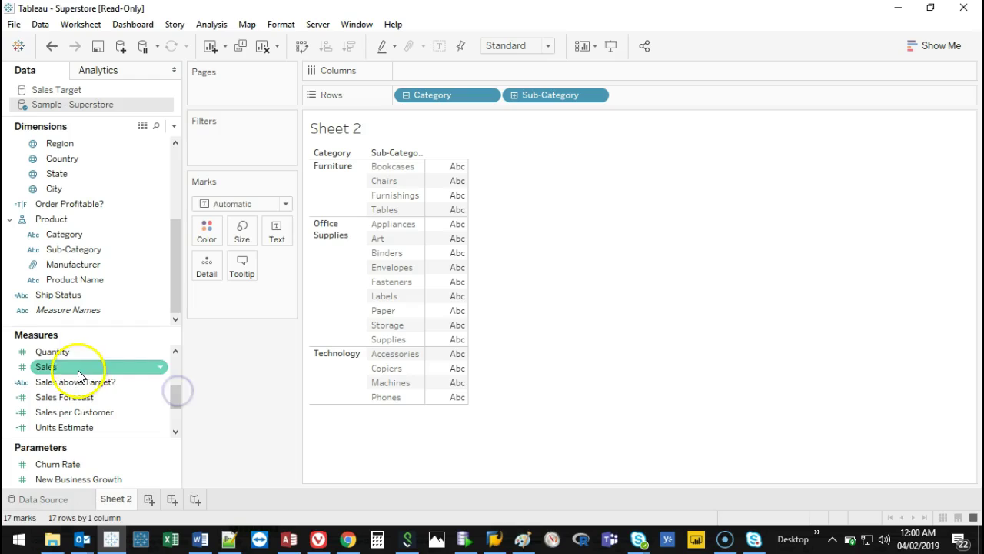
pyautogui.moveTo(82, 373); pyautogui.dragTo(433, 74)
pyautogui.moveTo(493, 341)
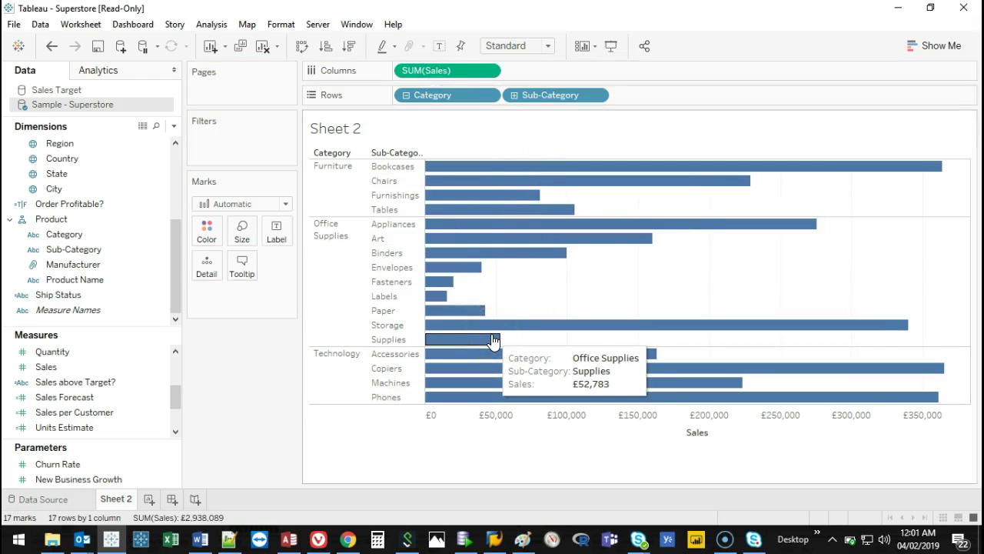
pyautogui.moveTo(928, 179)
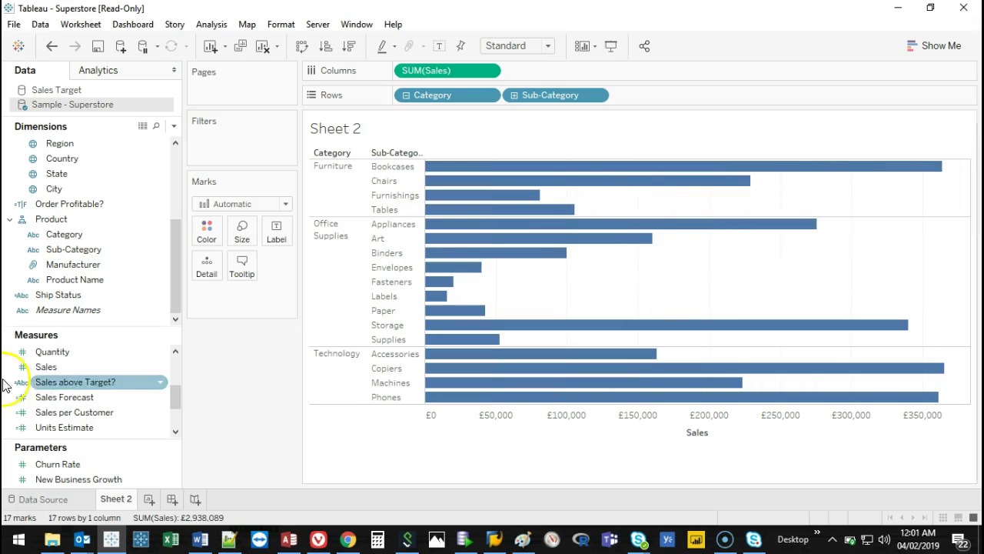
pyautogui.moveTo(59, 368); pyautogui.dragTo(277, 230)
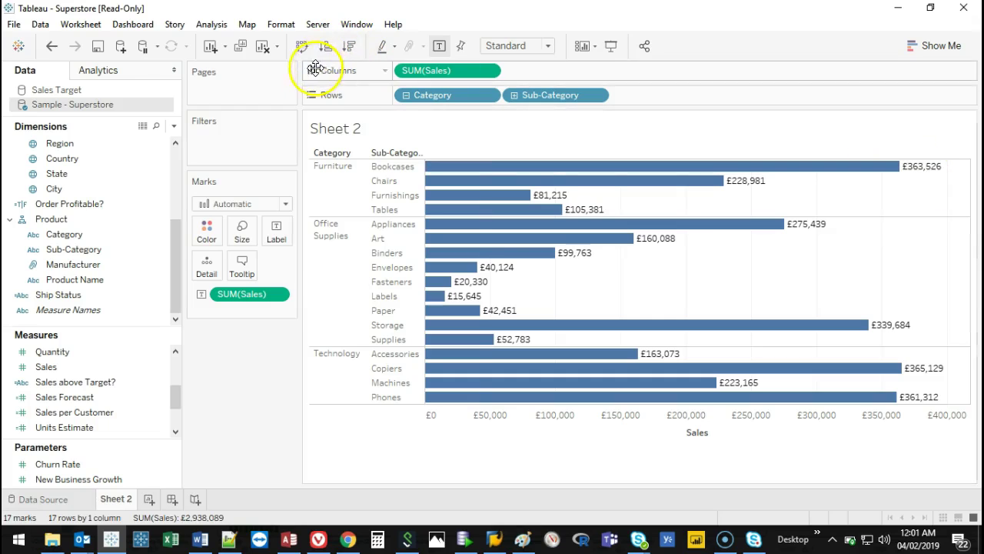
# Shade the bars by Sales (£15,645 to £365,129), then open and close Edit Colors.
pyautogui.moveTo(634, 180)
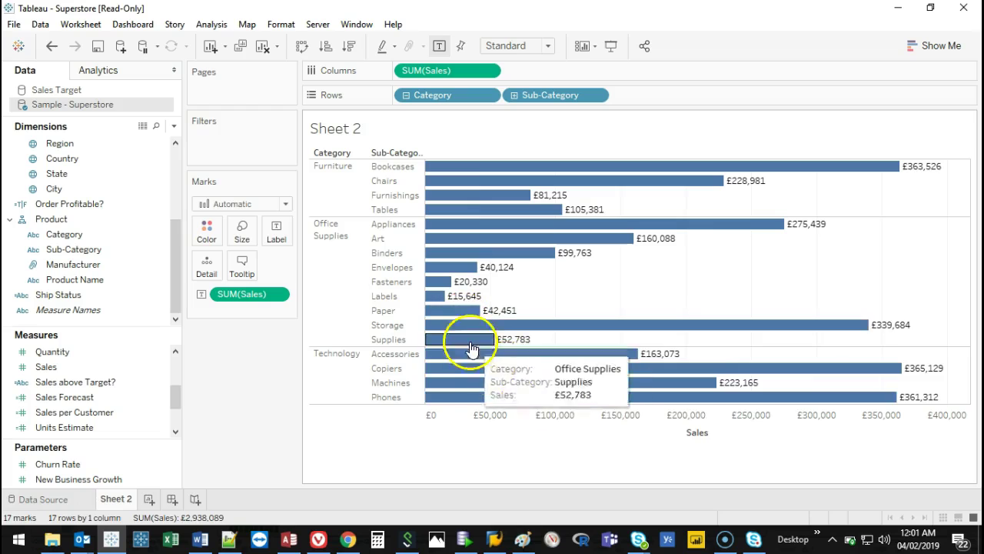
pyautogui.click(66, 397)
pyautogui.moveTo(102, 357); pyautogui.dragTo(205, 234)
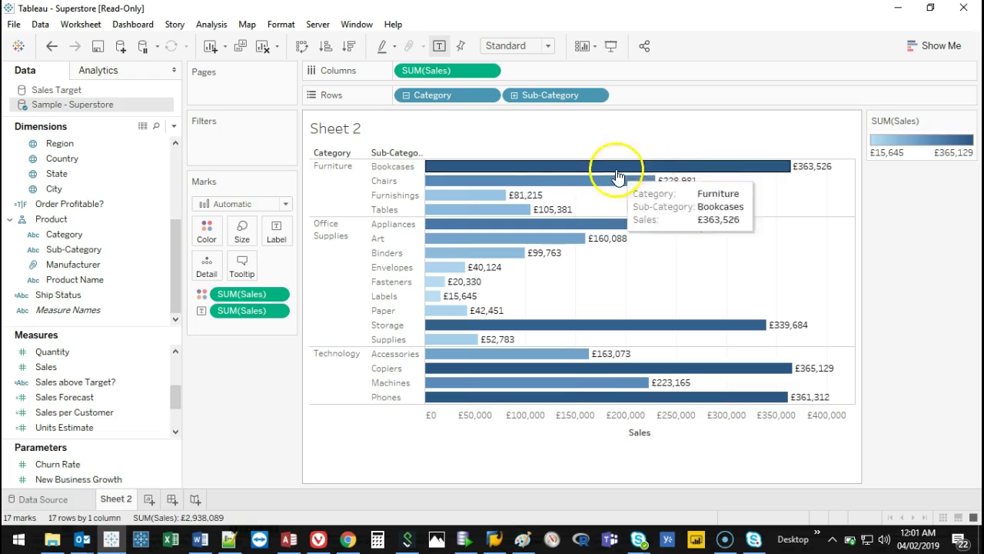
pyautogui.moveTo(469, 209)
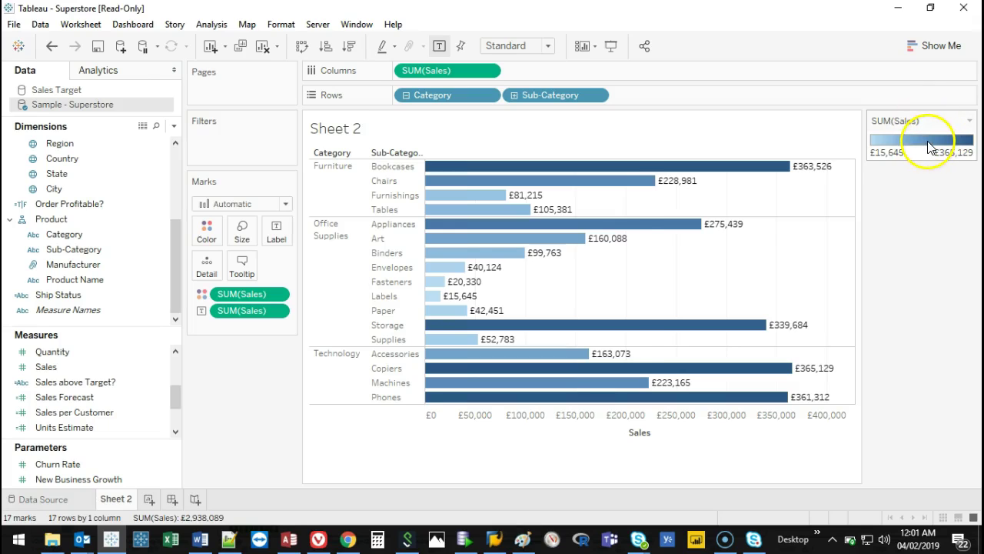
pyautogui.doubleClick(928, 142)
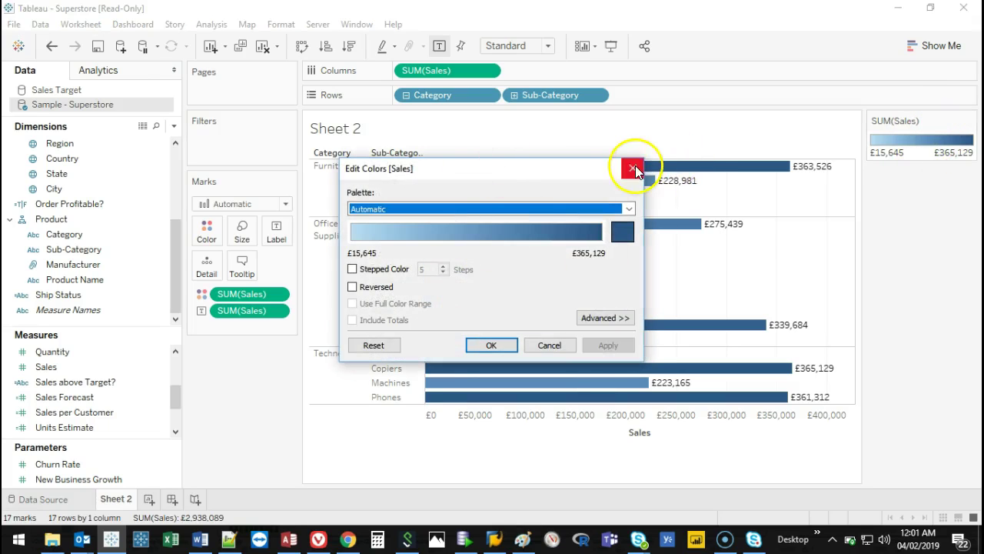
pyautogui.click(633, 167)
# Set the bar border to None in the Color popup and open Edit Colors [Sales].
pyautogui.click(209, 235)
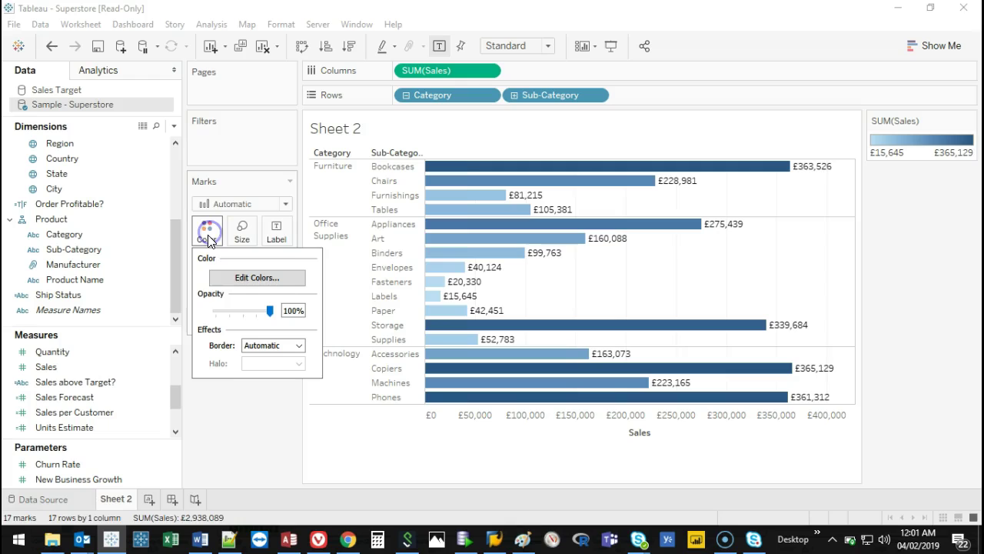
pyautogui.moveTo(246, 315); pyautogui.dragTo(281, 359)
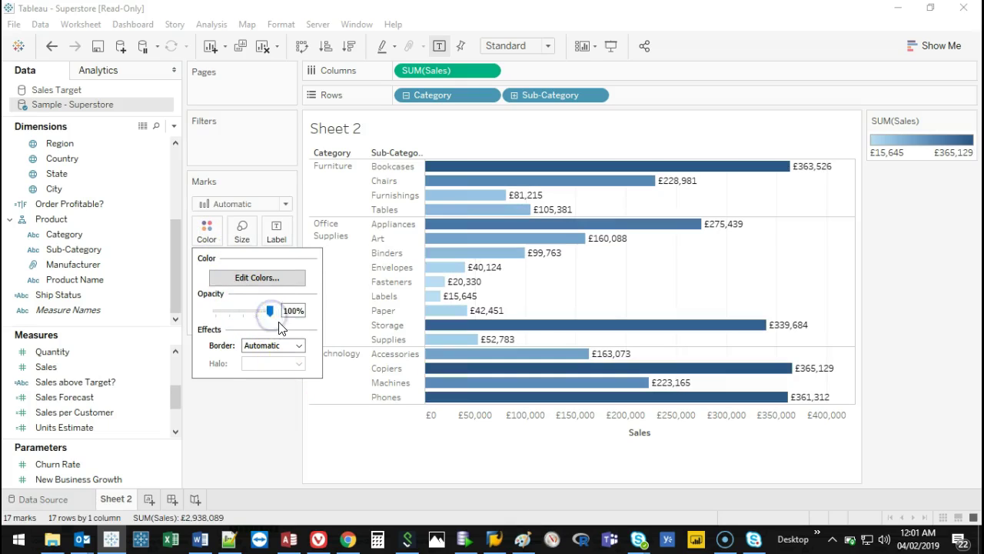
pyautogui.click(298, 345)
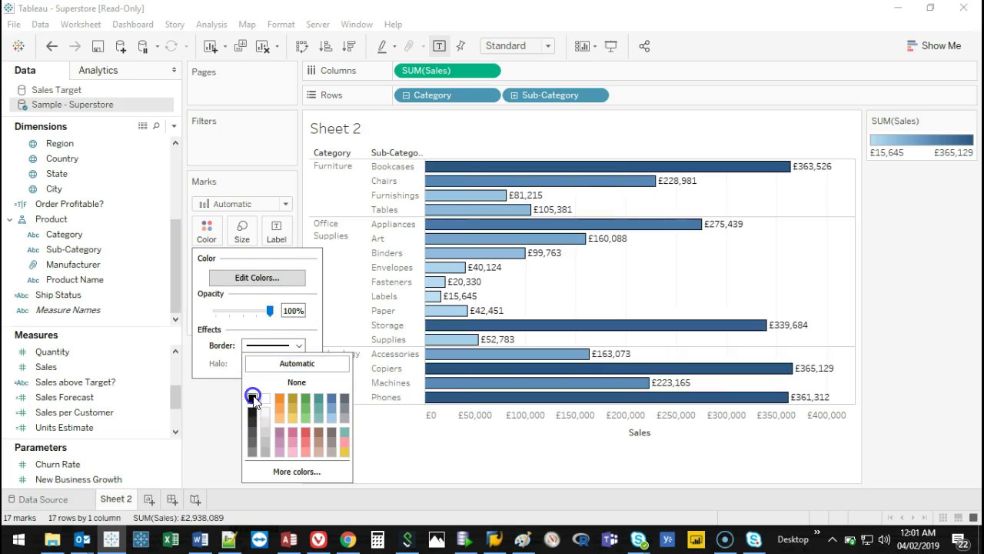
pyautogui.click(309, 379)
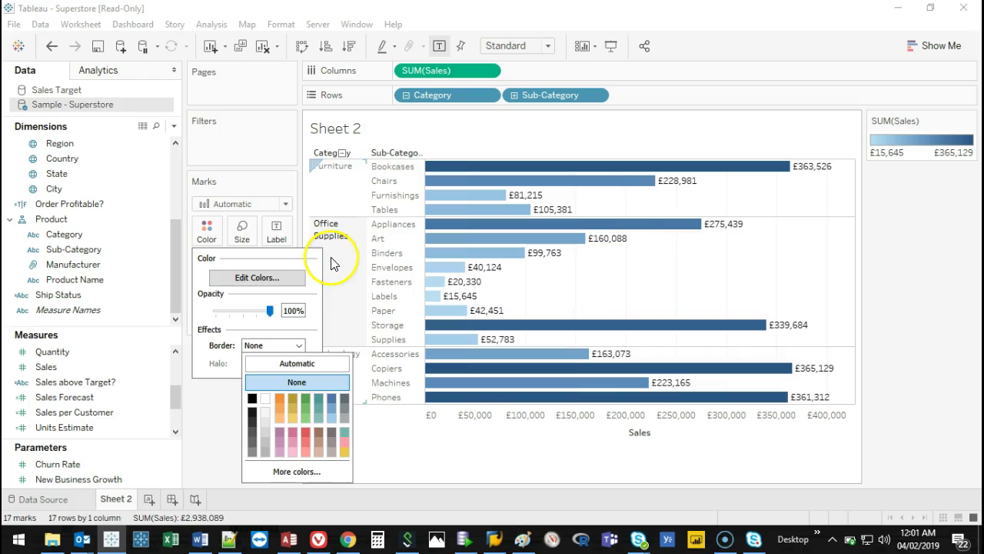
pyautogui.click(316, 266)
pyautogui.click(261, 276)
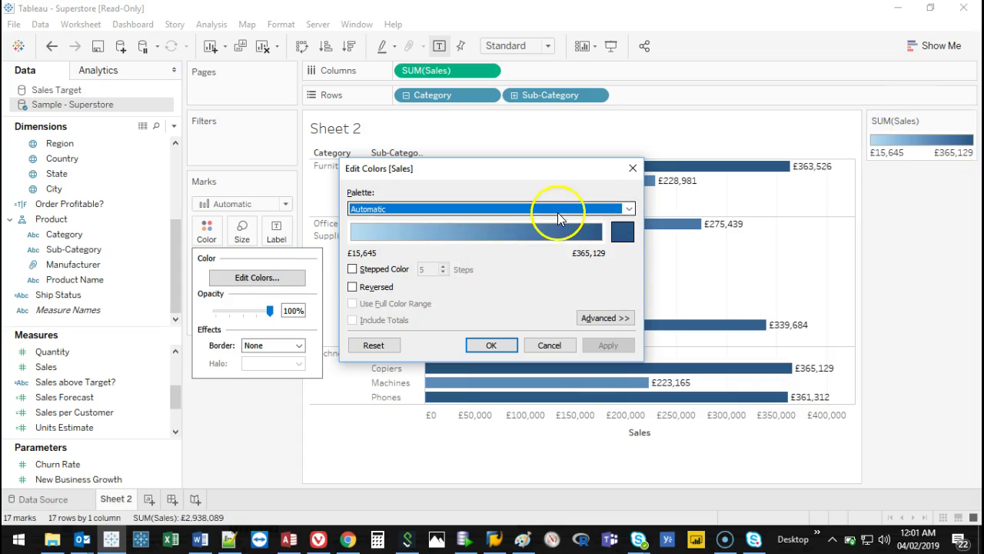
# Try the Red palette, then a reversed Orange-Blue Diverging palette, on the sales bars.
pyautogui.moveTo(557, 179); pyautogui.dragTo(320, 187)
pyautogui.click(392, 219)
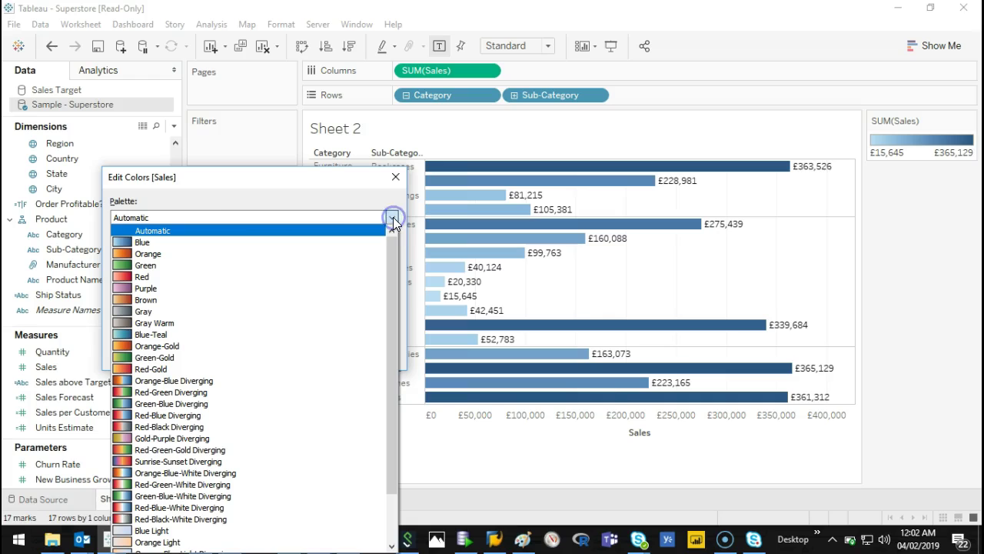
pyautogui.click(219, 276)
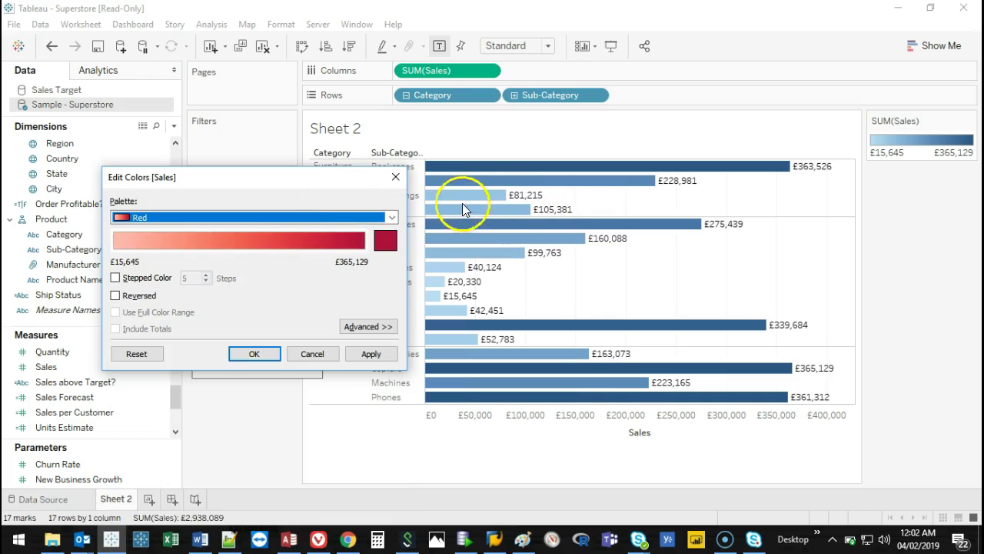
pyautogui.click(371, 353)
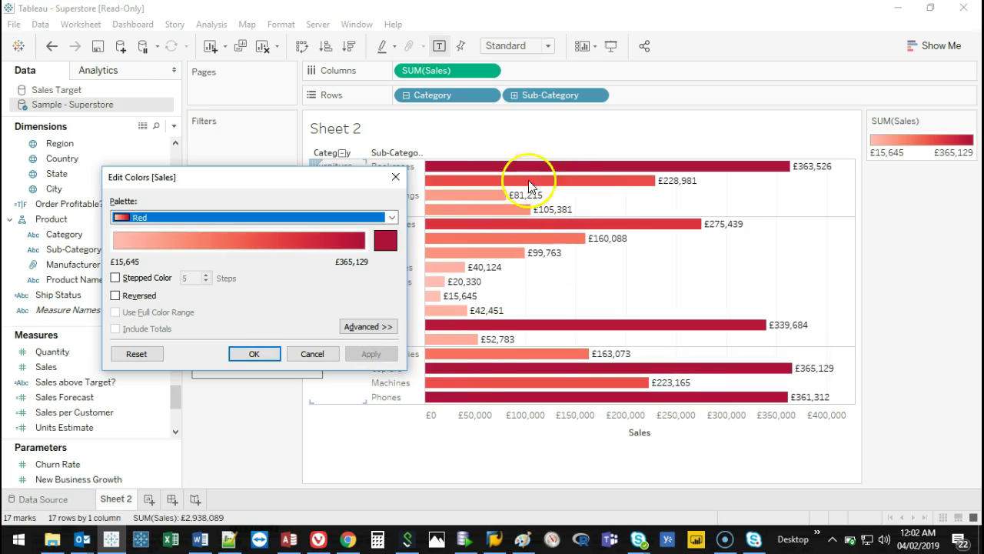
pyautogui.click(390, 218)
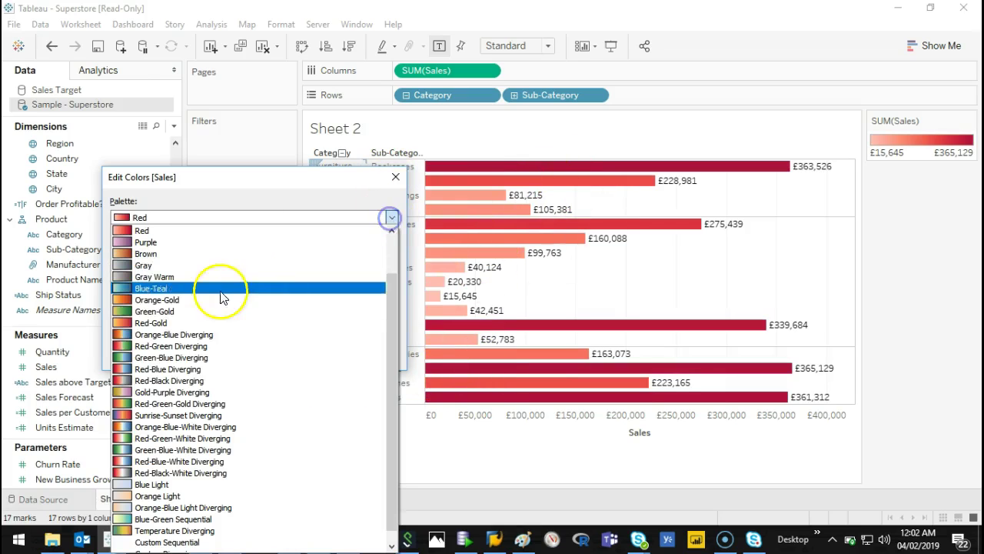
pyautogui.click(213, 336)
pyautogui.click(359, 353)
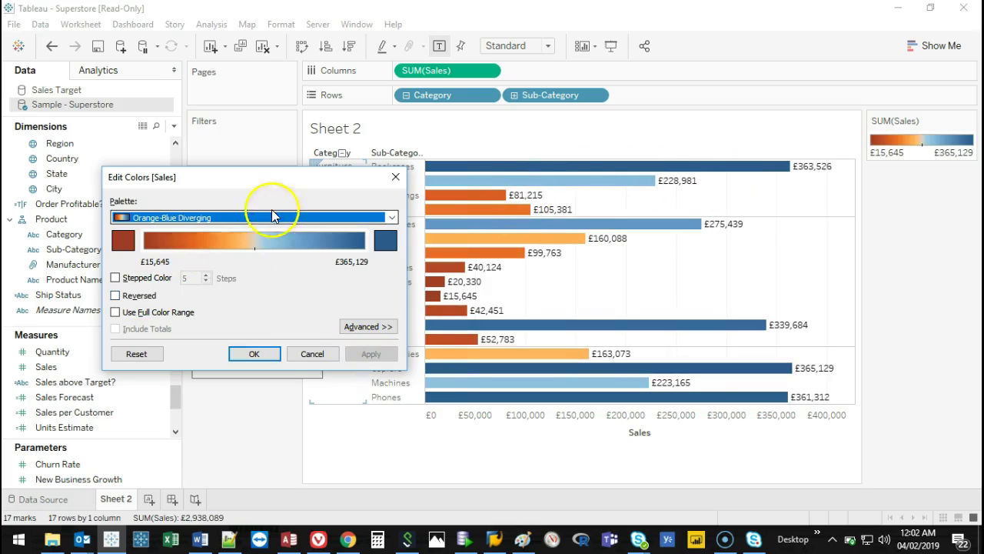
pyautogui.click(132, 297)
pyautogui.click(370, 353)
# Switch to Red-Black Diverging and reverse it so low sales are grey and high sales red.
pyautogui.click(377, 219)
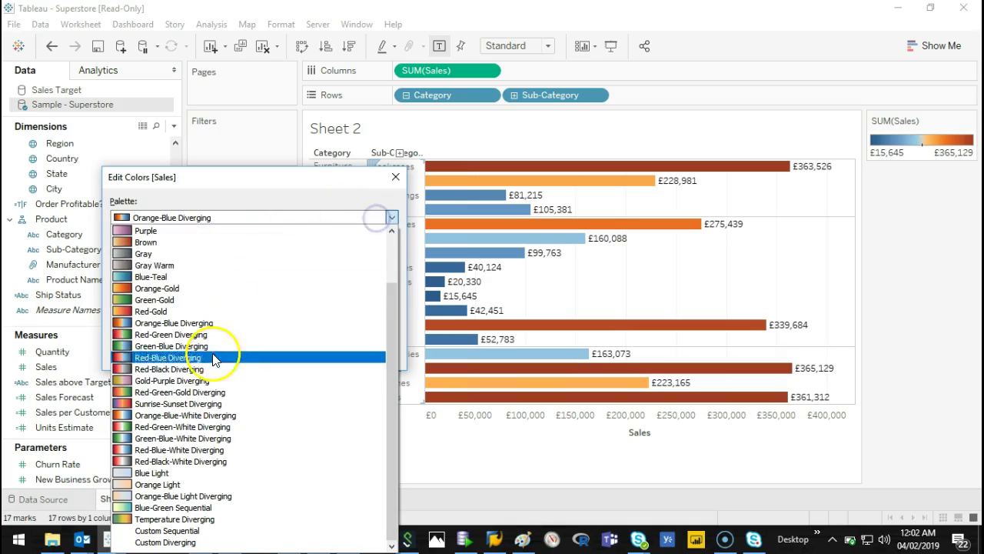
pyautogui.click(201, 370)
pyautogui.click(137, 297)
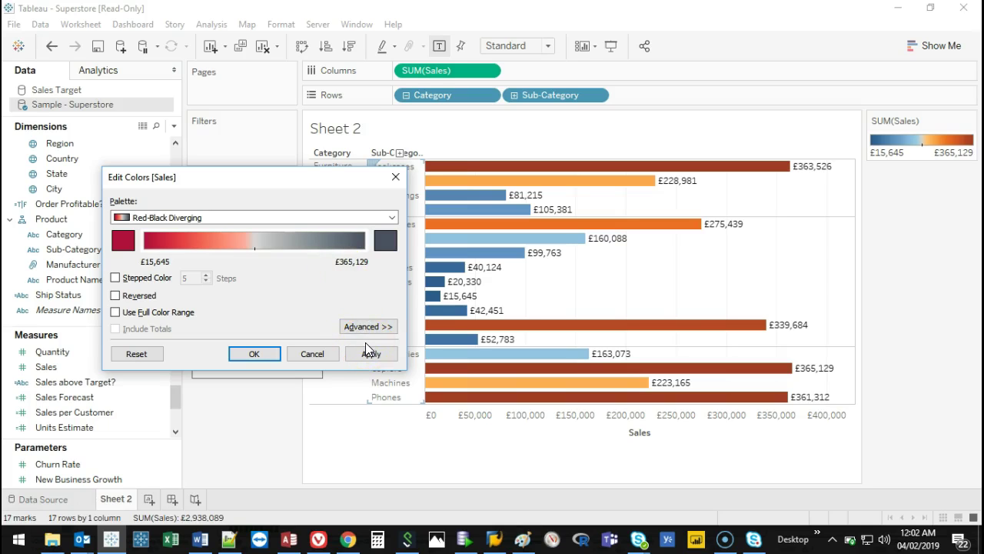
pyautogui.moveTo(335, 178); pyautogui.dragTo(325, 169)
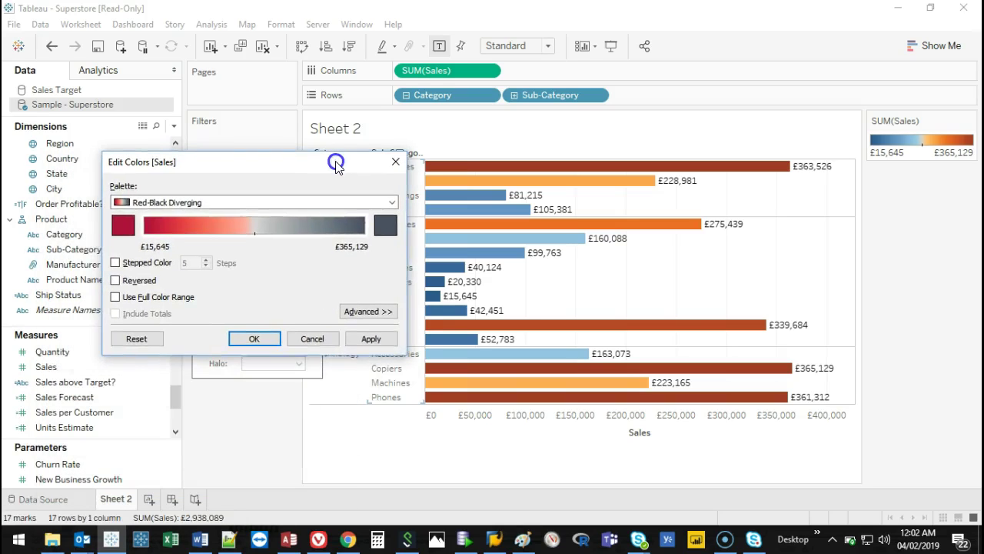
pyautogui.click(344, 343)
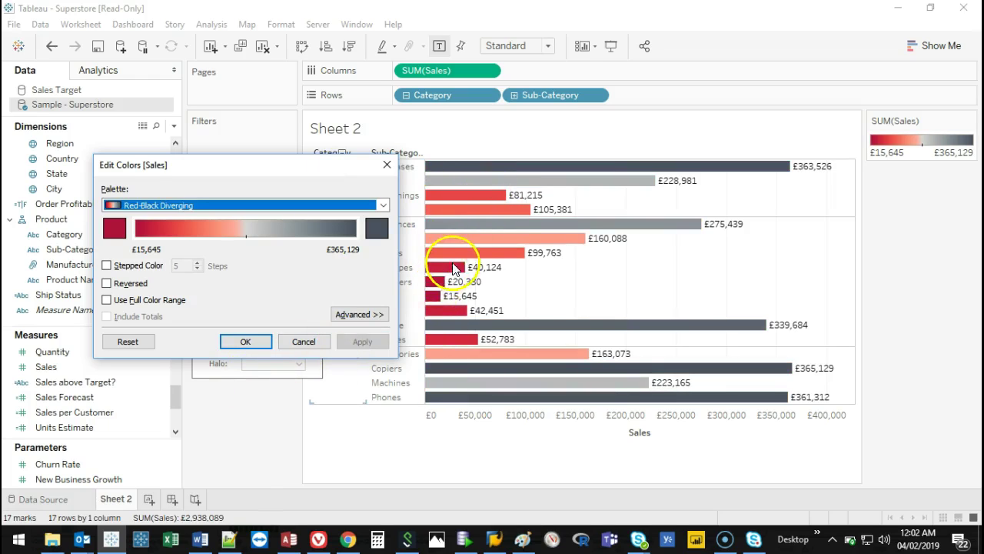
pyautogui.click(112, 283)
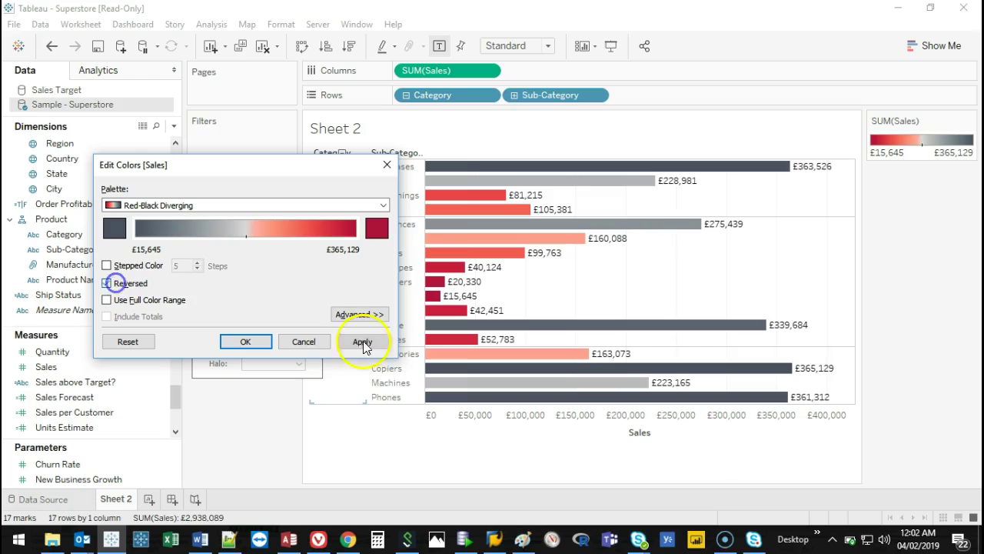
pyautogui.click(364, 342)
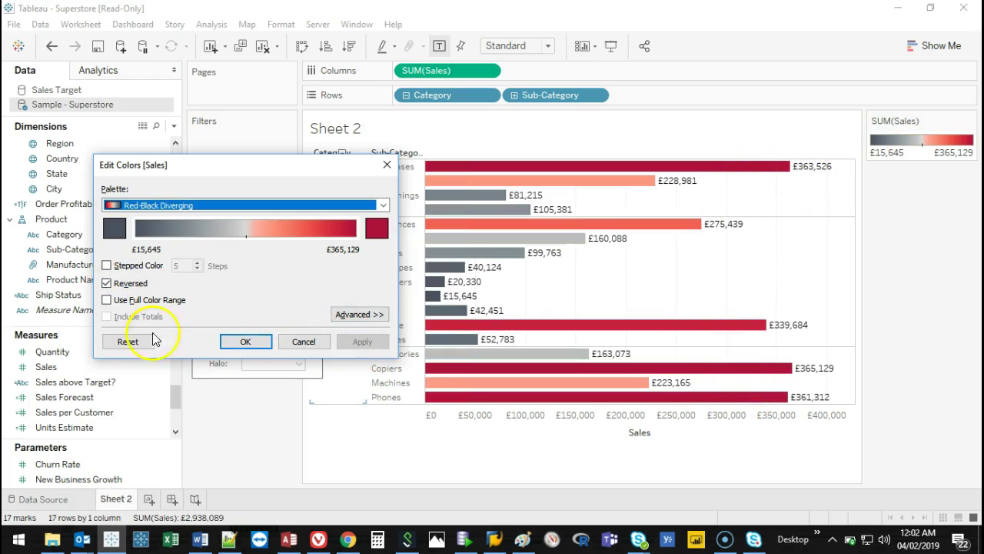
# Test a 2-step Stepped Color scale, revert to the smooth scale, and confirm the colours.
pyautogui.click(108, 266)
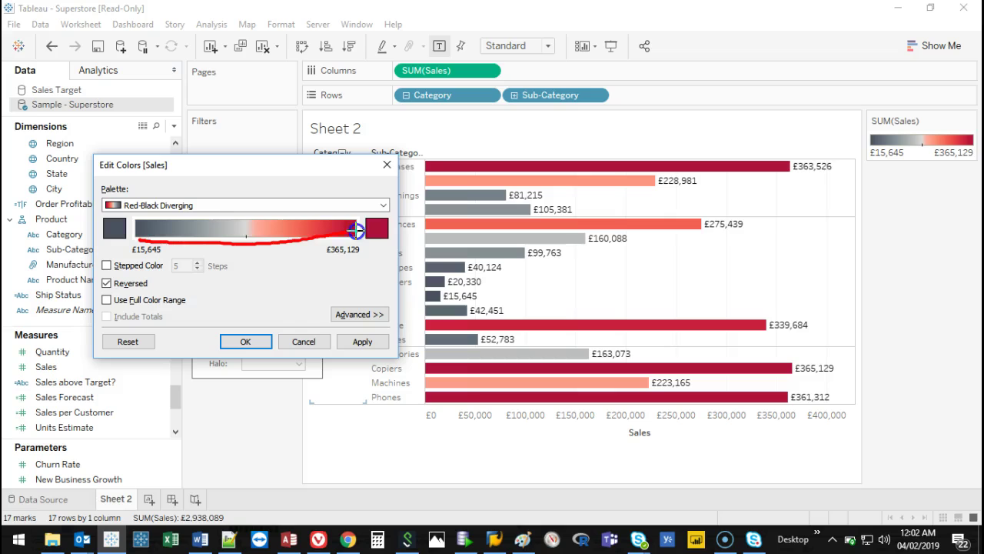
pyautogui.click(107, 265)
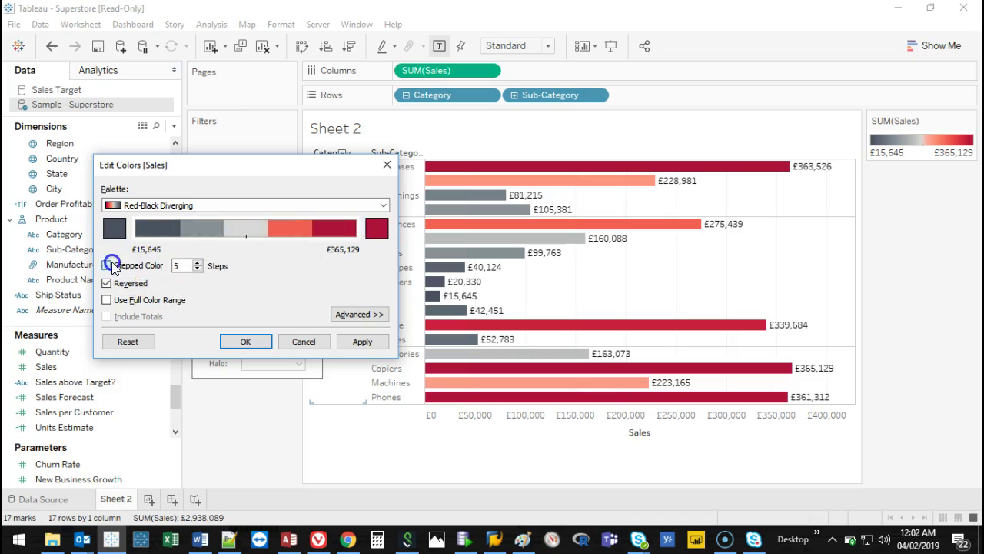
pyautogui.click(198, 269)
pyautogui.click(198, 269)
pyautogui.click(198, 269)
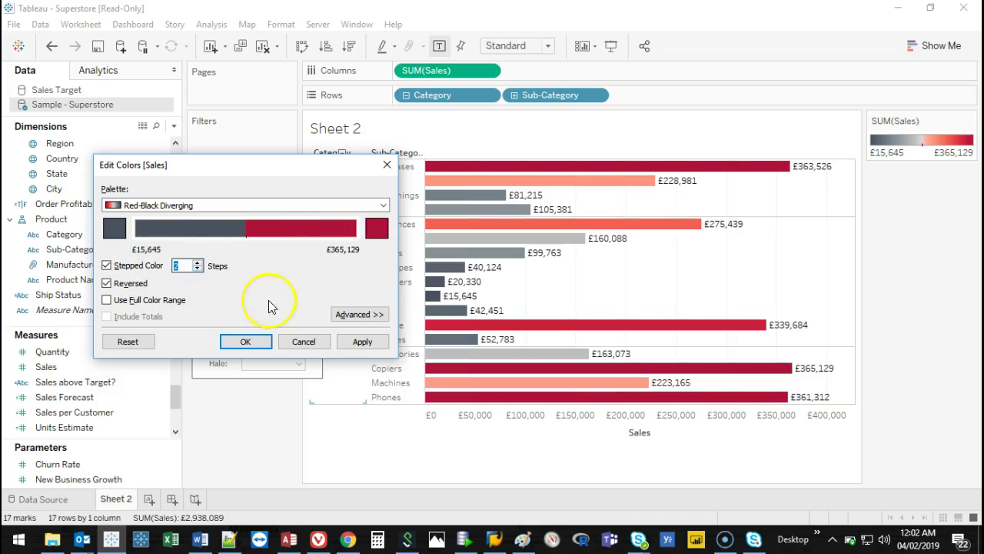
pyautogui.click(364, 342)
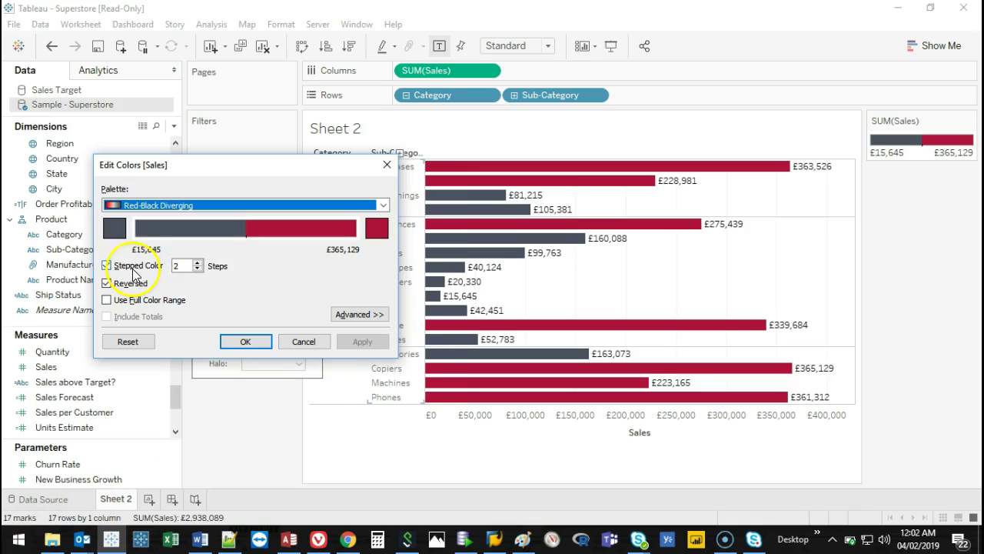
pyautogui.click(135, 269)
pyautogui.click(366, 341)
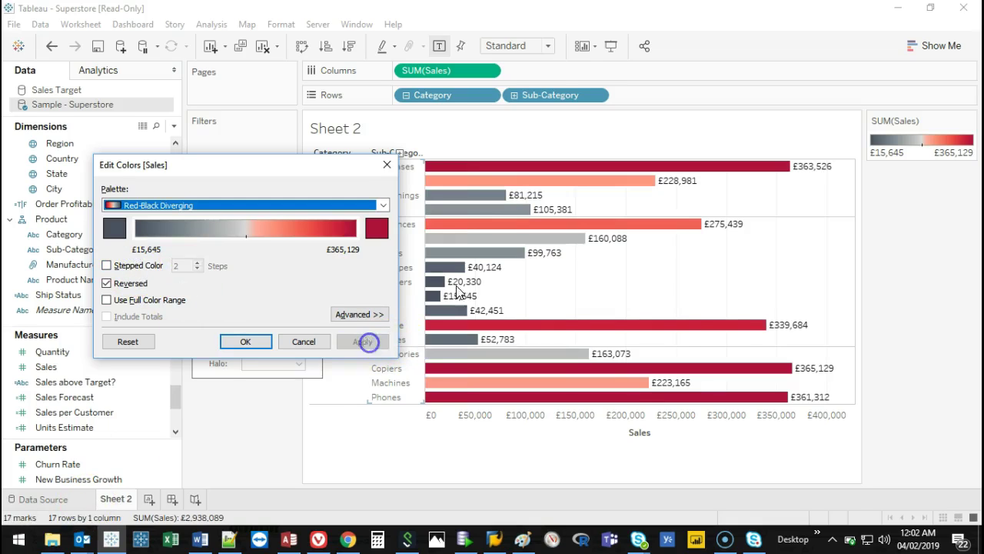
pyautogui.click(246, 341)
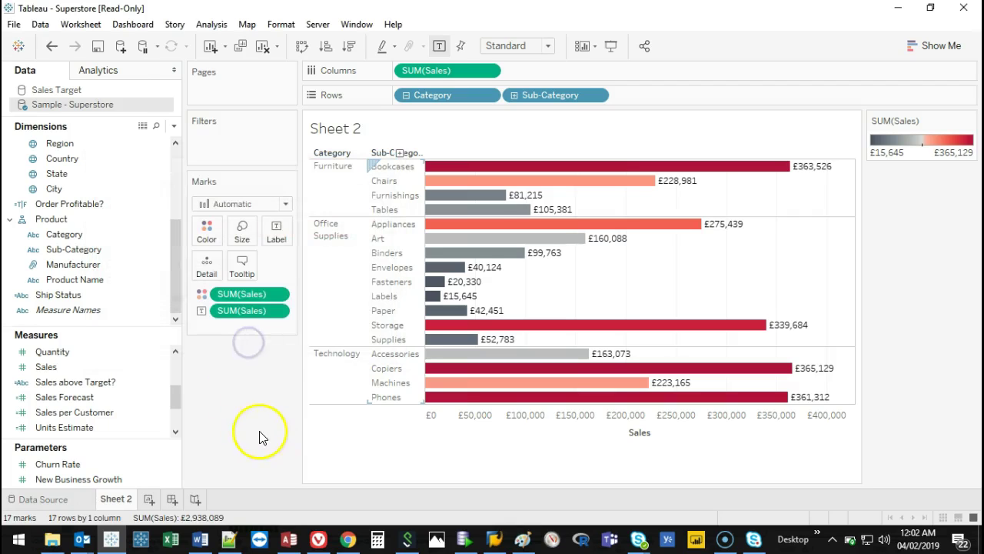
# Open the Marks card Label popup, where SUM(Sales) labels are shown on all bars.
pyautogui.moveTo(525, 163)
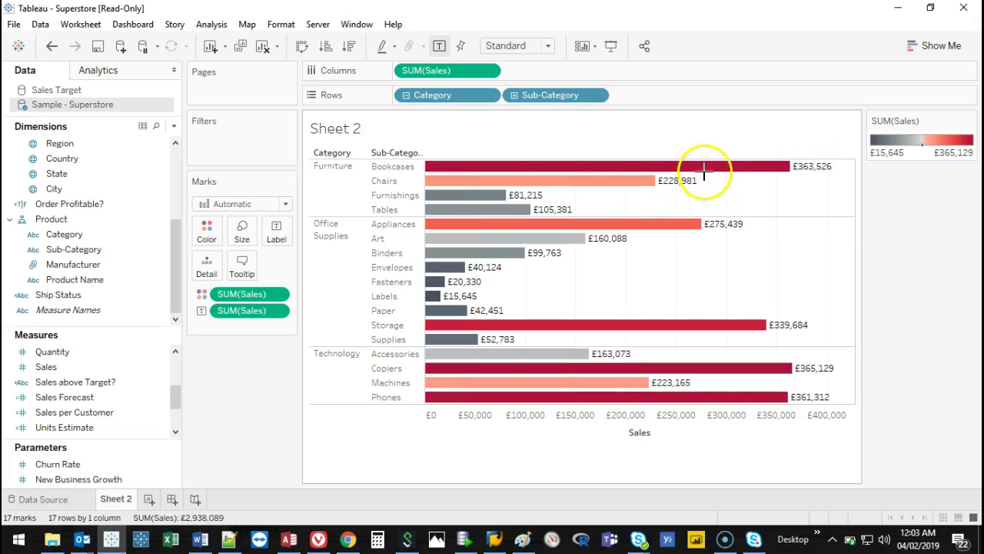
pyautogui.press('Escape')
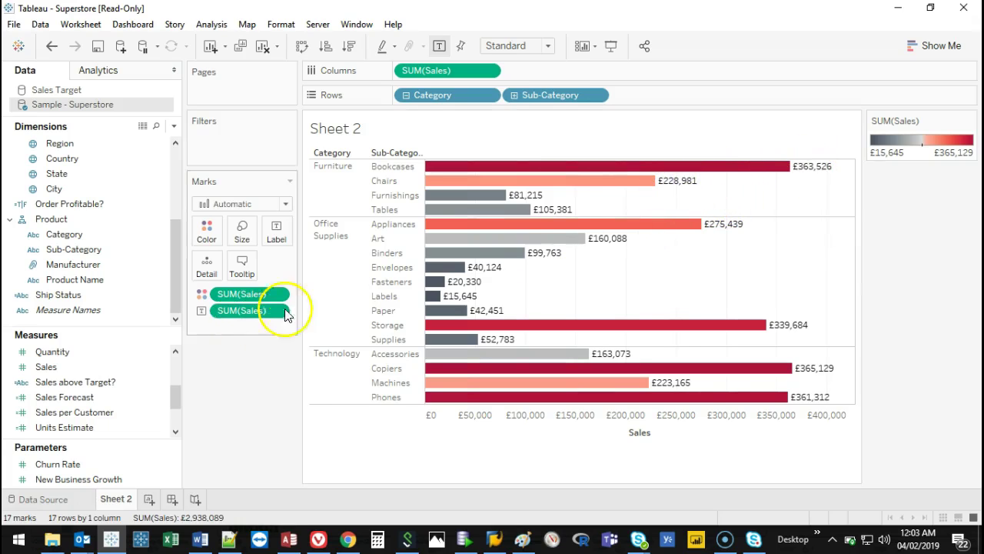
pyautogui.click(277, 230)
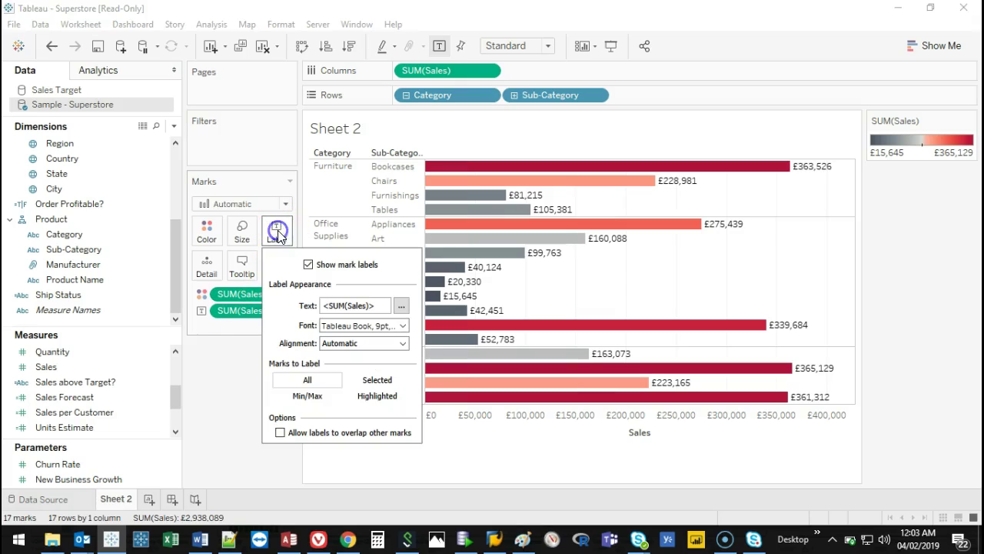
# Add a 'Sales Made:' prefix before <SUM(Sales)> in the label text and apply it.
pyautogui.click(397, 308)
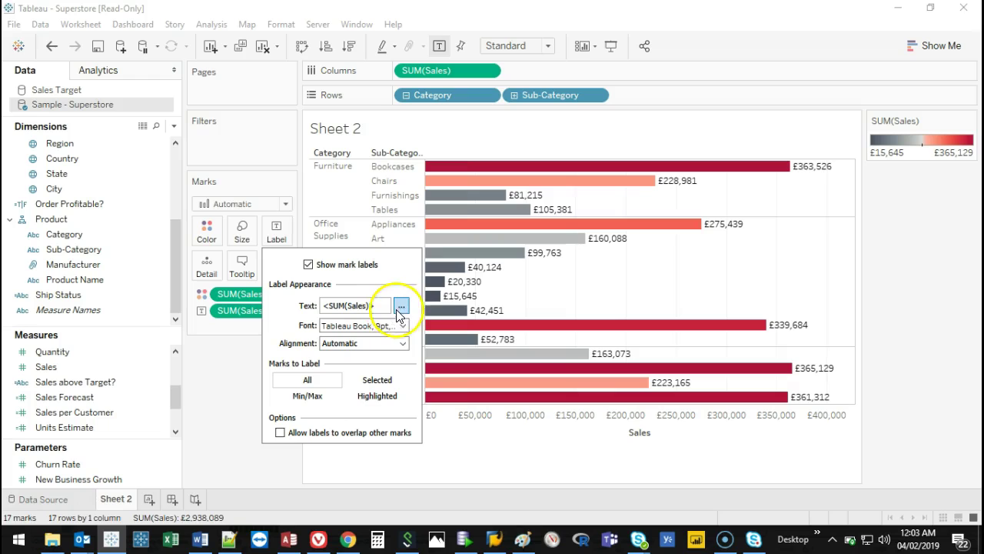
pyautogui.moveTo(626, 248); pyautogui.dragTo(548, 246)
pyautogui.click(678, 242)
pyautogui.moveTo(651, 205); pyautogui.dragTo(447, 241)
pyautogui.click(427, 283)
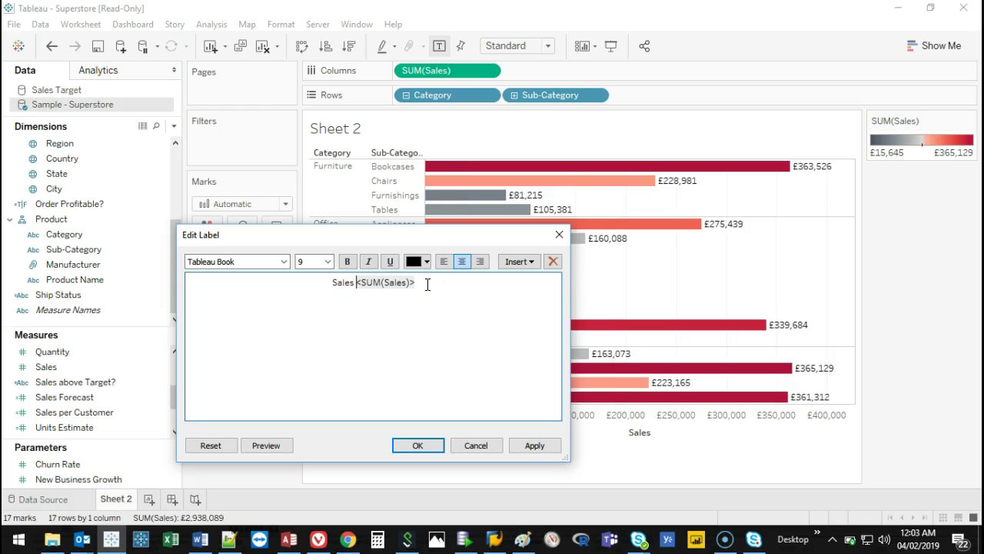
pyautogui.click(533, 445)
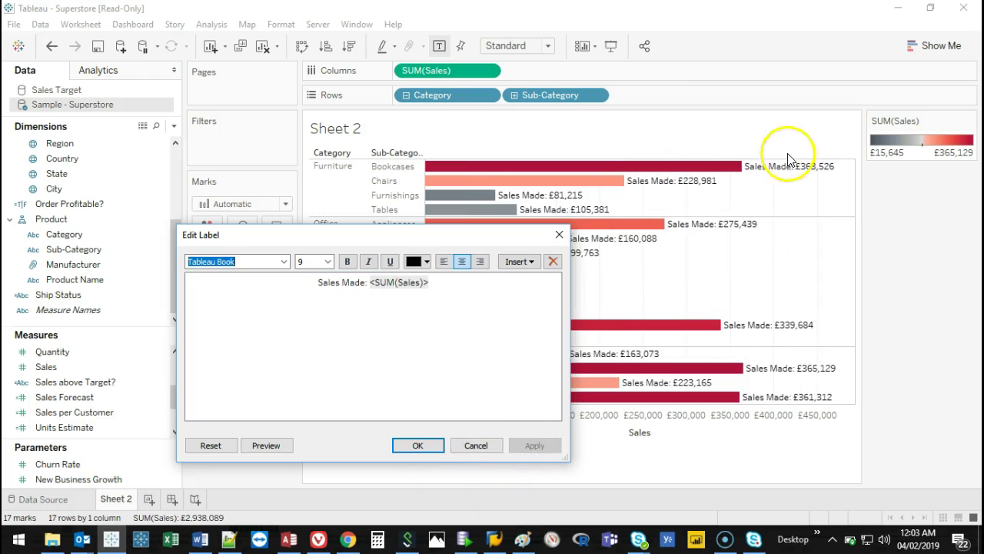
# Remove the 'Sales Made:' prefix, make <SUM(Sales)> bold, and apply and confirm.
pyautogui.moveTo(369, 282); pyautogui.dragTo(220, 281)
pyautogui.press('BackSpace')
pyautogui.press('Delete')
pyautogui.moveTo(427, 282); pyautogui.dragTo(343, 282)
pyautogui.click(346, 261)
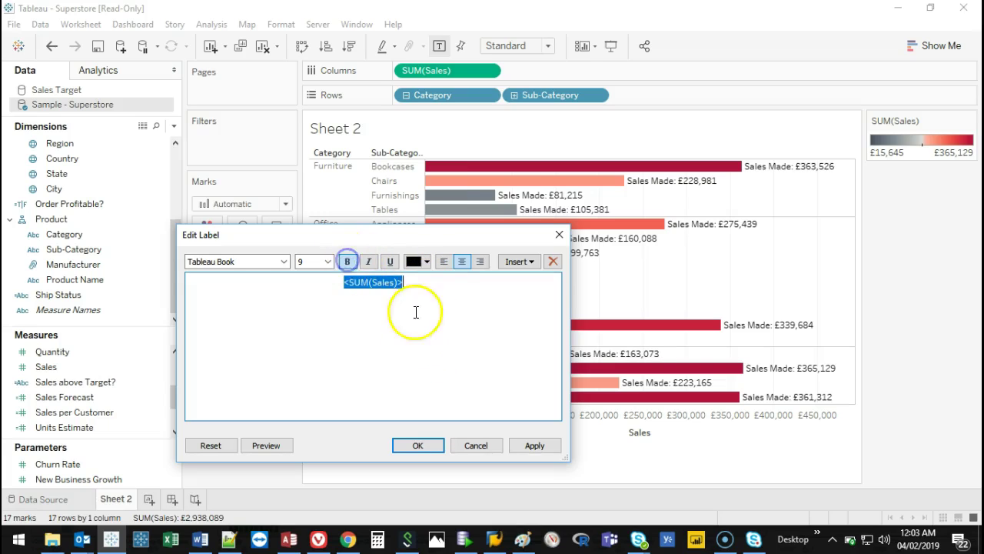
pyautogui.click(534, 445)
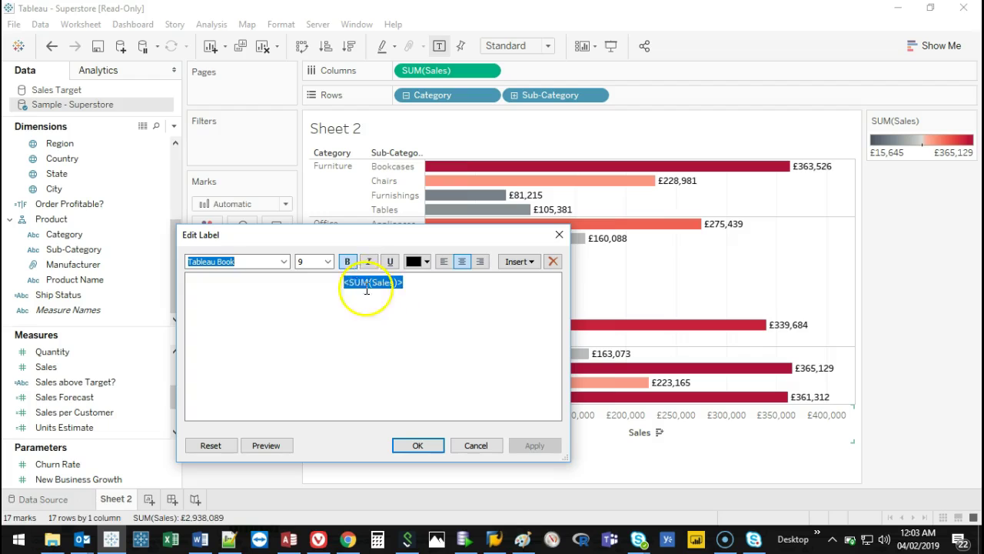
pyautogui.click(431, 446)
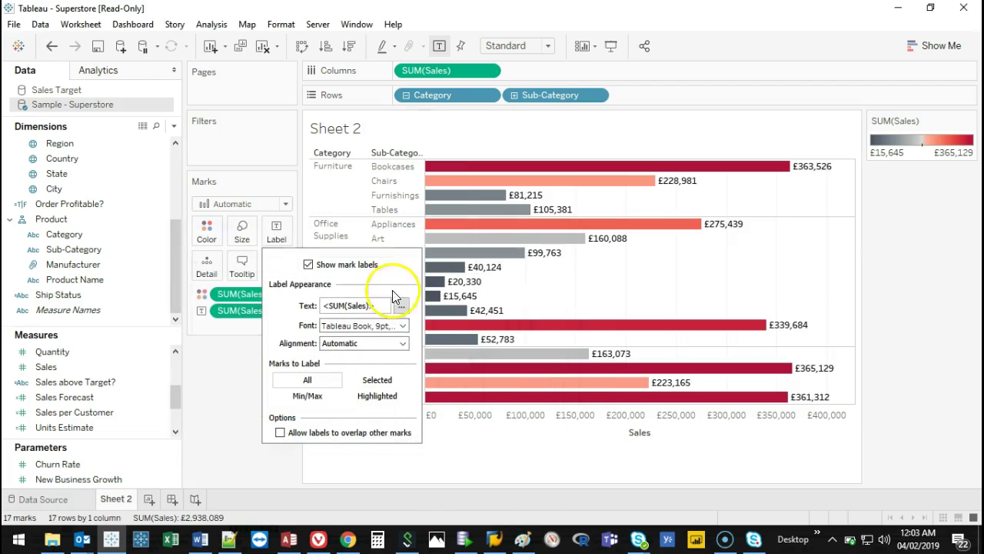
# Set labels to horizontal direction and right alignment past the bar ends, labelling only Min/Max.
pyautogui.click(402, 326)
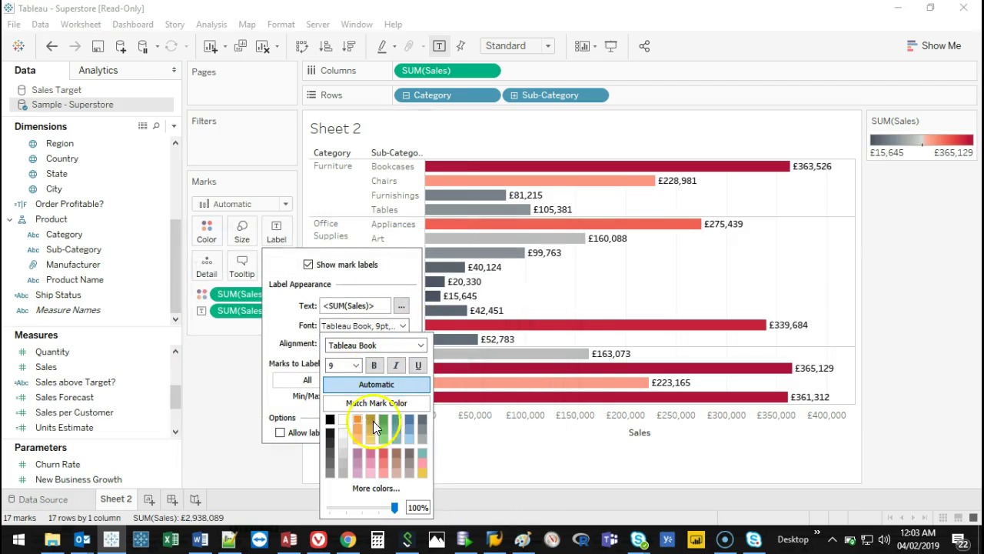
pyautogui.click(284, 329)
pyautogui.click(376, 345)
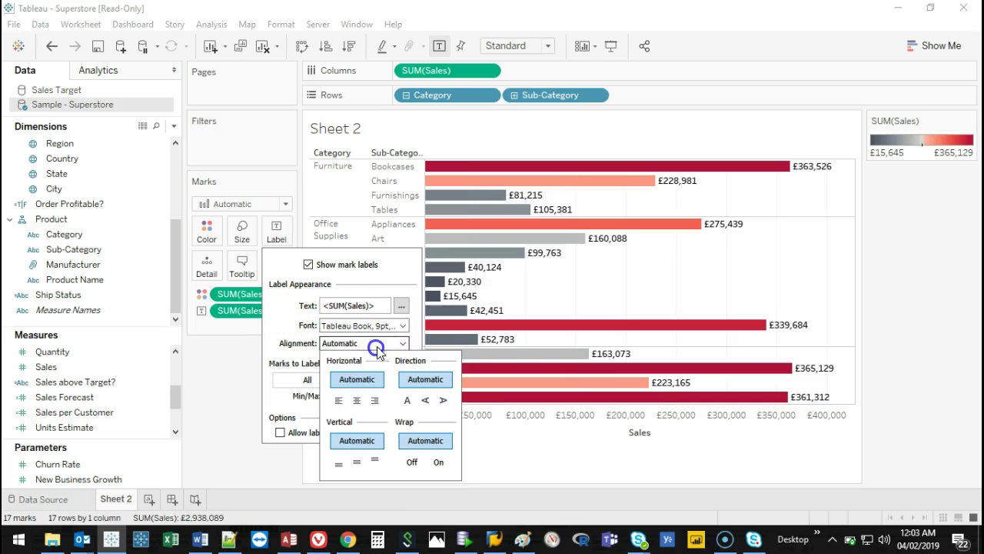
pyautogui.click(357, 401)
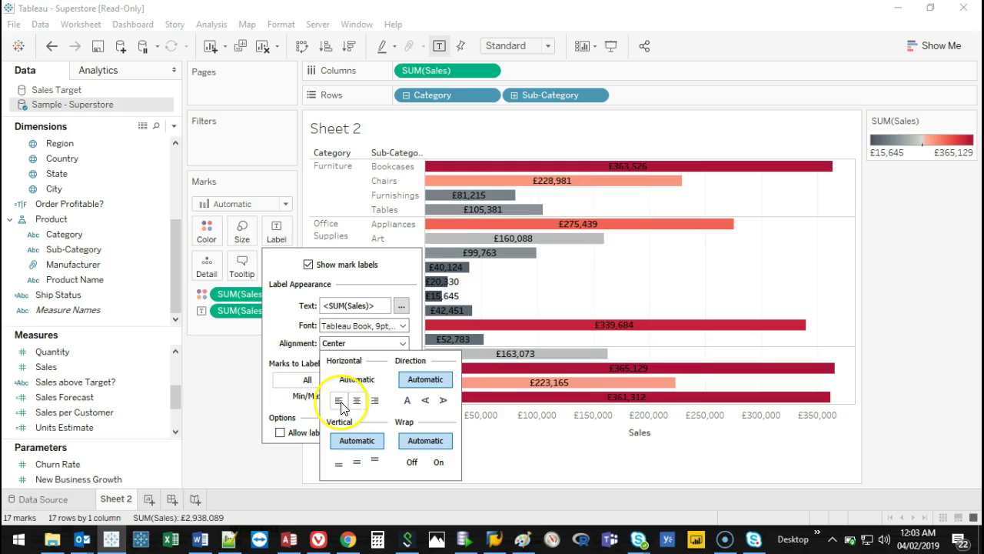
pyautogui.click(340, 402)
pyautogui.click(427, 400)
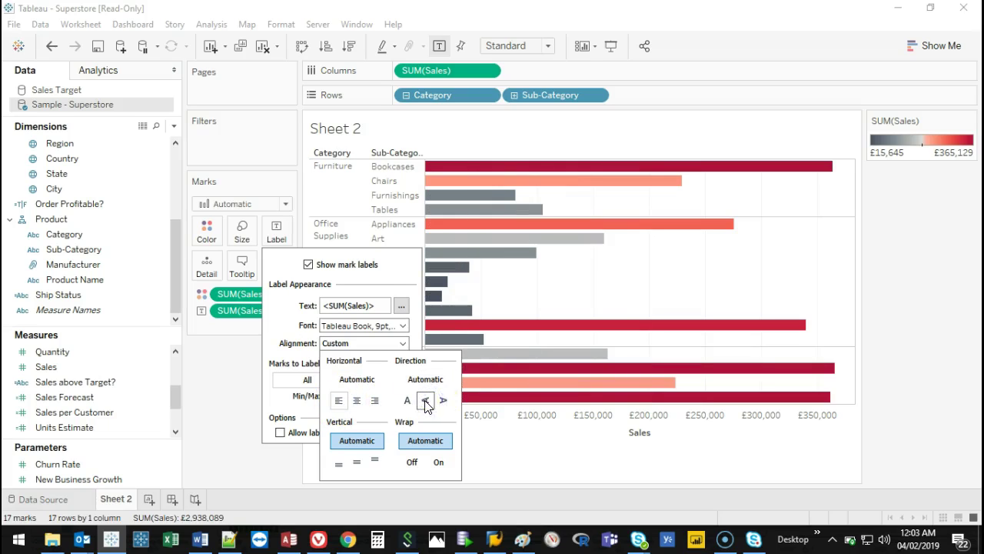
pyautogui.click(408, 401)
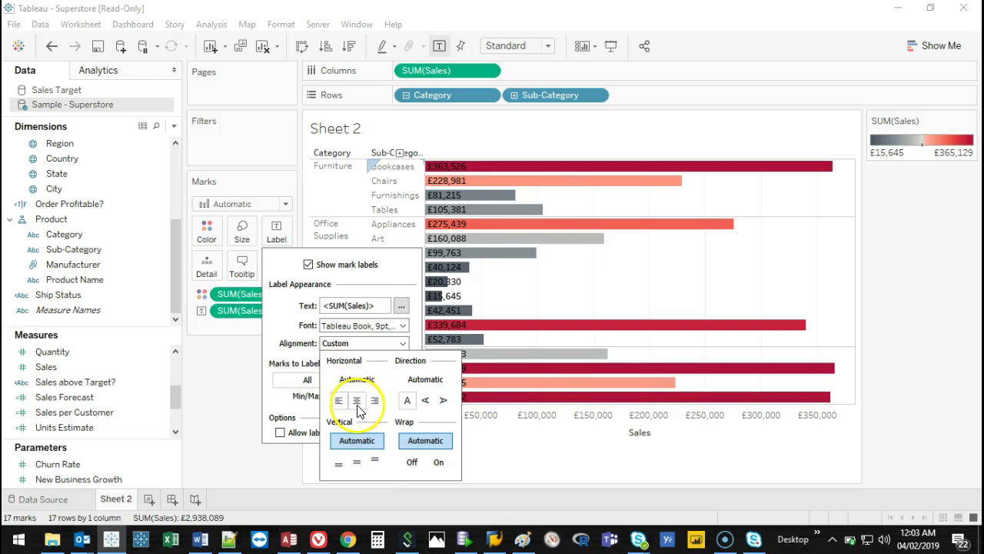
pyautogui.click(357, 401)
pyautogui.click(382, 403)
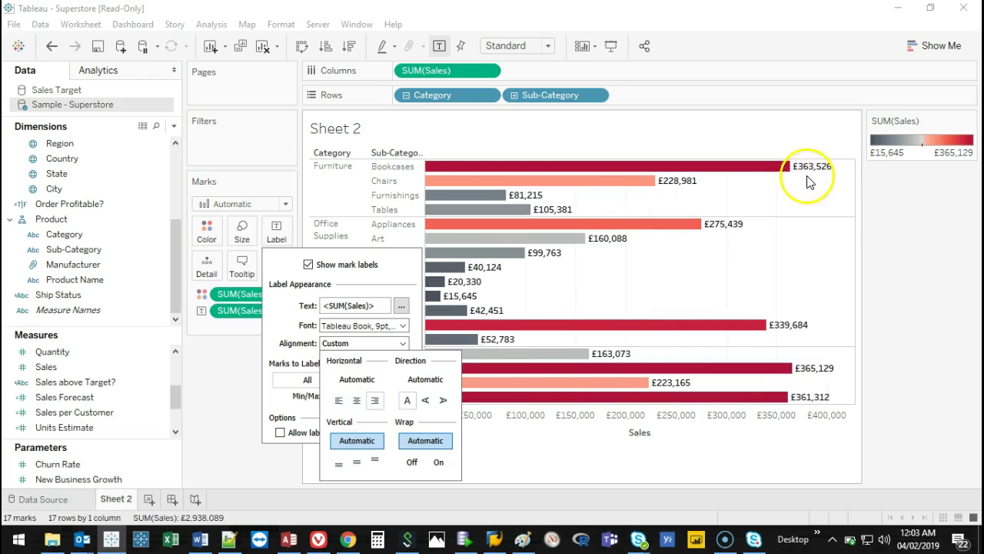
pyautogui.click(286, 320)
pyautogui.click(309, 397)
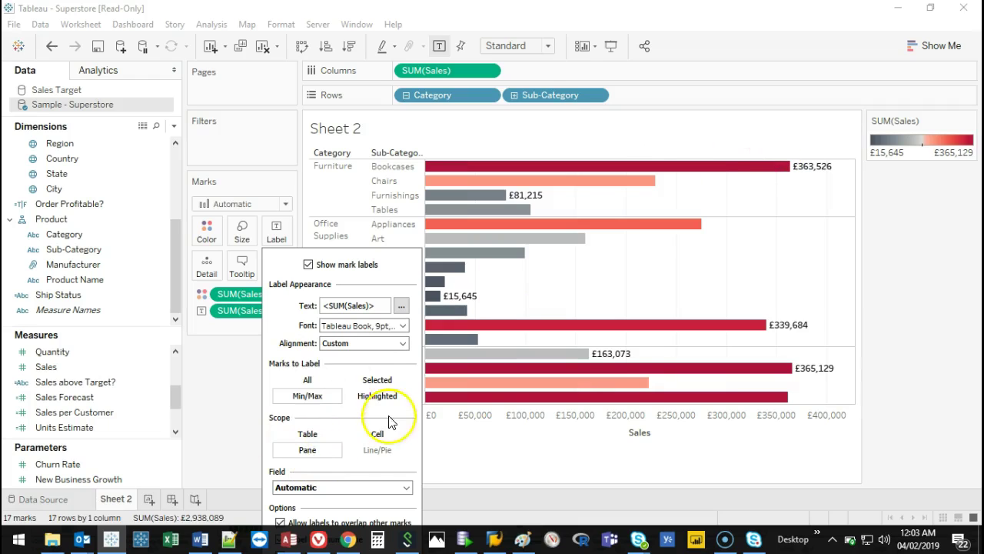
# Compare Table and Cell scope for min/max labels, settle on Pane, and close the popup.
pyautogui.click(308, 435)
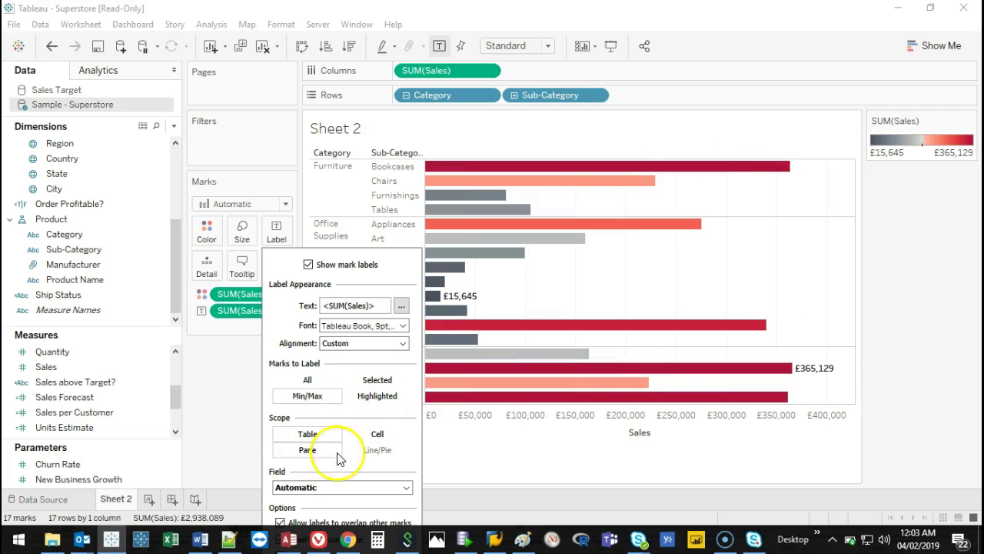
pyautogui.click(377, 435)
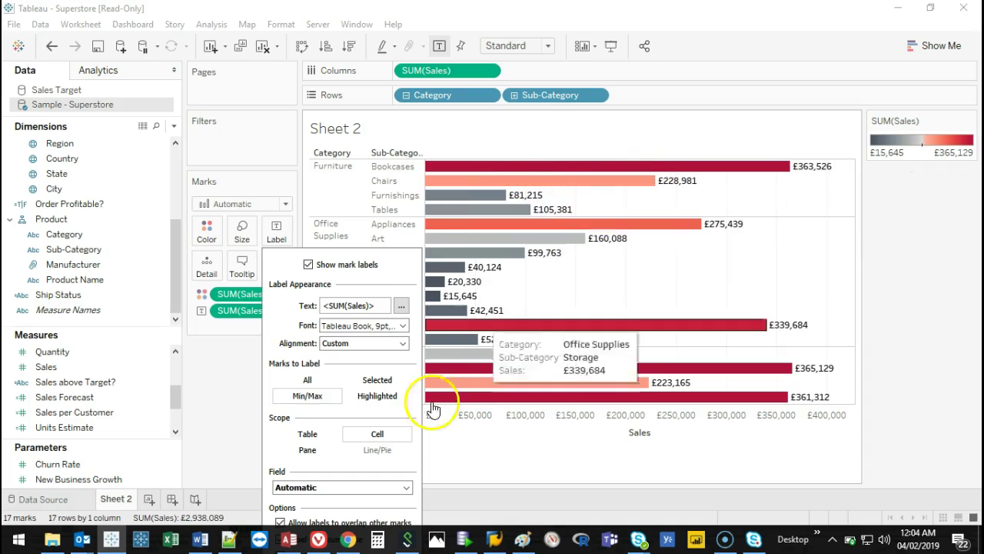
pyautogui.click(308, 449)
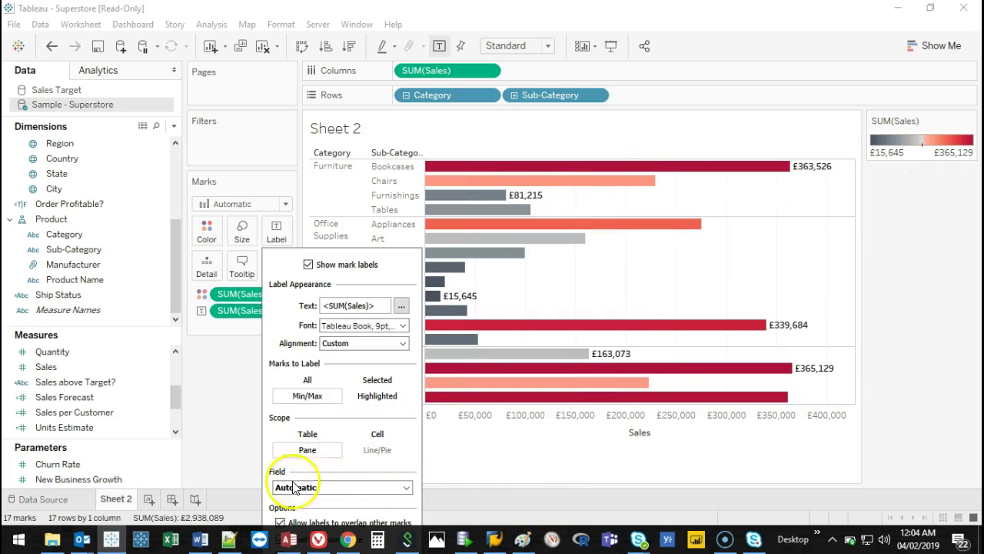
pyautogui.click(282, 246)
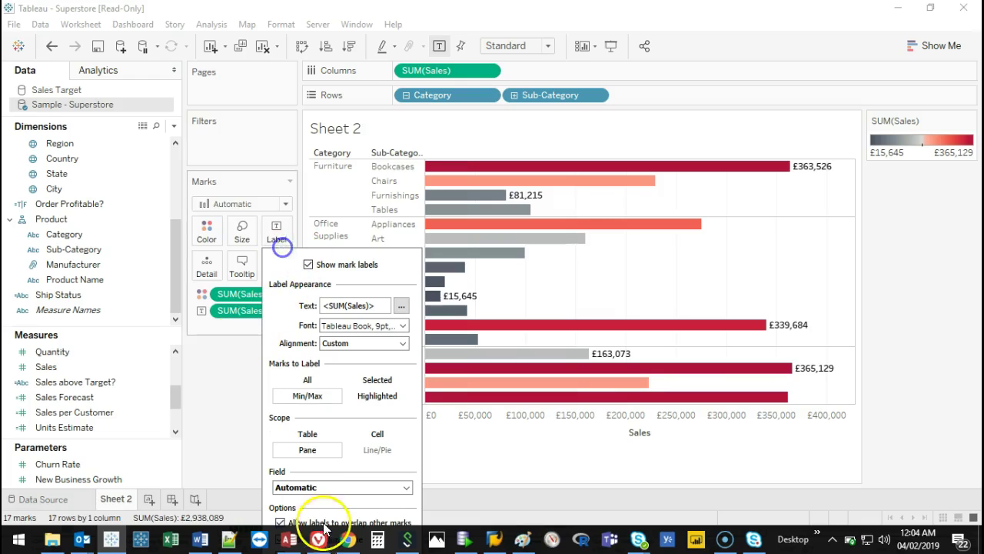
pyautogui.click(224, 439)
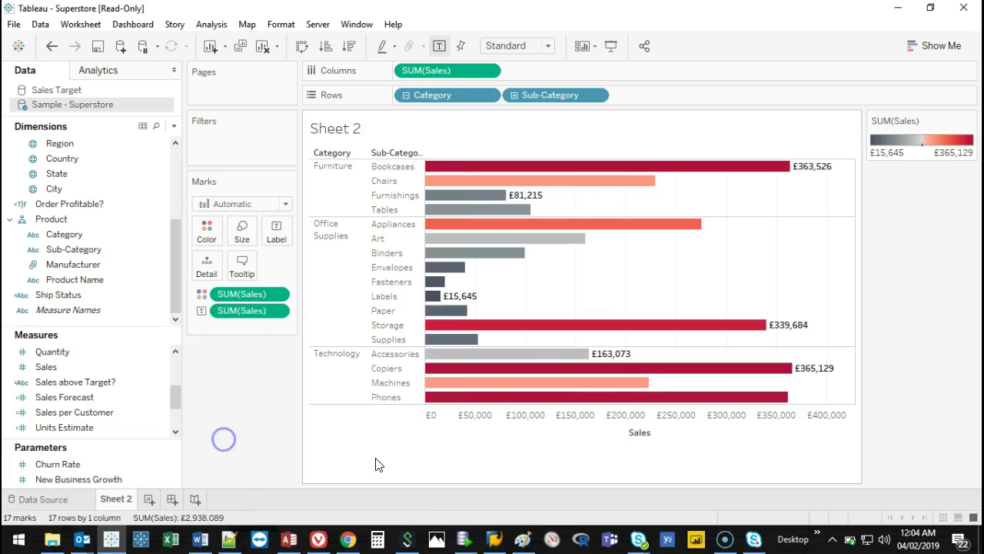
# Restore and reposition the Tableau window, then maximise it to full screen again.
pyautogui.doubleClick(494, 7)
pyautogui.click(401, 248)
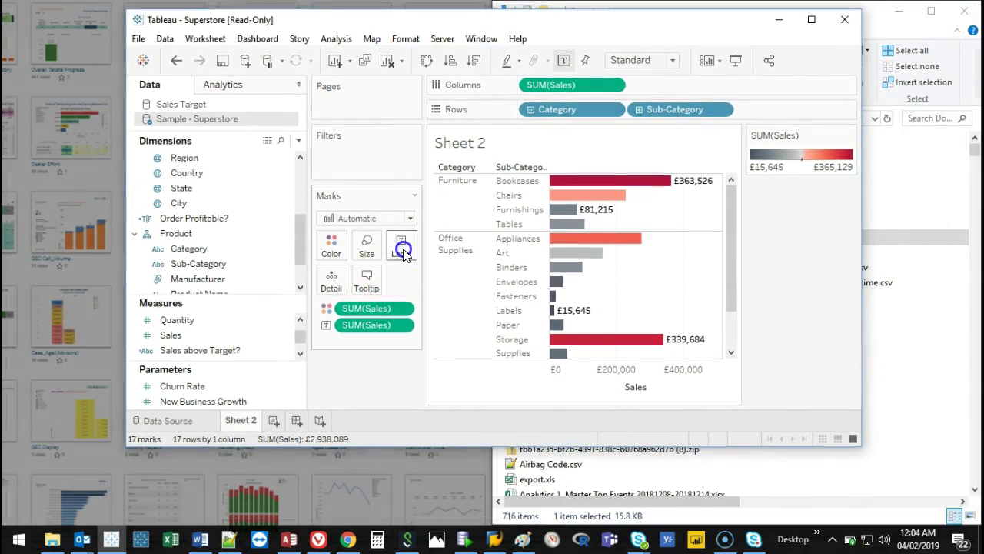
pyautogui.click(349, 389)
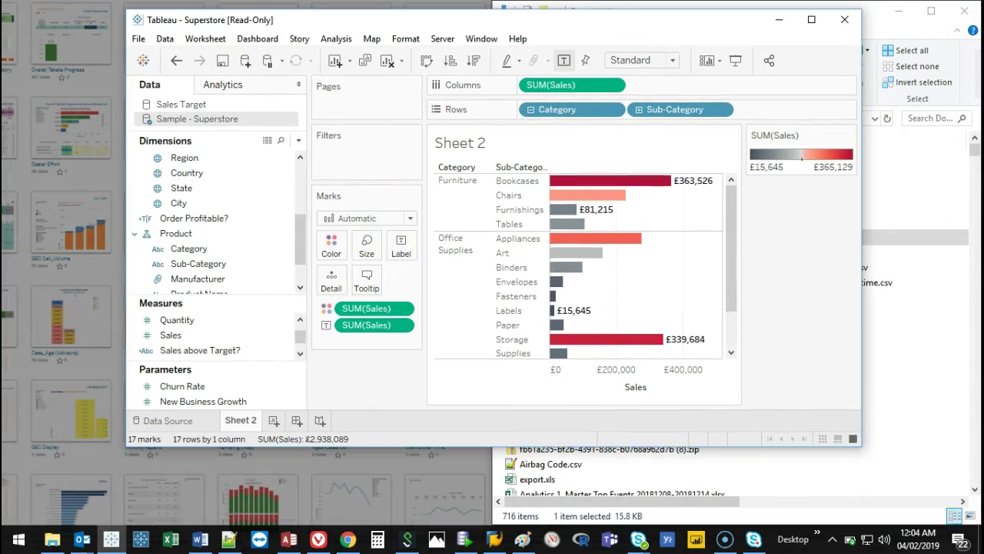
pyautogui.moveTo(687, 14); pyautogui.dragTo(666, 31)
pyautogui.click(398, 248)
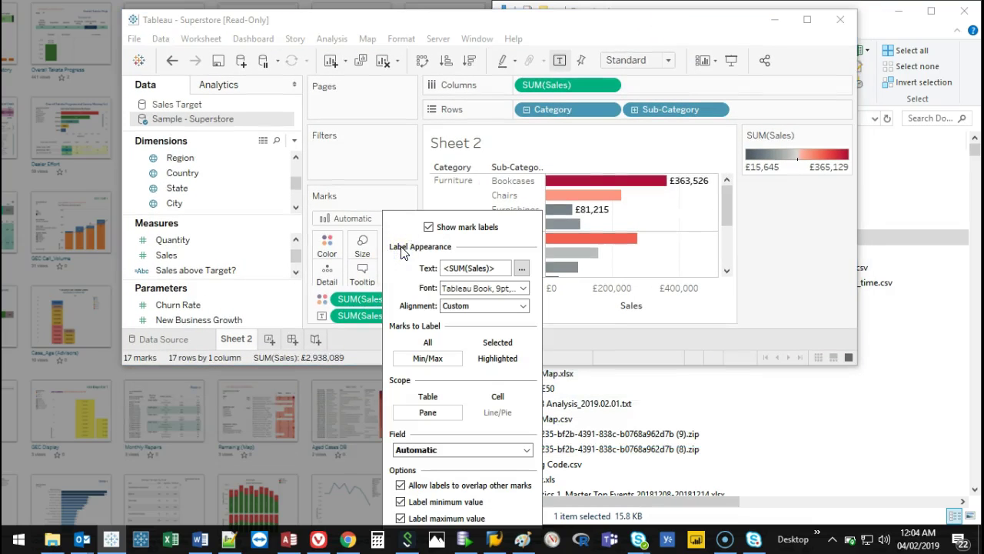
pyautogui.click(391, 191)
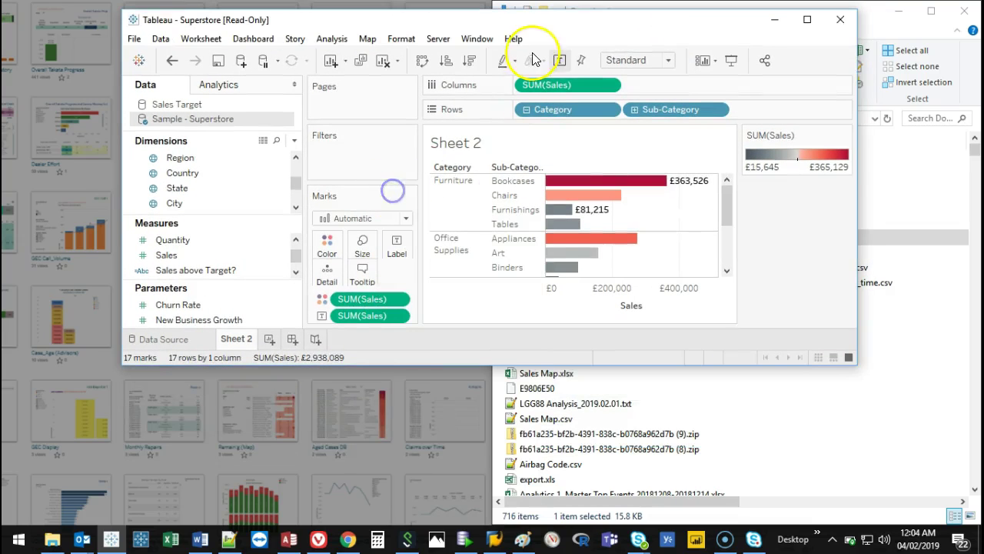
pyautogui.moveTo(558, 11); pyautogui.dragTo(464, 8)
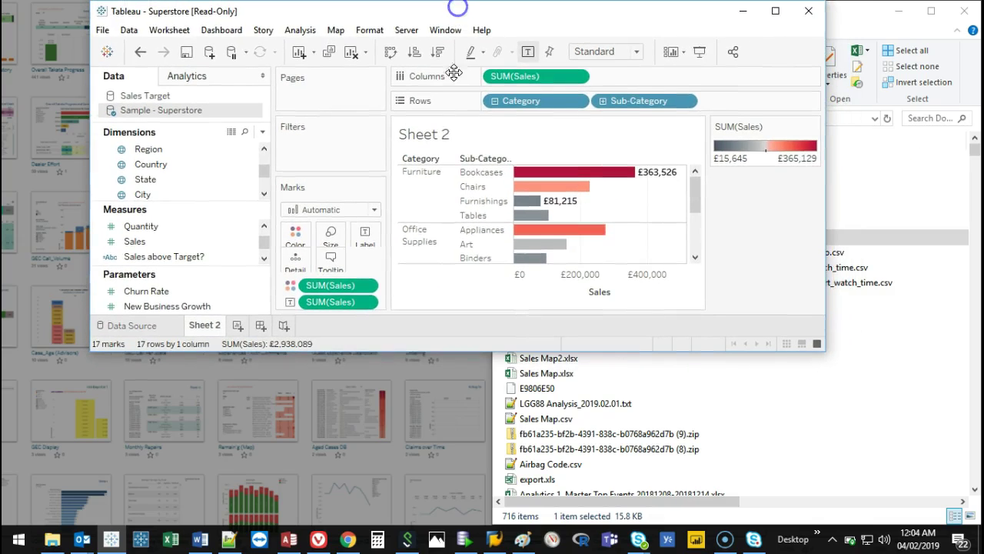
pyautogui.click(373, 228)
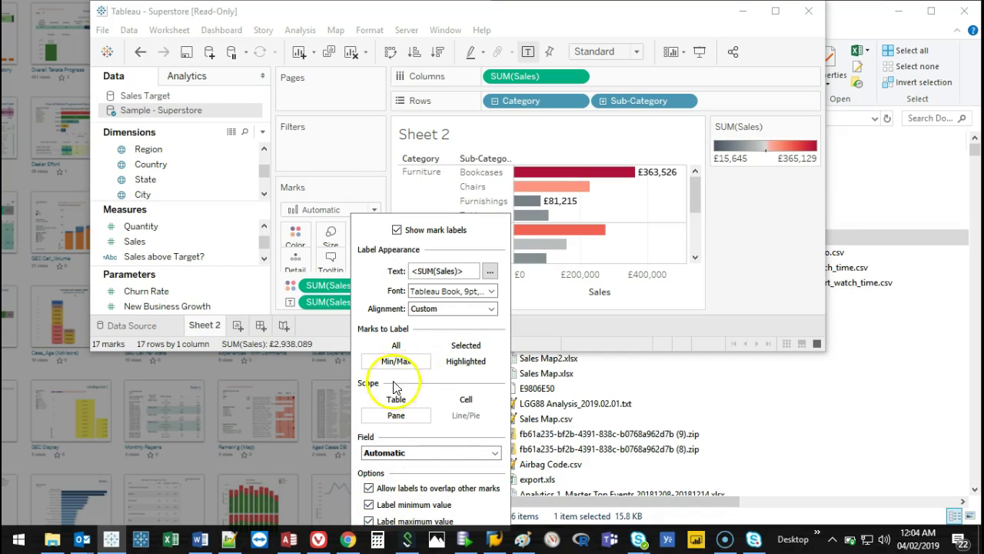
pyautogui.click(775, 10)
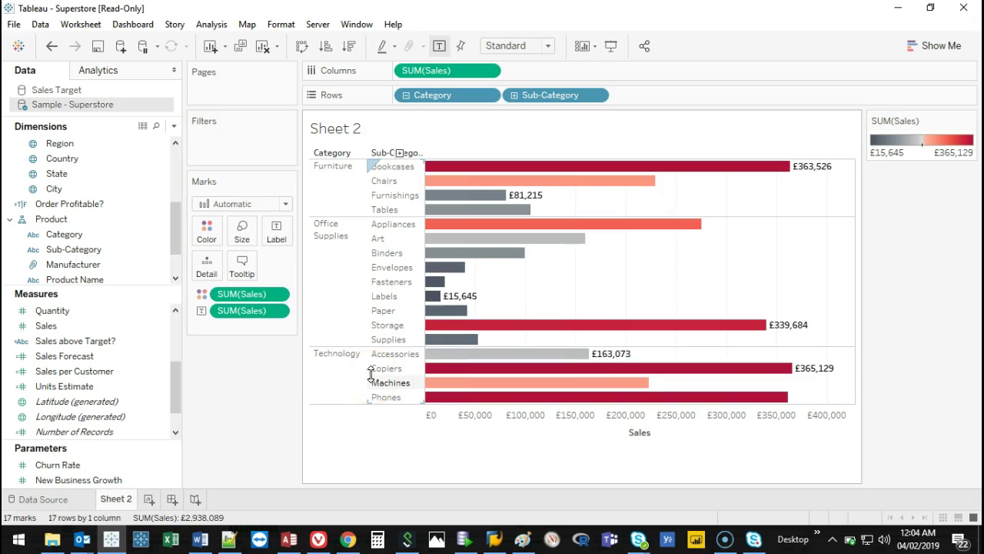
# Open the bar tooltip editor and delete the leading 'Category:' label text.
pyautogui.moveTo(486, 202)
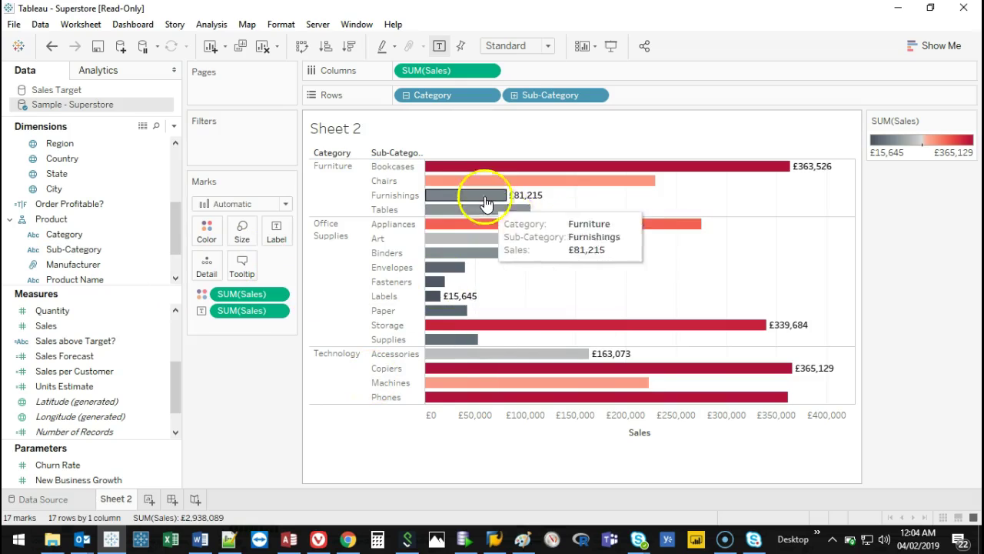
pyautogui.moveTo(465, 228)
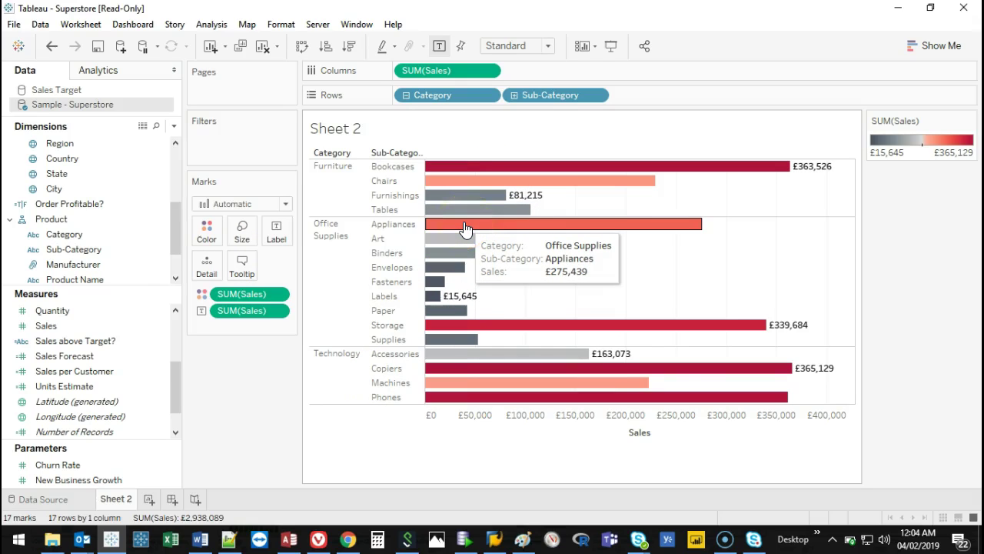
pyautogui.click(243, 267)
pyautogui.moveTo(422, 173); pyautogui.dragTo(270, 133)
pyautogui.moveTo(266, 68); pyautogui.dragTo(449, 230)
pyautogui.moveTo(670, 231); pyautogui.dragTo(299, 126)
pyautogui.click(265, 223)
pyautogui.click(85, 182)
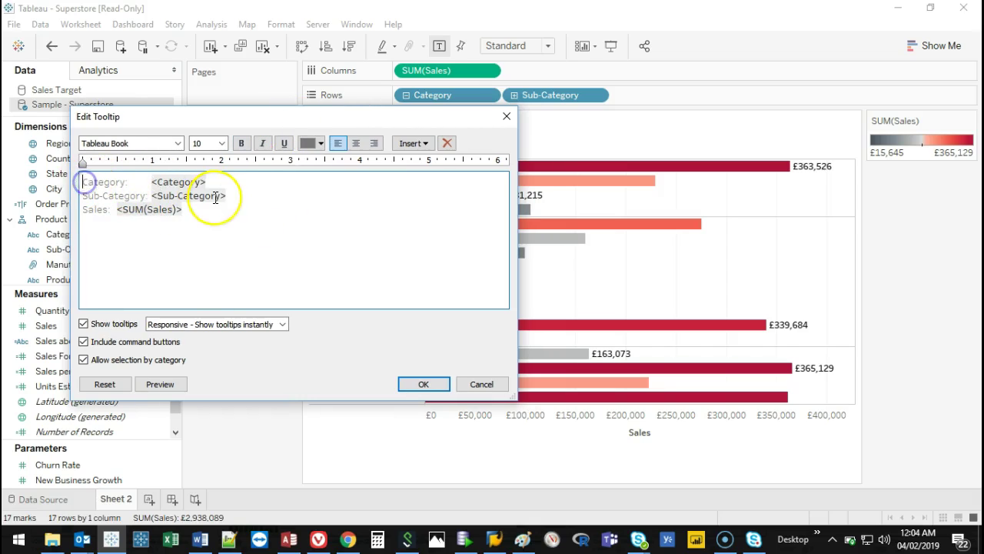
pyautogui.hotkey('shift', 'Home')
pyautogui.press('BackSpace')
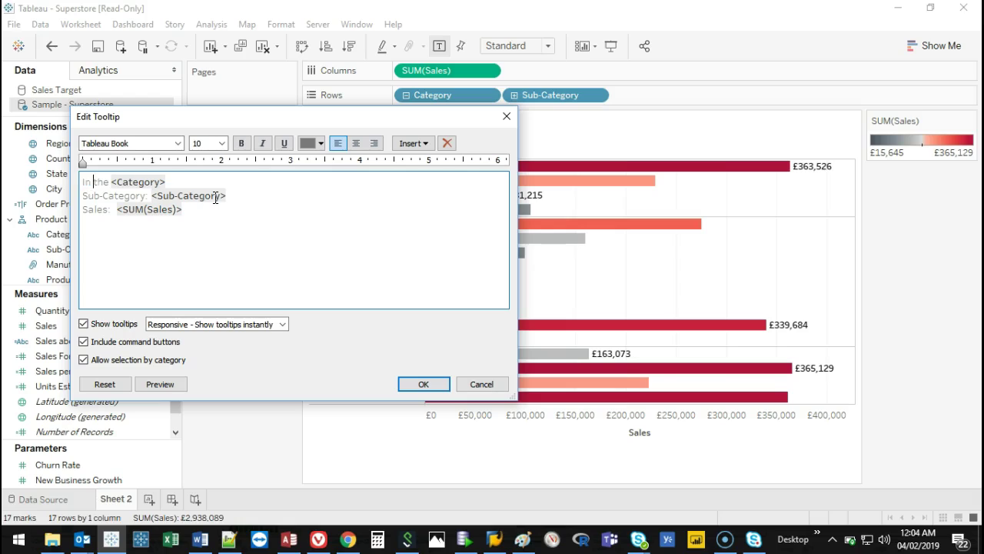
# Rewrite the tooltip as 'In the <Category>, <Sub-Category>, Sales were totalling <SUM(Sales)>' and confirm.
pyautogui.write('In the')
pyautogui.hotkey('shift', 'End')
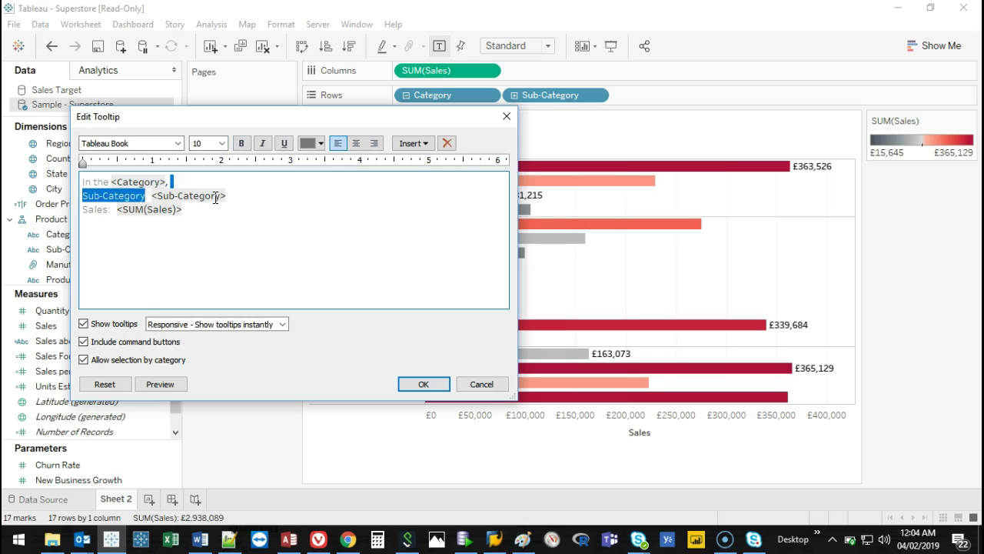
pyautogui.press('BackSpace')
pyautogui.hotkey('shift', 'End')
pyautogui.press('End')
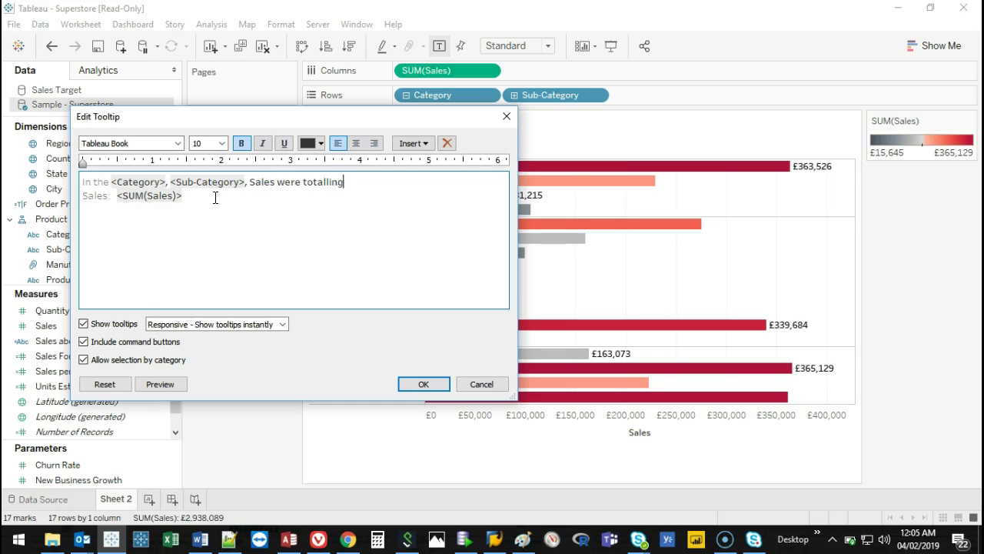
pyautogui.press('Delete')
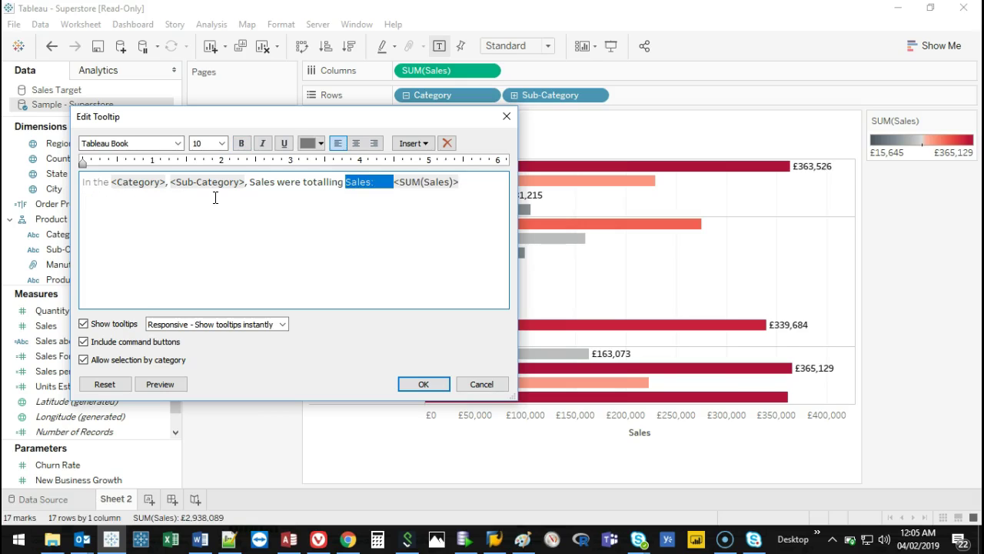
pyautogui.press('Delete')
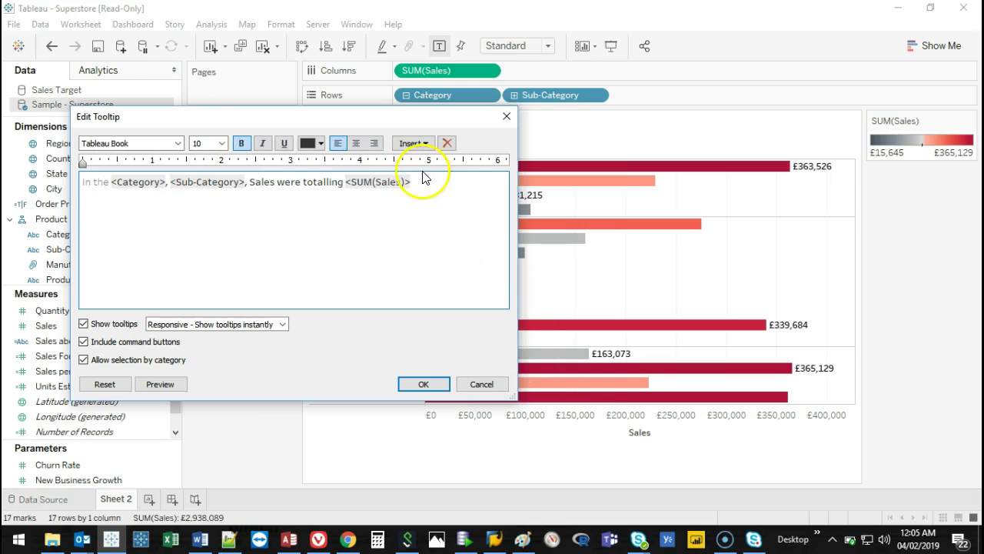
pyautogui.click(432, 384)
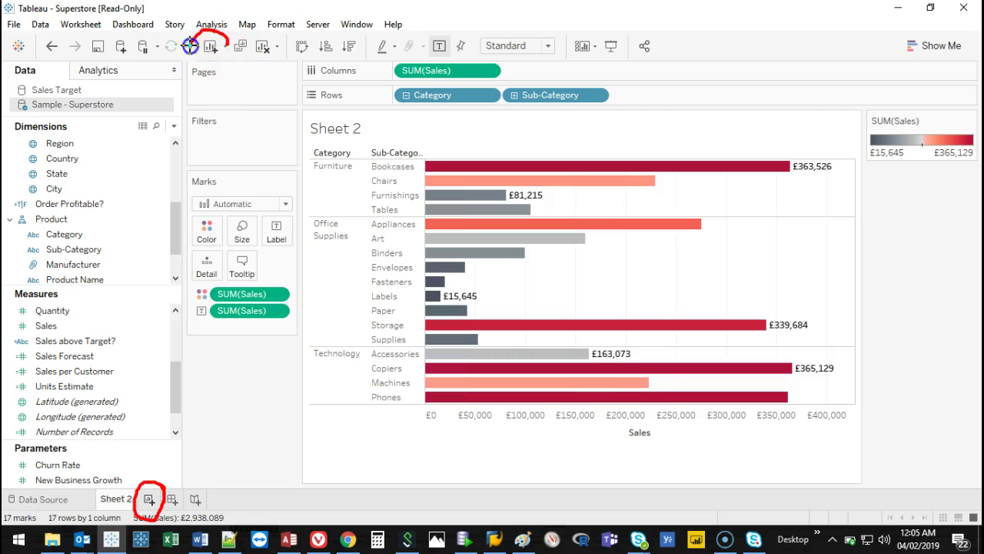
pyautogui.moveTo(209, 65)
pyautogui.mouseDown()
pyautogui.moveTo(164, 325)
pyautogui.moveTo(154, 478)
pyautogui.mouseUp()
pyautogui.press('Escape')
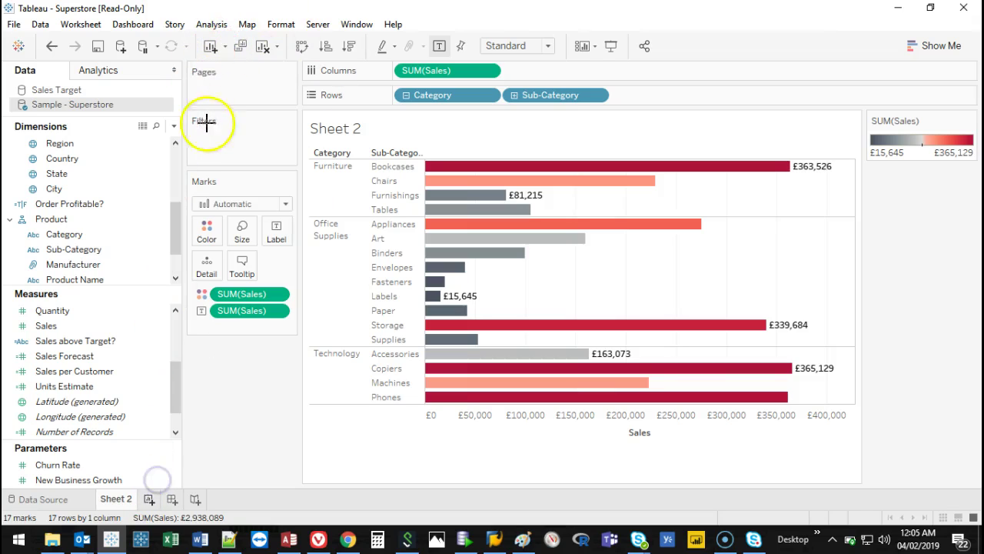
# Create a new blank worksheet and select the Order Date field in the Data pane.
pyautogui.click(148, 500)
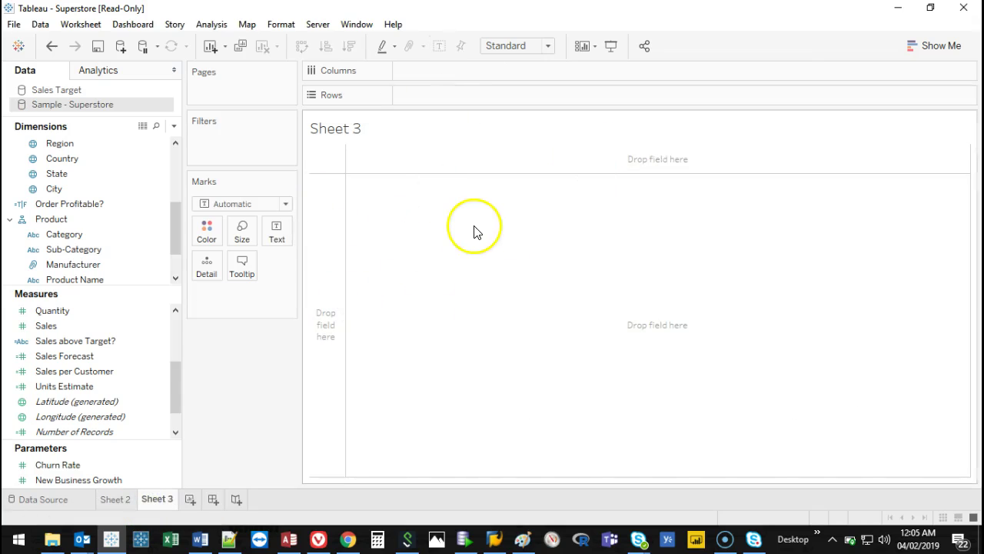
pyautogui.moveTo(175, 224); pyautogui.dragTo(181, 154)
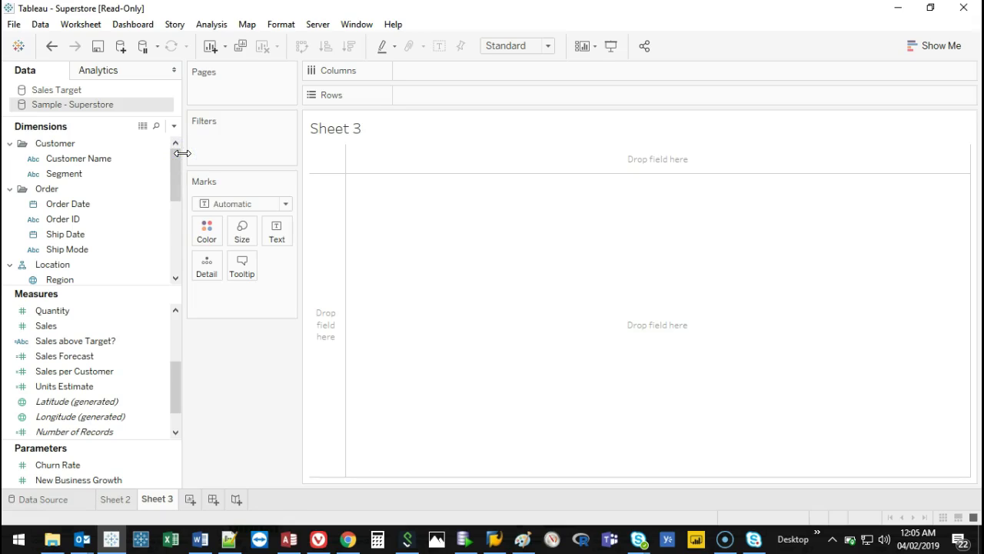
pyautogui.click(59, 204)
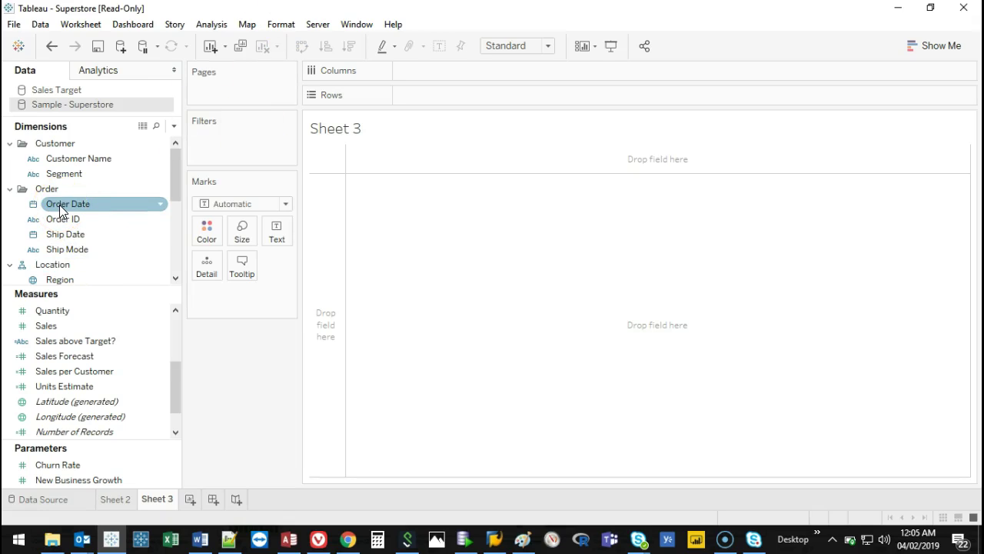
pyautogui.click(37, 187)
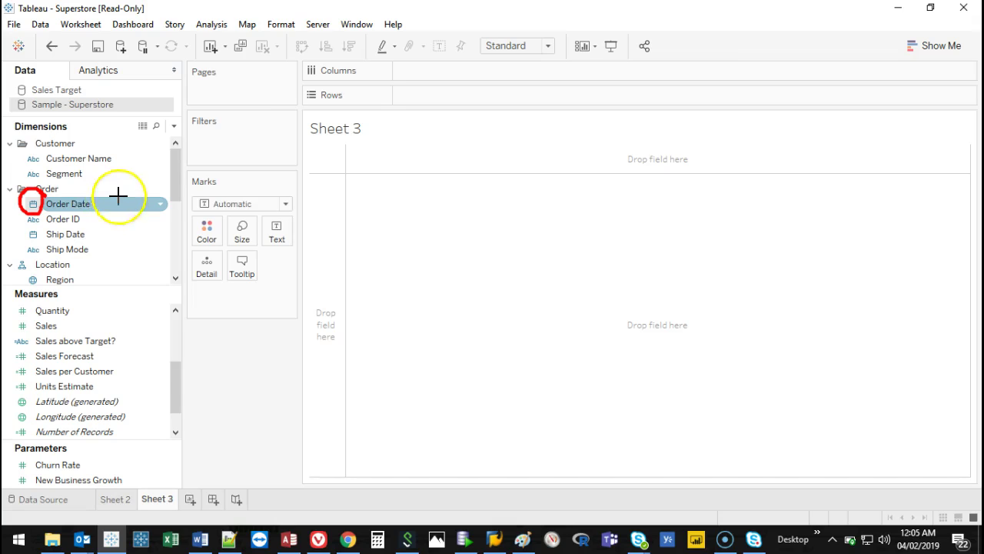
pyautogui.click(41, 218)
pyautogui.click(31, 207)
pyautogui.click(31, 207)
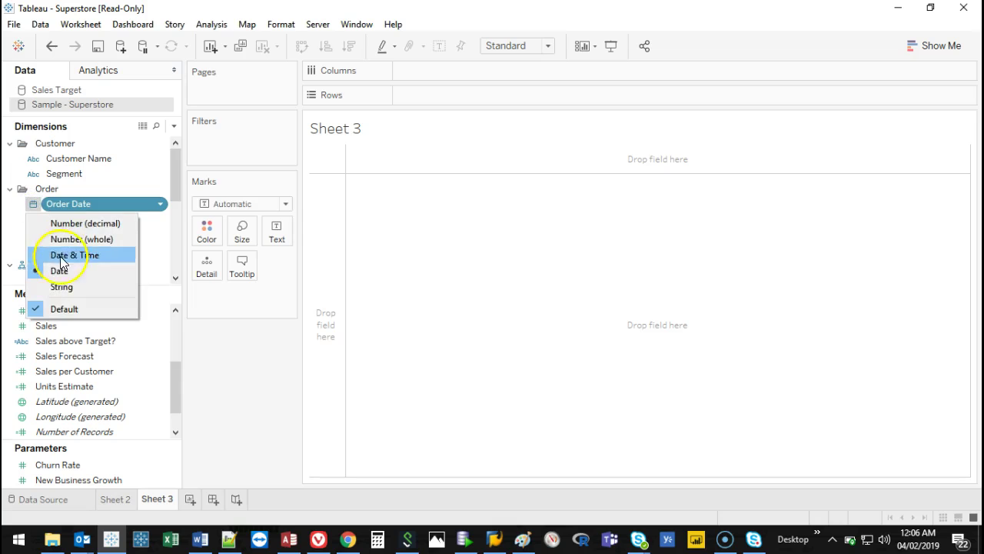
pyautogui.click(101, 205)
# Cancel renaming Order Date, then double-click it to put YEAR(Order Date) on Columns.
pyautogui.rightClick(102, 205)
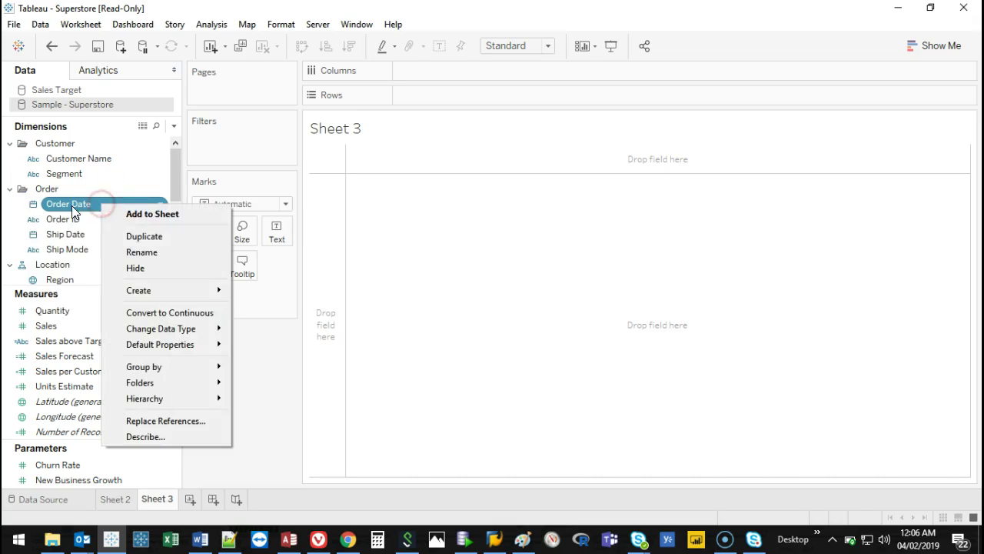
pyautogui.moveTo(173, 333)
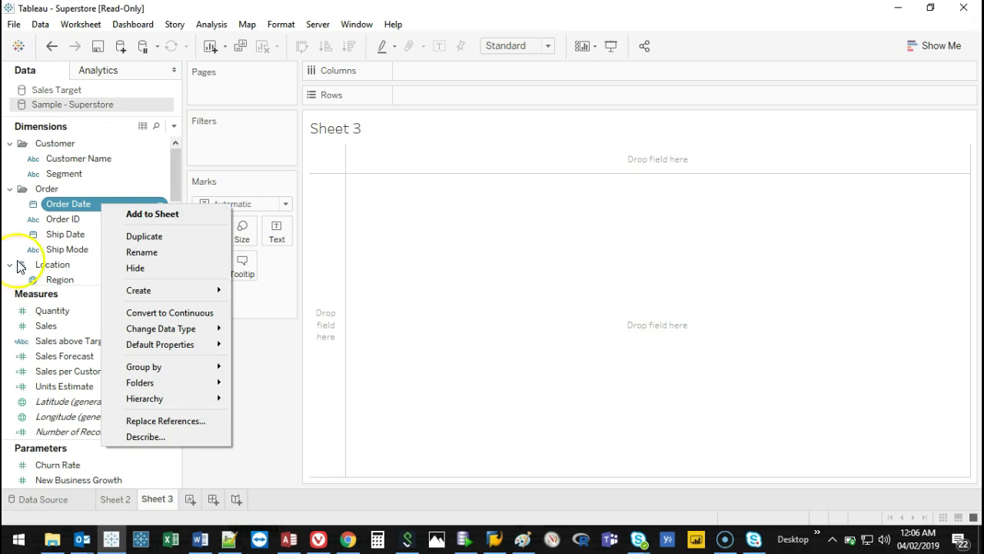
pyautogui.click(40, 205)
pyautogui.click(54, 200)
pyautogui.click(103, 219)
pyautogui.click(106, 205)
pyautogui.moveTo(123, 194); pyautogui.dragTo(83, 209)
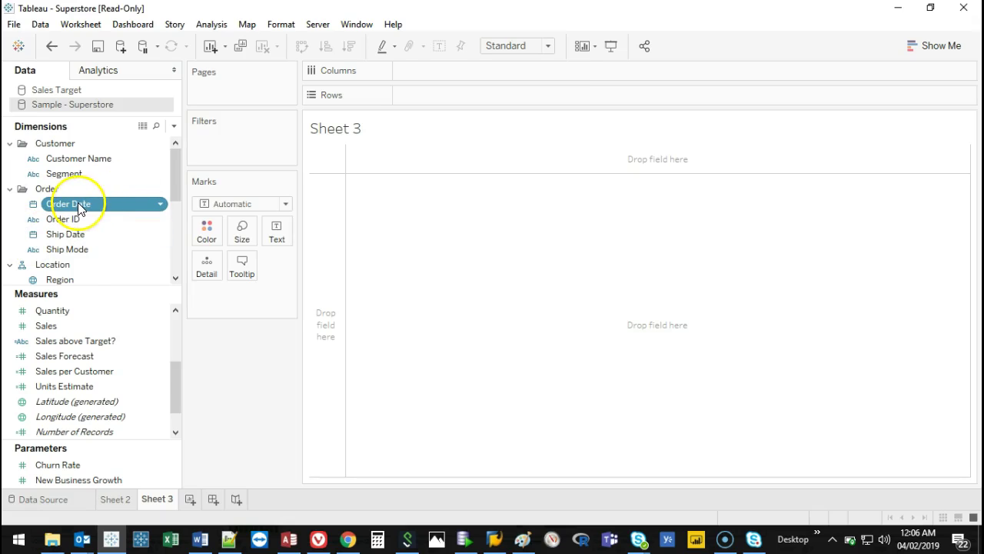
pyautogui.doubleClick(77, 202)
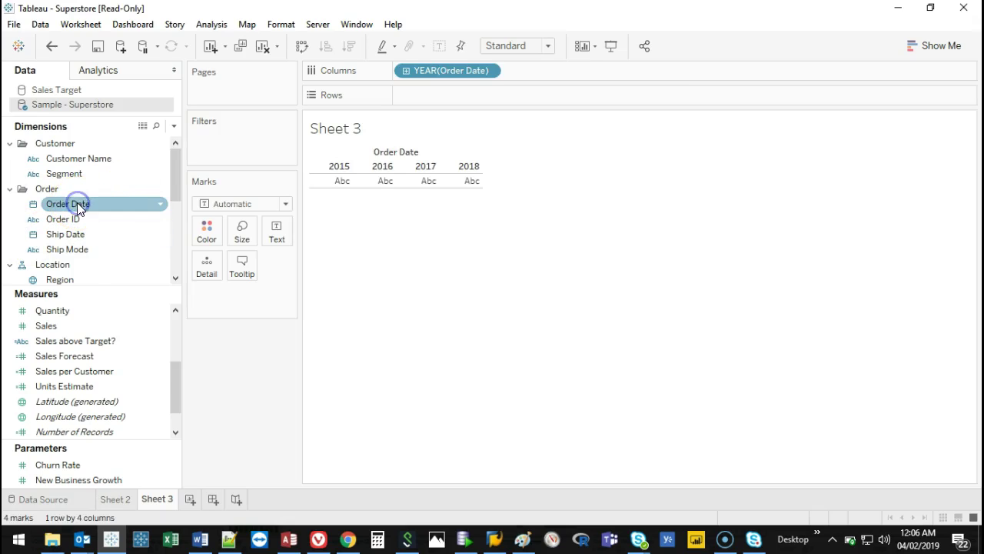
pyautogui.moveTo(469, 103); pyautogui.dragTo(405, 77)
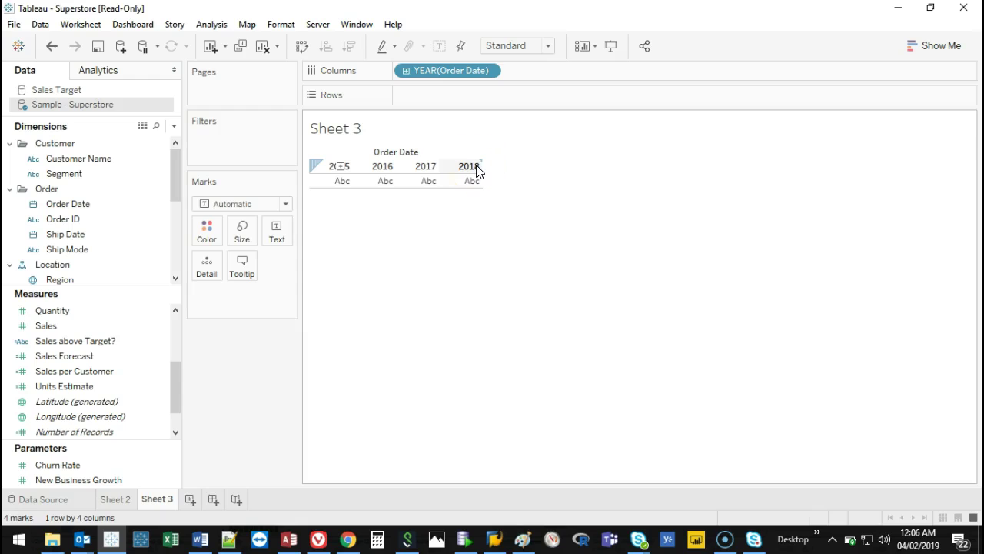
pyautogui.click(406, 71)
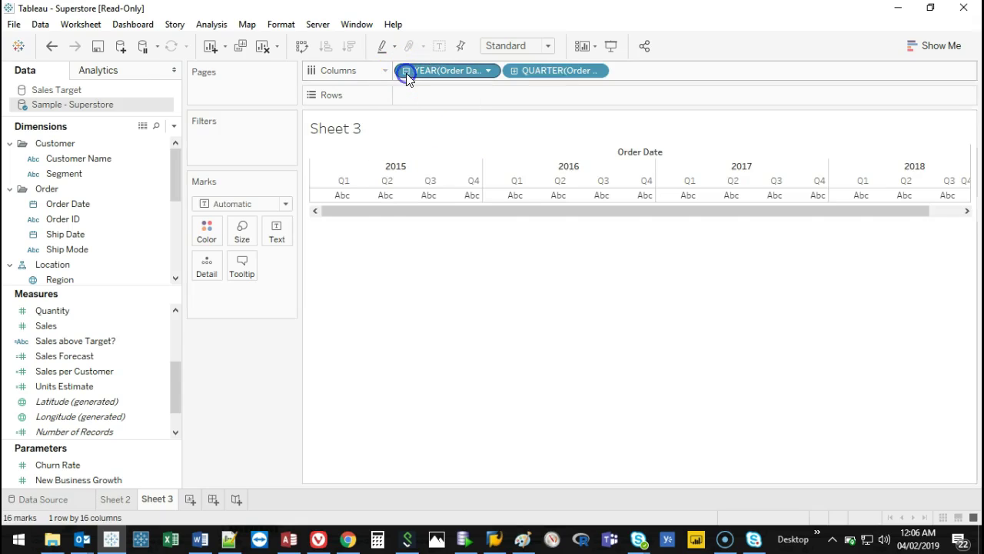
pyautogui.moveTo(372, 215); pyautogui.dragTo(369, 215)
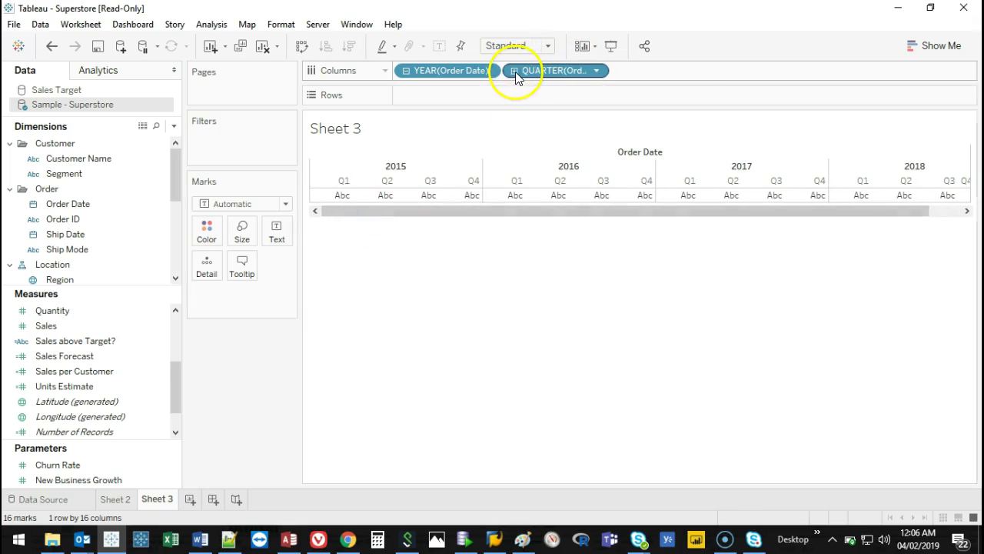
pyautogui.click(515, 71)
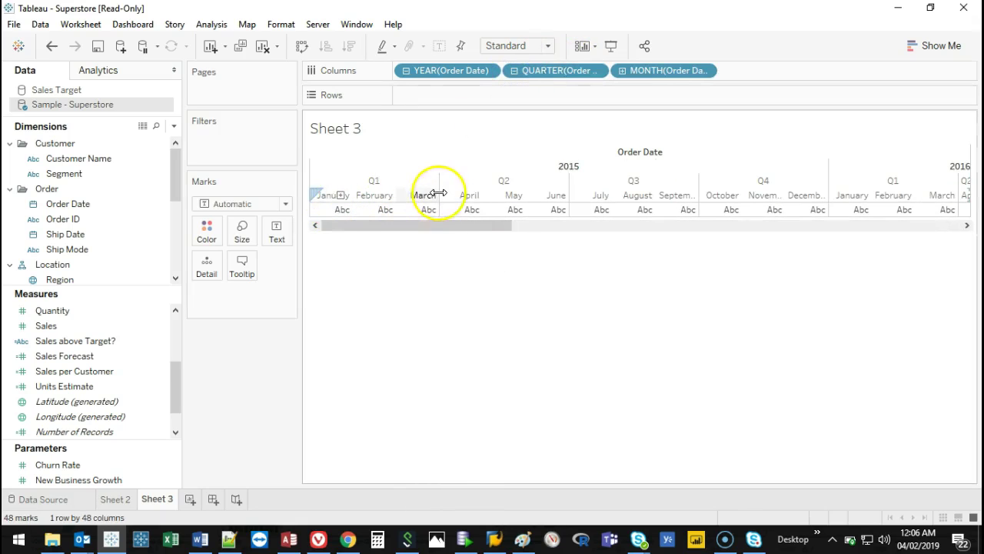
pyautogui.click(623, 70)
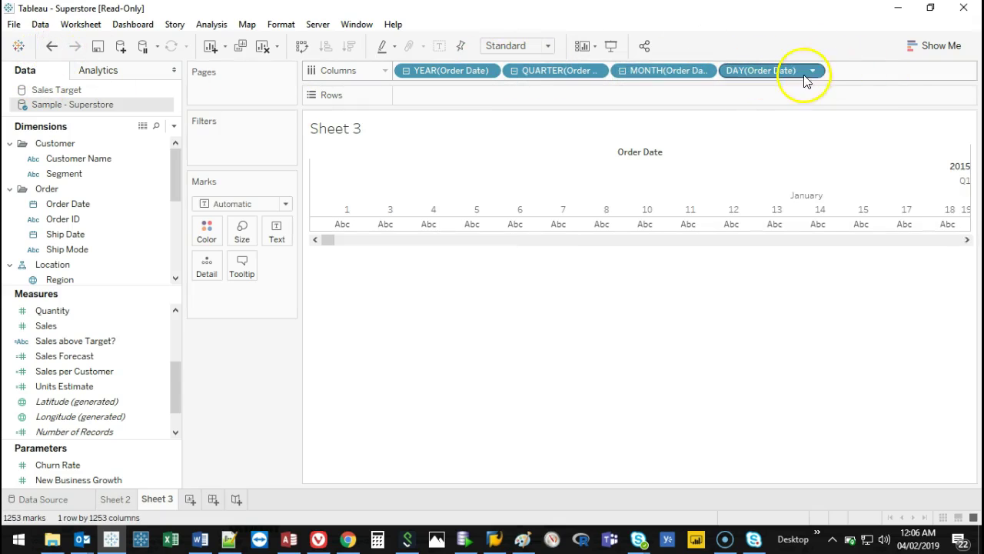
pyautogui.click(28, 232)
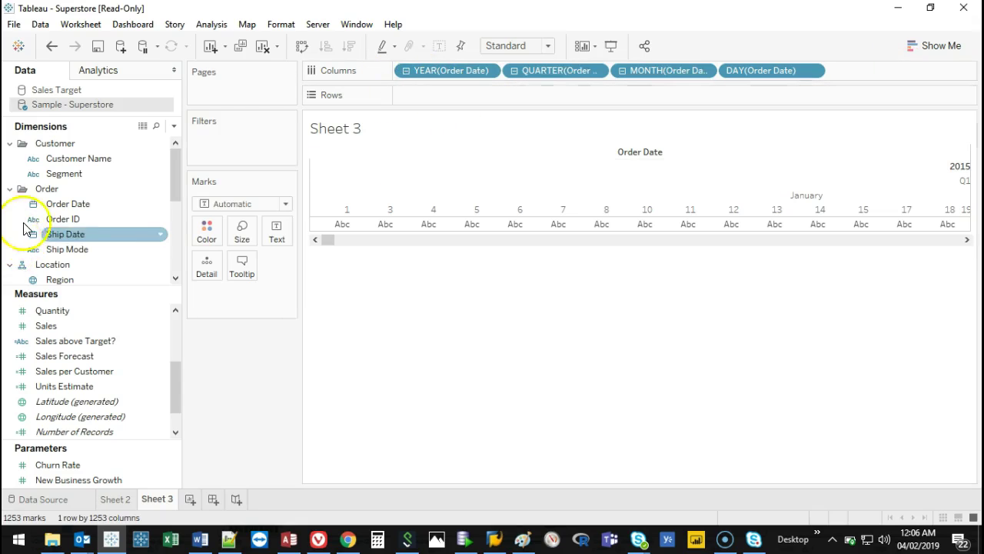
pyautogui.click(33, 203)
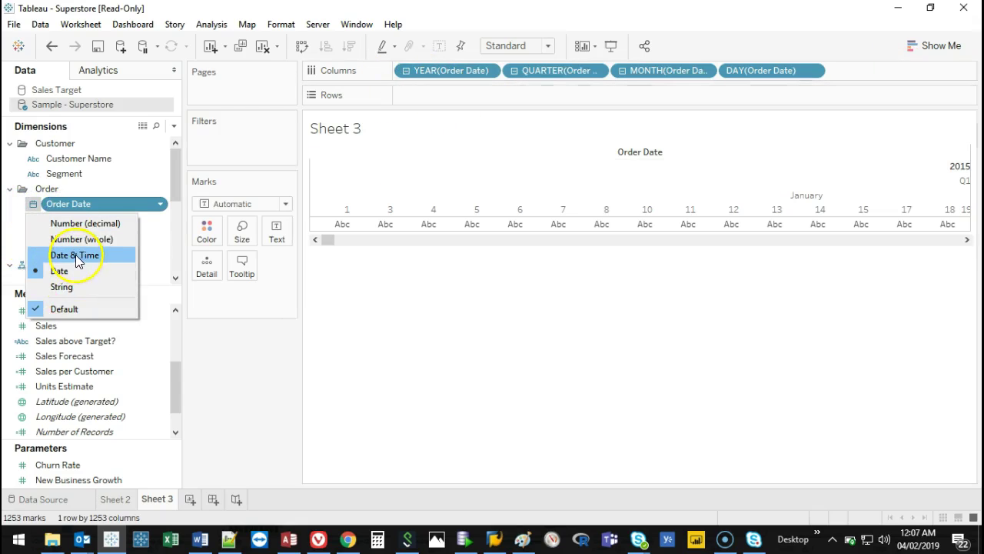
pyautogui.click(76, 256)
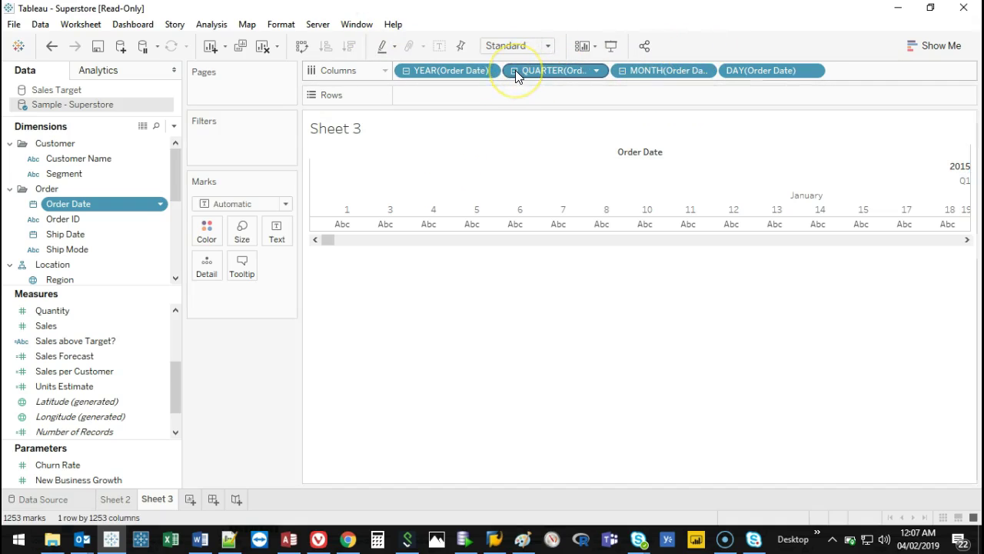
pyautogui.click(622, 70)
pyautogui.click(514, 71)
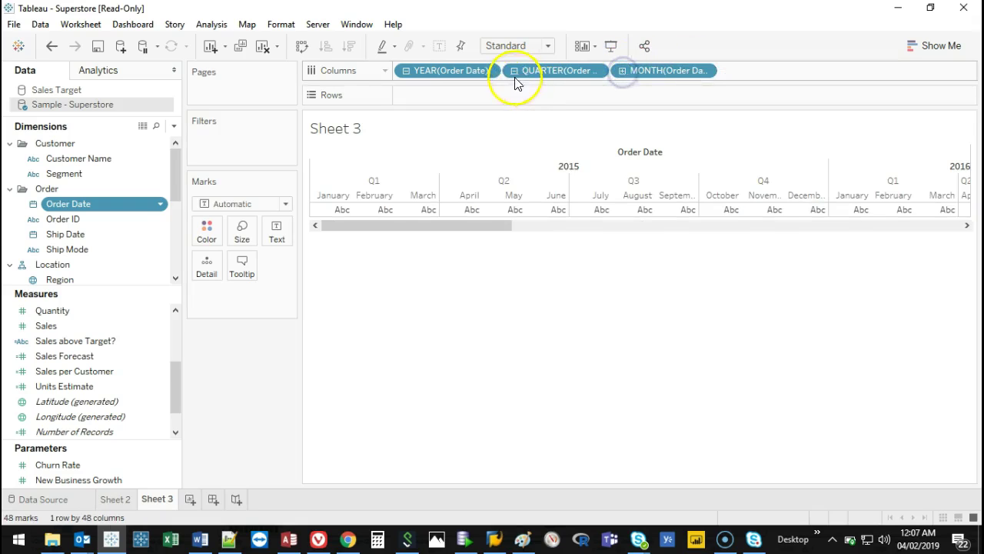
pyautogui.click(406, 70)
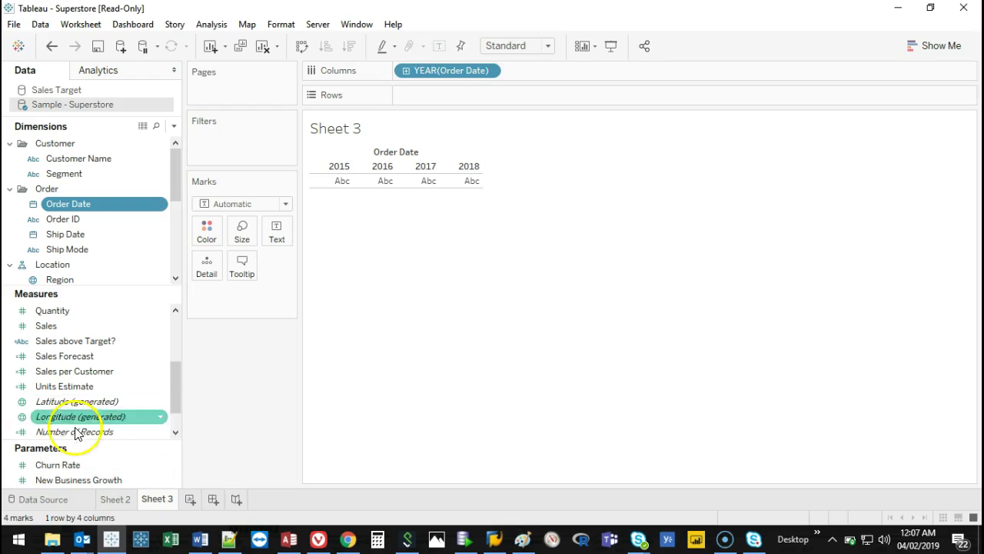
pyautogui.moveTo(173, 388); pyautogui.dragTo(171, 373)
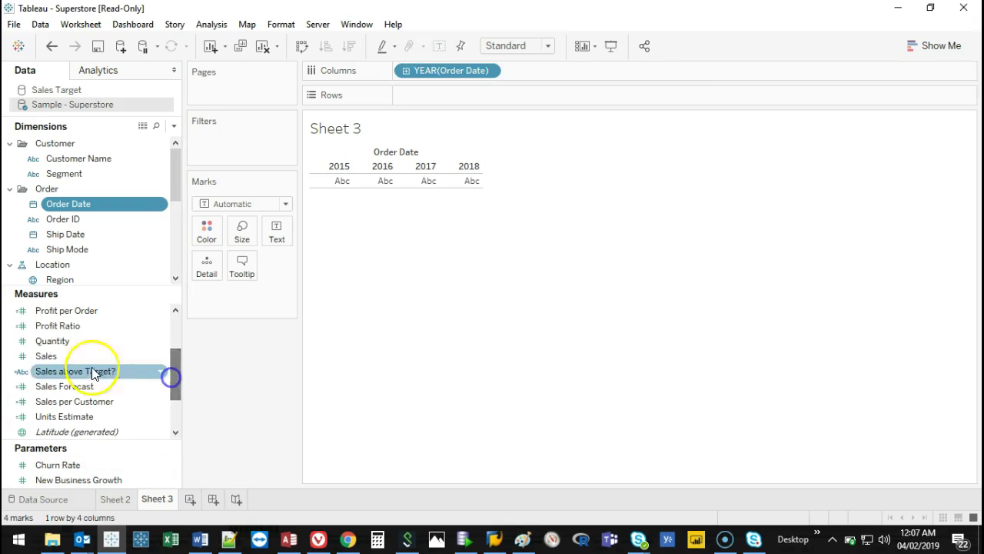
# Show yearly sales totals as text values, then remove them from the view.
pyautogui.click(57, 361)
pyautogui.doubleClick(57, 361)
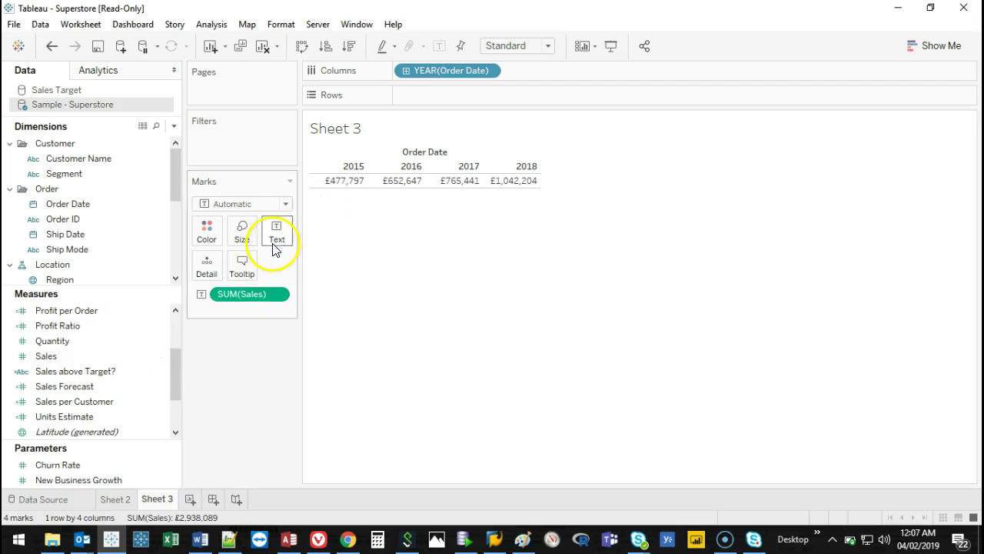
pyautogui.moveTo(242, 298); pyautogui.dragTo(244, 364)
pyautogui.moveTo(46, 355); pyautogui.dragTo(269, 231)
# Drag Sales onto Rows for a yearly line chart, then drill between quarters and years.
pyautogui.moveTo(156, 439); pyautogui.dragTo(211, 265)
pyautogui.moveTo(61, 354); pyautogui.dragTo(483, 96)
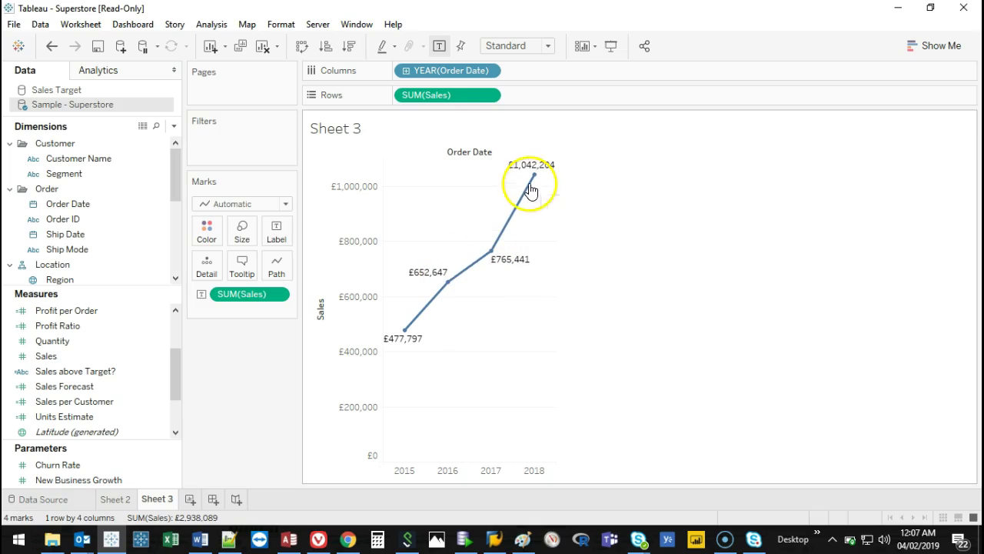
pyautogui.click(405, 70)
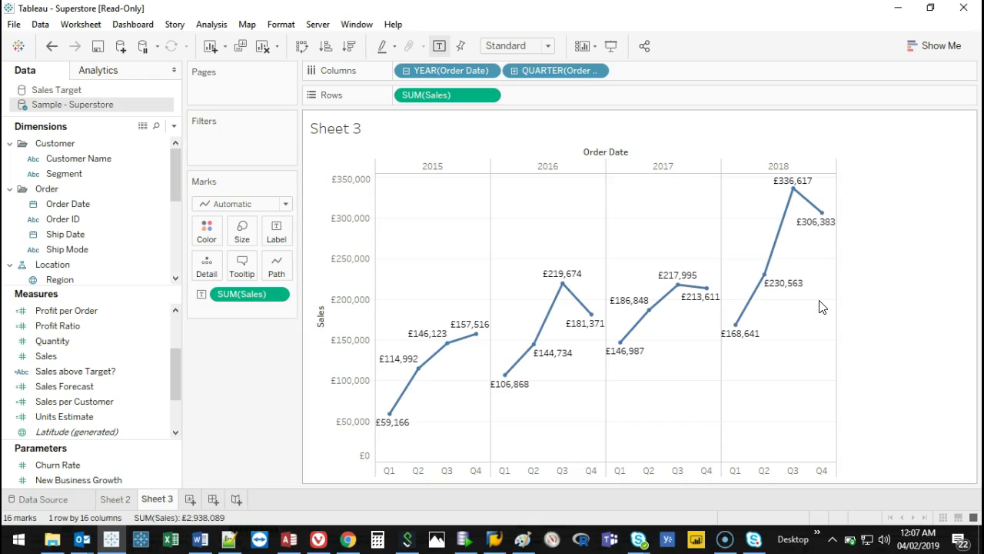
pyautogui.click(408, 72)
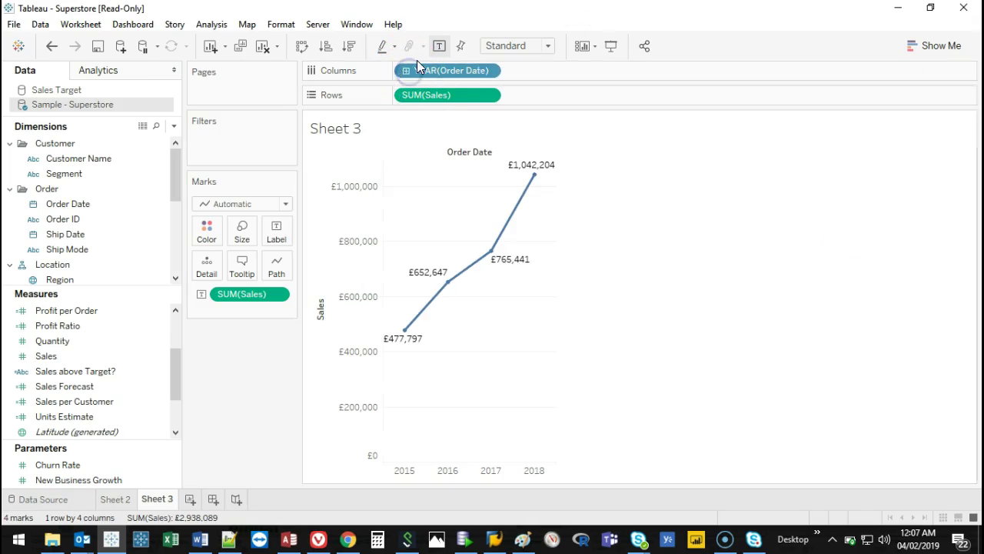
pyautogui.click(405, 72)
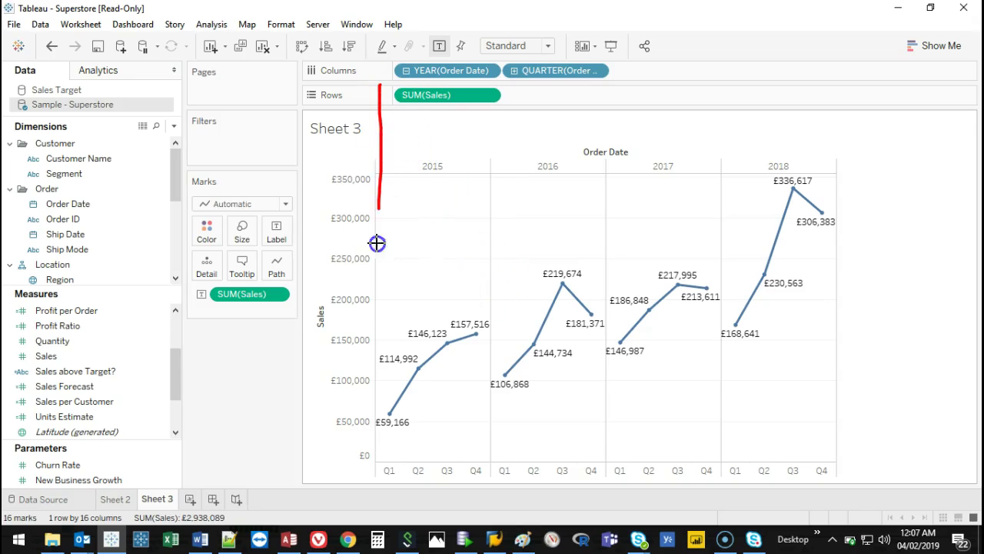
# Collapse quarters back to years and make YEAR(Order Date) continuous for a single sales line.
pyautogui.moveTo(487, 123); pyautogui.dragTo(493, 213)
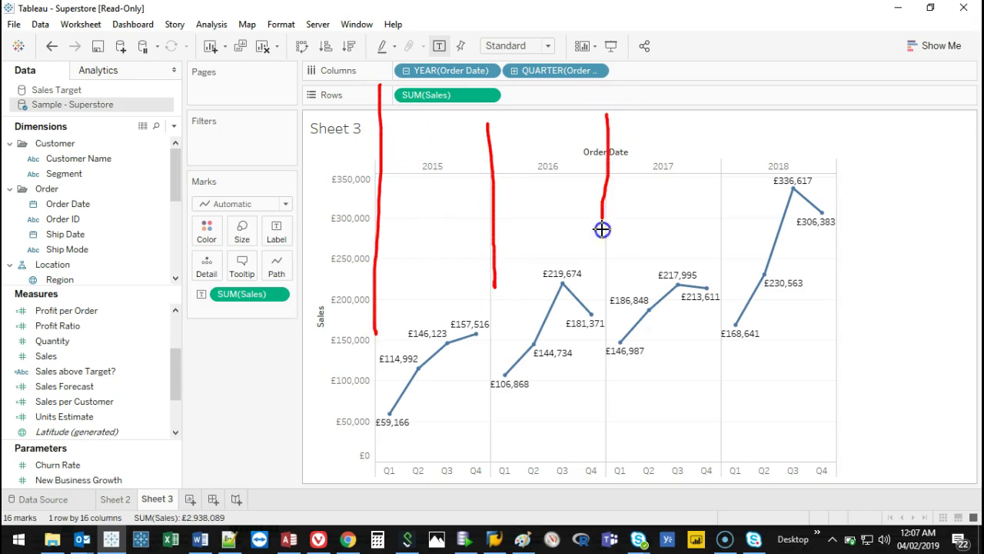
pyautogui.moveTo(720, 110); pyautogui.dragTo(720, 237)
pyautogui.moveTo(833, 109); pyautogui.dragTo(837, 148)
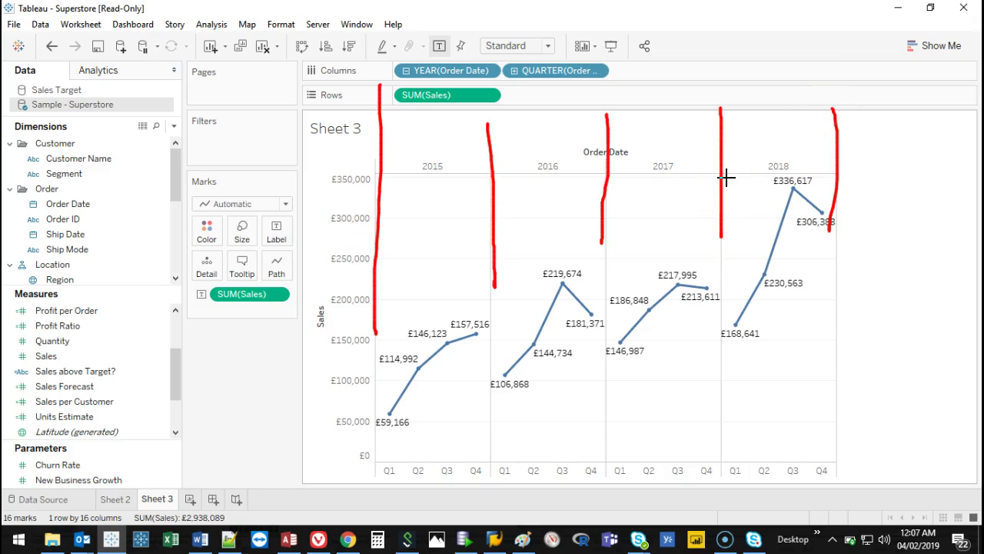
pyautogui.press('Escape')
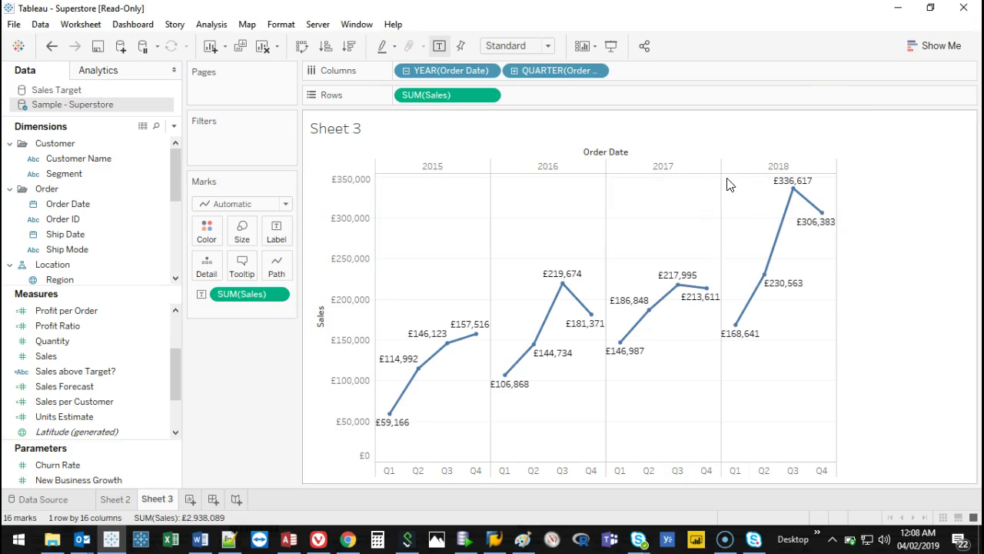
pyautogui.click(406, 70)
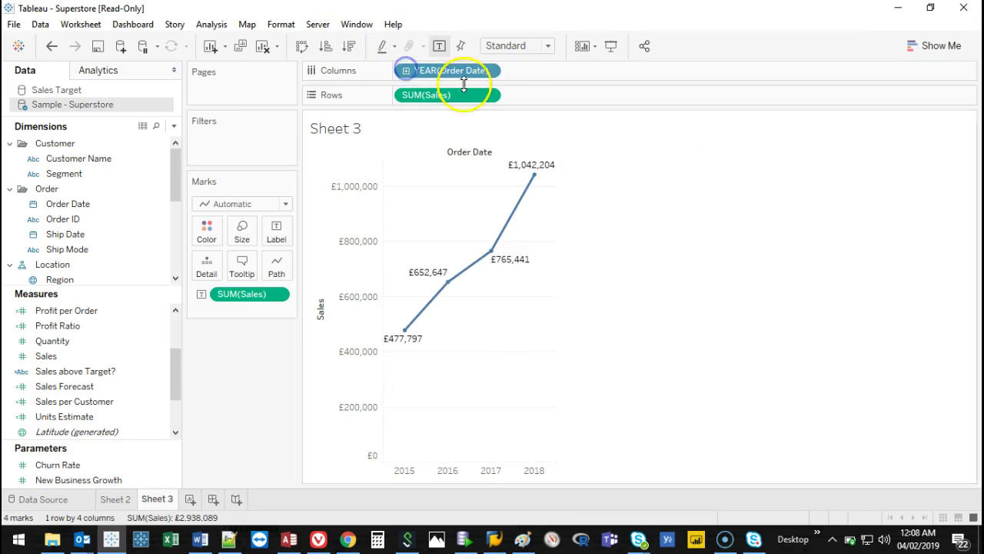
pyautogui.rightClick(450, 72)
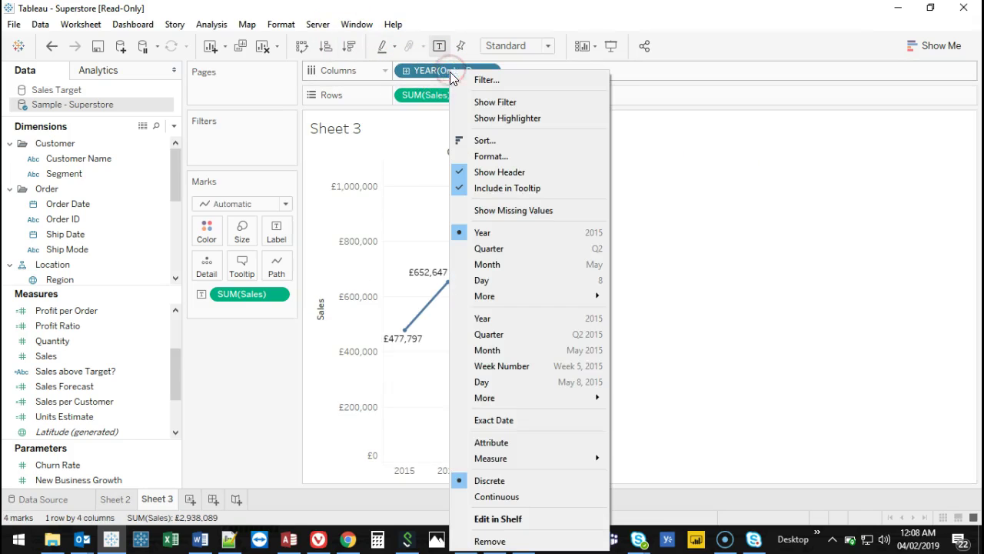
pyautogui.click(512, 499)
pyautogui.moveTo(850, 172)
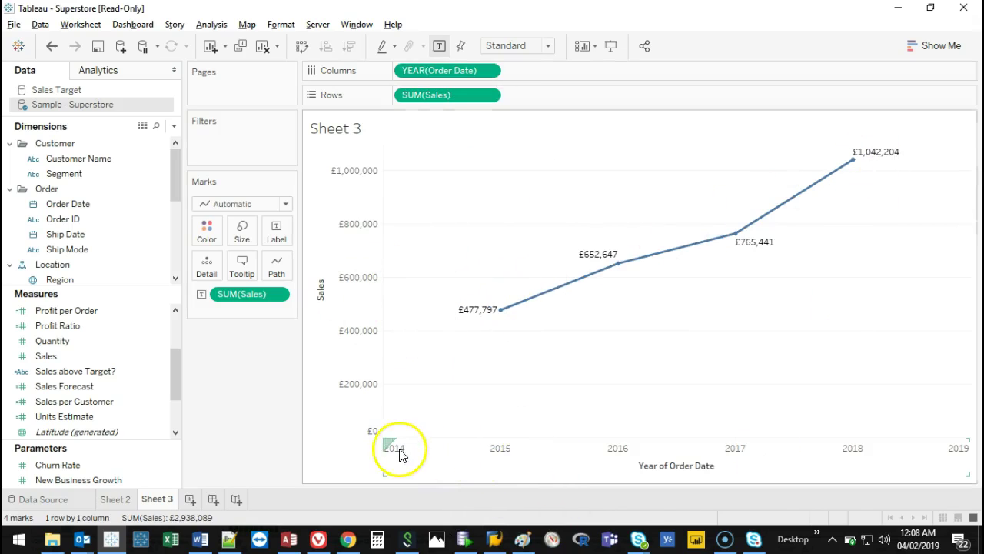
pyautogui.moveTo(384, 434)
pyautogui.mouseDown()
pyautogui.moveTo(552, 422)
pyautogui.moveTo(978, 422)
pyautogui.mouseUp()
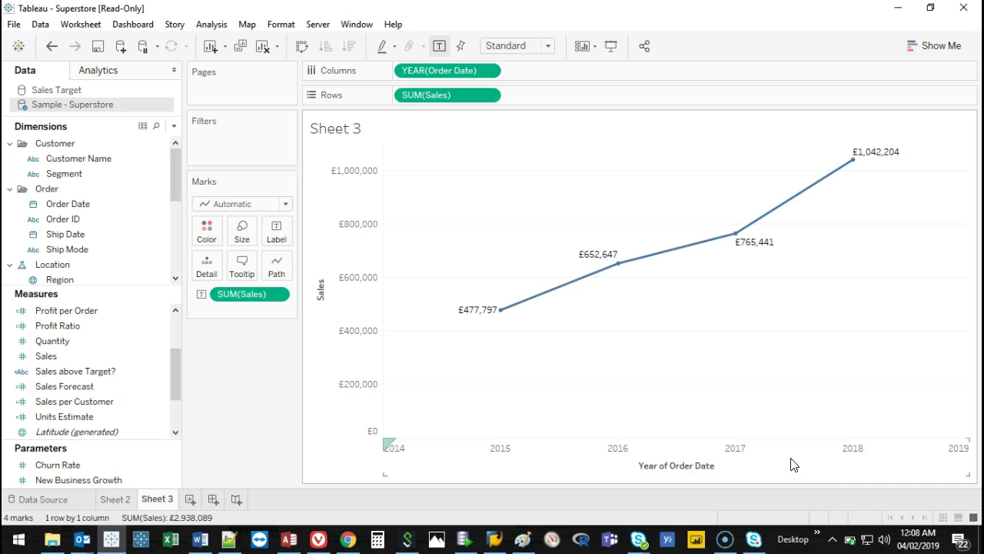
pyautogui.rightClick(440, 74)
# Change the Order Date axis from years to continuous quarters, then to continuous months.
pyautogui.press('Escape')
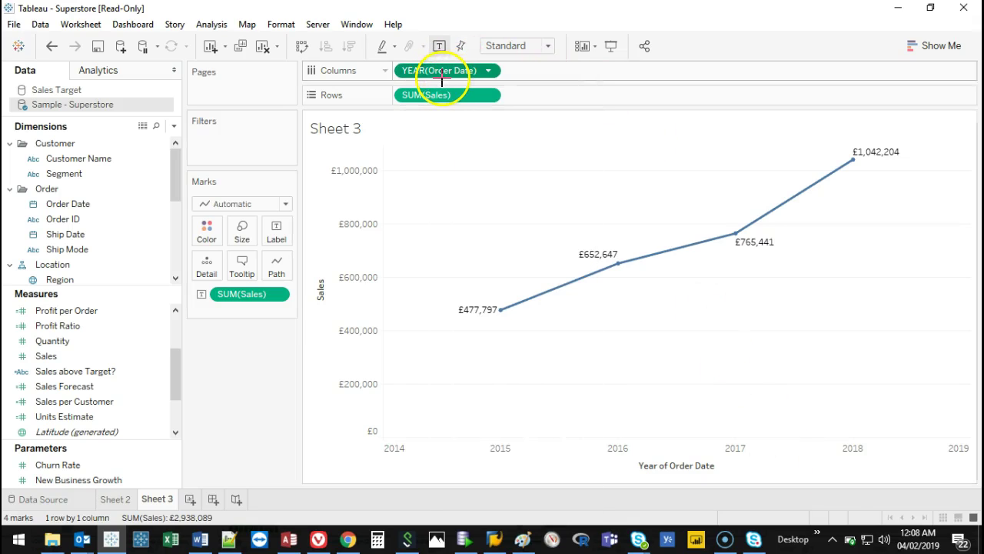
pyautogui.rightClick(446, 74)
pyautogui.press('Escape')
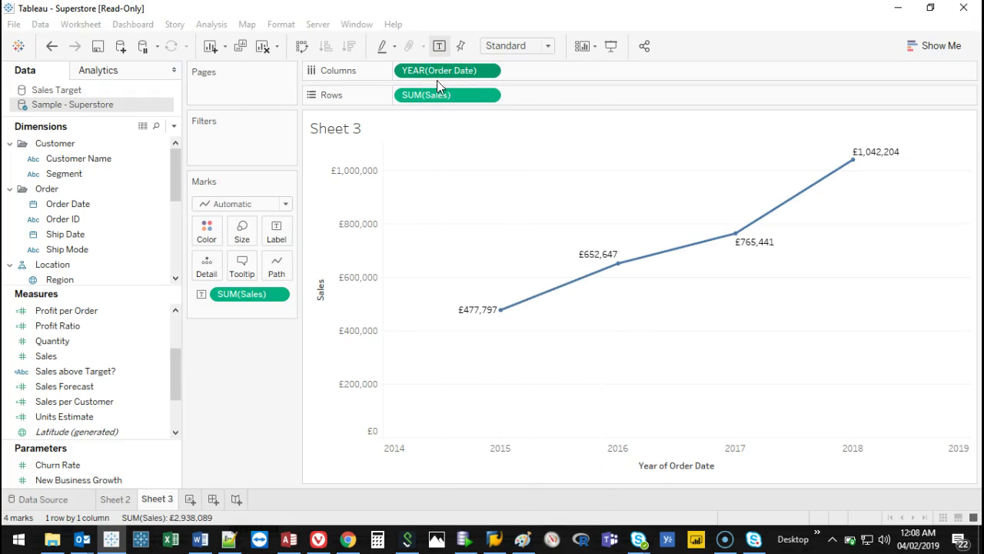
pyautogui.rightClick(443, 70)
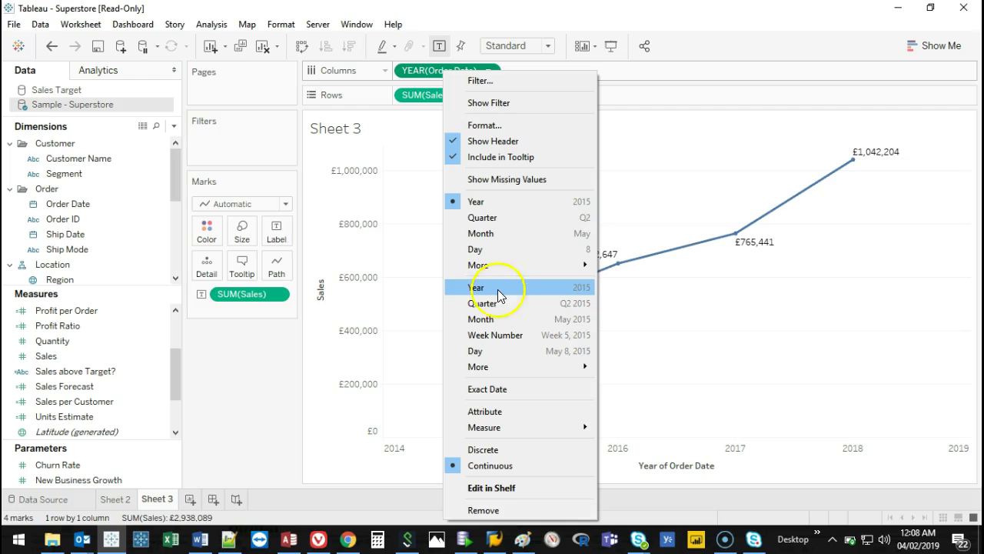
pyautogui.click(498, 301)
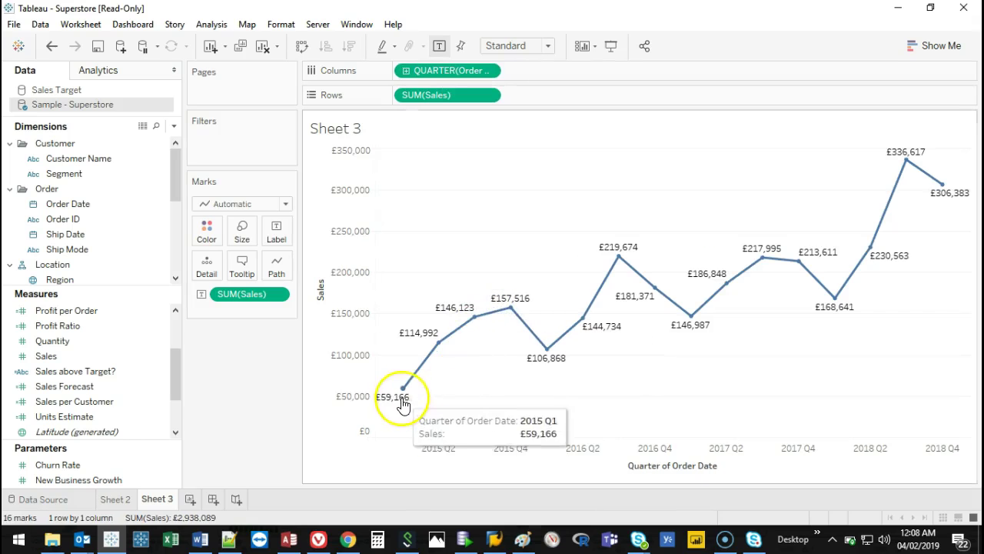
pyautogui.rightClick(437, 72)
pyautogui.click(504, 325)
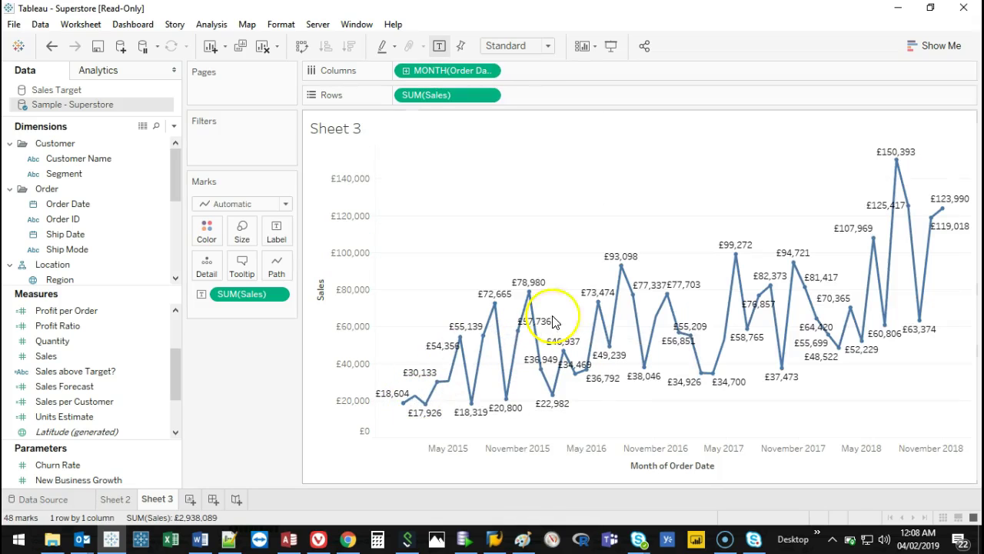
# Try the Order Date axis at week, day, and exact-date levels.
pyautogui.rightClick(430, 72)
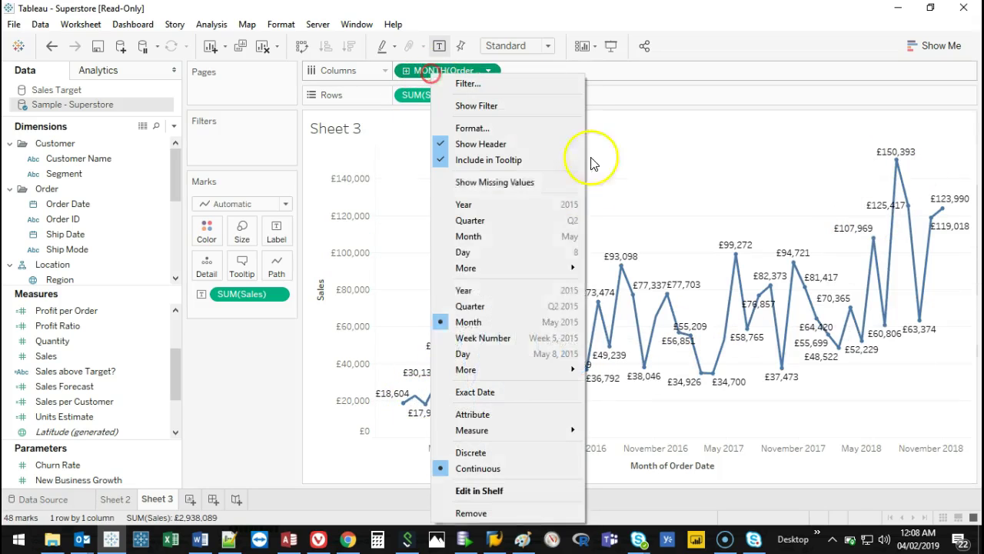
pyautogui.click(504, 339)
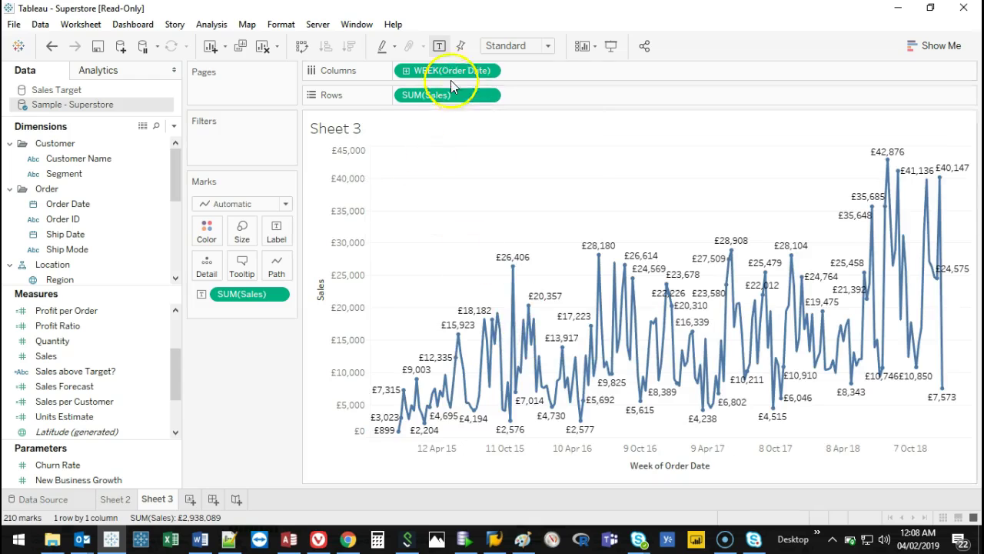
pyautogui.rightClick(449, 74)
pyautogui.click(509, 341)
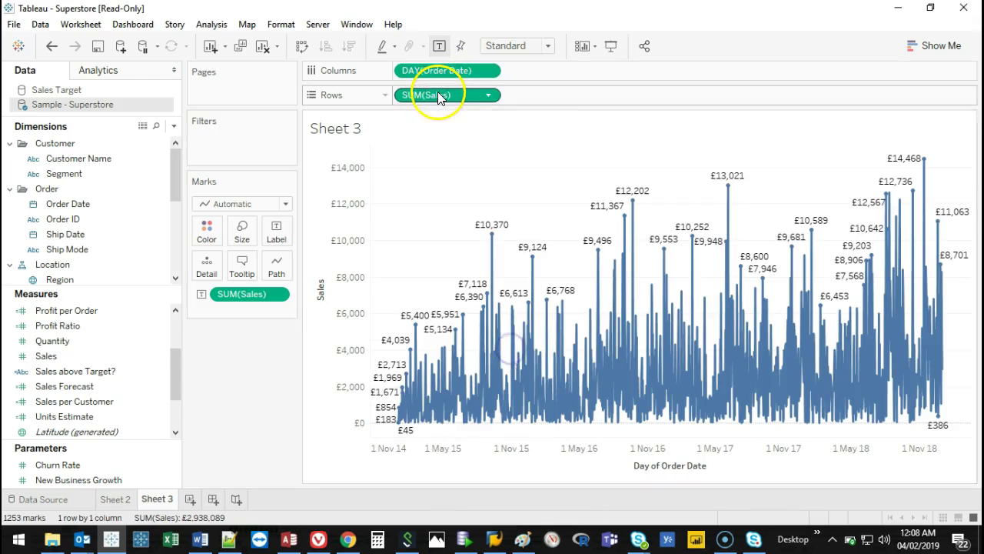
pyautogui.rightClick(441, 72)
pyautogui.click(507, 393)
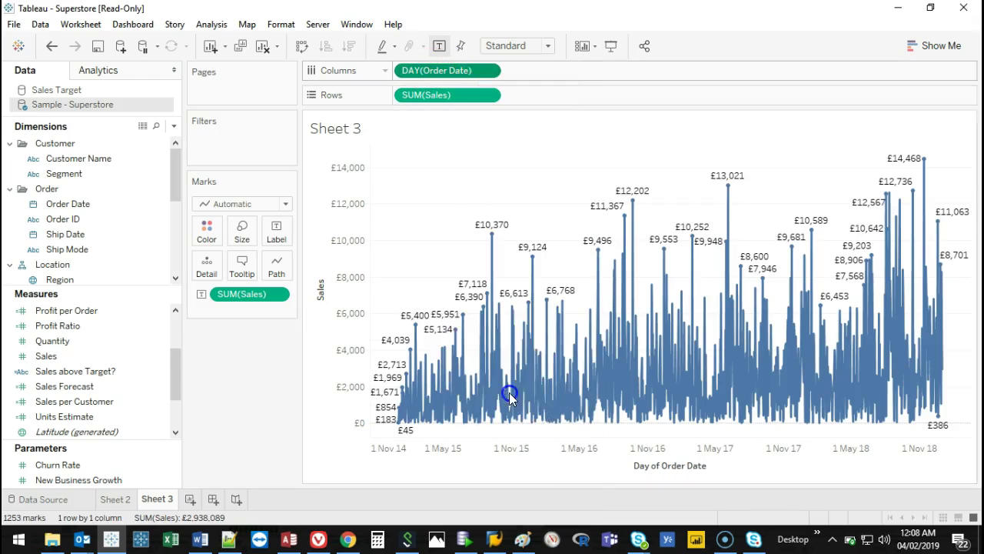
# Check the custom date settings, choose continuous Month (May 2015), and remove the sales labels.
pyautogui.rightClick(452, 70)
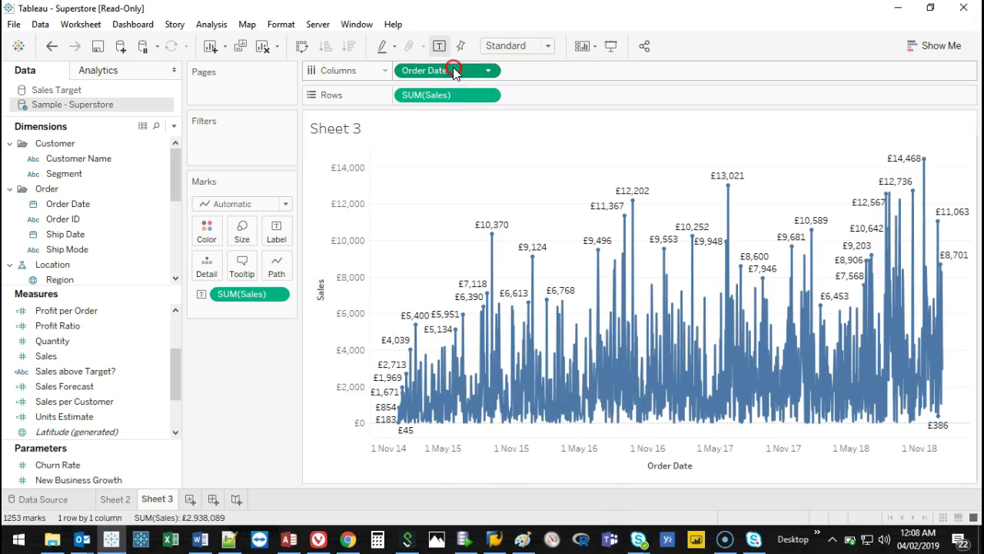
pyautogui.moveTo(515, 364)
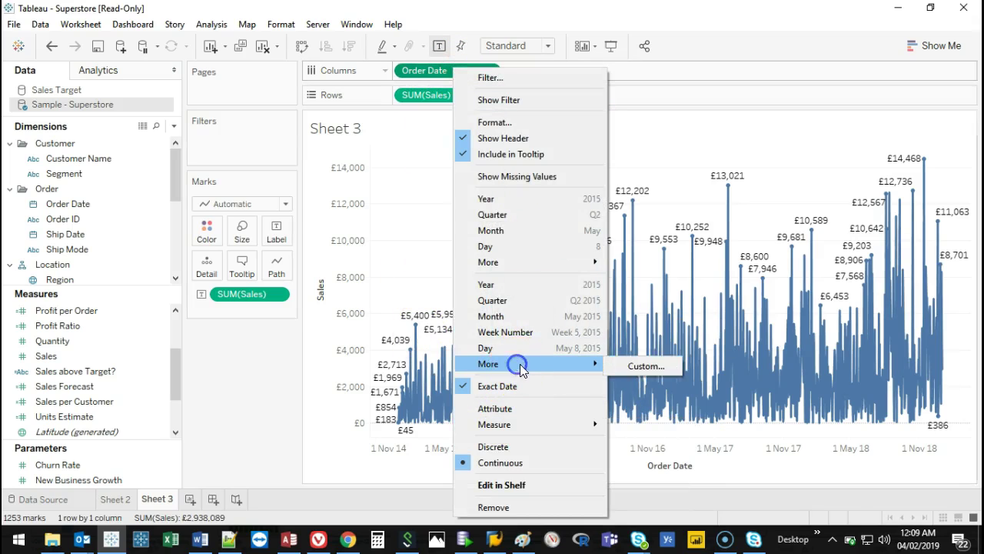
pyautogui.click(649, 364)
pyautogui.click(587, 291)
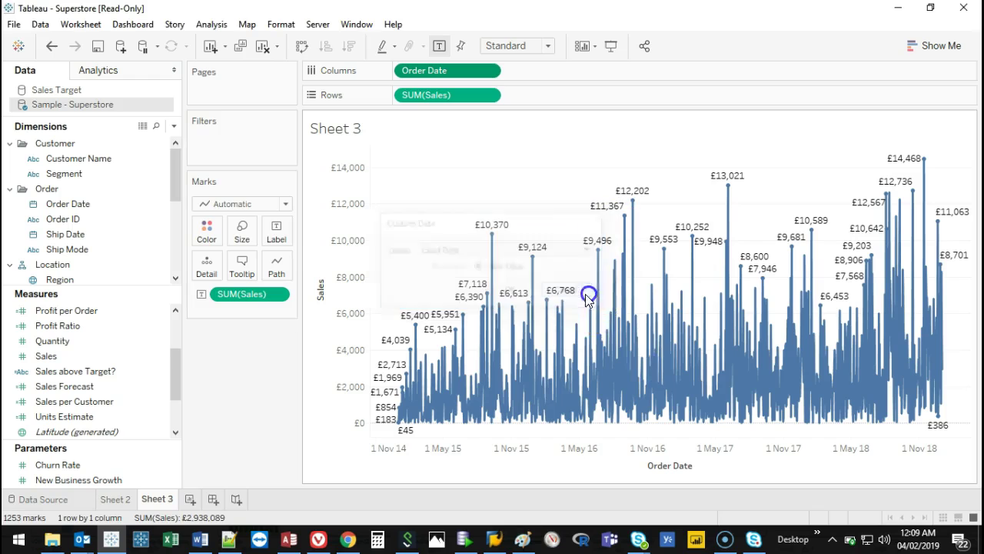
pyautogui.rightClick(428, 72)
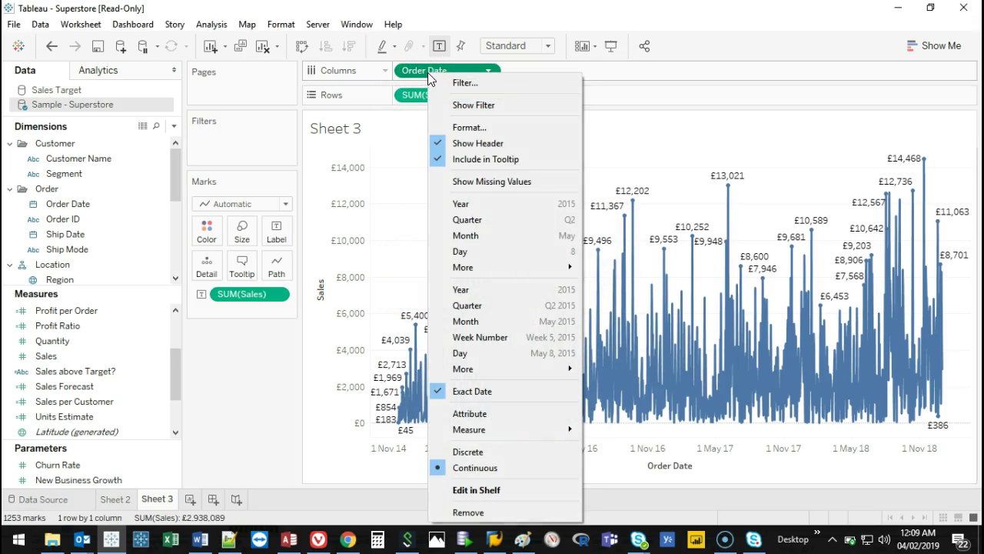
pyautogui.click(510, 321)
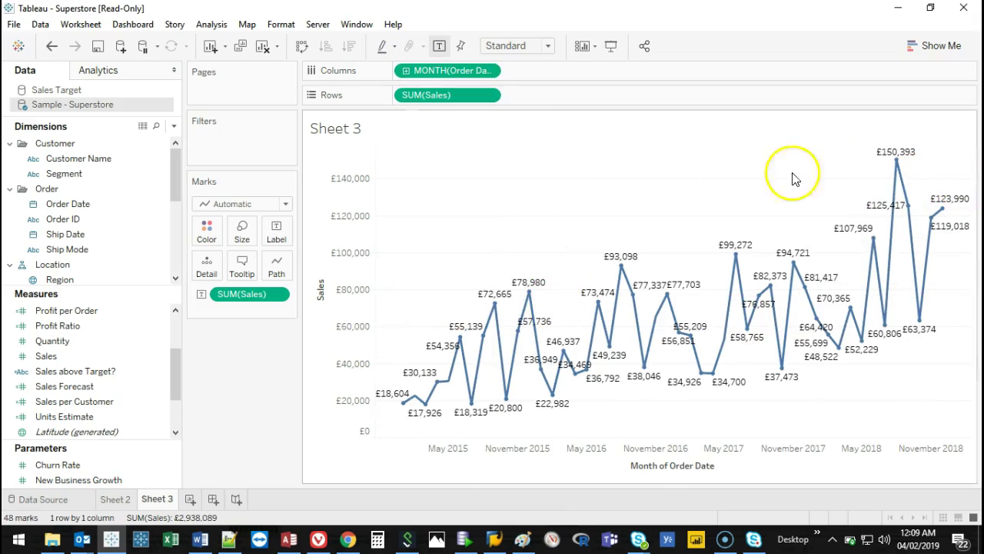
pyautogui.moveTo(241, 294); pyautogui.dragTo(249, 342)
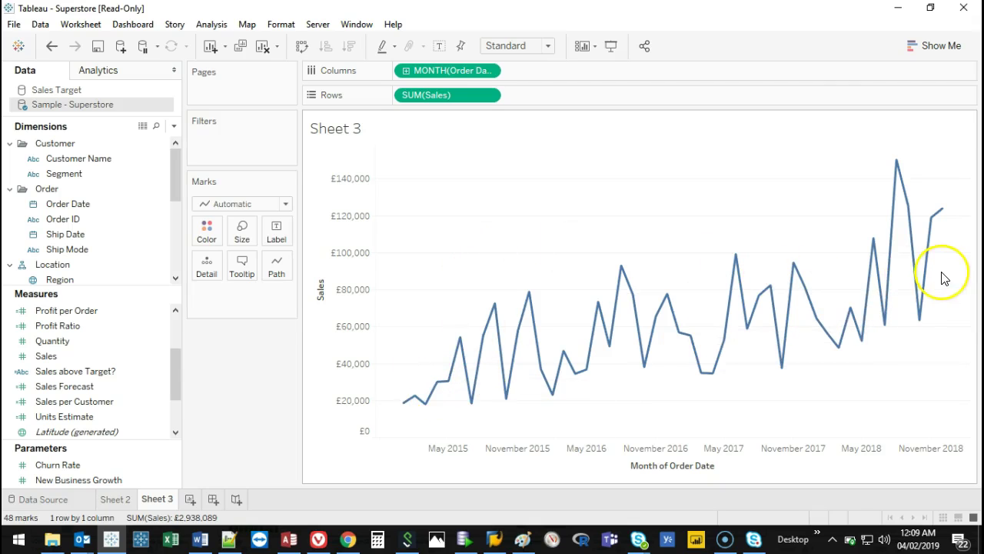
# Make the month axis discrete, try selecting January to March 2015, then clear the selection.
pyautogui.rightClick(447, 72)
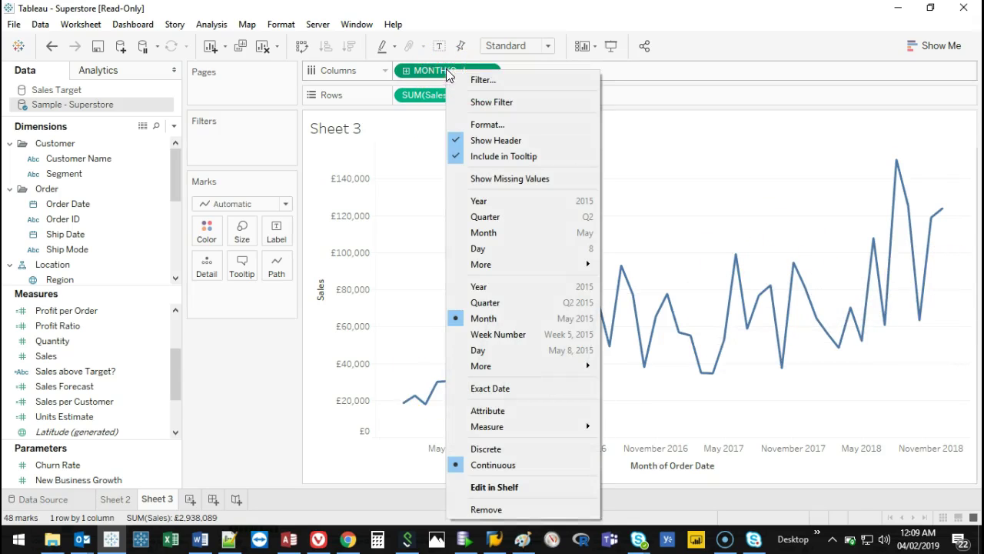
pyautogui.click(538, 449)
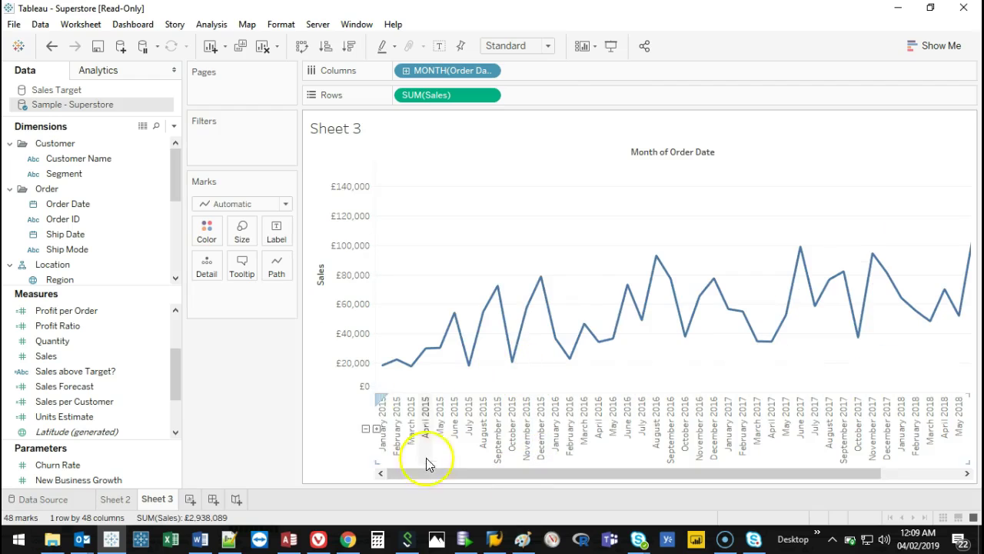
pyautogui.click(384, 442)
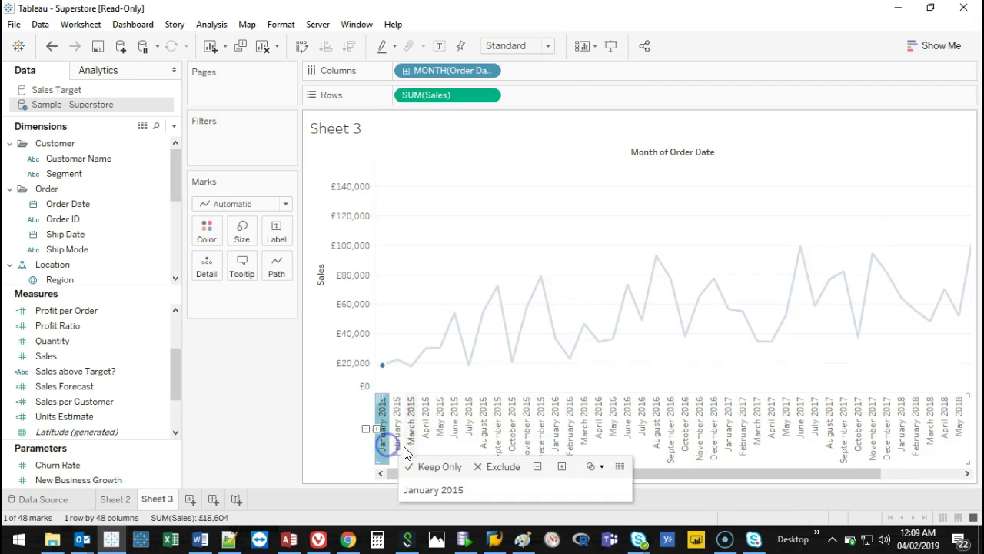
pyautogui.click(394, 443)
pyautogui.click(412, 440)
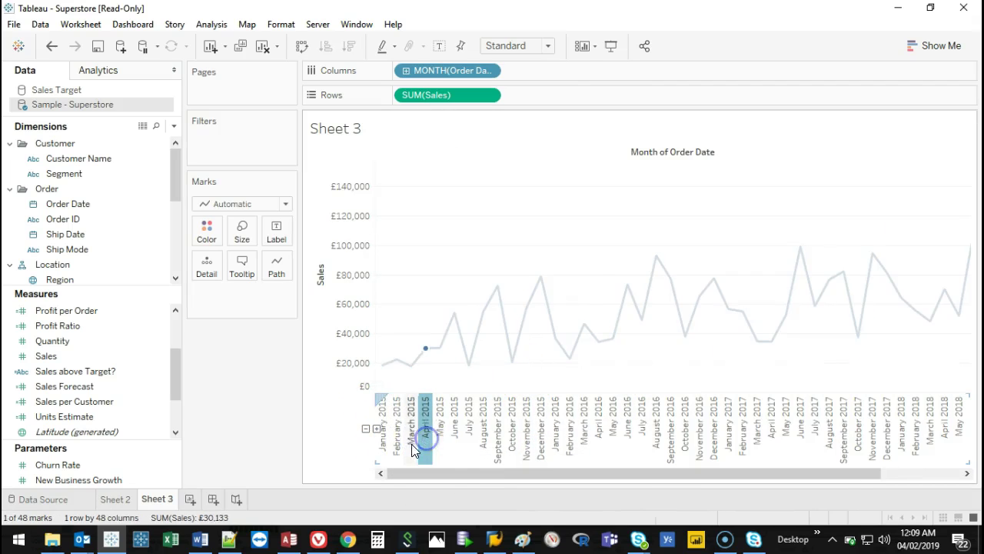
pyautogui.click(410, 444)
# Switch the date pill to YEAR(Order Date) to show yearly sales for 2015–2018.
pyautogui.moveTo(442, 474); pyautogui.dragTo(563, 479)
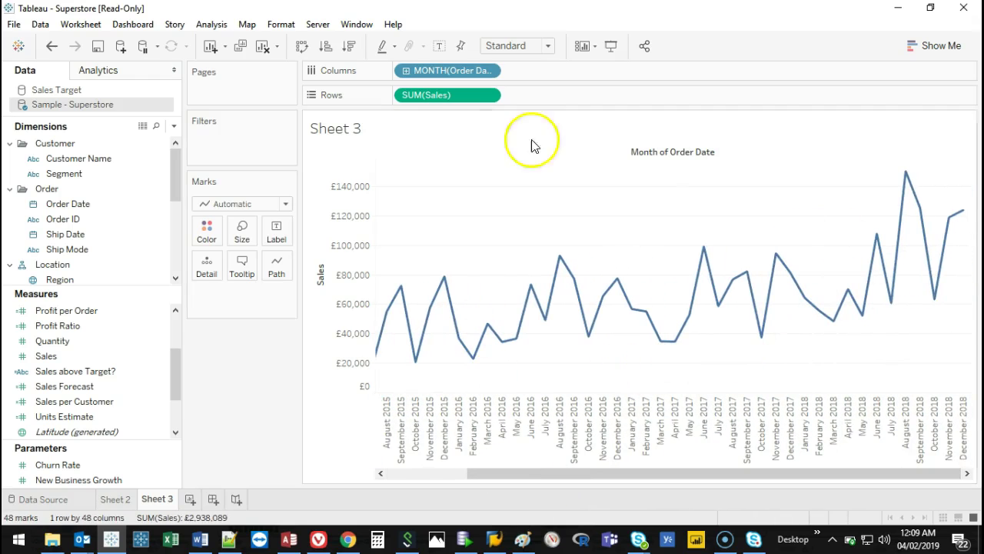
pyautogui.rightClick(428, 71)
pyautogui.click(469, 232)
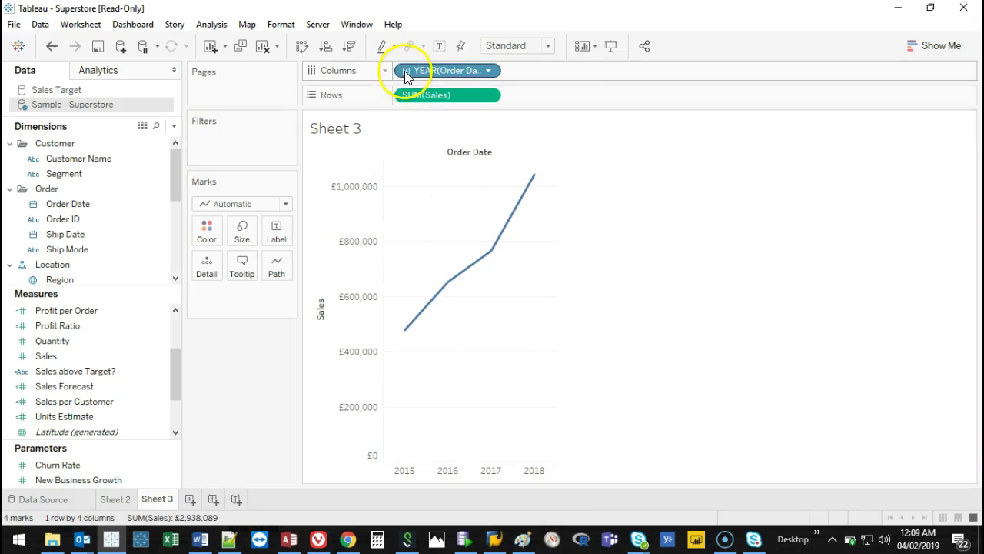
# Drill the years into quarters and back, then make YEAR(Order Date) continuous.
pyautogui.click(406, 70)
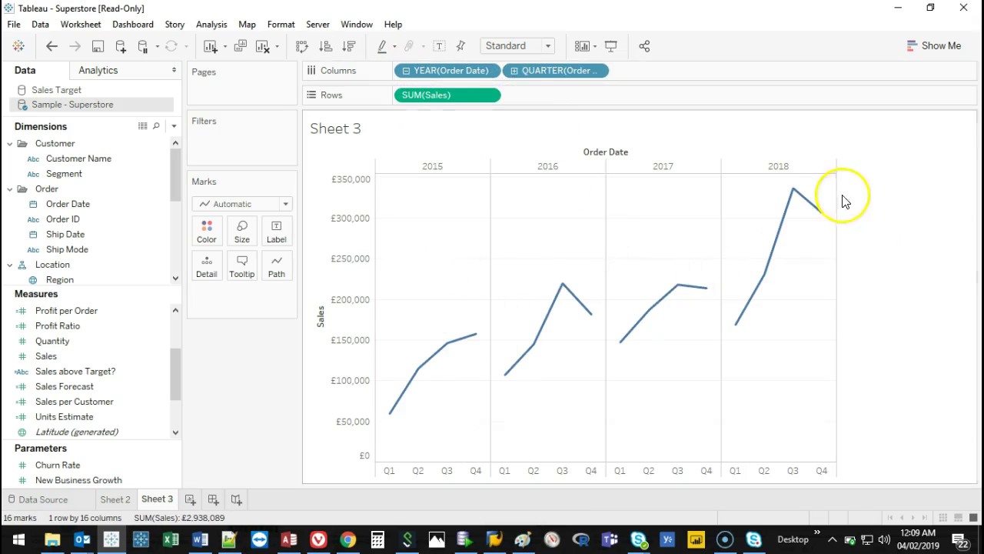
pyautogui.moveTo(822, 218)
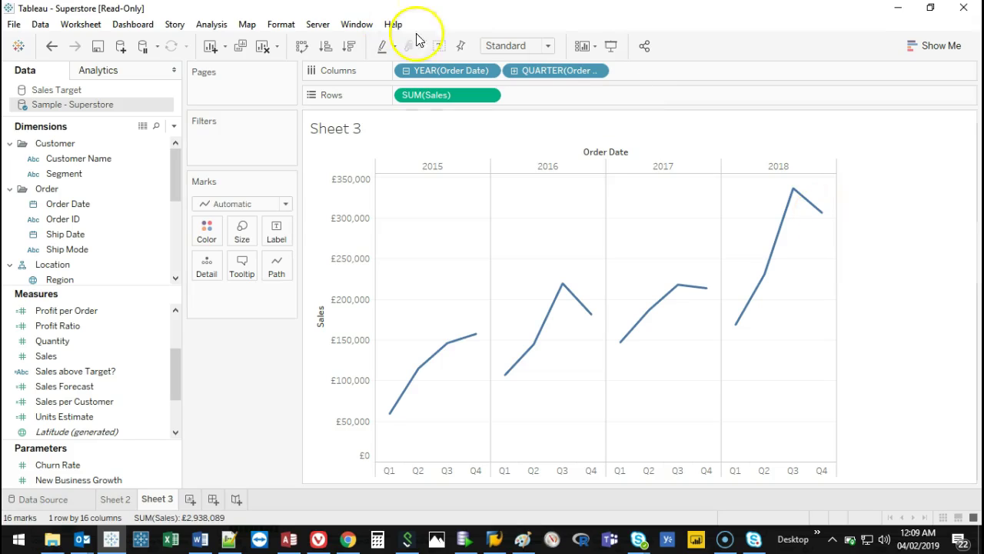
pyautogui.click(405, 69)
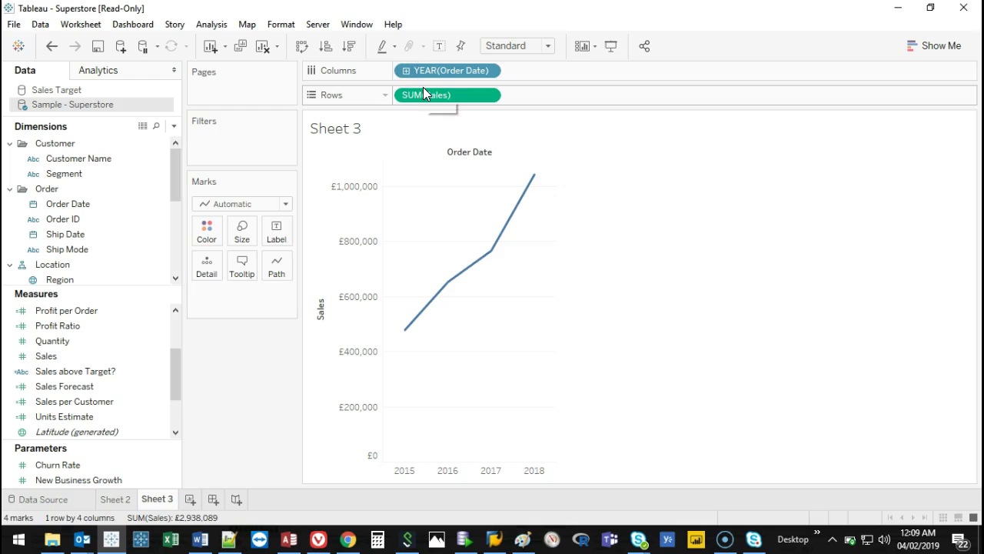
pyautogui.rightClick(455, 66)
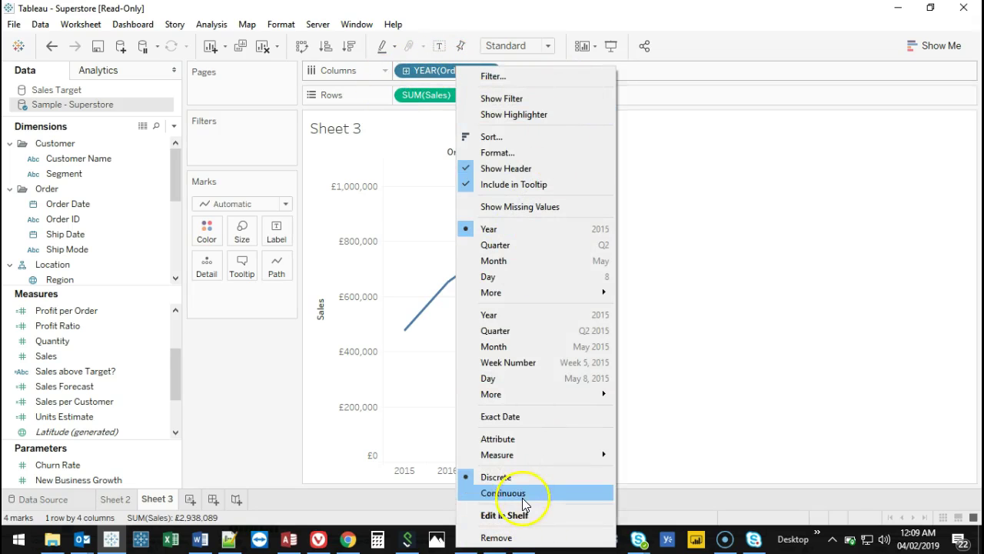
pyautogui.click(527, 493)
# Switch to continuous MONTH(Order Date) and briefly mark the November 2015 sales peak.
pyautogui.rightClick(447, 72)
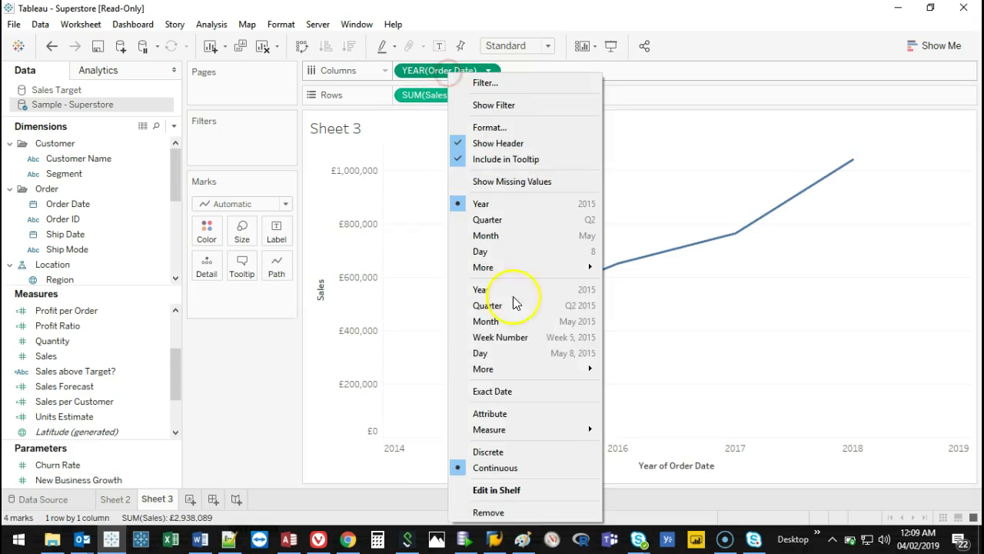
pyautogui.click(502, 323)
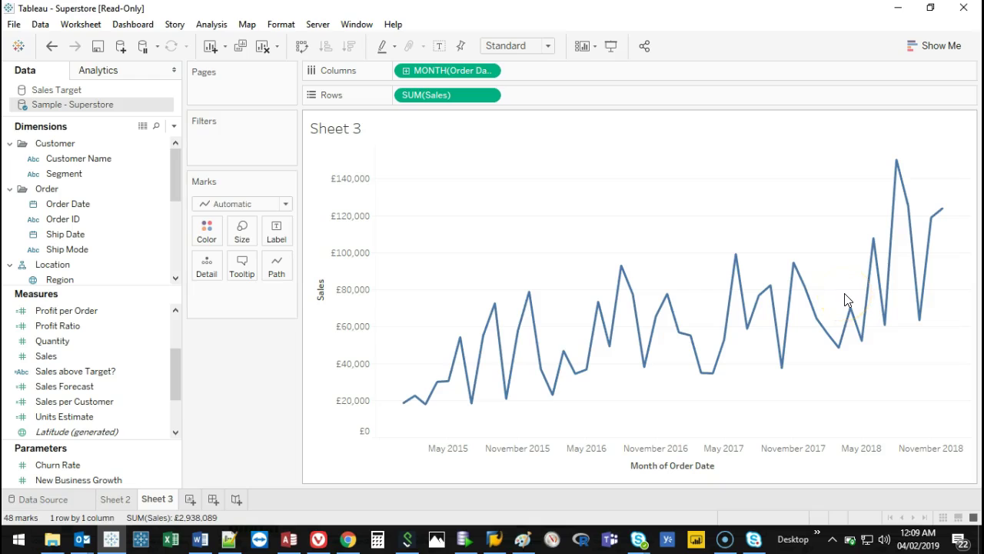
pyautogui.moveTo(471, 407)
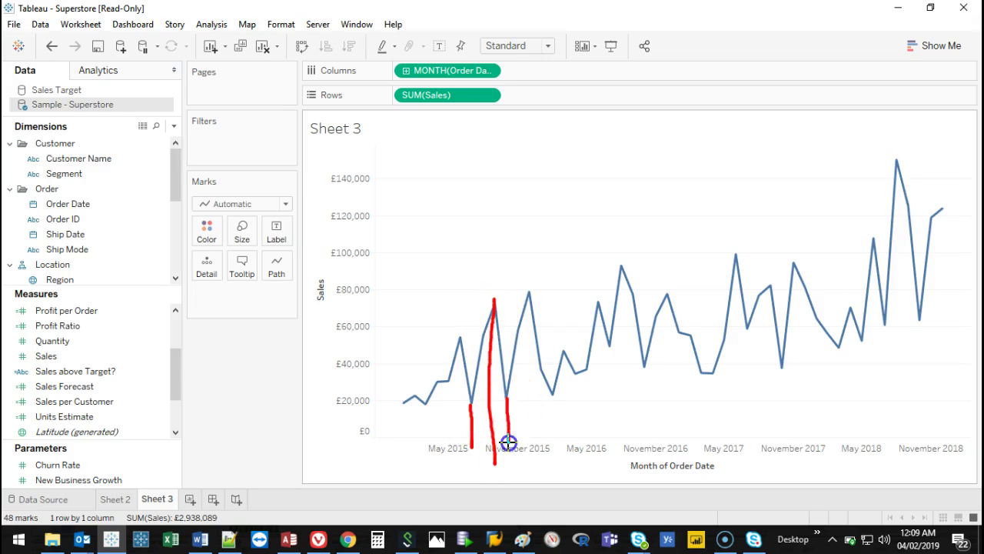
pyautogui.moveTo(528, 292); pyautogui.dragTo(530, 421)
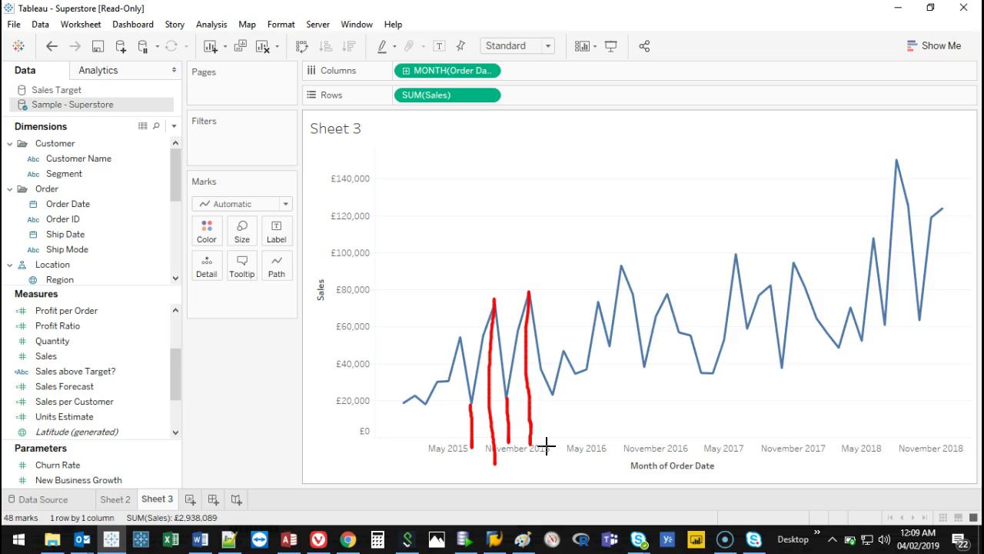
pyautogui.press('Escape')
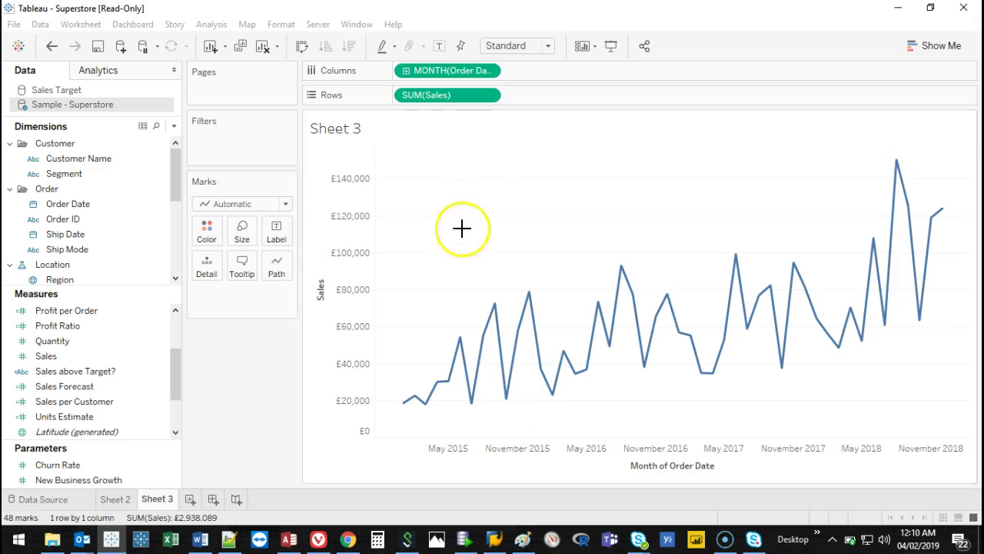
# Show the Quick Table Calculation options for the SUM(Sales) pill on Rows.
pyautogui.rightClick(459, 100)
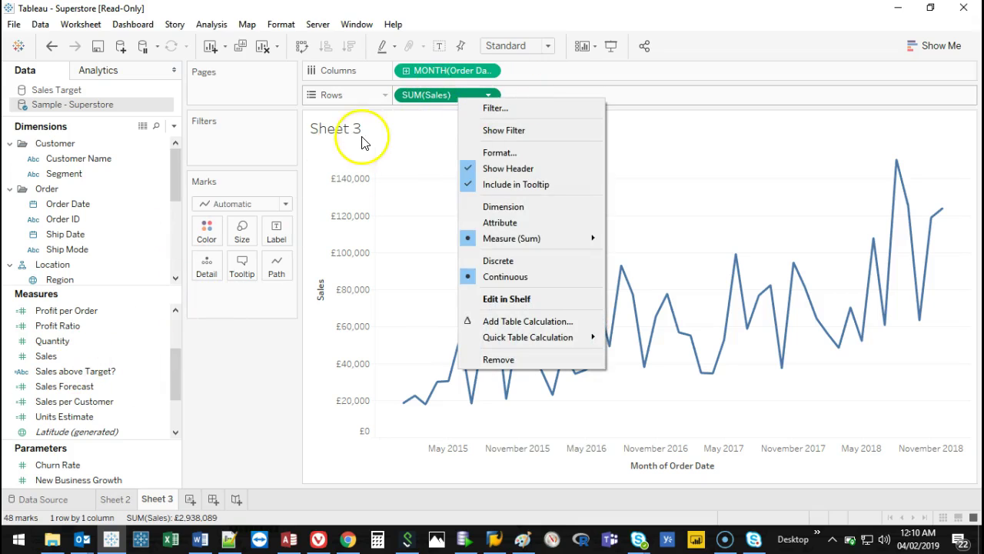
pyautogui.moveTo(546, 342)
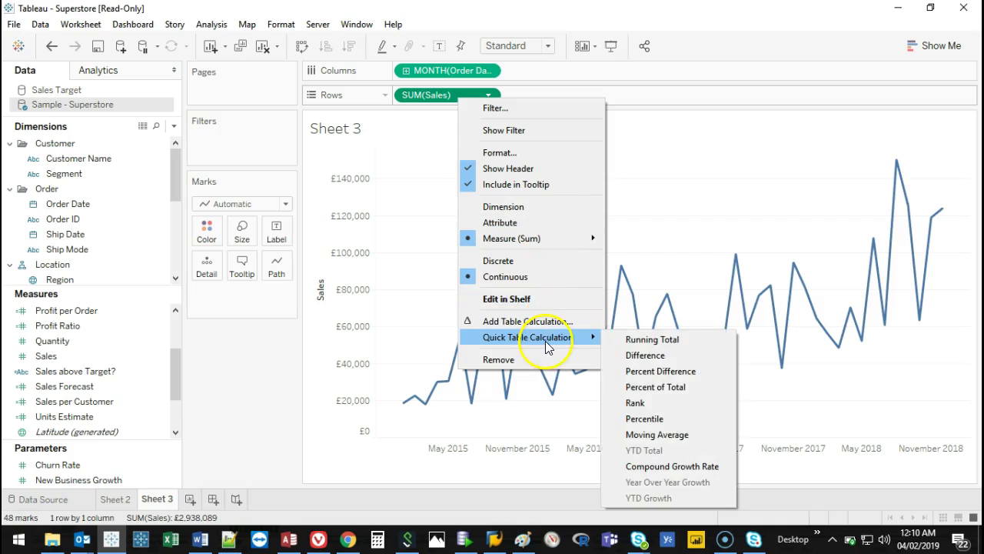
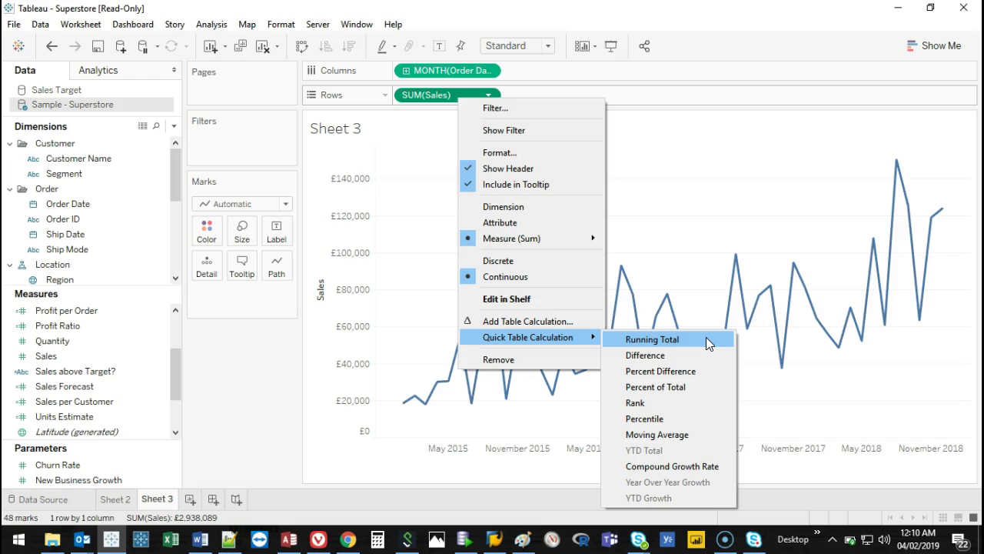
# Try a running total on the Sales line, then remove the table calculation.
pyautogui.click(689, 339)
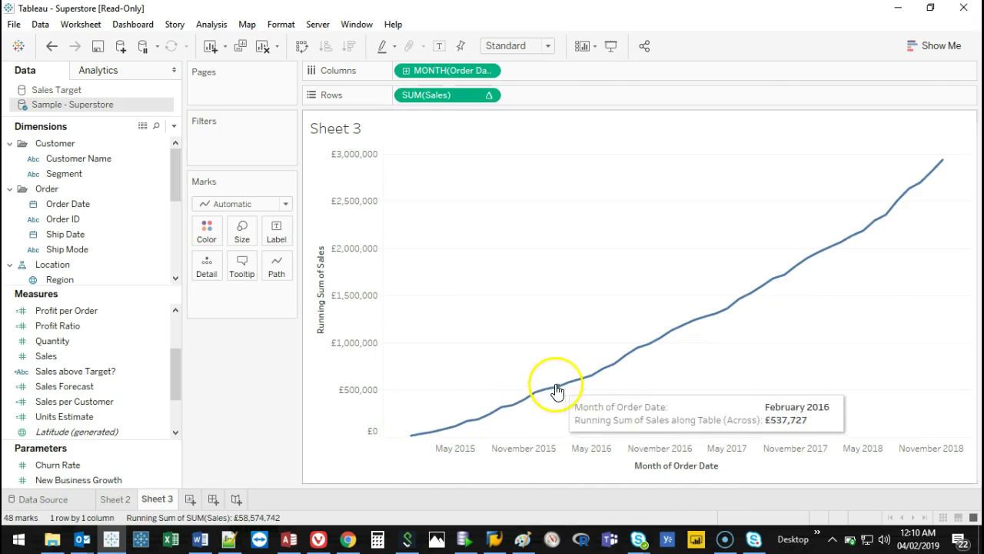
pyautogui.rightClick(451, 95)
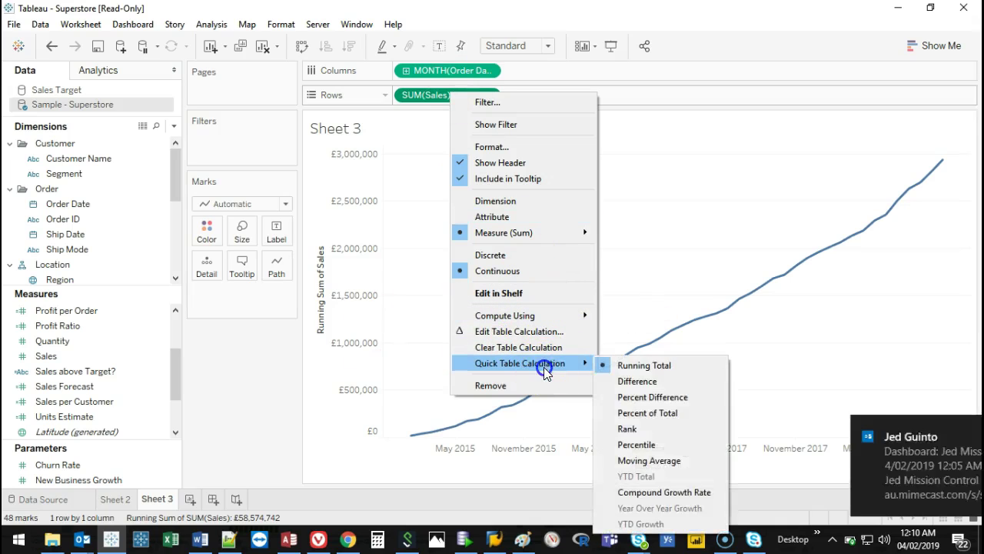
pyautogui.click(719, 451)
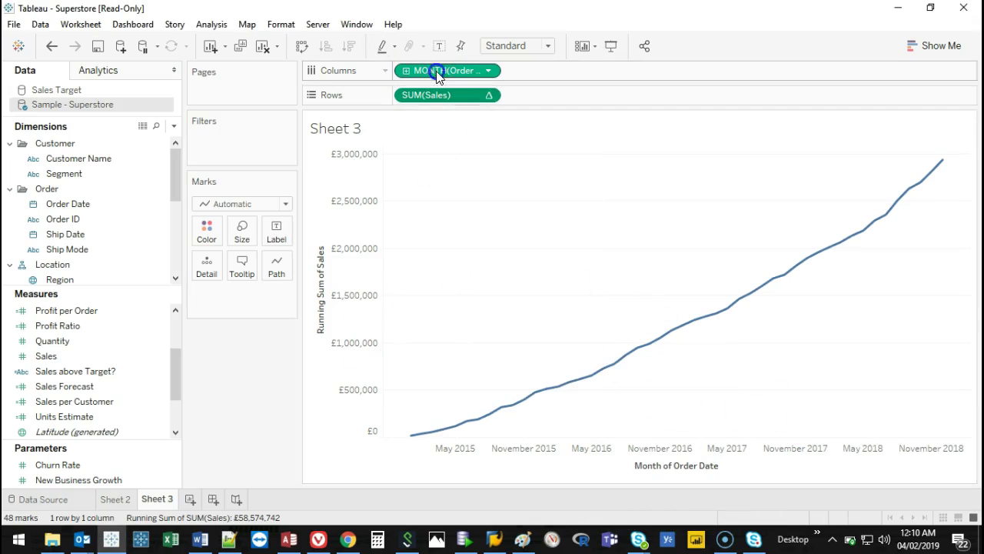
pyautogui.rightClick(450, 96)
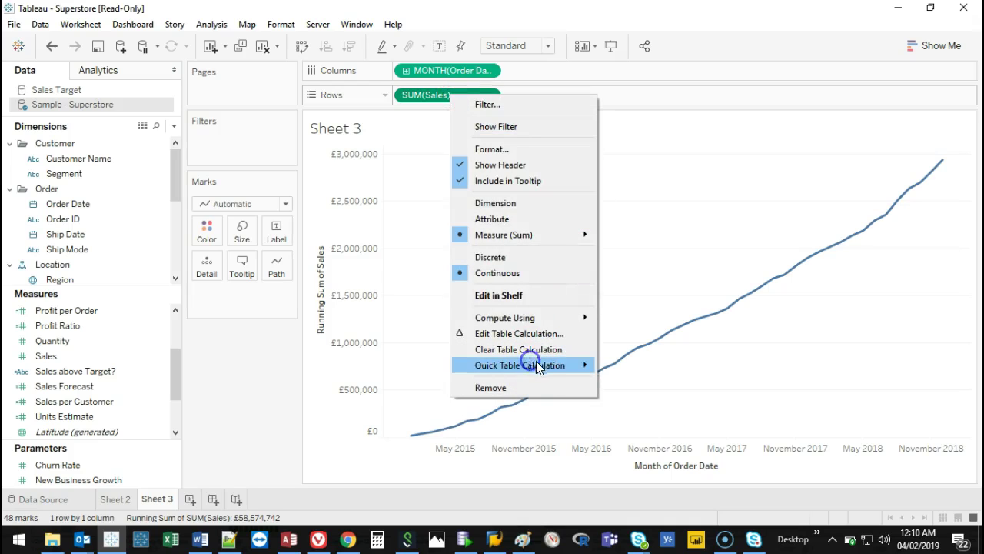
pyautogui.moveTo(556, 367)
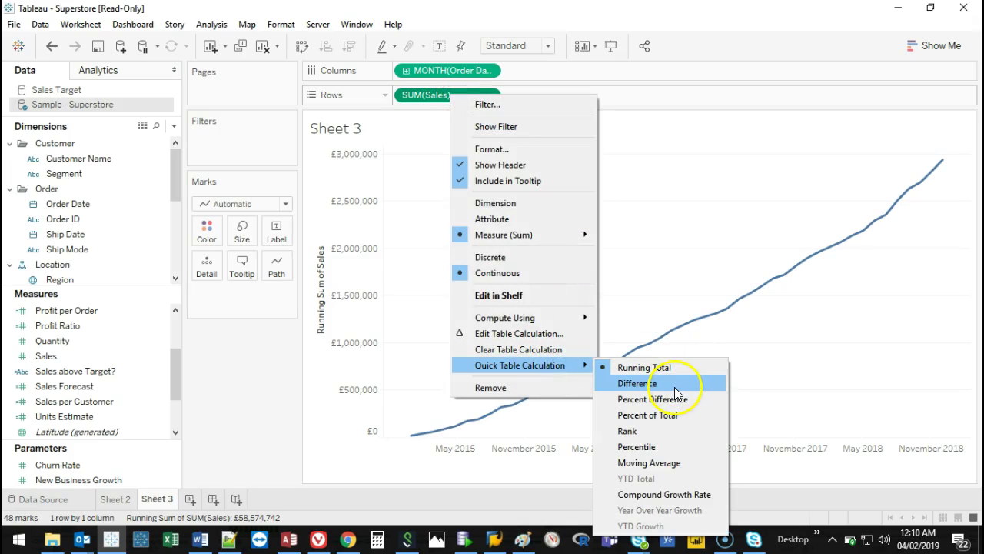
pyautogui.click(677, 226)
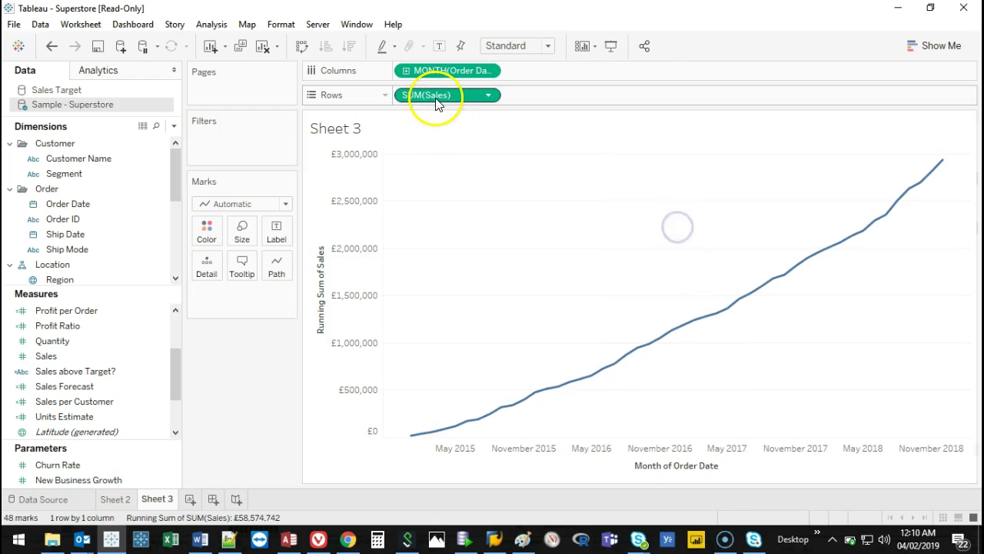
pyautogui.moveTo(435, 103)
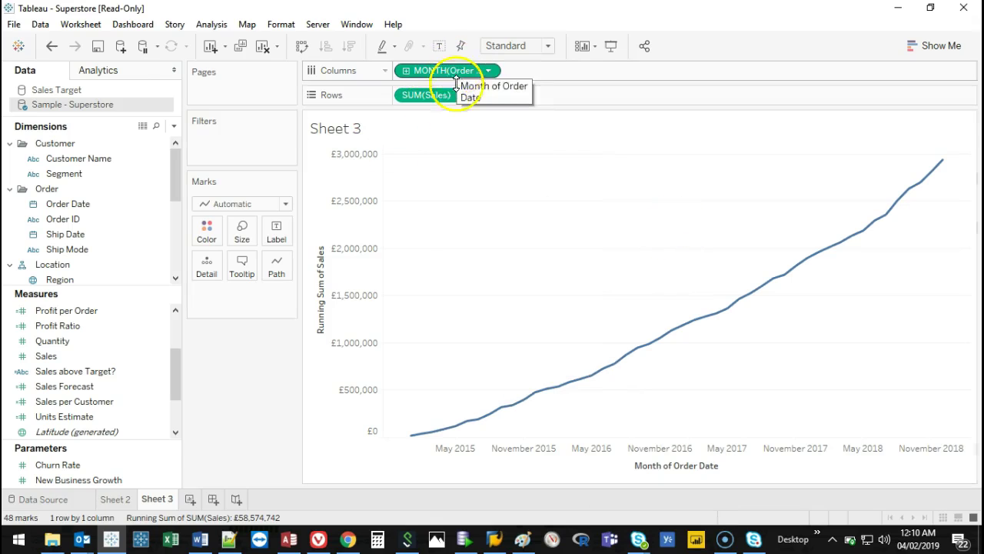
pyautogui.rightClick(454, 97)
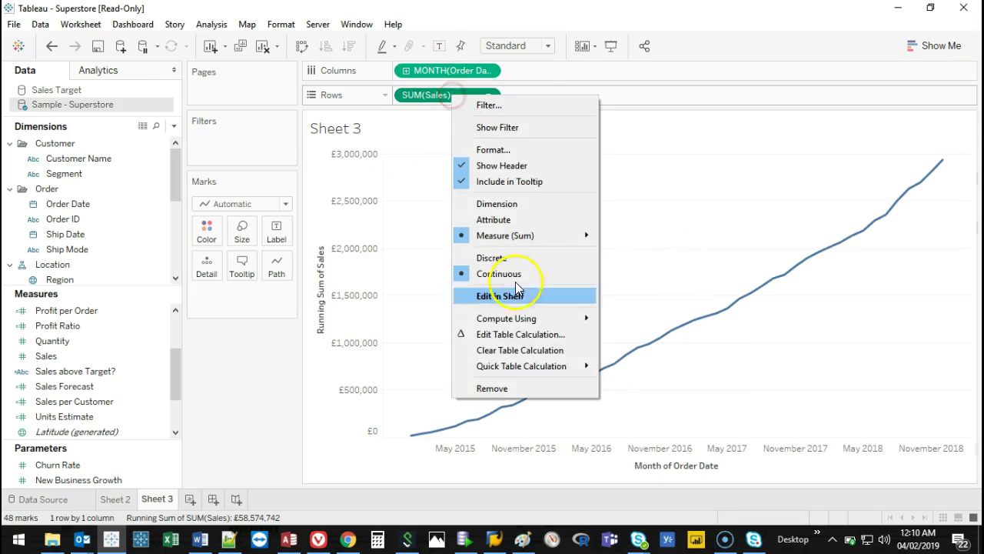
pyautogui.click(538, 351)
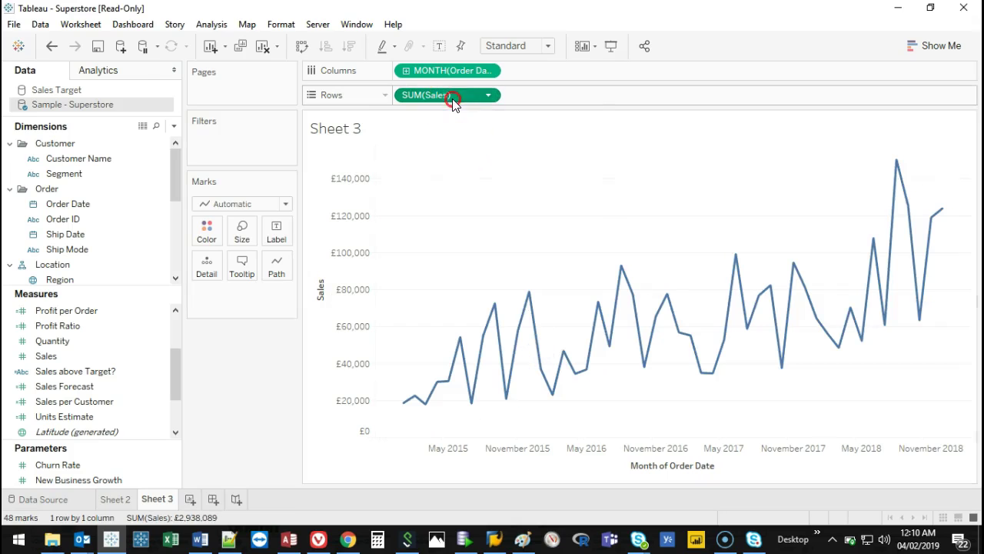
# Try Difference and Moving Average calculations on Sales, then revert to plain Sales.
pyautogui.rightClick(452, 99)
pyautogui.moveTo(572, 340)
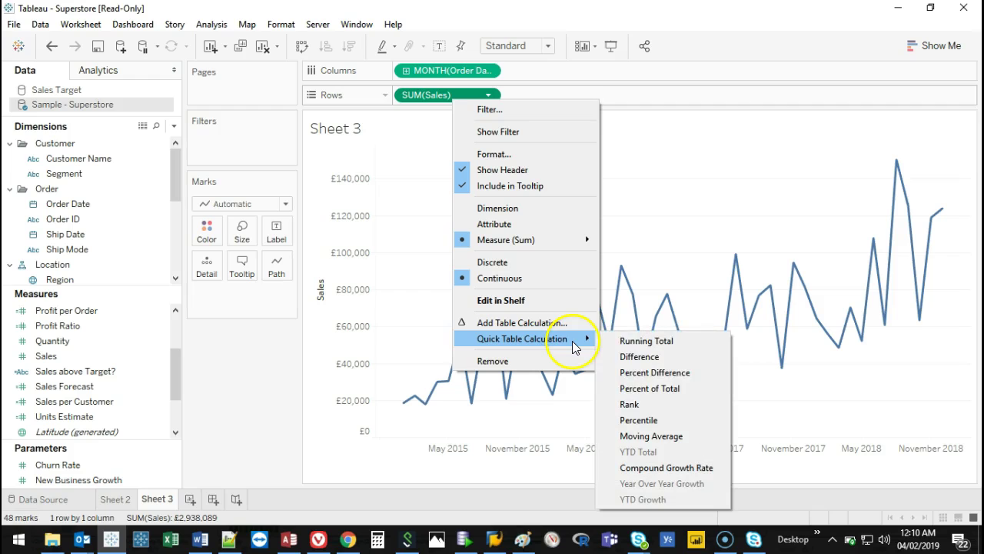
pyautogui.click(639, 356)
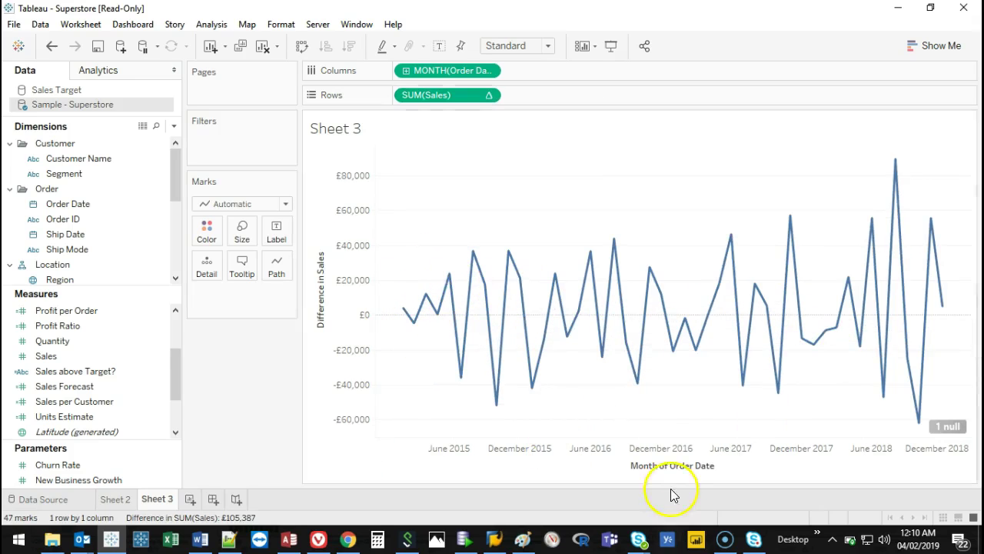
pyautogui.rightClick(449, 93)
pyautogui.moveTo(512, 376)
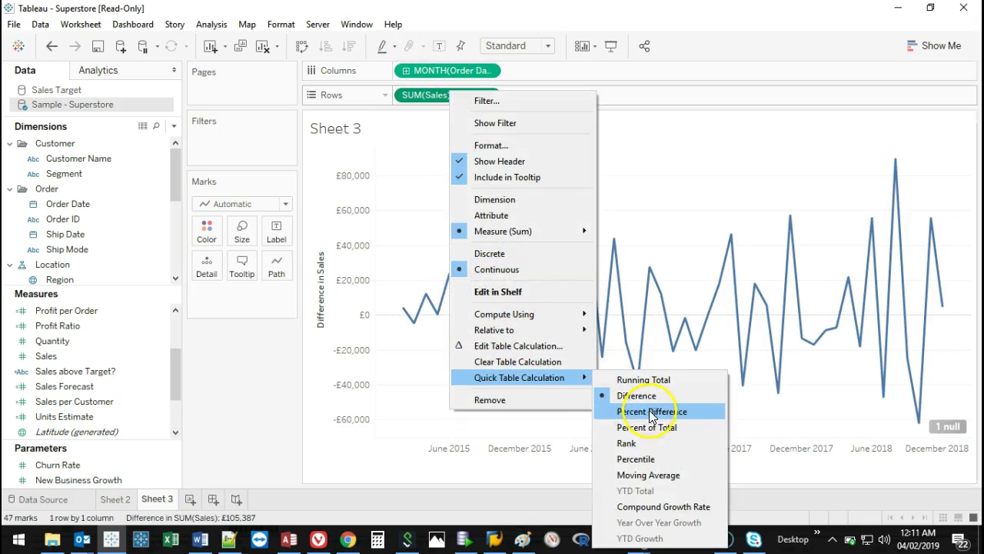
pyautogui.click(664, 477)
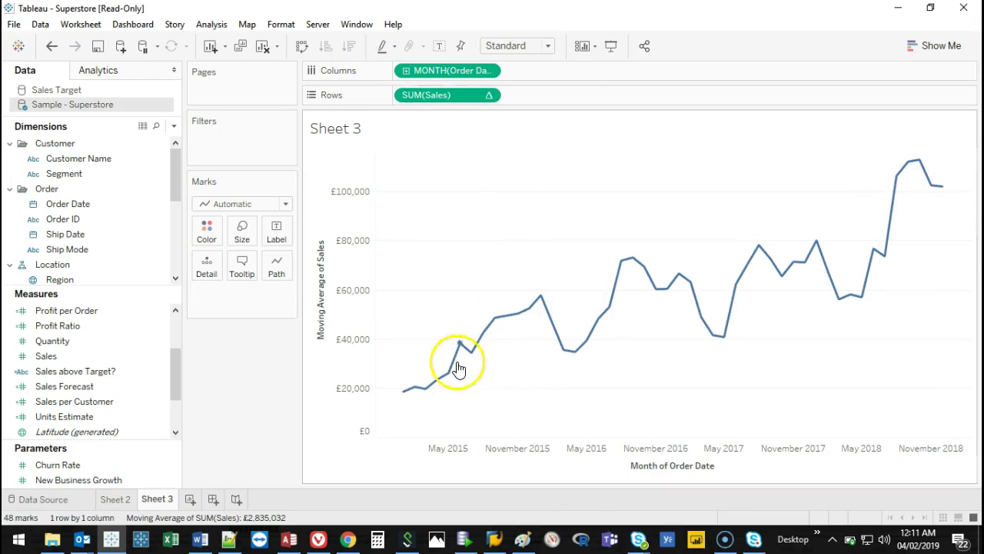
pyautogui.rightClick(459, 94)
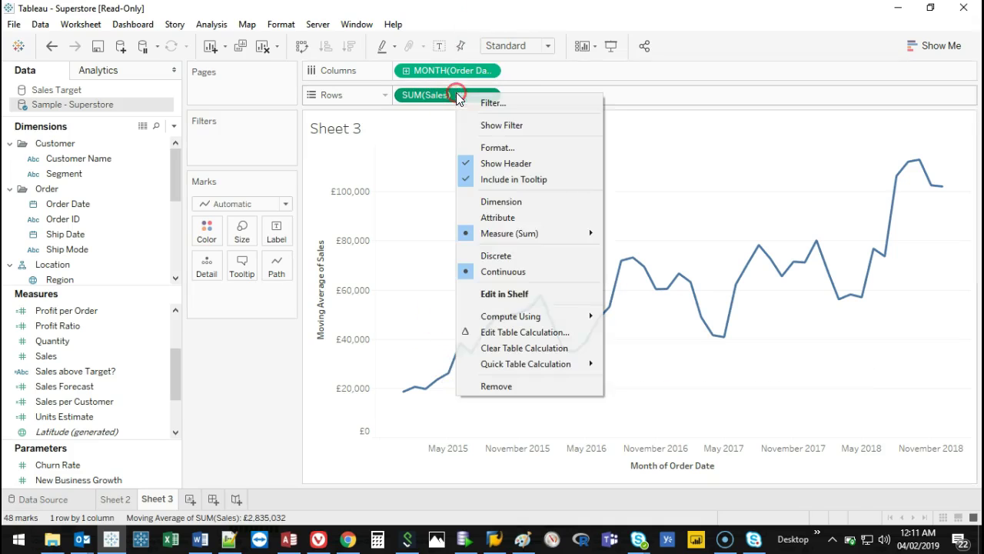
pyautogui.click(538, 351)
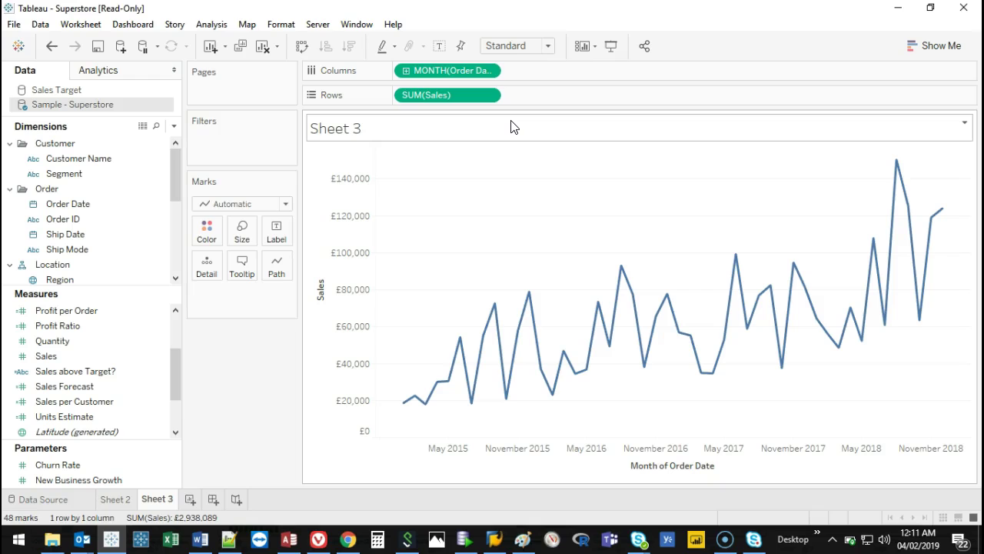
# Add a second Sales pill to Rows as a Moving Average quick table calculation.
pyautogui.moveTo(788, 321)
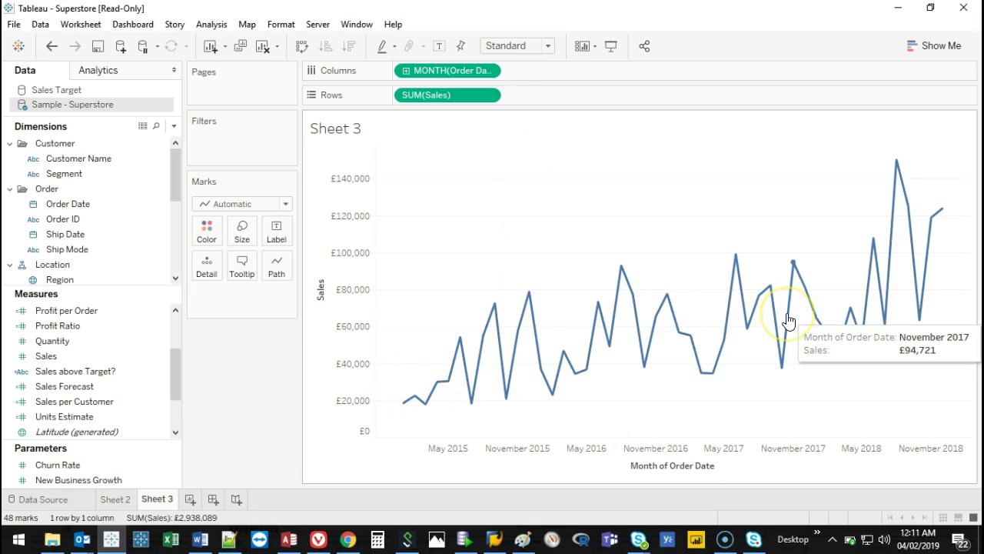
pyautogui.moveTo(67, 353); pyautogui.dragTo(564, 92)
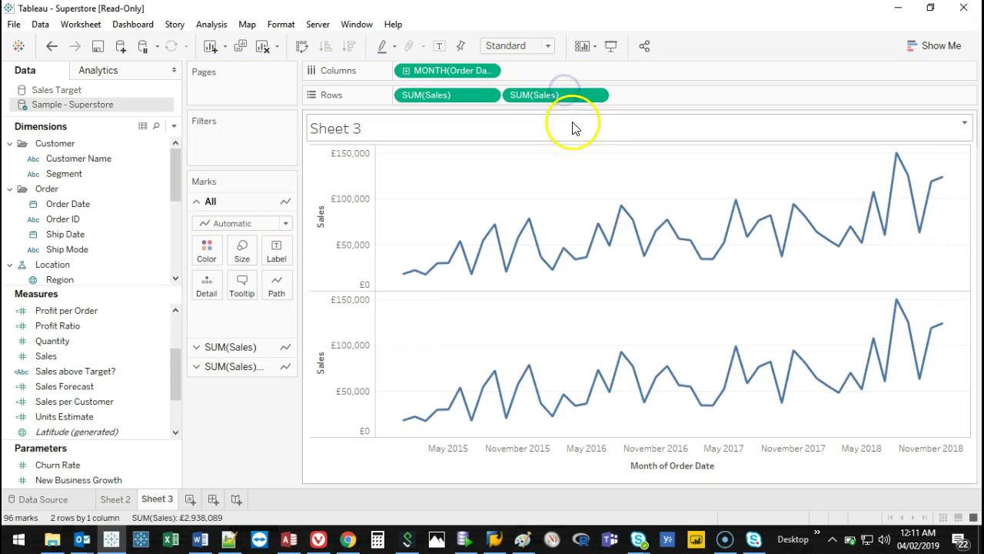
pyautogui.moveTo(668, 370)
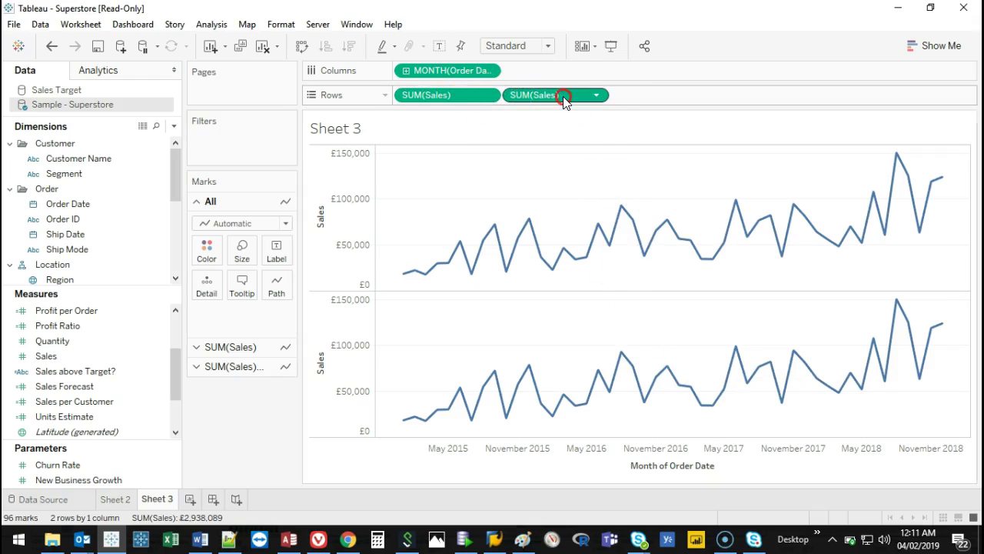
pyautogui.rightClick(563, 98)
pyautogui.click(646, 338)
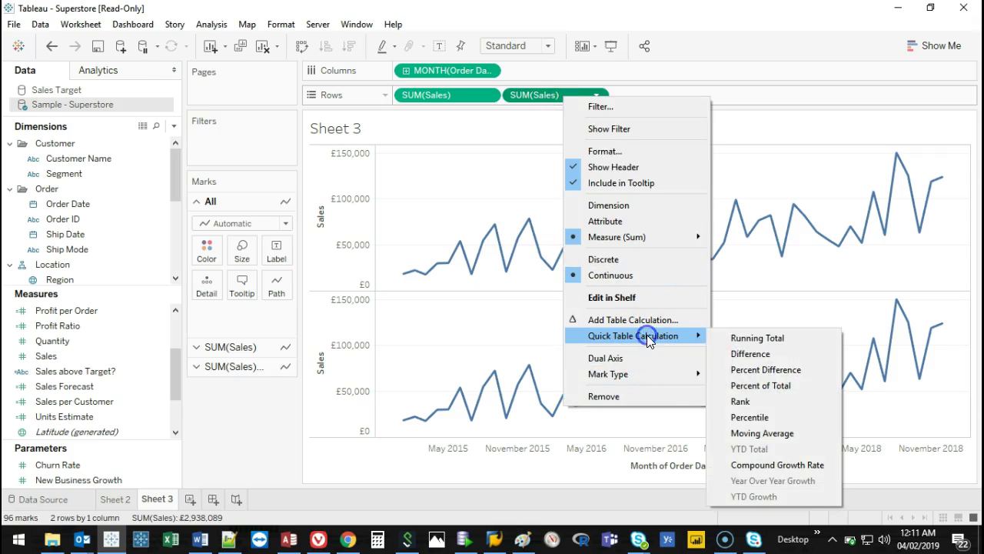
pyautogui.click(772, 432)
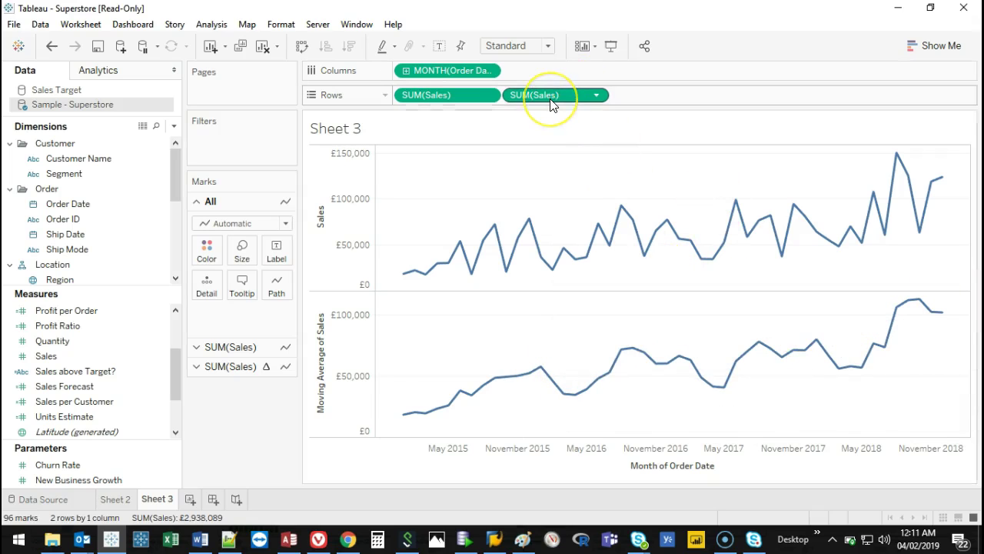
# Change Order Date from month to Week Number and sketch a red freehand line over the chart.
pyautogui.moveTo(550, 105)
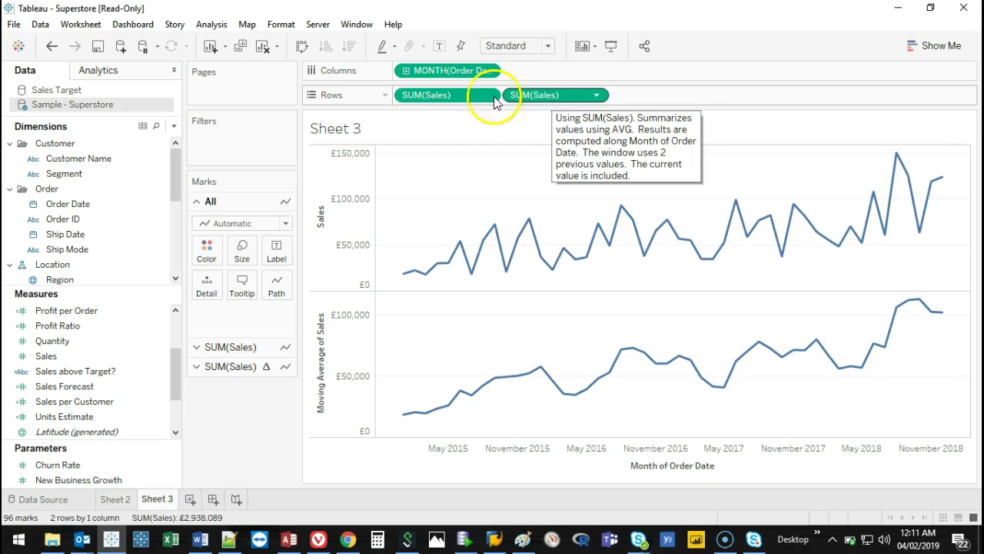
pyautogui.rightClick(436, 96)
pyautogui.rightClick(440, 71)
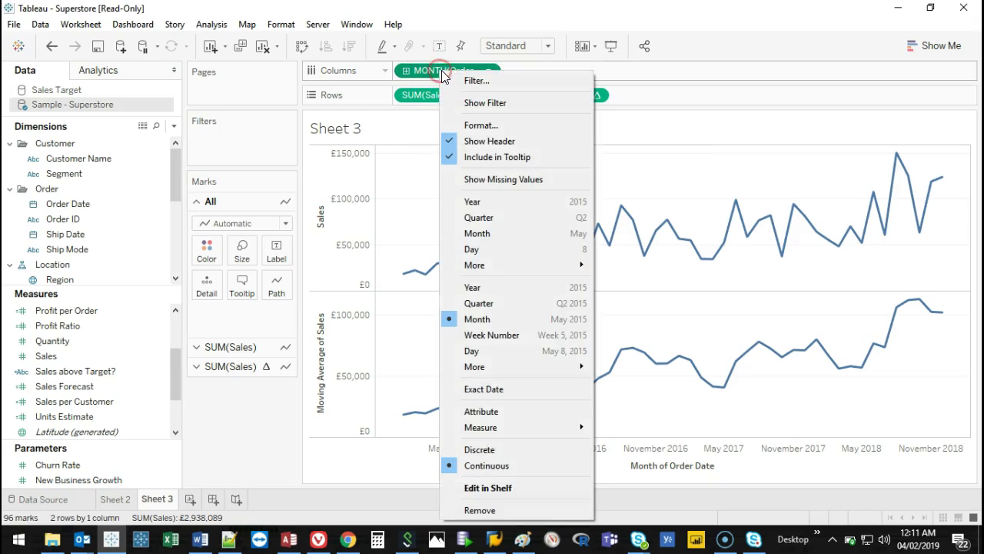
pyautogui.click(513, 336)
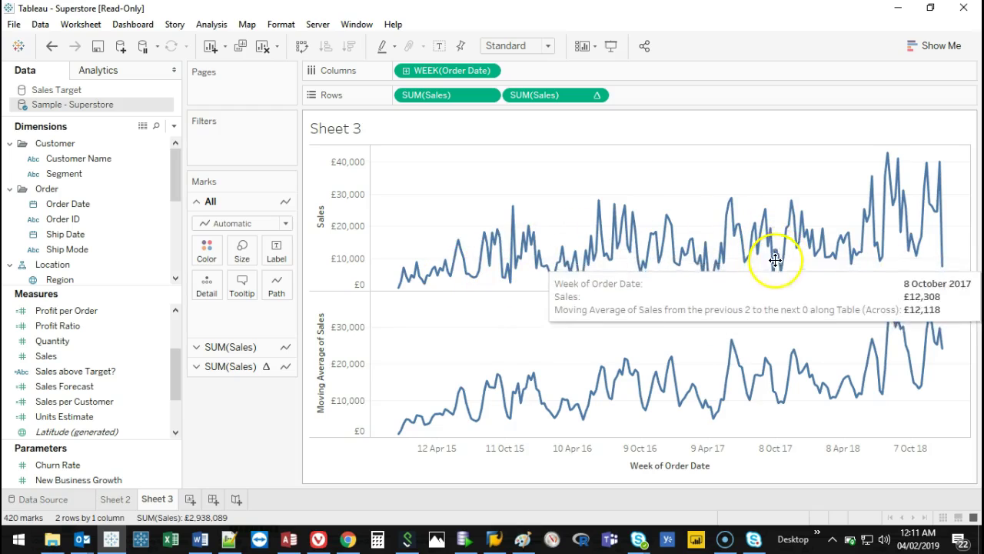
pyautogui.moveTo(406, 277); pyautogui.dragTo(480, 257)
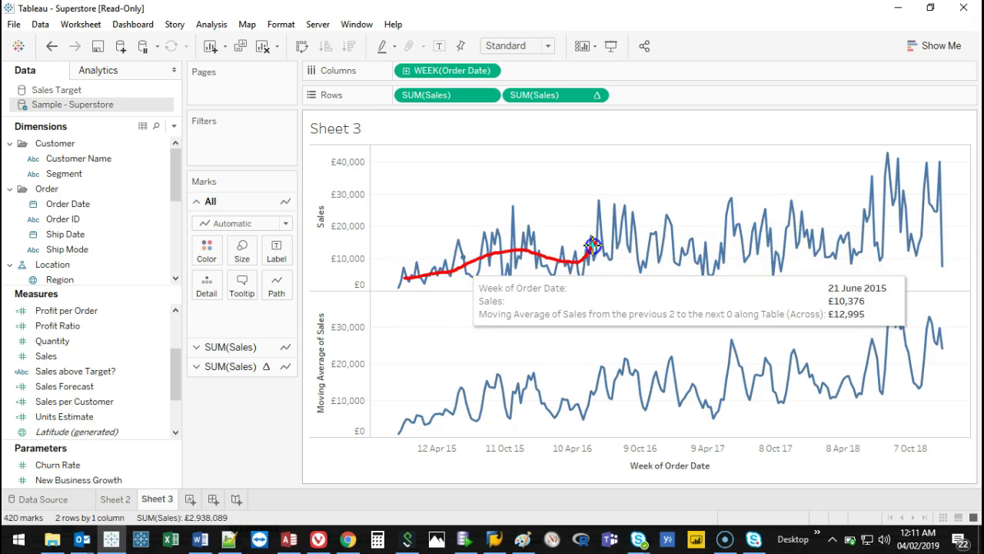
pyautogui.moveTo(729, 241)
pyautogui.mouseDown()
pyautogui.moveTo(826, 243)
pyautogui.moveTo(973, 187)
pyautogui.mouseUp()
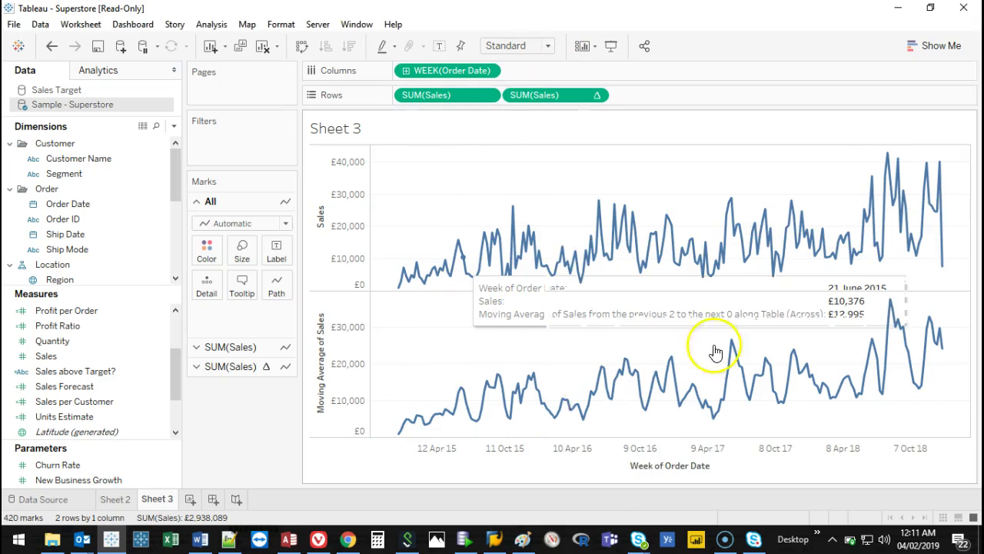
pyautogui.rightClick(544, 96)
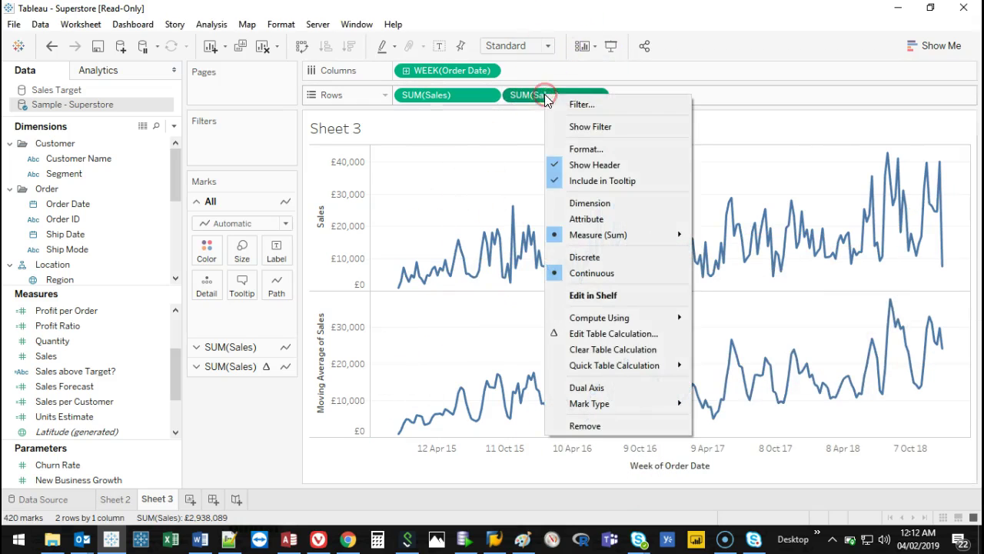
# Open the moving average's Table Calculation settings and its 'Average, prev 2' options.
pyautogui.click(619, 335)
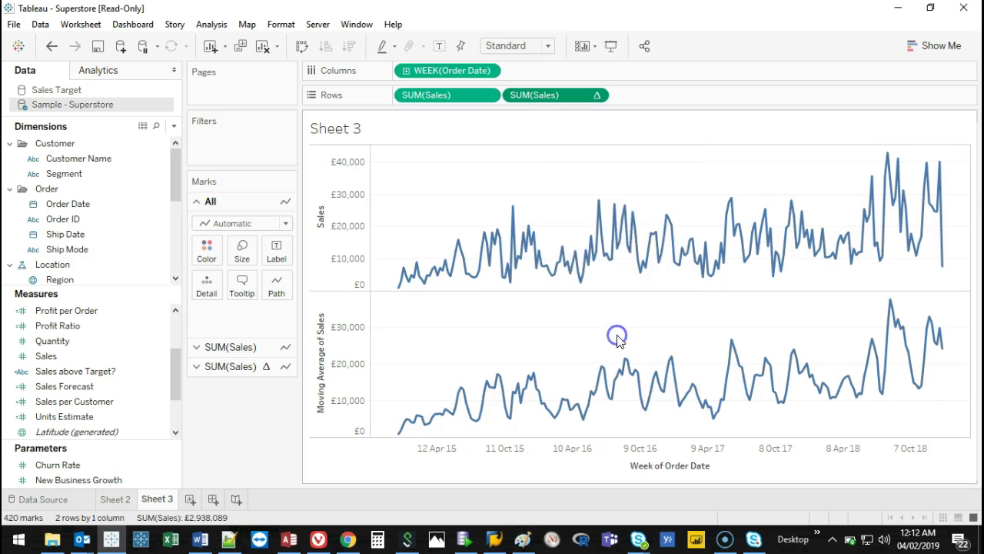
pyautogui.moveTo(169, 46); pyautogui.dragTo(237, 121)
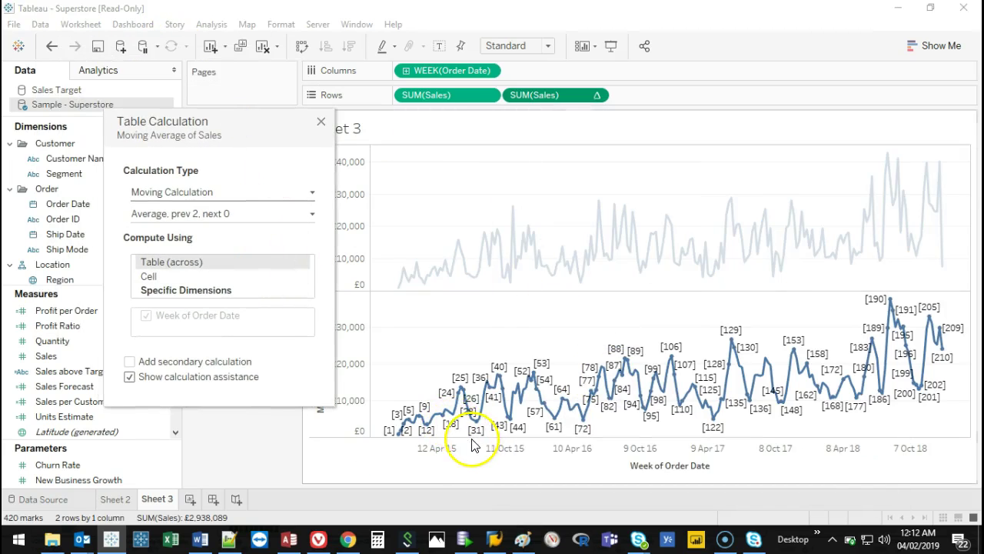
pyautogui.moveTo(442, 407)
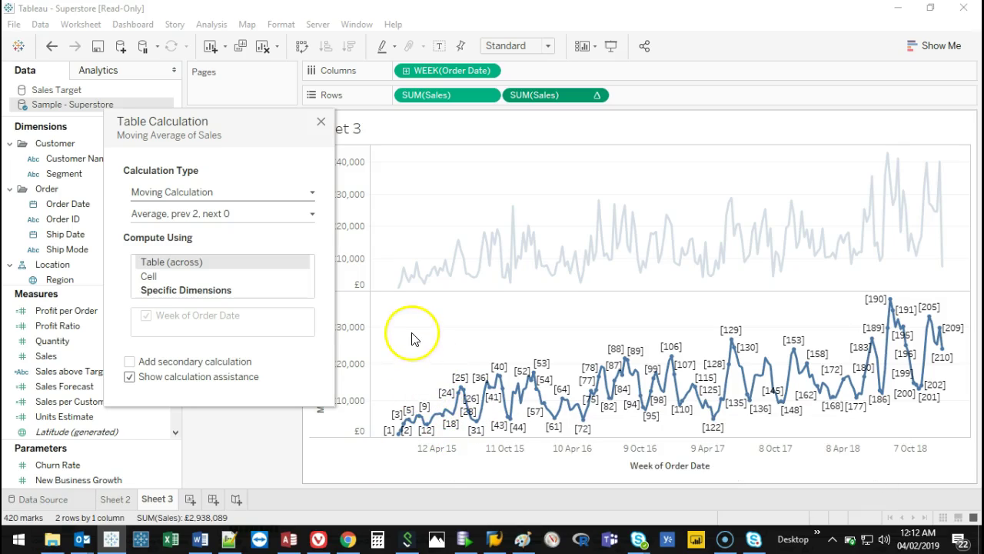
pyautogui.click(311, 214)
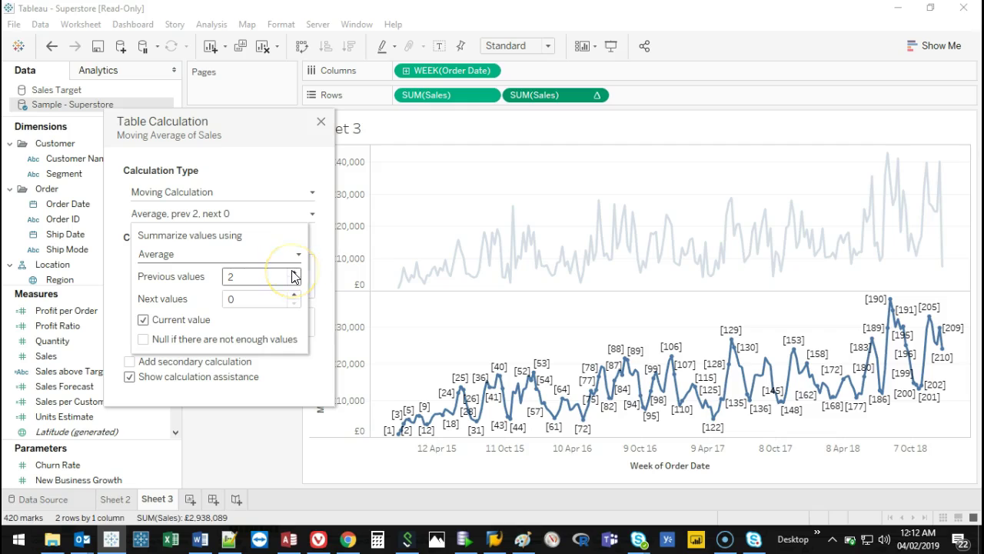
pyautogui.click(256, 215)
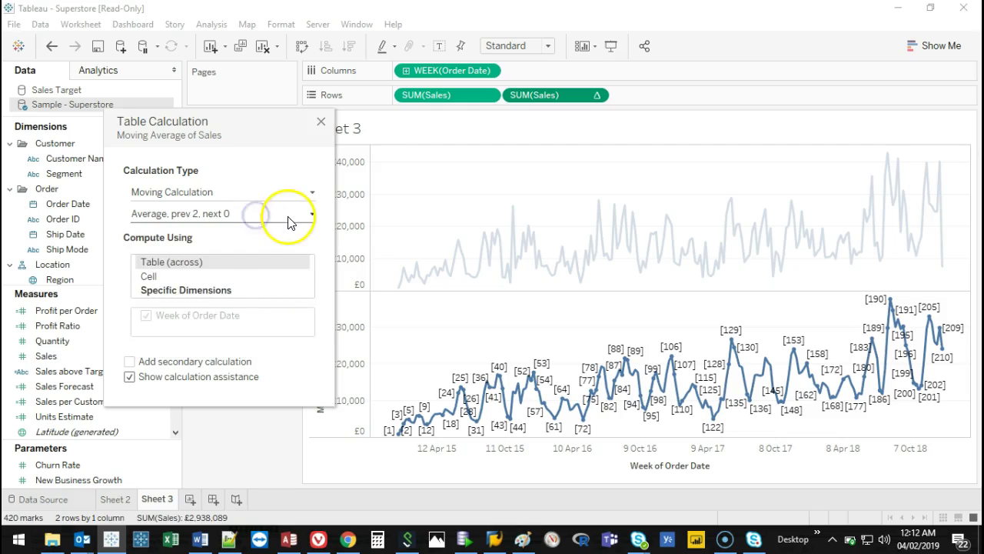
pyautogui.click(289, 217)
# Raise Previous values from 2 to 14 and close the Table Calculation settings.
pyautogui.click(295, 272)
pyautogui.click(294, 272)
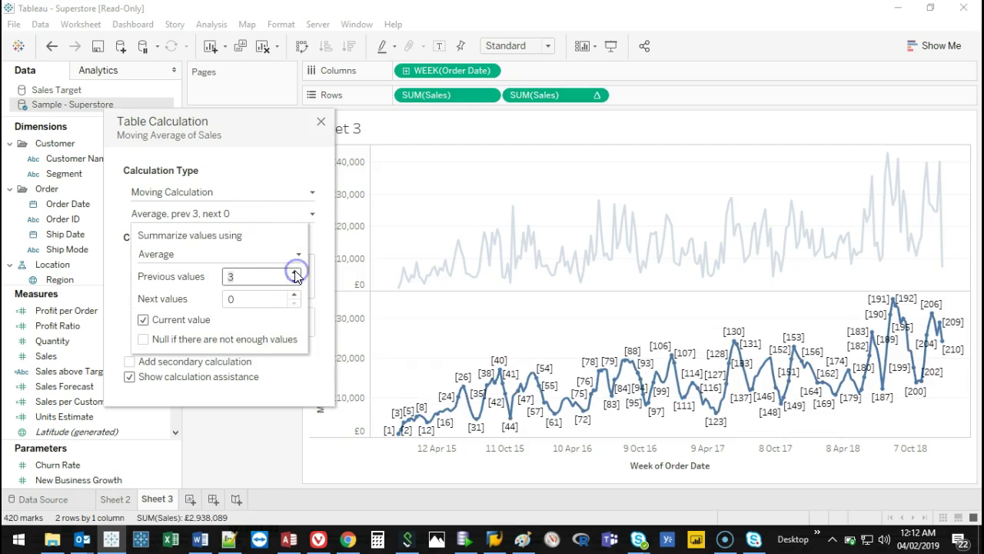
pyautogui.click(295, 272)
pyautogui.click(294, 272)
pyautogui.click(294, 273)
pyautogui.click(294, 272)
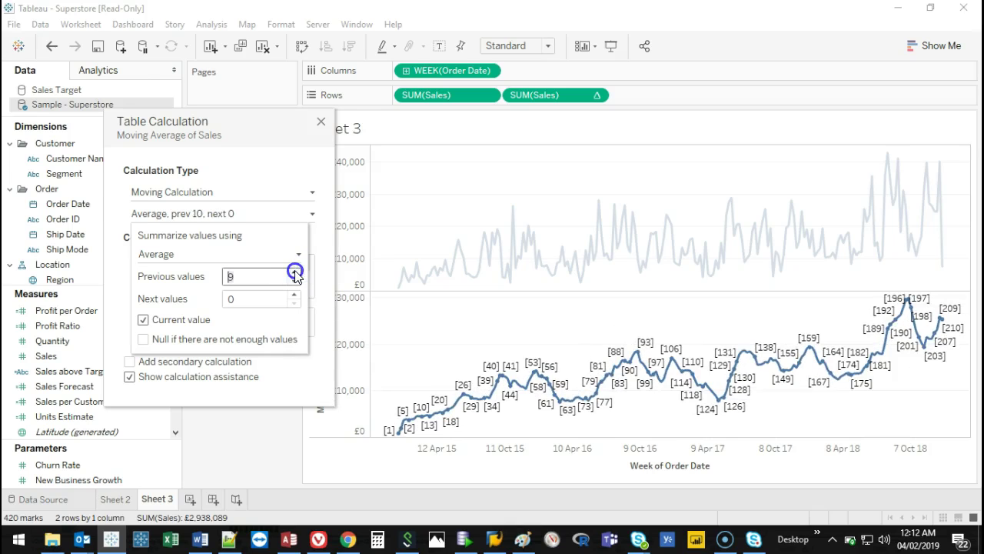
pyautogui.click(295, 272)
pyautogui.click(294, 272)
pyautogui.click(294, 273)
pyautogui.click(294, 272)
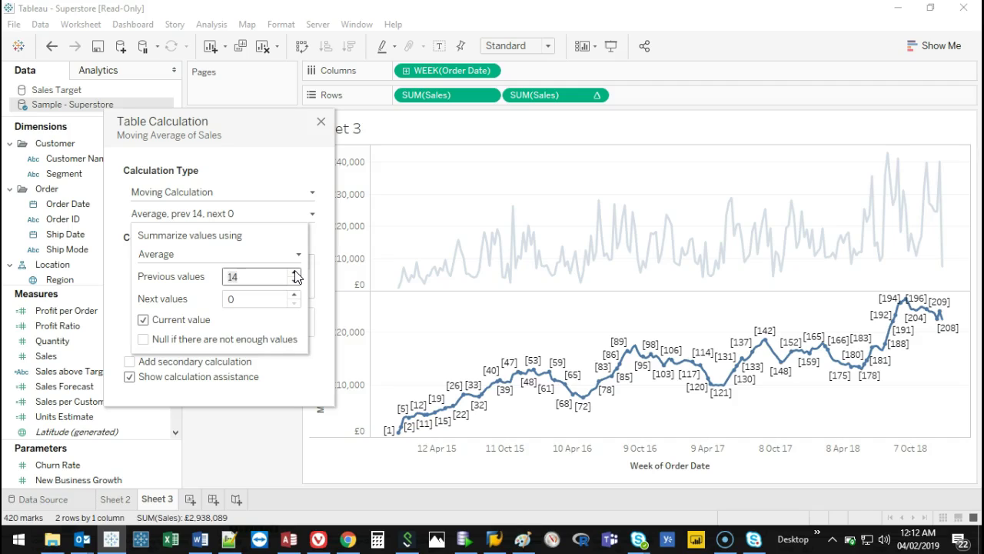
pyautogui.click(308, 382)
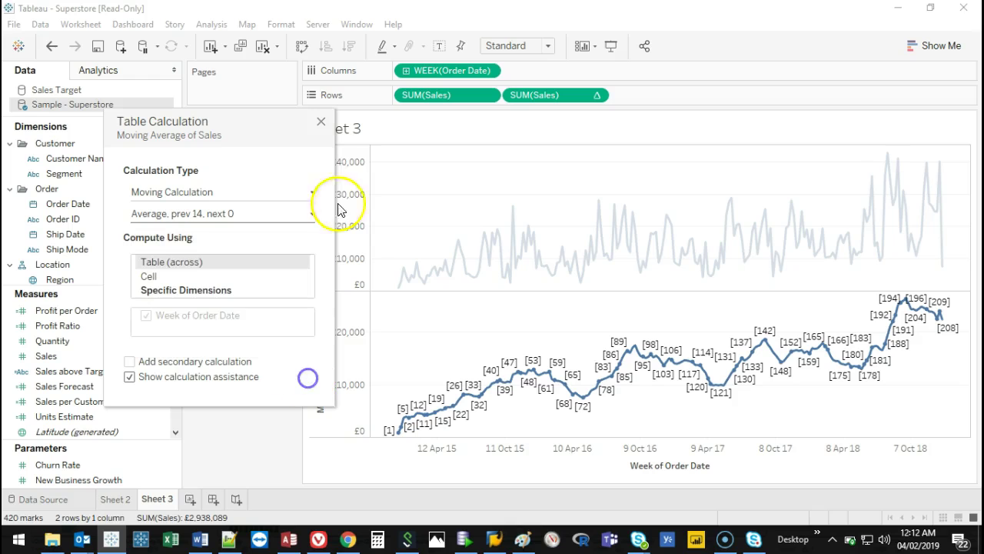
pyautogui.click(321, 122)
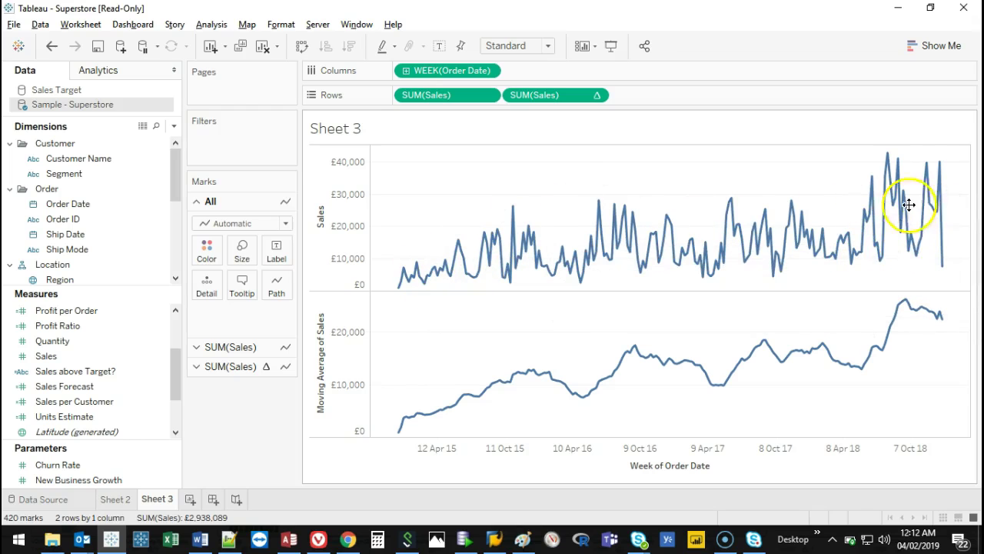
# Set the moving-average SUM(Sales) pill to Dual Axis so both lines share one chart.
pyautogui.moveTo(958, 163)
pyautogui.mouseDown()
pyautogui.moveTo(617, 156)
pyautogui.moveTo(961, 182)
pyautogui.mouseUp()
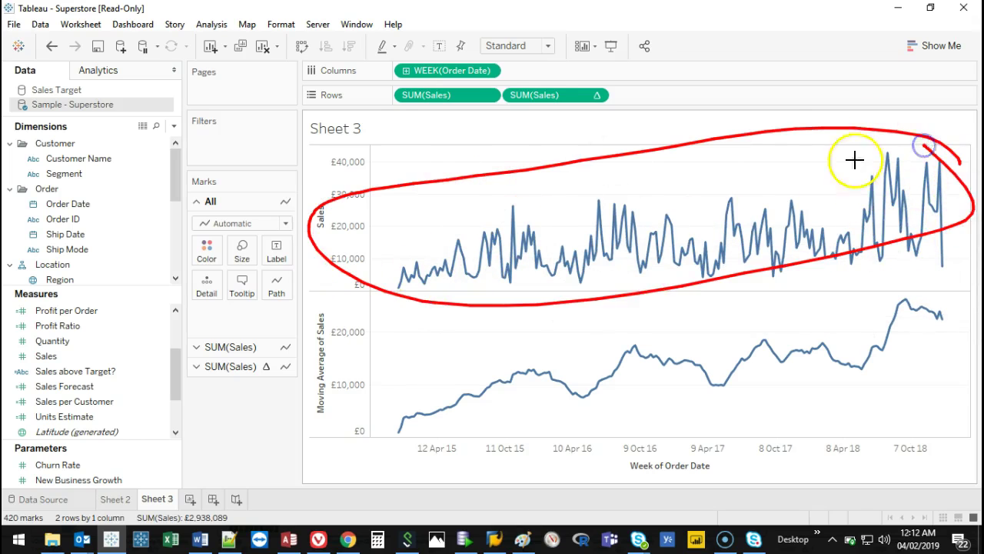
pyautogui.press('Escape')
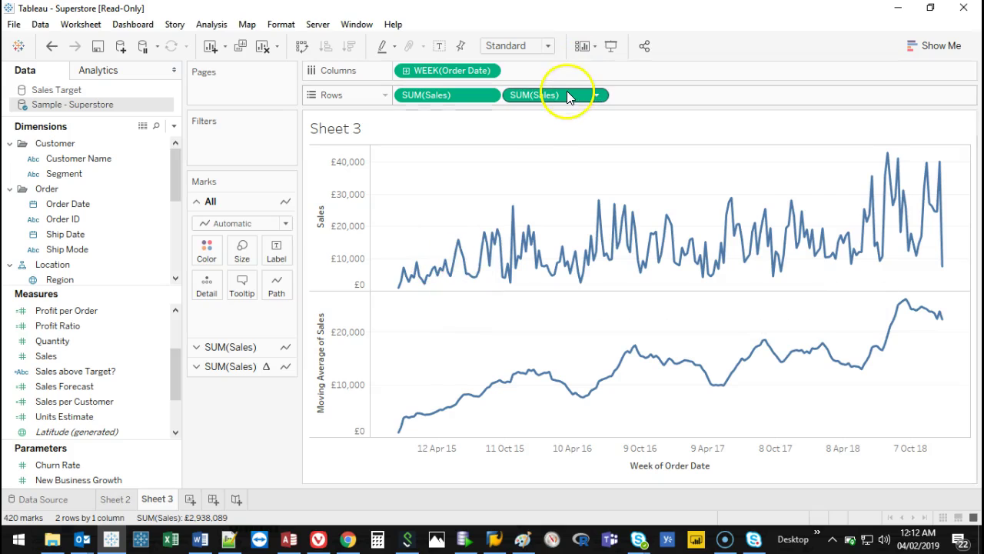
pyautogui.moveTo(568, 97)
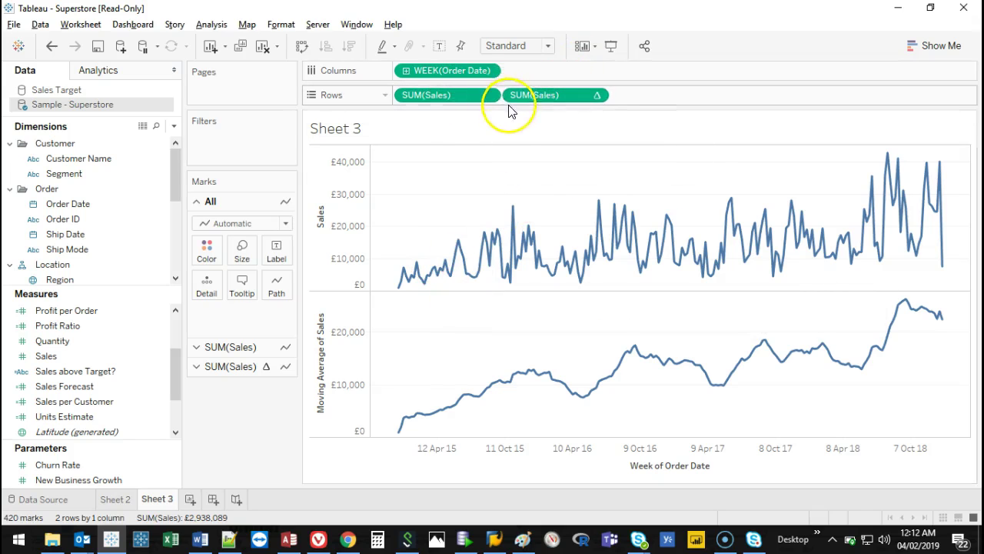
pyautogui.moveTo(636, 84); pyautogui.dragTo(613, 82)
pyautogui.moveTo(395, 78)
pyautogui.mouseDown()
pyautogui.moveTo(404, 109)
pyautogui.moveTo(657, 102)
pyautogui.mouseUp()
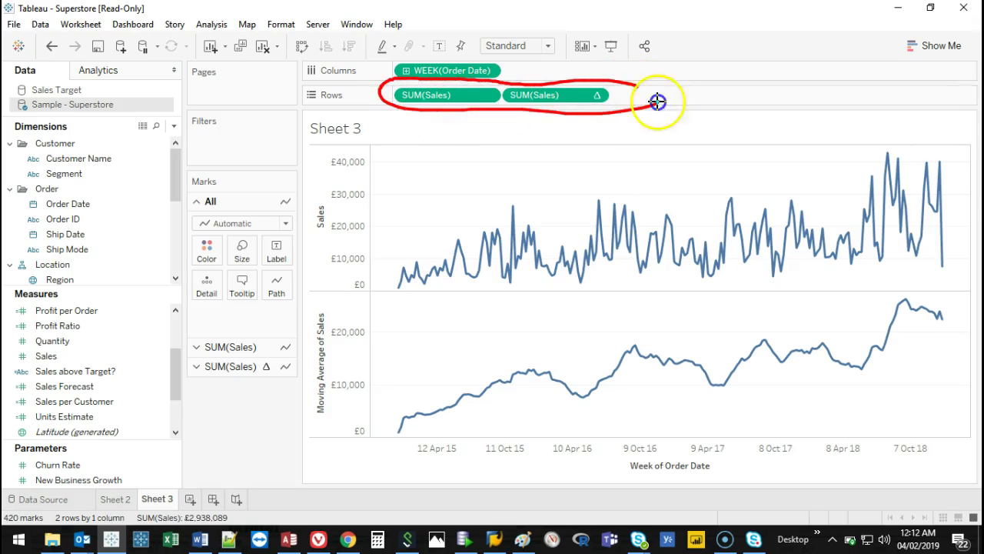
pyautogui.press('Escape')
pyautogui.rightClick(537, 95)
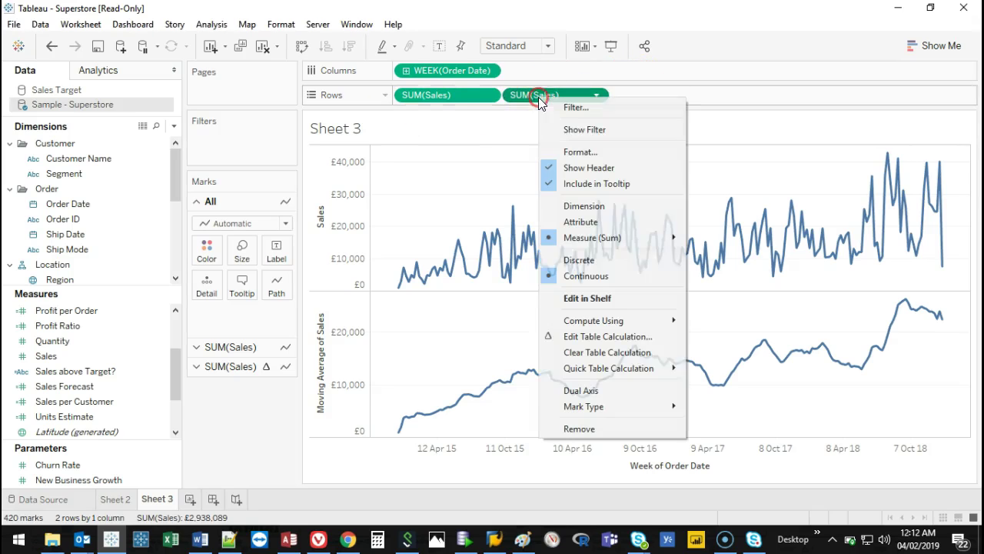
pyautogui.click(608, 388)
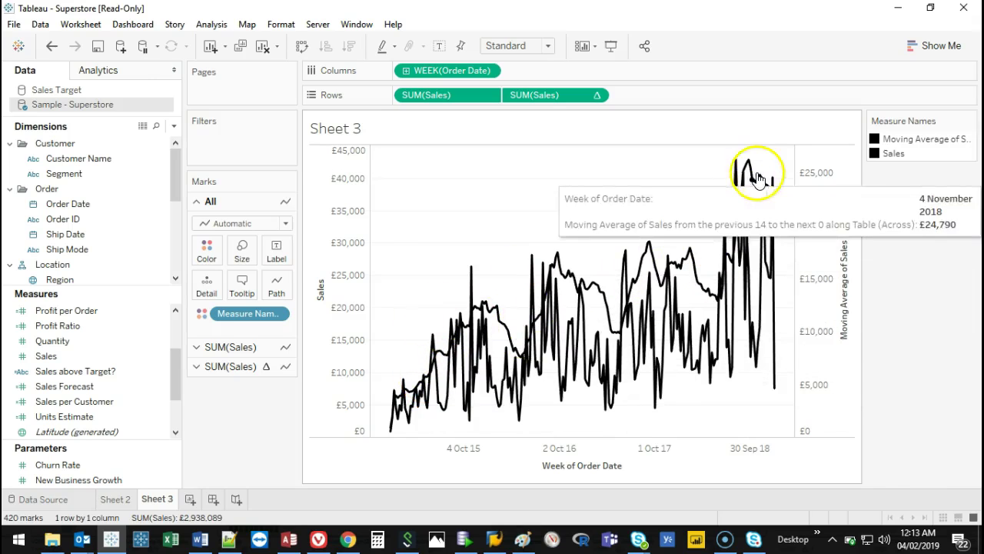
# Try several palettes on the Measure Names colours, then apply Tableau Classic 10 blue and orange.
pyautogui.doubleClick(934, 158)
pyautogui.click(382, 164)
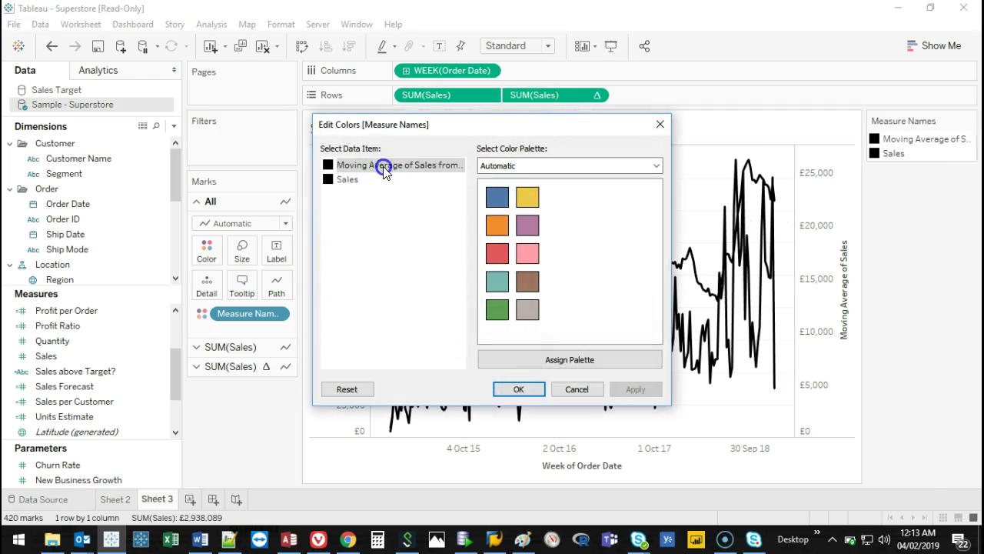
pyautogui.click(538, 164)
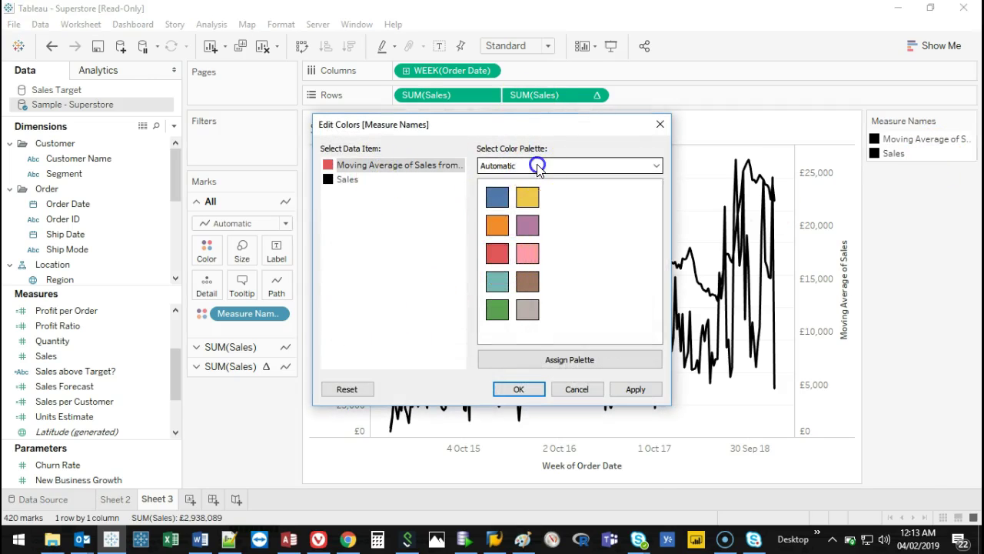
pyautogui.click(538, 264)
pyautogui.click(548, 166)
pyautogui.click(542, 203)
pyautogui.click(560, 165)
pyautogui.click(551, 347)
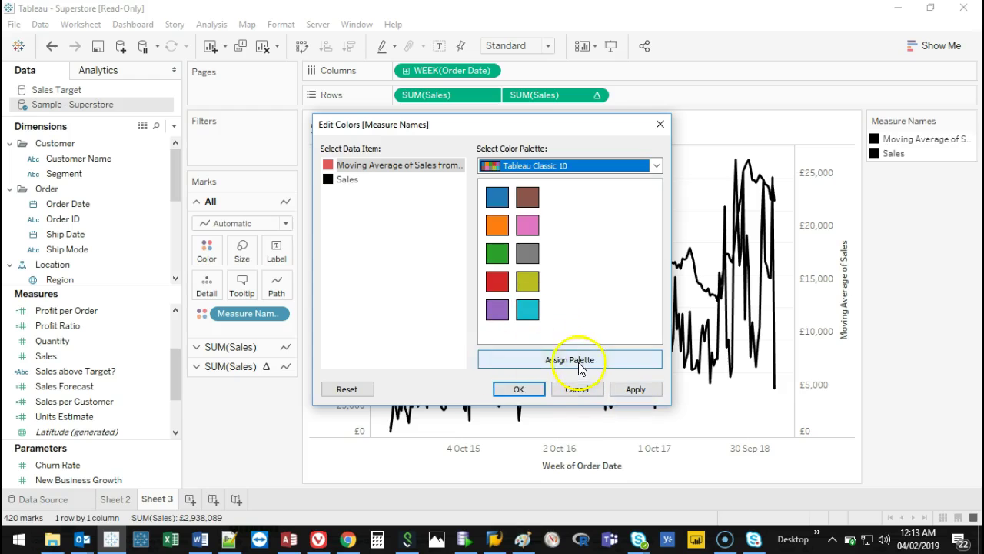
pyautogui.click(552, 359)
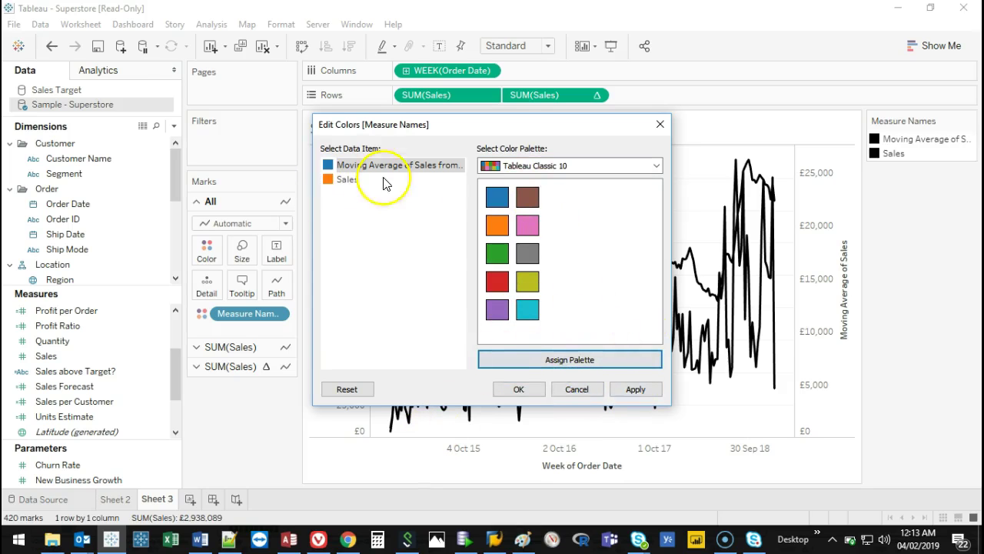
pyautogui.moveTo(575, 123); pyautogui.dragTo(333, 112)
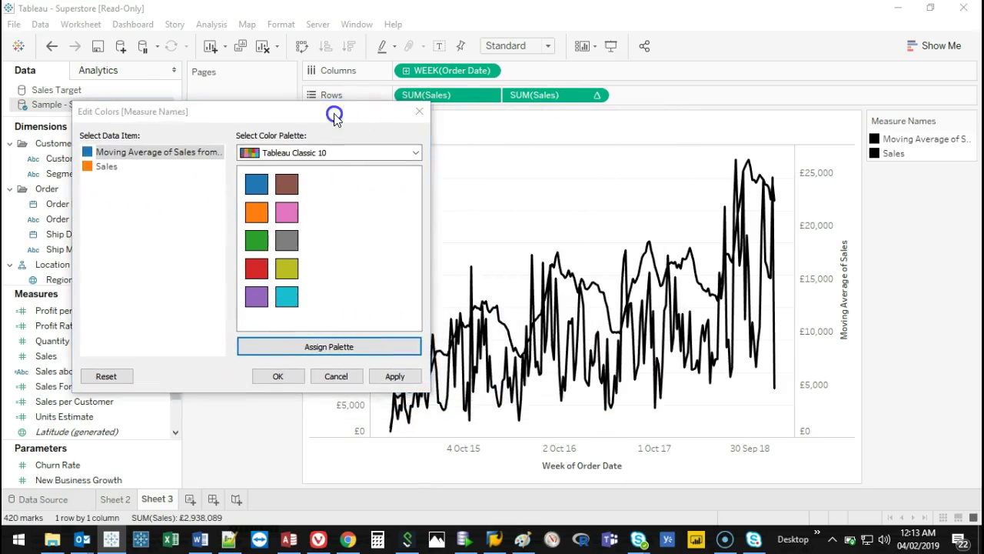
pyautogui.click(396, 377)
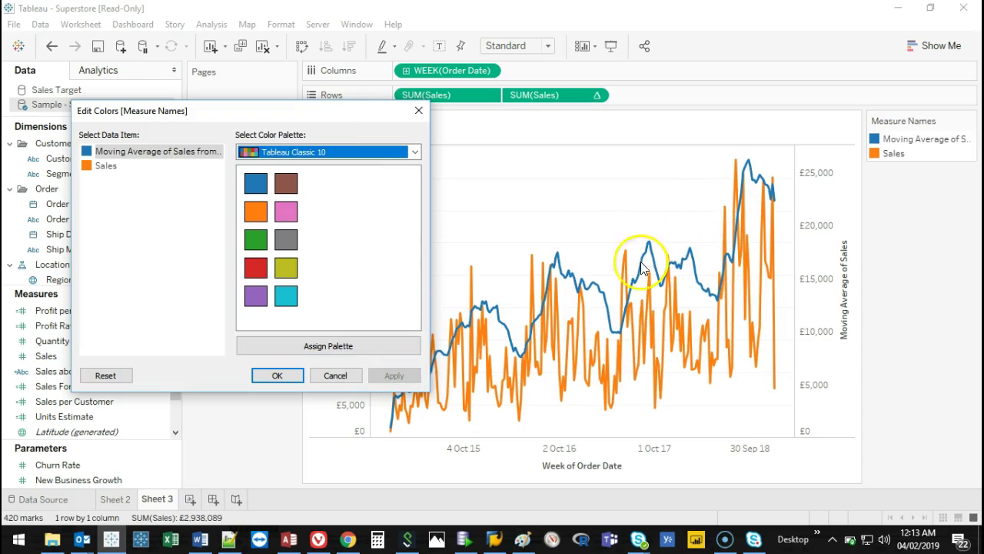
# Switch to Tableau 20, colour Moving Average red and Sales dark grey, and confirm.
pyautogui.click(329, 152)
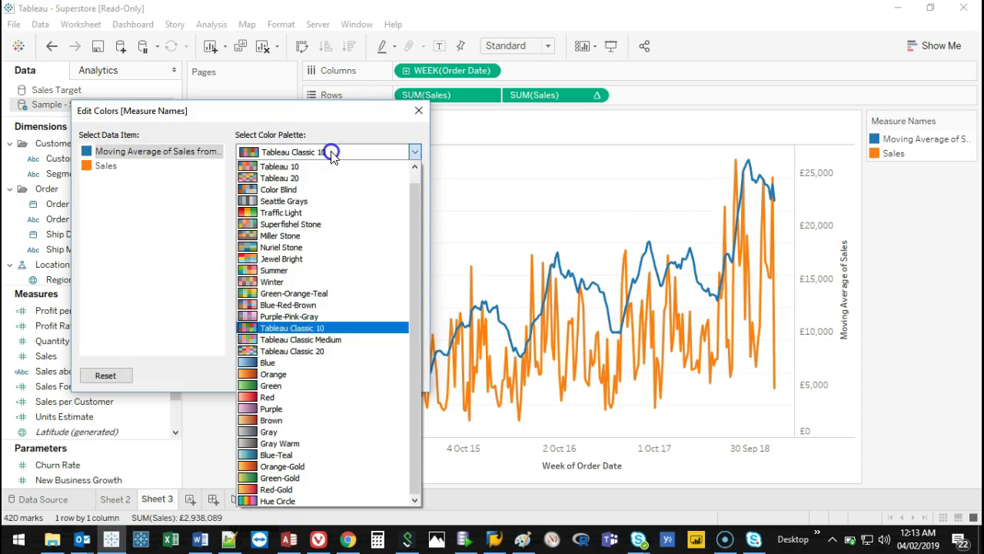
pyautogui.click(307, 176)
pyautogui.click(305, 152)
pyautogui.click(304, 151)
pyautogui.click(121, 152)
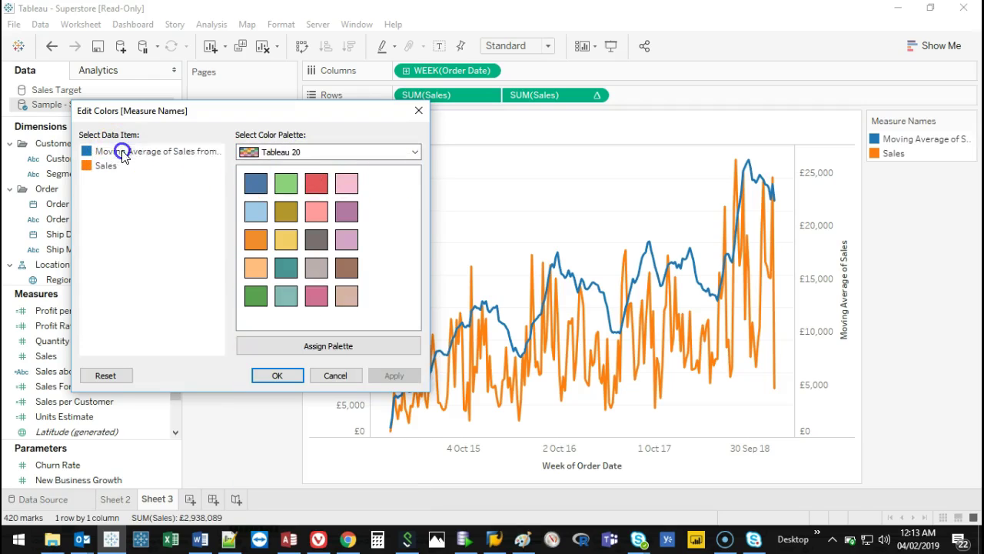
pyautogui.click(317, 182)
pyautogui.click(100, 167)
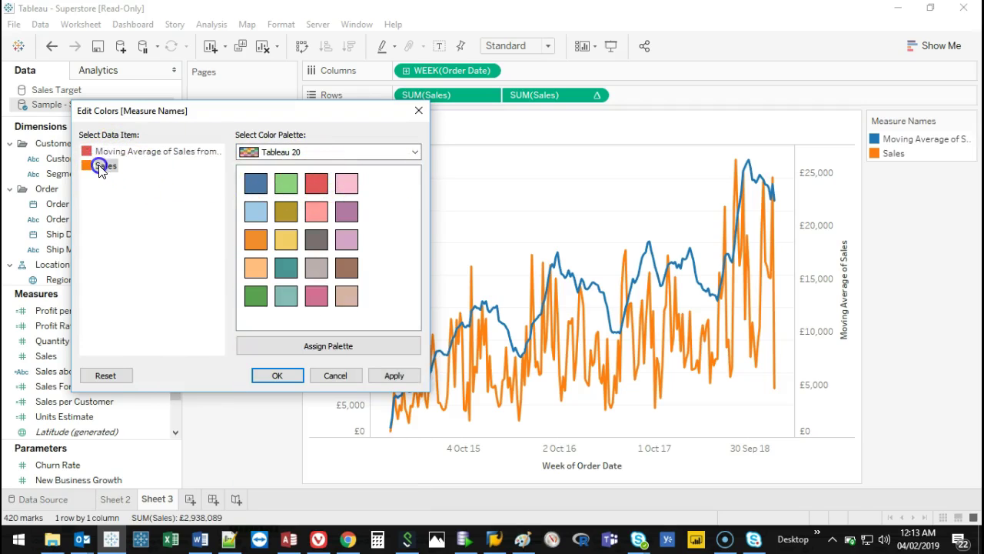
pyautogui.click(136, 211)
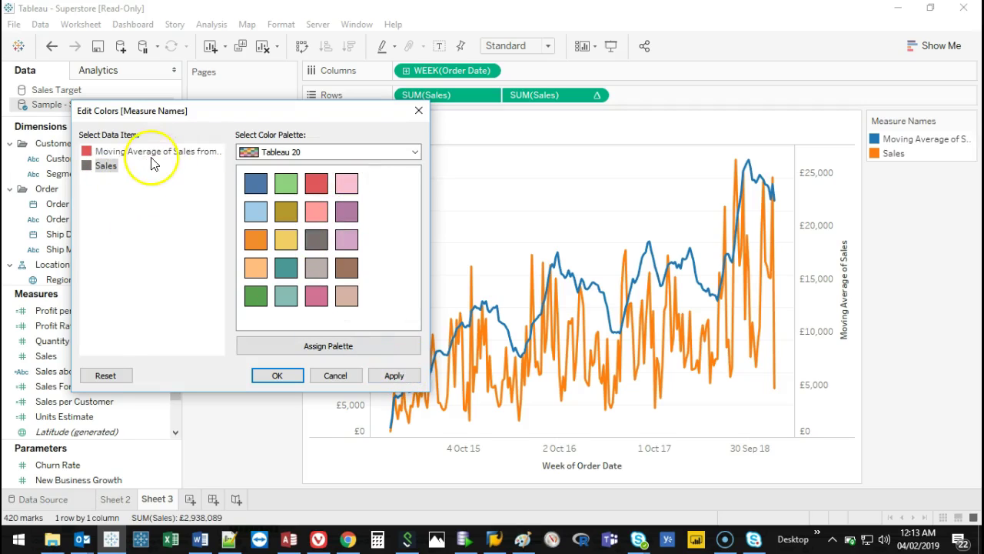
pyautogui.click(392, 374)
pyautogui.click(277, 375)
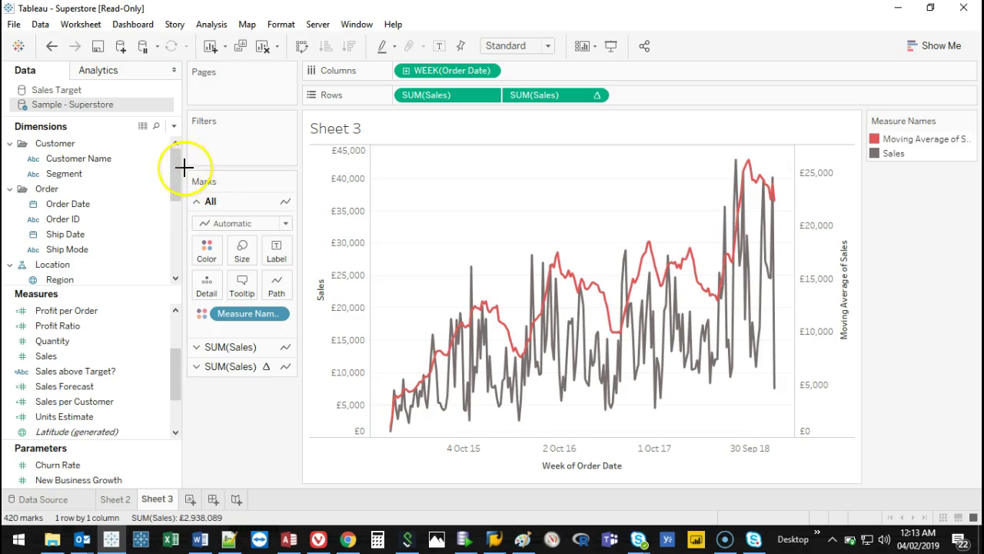
# Lower the SUM(Sales) line's colour opacity to about 40% on its marks card.
pyautogui.moveTo(185, 167); pyautogui.dragTo(305, 265)
pyautogui.moveTo(215, 389)
pyautogui.mouseDown()
pyautogui.moveTo(168, 277)
pyautogui.moveTo(187, 169)
pyautogui.mouseUp()
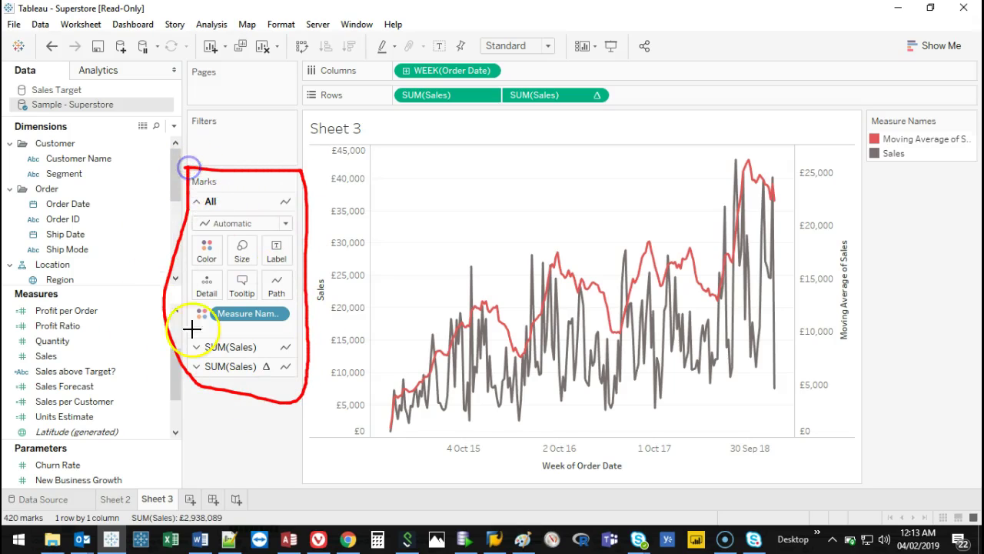
pyautogui.press('Escape')
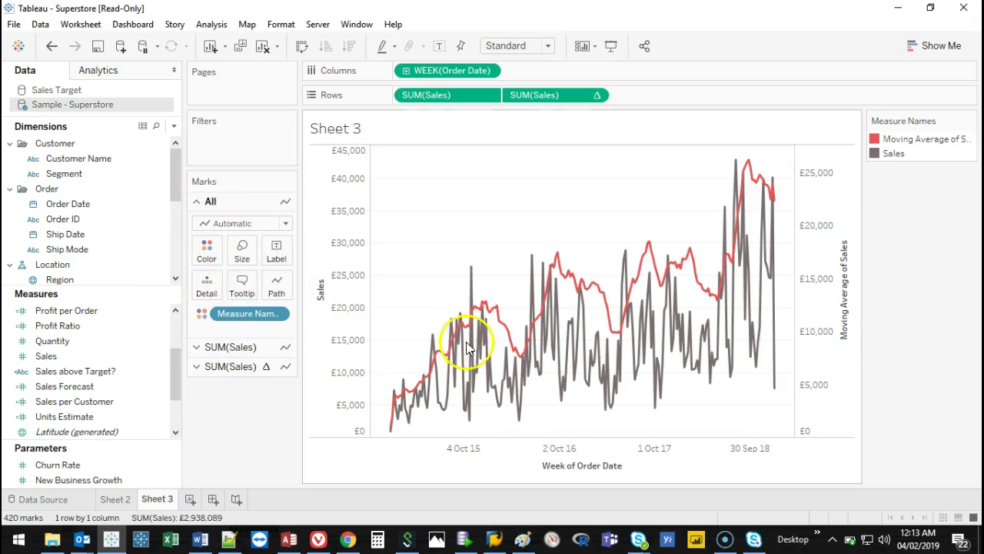
pyautogui.click(222, 202)
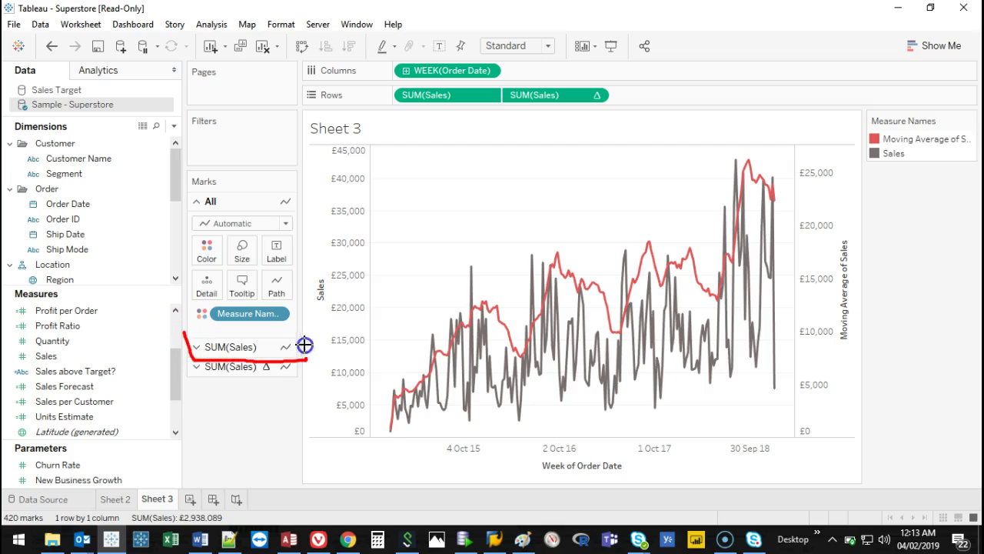
pyautogui.press('Escape')
pyautogui.click(231, 346)
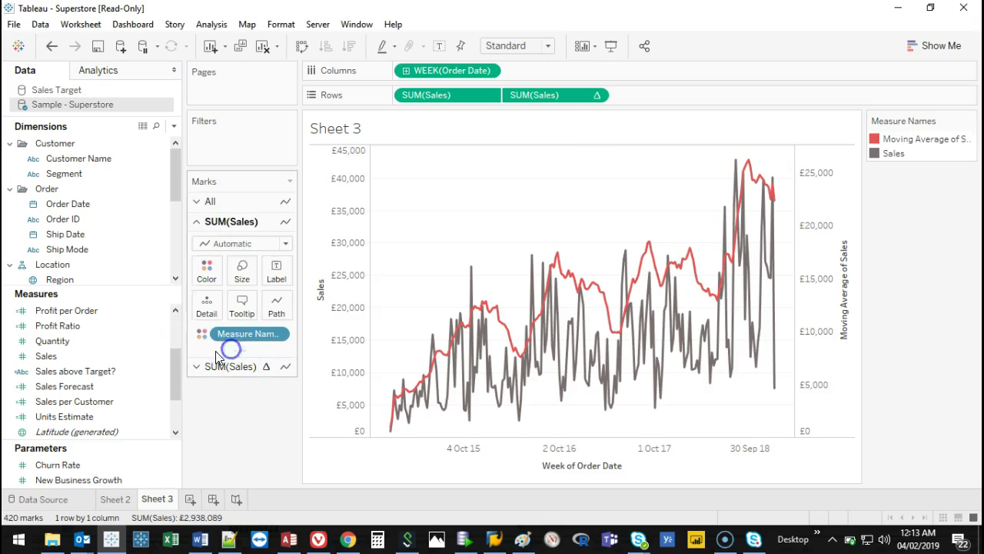
pyautogui.click(206, 269)
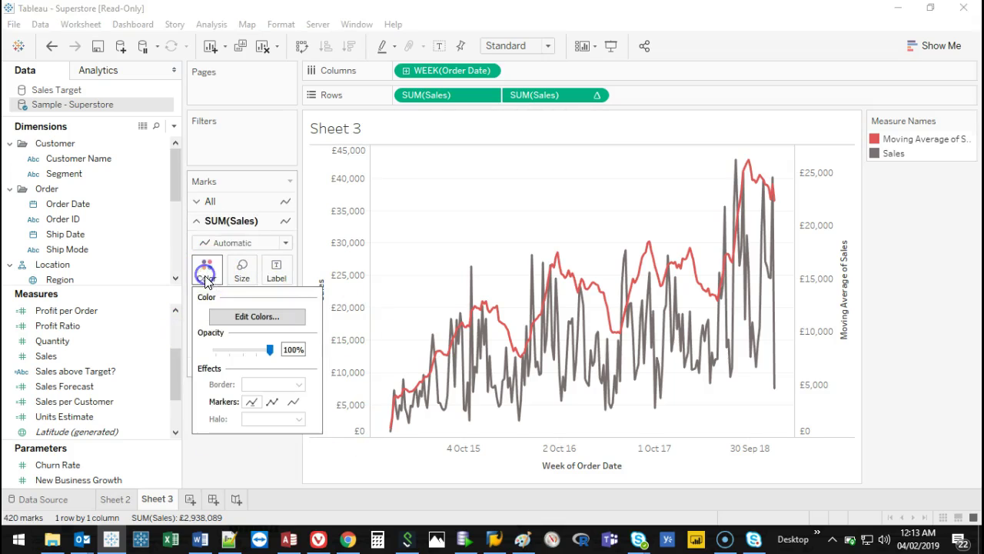
pyautogui.click(230, 353)
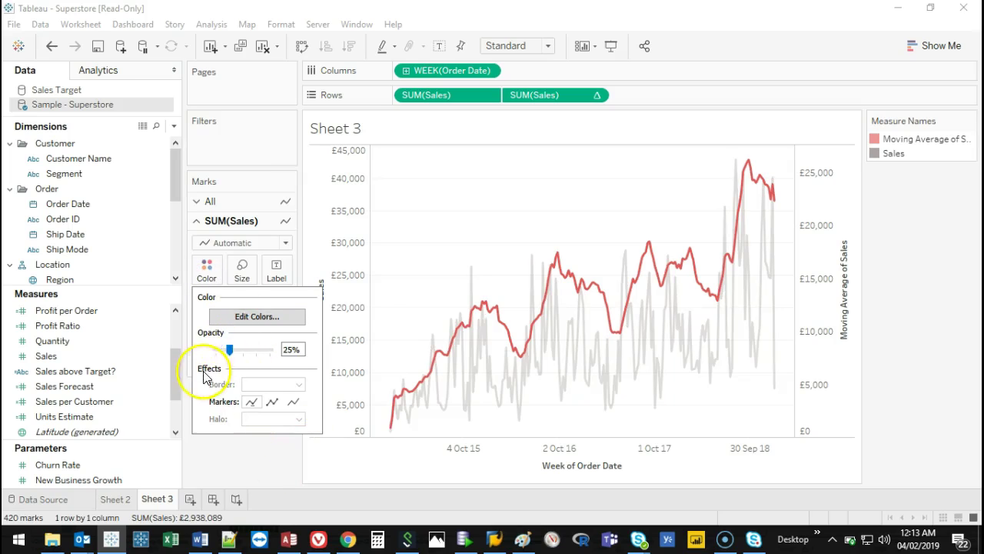
pyautogui.click(241, 353)
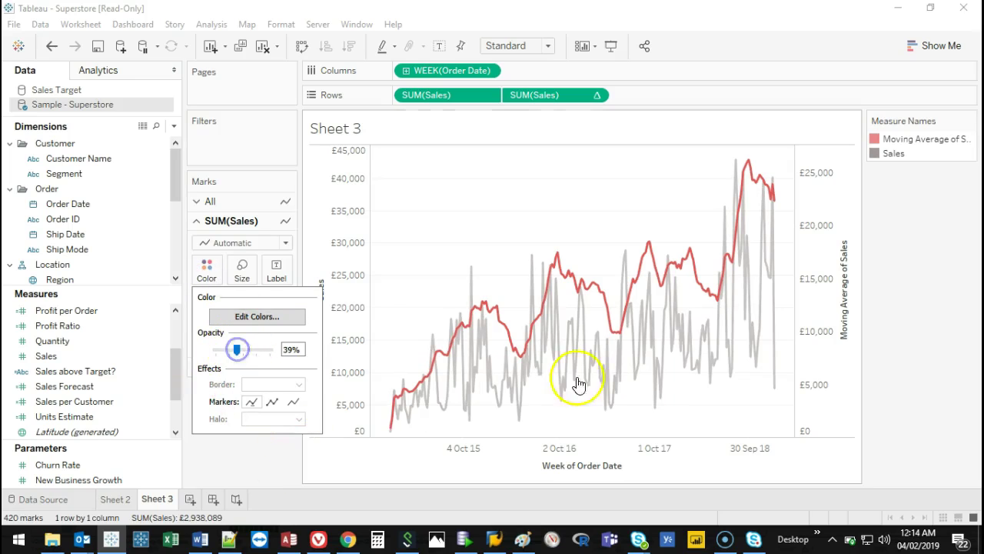
pyautogui.click(251, 465)
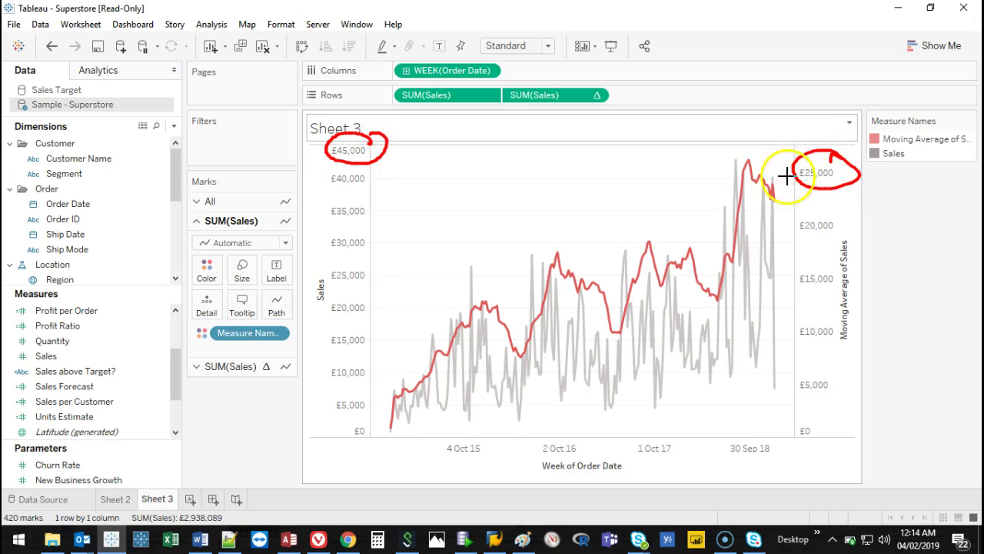
# Synchronize the right-hand Moving Average axis with the Sales axis.
pyautogui.moveTo(801, 176)
pyautogui.mouseDown()
pyautogui.moveTo(482, 195)
pyautogui.moveTo(345, 187)
pyautogui.mouseUp()
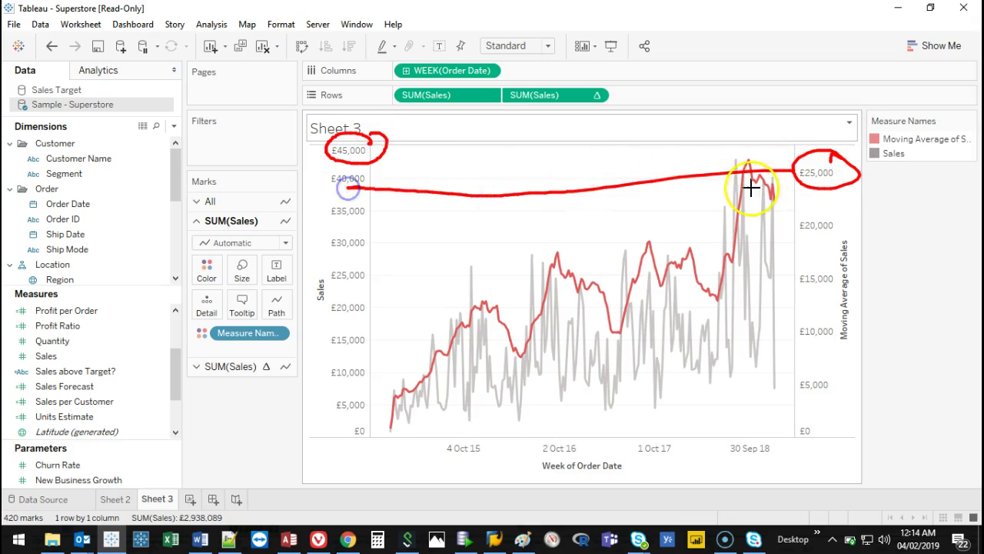
pyautogui.press('Escape')
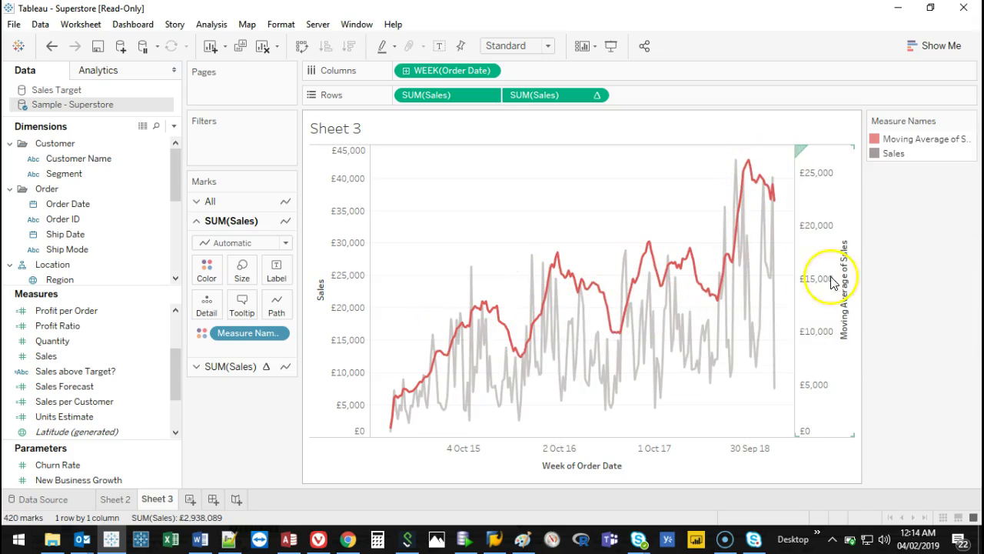
pyautogui.rightClick(819, 224)
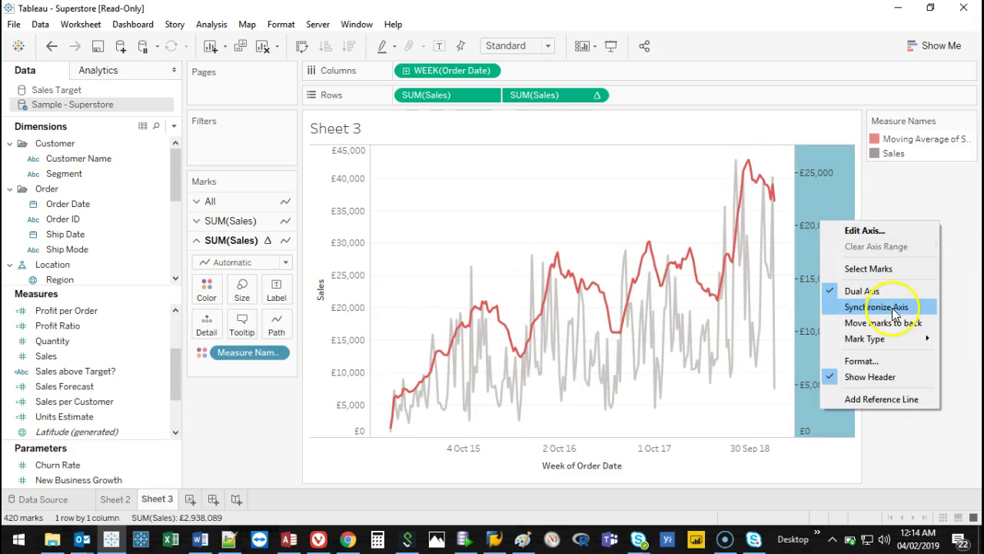
pyautogui.click(891, 307)
pyautogui.click(547, 210)
pyautogui.click(584, 171)
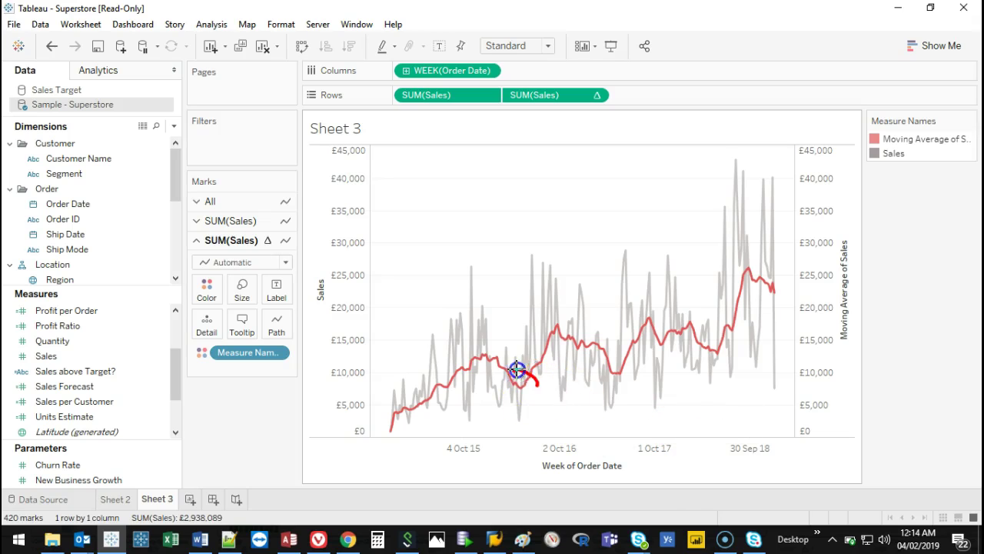
# Add a new blank worksheet, Sheet 4.
pyautogui.rightClick(714, 333)
pyautogui.click(470, 206)
pyautogui.click(190, 499)
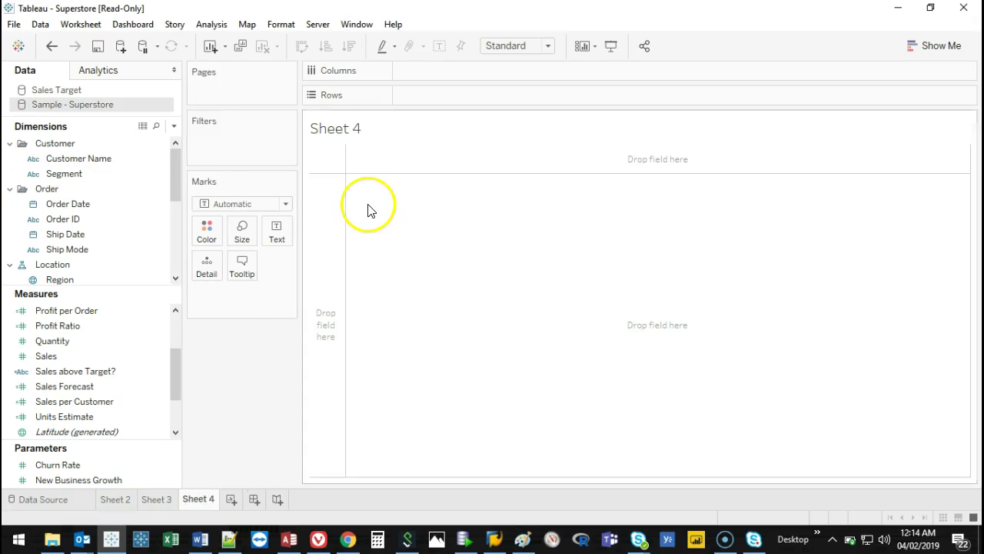
# Plot total Sales split by Category and turn it into a pie chart with Show Me.
pyautogui.click(936, 52)
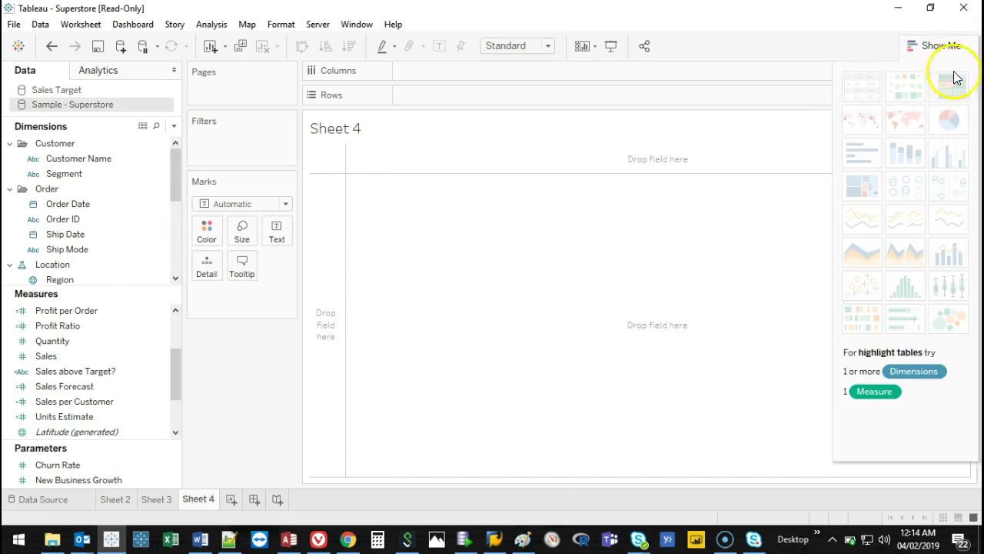
pyautogui.click(941, 46)
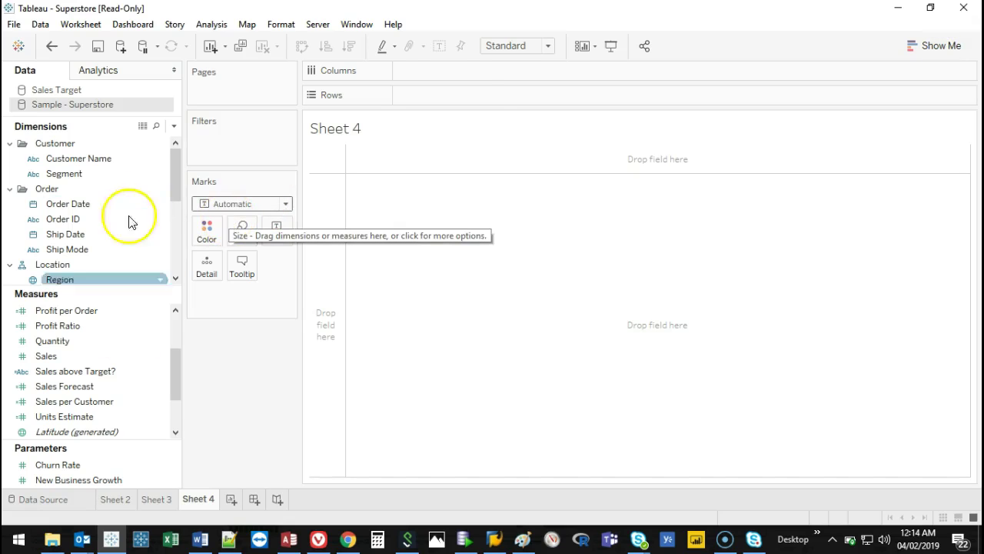
pyautogui.click(91, 360)
pyautogui.doubleClick(83, 355)
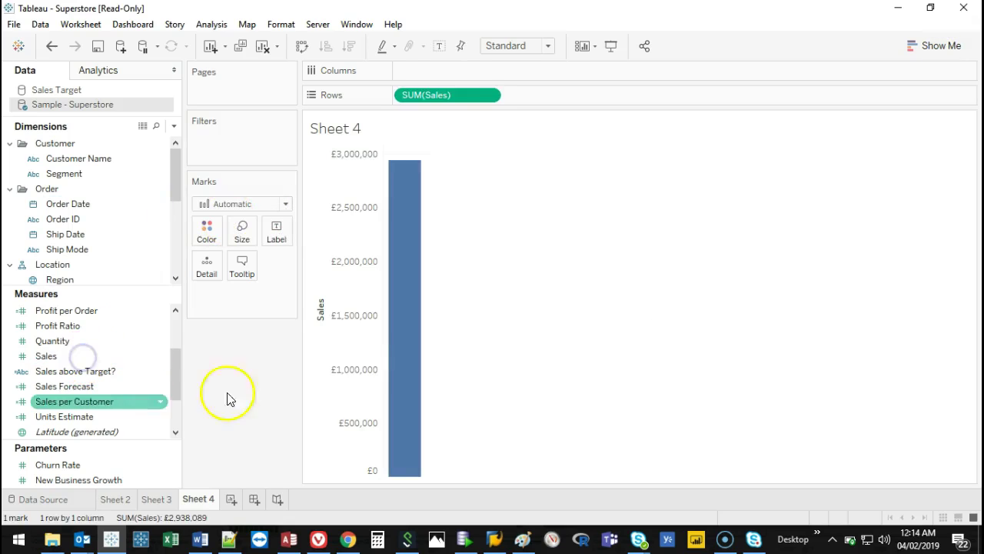
pyautogui.moveTo(174, 158); pyautogui.dragTo(160, 228)
pyautogui.doubleClick(73, 204)
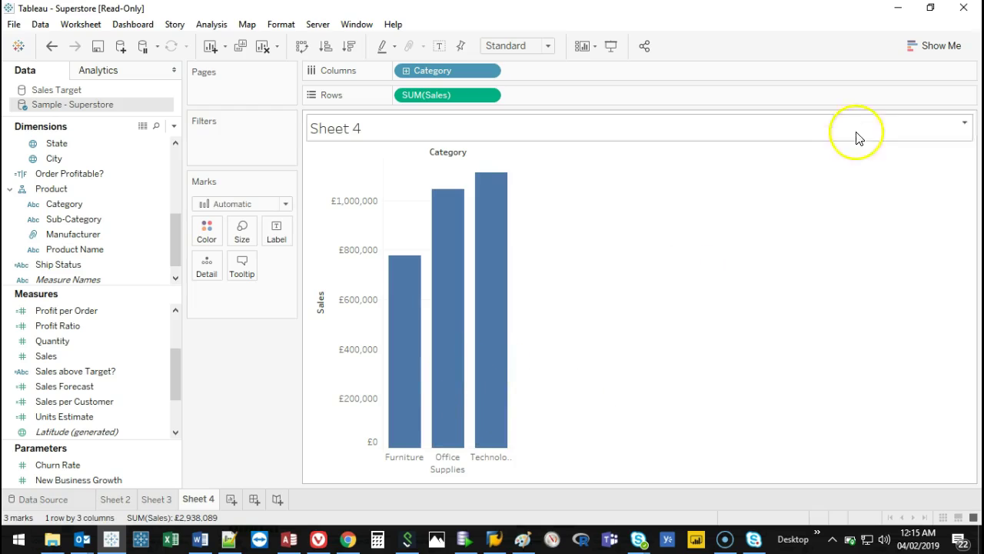
pyautogui.click(928, 52)
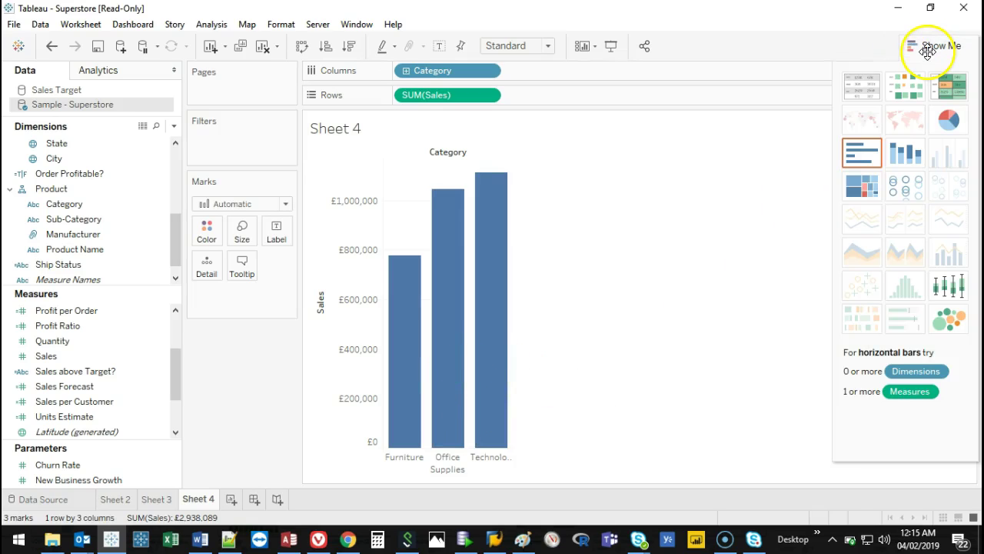
pyautogui.click(948, 119)
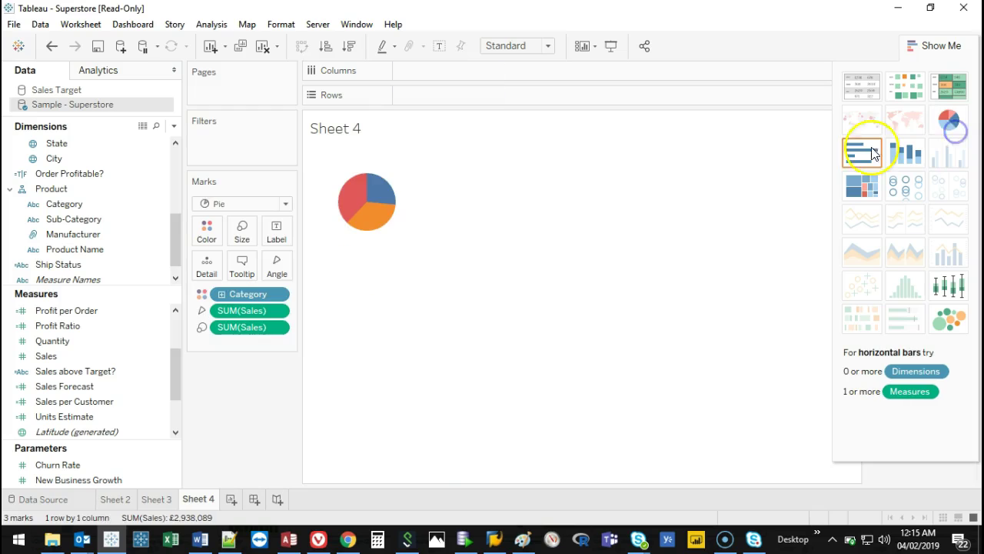
pyautogui.click(943, 45)
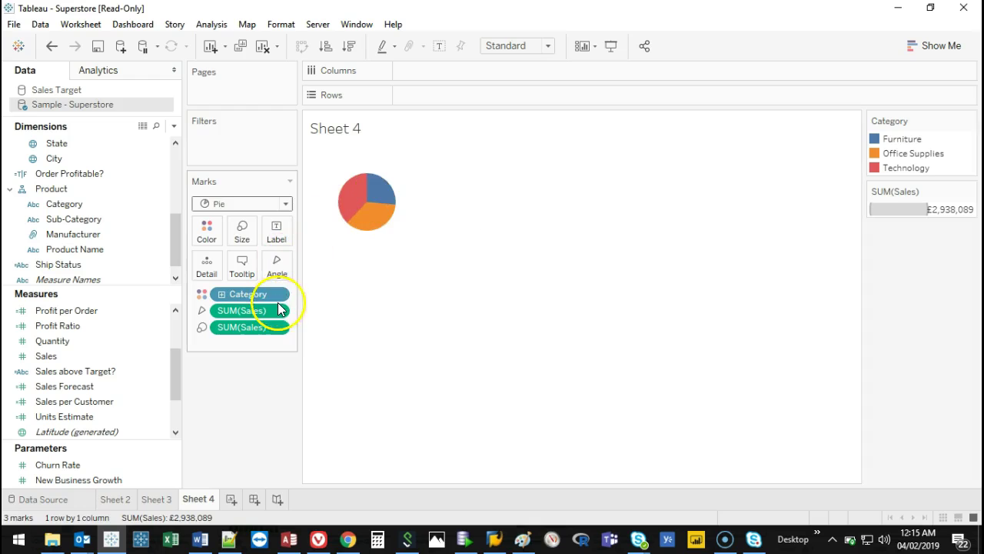
pyautogui.moveTo(385, 220)
pyautogui.moveTo(342, 221)
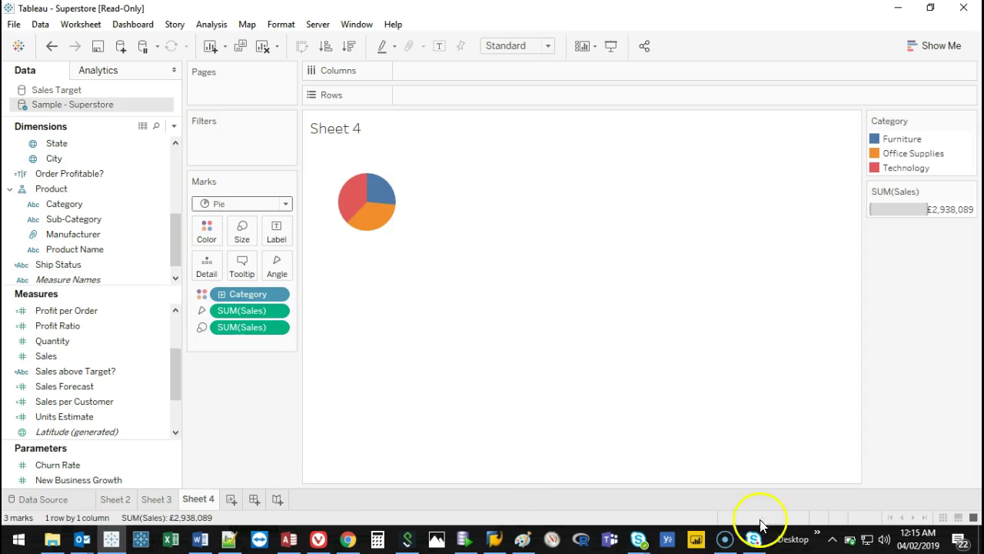
# Set the view to Entire View and put Category and Sales on the pie's Label.
pyautogui.click(546, 47)
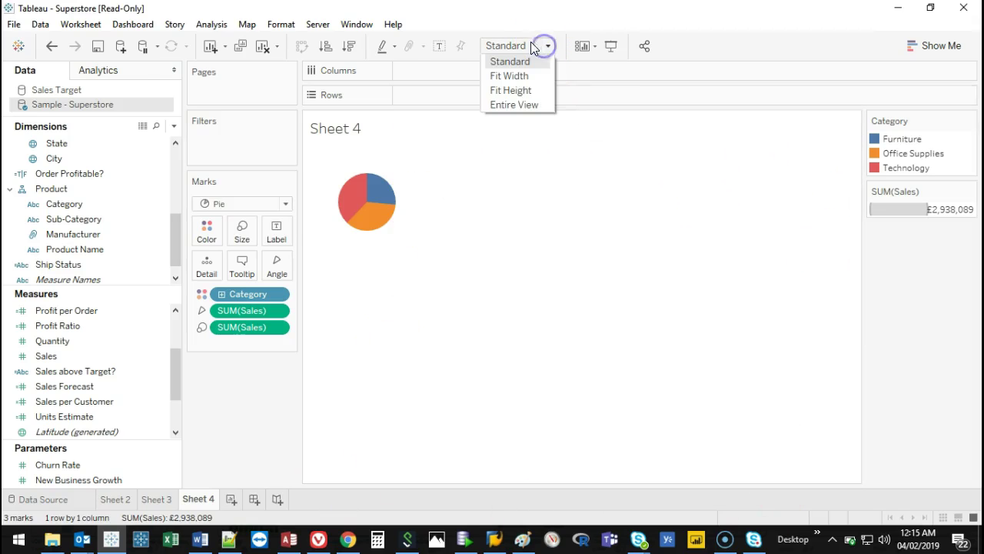
pyautogui.click(529, 106)
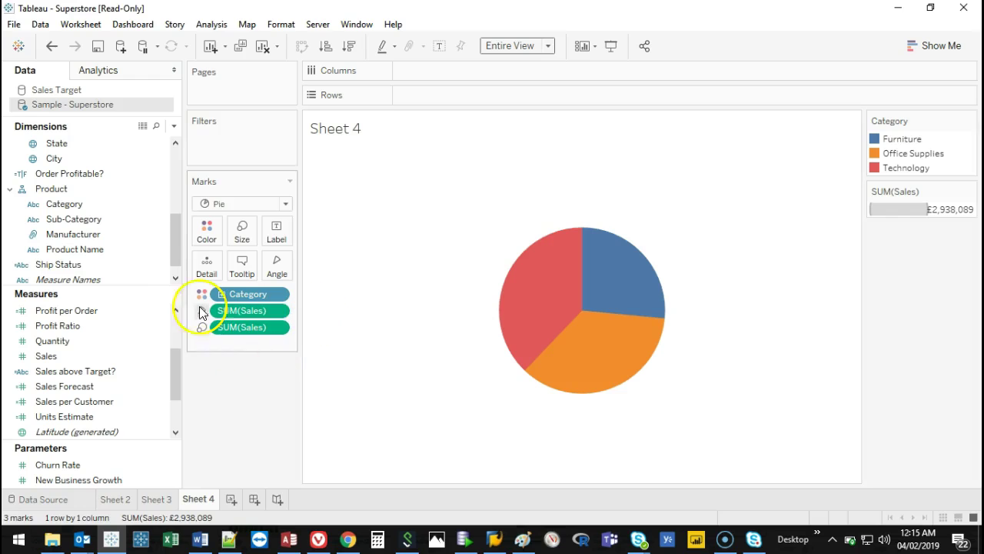
pyautogui.click(74, 206)
pyautogui.moveTo(74, 207); pyautogui.dragTo(282, 229)
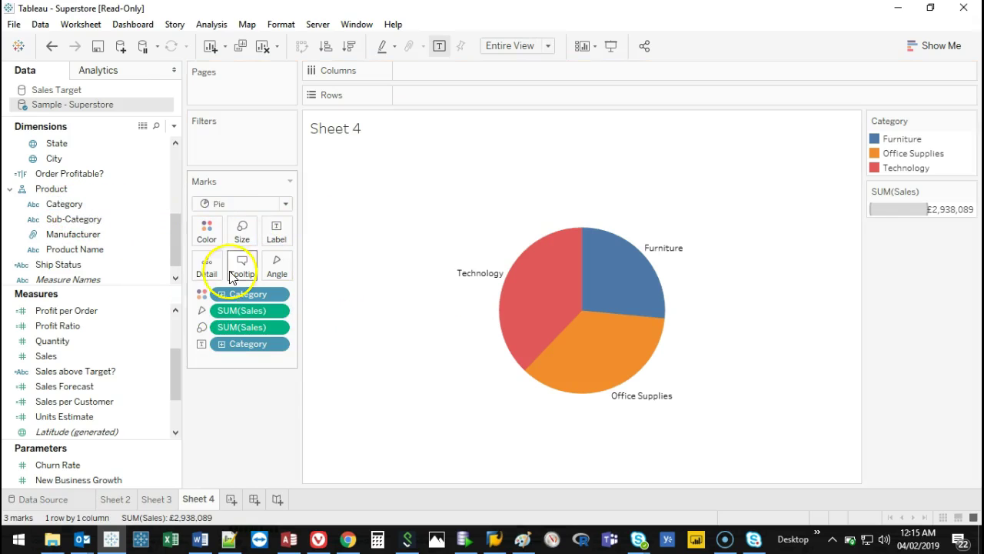
pyautogui.moveTo(46, 356); pyautogui.dragTo(275, 229)
pyautogui.moveTo(540, 275)
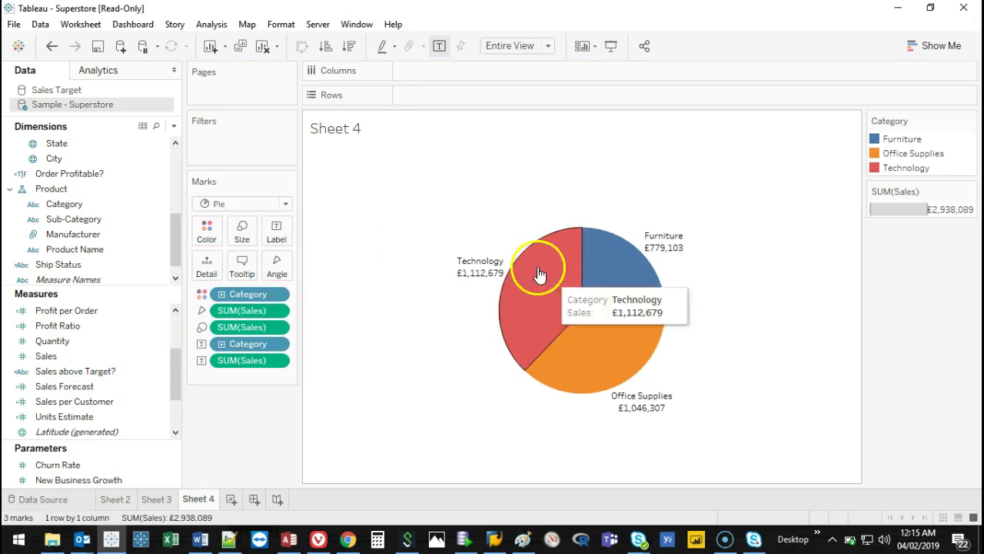
# In the label text editor, make <Category> bold at size 14.
pyautogui.click(276, 232)
pyautogui.click(401, 305)
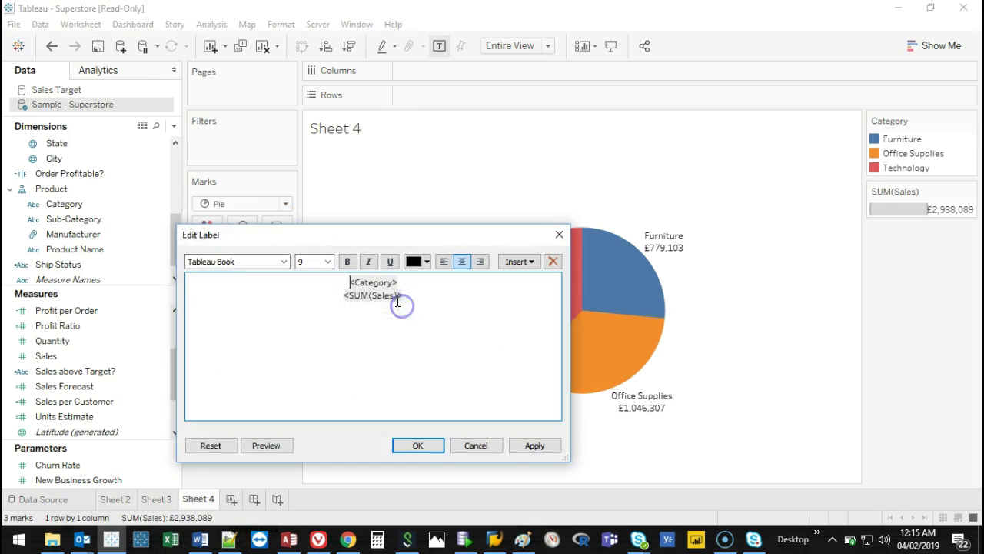
pyautogui.click(348, 263)
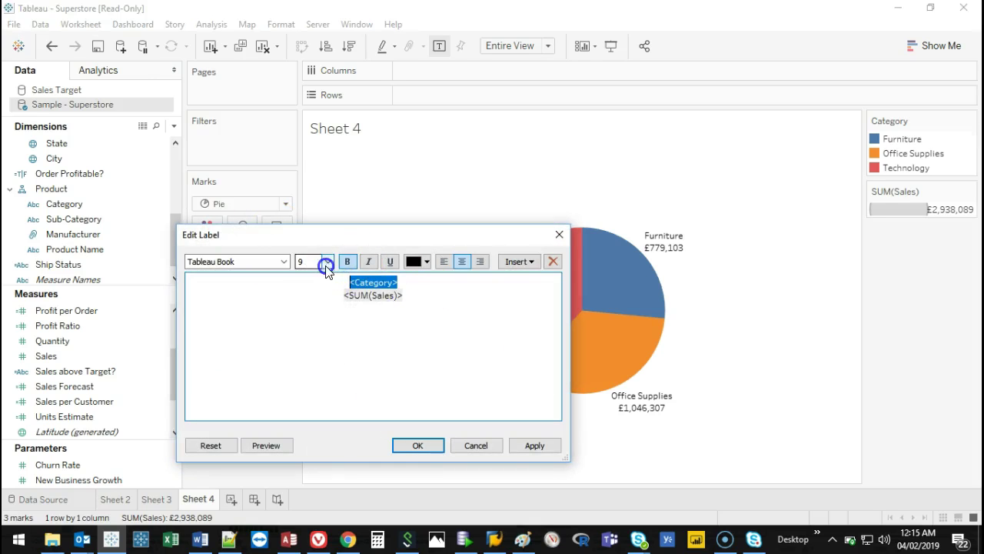
pyautogui.click(327, 265)
pyautogui.click(307, 332)
pyautogui.click(428, 299)
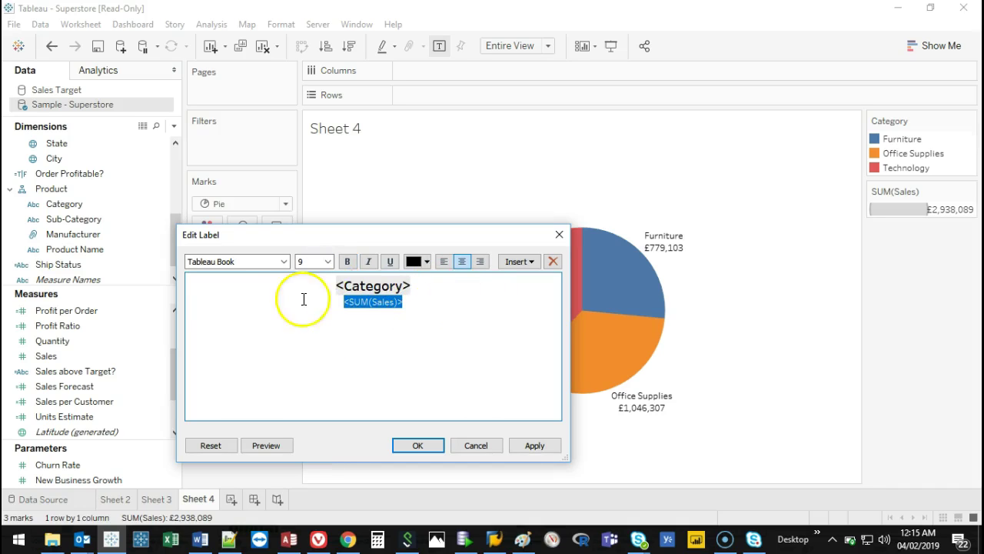
# Set <SUM(Sales)> to size 14, enlarge <Category> to 16, and apply the labels.
pyautogui.click(333, 264)
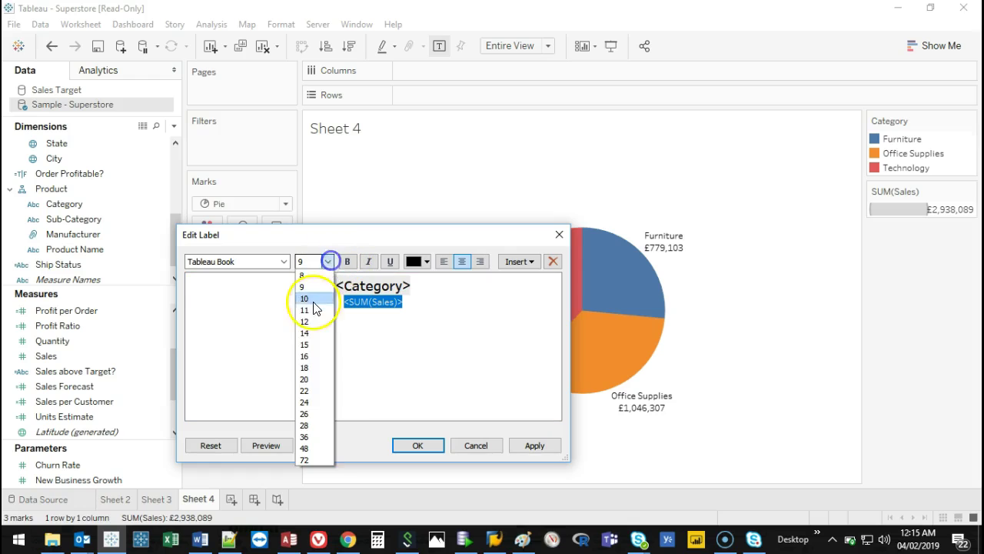
pyautogui.click(312, 309)
pyautogui.click(422, 285)
pyautogui.moveTo(421, 284); pyautogui.dragTo(369, 286)
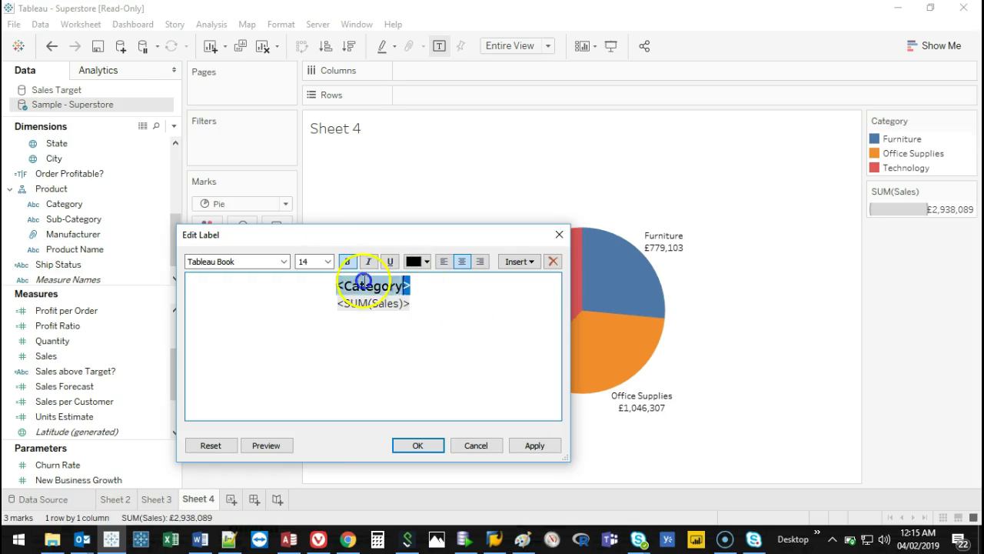
pyautogui.click(326, 261)
pyautogui.click(314, 356)
pyautogui.click(530, 444)
pyautogui.click(429, 446)
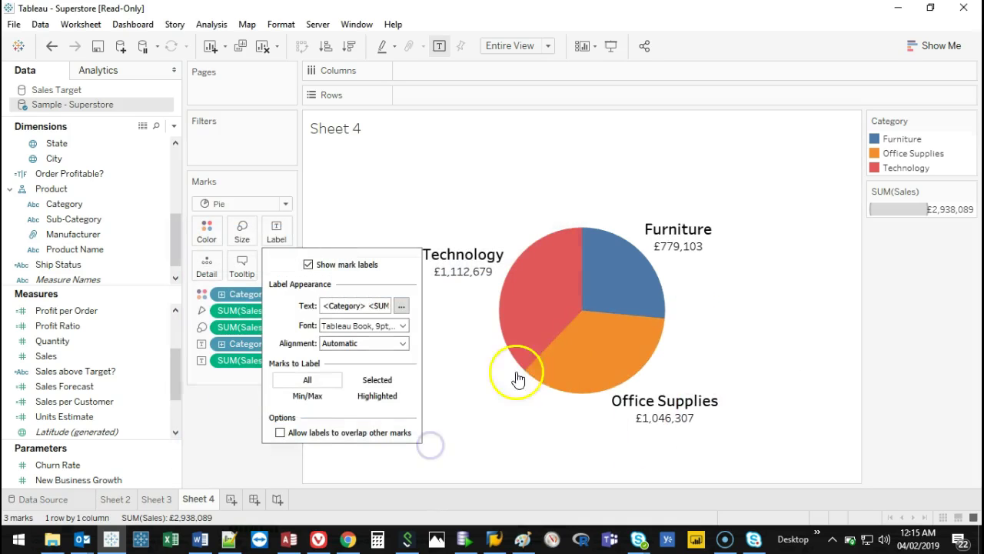
pyautogui.click(491, 434)
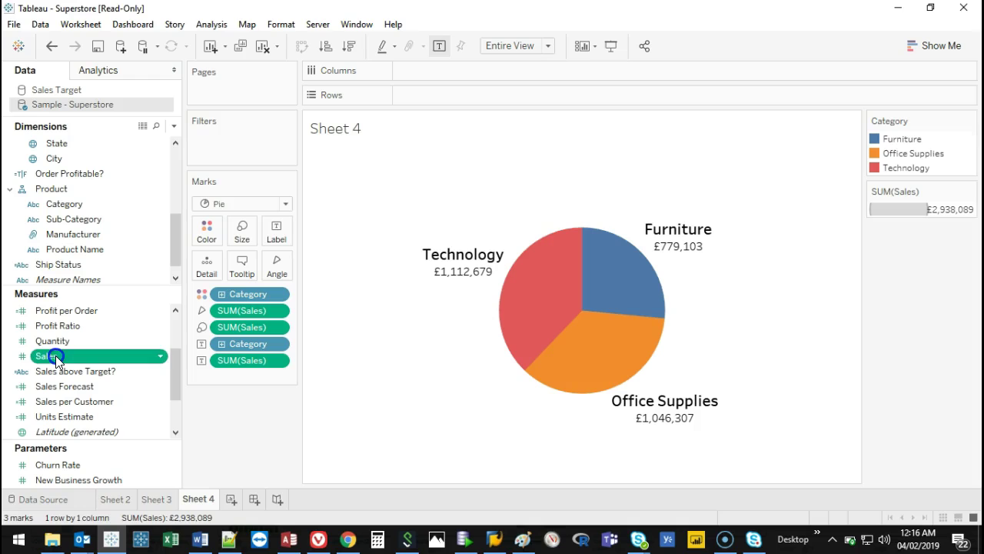
# Add Sales to Rows as Percent of Total and move it onto the slice labels.
pyautogui.moveTo(55, 355); pyautogui.dragTo(364, 131)
pyautogui.moveTo(412, 92); pyautogui.dragTo(408, 93)
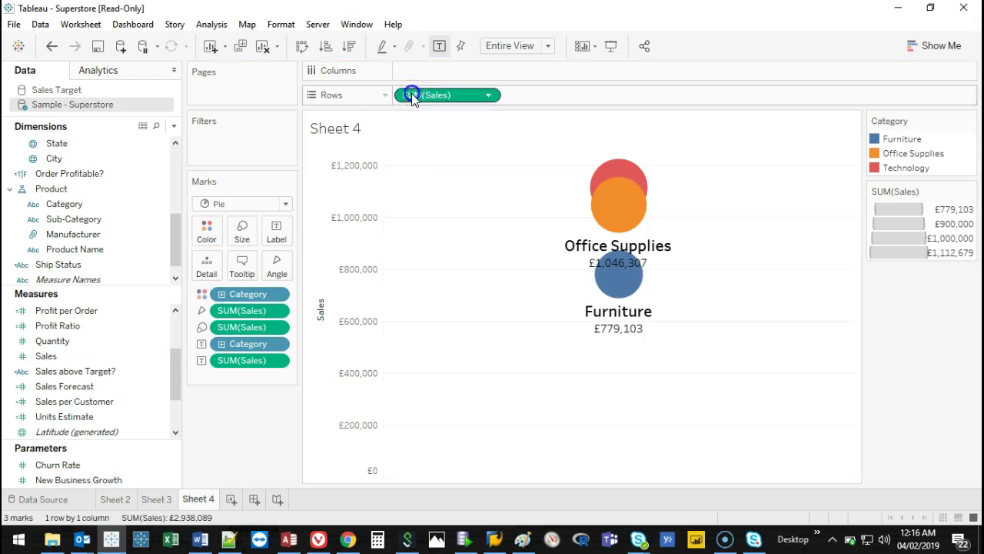
pyautogui.rightClick(452, 94)
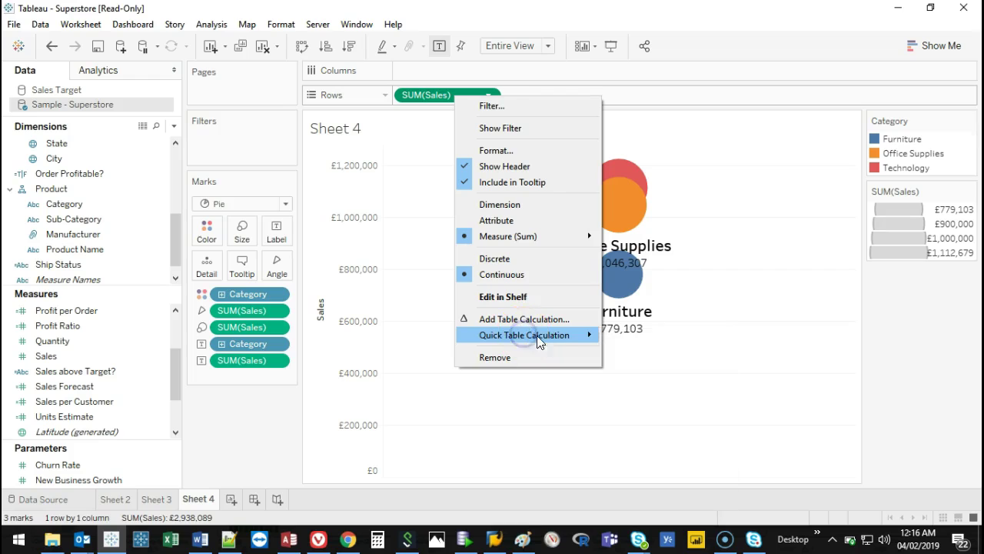
pyautogui.click(556, 336)
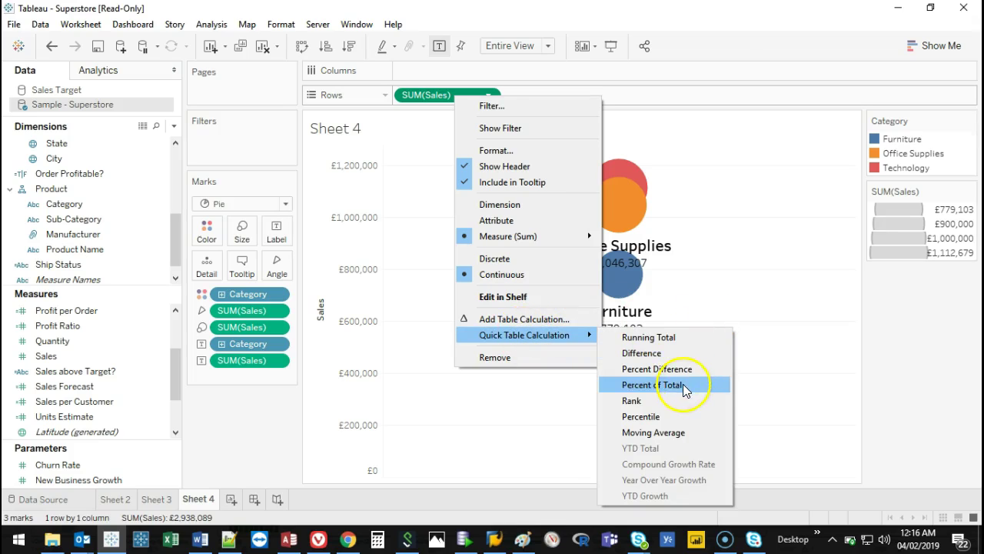
pyautogui.click(684, 384)
pyautogui.moveTo(452, 99); pyautogui.dragTo(276, 235)
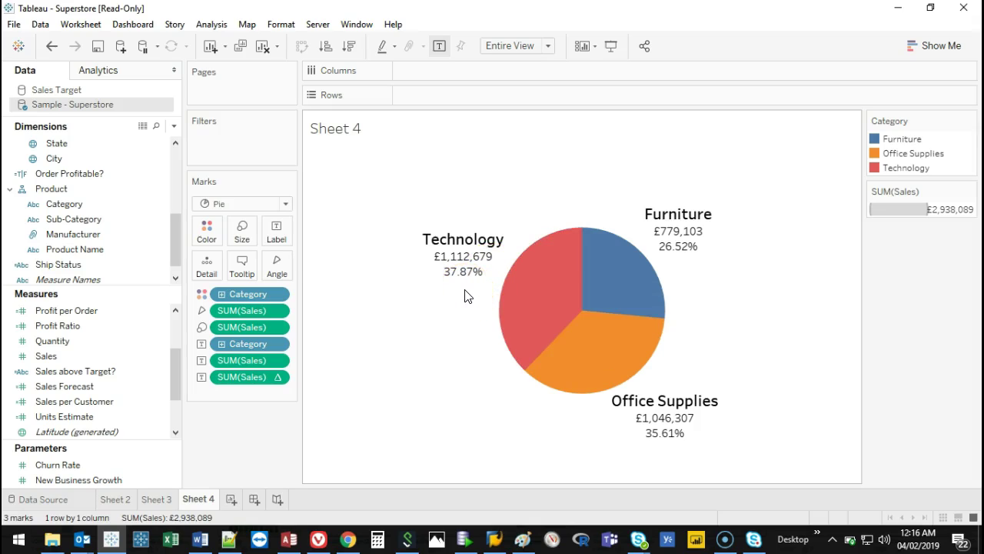
# Add a new blank worksheet, Sheet 5.
pyautogui.moveTo(484, 272)
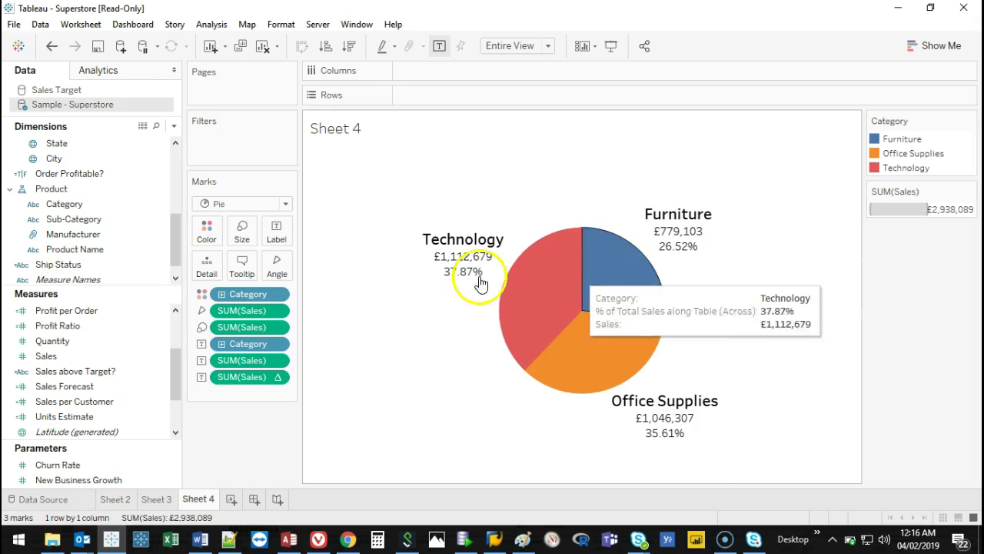
pyautogui.moveTo(605, 333)
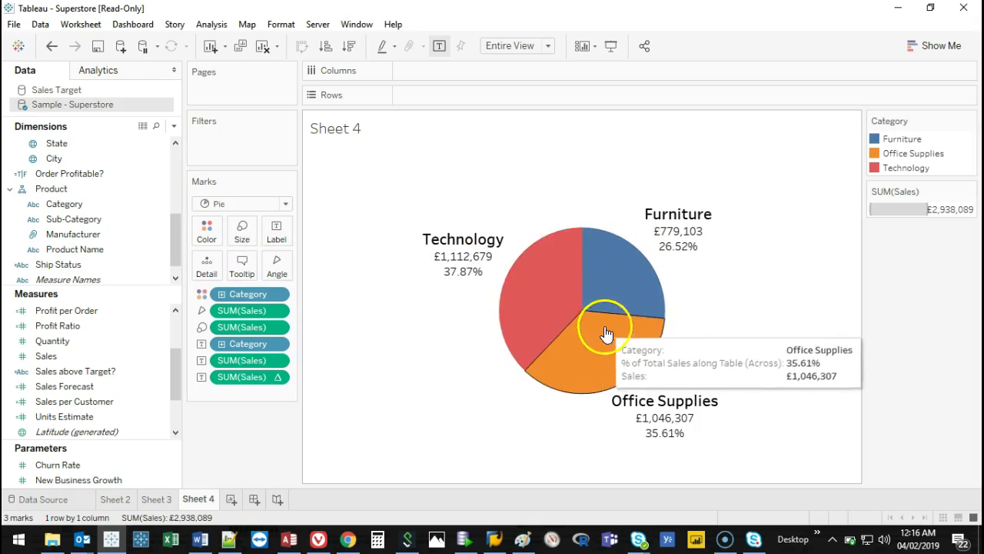
pyautogui.moveTo(555, 298)
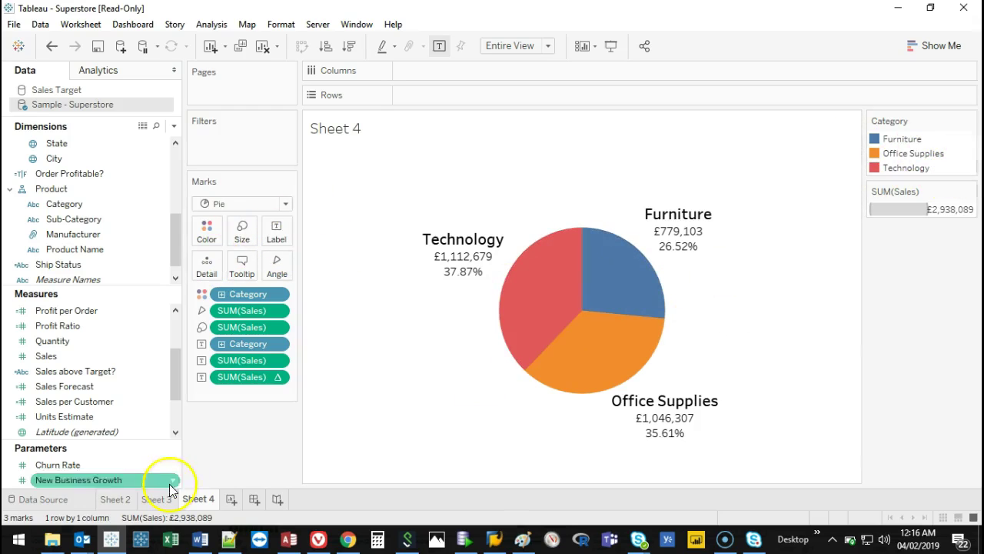
pyautogui.click(230, 500)
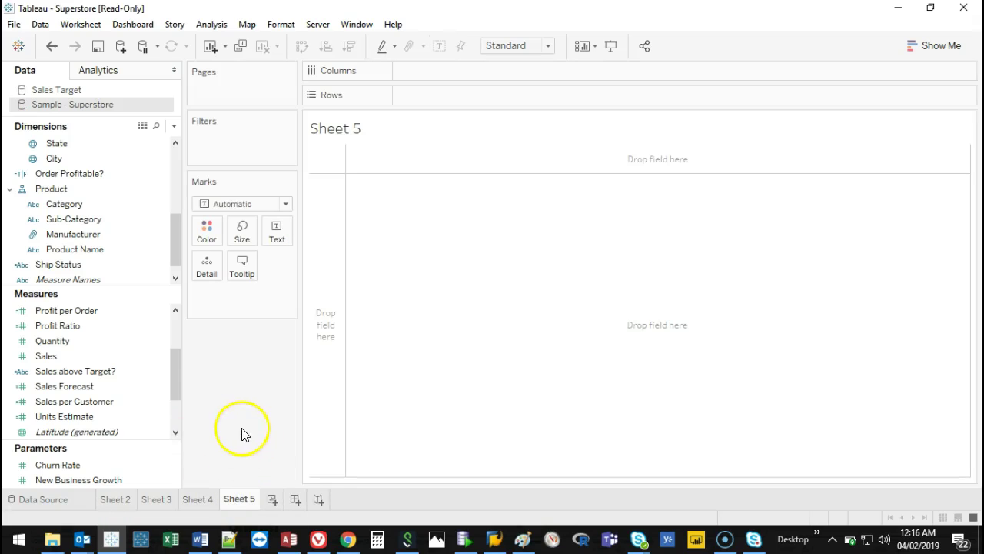
# Build a horizontal Sales-by-Category bar chart on Sheet 5.
pyautogui.moveTo(160, 283); pyautogui.dragTo(170, 156)
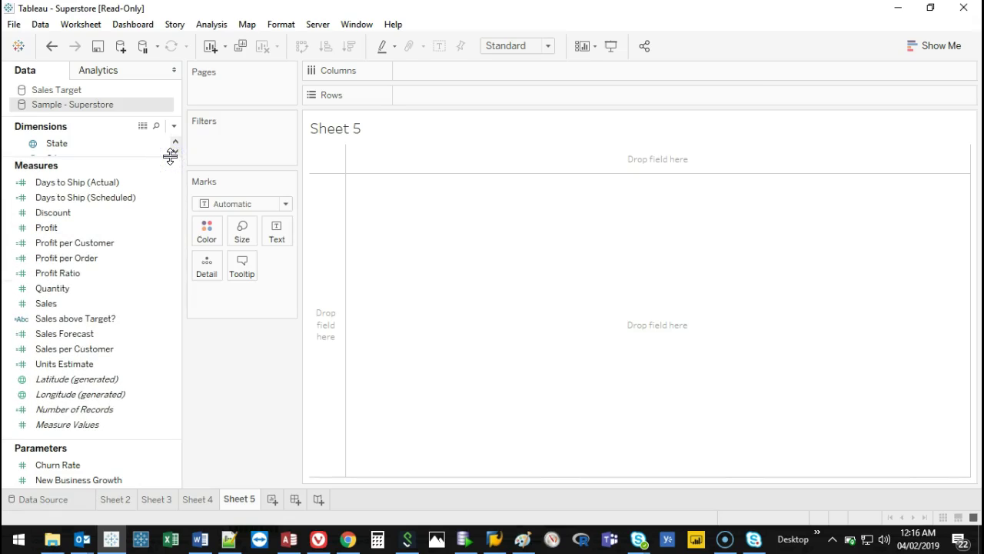
pyautogui.moveTo(170, 156); pyautogui.dragTo(90, 343)
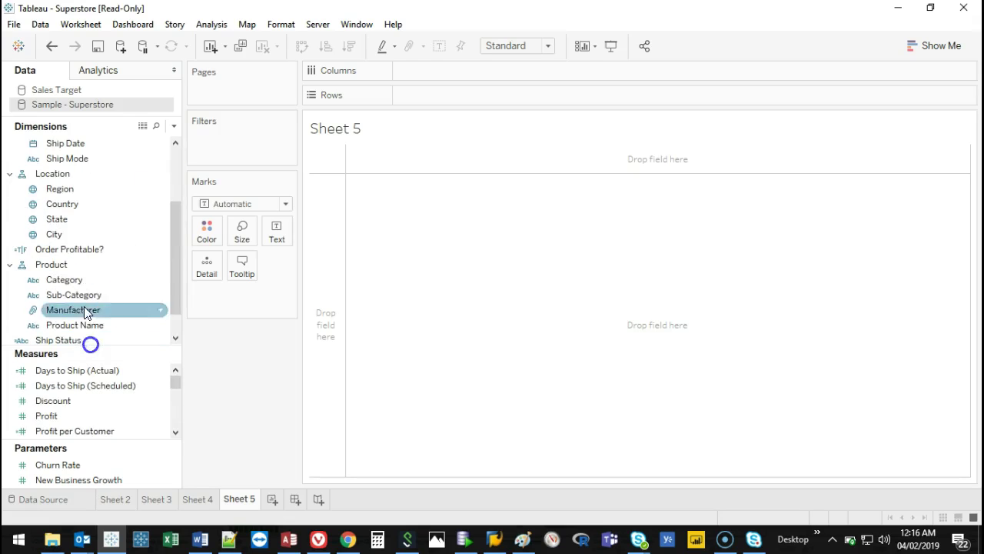
pyautogui.doubleClick(77, 279)
pyautogui.scroll(-3, 85, 392)
pyautogui.scroll(1, 87, 395)
pyautogui.doubleClick(78, 400)
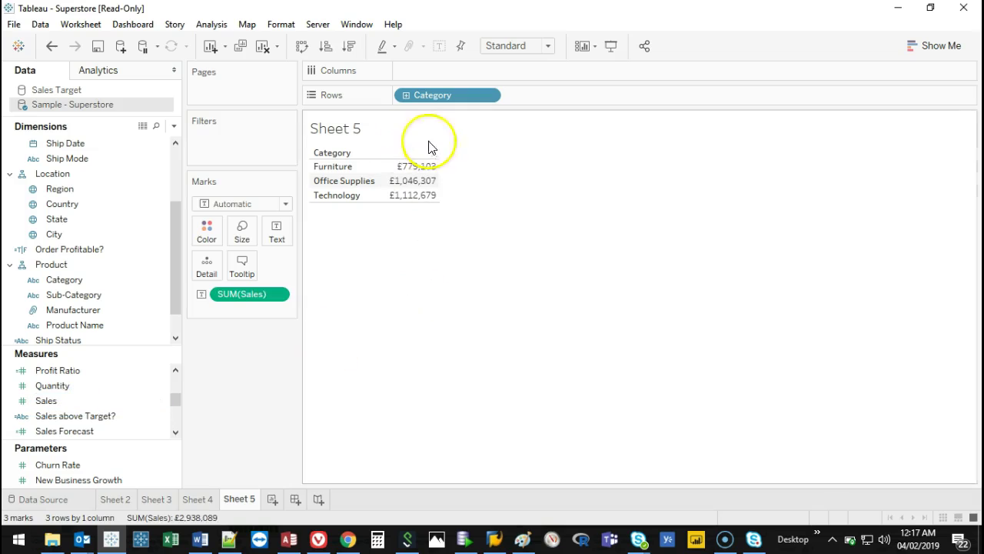
pyautogui.moveTo(235, 293); pyautogui.dragTo(465, 78)
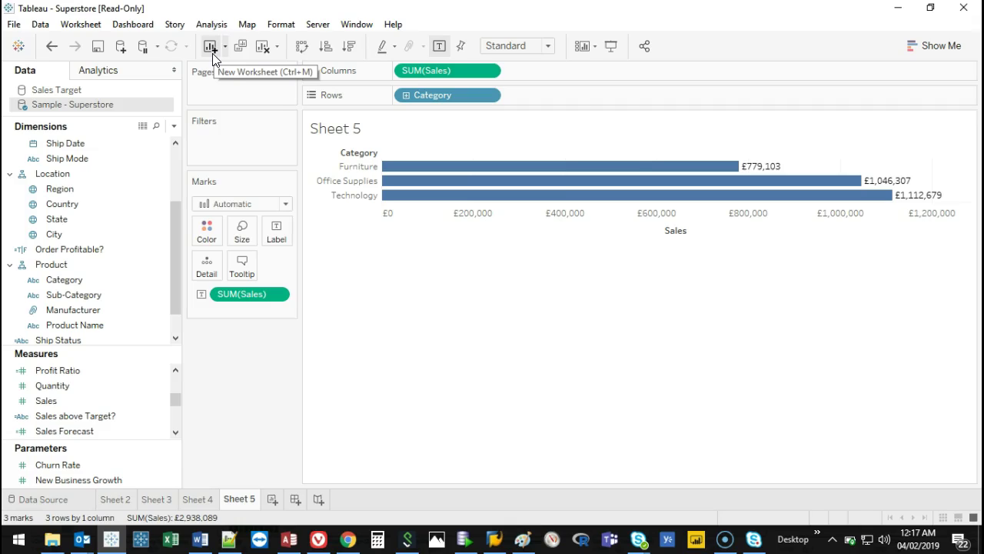
# Clear the sheet so it is empty and enlarge the Measures list.
pyautogui.click(262, 46)
pyautogui.moveTo(178, 226); pyautogui.dragTo(175, 262)
pyautogui.moveTo(123, 349); pyautogui.dragTo(125, 178)
pyautogui.click(165, 253)
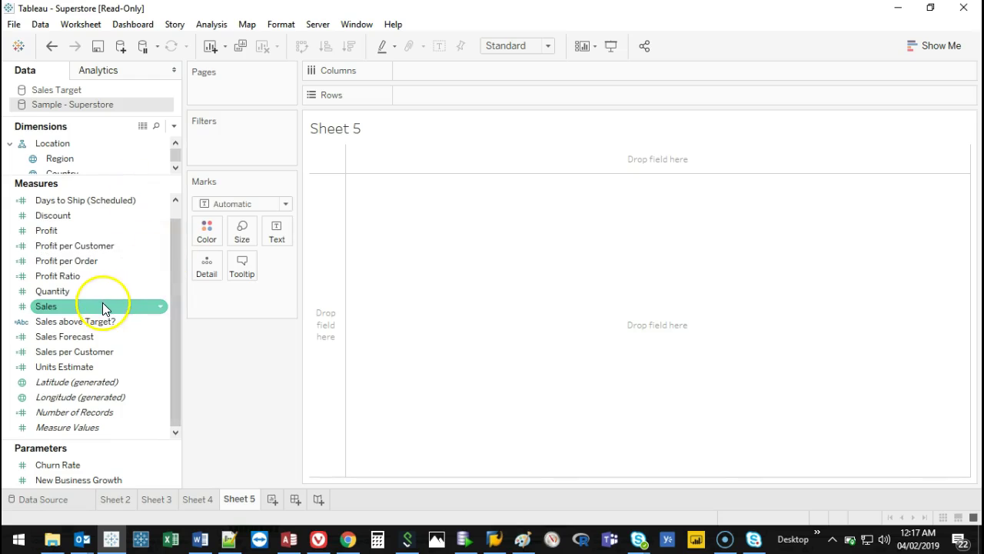
# Put SUM(Sales) on Rows and SUM(Profit) on Columns, giving one mark at £372,830 profit.
pyautogui.moveTo(101, 307)
pyautogui.mouseDown()
pyautogui.moveTo(428, 115)
pyautogui.moveTo(444, 95)
pyautogui.mouseUp()
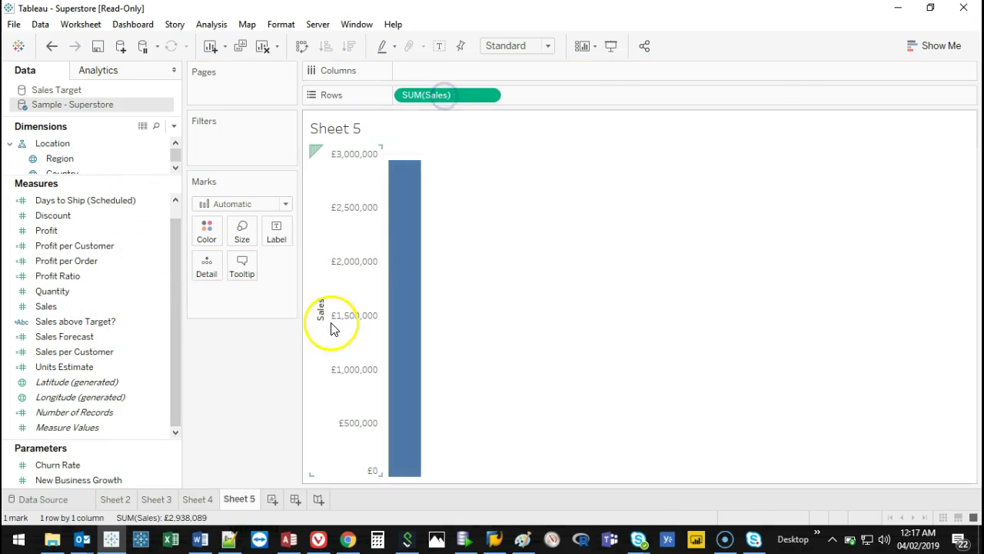
pyautogui.moveTo(59, 230)
pyautogui.mouseDown()
pyautogui.moveTo(494, 59)
pyautogui.moveTo(492, 70)
pyautogui.mouseUp()
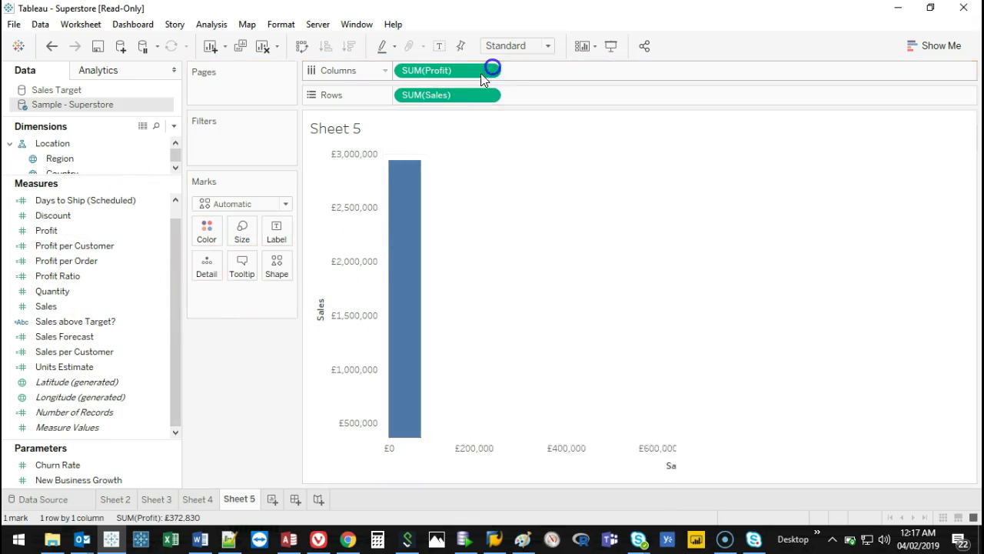
pyautogui.click(658, 163)
pyautogui.moveTo(381, 160); pyautogui.dragTo(652, 153)
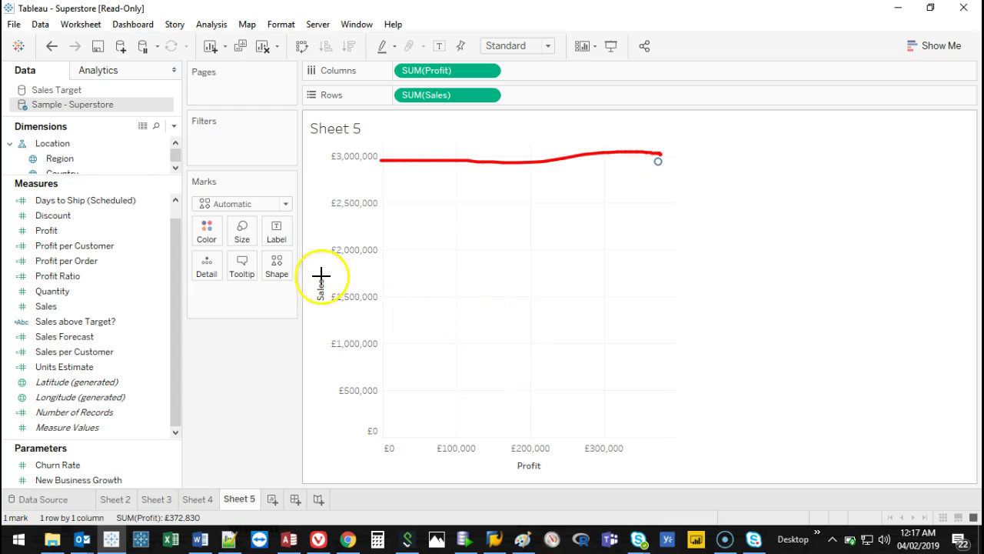
pyautogui.moveTo(660, 156)
pyautogui.mouseDown()
pyautogui.moveTo(653, 225)
pyautogui.moveTo(666, 436)
pyautogui.mouseUp()
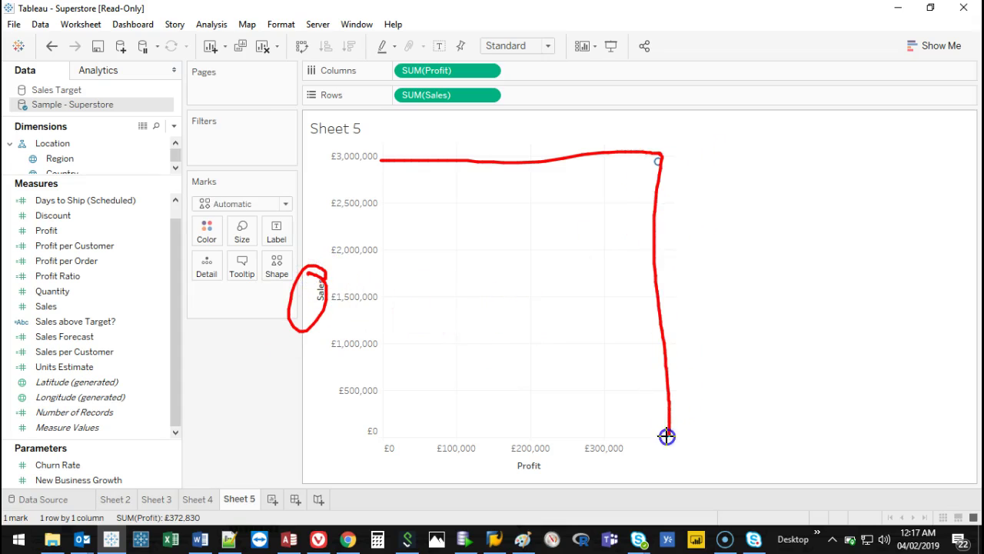
pyautogui.moveTo(569, 452)
pyautogui.mouseDown()
pyautogui.moveTo(539, 447)
pyautogui.moveTo(566, 455)
pyautogui.mouseUp()
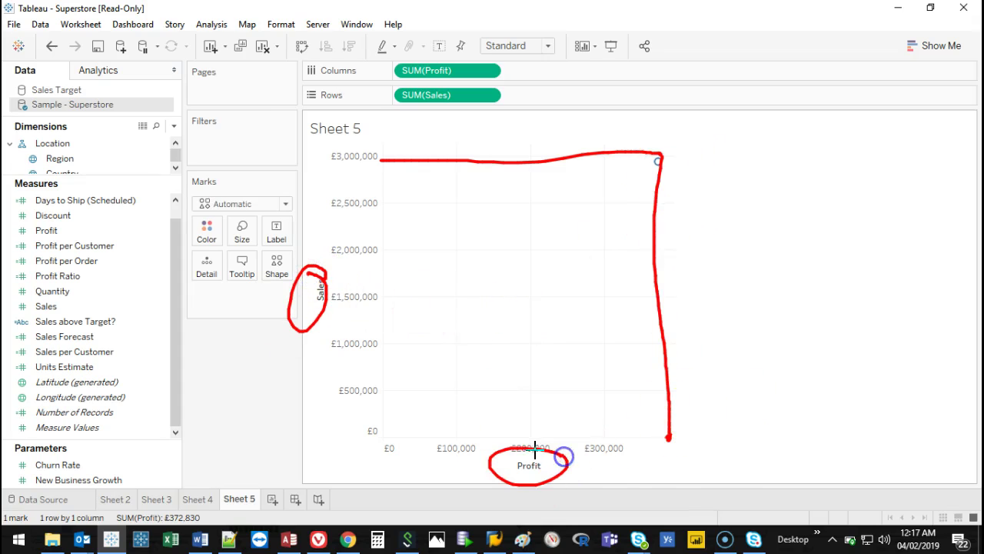
pyautogui.press('Escape')
pyautogui.moveTo(88, 177); pyautogui.dragTo(91, 362)
pyautogui.click(78, 269)
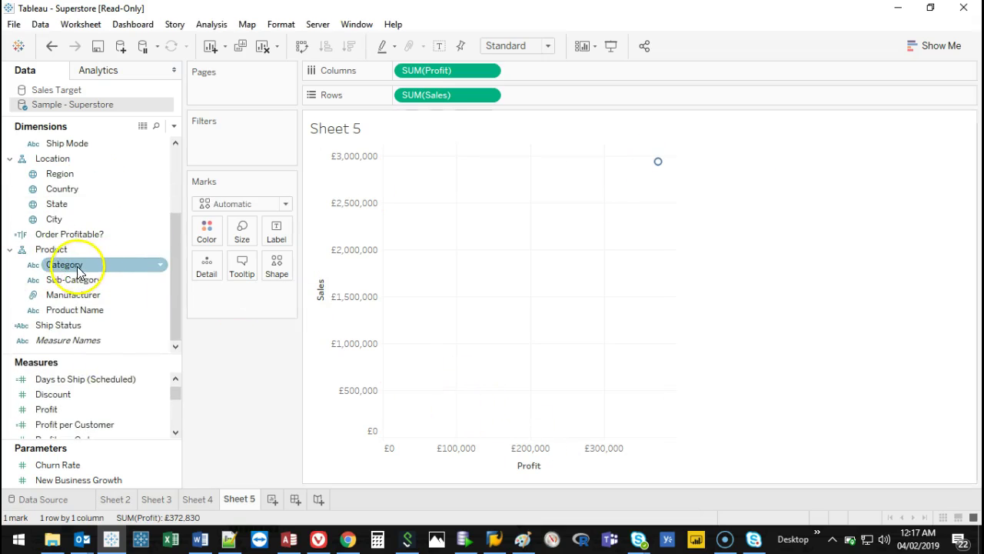
# Colour the points by Category, then remove that colouring.
pyautogui.click(73, 271)
pyautogui.moveTo(78, 270); pyautogui.dragTo(203, 232)
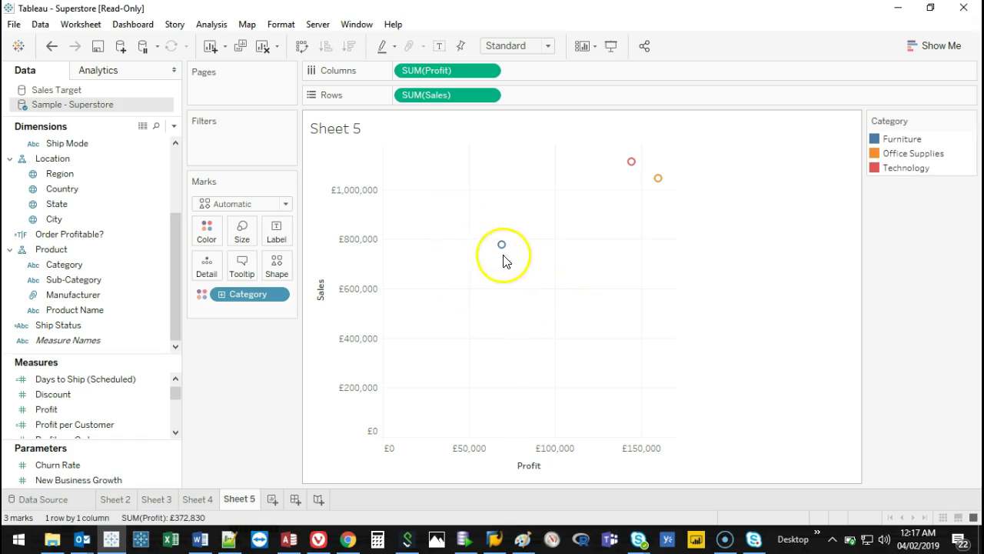
pyautogui.moveTo(243, 296); pyautogui.dragTo(247, 348)
# Colour the points by Sub-Category to split them into 17 marks, checking the Tables point.
pyautogui.click(62, 281)
pyautogui.moveTo(62, 283); pyautogui.dragTo(204, 230)
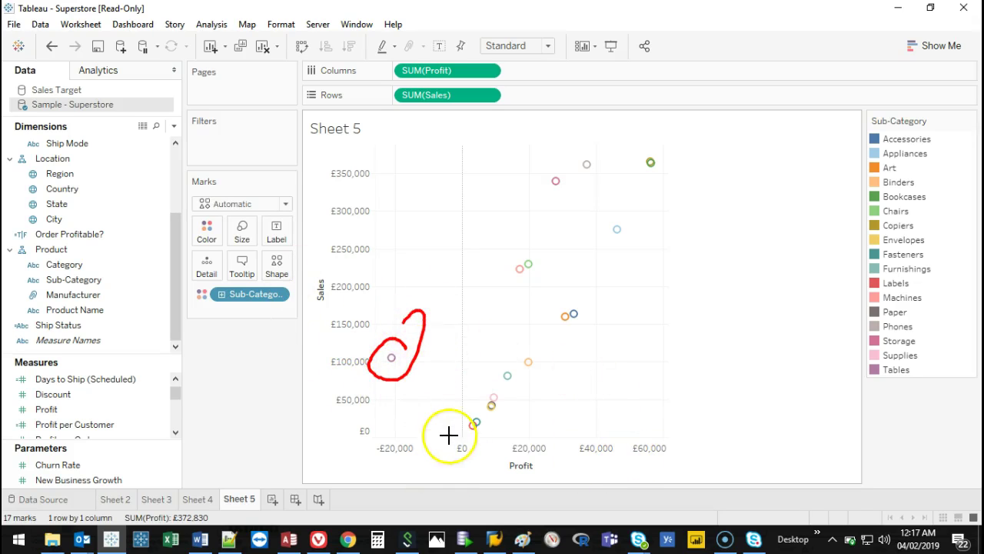
pyautogui.moveTo(389, 362)
pyautogui.mouseDown()
pyautogui.moveTo(359, 356)
pyautogui.moveTo(394, 349)
pyautogui.mouseUp()
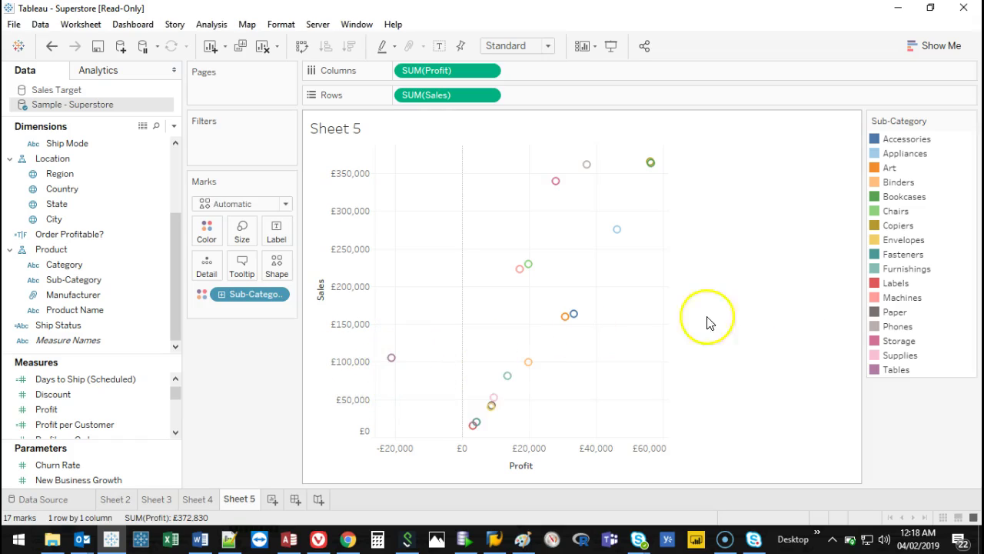
pyautogui.click(894, 369)
pyautogui.click(894, 369)
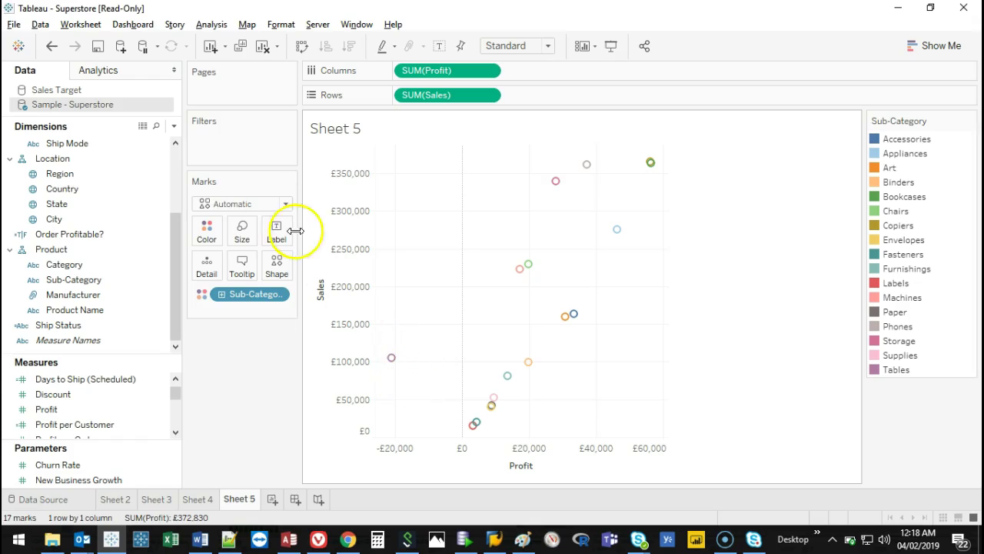
# Size the Sub-Category points by SUM(Sales), ranging from £15,645 to £365,129.
pyautogui.moveTo(292, 249); pyautogui.dragTo(248, 267)
pyautogui.press('Escape')
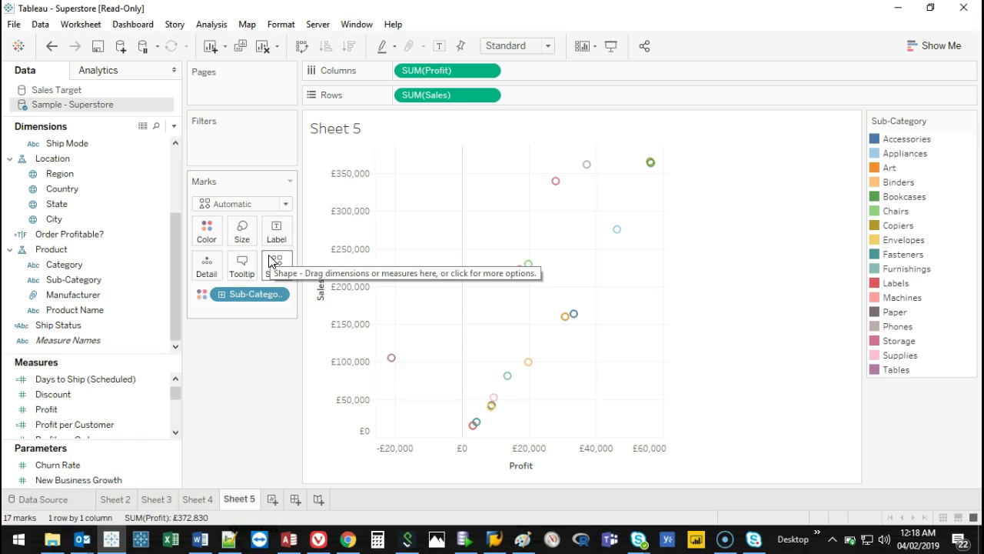
pyautogui.moveTo(650, 165)
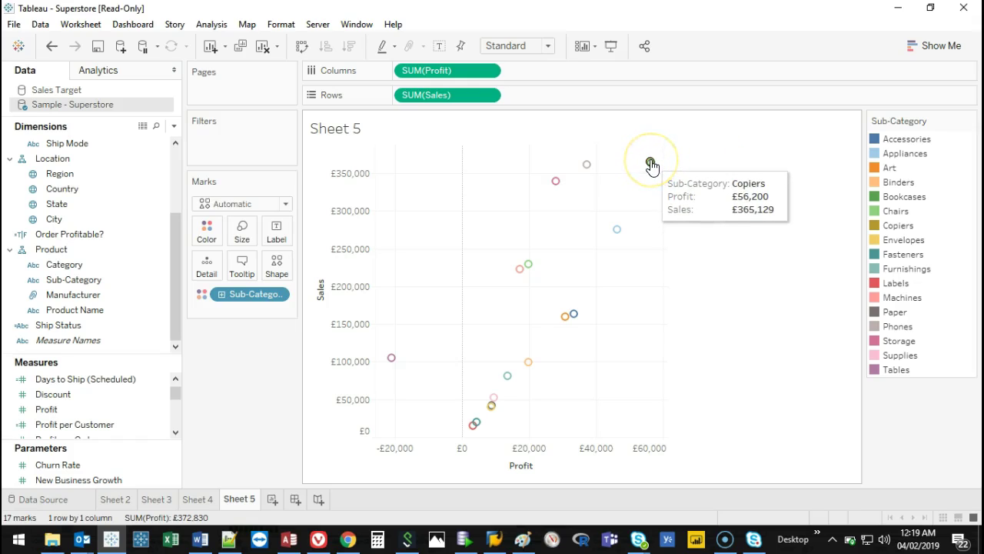
pyautogui.click(644, 169)
pyautogui.moveTo(496, 188)
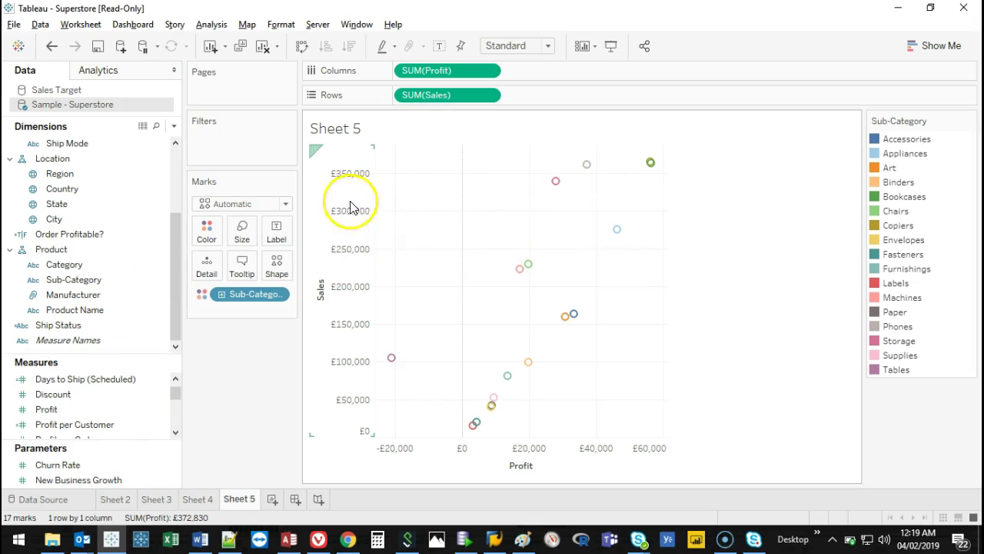
pyautogui.moveTo(366, 166); pyautogui.dragTo(362, 410)
pyautogui.press('Escape')
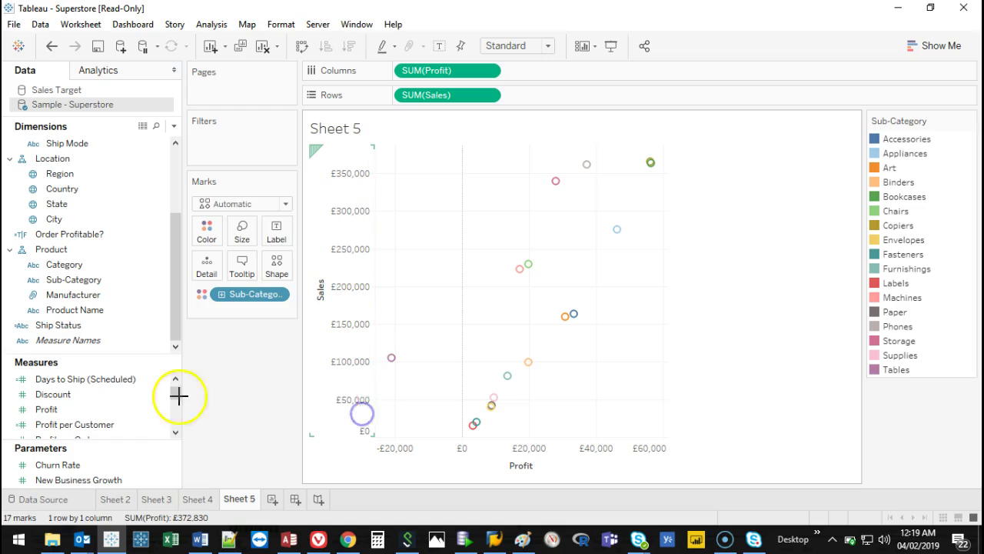
pyautogui.scroll(-5, 176, 433)
pyautogui.moveTo(80, 409); pyautogui.dragTo(237, 235)
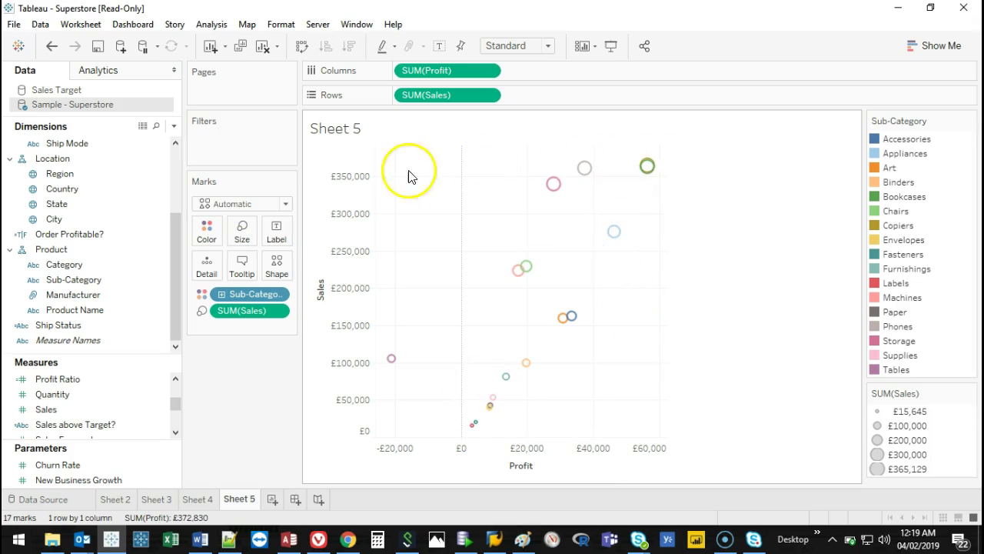
# Enlarge all the circles with the mark Size slider.
pyautogui.click(241, 231)
pyautogui.click(242, 231)
pyautogui.click(242, 233)
pyautogui.moveTo(278, 266); pyautogui.dragTo(296, 272)
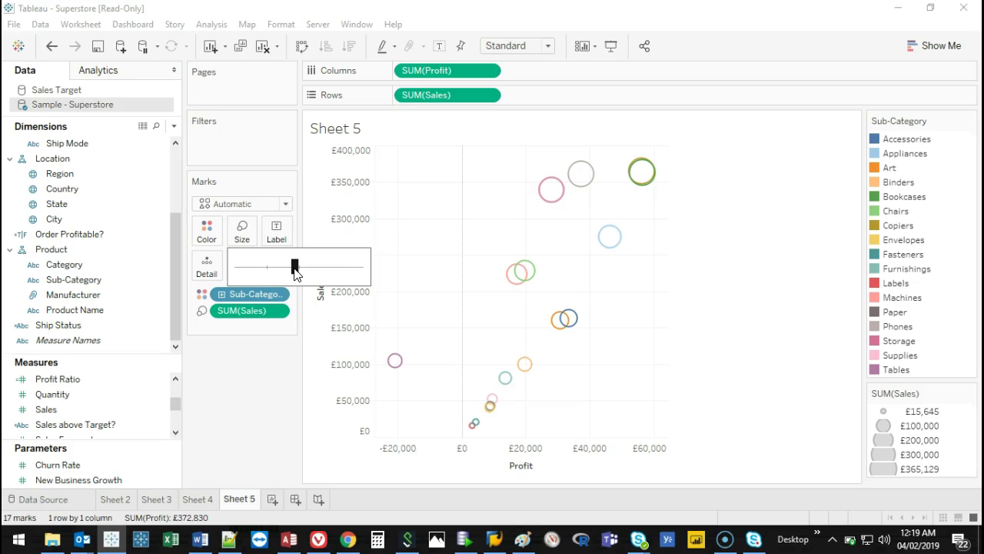
pyautogui.click(264, 395)
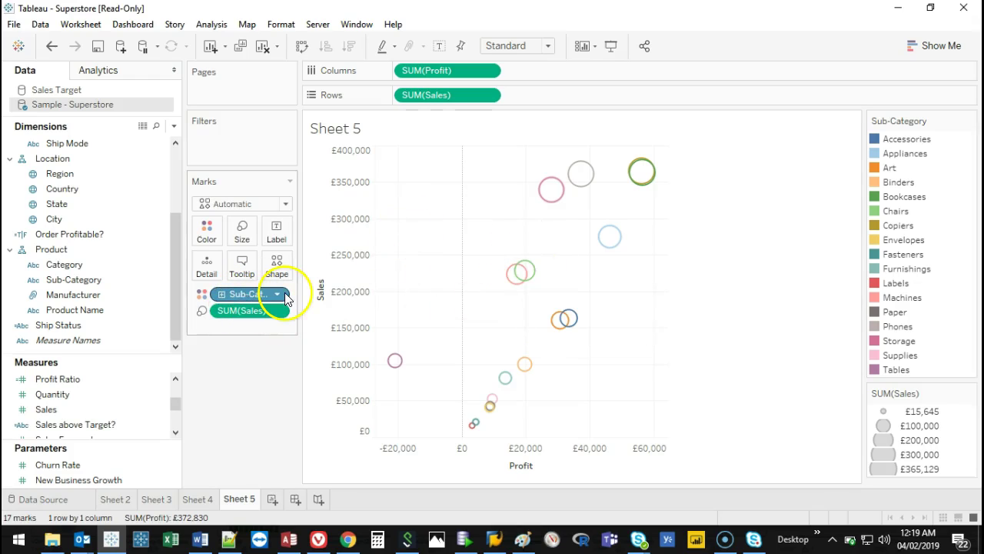
# Move Sub-Category from Color to Detail and colour the circles by SUM(Sales) instead.
pyautogui.moveTo(253, 293); pyautogui.dragTo(211, 273)
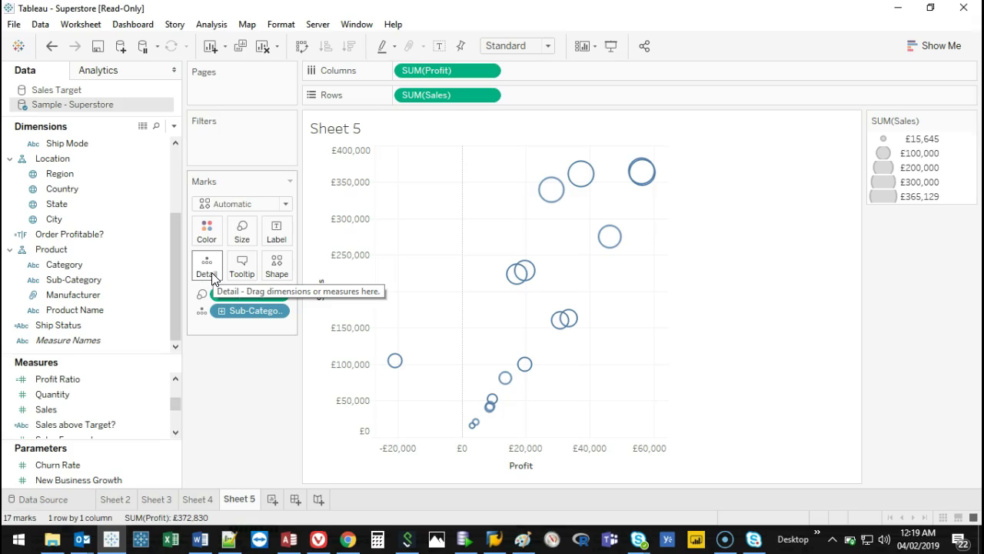
pyautogui.click(228, 279)
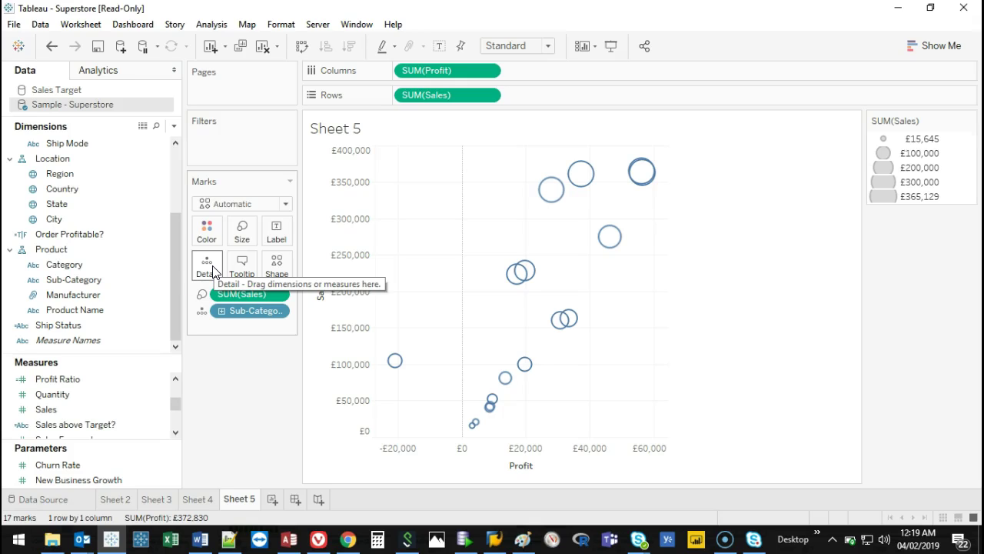
pyautogui.click(67, 410)
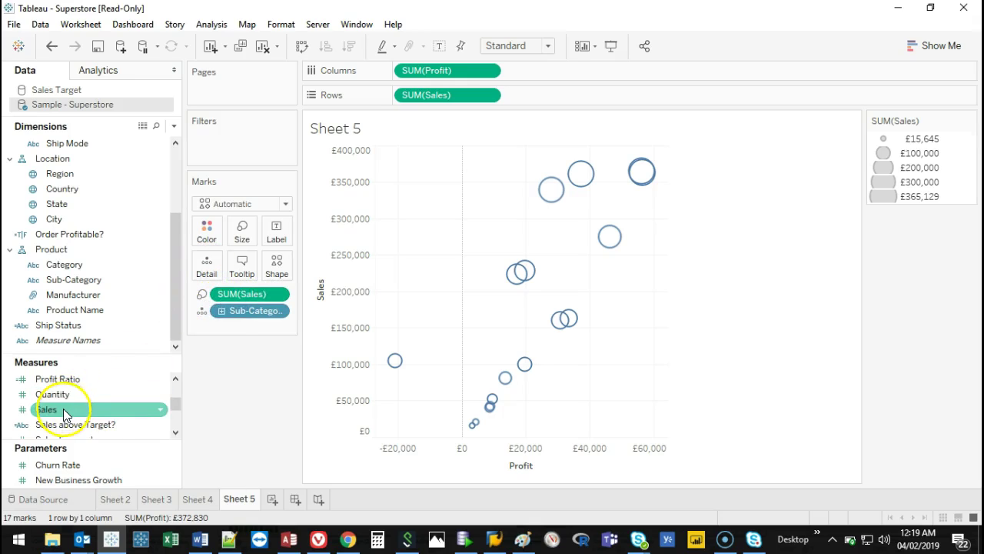
pyautogui.moveTo(64, 413)
pyautogui.mouseDown()
pyautogui.moveTo(182, 341)
pyautogui.moveTo(213, 224)
pyautogui.moveTo(210, 235)
pyautogui.mouseUp()
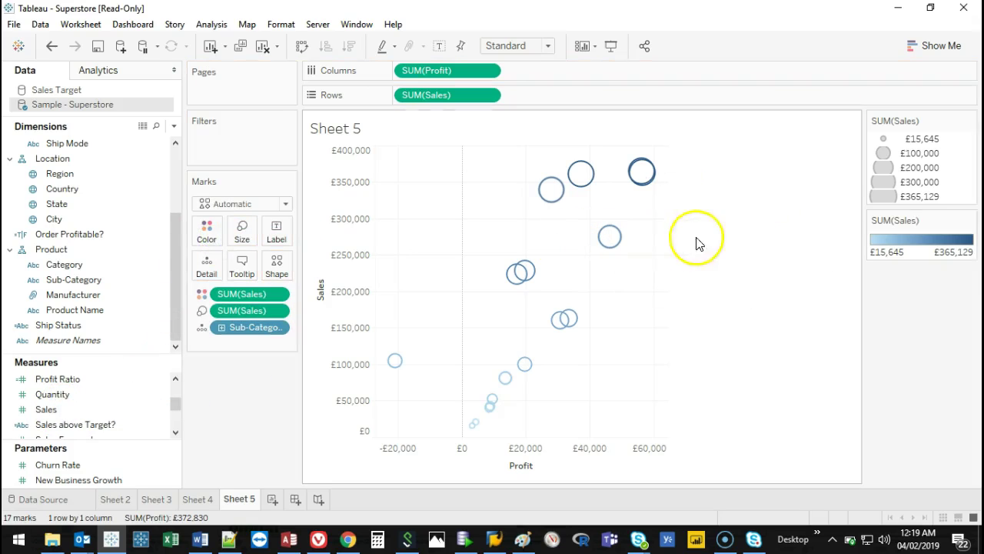
# Change the SUM(Sales) colour legend to the Sunrise-Sunset Diverging palette.
pyautogui.doubleClick(922, 238)
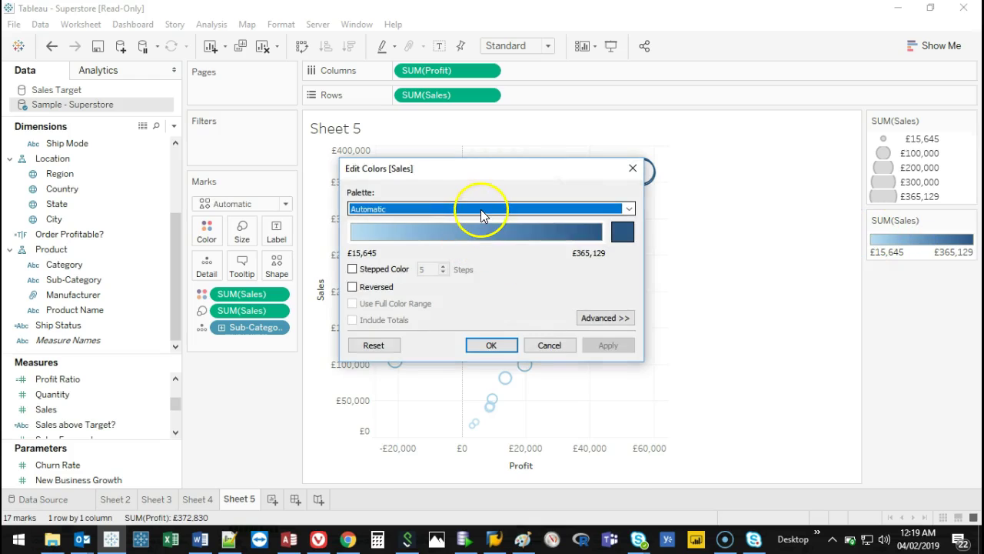
pyautogui.click(481, 210)
pyautogui.moveTo(631, 345); pyautogui.dragTo(629, 306)
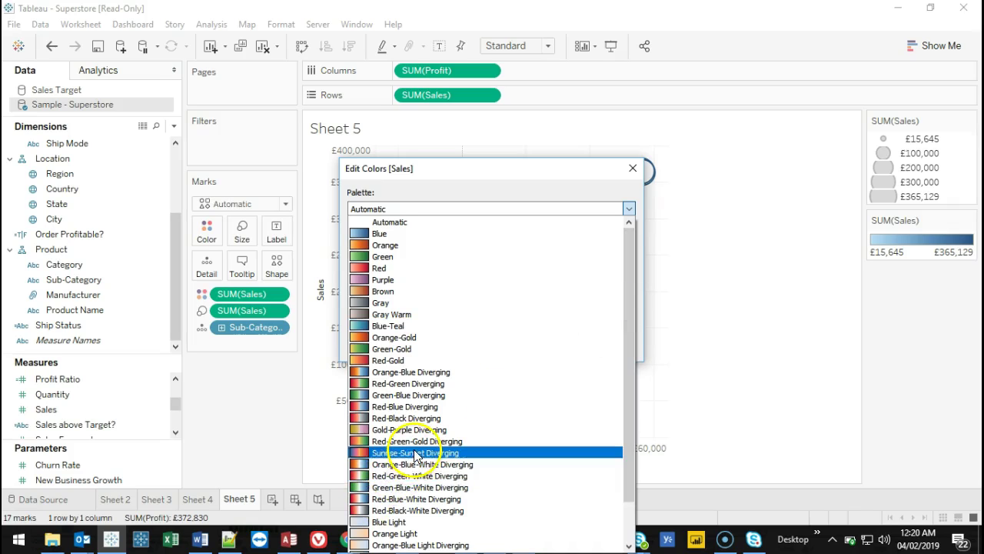
pyautogui.click(406, 452)
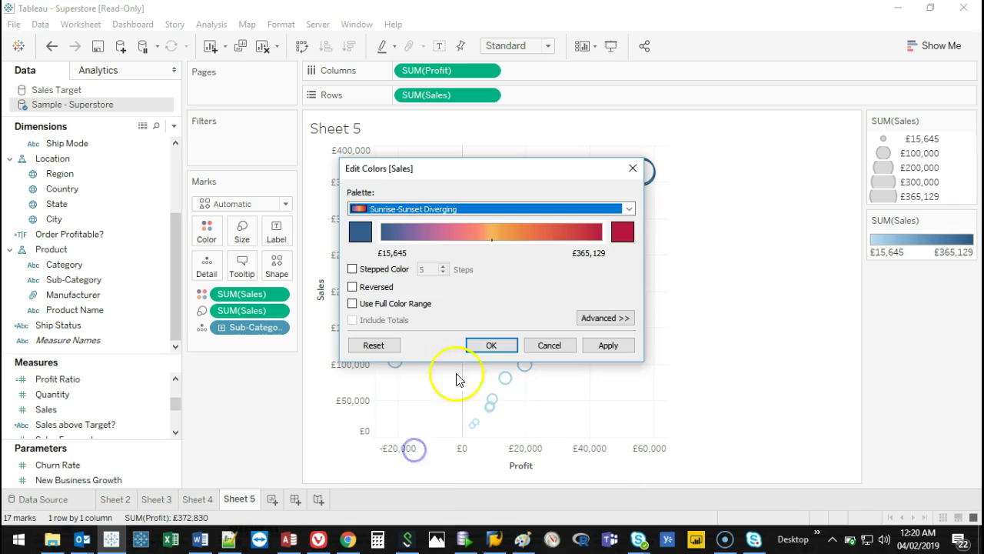
pyautogui.click(503, 346)
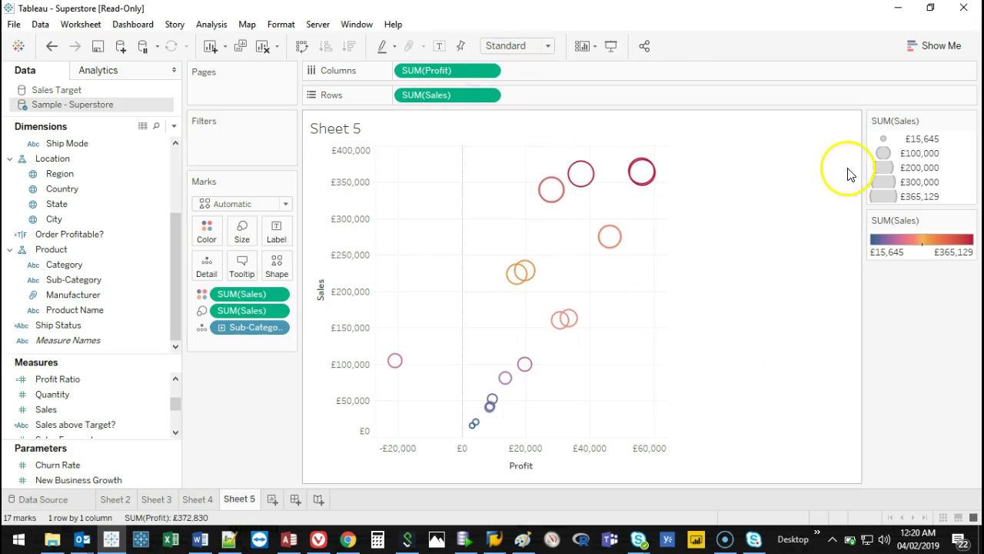
pyautogui.click(538, 46)
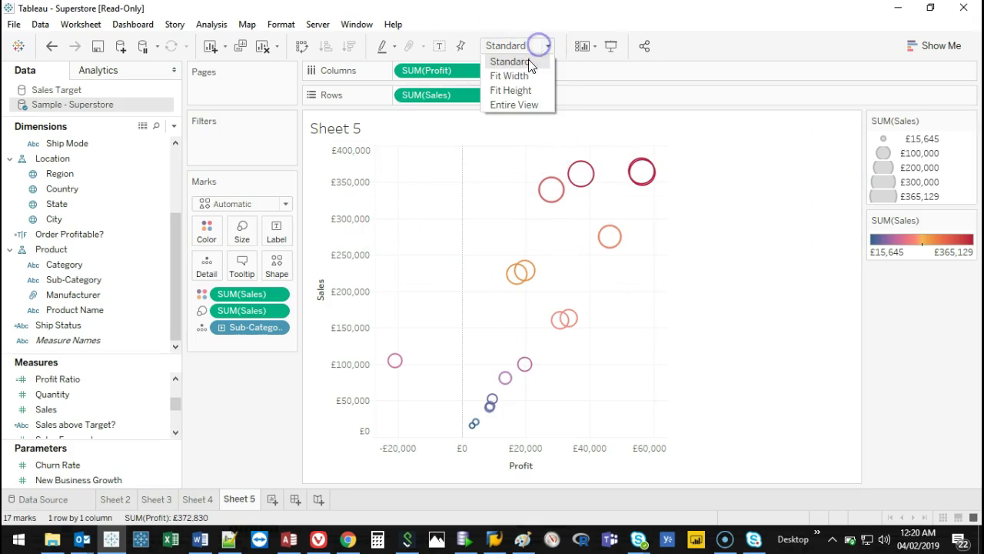
# Fit the chart to Entire View, enlarge the circles, and add Category to Rows as panels.
pyautogui.click(525, 104)
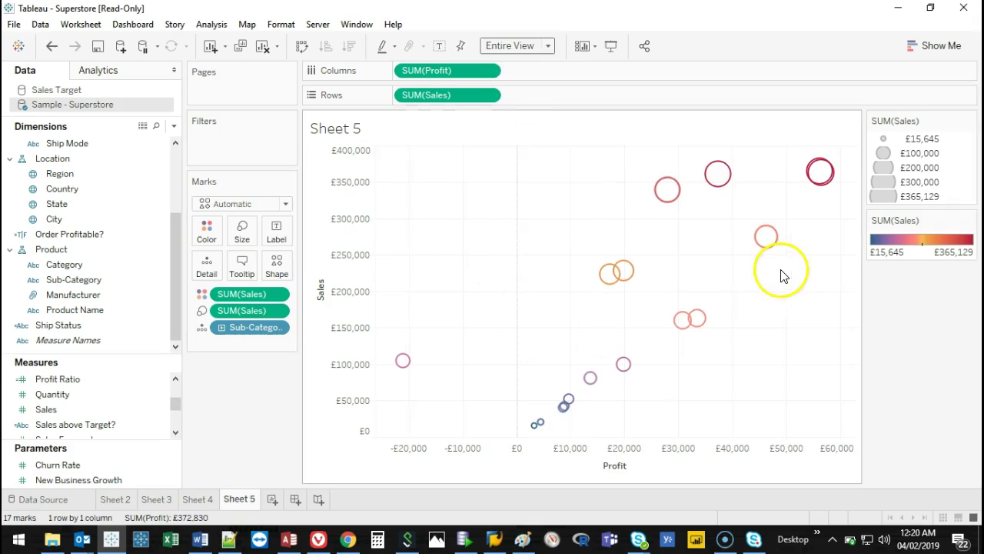
pyautogui.click(243, 230)
pyautogui.moveTo(292, 264); pyautogui.dragTo(314, 266)
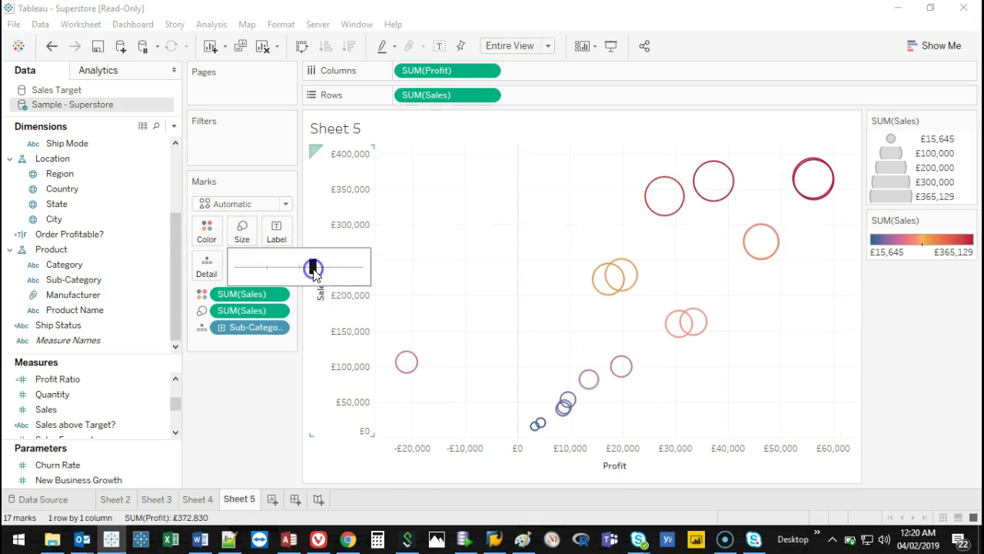
pyautogui.click(254, 406)
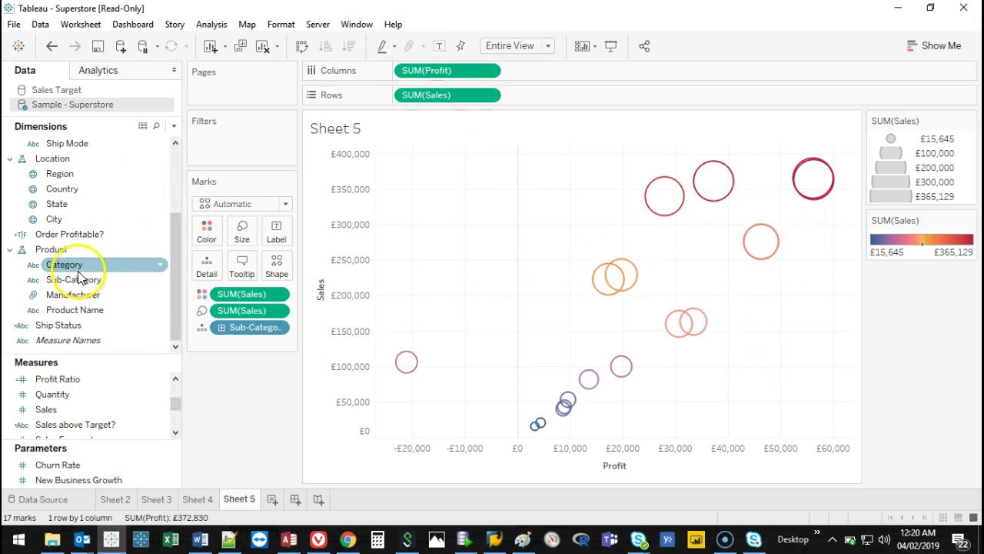
pyautogui.moveTo(687, 187)
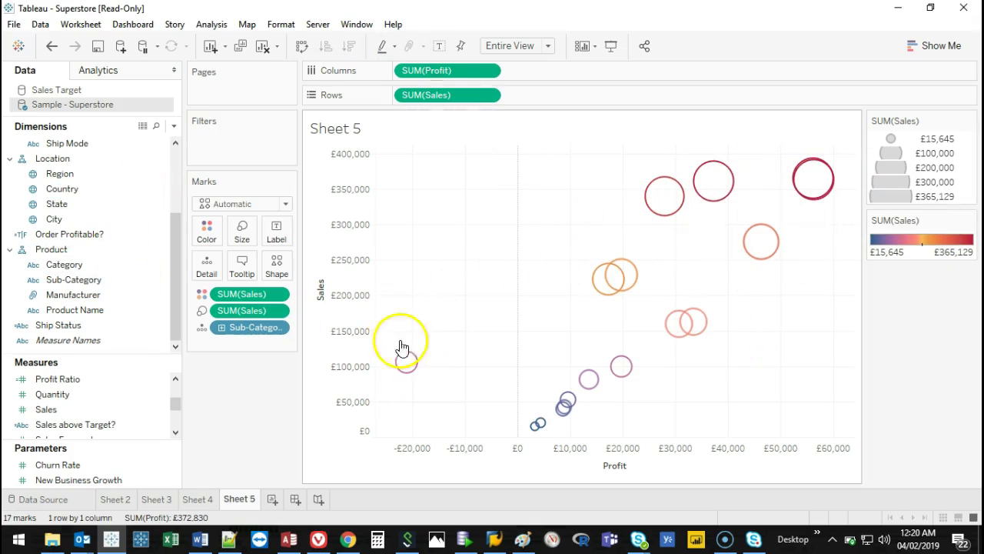
pyautogui.moveTo(67, 266); pyautogui.dragTo(416, 95)
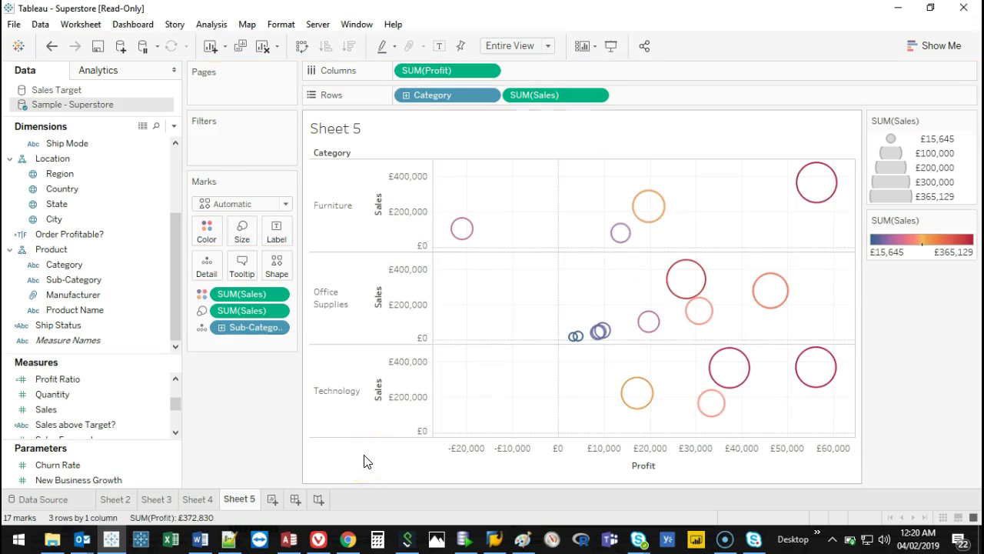
pyautogui.moveTo(431, 94); pyautogui.dragTo(249, 410)
pyautogui.moveTo(51, 263); pyautogui.dragTo(31, 269)
pyautogui.click(287, 205)
pyautogui.click(285, 205)
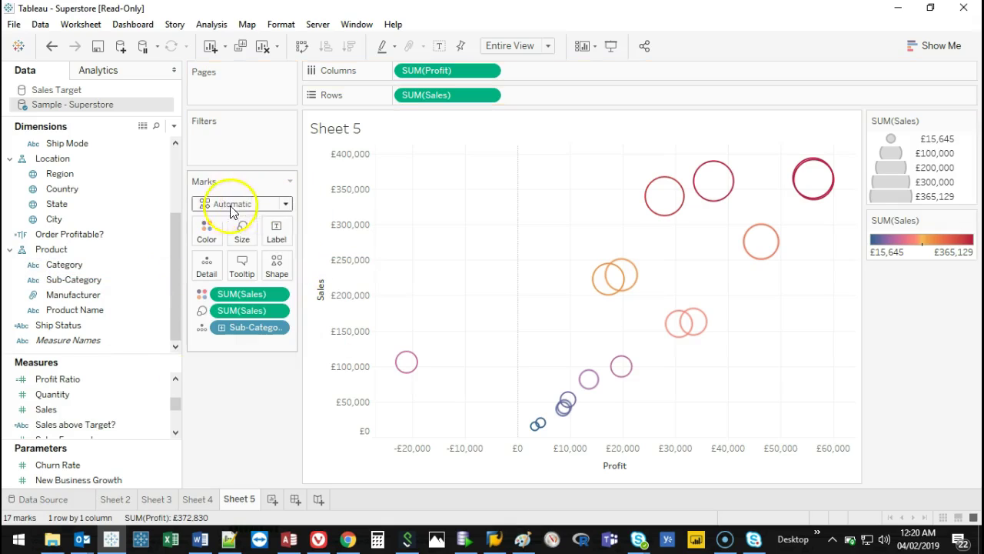
pyautogui.click(276, 208)
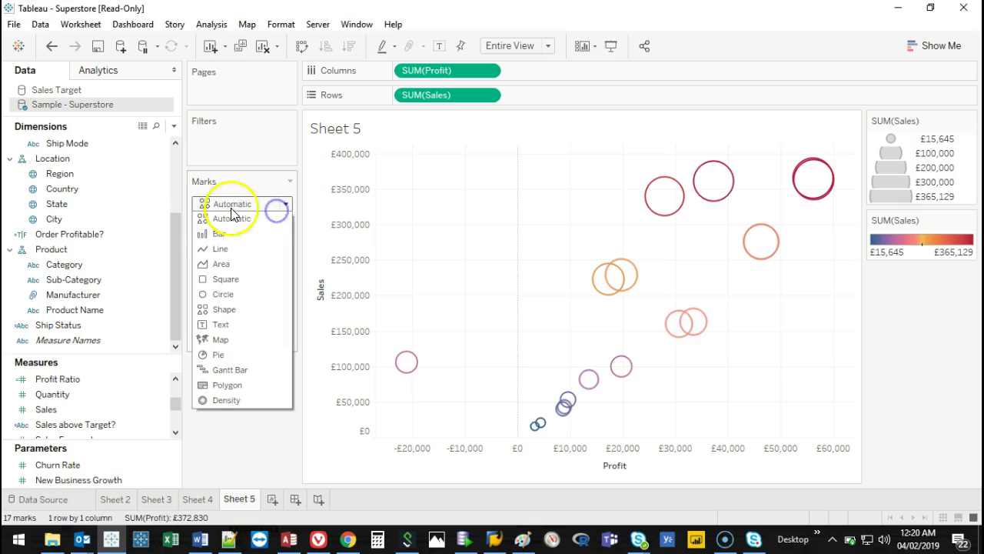
# Set the mark type to Shape with Category on Shape, then highlight each Category in the legend.
pyautogui.click(239, 310)
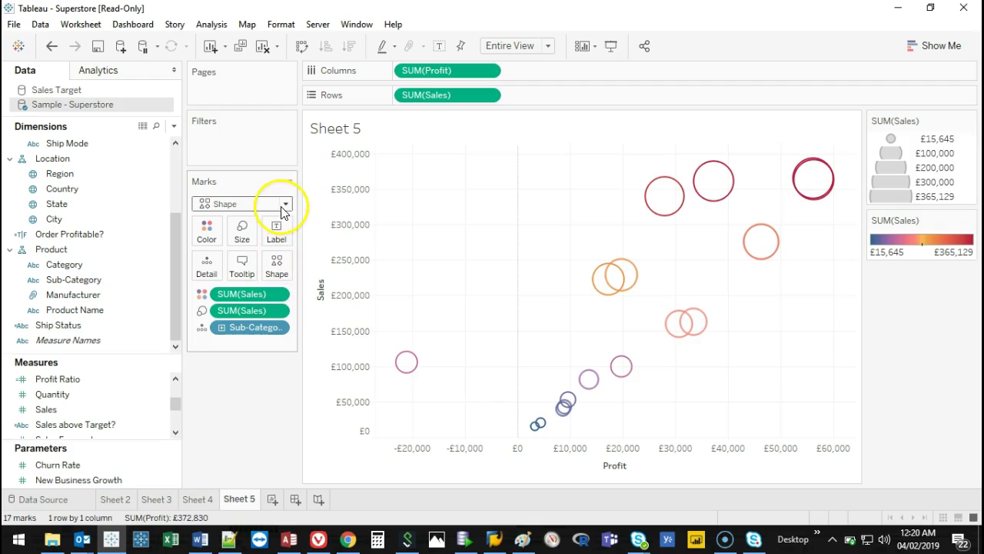
pyautogui.moveTo(50, 264); pyautogui.dragTo(277, 265)
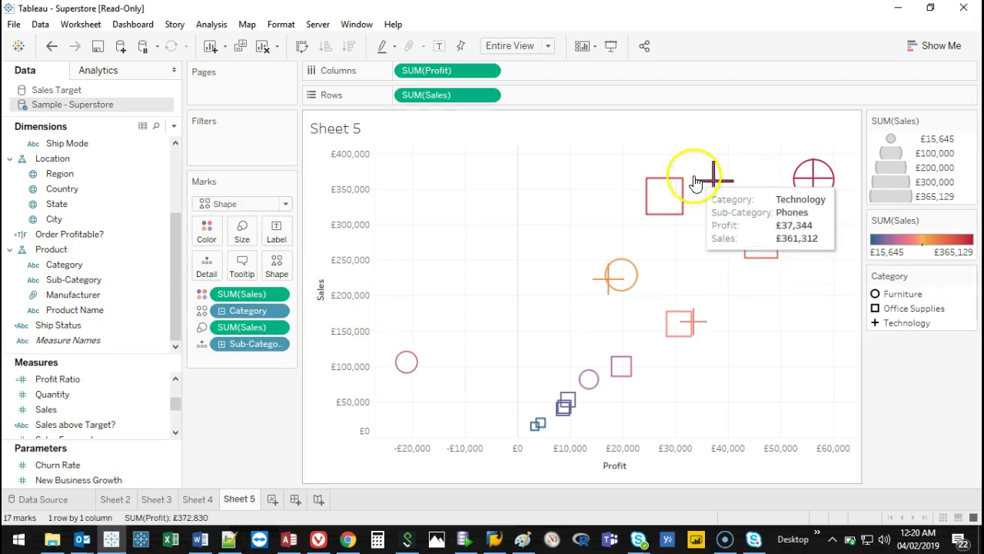
pyautogui.click(905, 326)
pyautogui.click(909, 321)
pyautogui.click(921, 311)
pyautogui.click(923, 312)
pyautogui.click(902, 295)
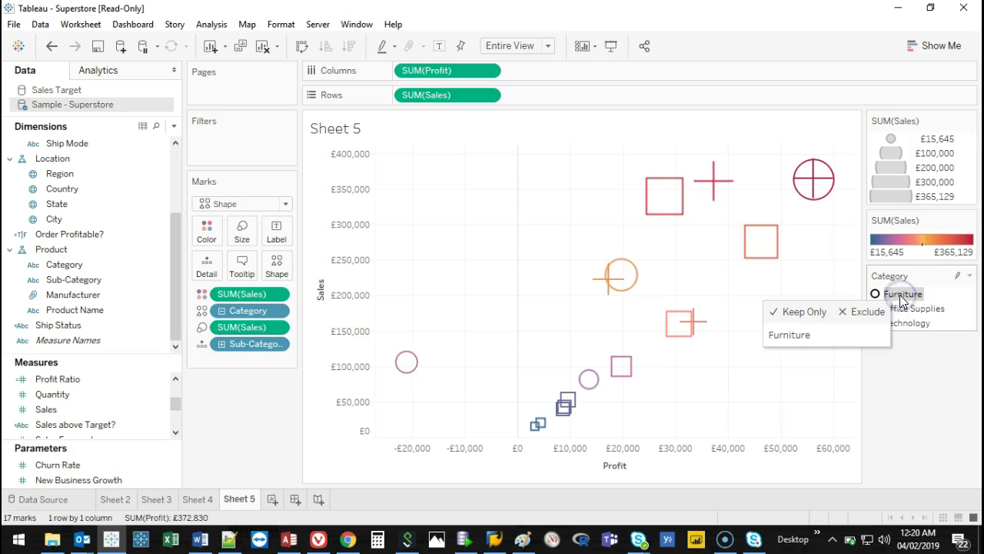
pyautogui.click(901, 296)
# Open and close the Category legend's options menu.
pyautogui.click(969, 275)
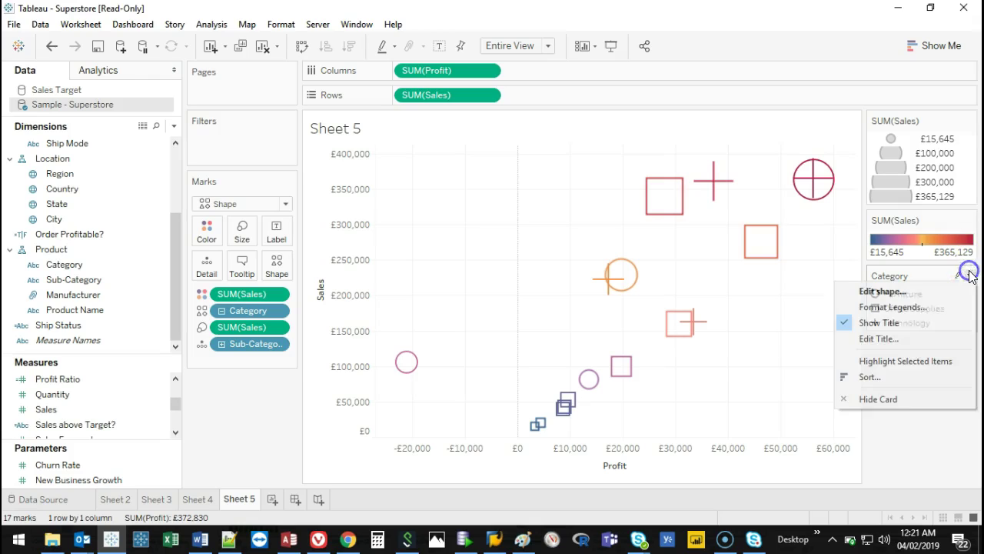
pyautogui.click(969, 275)
pyautogui.click(969, 275)
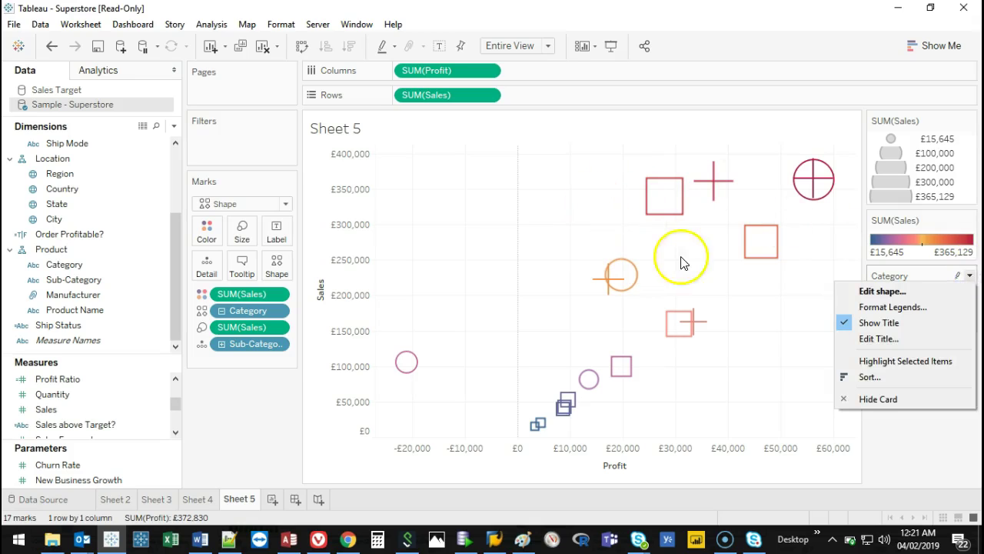
pyautogui.click(978, 288)
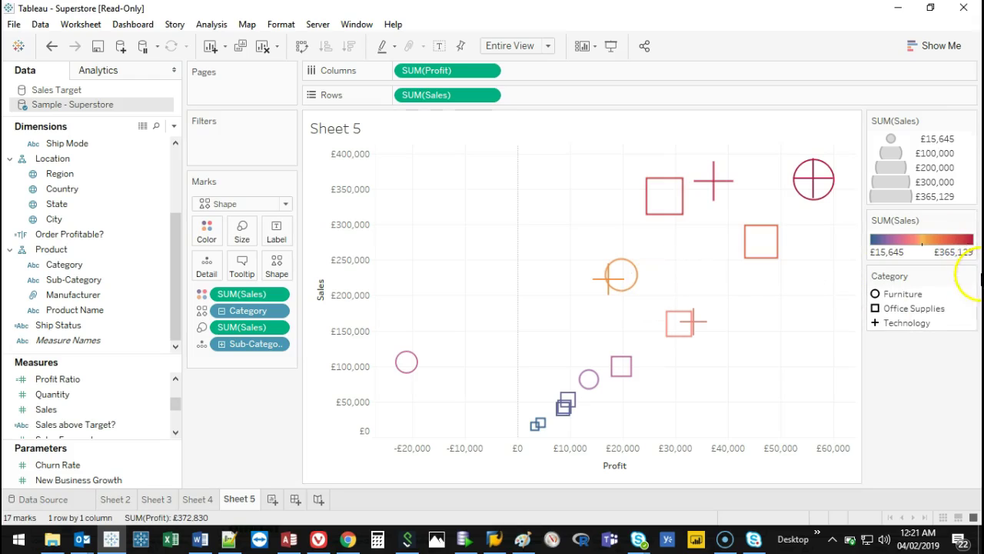
pyautogui.click(970, 276)
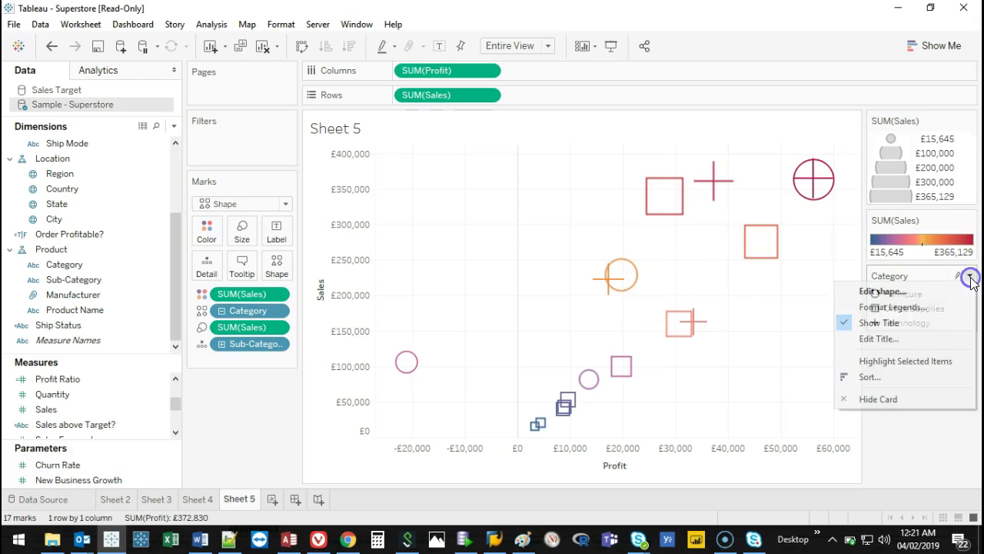
pyautogui.click(914, 361)
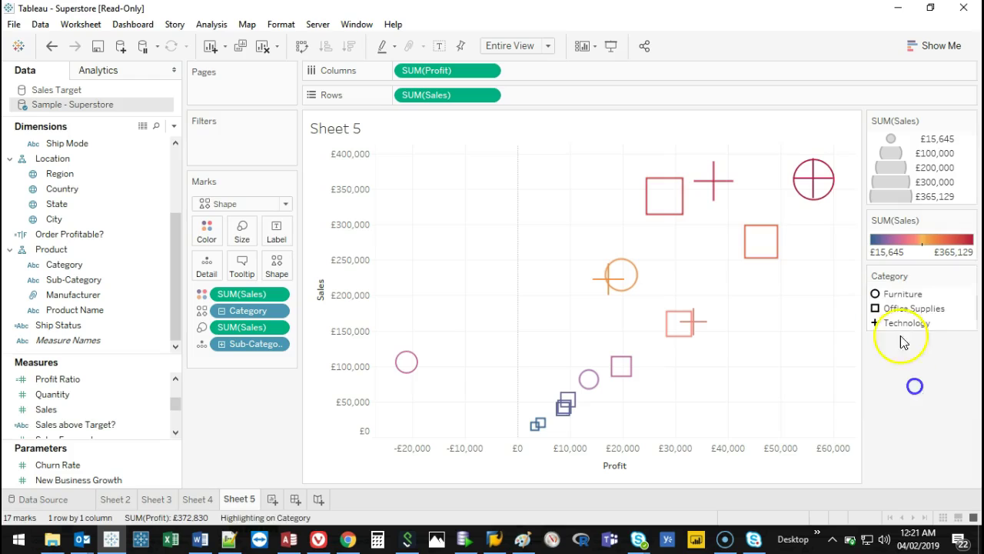
pyautogui.click(898, 294)
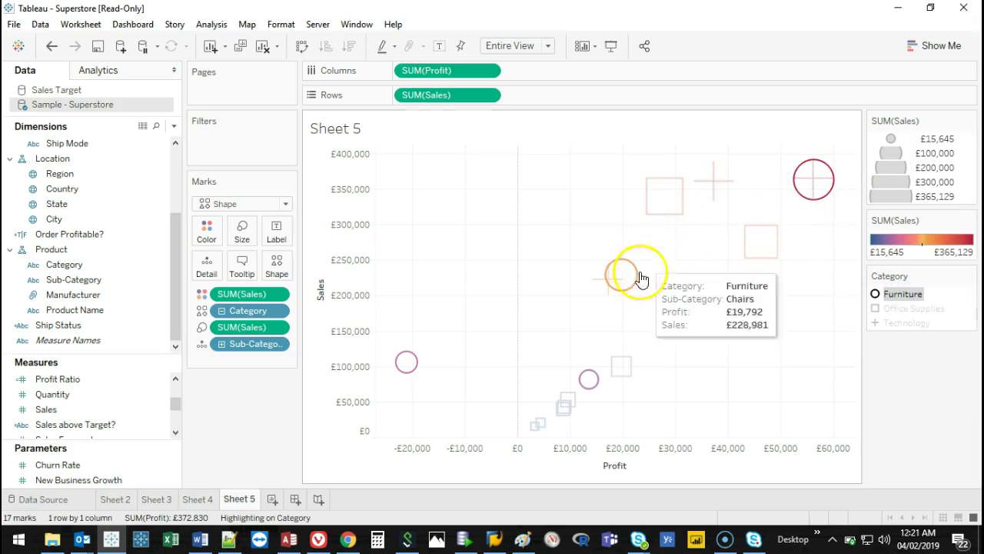
pyautogui.click(917, 308)
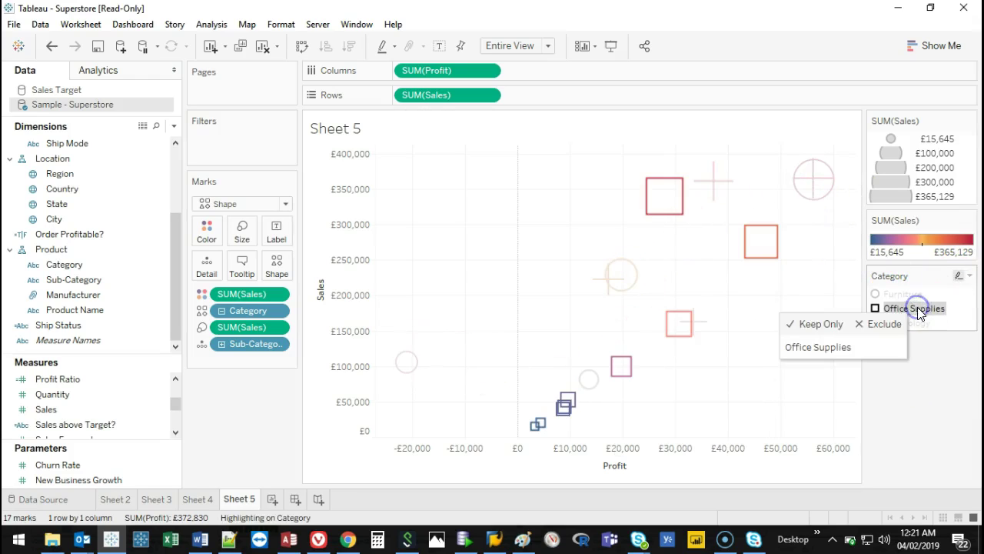
pyautogui.click(922, 323)
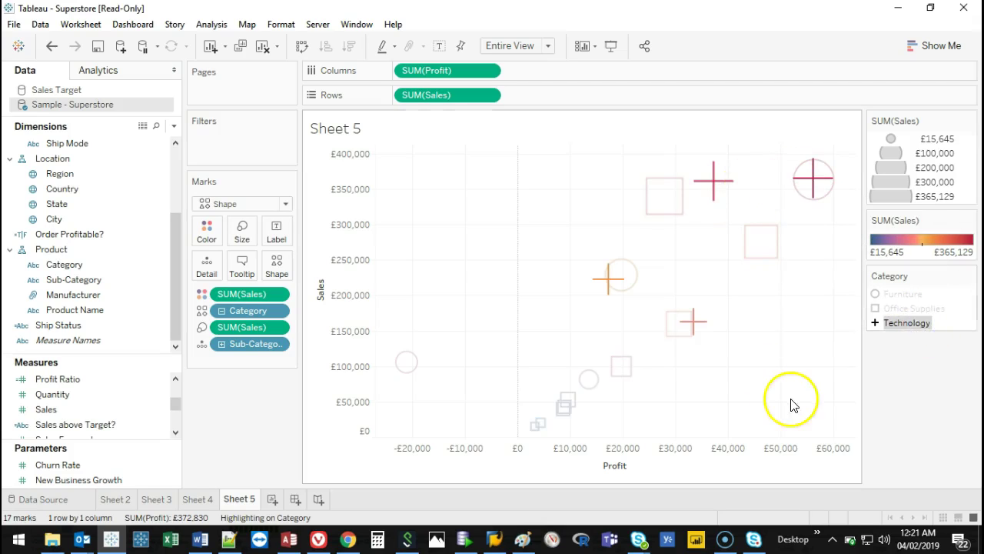
pyautogui.click(909, 324)
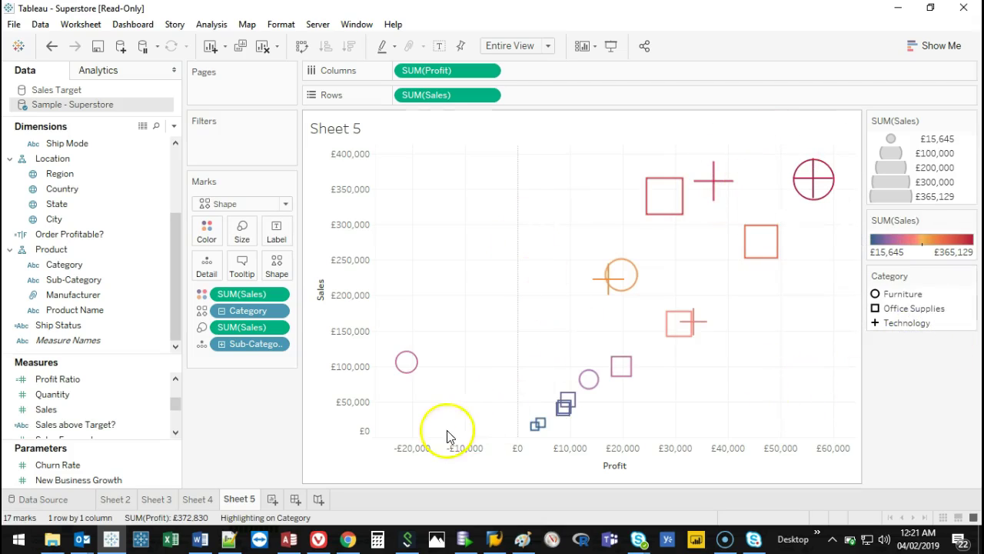
pyautogui.click(277, 265)
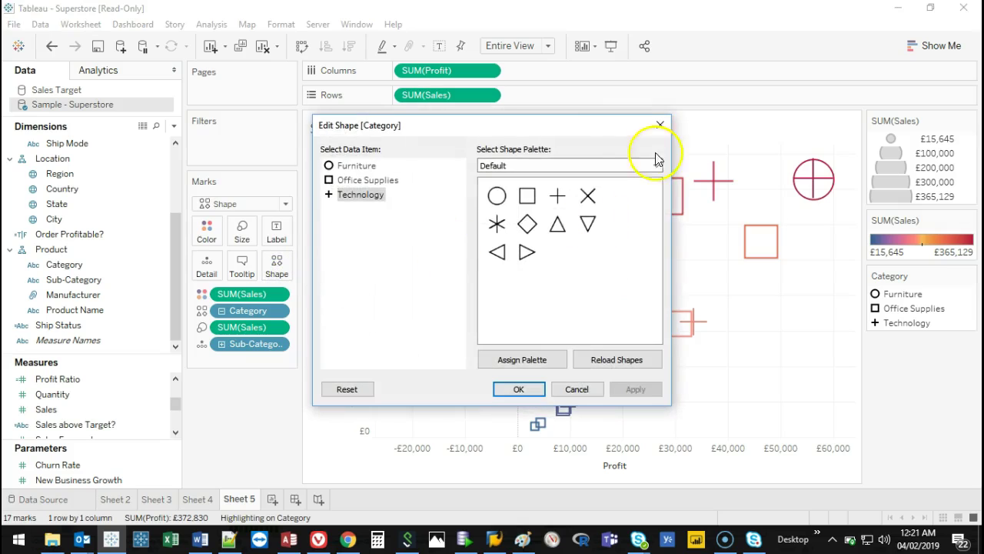
pyautogui.click(654, 125)
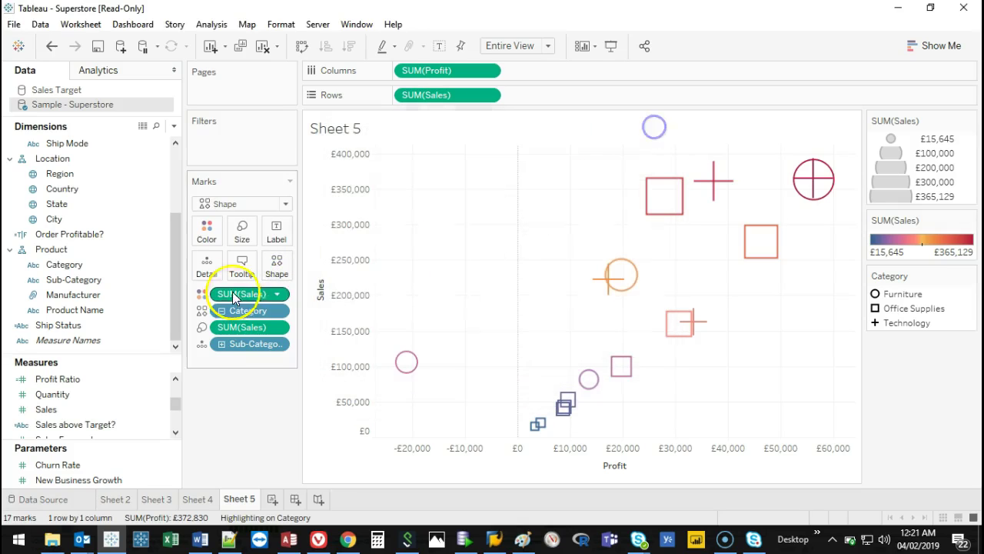
pyautogui.click(276, 267)
pyautogui.click(583, 166)
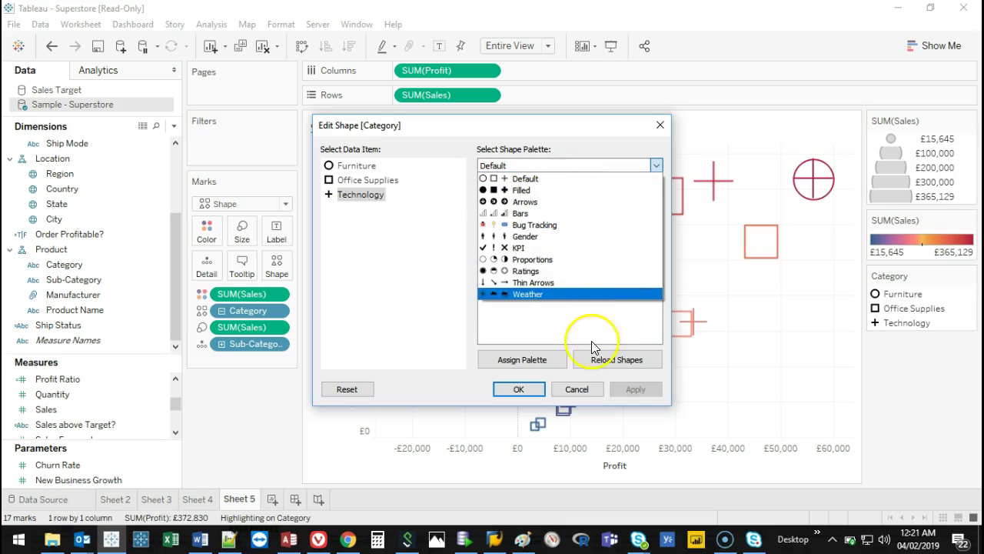
pyautogui.click(549, 324)
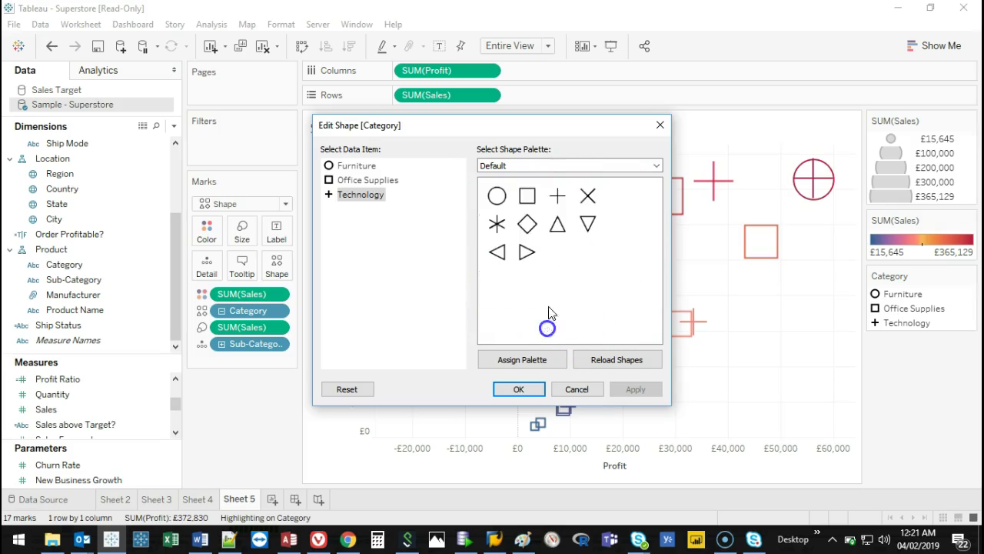
pyautogui.click(584, 165)
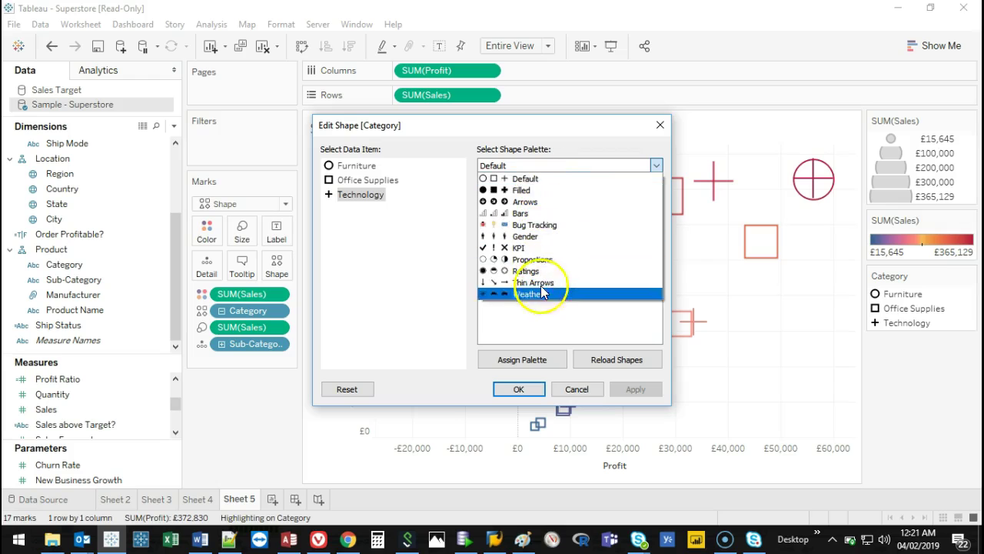
pyautogui.click(562, 321)
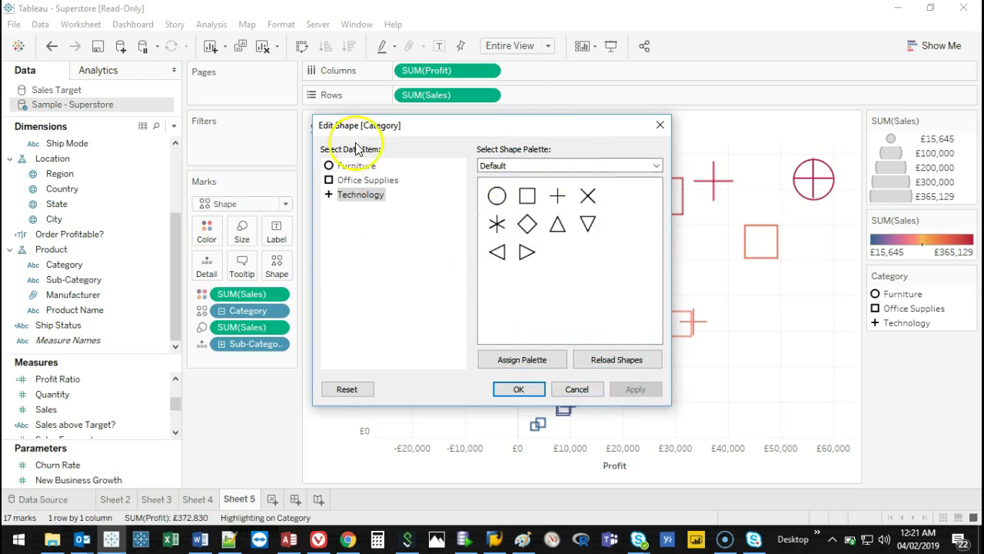
pyautogui.click(658, 126)
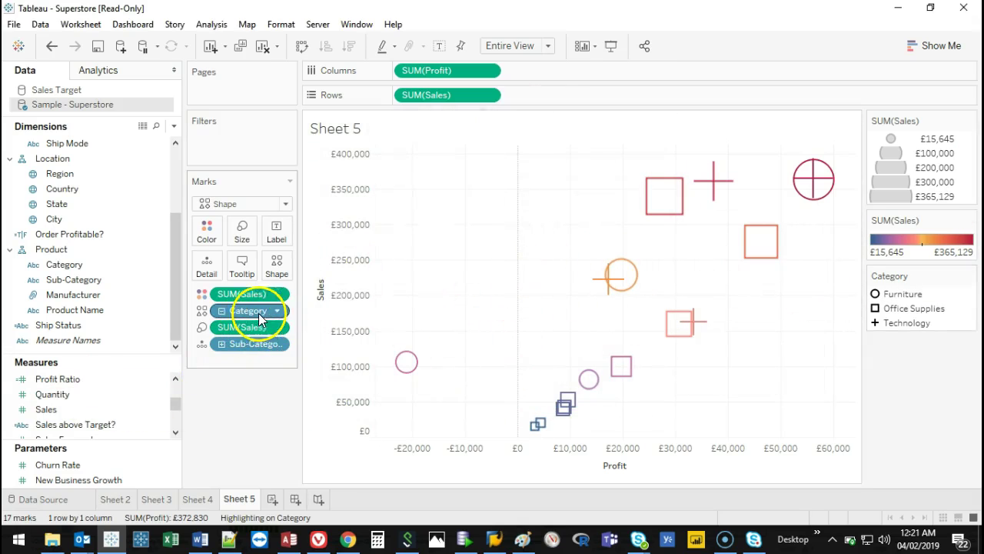
pyautogui.moveTo(250, 311); pyautogui.dragTo(253, 385)
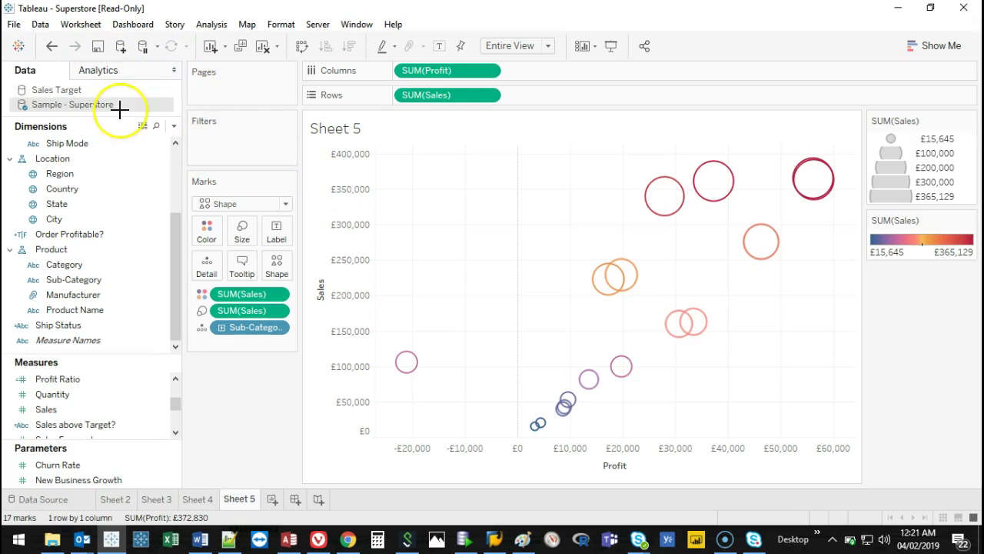
# From the Analytics pane, drag a Trend Line onto the Profit-versus-Sales scatter.
pyautogui.click(119, 80)
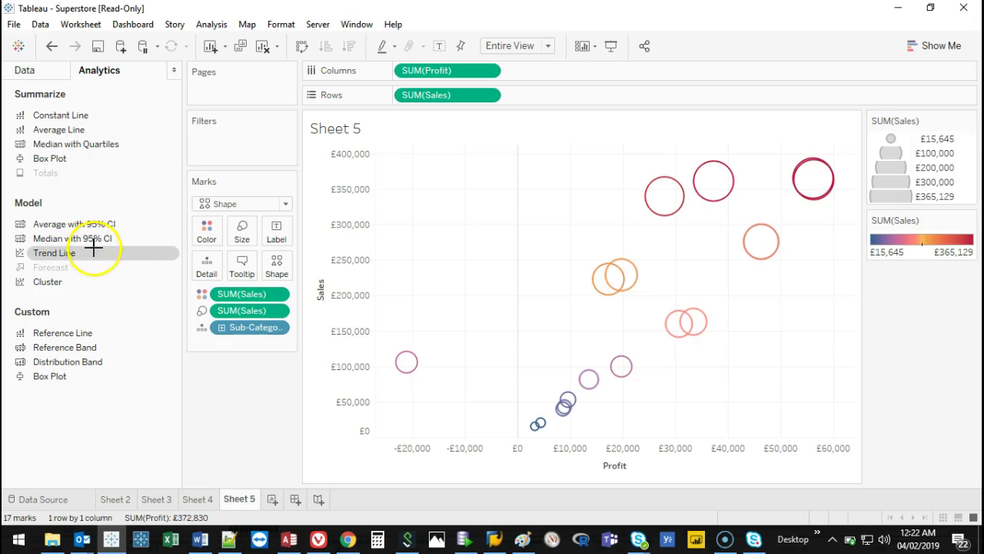
pyautogui.click(48, 257)
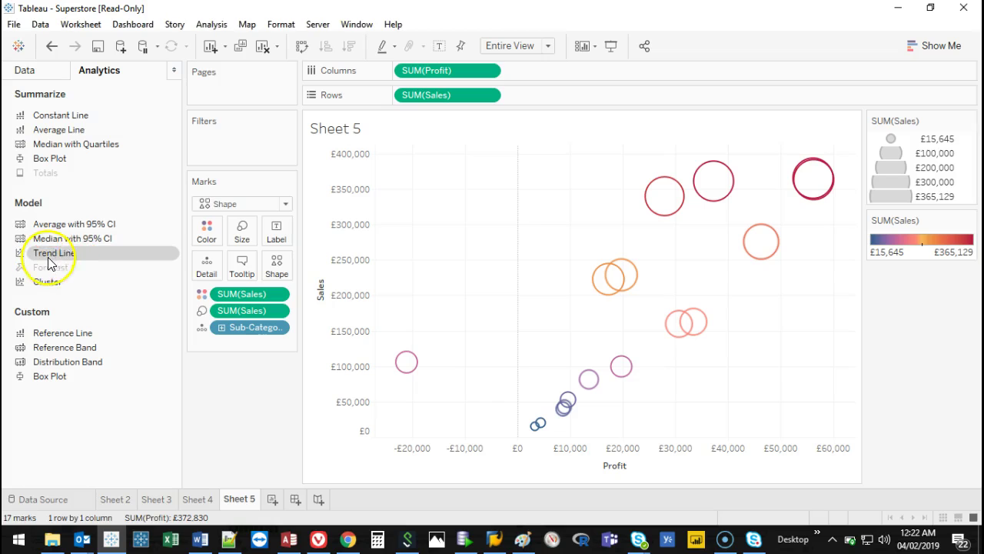
pyautogui.moveTo(59, 256); pyautogui.dragTo(653, 181)
# Edit the trend line to a degree-3 polynomial model, giving R-squared 0.771695.
pyautogui.moveTo(705, 249)
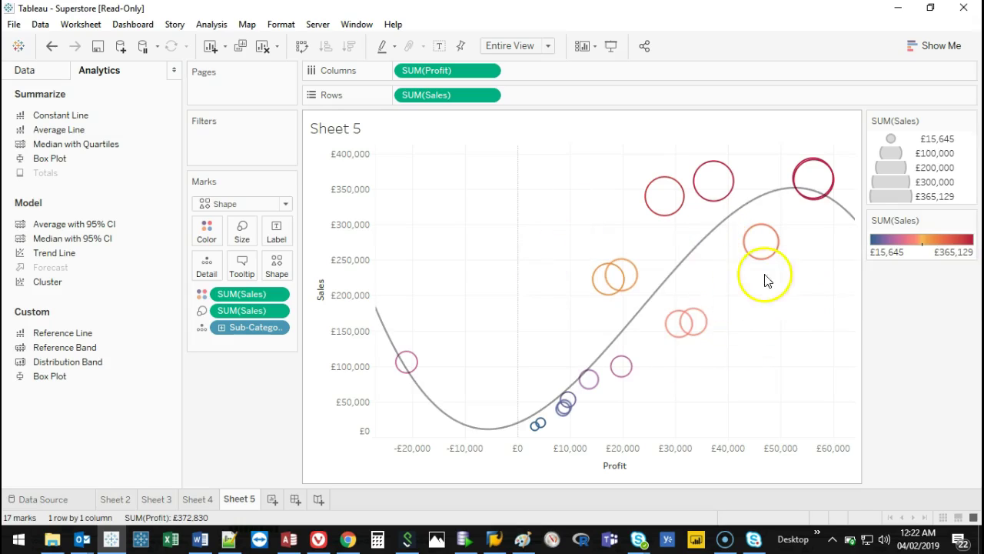
pyautogui.click(696, 253)
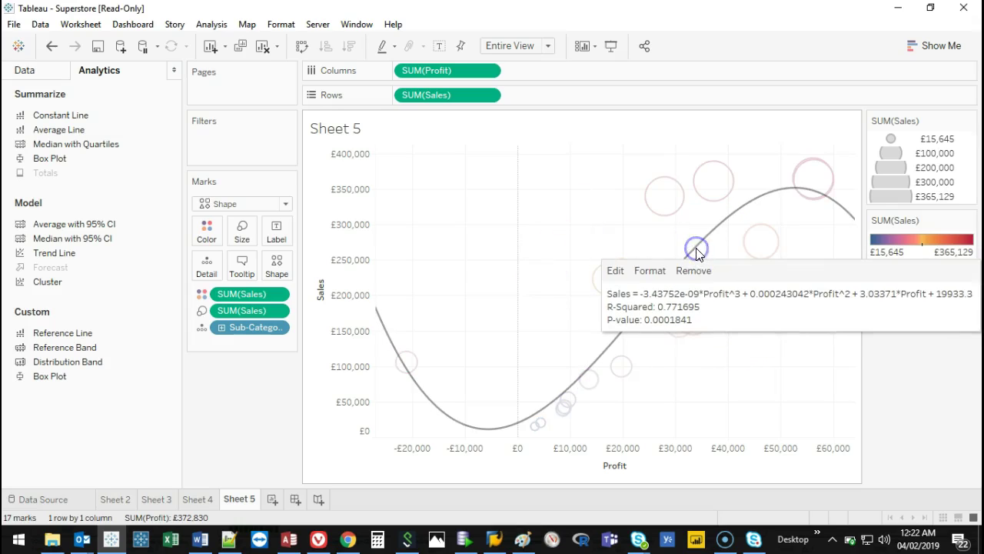
pyautogui.click(616, 270)
pyautogui.click(482, 214)
pyautogui.click(482, 214)
pyautogui.click(482, 222)
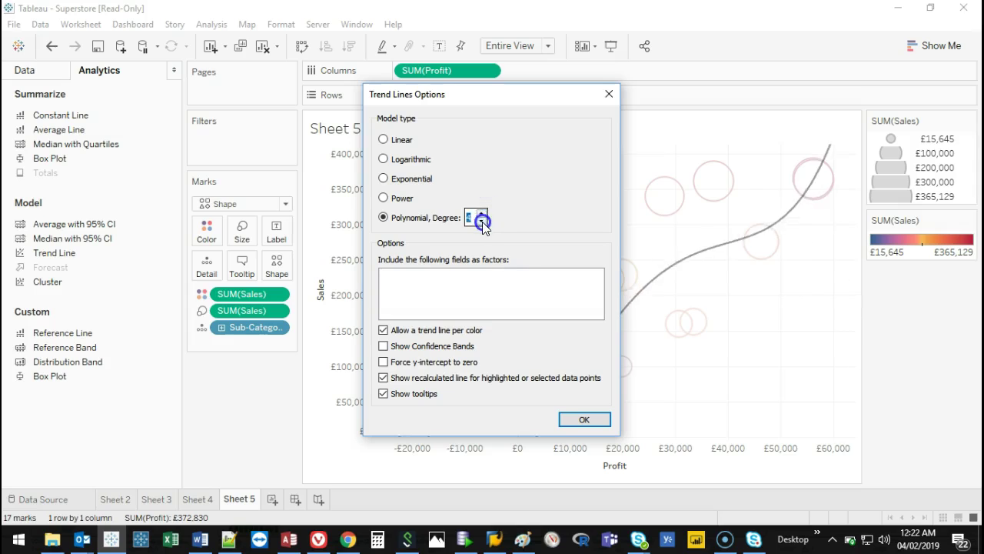
pyautogui.click(609, 95)
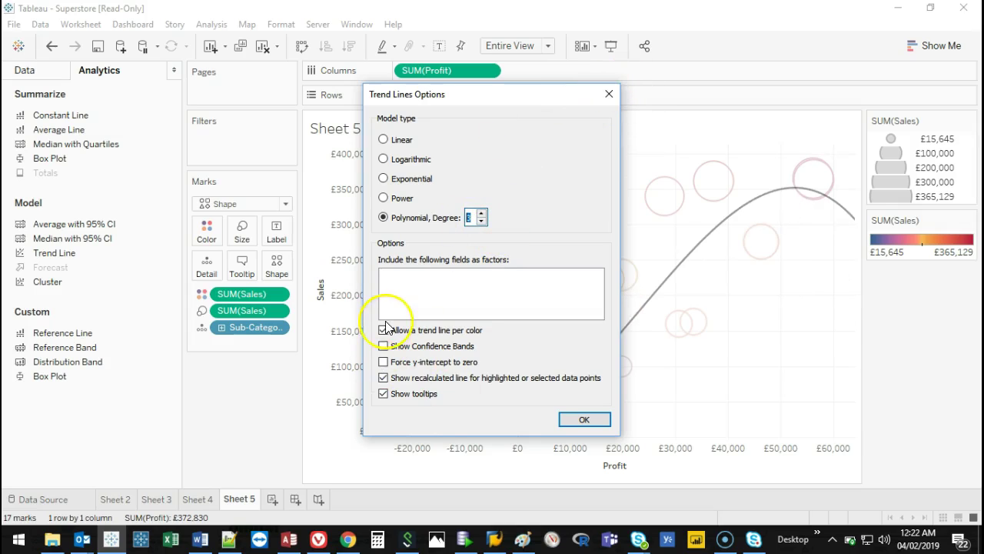
pyautogui.click(607, 94)
pyautogui.moveTo(687, 255)
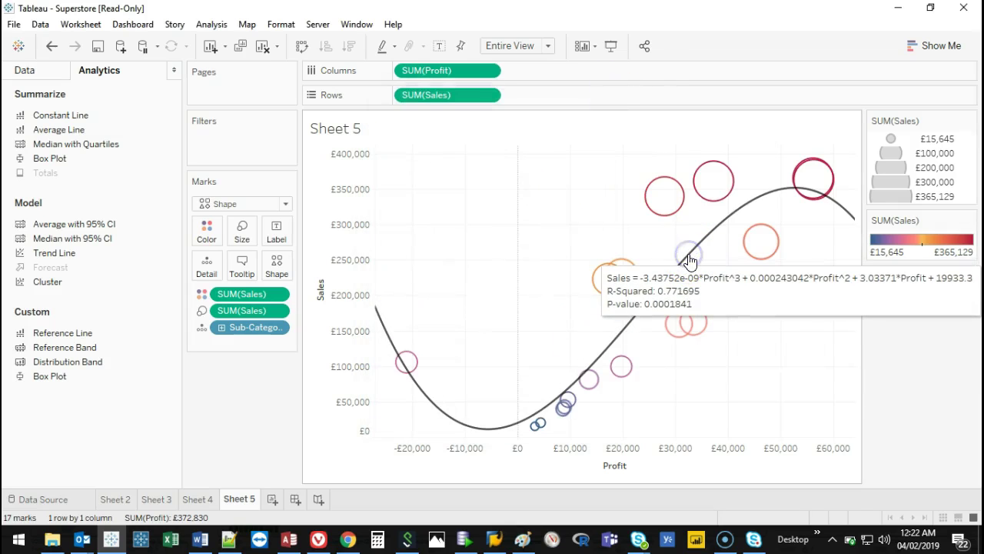
pyautogui.click(689, 260)
# Format the trend line as red, long-dashed and at the thickest weight.
pyautogui.rightClick(687, 256)
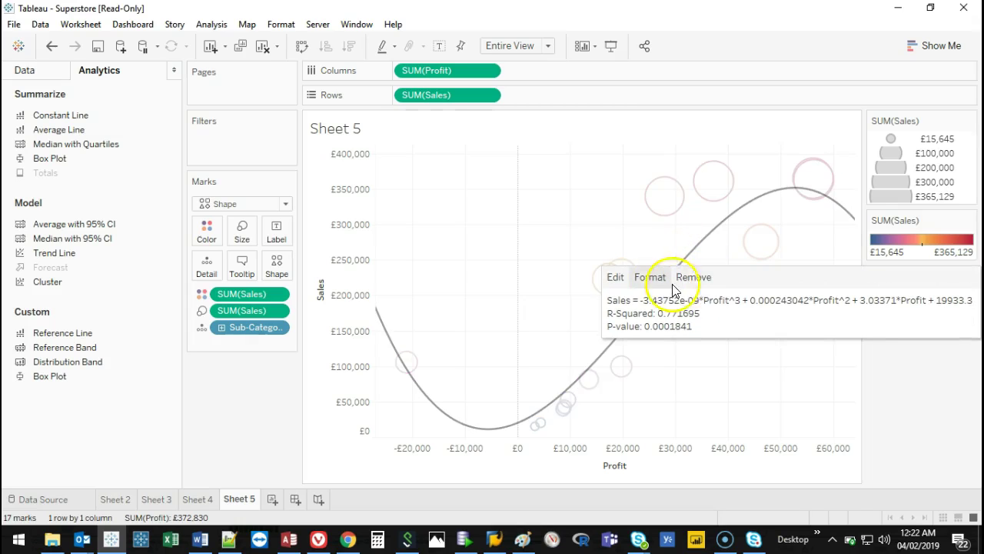
pyautogui.click(652, 280)
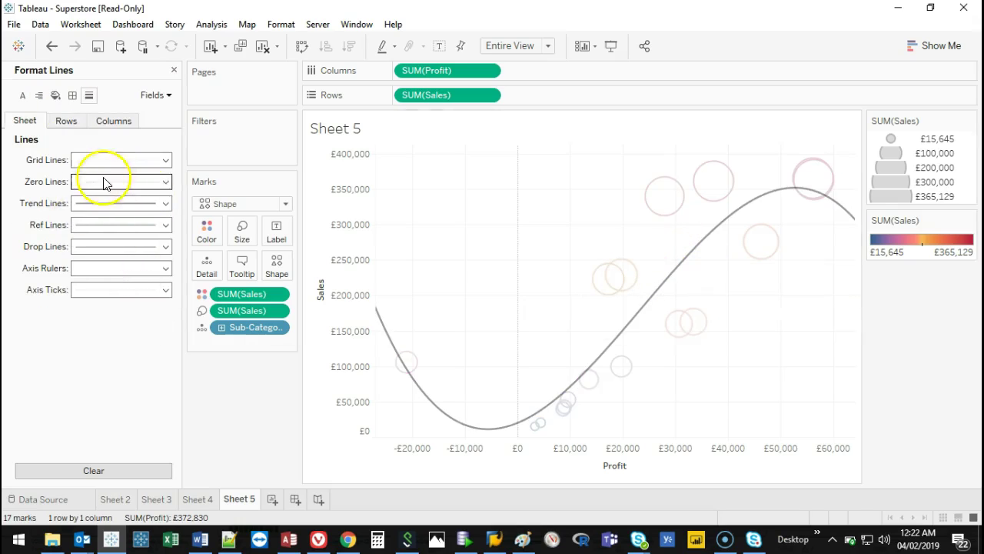
pyautogui.click(148, 201)
pyautogui.click(135, 203)
pyautogui.click(129, 202)
pyautogui.click(136, 352)
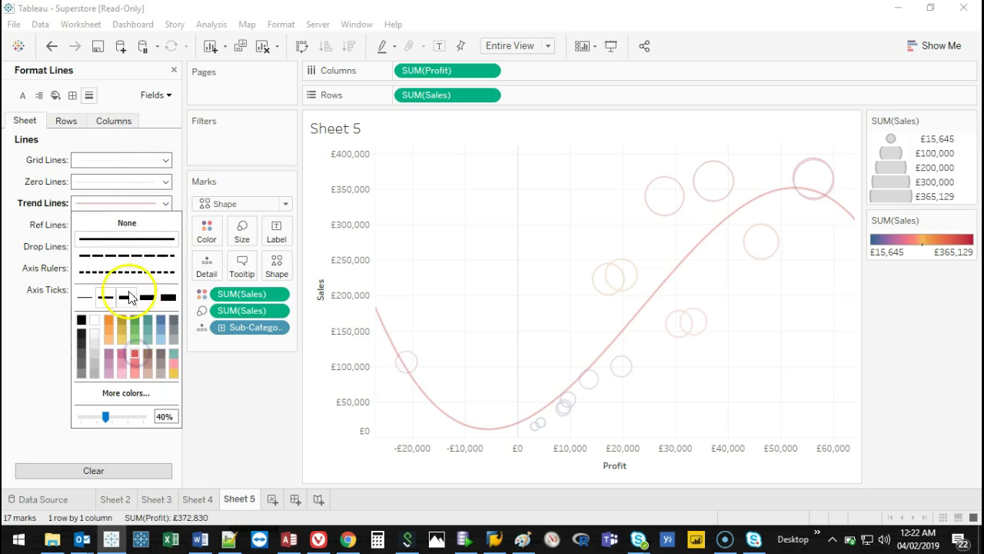
pyautogui.click(126, 255)
pyautogui.click(147, 296)
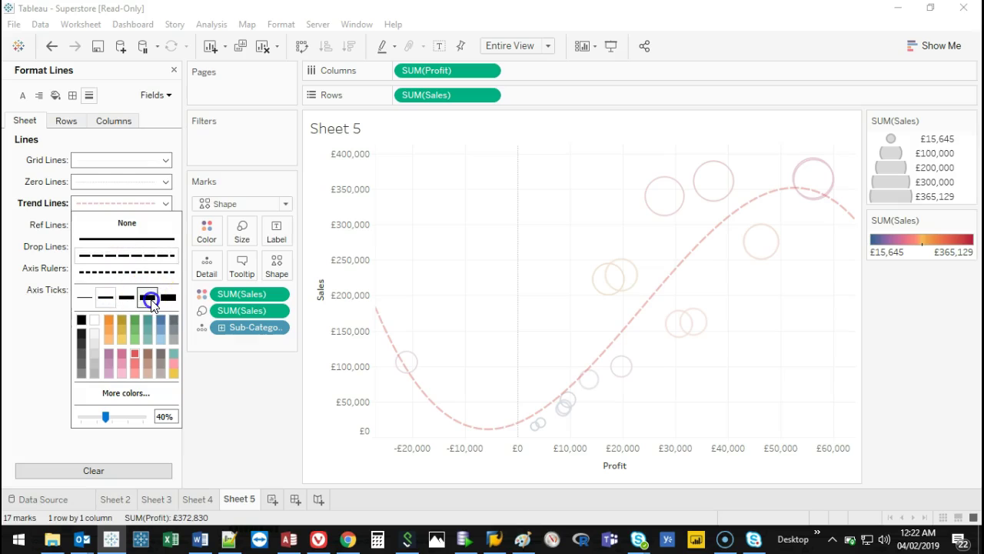
# Raise the trend line's opacity to 80% and close the format pane.
pyautogui.click(479, 259)
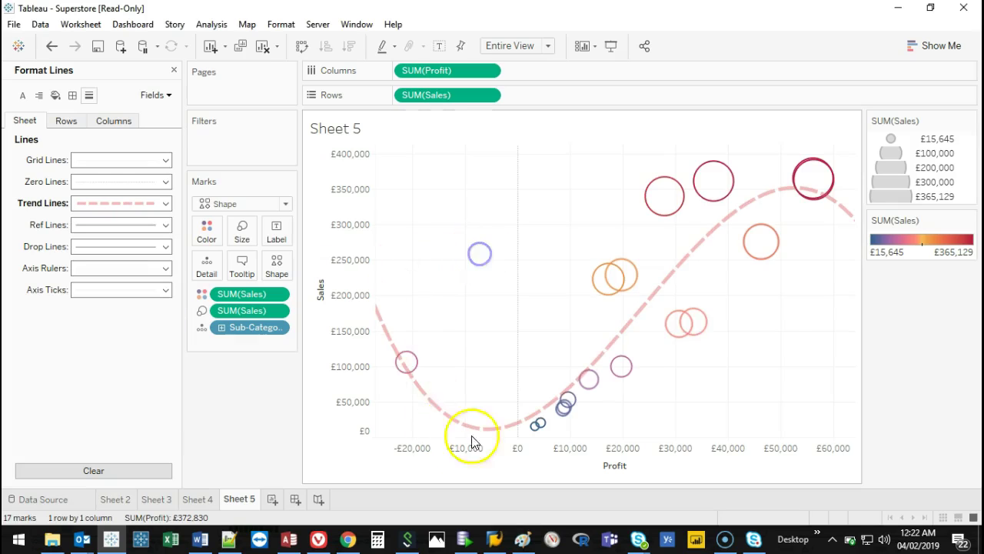
pyautogui.click(164, 203)
pyautogui.click(130, 419)
pyautogui.click(471, 259)
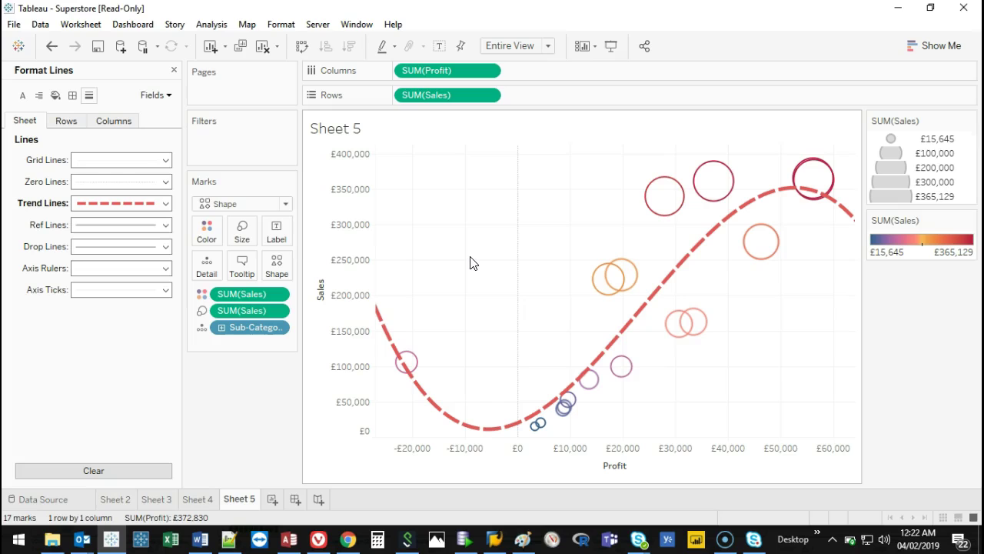
pyautogui.click(174, 70)
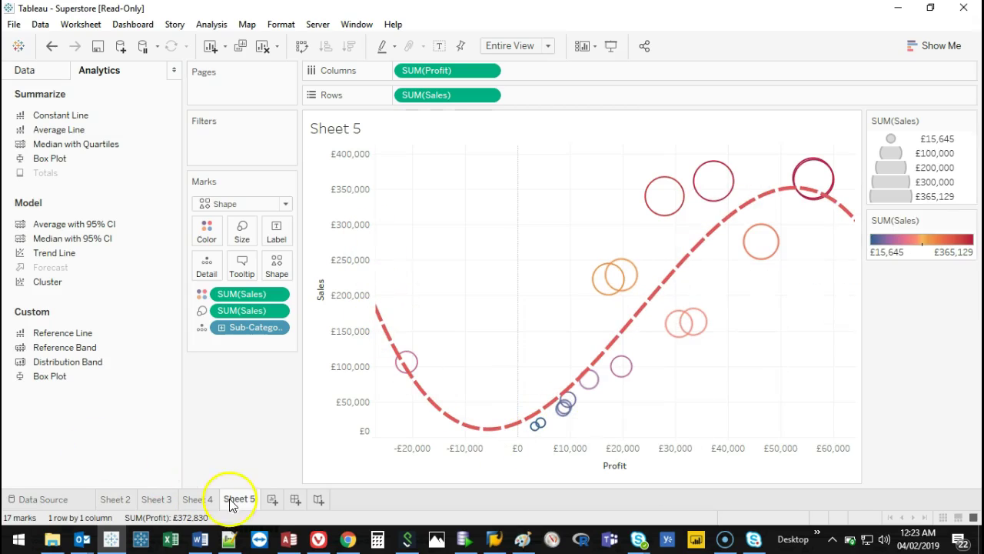
# Add a new worksheet, Sheet 6, and select the City, Segment and Order Date fields.
pyautogui.click(267, 502)
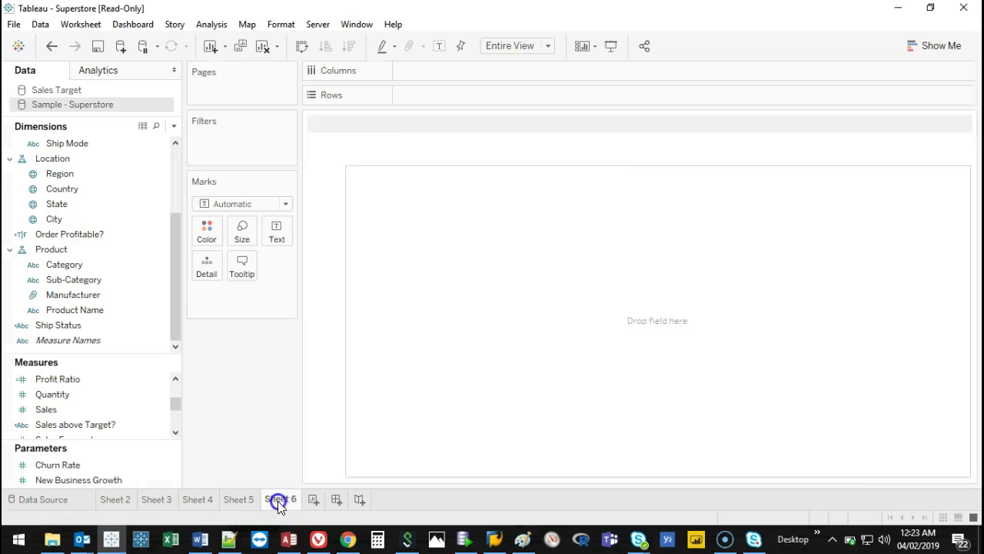
pyautogui.click(149, 219)
pyautogui.moveTo(172, 249); pyautogui.dragTo(176, 167)
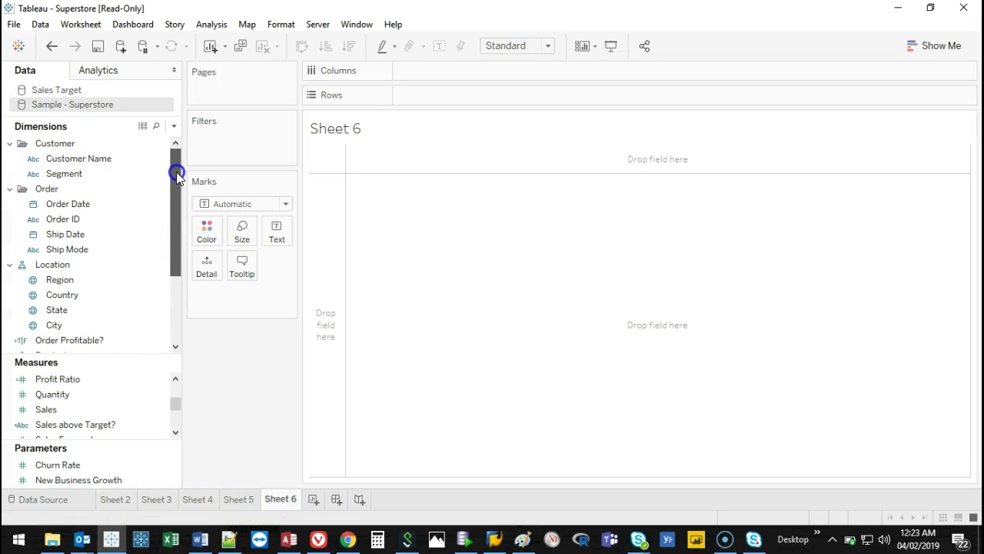
pyautogui.click(163, 175)
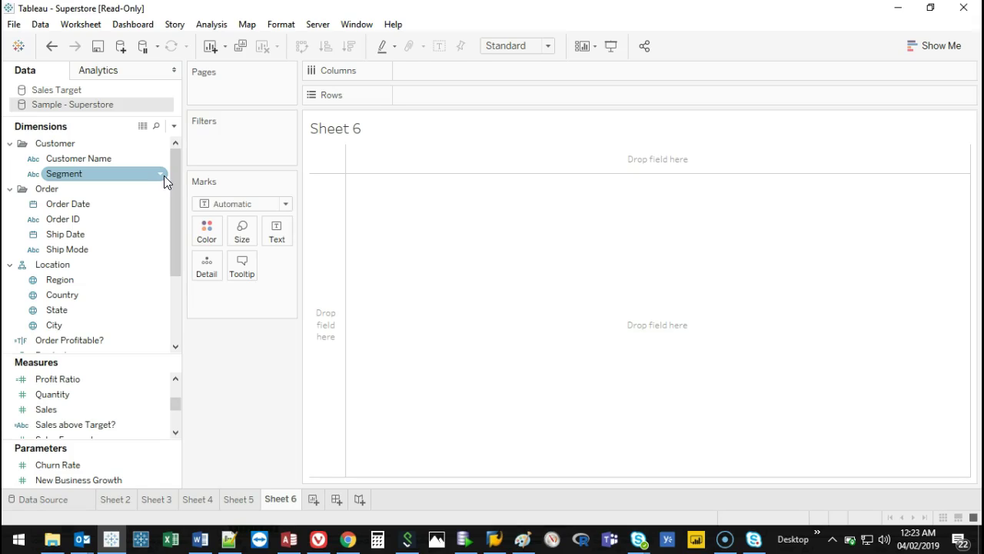
pyautogui.click(111, 214)
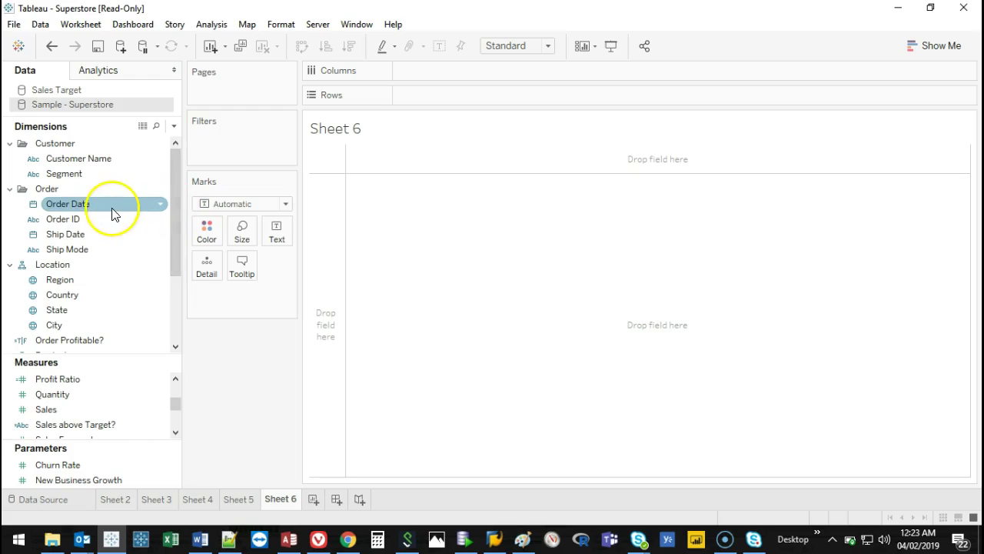
pyautogui.moveTo(85, 206); pyautogui.dragTo(175, 196)
pyautogui.click(86, 204)
# Place Order Date on Columns and select the 2015–2018 year headers.
pyautogui.moveTo(69, 203); pyautogui.dragTo(470, 76)
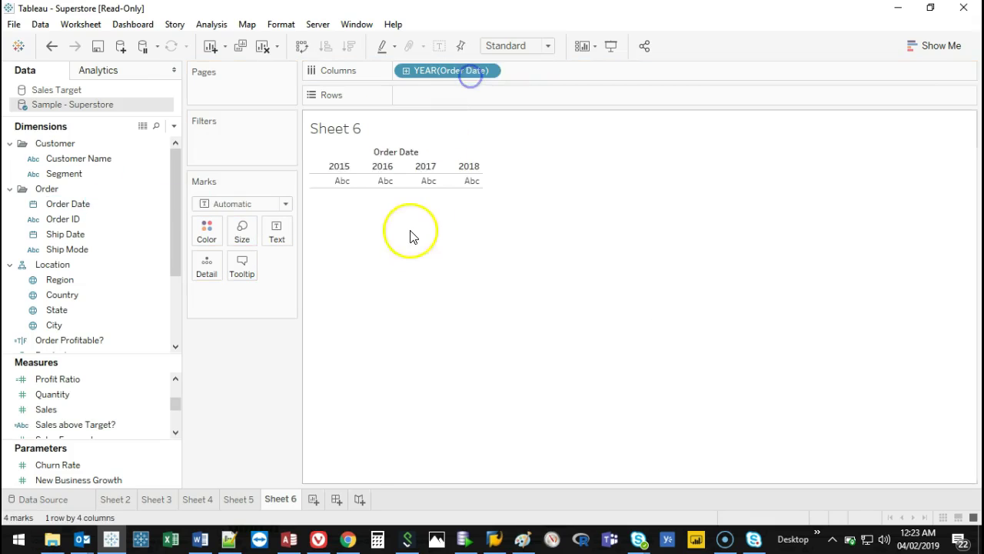
pyautogui.click(326, 166)
pyautogui.click(373, 166)
pyautogui.click(431, 166)
pyautogui.click(468, 167)
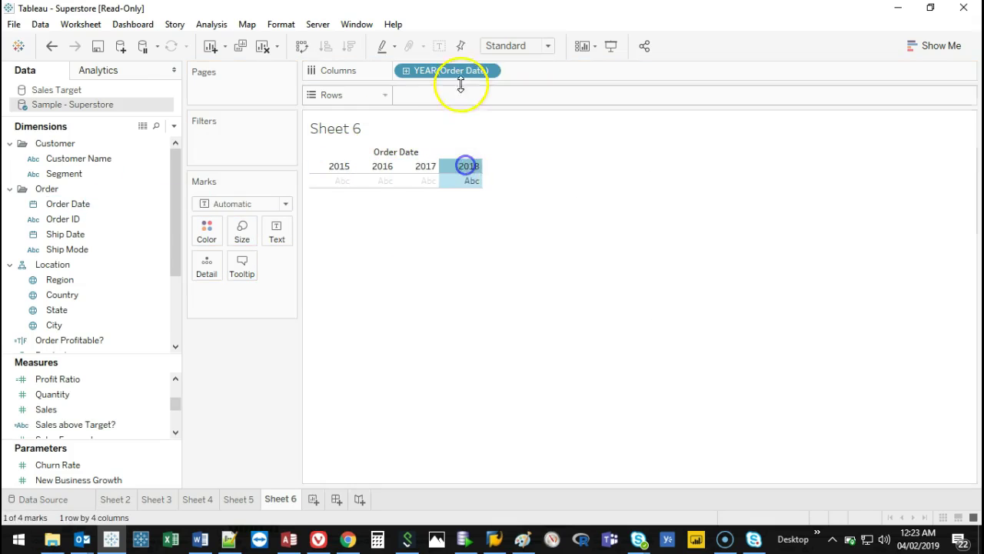
# Make the Order Date year continuous, remove it, then drag Order Date back onto Columns.
pyautogui.rightClick(446, 72)
pyautogui.click(534, 496)
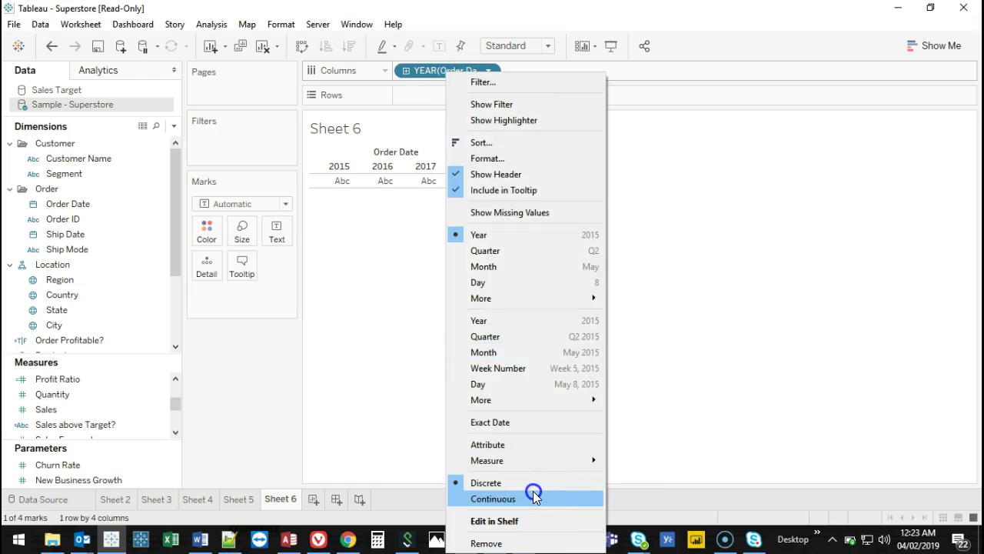
pyautogui.moveTo(435, 71); pyautogui.dragTo(246, 348)
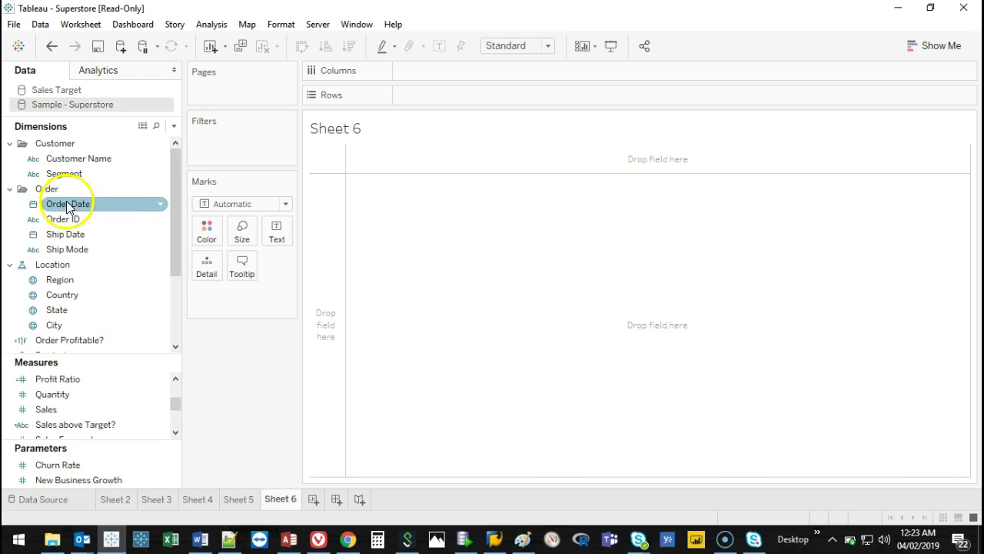
pyautogui.moveTo(67, 206); pyautogui.dragTo(473, 74)
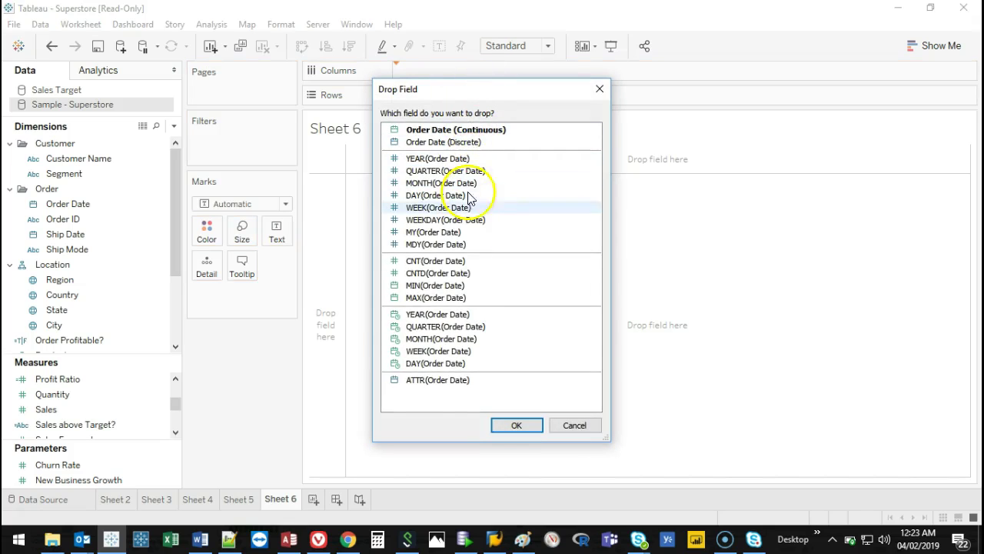
# Drop Order Date on Columns as a continuous exact date, giving a Nov 14–Nov 18 timeline.
pyautogui.click(494, 159)
pyautogui.moveTo(383, 156)
pyautogui.mouseDown()
pyautogui.moveTo(566, 165)
pyautogui.moveTo(575, 232)
pyautogui.moveTo(429, 262)
pyautogui.moveTo(382, 156)
pyautogui.mouseUp()
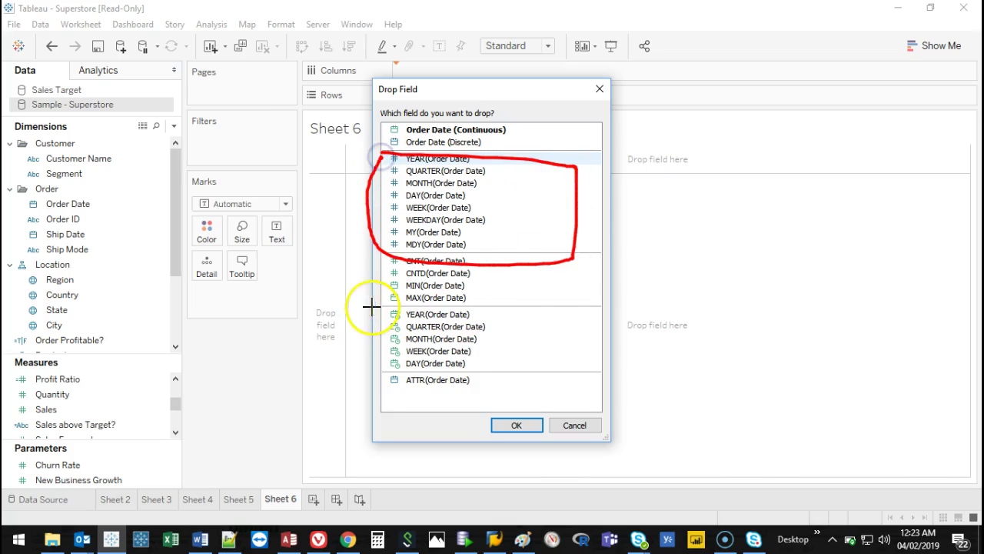
pyautogui.moveTo(541, 323)
pyautogui.mouseDown()
pyautogui.moveTo(486, 384)
pyautogui.moveTo(381, 359)
pyautogui.mouseUp()
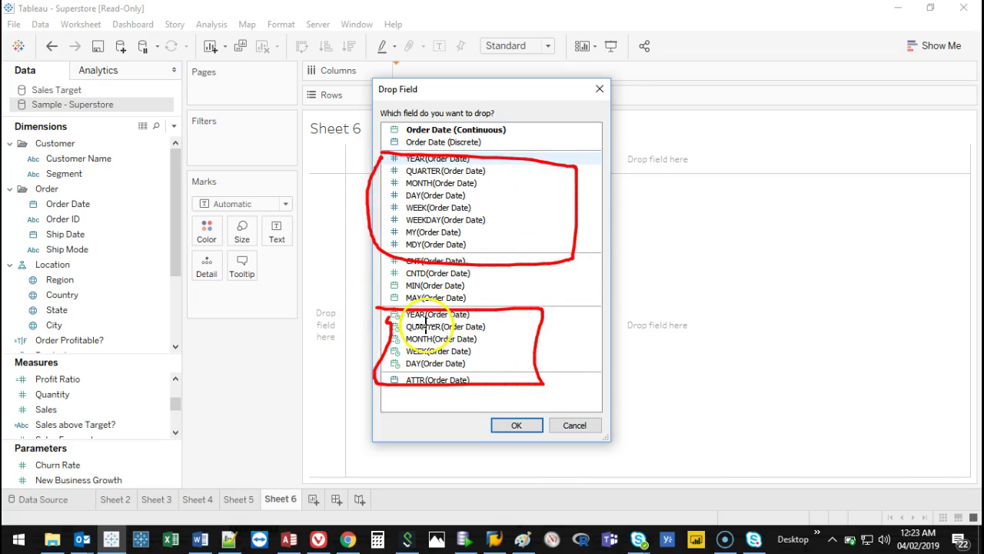
pyautogui.moveTo(490, 262); pyautogui.dragTo(488, 306)
pyautogui.moveTo(538, 123)
pyautogui.mouseDown()
pyautogui.moveTo(380, 123)
pyautogui.moveTo(518, 134)
pyautogui.moveTo(518, 117)
pyautogui.moveTo(492, 143)
pyautogui.moveTo(354, 135)
pyautogui.moveTo(530, 142)
pyautogui.mouseUp()
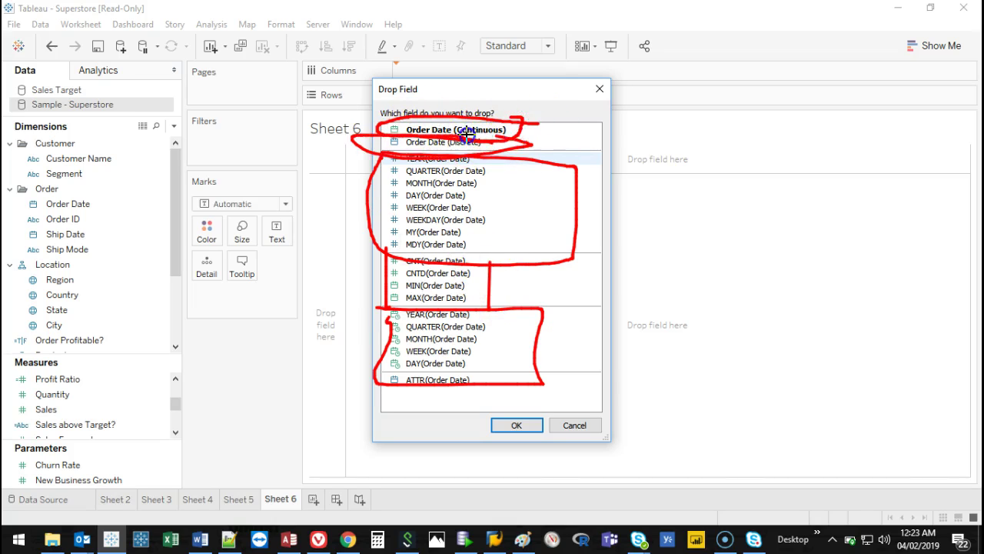
pyautogui.press('Escape')
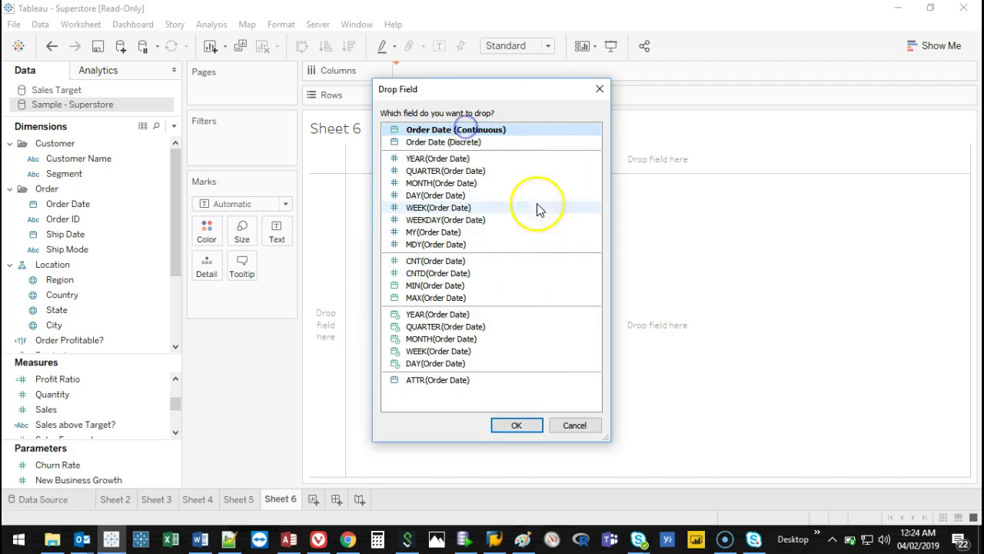
pyautogui.click(517, 425)
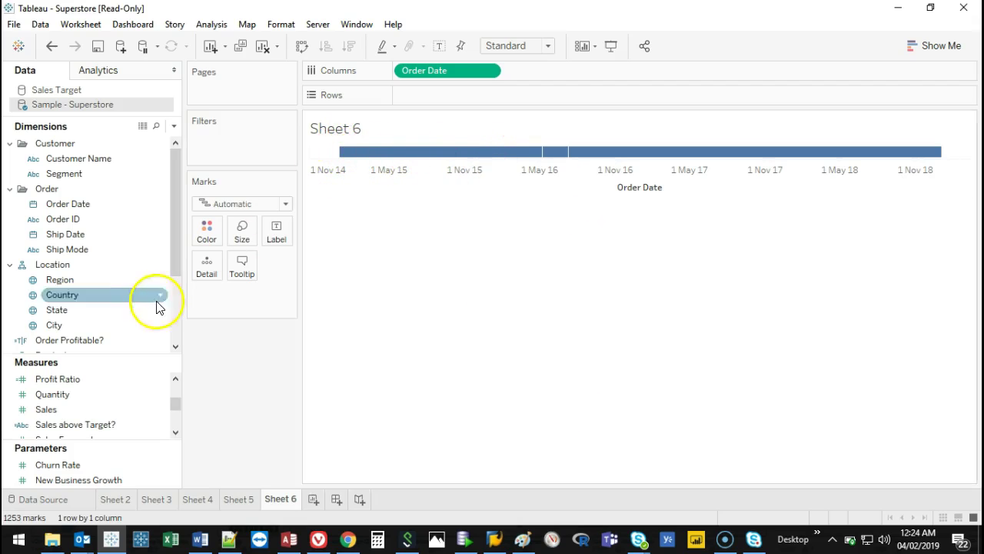
# Put Sales on Rows and change Order Date to Week Number, then to continuous Month.
pyautogui.moveTo(68, 408)
pyautogui.mouseDown()
pyautogui.moveTo(99, 409)
pyautogui.moveTo(429, 97)
pyautogui.mouseUp()
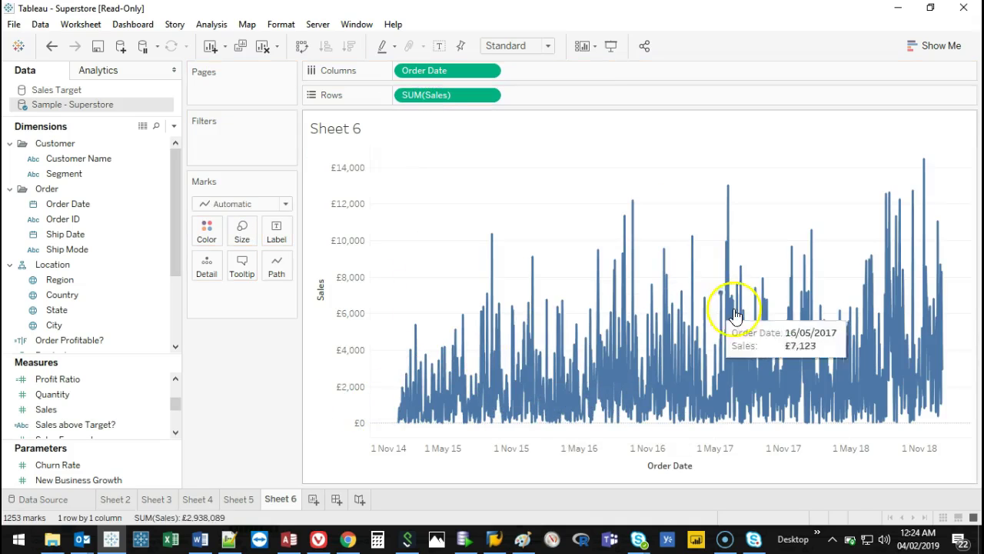
pyautogui.rightClick(464, 71)
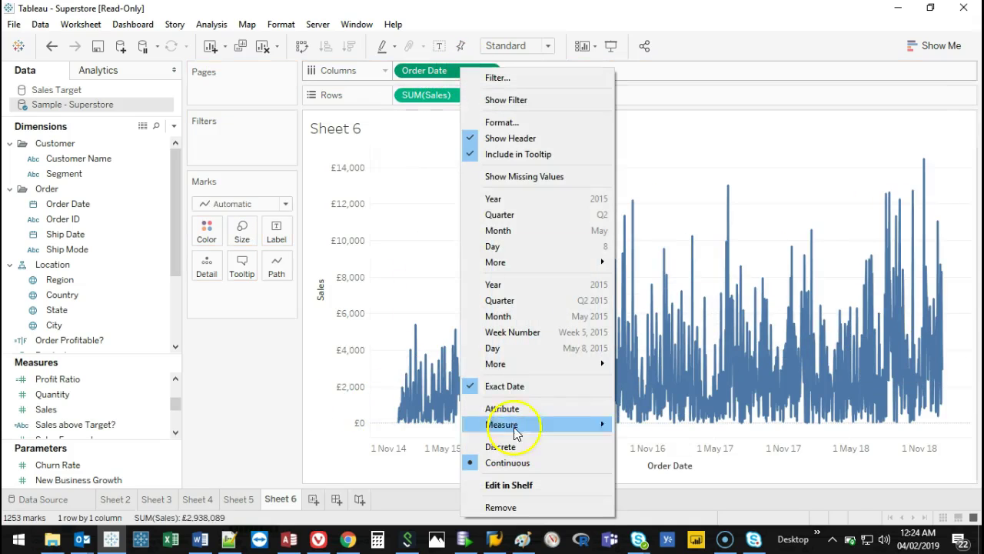
pyautogui.click(513, 332)
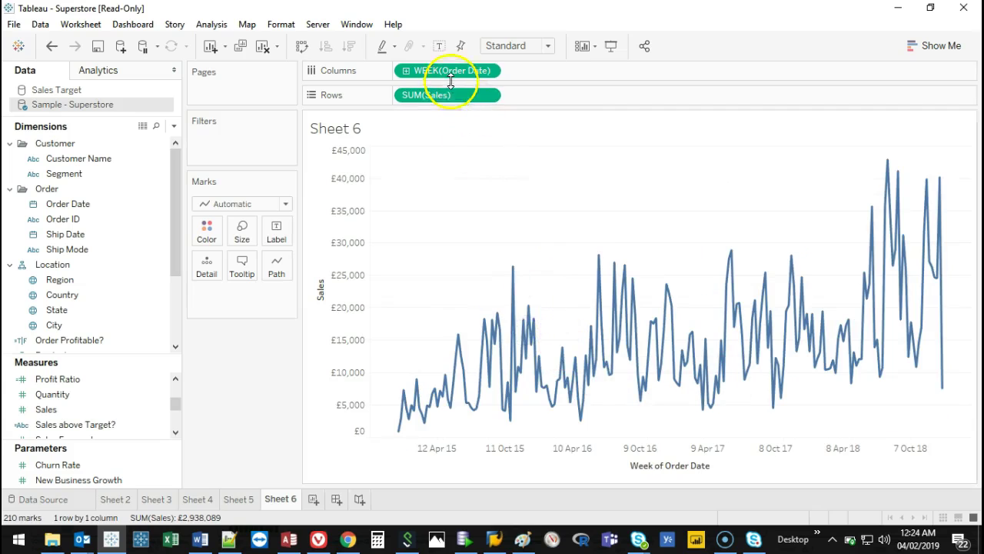
pyautogui.rightClick(449, 71)
pyautogui.click(531, 325)
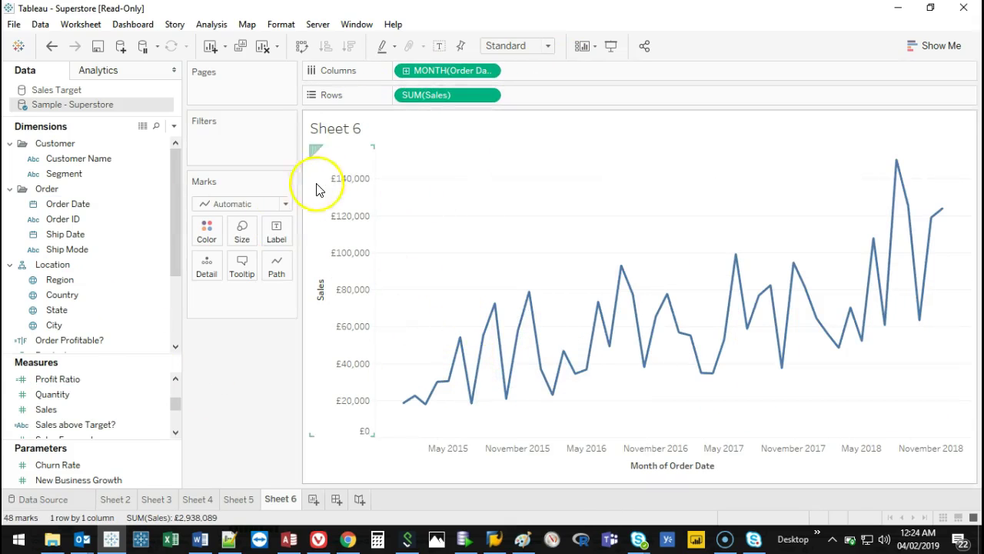
pyautogui.click(933, 46)
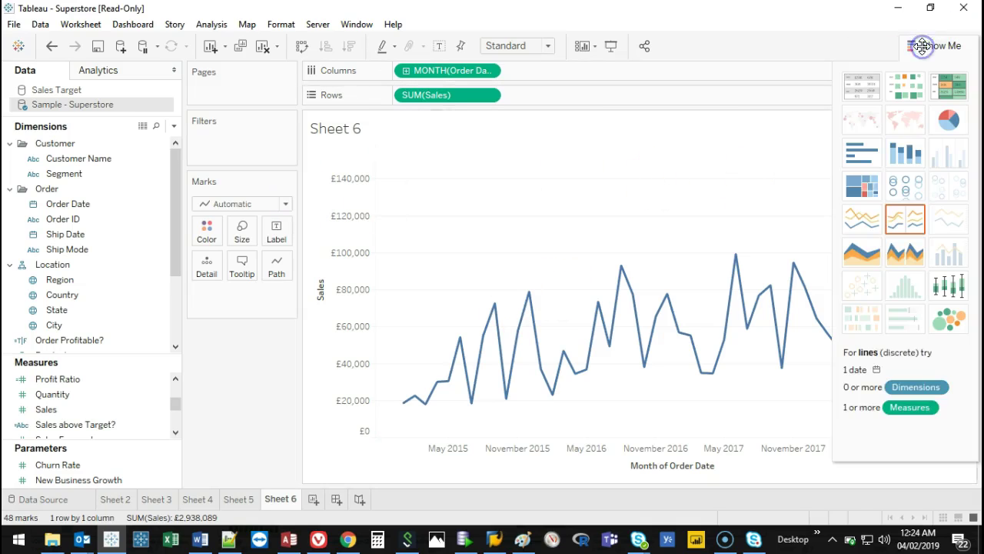
# Switch to the continuous area chart and colour it by Region.
pyautogui.click(879, 260)
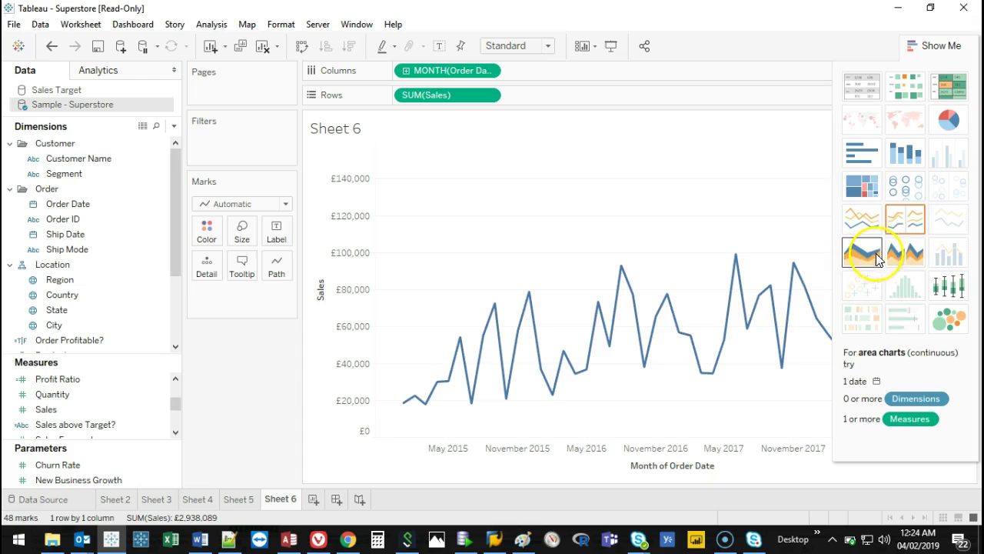
pyautogui.click(936, 45)
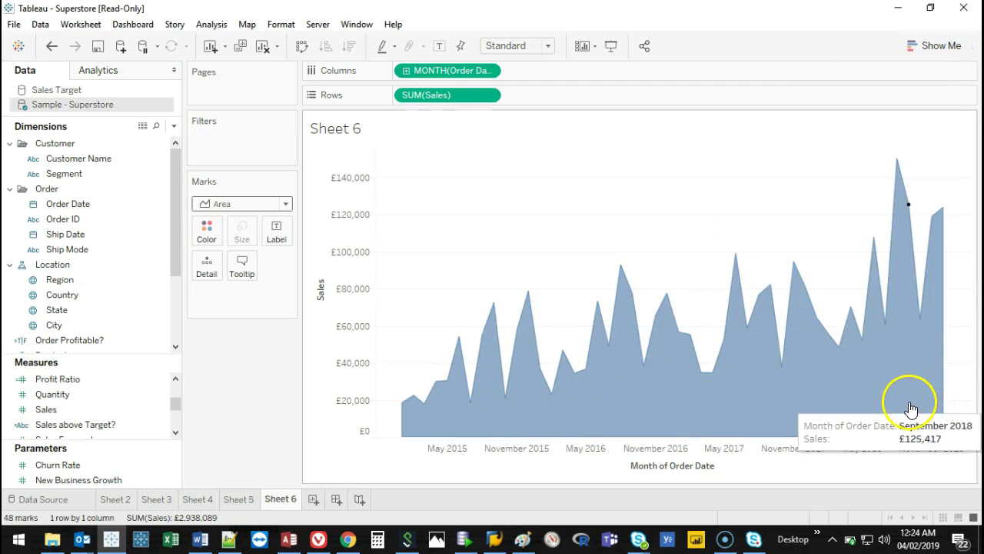
pyautogui.scroll(-2, 168, 262)
pyautogui.scroll(-2, 167, 261)
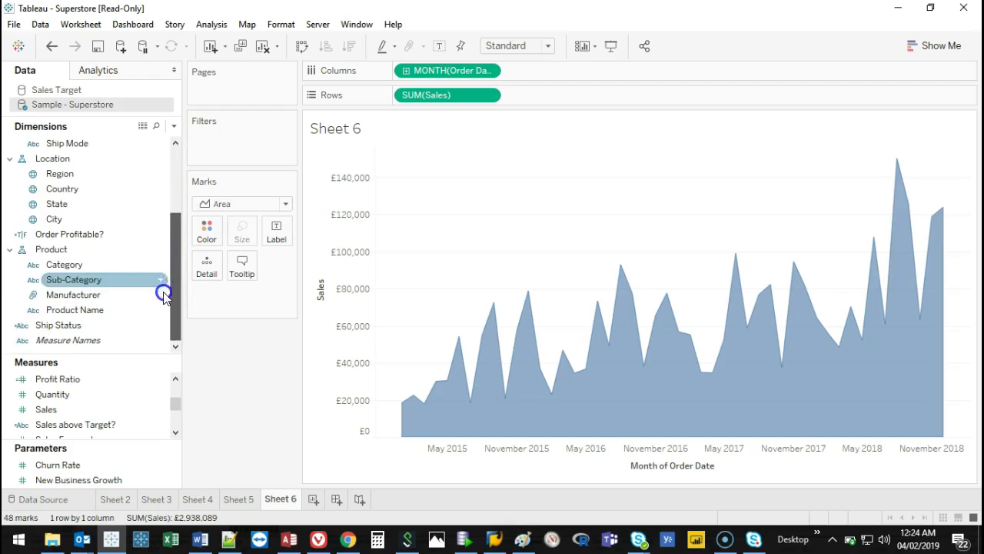
pyautogui.scroll(2, 172, 217)
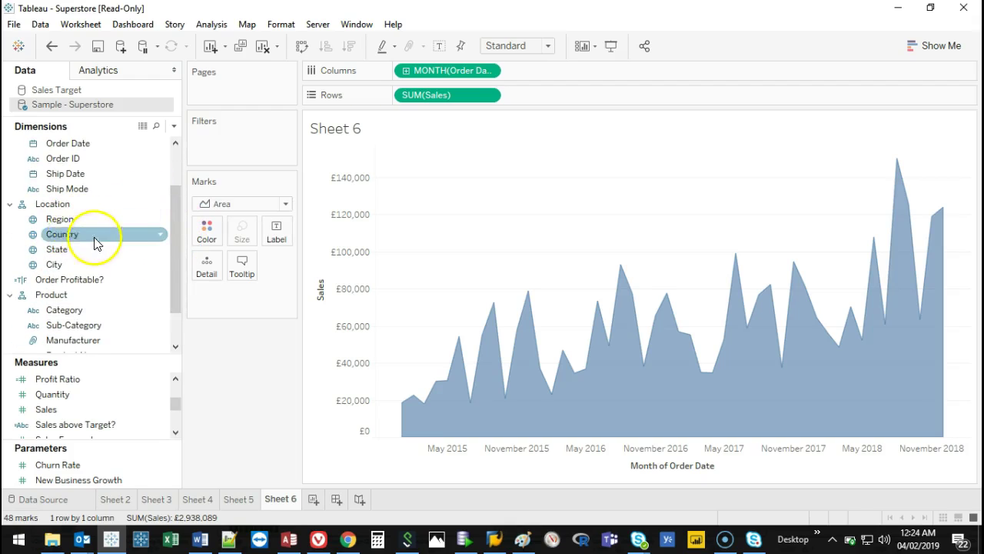
pyautogui.moveTo(61, 220); pyautogui.dragTo(215, 228)
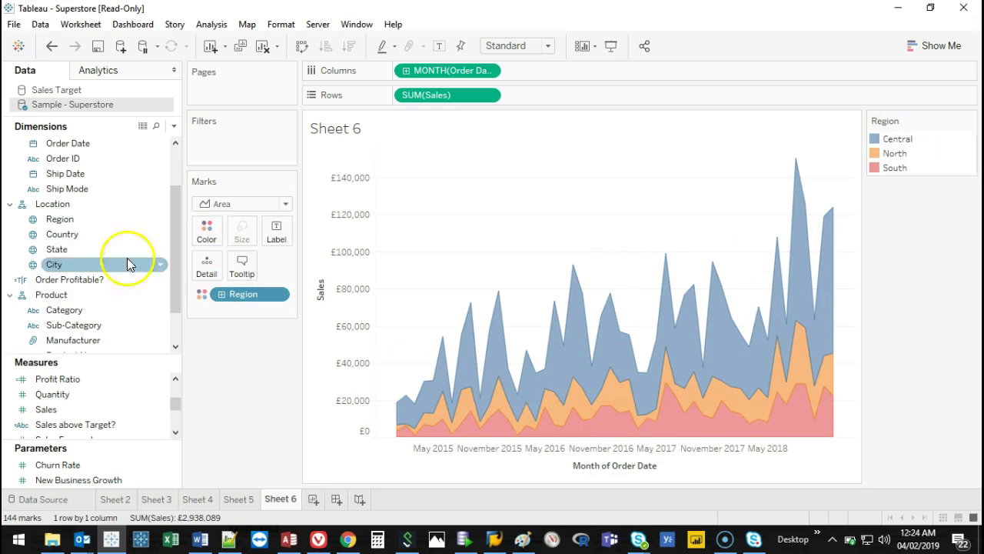
# Try Region on Columns, remove it again, and add a second copy of Sales to Rows.
pyautogui.moveTo(28, 220); pyautogui.dragTo(412, 71)
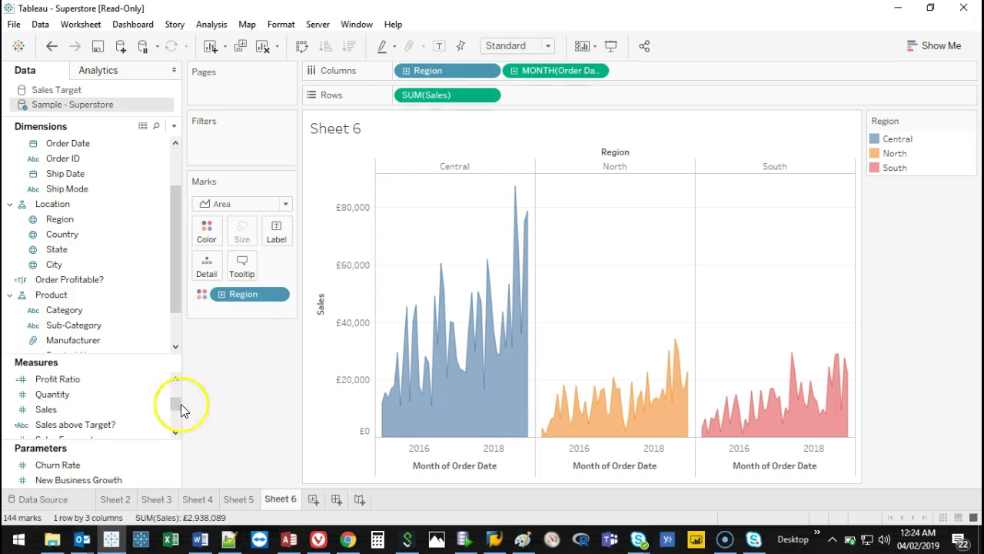
pyautogui.moveTo(491, 260)
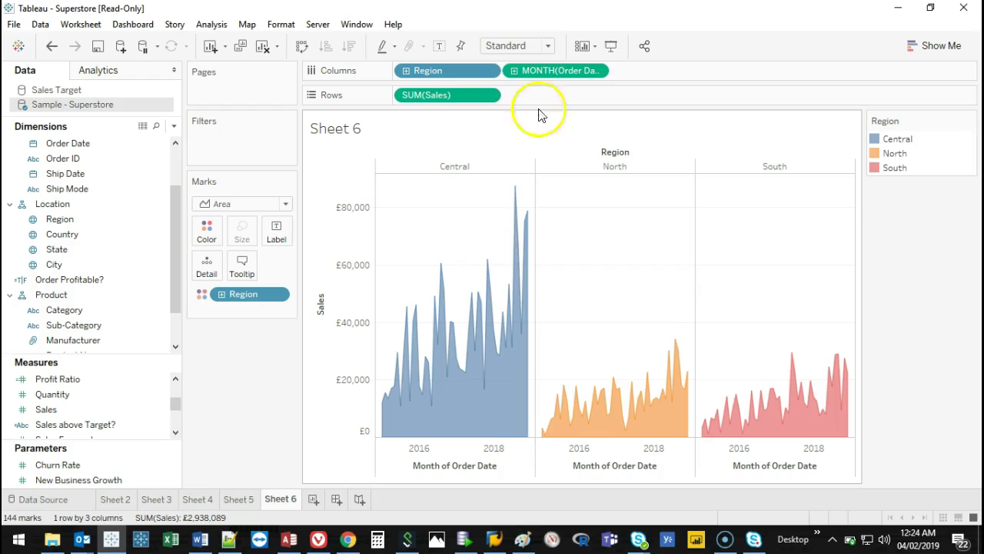
pyautogui.moveTo(430, 70); pyautogui.dragTo(250, 413)
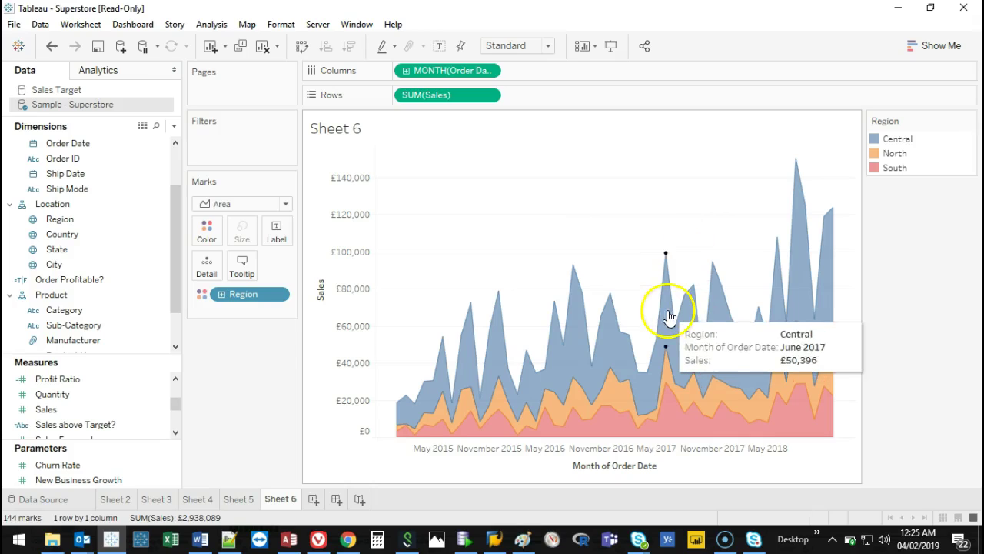
pyautogui.moveTo(611, 298)
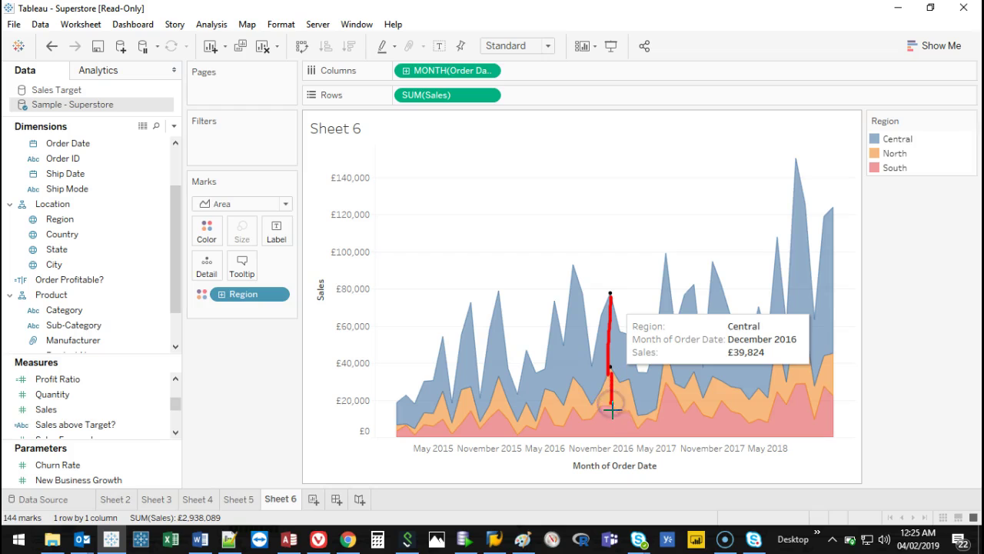
pyautogui.press('Escape')
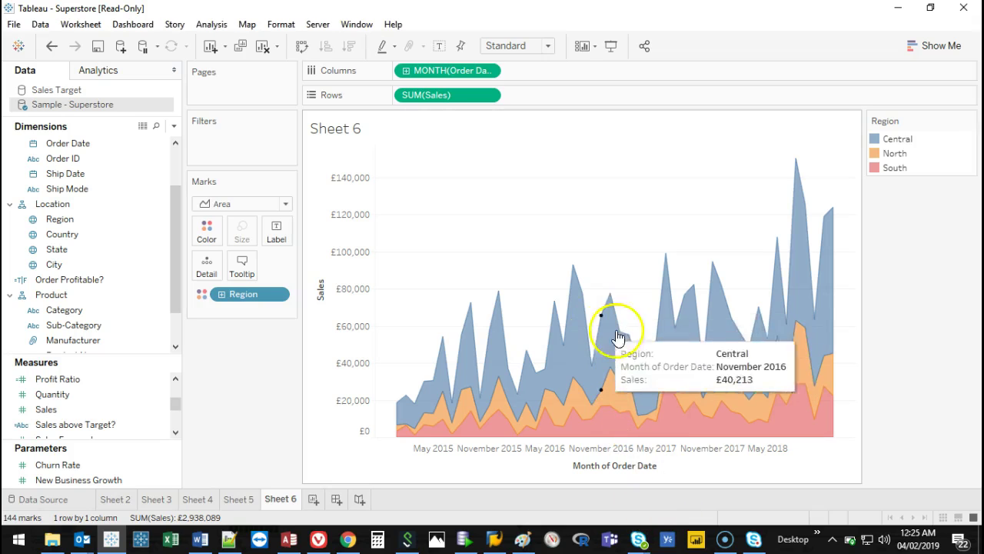
pyautogui.moveTo(810, 198)
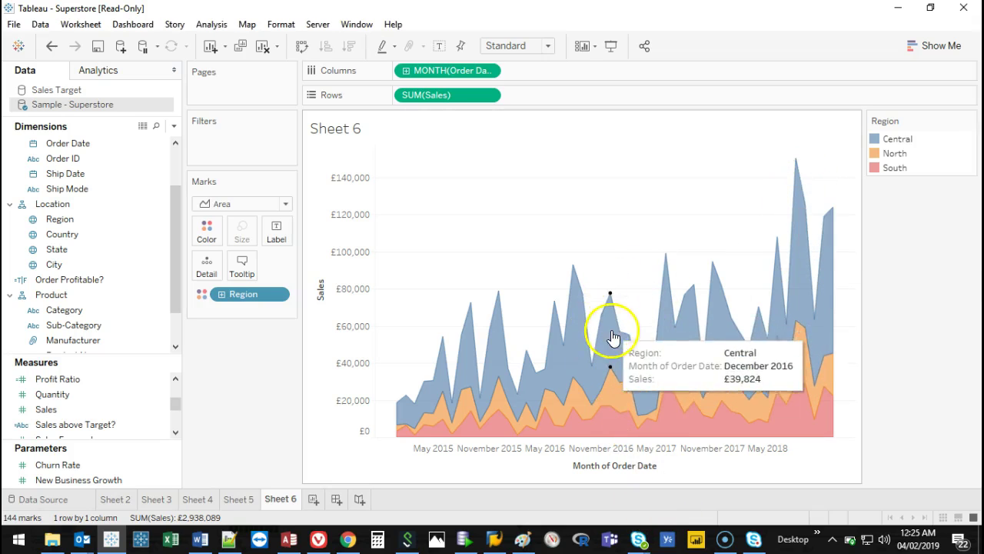
pyautogui.moveTo(612, 398)
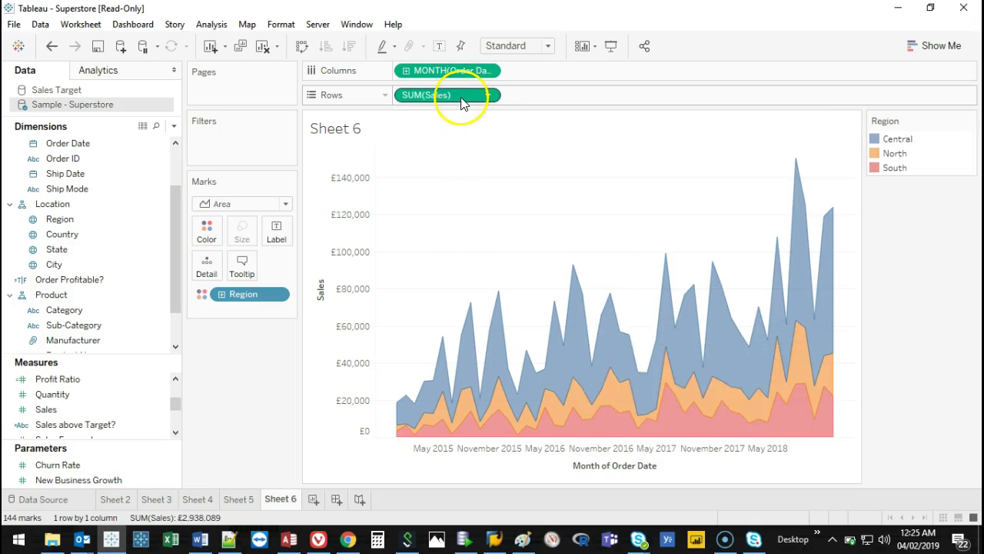
pyautogui.moveTo(447, 96)
pyautogui.mouseDown()
pyautogui.moveTo(552, 97)
pyautogui.moveTo(450, 95)
pyautogui.moveTo(543, 95)
pyautogui.mouseUp()
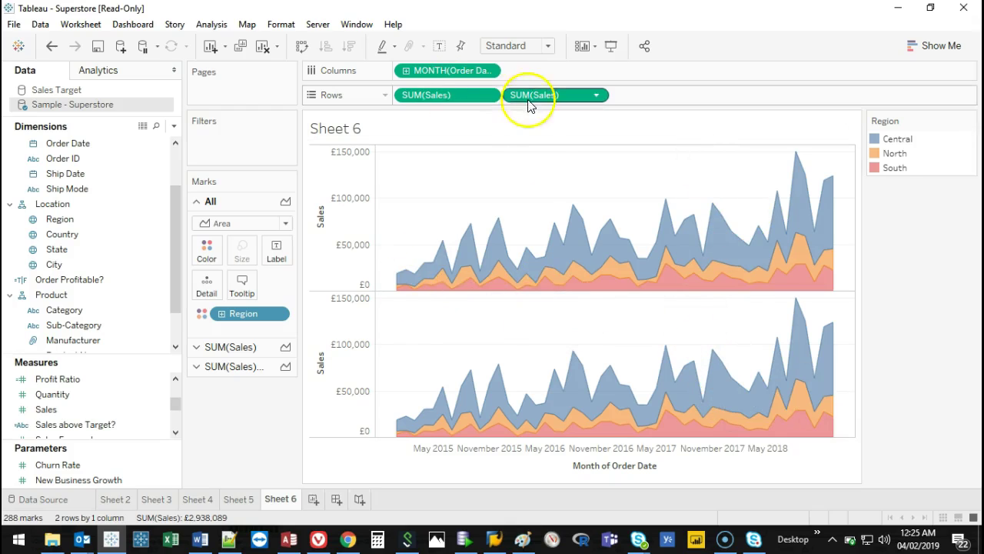
# Apply a Percent of Total quick table calculation to the top Sales field.
pyautogui.click(458, 102)
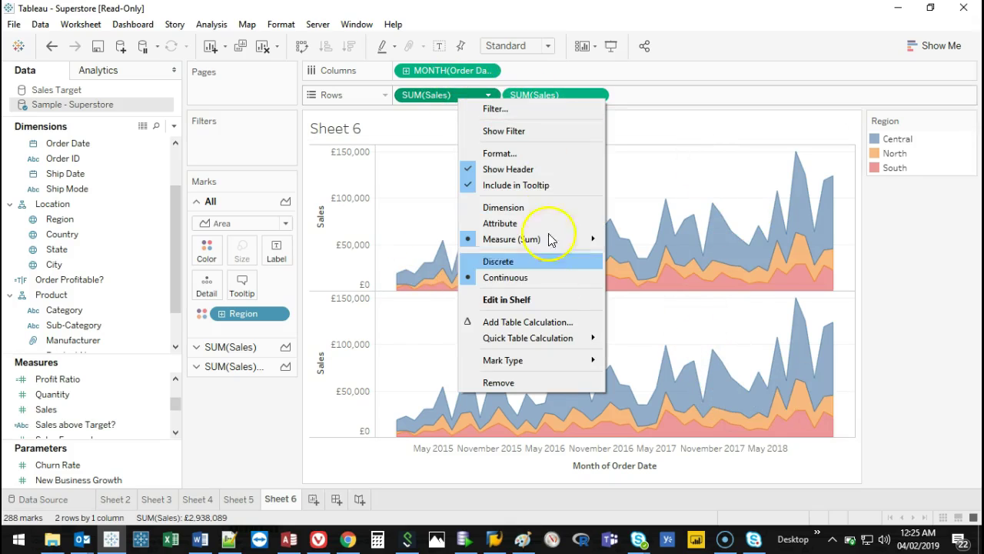
pyautogui.click(550, 338)
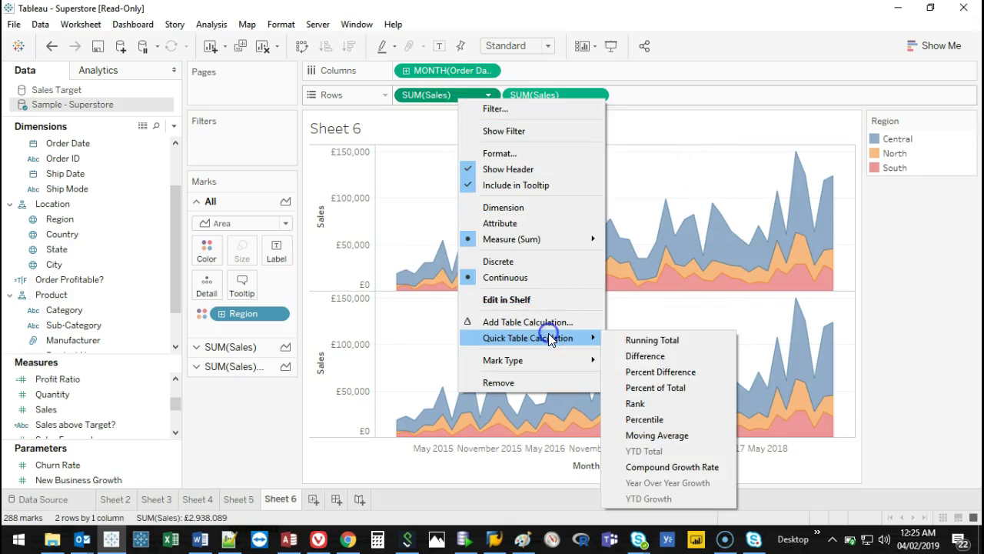
pyautogui.click(663, 390)
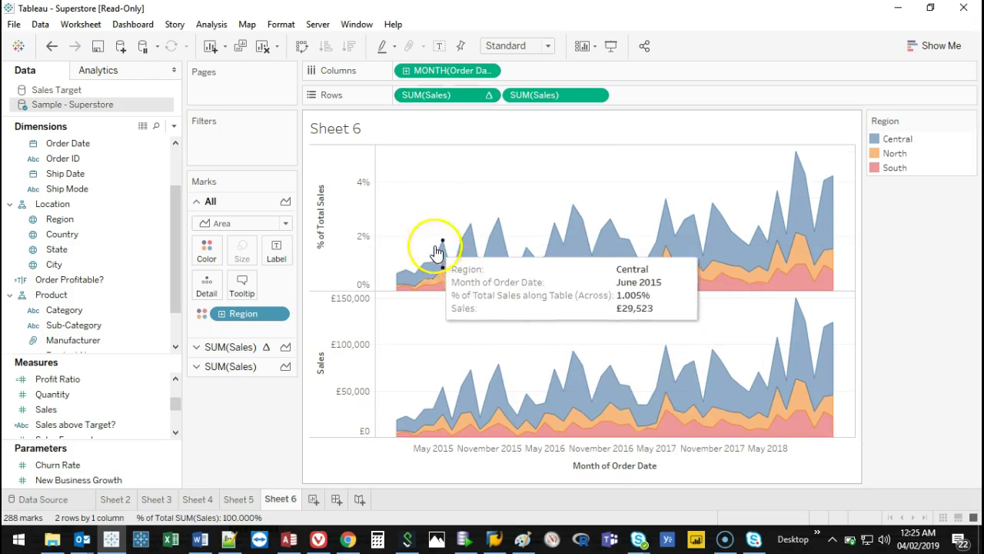
# Set the percent-of-total calculation to compute using Table (down).
pyautogui.rightClick(461, 100)
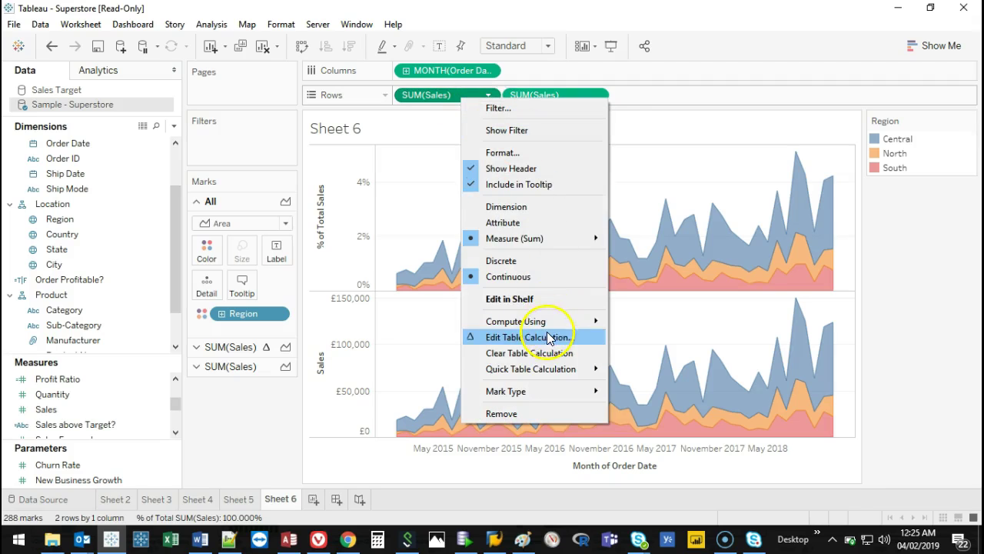
pyautogui.click(547, 339)
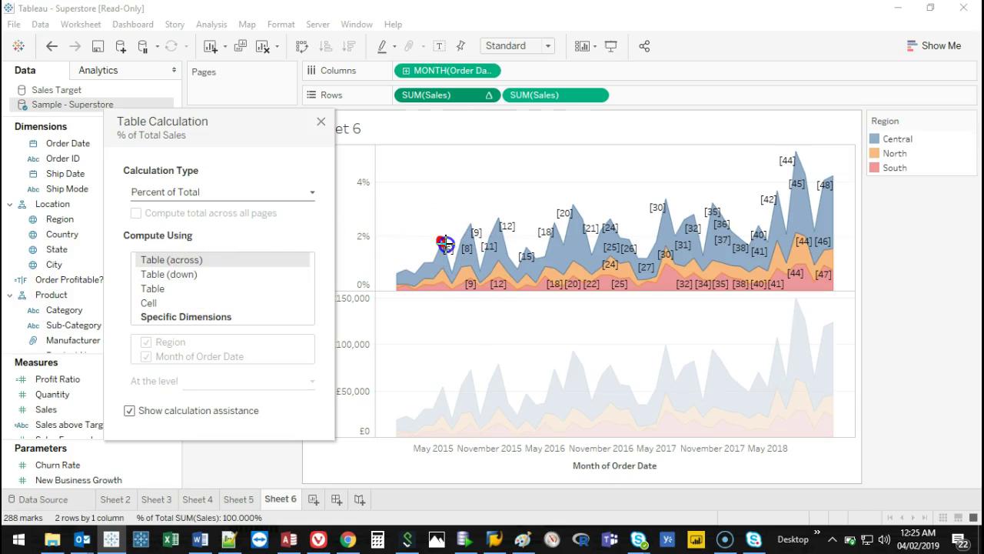
pyautogui.moveTo(445, 243); pyautogui.dragTo(709, 239)
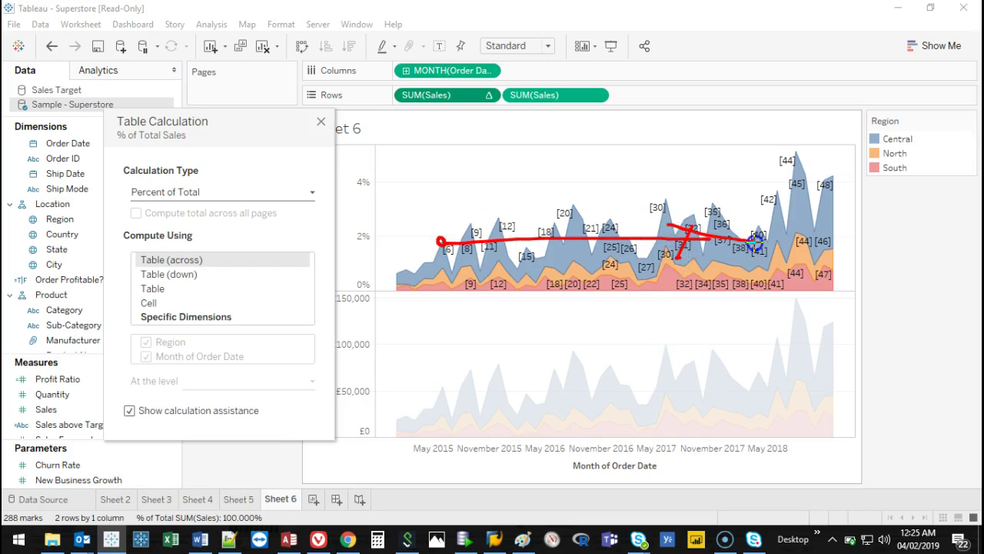
pyautogui.press('Escape')
pyautogui.moveTo(440, 254)
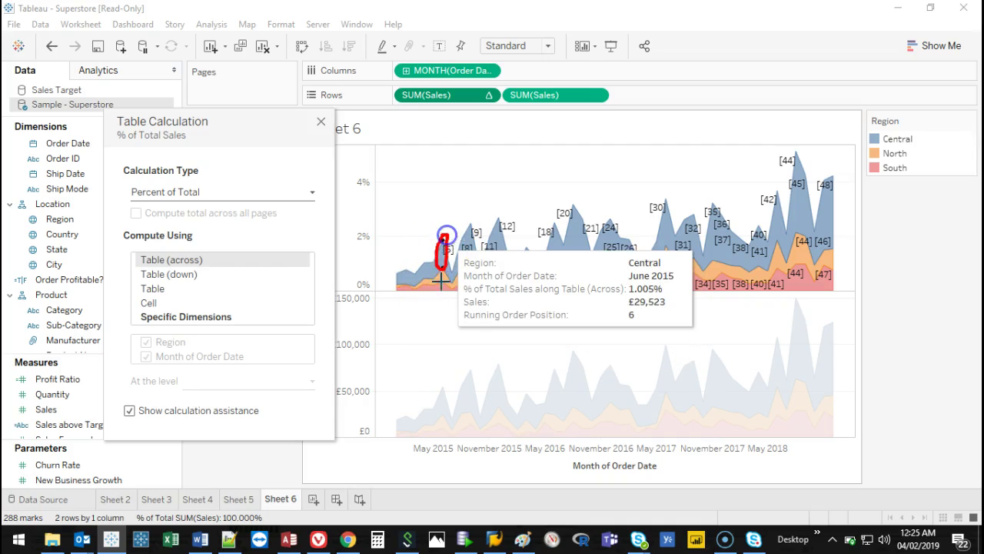
pyautogui.moveTo(440, 201); pyautogui.dragTo(440, 222)
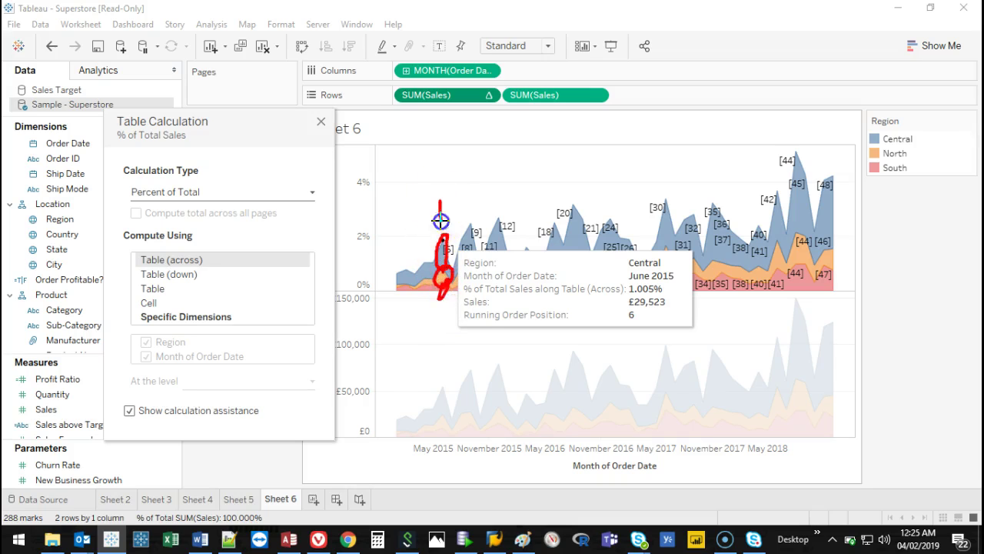
pyautogui.click(184, 275)
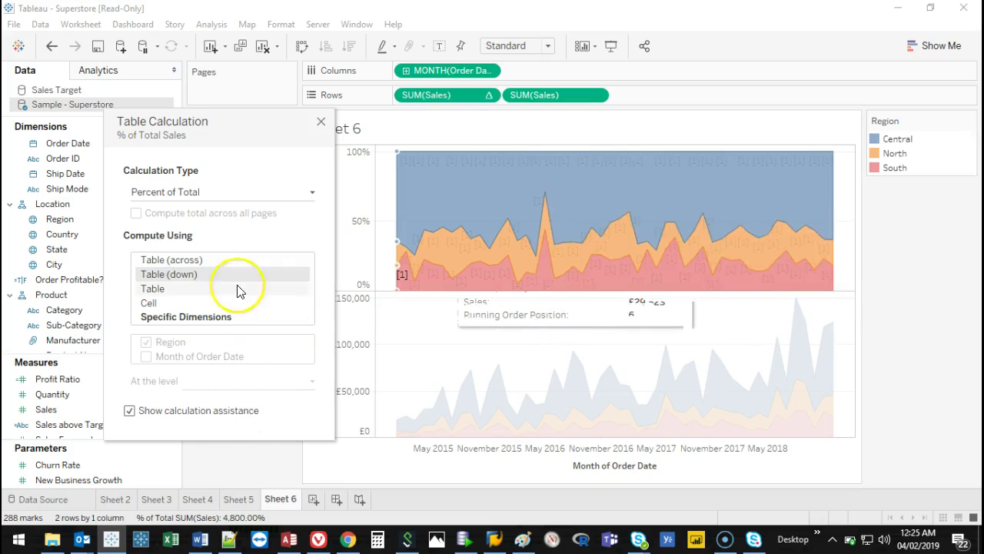
pyautogui.click(321, 123)
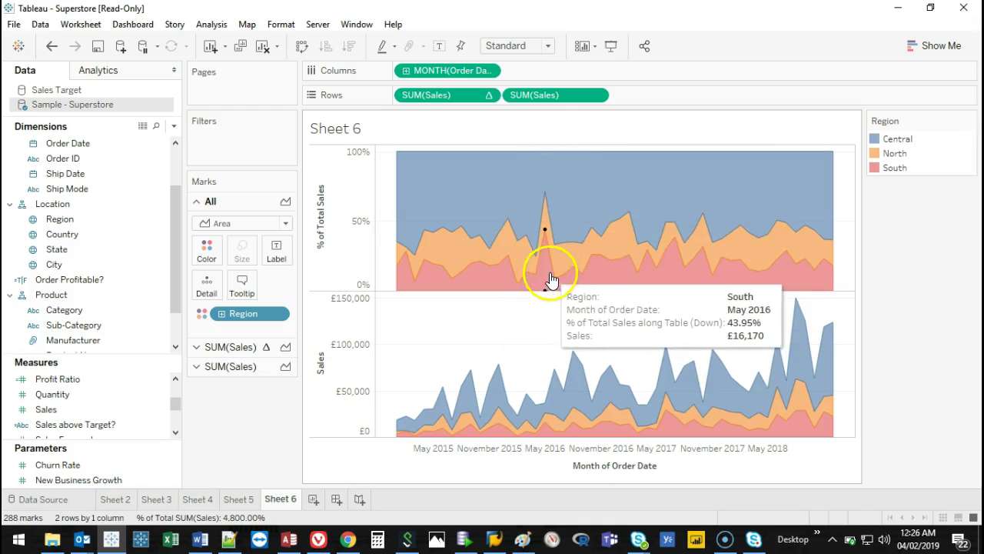
# Briefly highlight the South region, then add a new blank worksheet, Sheet 7.
pyautogui.click(896, 169)
pyautogui.click(896, 169)
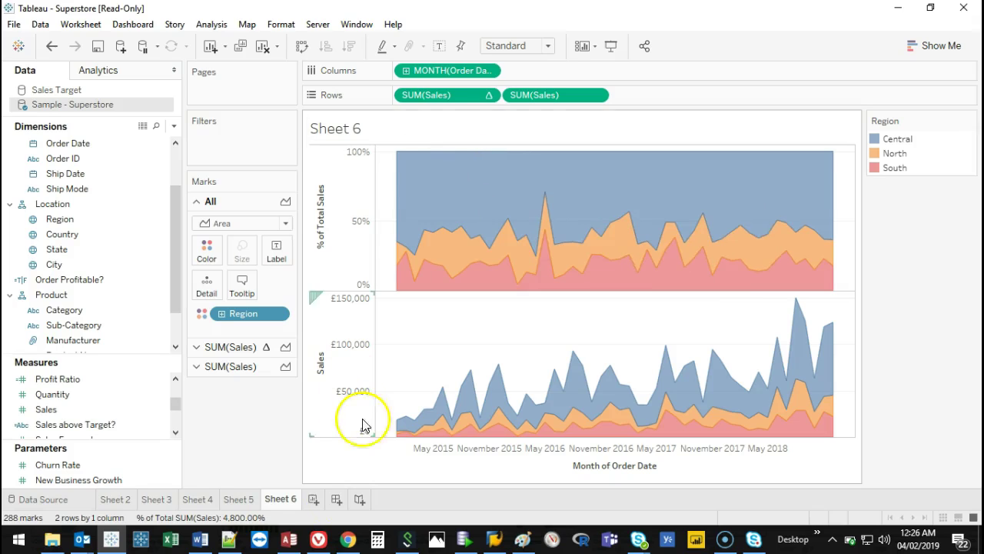
pyautogui.click(315, 501)
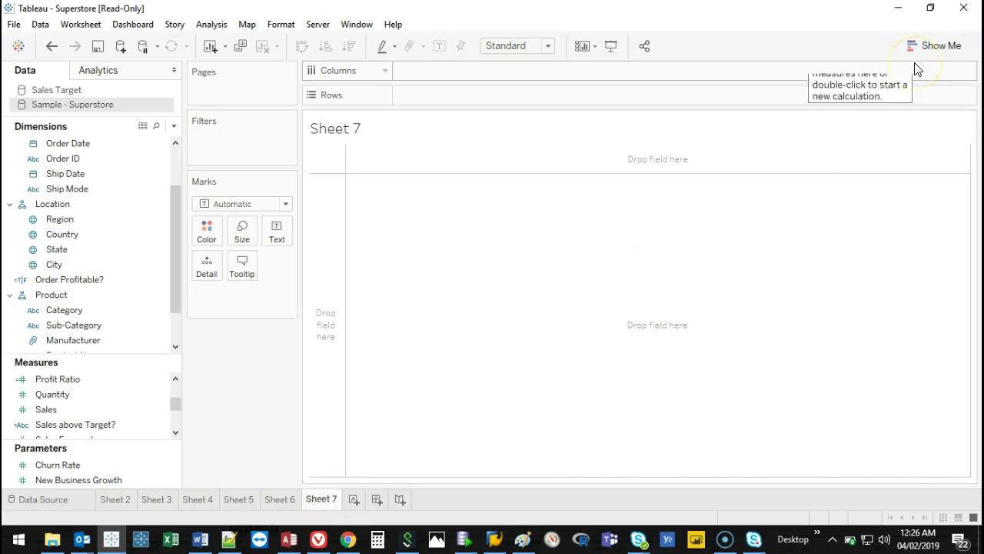
# Put Sales on Rows and Region on Columns on the new sheet.
pyautogui.click(931, 44)
pyautogui.click(933, 43)
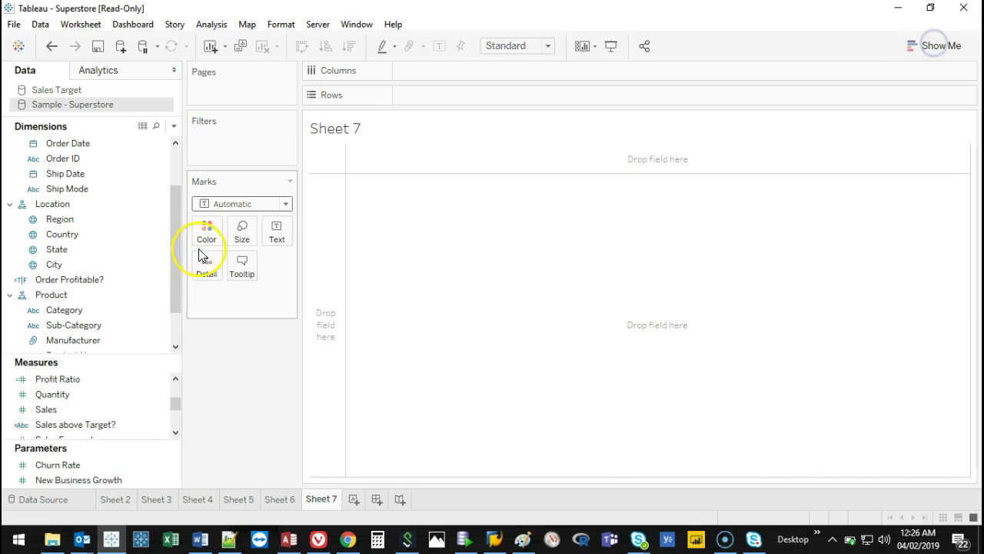
pyautogui.click(77, 396)
pyautogui.click(54, 412)
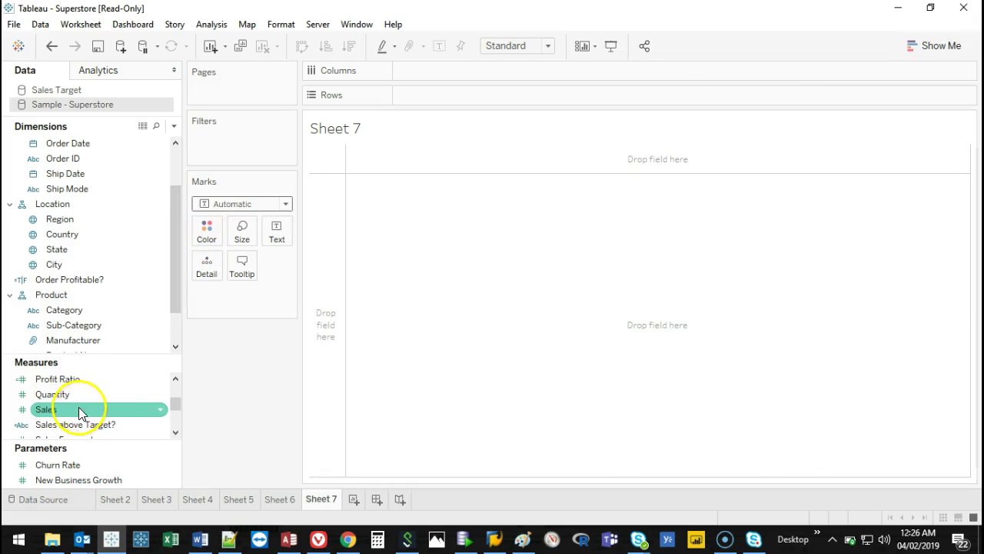
pyautogui.moveTo(54, 415); pyautogui.dragTo(448, 89)
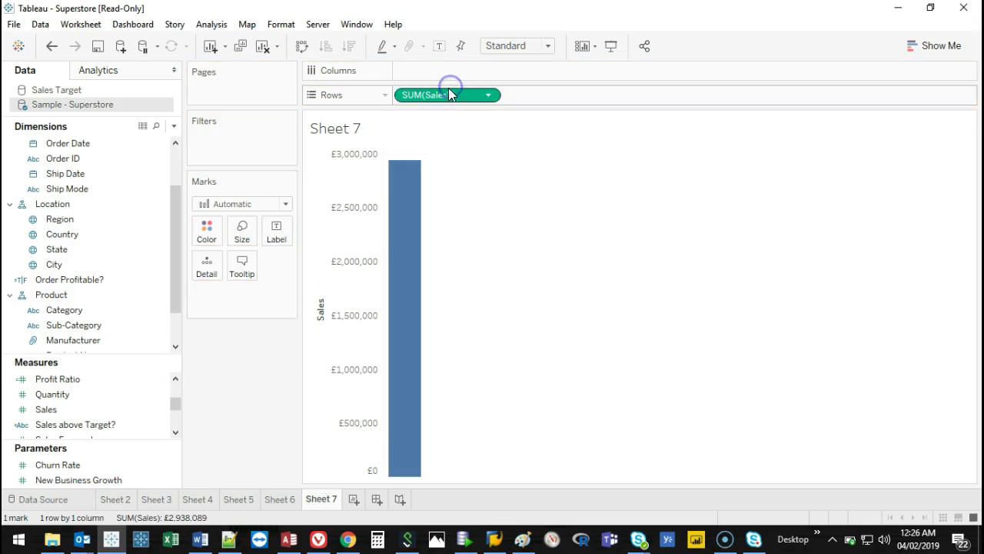
pyautogui.moveTo(62, 221); pyautogui.dragTo(423, 72)
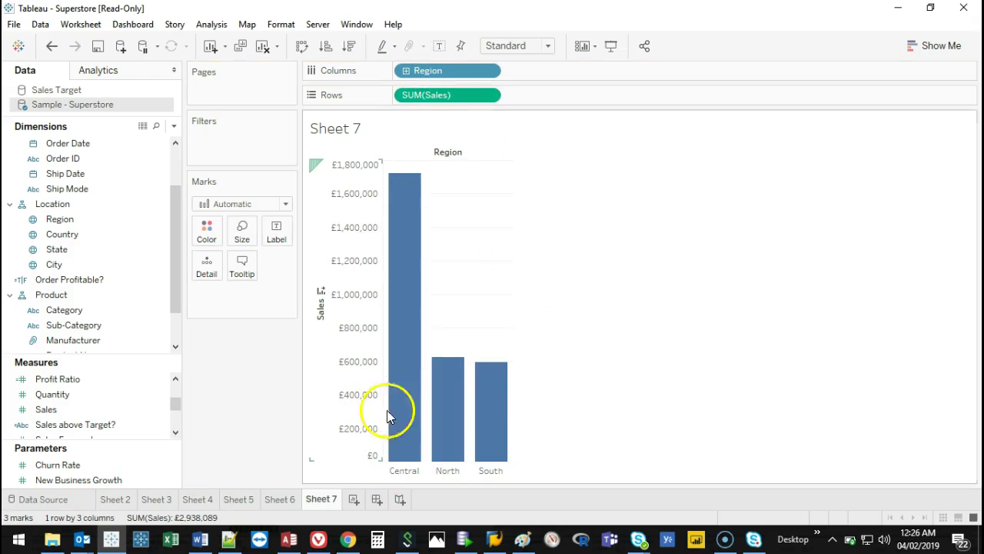
# Switch the chart to packed bubbles, then drag Region off the bubbles.
pyautogui.click(930, 48)
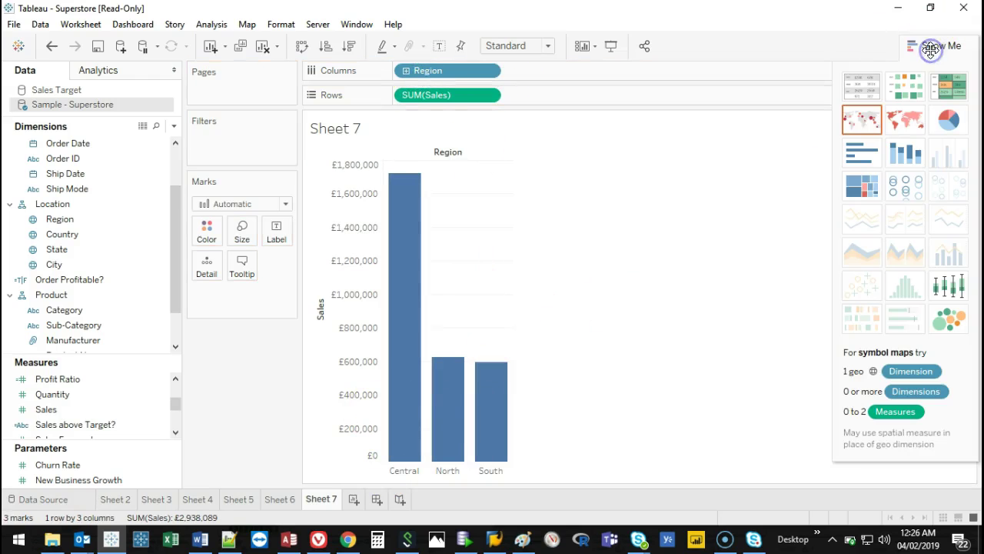
pyautogui.click(951, 319)
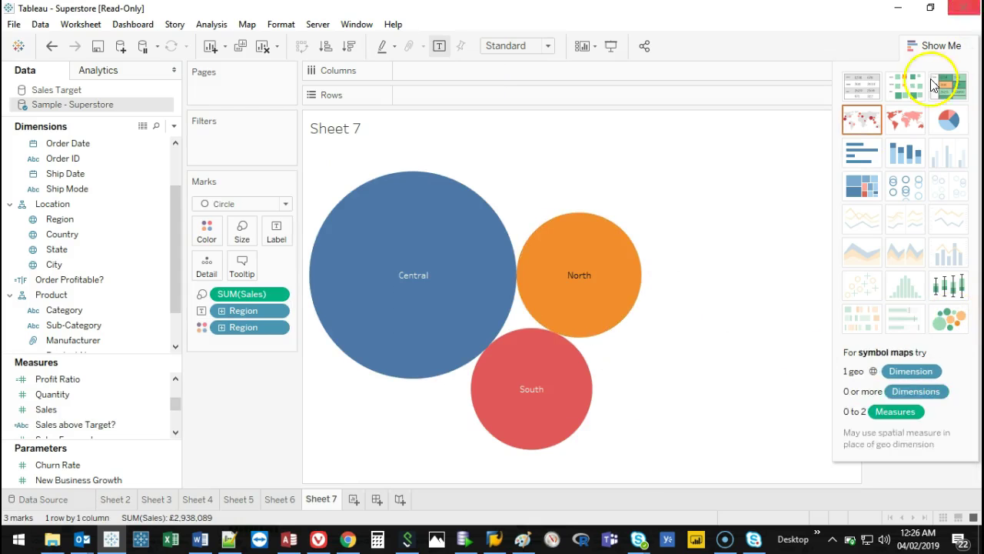
pyautogui.moveTo(556, 249)
pyautogui.moveTo(533, 362)
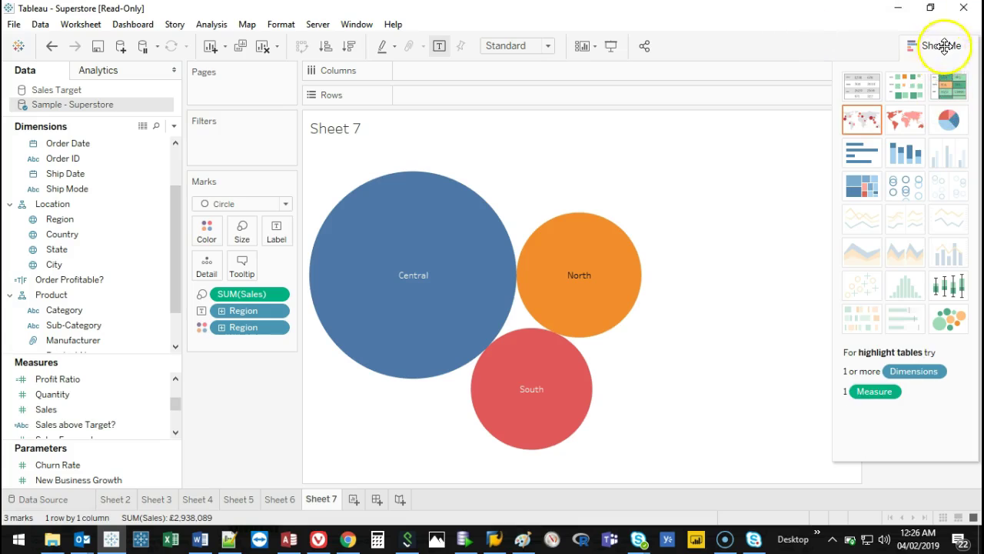
pyautogui.click(935, 45)
pyautogui.moveTo(362, 285)
pyautogui.moveTo(551, 323)
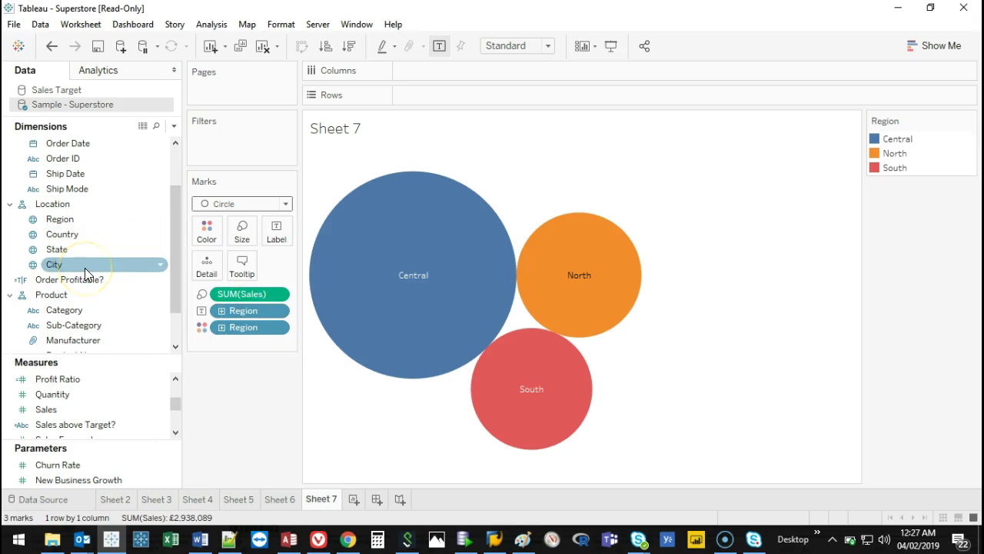
pyautogui.moveTo(250, 326); pyautogui.dragTo(262, 364)
# Try breaking the bubble out by Country with country labels, then remove both.
pyautogui.moveTo(245, 311); pyautogui.dragTo(248, 352)
pyautogui.moveTo(336, 157)
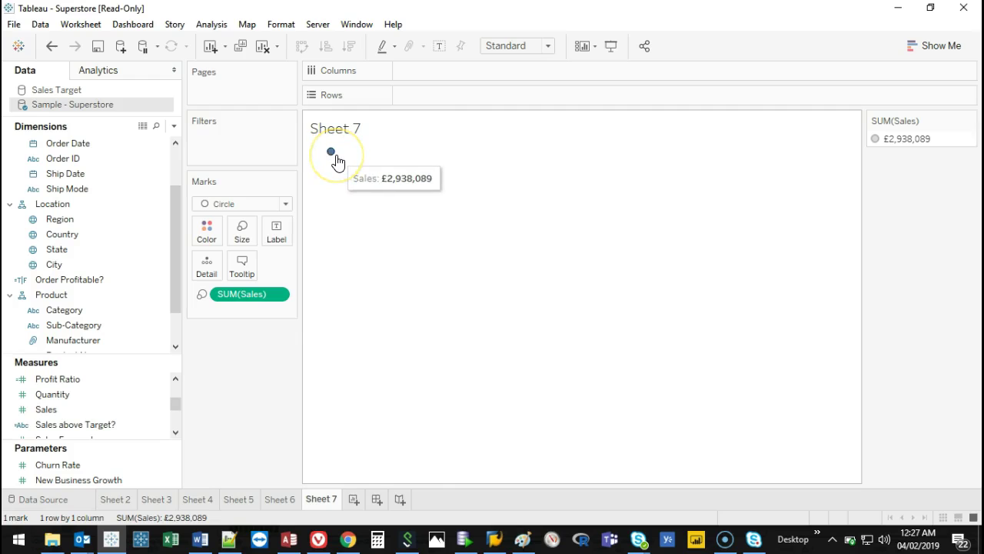
pyautogui.moveTo(76, 233); pyautogui.dragTo(209, 260)
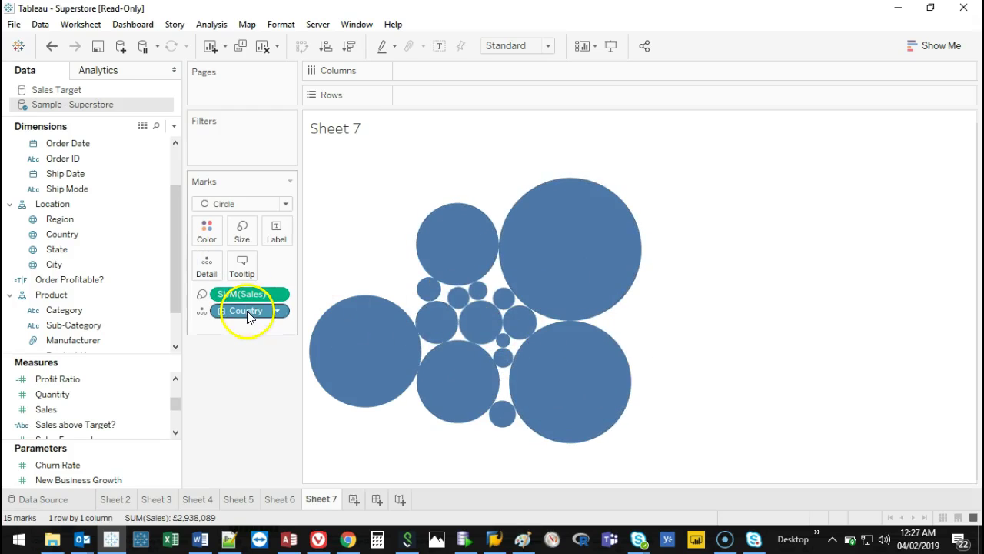
pyautogui.moveTo(62, 234); pyautogui.dragTo(15, 230)
pyautogui.moveTo(241, 317); pyautogui.dragTo(275, 234)
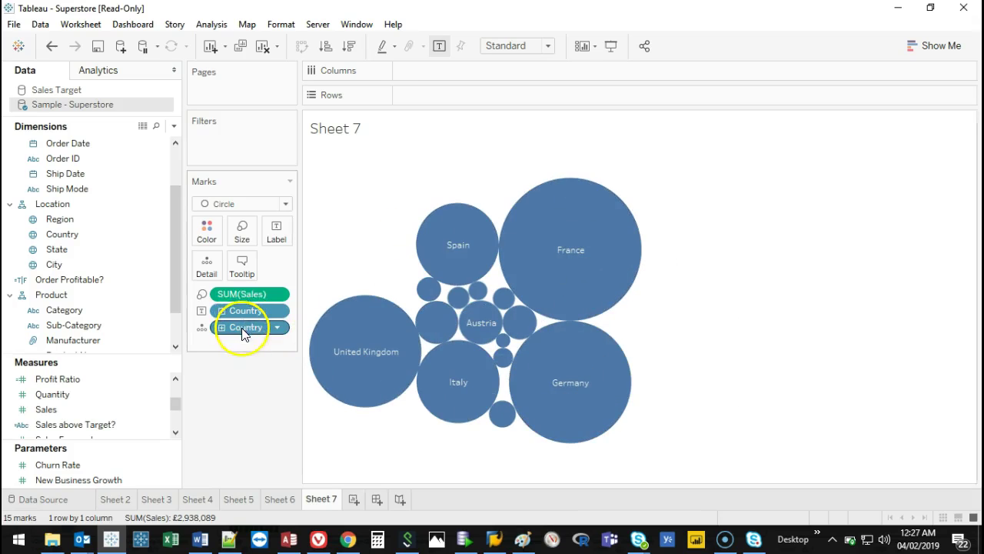
pyautogui.moveTo(76, 274); pyautogui.dragTo(56, 254)
pyautogui.moveTo(246, 327); pyautogui.dragTo(246, 369)
pyautogui.moveTo(246, 312); pyautogui.dragTo(104, 283)
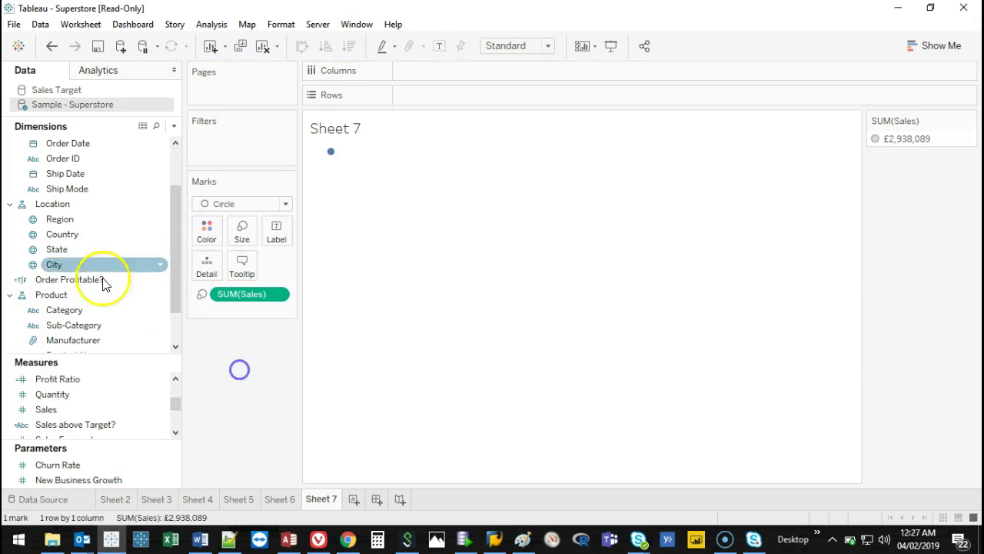
# Break the bubbles down by City into 1056 circles and shade them by SUM(Sales).
pyautogui.moveTo(68, 250); pyautogui.dragTo(207, 272)
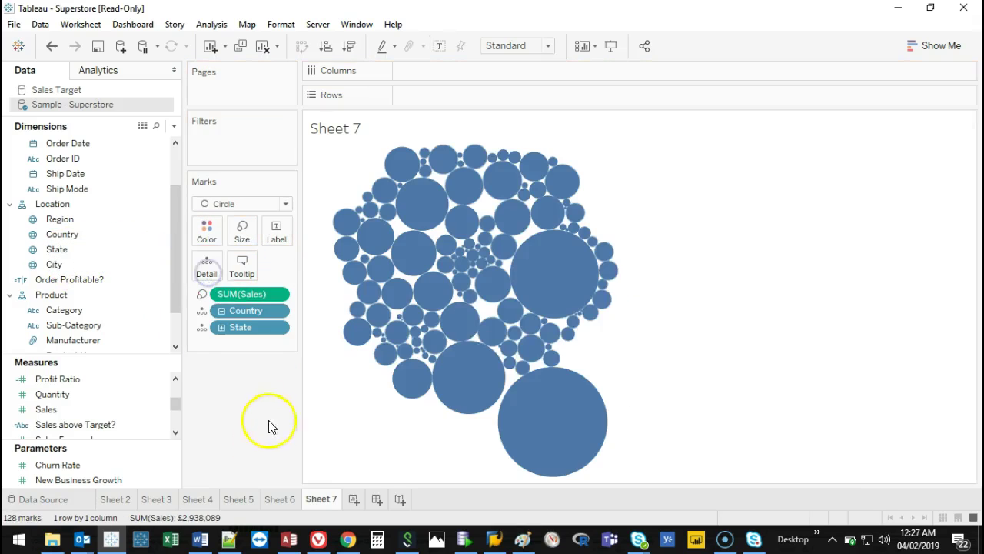
pyautogui.moveTo(220, 326); pyautogui.dragTo(233, 386)
pyautogui.moveTo(231, 311); pyautogui.dragTo(246, 385)
pyautogui.moveTo(54, 264); pyautogui.dragTo(207, 272)
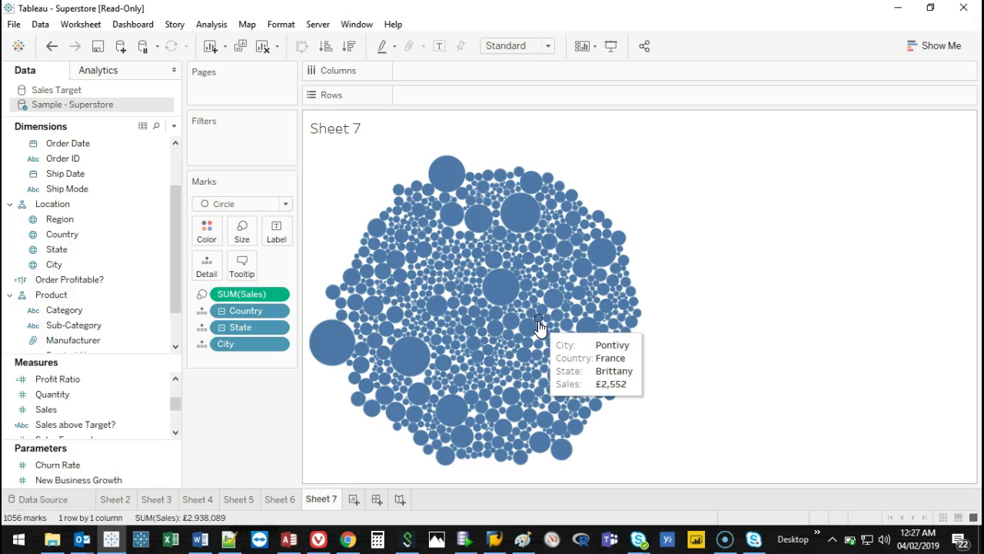
pyautogui.moveTo(246, 294); pyautogui.dragTo(215, 238)
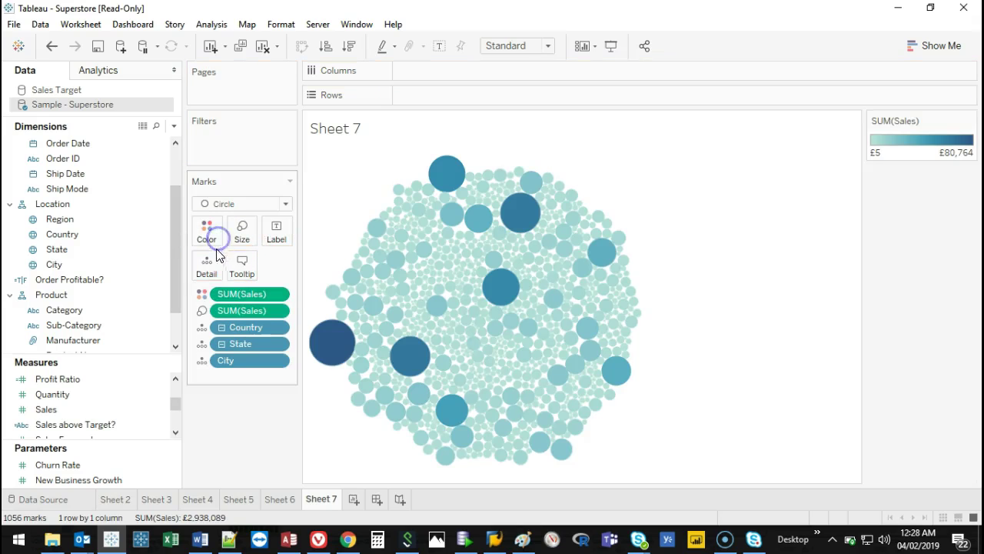
# Set the Sales colour legend to Orange-Blue Diverging, reversed, and drag City onto Label.
pyautogui.doubleClick(924, 146)
pyautogui.click(462, 209)
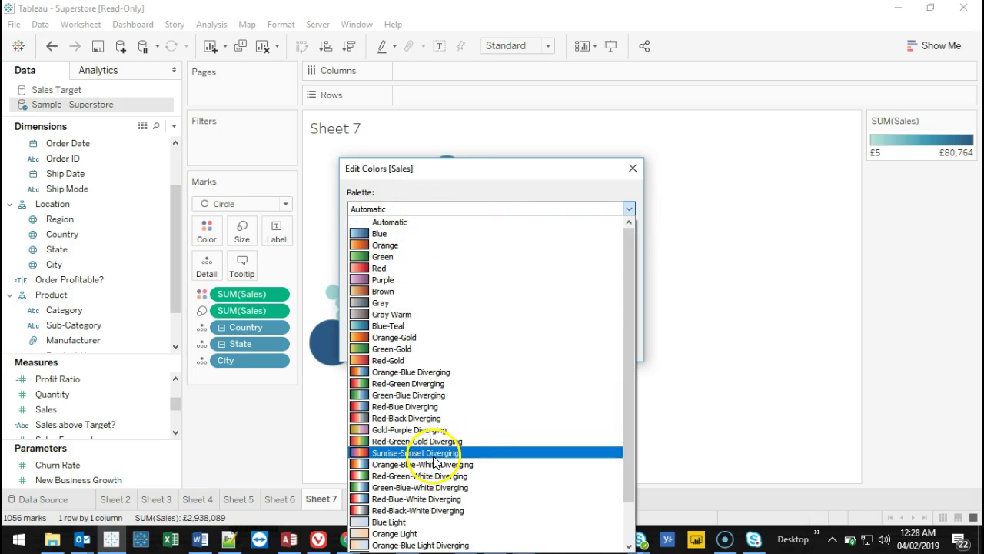
pyautogui.click(396, 372)
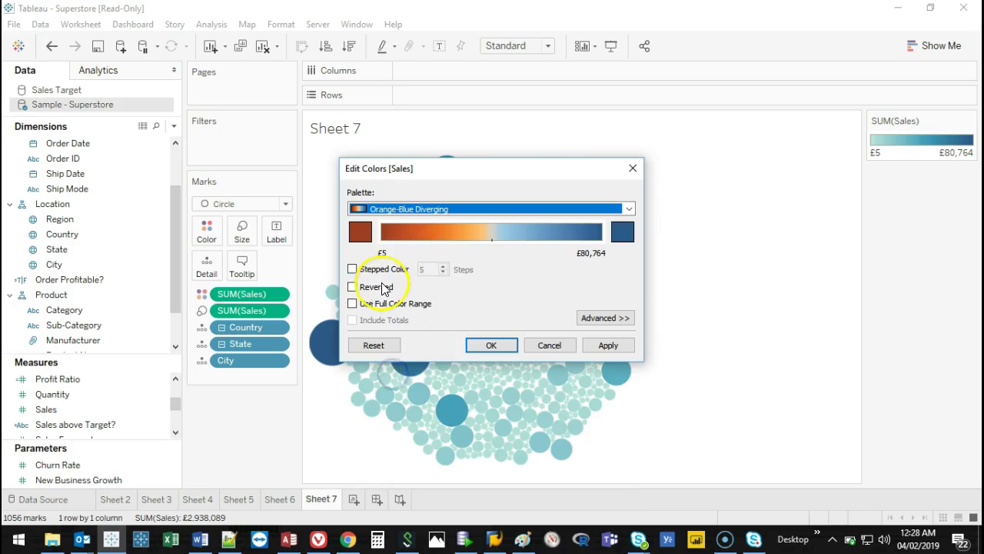
pyautogui.click(380, 289)
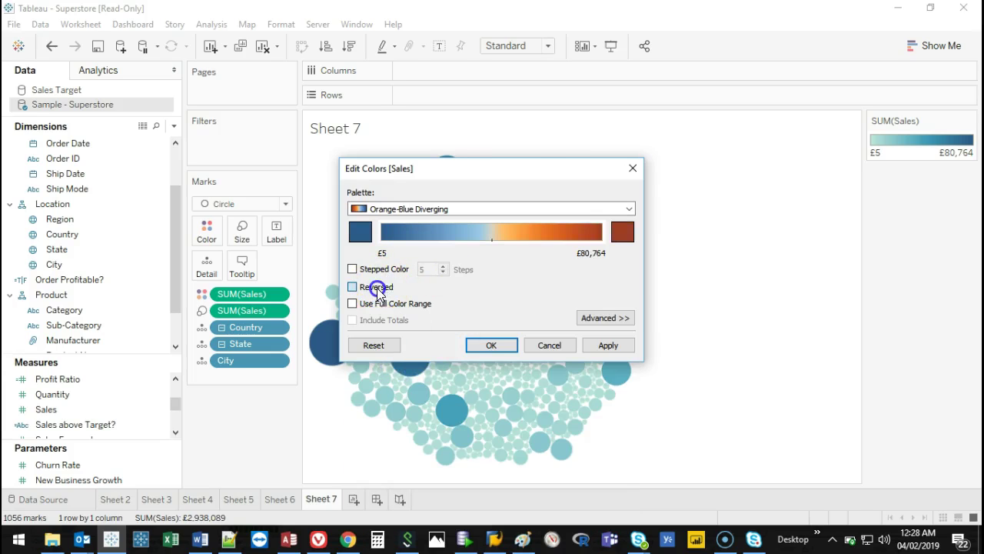
pyautogui.click(491, 345)
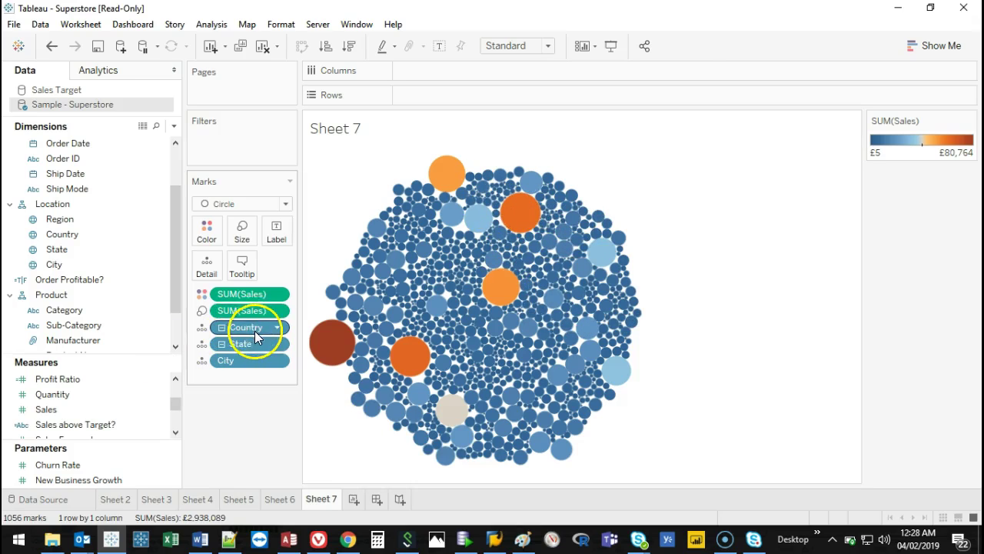
pyautogui.moveTo(242, 360); pyautogui.dragTo(284, 232)
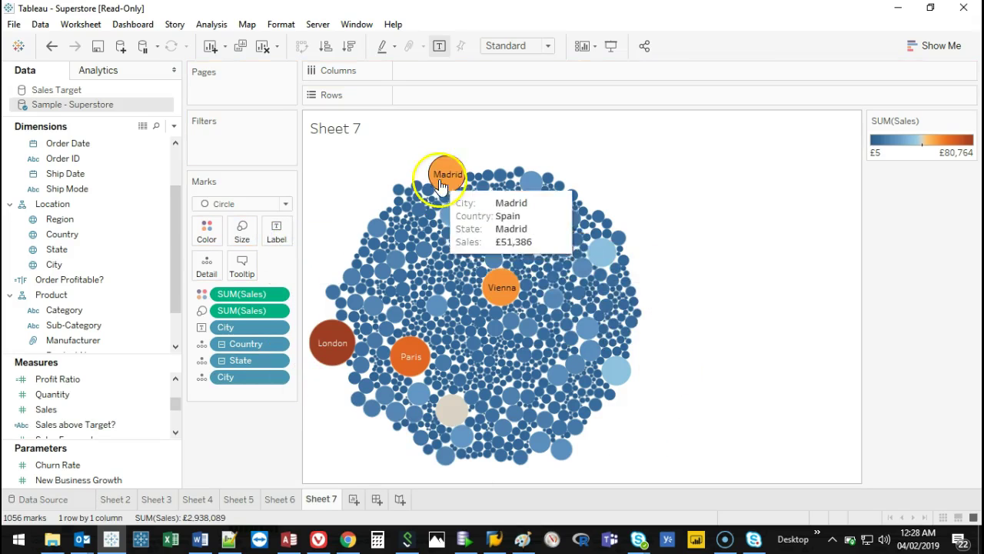
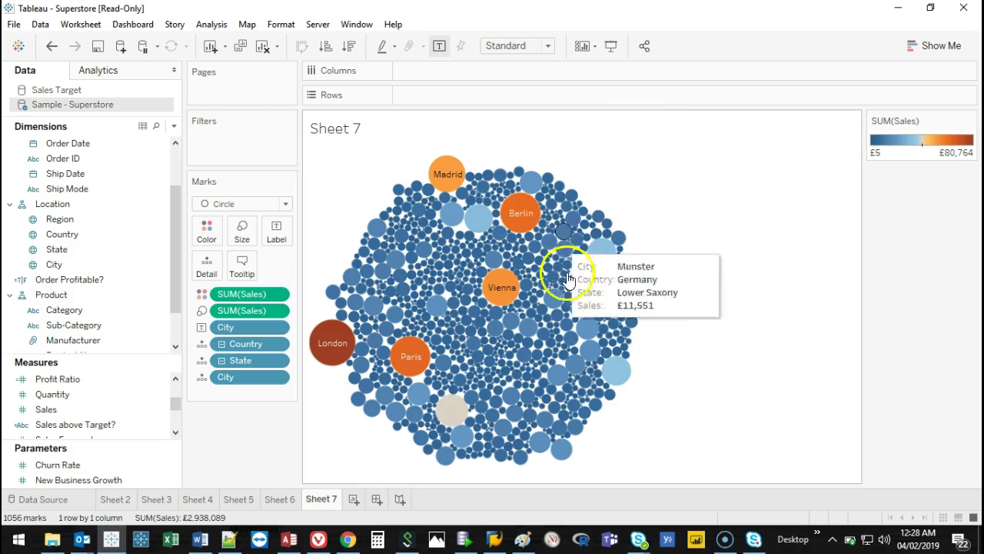
# Duplicate the Sheet 7 city bubble chart into a new sheet, Sheet 7 (2).
pyautogui.moveTo(455, 422)
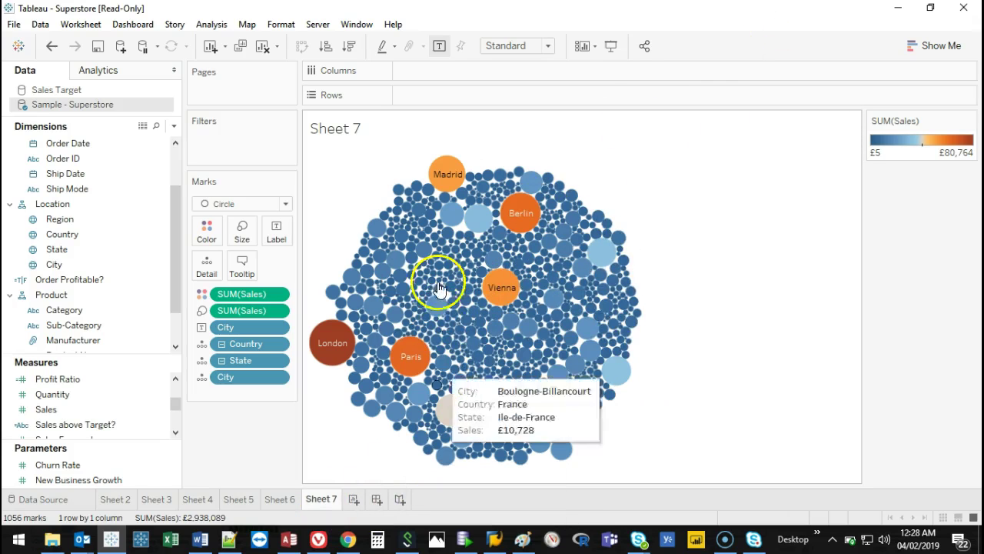
pyautogui.moveTo(456, 264)
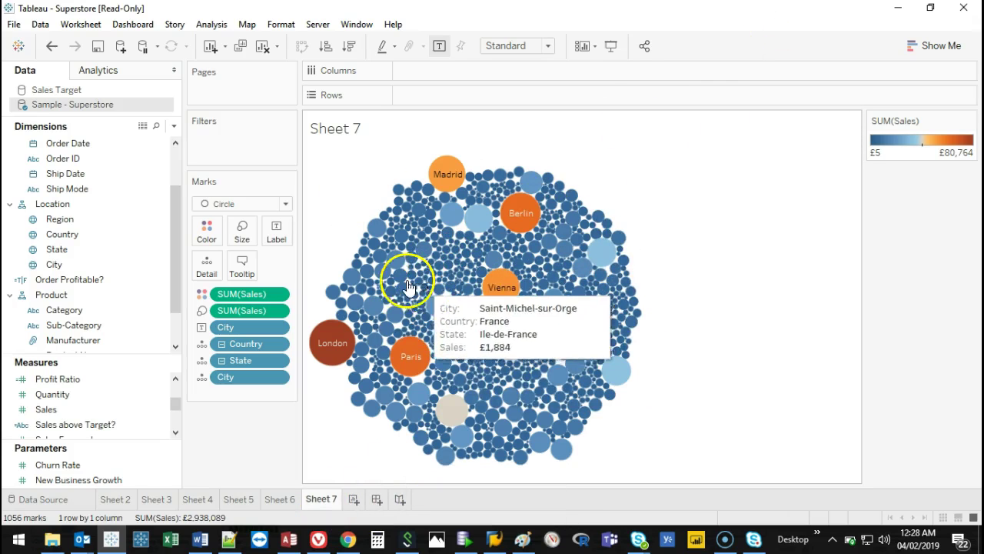
pyautogui.rightClick(324, 503)
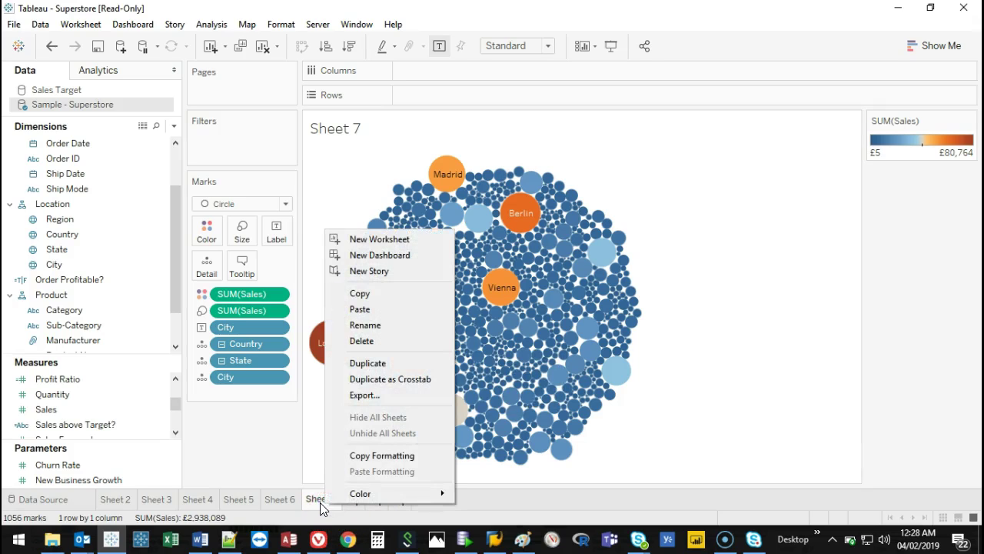
pyautogui.rightClick(319, 502)
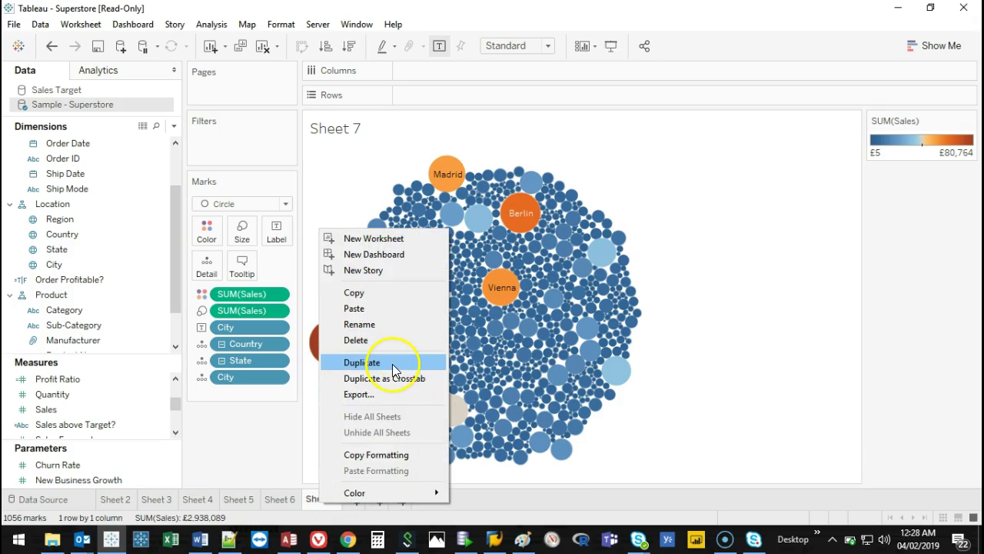
pyautogui.click(237, 437)
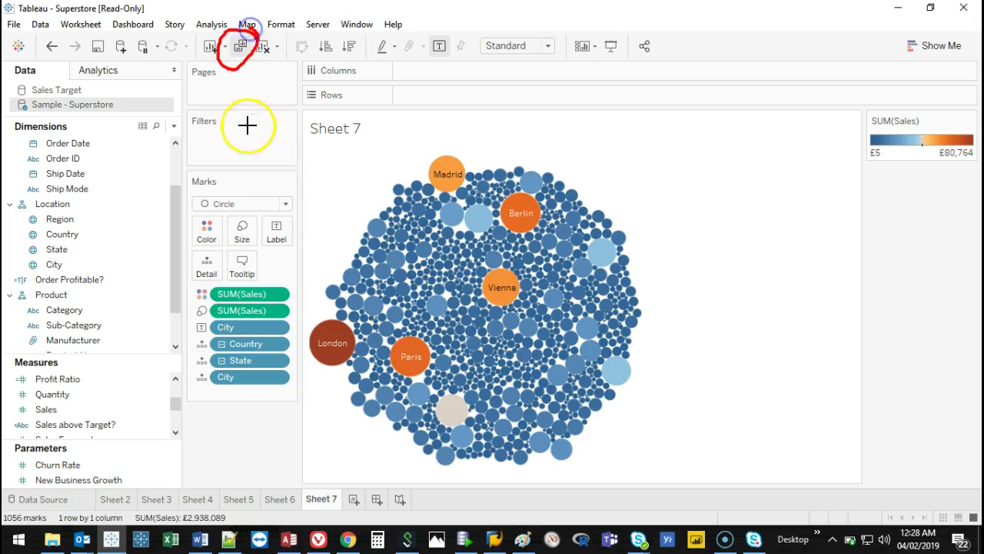
pyautogui.click(239, 49)
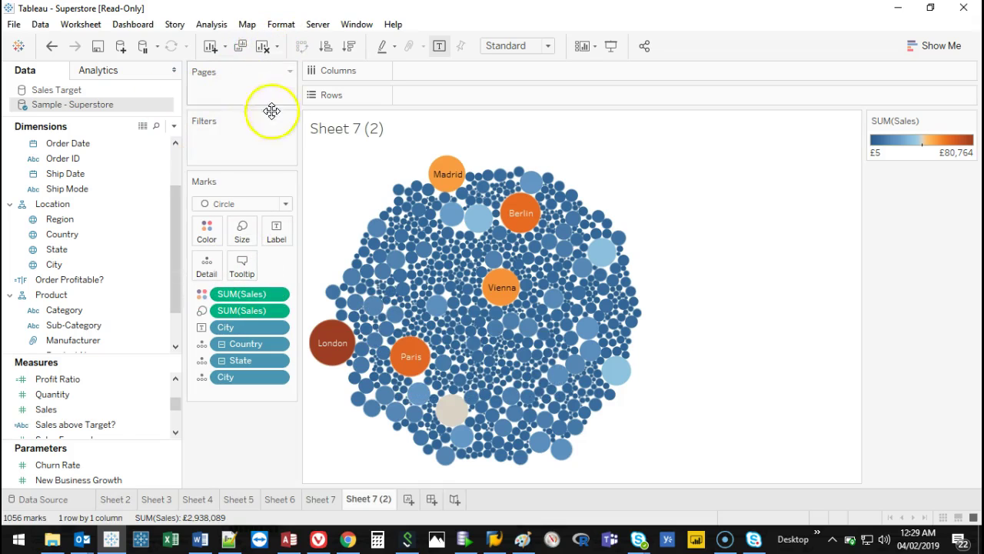
# Clear the copied sheet and place Country on the Rows shelf.
pyautogui.click(262, 49)
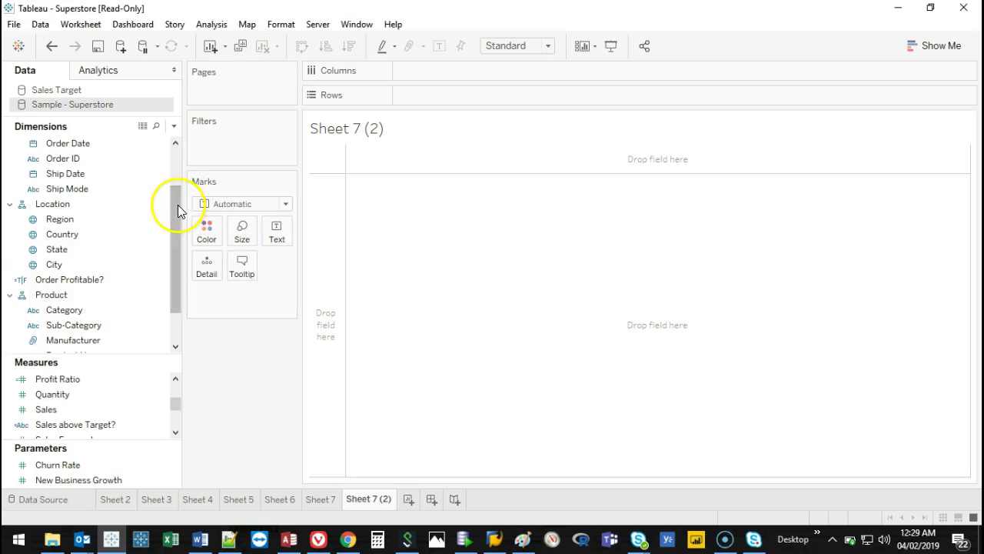
pyautogui.moveTo(178, 204); pyautogui.dragTo(177, 215)
pyautogui.click(55, 221)
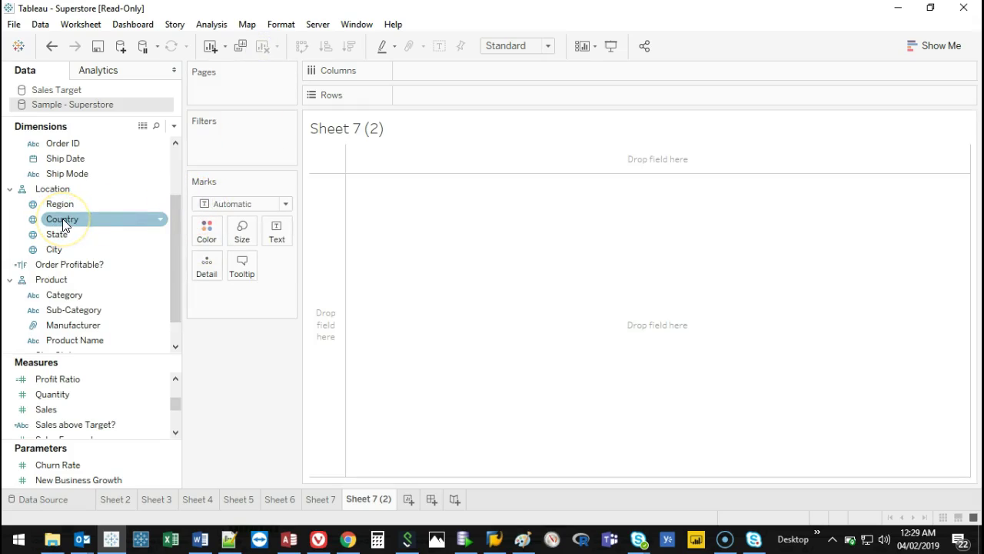
pyautogui.moveTo(62, 218); pyautogui.dragTo(37, 213)
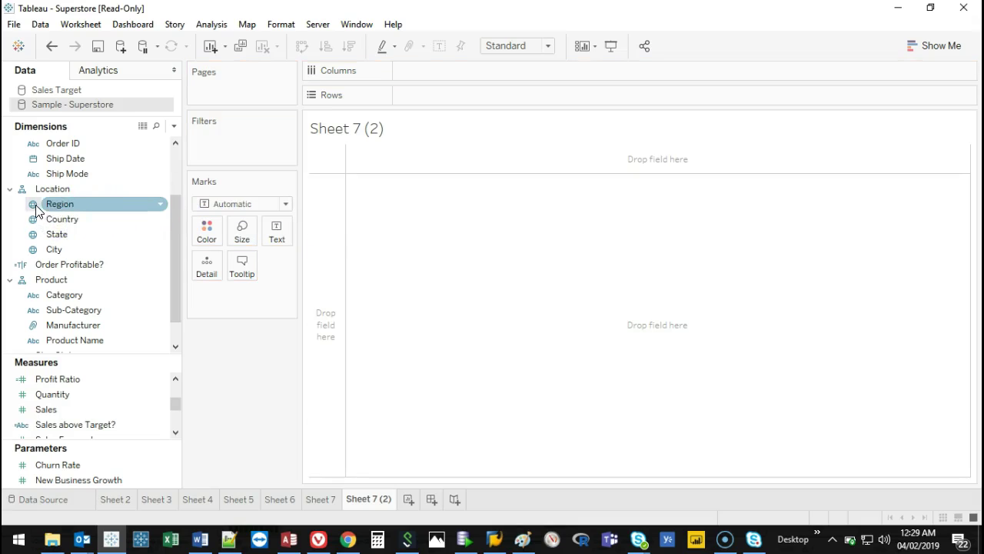
pyautogui.click(31, 233)
pyautogui.click(30, 249)
pyautogui.click(36, 206)
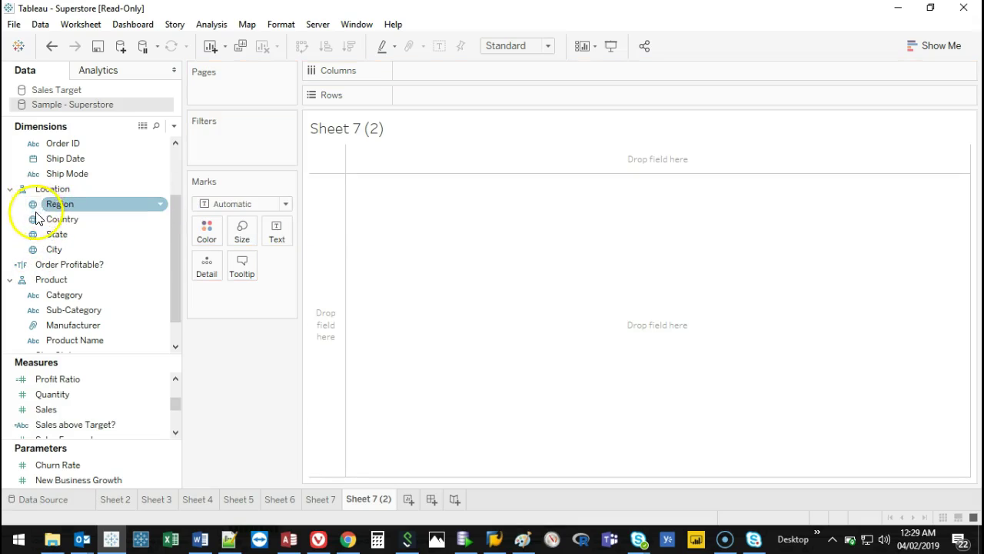
pyautogui.click(30, 219)
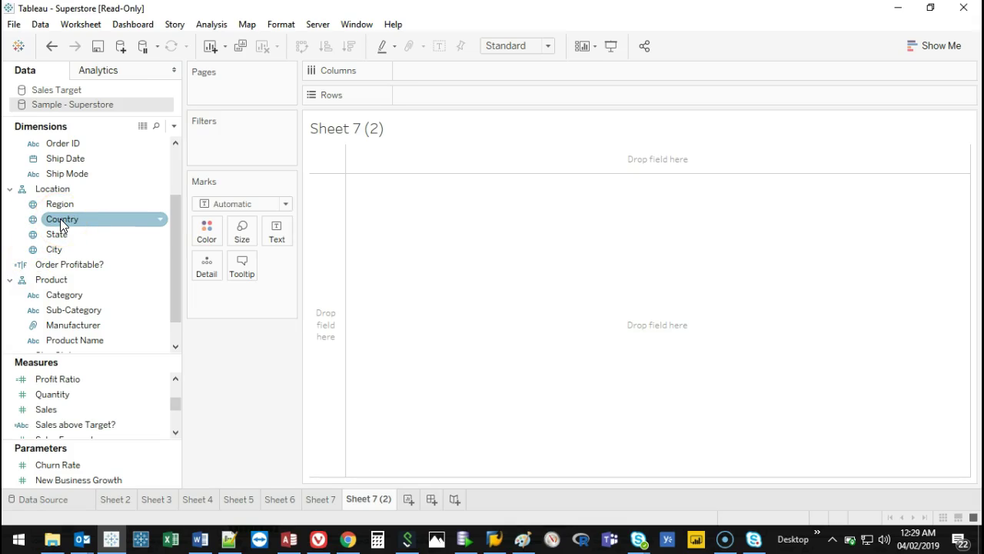
pyautogui.click(27, 234)
pyautogui.click(53, 218)
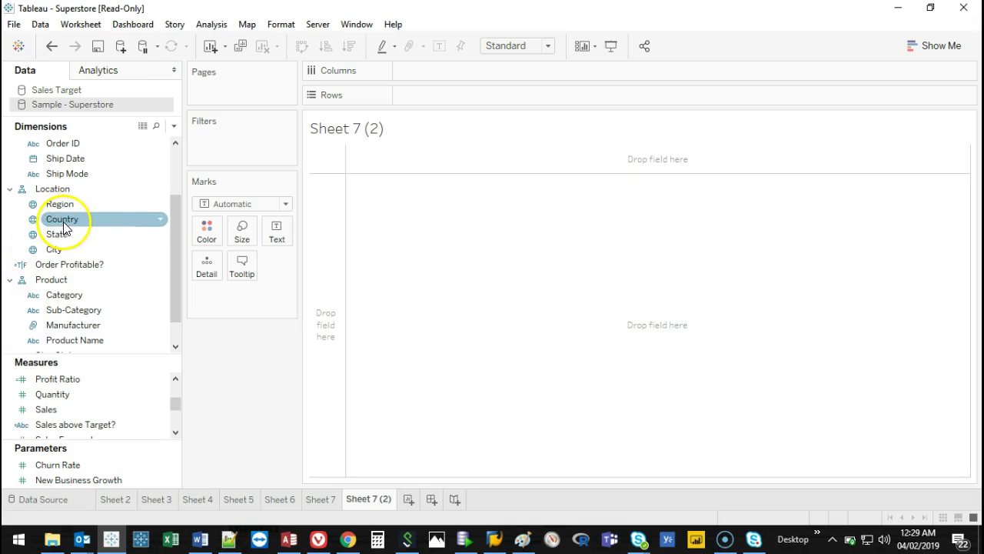
pyautogui.moveTo(70, 221); pyautogui.dragTo(326, 237)
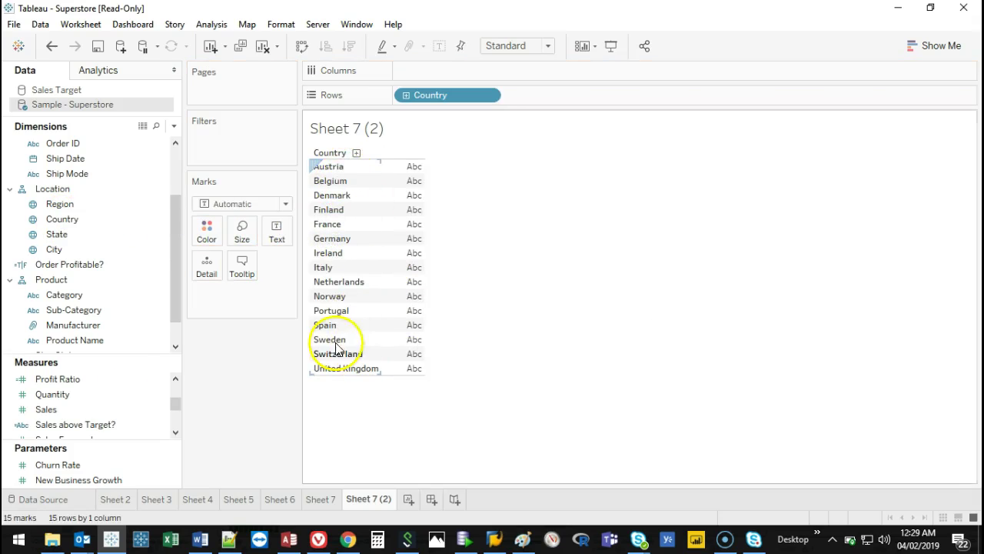
# Add Sales to Columns to draw a horizontal SUM(Sales) bar per country.
pyautogui.moveTo(130, 360); pyautogui.dragTo(143, 254)
pyautogui.moveTo(47, 309); pyautogui.dragTo(478, 75)
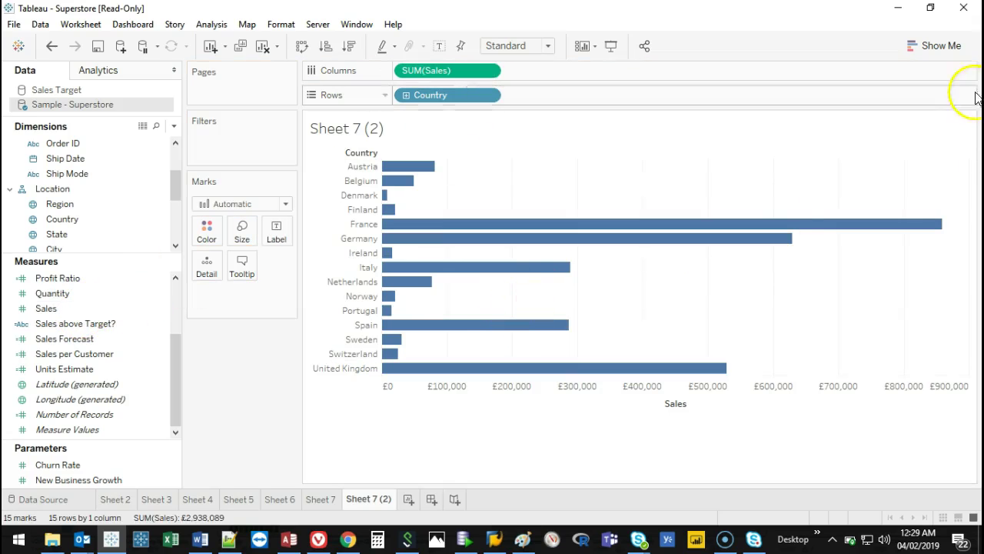
pyautogui.click(941, 47)
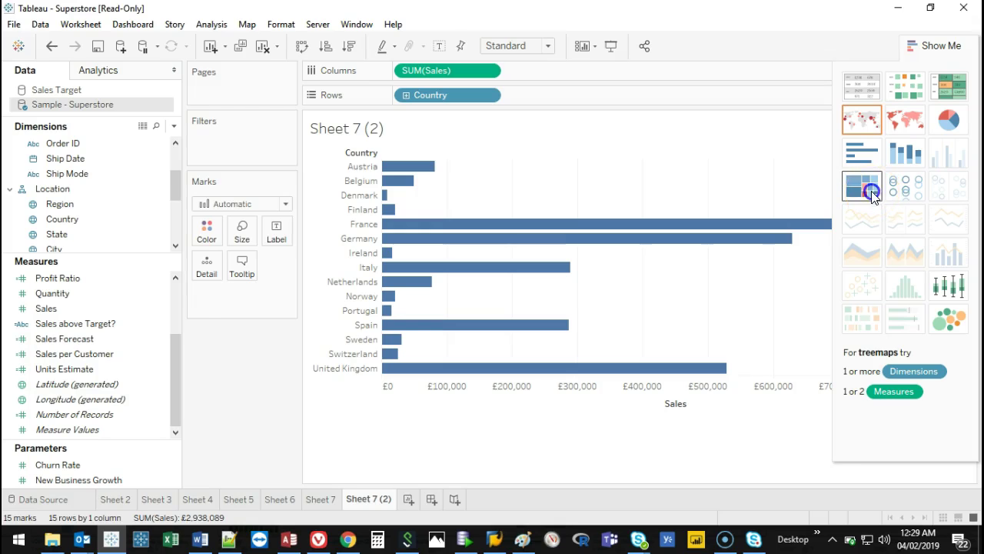
# Convert the country bars to a treemap labelled with each country's SUM(Sales).
pyautogui.click(873, 196)
pyautogui.click(944, 45)
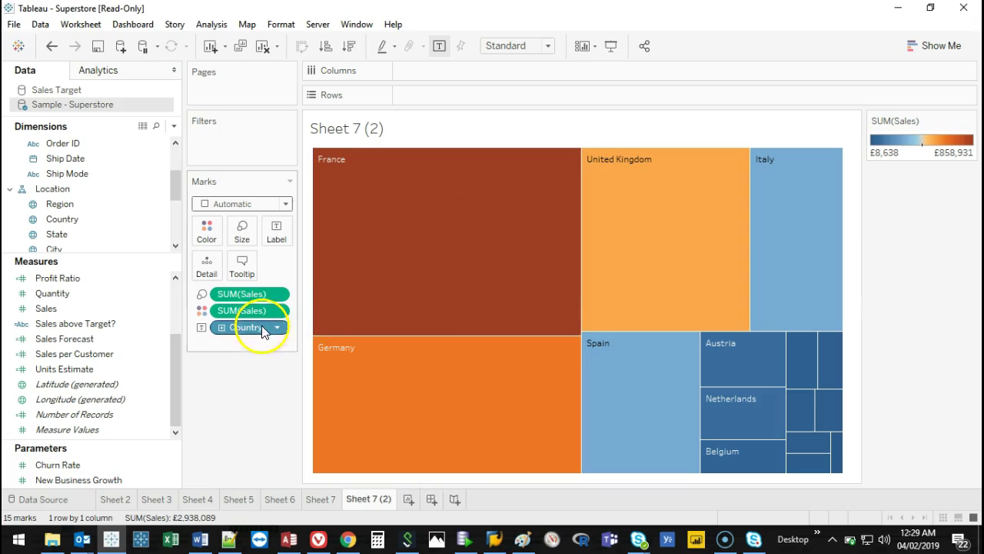
pyautogui.moveTo(244, 310); pyautogui.dragTo(279, 240)
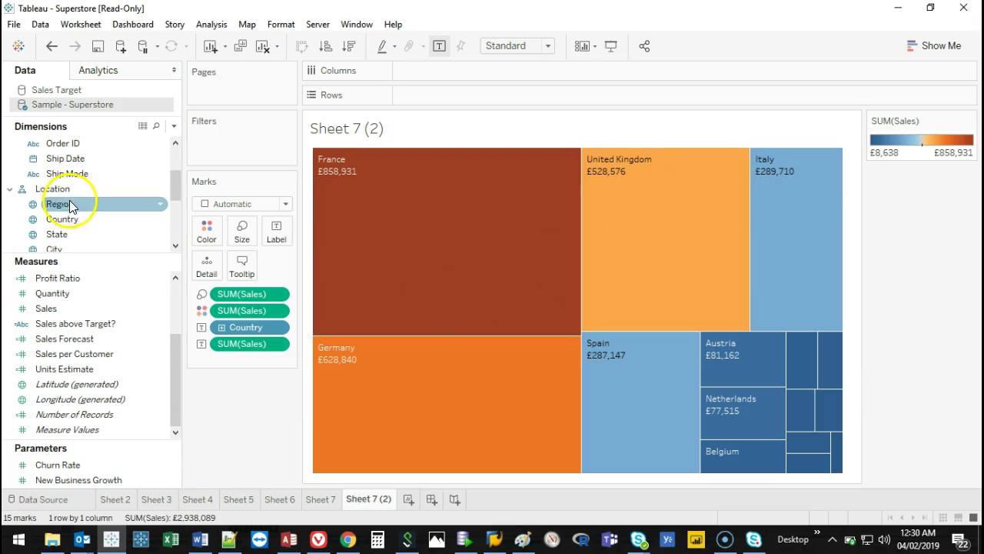
# Put Region on Color so country tiles are grouped as Central, North and South.
pyautogui.moveTo(65, 206); pyautogui.dragTo(208, 264)
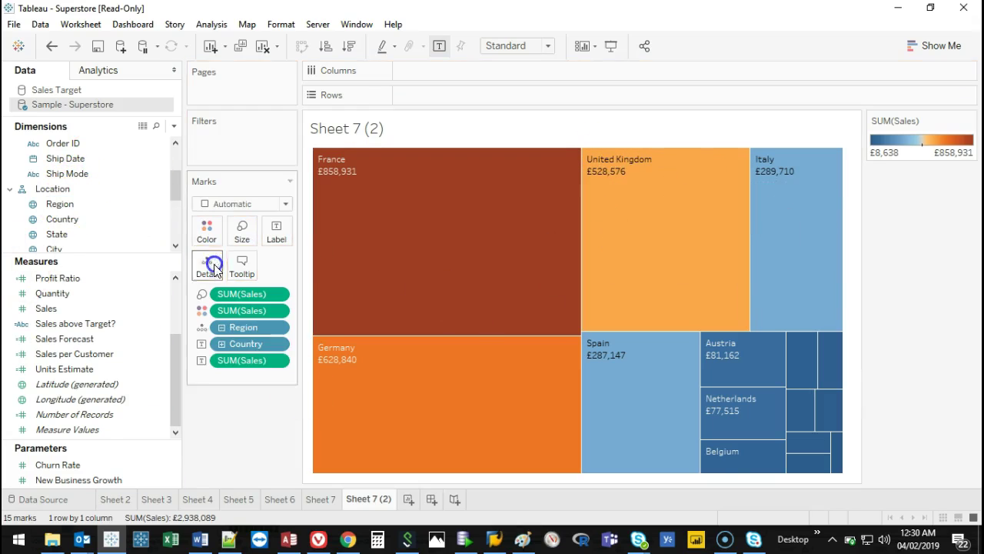
pyautogui.click(52, 46)
pyautogui.moveTo(69, 201); pyautogui.dragTo(199, 231)
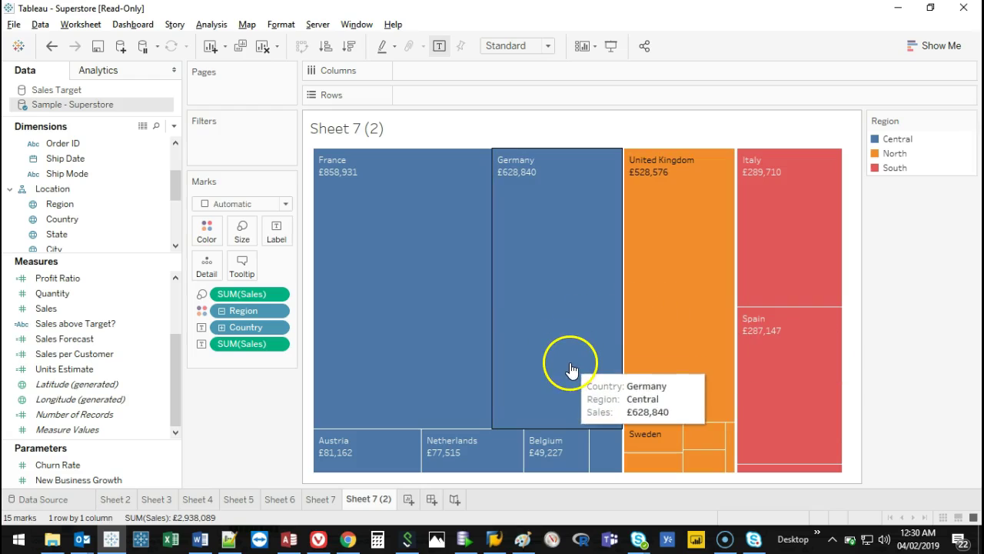
pyautogui.moveTo(321, 149)
pyautogui.mouseDown()
pyautogui.moveTo(464, 136)
pyautogui.moveTo(642, 292)
pyautogui.moveTo(616, 496)
pyautogui.mouseUp()
pyautogui.moveTo(635, 137)
pyautogui.mouseDown()
pyautogui.moveTo(746, 213)
pyautogui.moveTo(736, 493)
pyautogui.moveTo(627, 169)
pyautogui.mouseUp()
pyautogui.moveTo(746, 143); pyautogui.dragTo(876, 493)
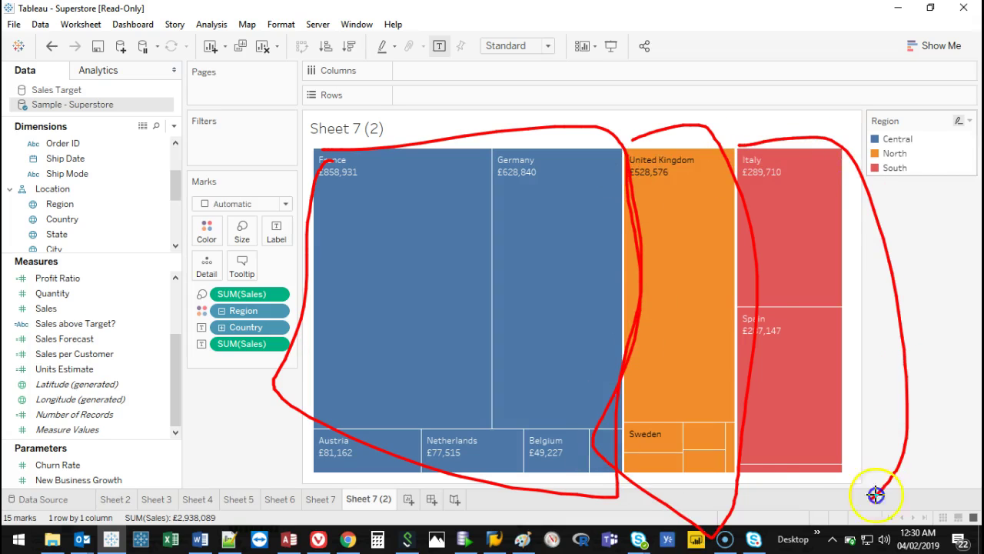
pyautogui.rightClick(758, 179)
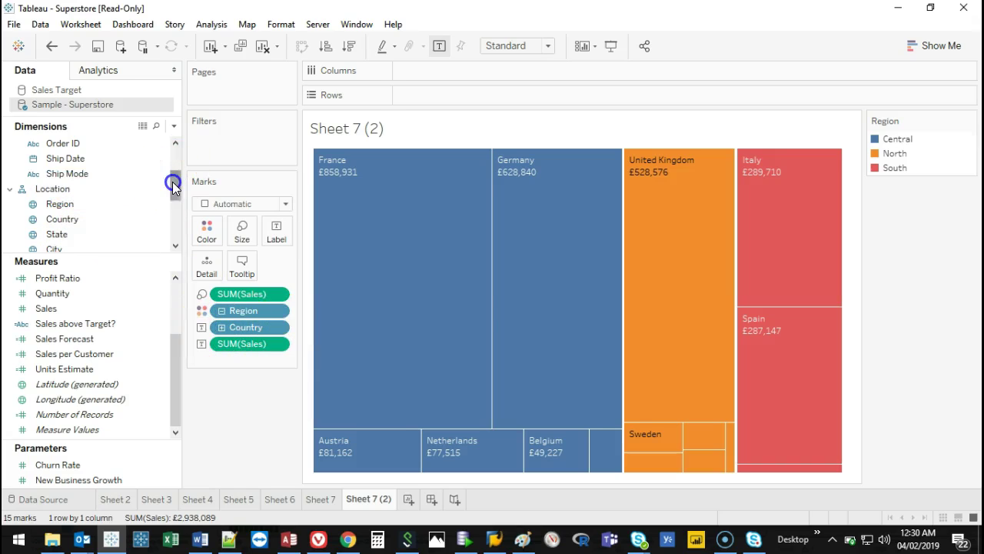
pyautogui.moveTo(173, 181); pyautogui.dragTo(172, 189)
pyautogui.click(110, 193)
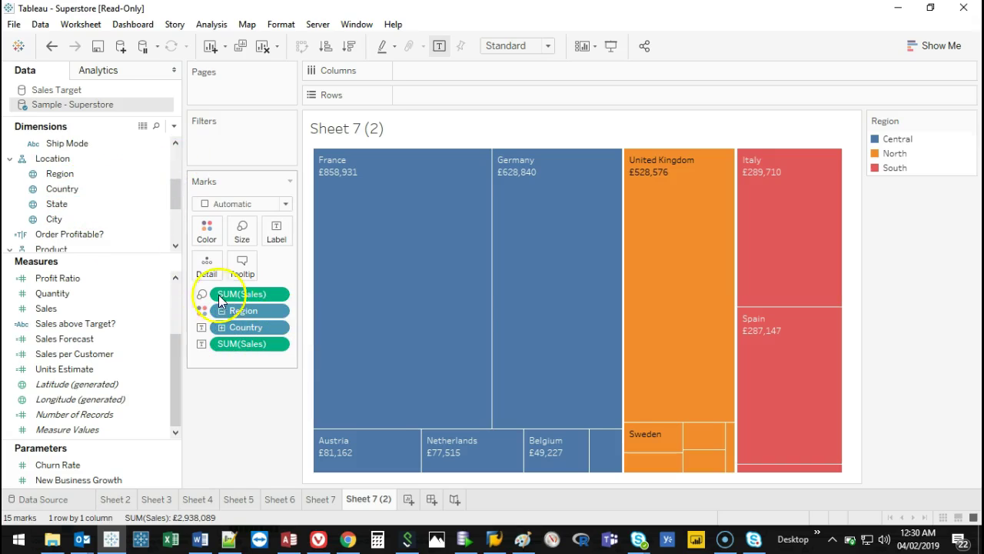
pyautogui.click(102, 188)
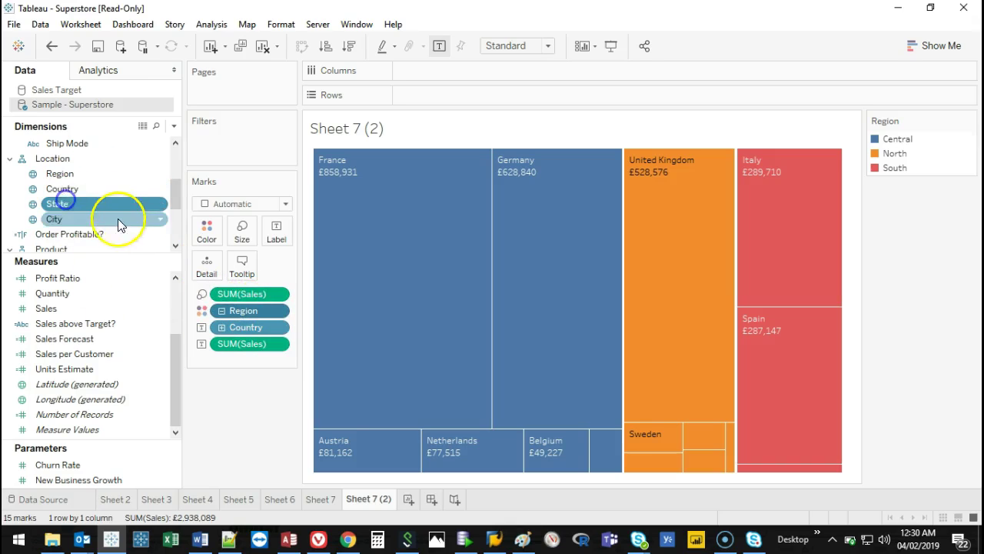
# Try State as detail, drop Region, Country and State, and add City as Detail.
pyautogui.moveTo(90, 203); pyautogui.dragTo(137, 213)
pyautogui.moveTo(272, 332); pyautogui.dragTo(267, 340)
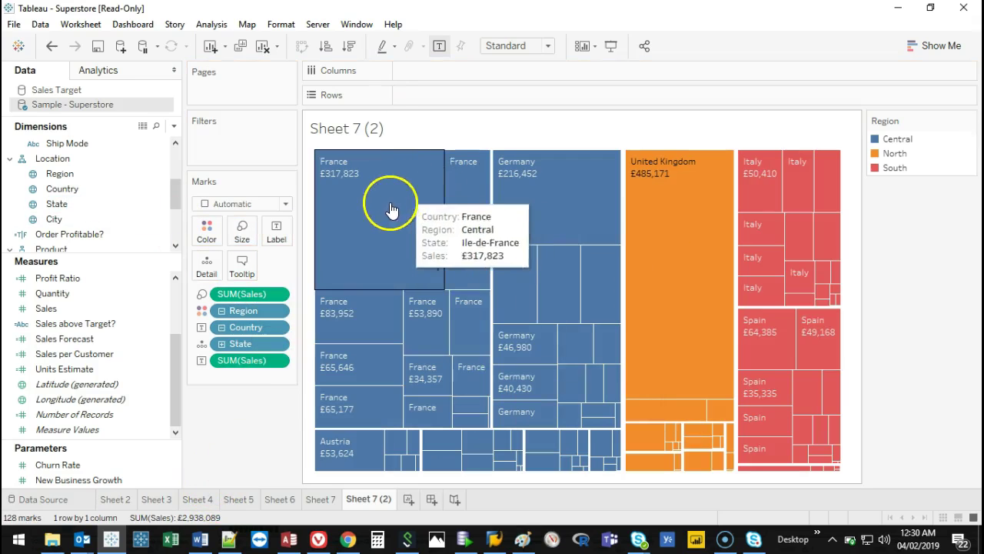
pyautogui.moveTo(257, 313); pyautogui.dragTo(257, 424)
pyautogui.moveTo(248, 320); pyautogui.dragTo(259, 402)
pyautogui.moveTo(253, 315); pyautogui.dragTo(261, 391)
pyautogui.moveTo(53, 219); pyautogui.dragTo(205, 261)
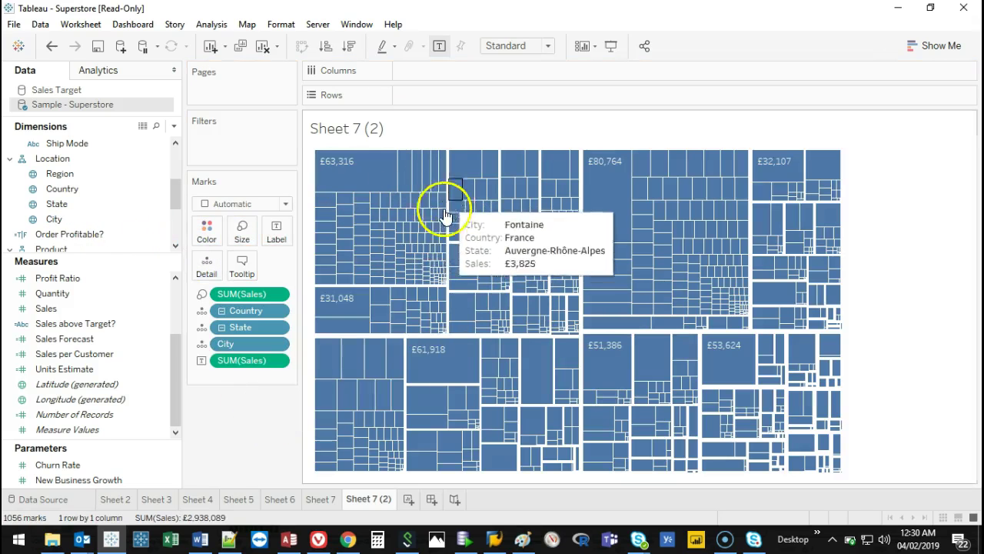
# Check the Paris and London tiles, then remove leftover State and Country pills.
pyautogui.click(356, 178)
pyautogui.click(619, 184)
pyautogui.click(795, 164)
pyautogui.click(619, 201)
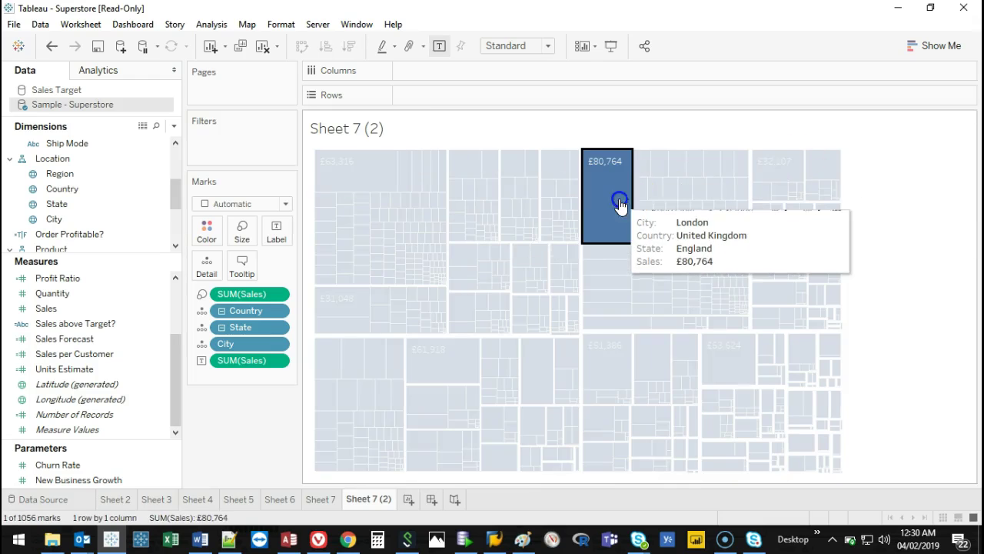
pyautogui.click(620, 202)
pyautogui.moveTo(259, 326); pyautogui.dragTo(260, 413)
pyautogui.moveTo(241, 310); pyautogui.dragTo(238, 374)
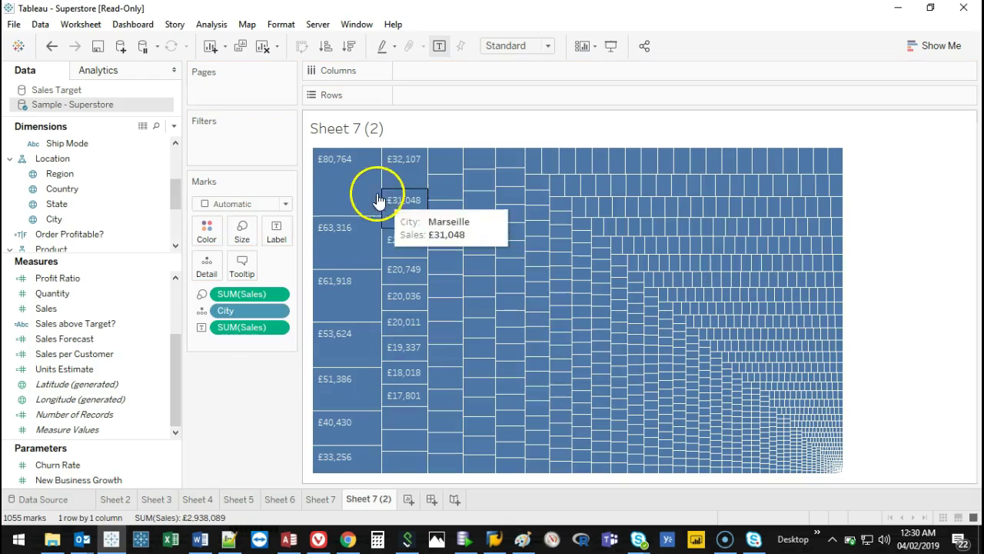
# Remove City detail and put Region on Color, leaving Central, North and South tiles.
pyautogui.click(63, 174)
pyautogui.moveTo(64, 173); pyautogui.dragTo(206, 239)
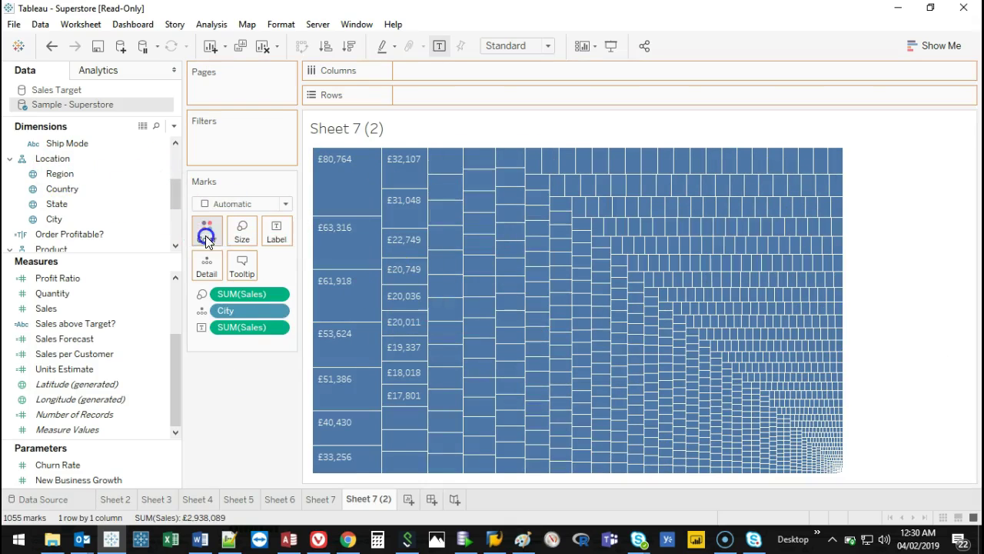
pyautogui.click(65, 188)
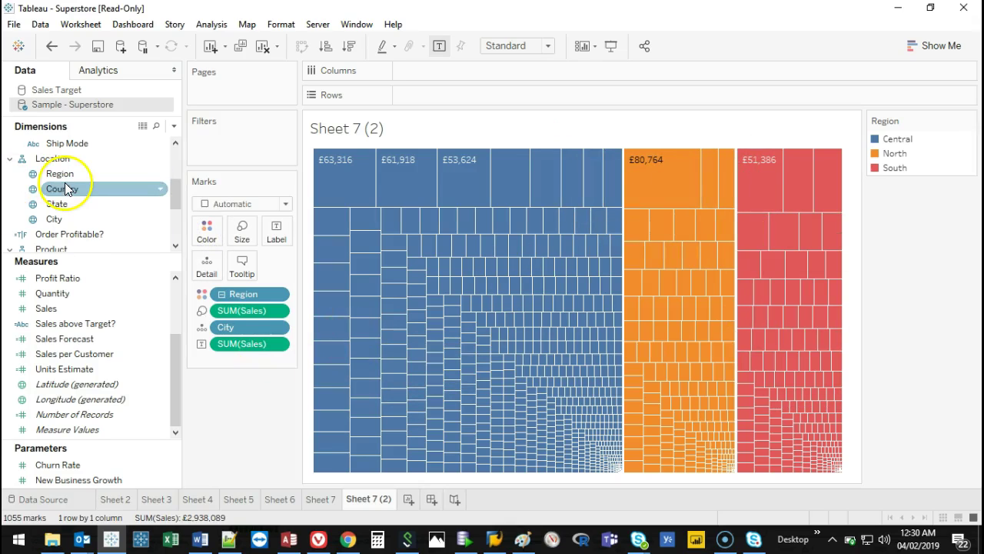
pyautogui.moveTo(65, 189); pyautogui.dragTo(209, 270)
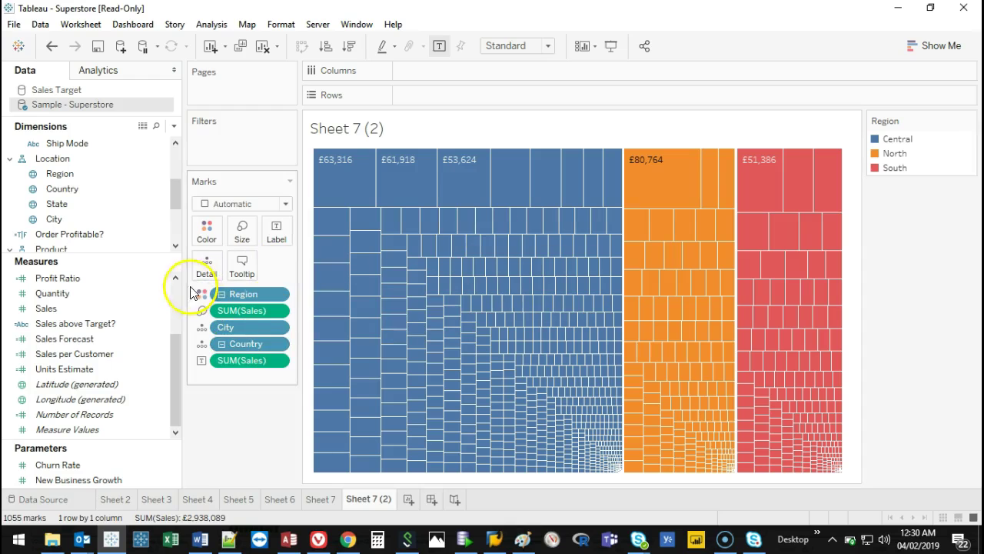
pyautogui.click(51, 46)
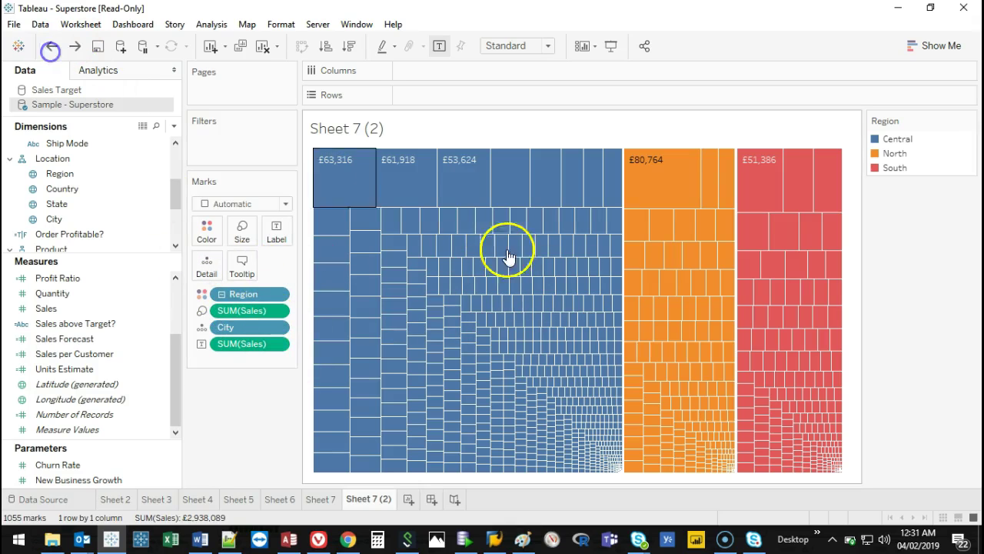
pyautogui.moveTo(253, 290); pyautogui.dragTo(254, 437)
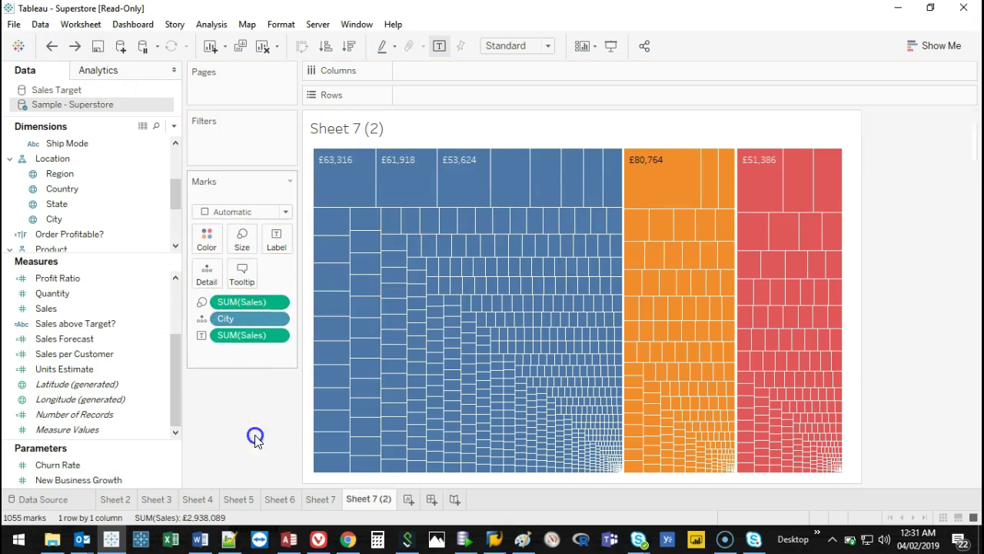
pyautogui.moveTo(250, 310); pyautogui.dragTo(257, 379)
pyautogui.moveTo(74, 176); pyautogui.dragTo(207, 231)
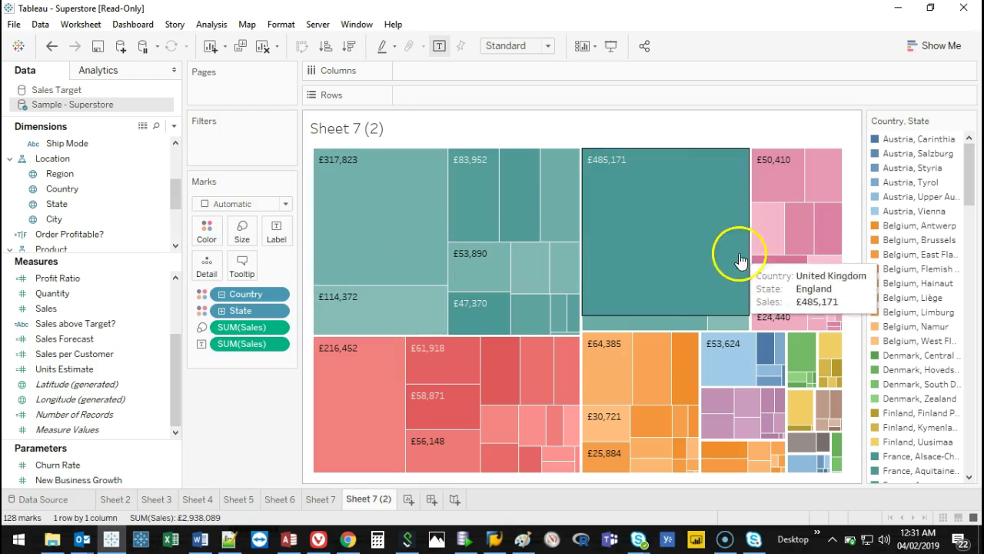
pyautogui.moveTo(84, 173); pyautogui.dragTo(213, 234)
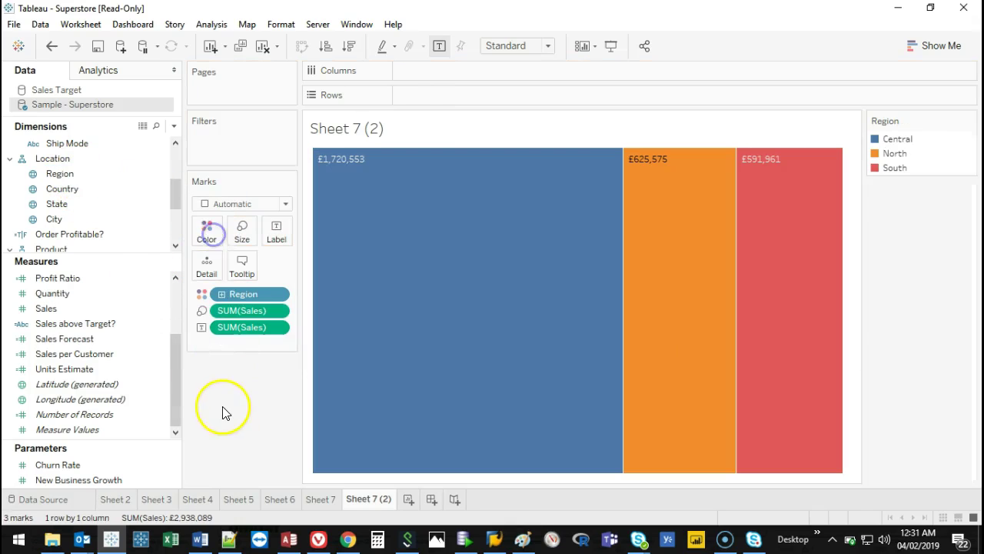
# Add Country to Detail and Label so tiles read like 'France £858,931'.
pyautogui.click(222, 294)
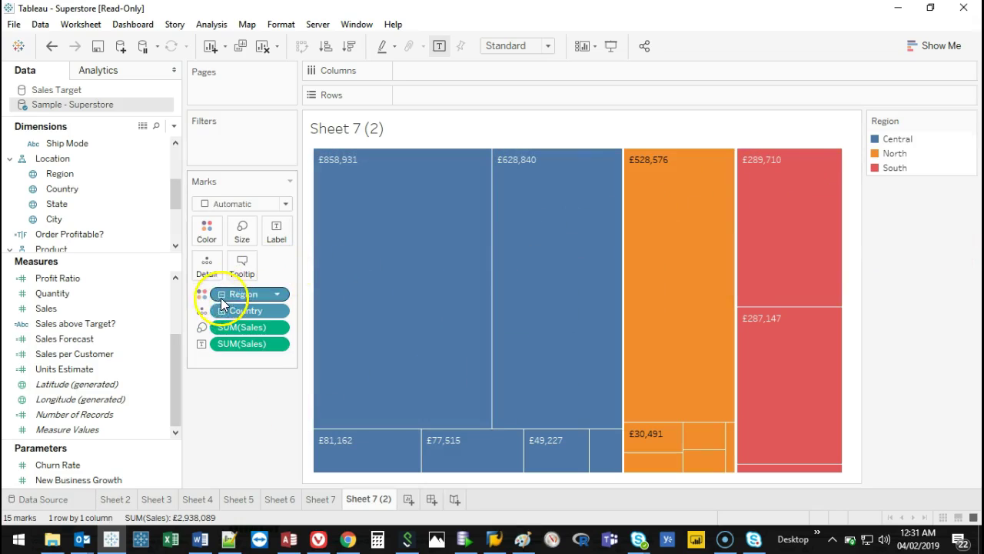
pyautogui.click(222, 295)
pyautogui.moveTo(60, 174); pyautogui.dragTo(208, 265)
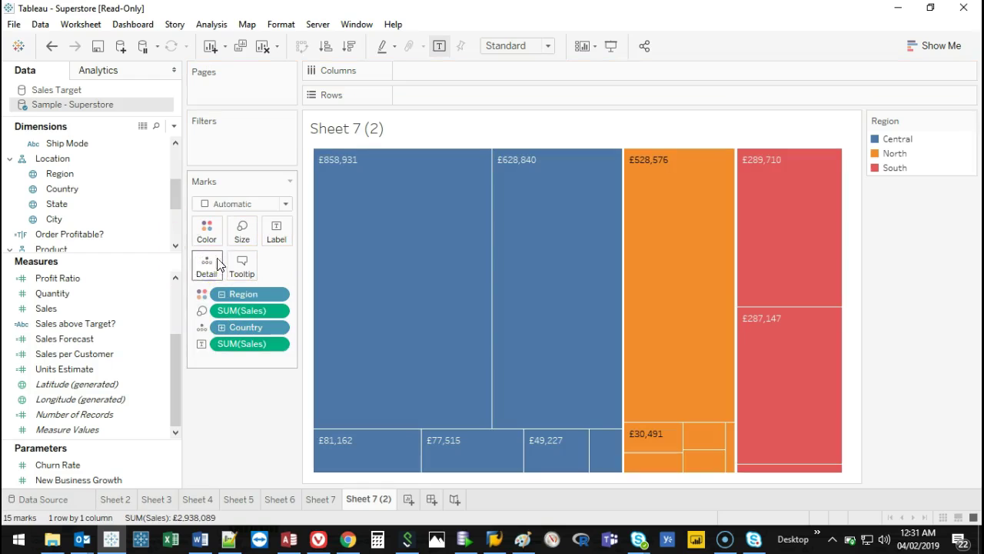
pyautogui.moveTo(281, 327); pyautogui.dragTo(275, 237)
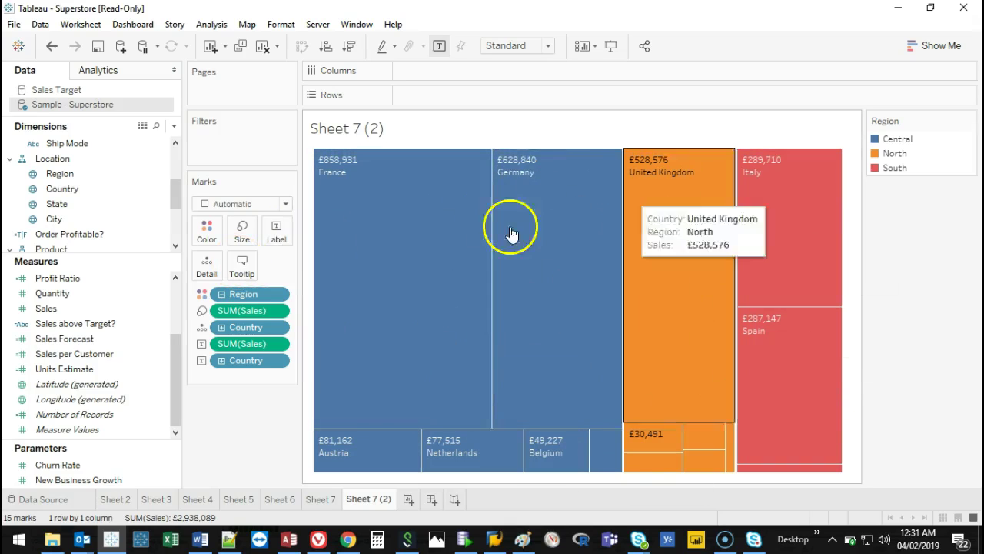
pyautogui.moveTo(500, 243)
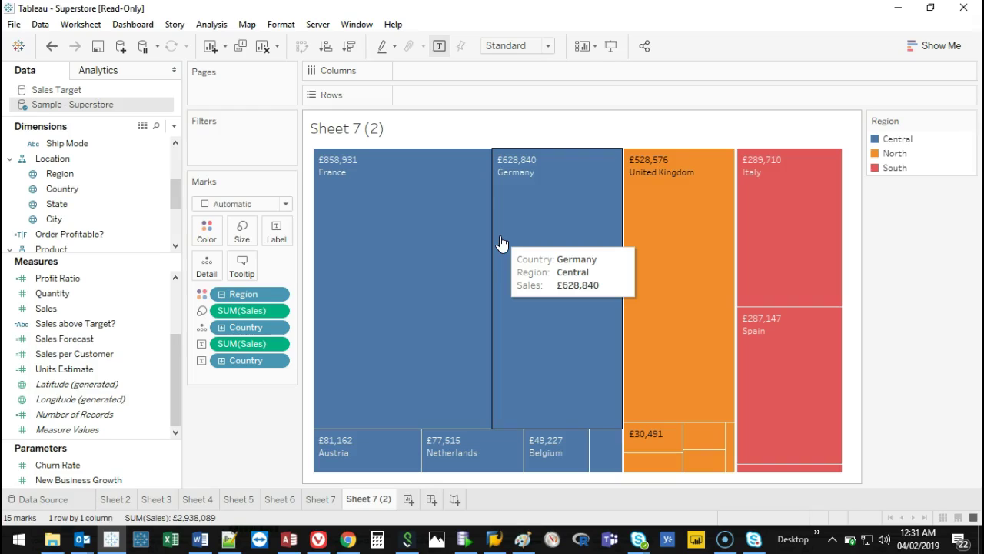
# Create Sheet 8 and double-click Region to plot its three points on a Europe map.
pyautogui.click(408, 499)
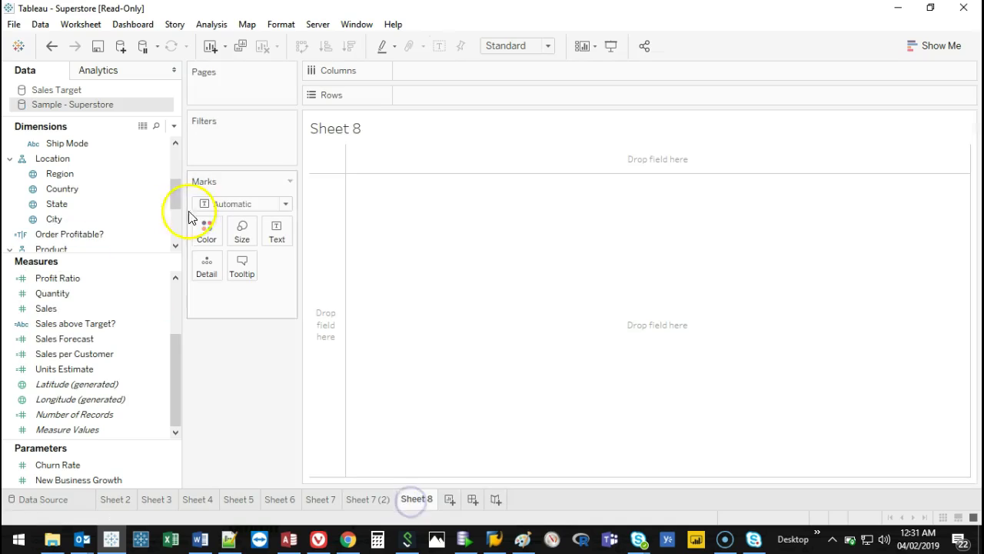
pyautogui.moveTo(126, 254); pyautogui.dragTo(117, 415)
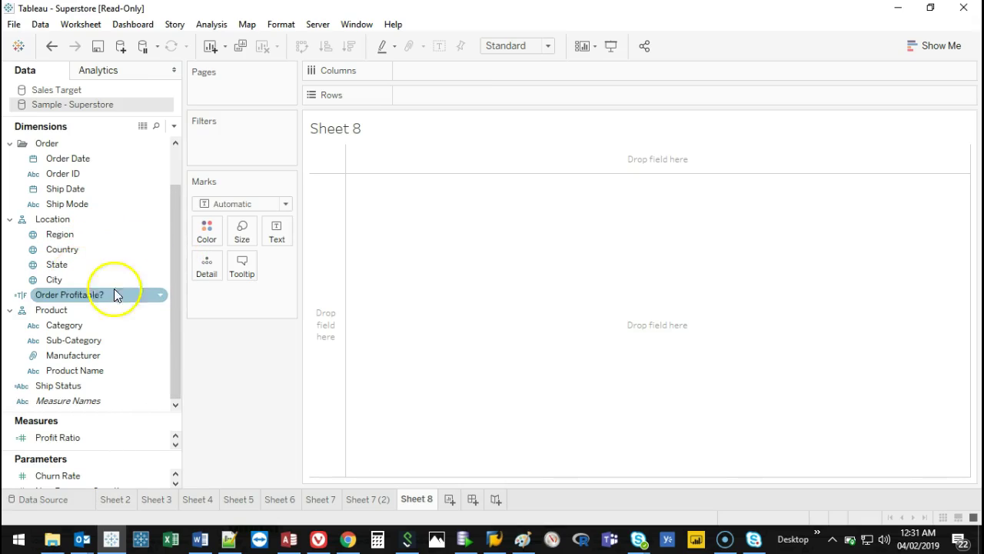
pyautogui.doubleClick(95, 240)
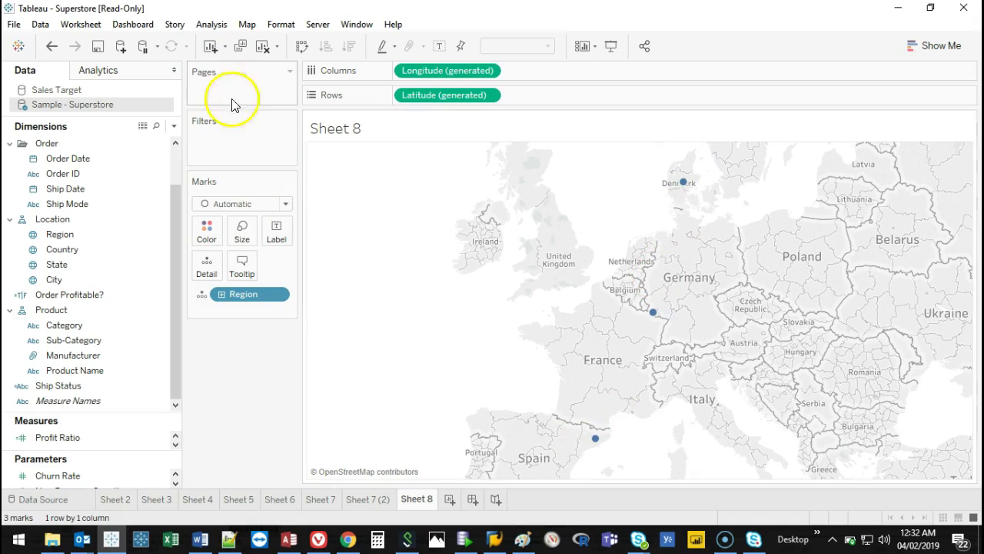
pyautogui.moveTo(240, 293); pyautogui.dragTo(263, 79)
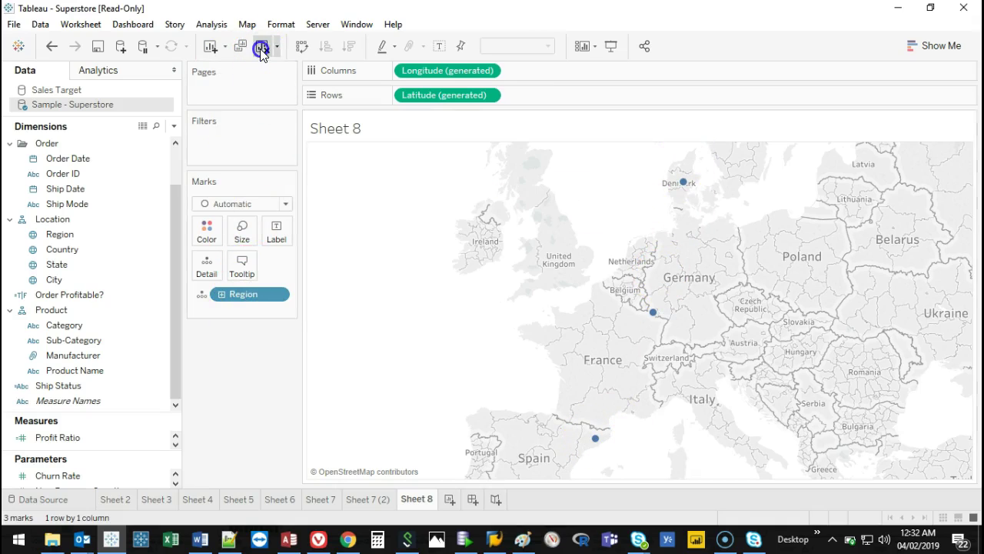
# Clear the sheet and try Country as a filled map.
pyautogui.click(262, 48)
pyautogui.doubleClick(98, 248)
pyautogui.click(779, 348)
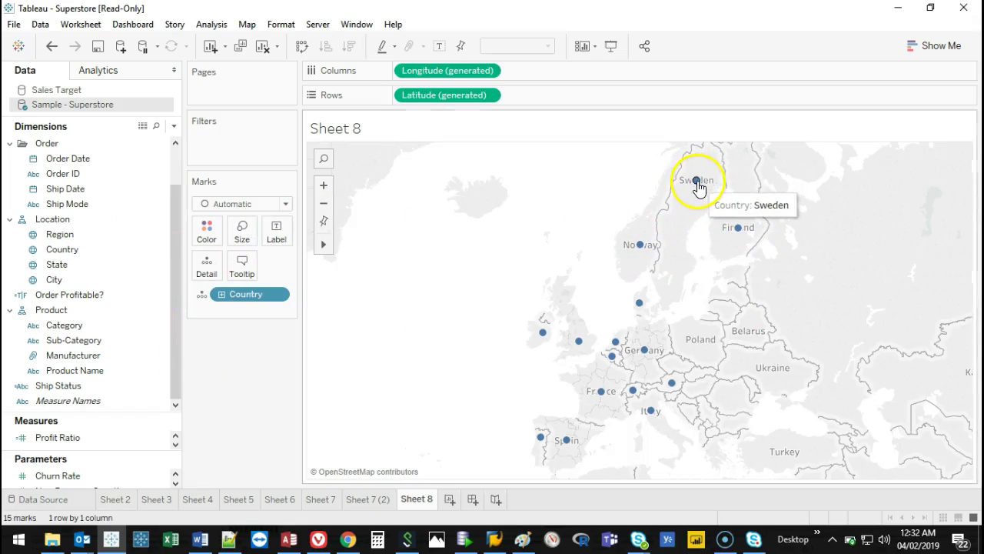
pyautogui.click(947, 47)
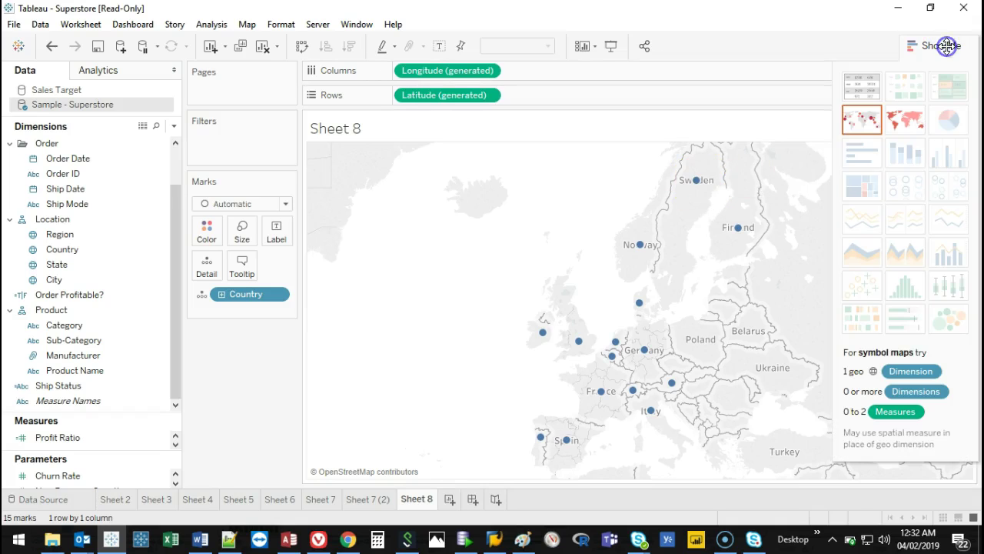
pyautogui.click(904, 122)
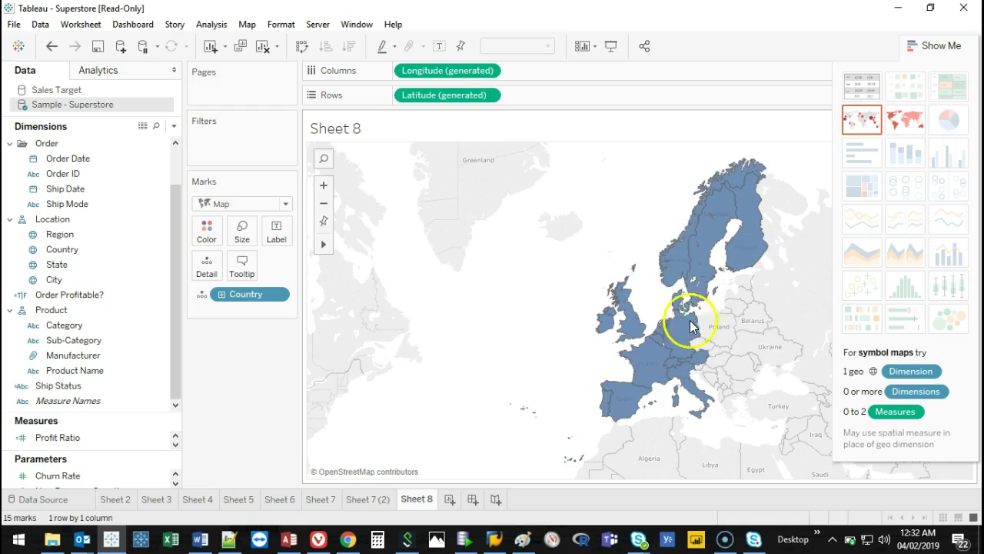
# Replace it with a filled map of States.
pyautogui.click(262, 47)
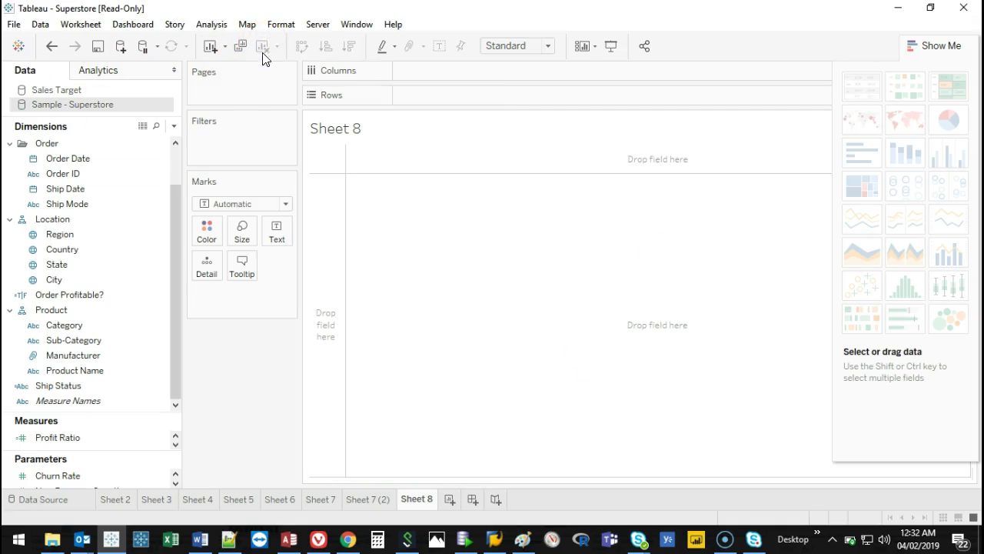
pyautogui.doubleClick(96, 266)
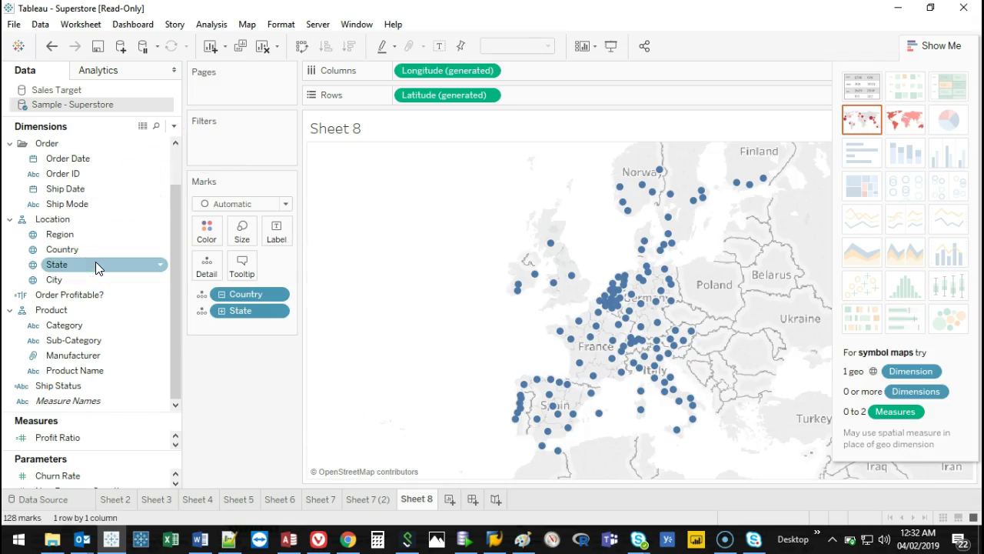
pyautogui.click(907, 123)
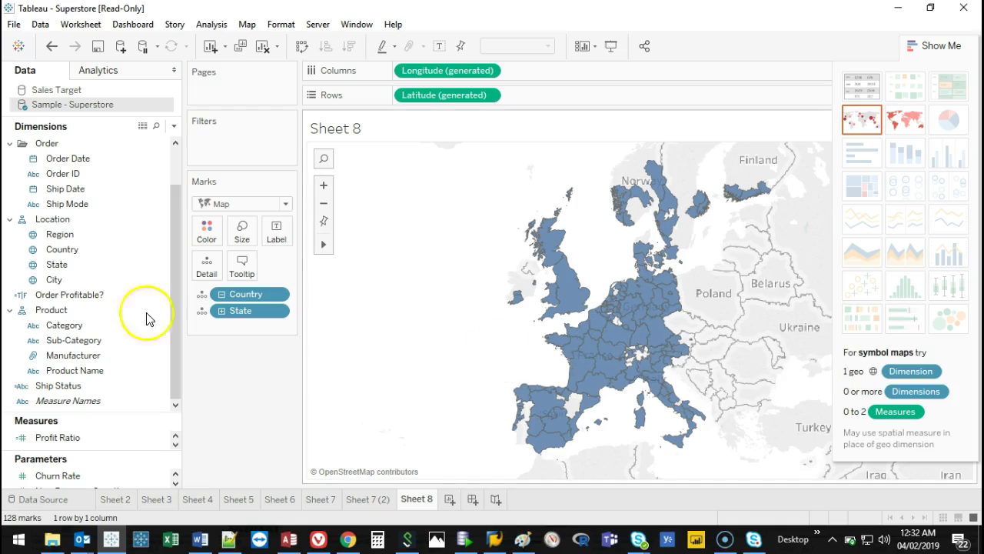
# Clear again and map every City as points shaded by SUM(Sales).
pyautogui.click(263, 46)
pyautogui.click(95, 281)
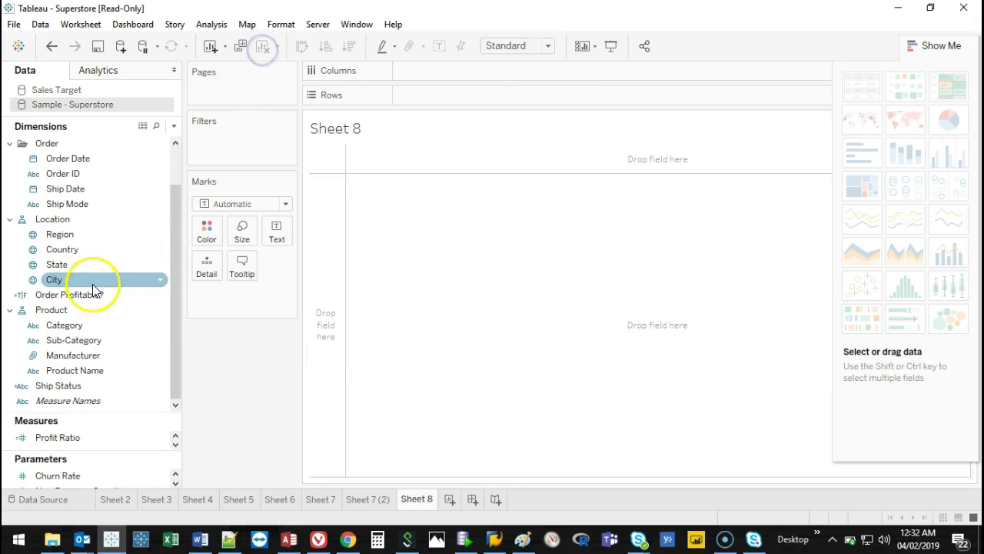
pyautogui.click(79, 282)
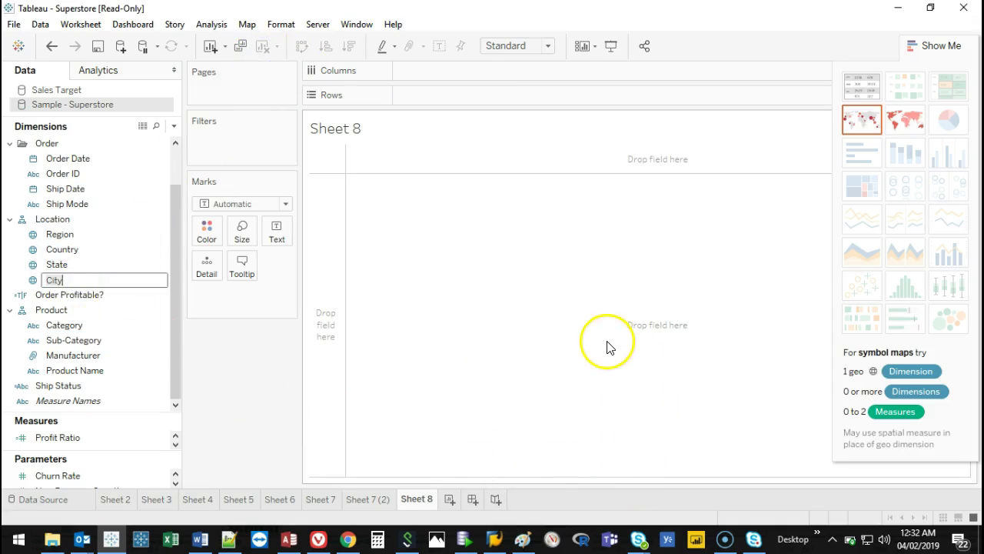
pyautogui.click(82, 265)
pyautogui.click(81, 281)
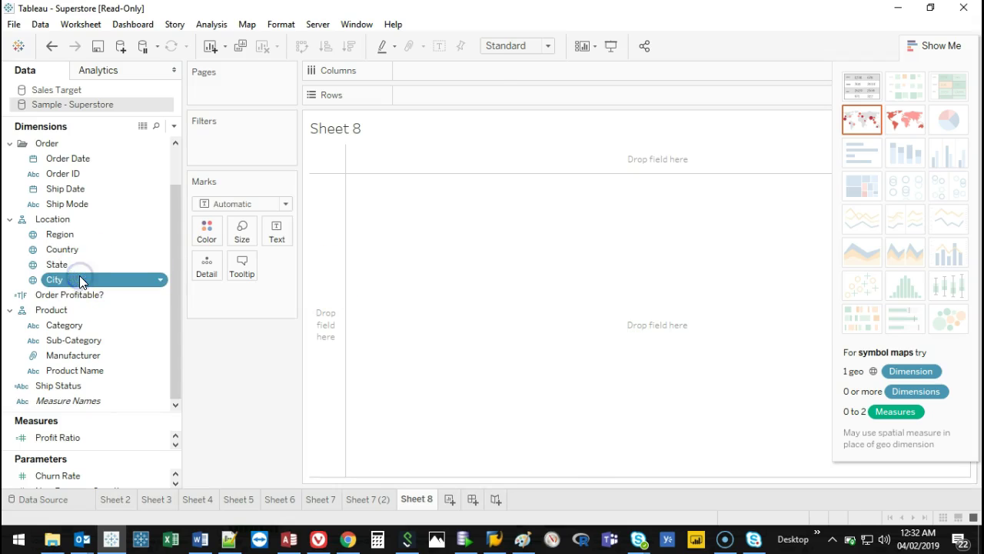
pyautogui.doubleClick(81, 281)
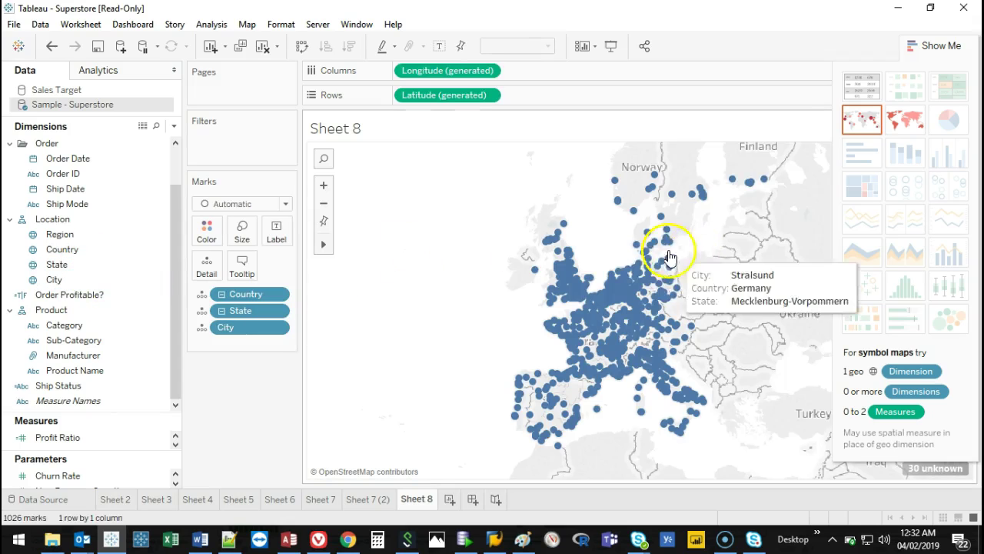
pyautogui.click(955, 46)
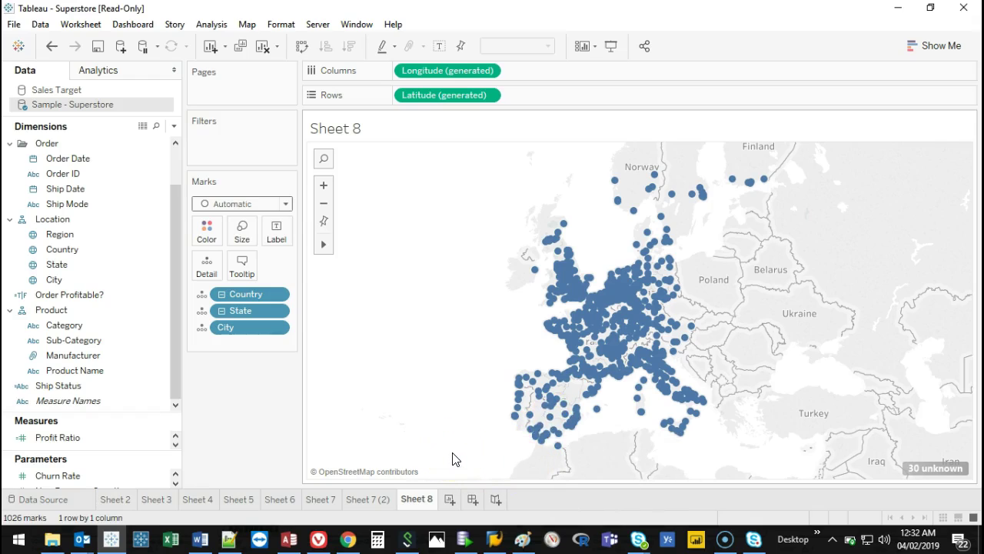
pyautogui.moveTo(77, 419); pyautogui.dragTo(85, 272)
pyautogui.moveTo(61, 324); pyautogui.dragTo(211, 238)
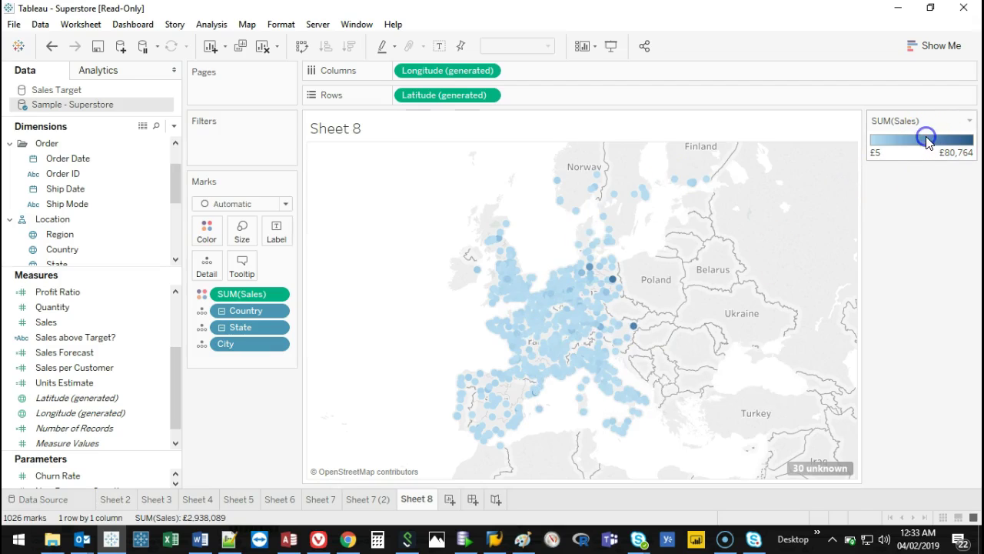
# Apply a reversed Red-Black Diverging palette to the SUM(Sales) colour legend.
pyautogui.doubleClick(927, 140)
pyautogui.click(555, 210)
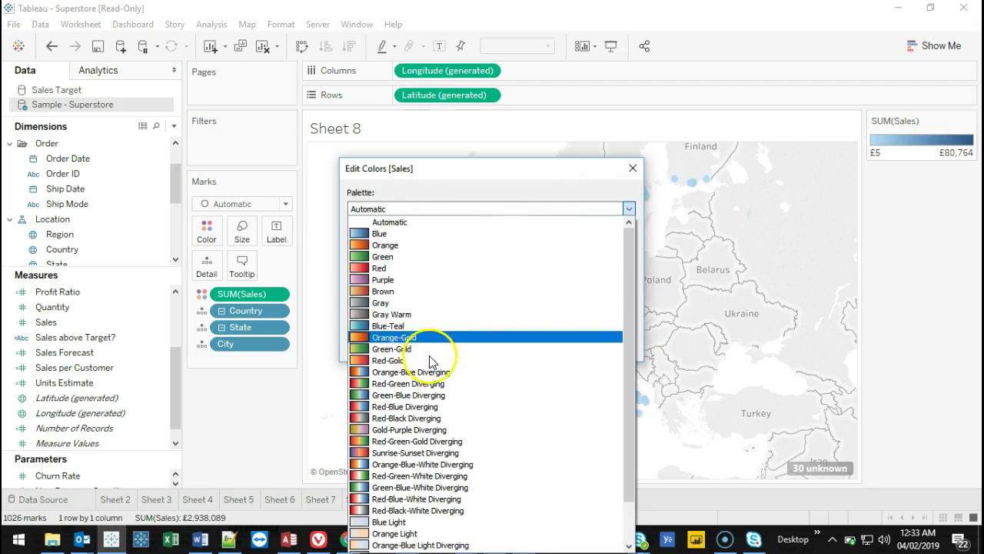
pyautogui.click(415, 419)
pyautogui.click(366, 293)
pyautogui.click(608, 345)
pyautogui.click(491, 345)
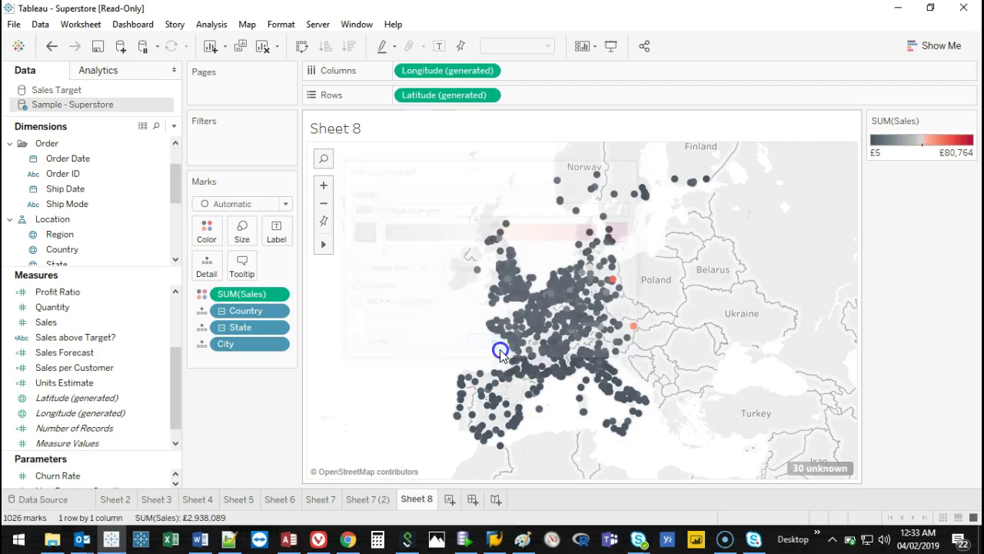
pyautogui.moveTo(637, 326)
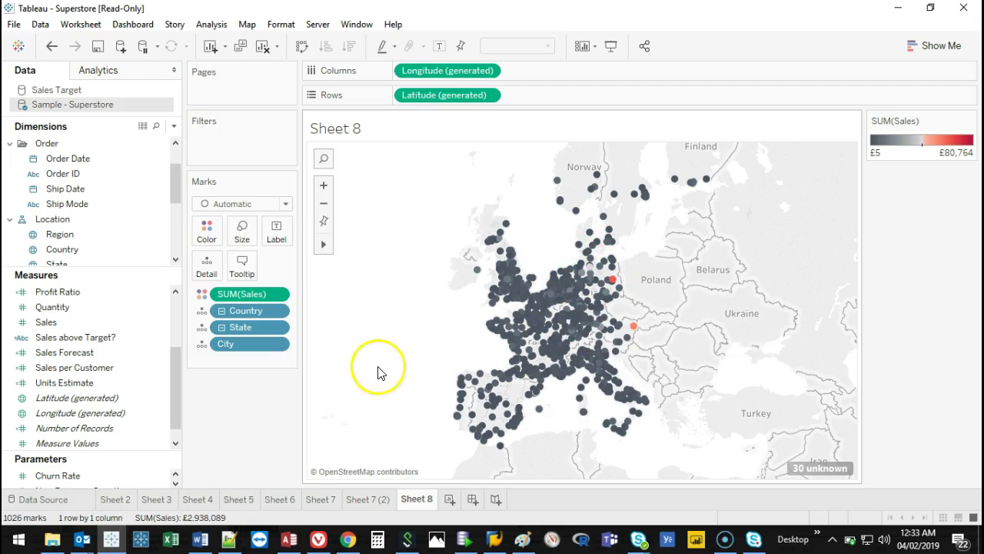
pyautogui.click(54, 324)
# Size the city circles by total Sales, with a size legend from £5 to £80,764.
pyautogui.moveTo(54, 324); pyautogui.dragTo(243, 230)
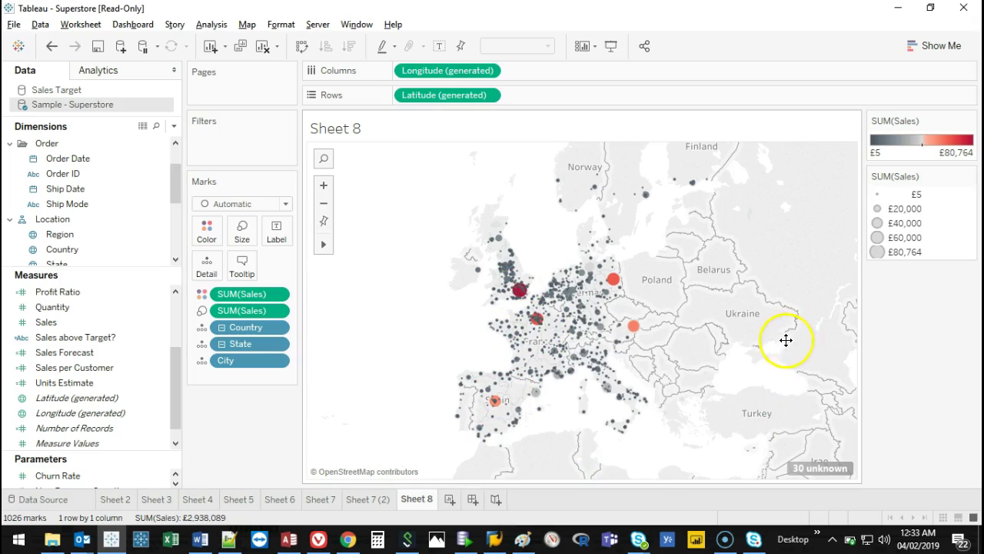
pyautogui.moveTo(773, 455)
pyautogui.mouseDown()
pyautogui.moveTo(873, 448)
pyautogui.moveTo(865, 488)
pyautogui.moveTo(765, 477)
pyautogui.moveTo(773, 455)
pyautogui.mouseUp()
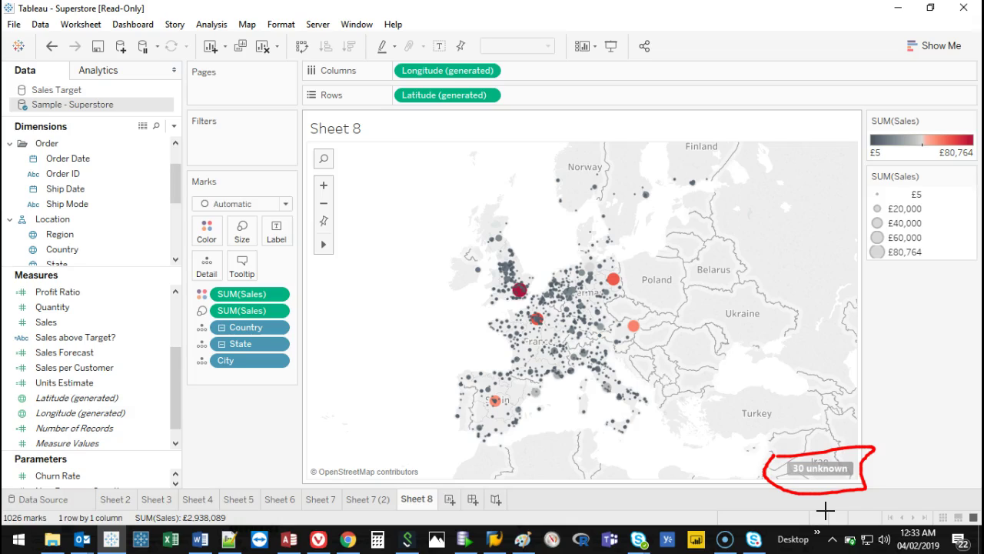
pyautogui.press('Escape')
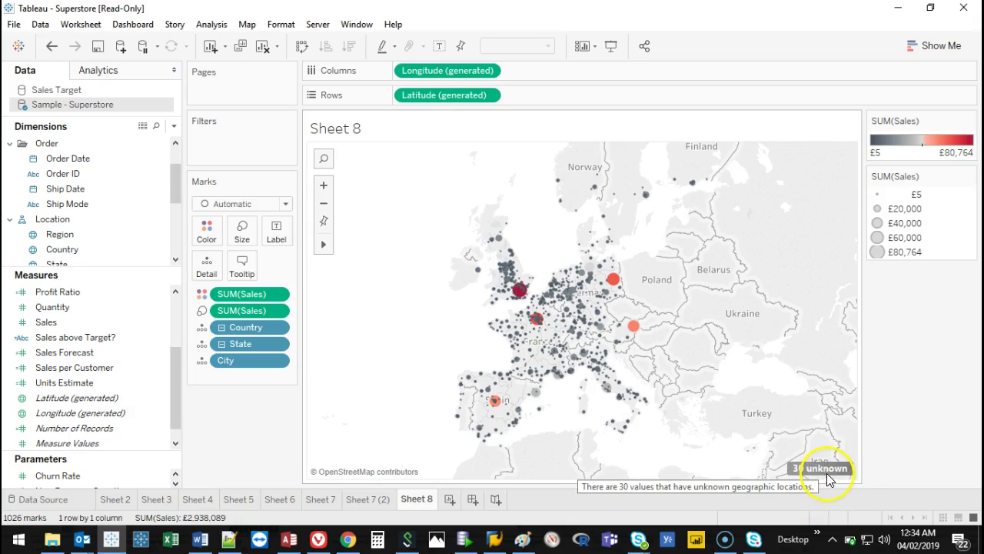
# Filter out the 30 unknown-location cities and enlarge the map circles with the size slider.
pyautogui.click(830, 471)
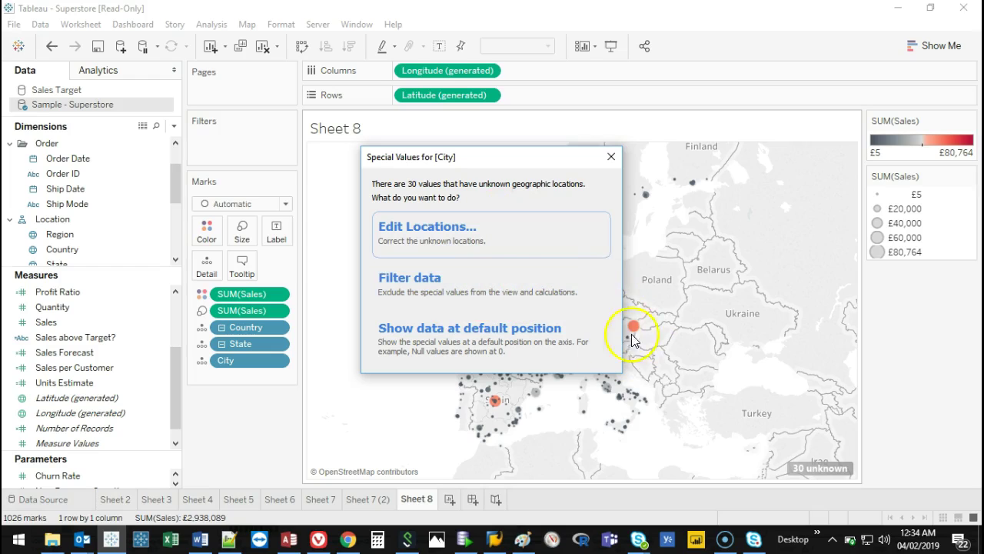
pyautogui.click(489, 286)
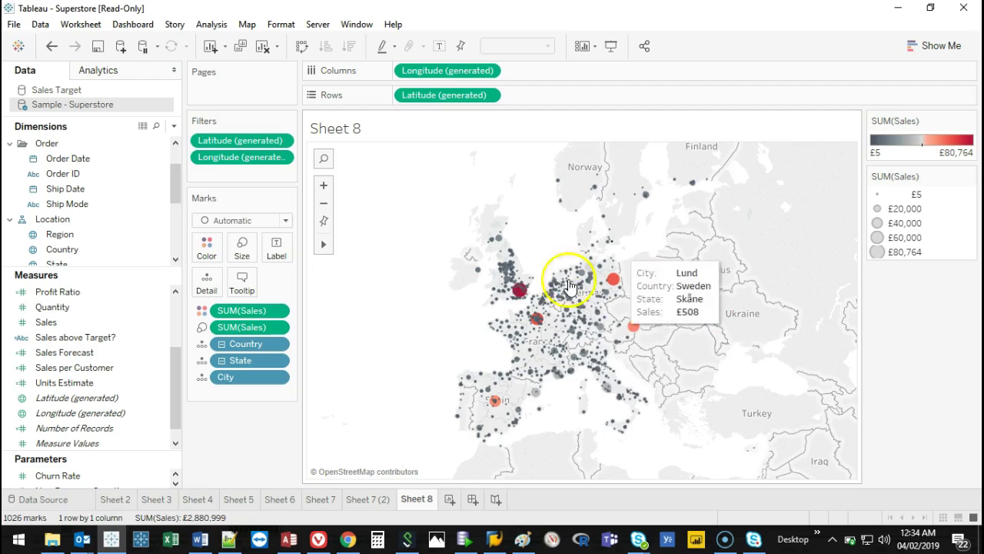
pyautogui.click(241, 256)
pyautogui.moveTo(286, 281); pyautogui.dragTo(282, 287)
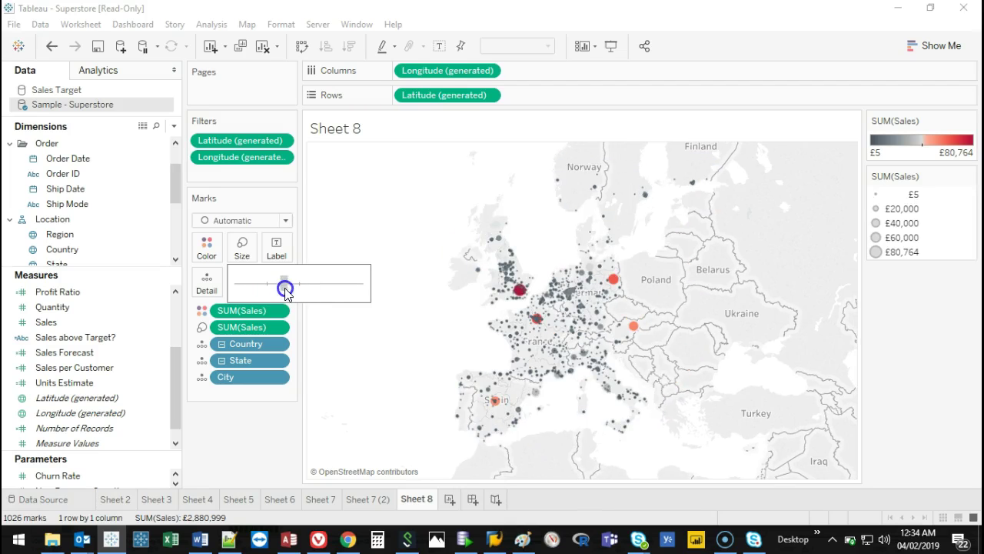
# Label the city circles with their City names, such as Drammen, Turku and Cagliari.
pyautogui.click(235, 480)
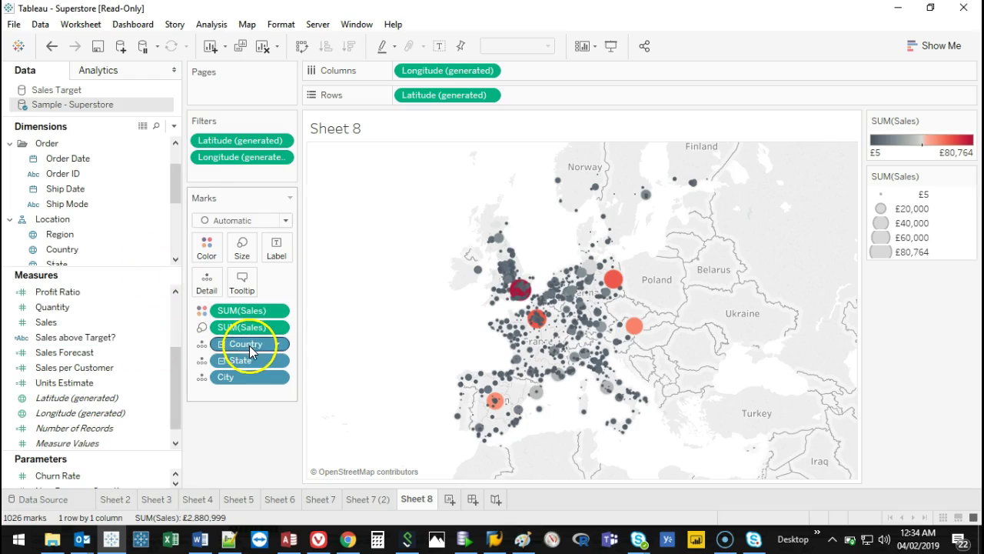
pyautogui.moveTo(242, 377); pyautogui.dragTo(280, 252)
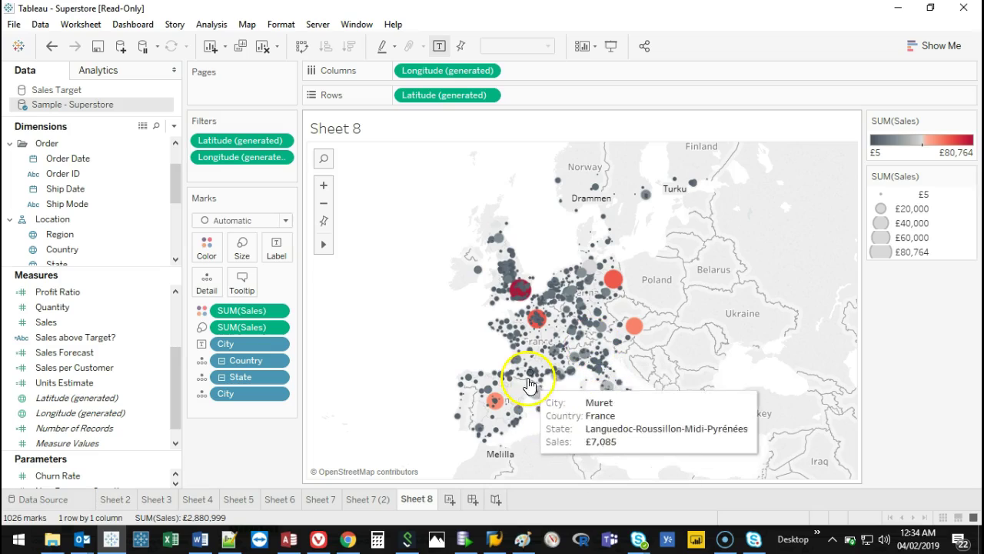
pyautogui.moveTo(322, 246)
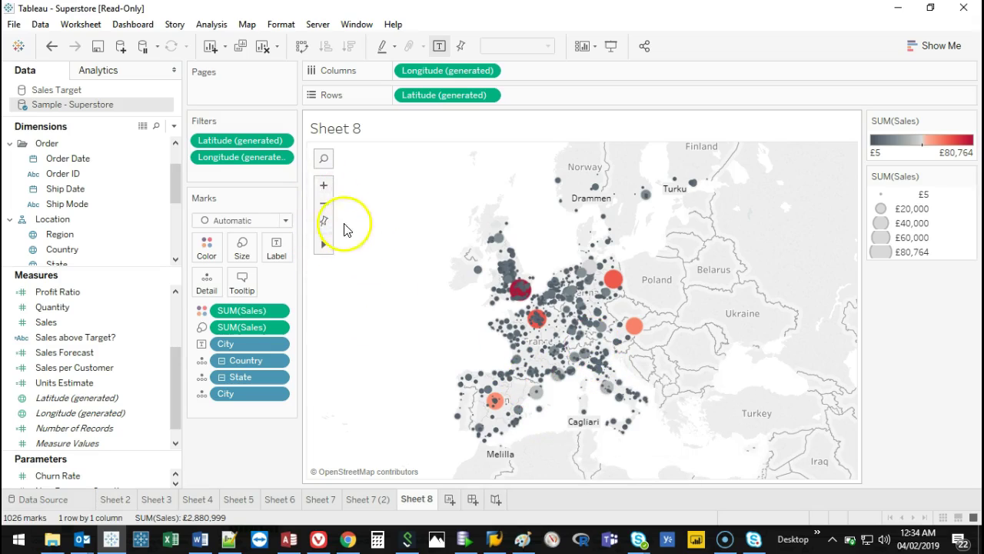
pyautogui.click(324, 186)
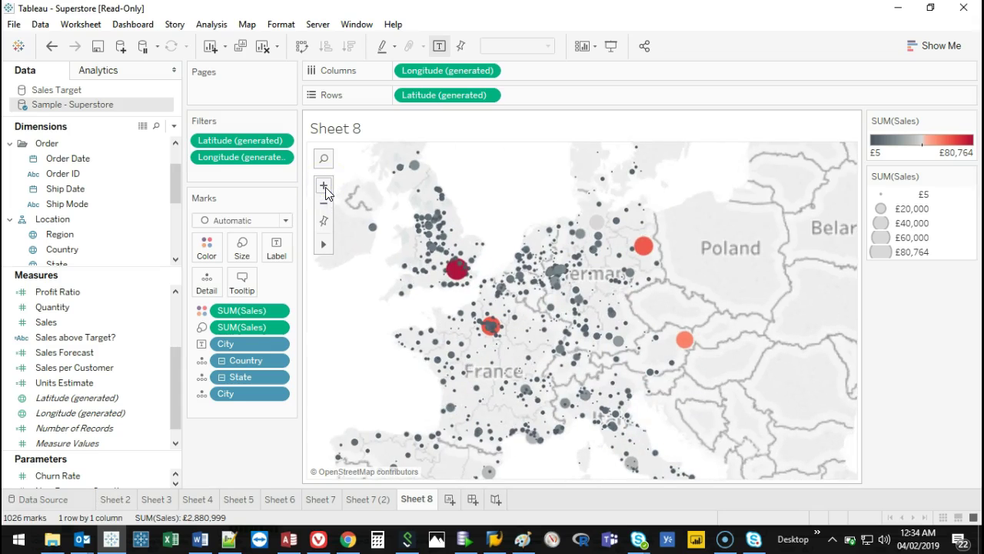
pyautogui.click(324, 186)
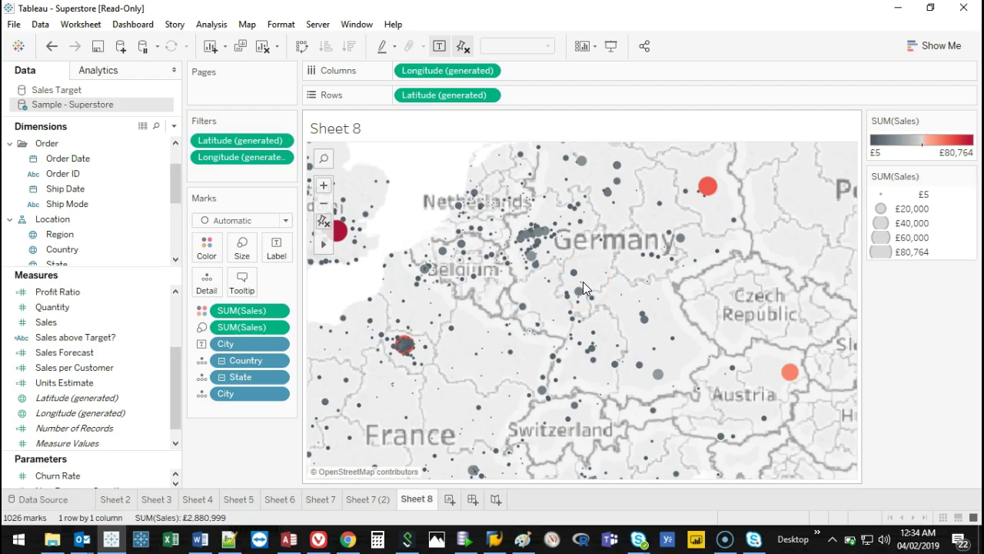
pyautogui.moveTo(583, 284)
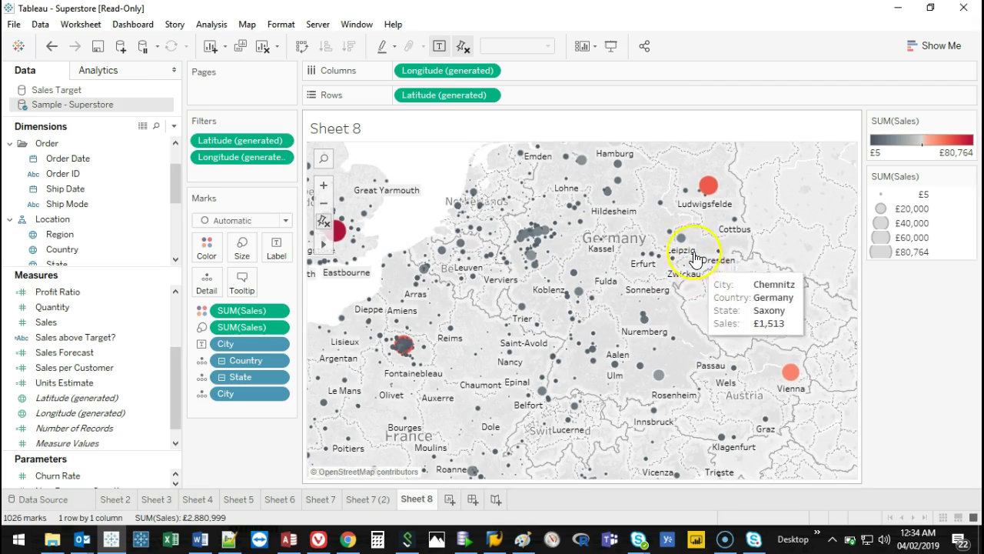
pyautogui.moveTo(324, 244)
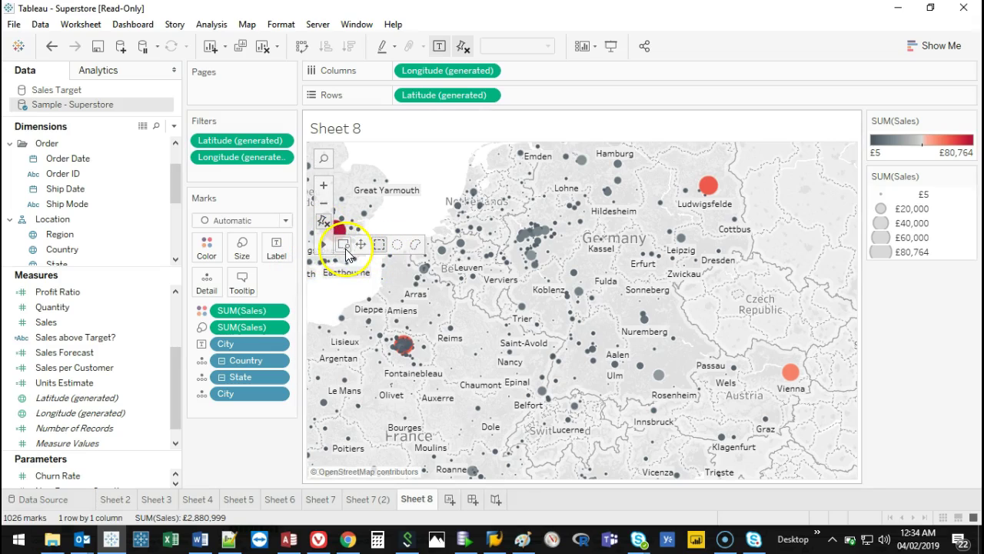
pyautogui.click(343, 245)
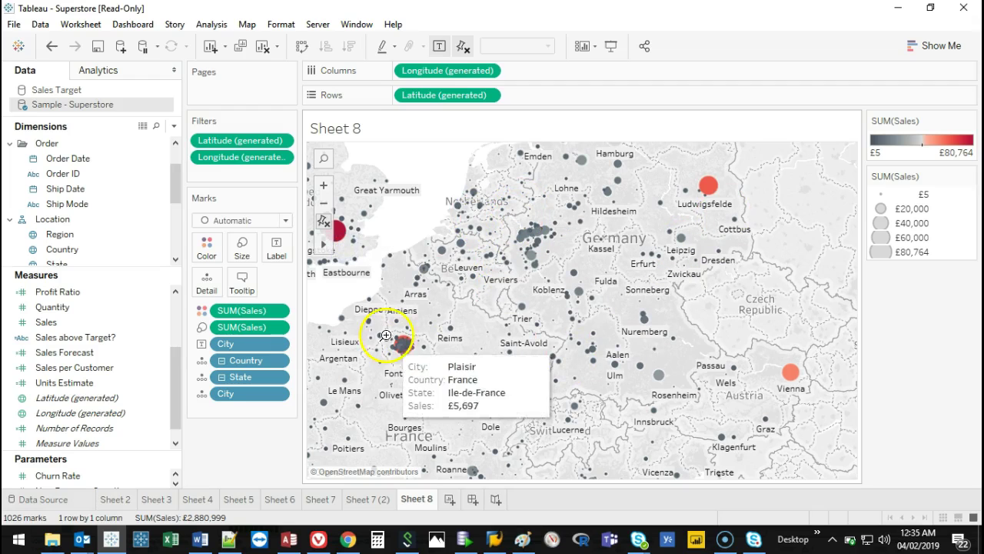
pyautogui.moveTo(379, 334); pyautogui.dragTo(431, 368)
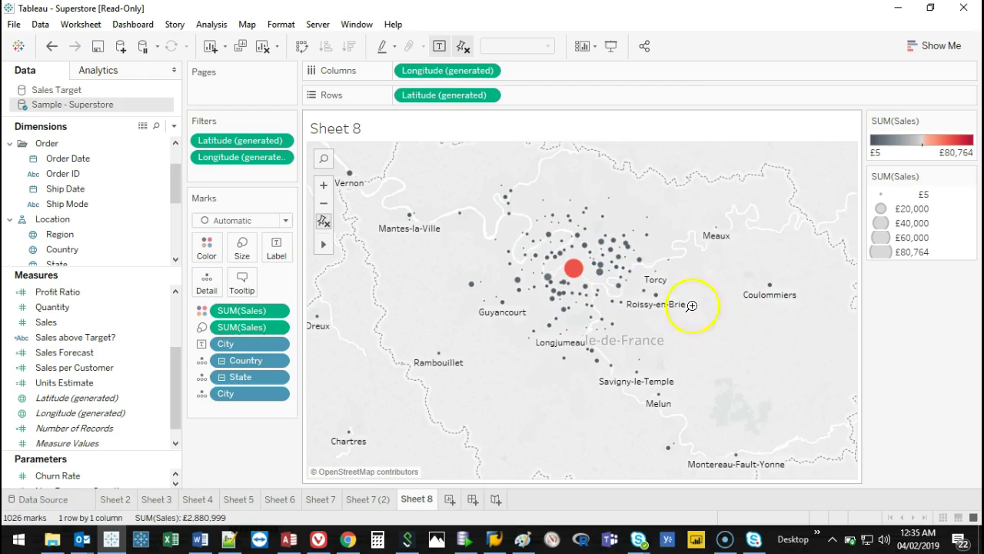
pyautogui.moveTo(433, 181); pyautogui.dragTo(714, 392)
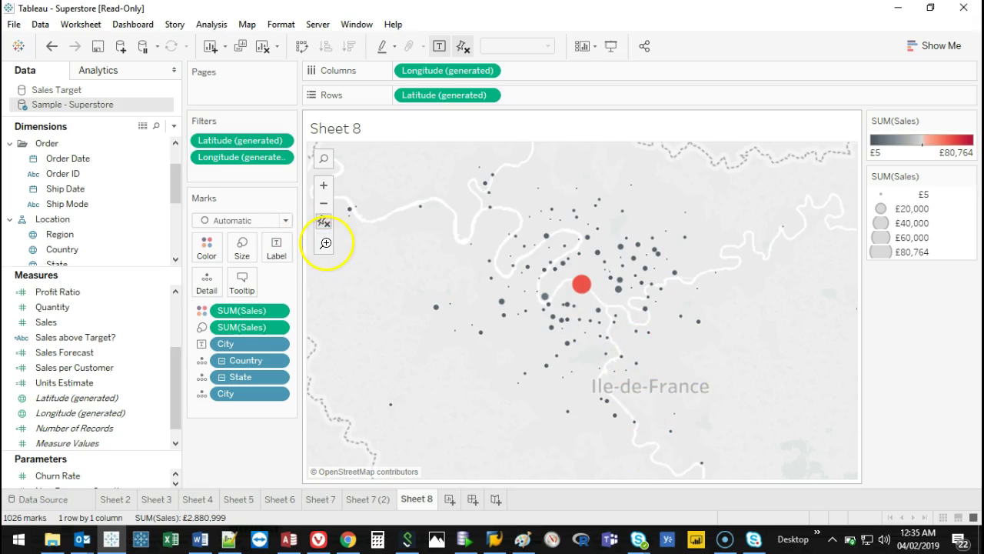
pyautogui.click(620, 275)
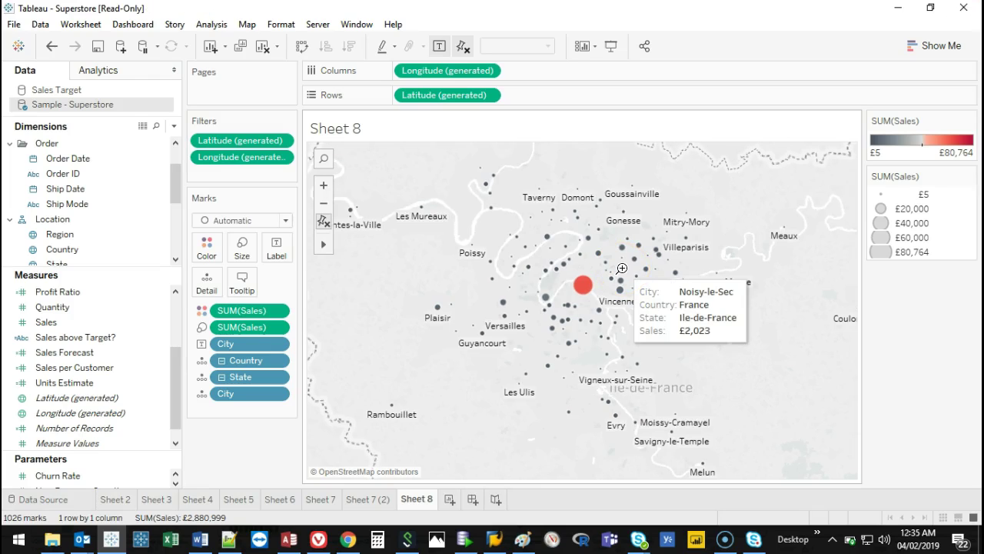
pyautogui.click(319, 244)
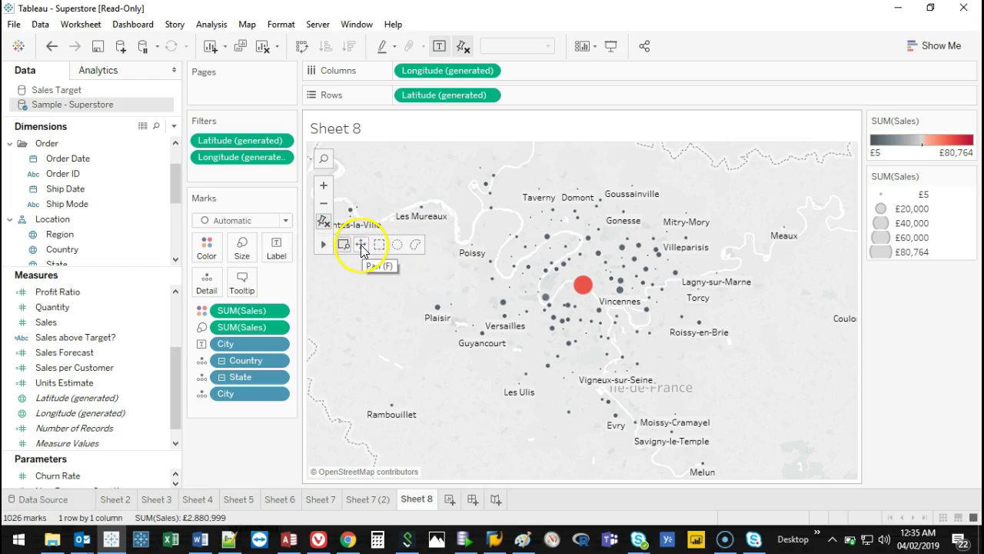
pyautogui.click(361, 245)
pyautogui.moveTo(538, 281); pyautogui.dragTo(513, 260)
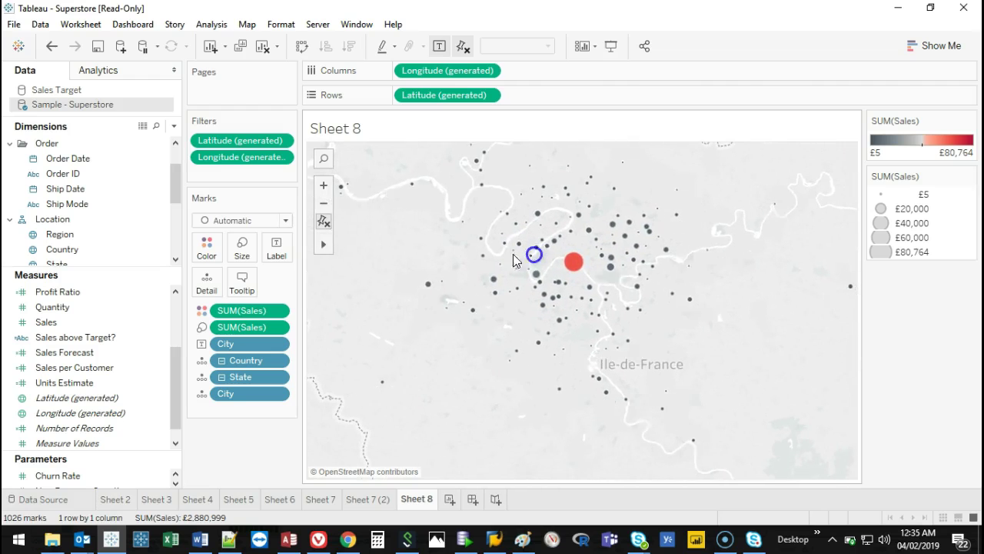
pyautogui.moveTo(324, 244)
pyautogui.click(378, 245)
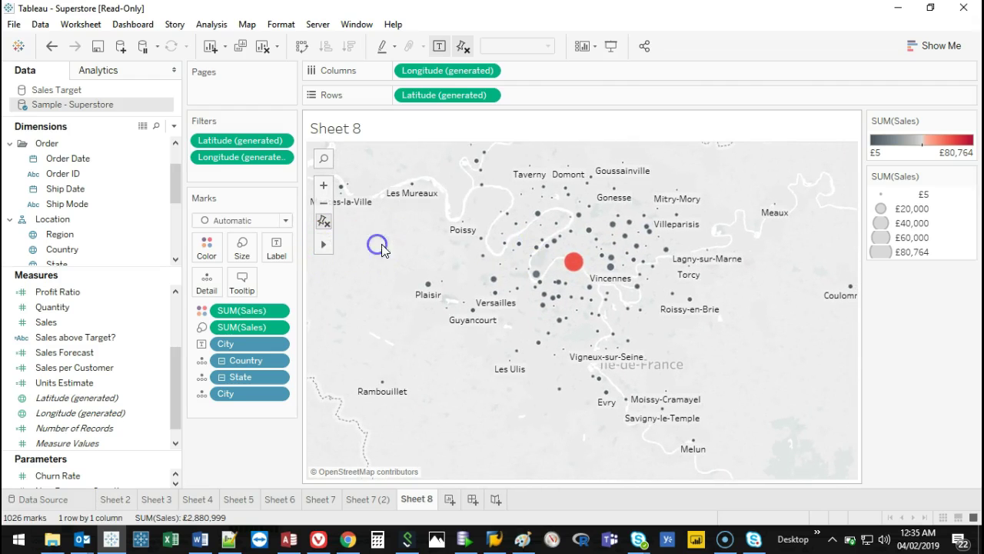
pyautogui.moveTo(439, 181); pyautogui.dragTo(680, 346)
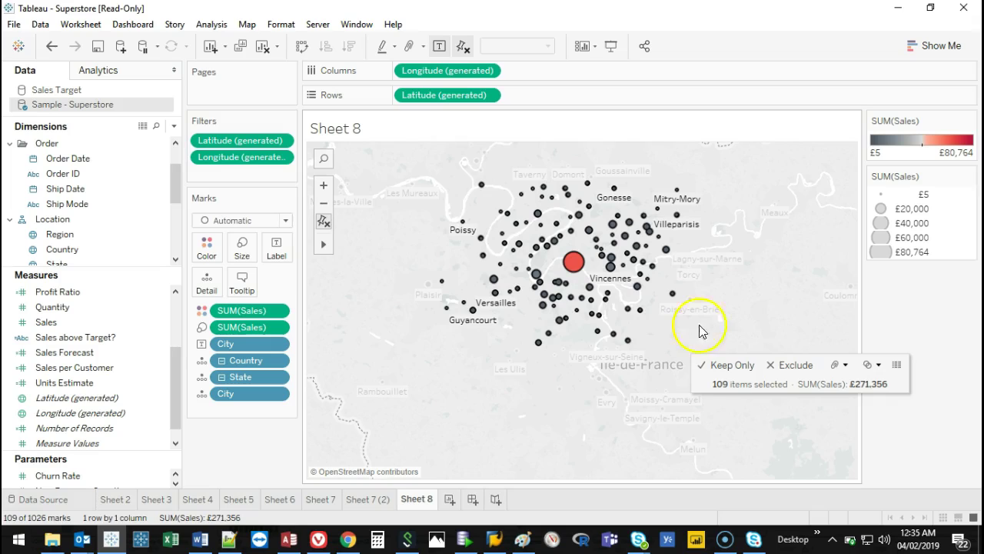
pyautogui.moveTo(698, 329); pyautogui.dragTo(761, 286)
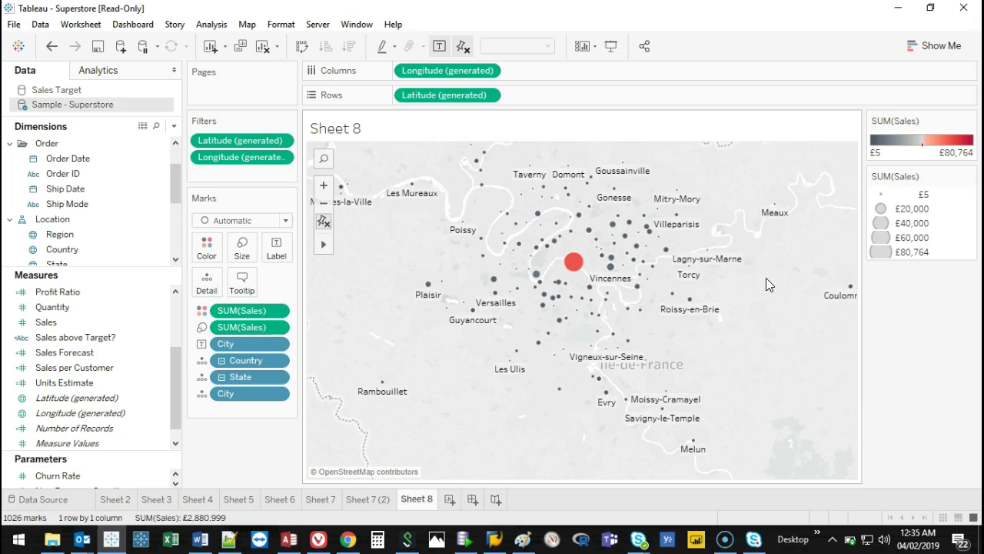
pyautogui.click(323, 221)
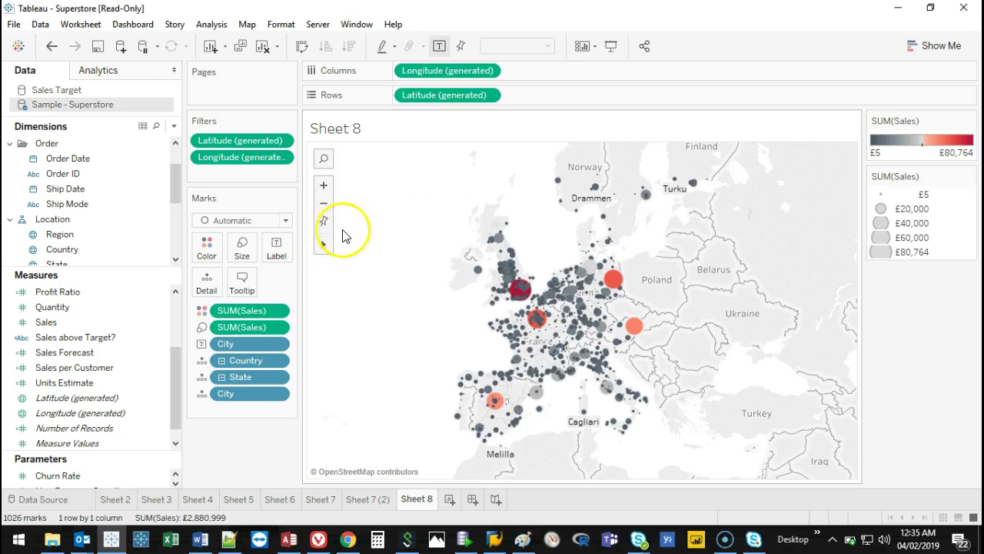
pyautogui.click(343, 245)
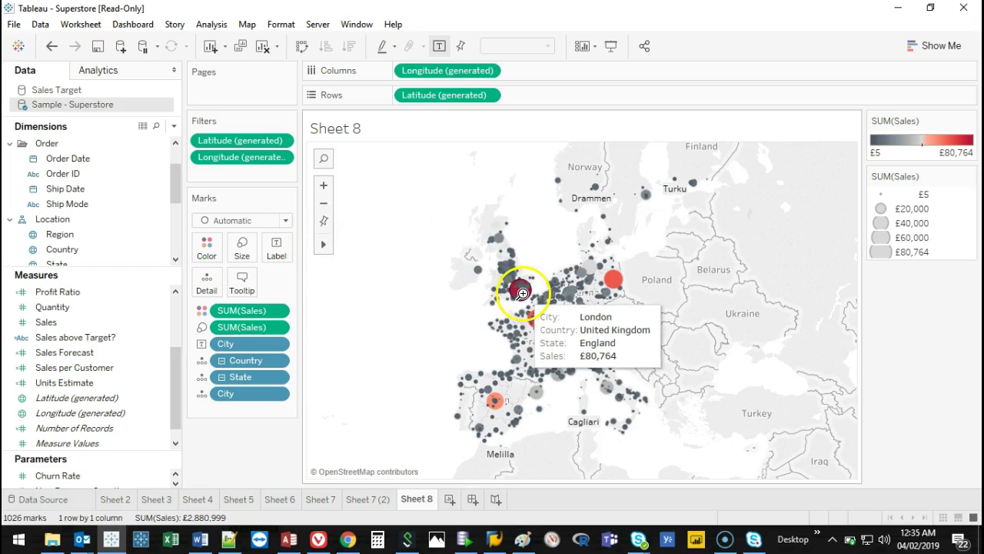
# Zoom the map into the London region and rectangle-select the 23 surrounding cities.
pyautogui.moveTo(487, 269); pyautogui.dragTo(554, 311)
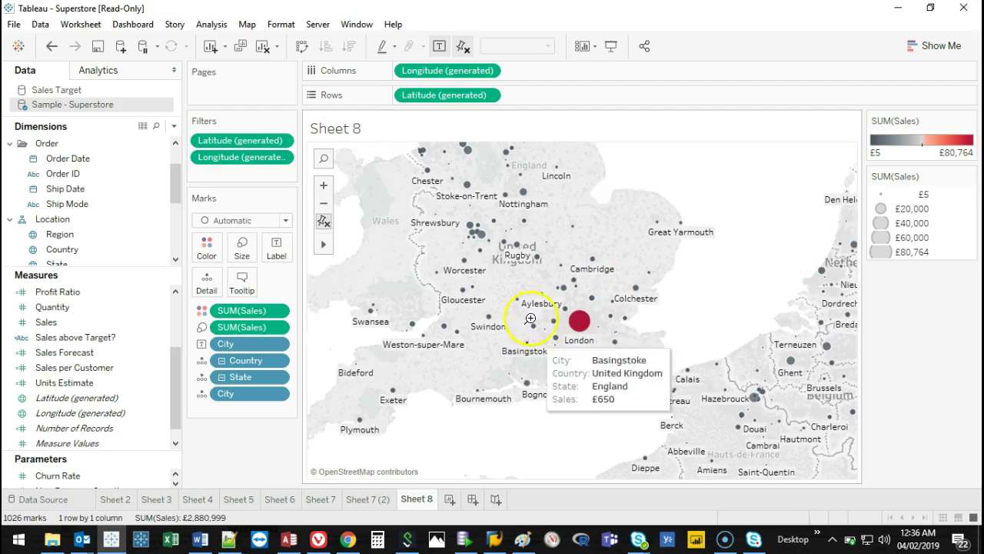
pyautogui.moveTo(519, 277); pyautogui.dragTo(652, 378)
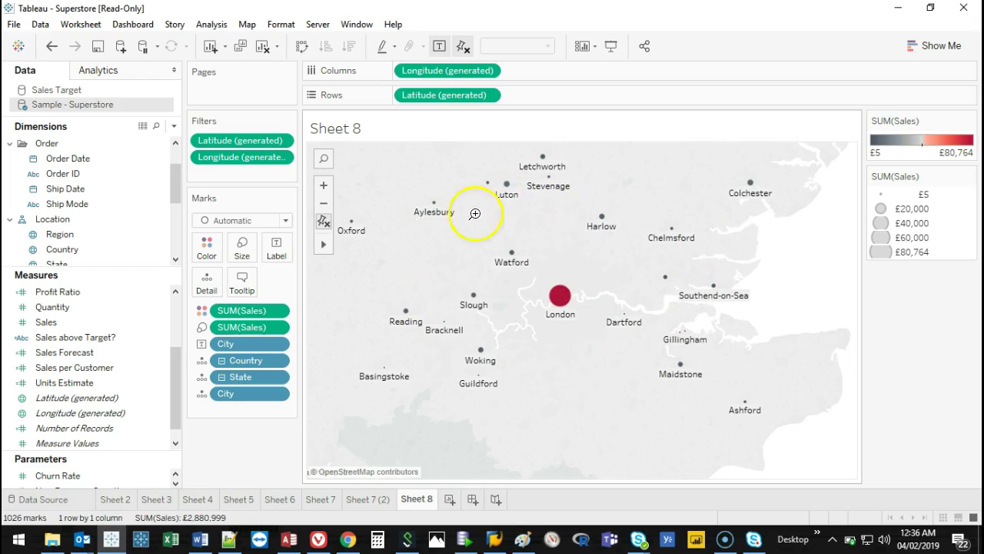
pyautogui.moveTo(325, 248)
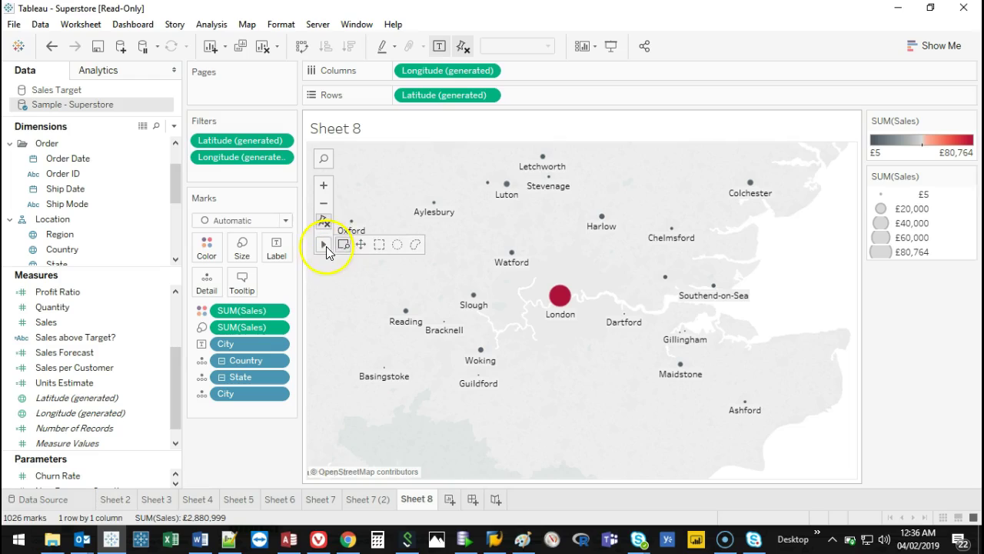
pyautogui.click(379, 244)
pyautogui.moveTo(384, 154); pyautogui.dragTo(753, 433)
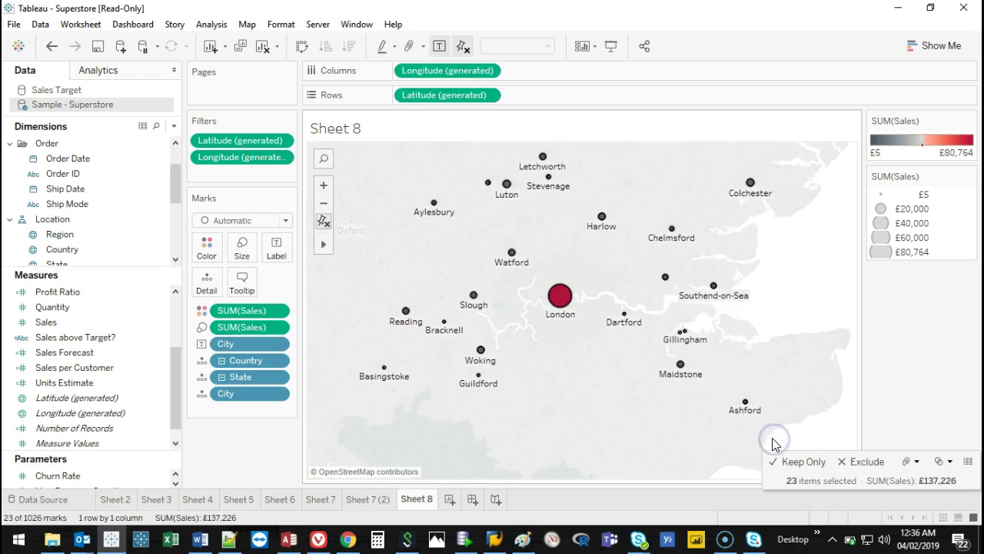
# Radially select the 20 cities in a circle around London.
pyautogui.moveTo(323, 248)
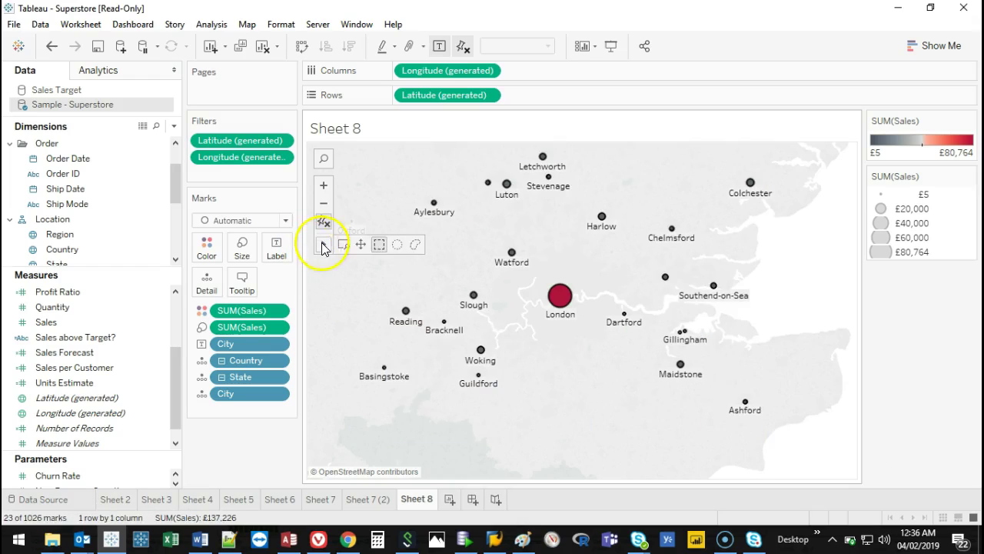
pyautogui.click(398, 244)
pyautogui.moveTo(562, 296); pyautogui.dragTo(716, 303)
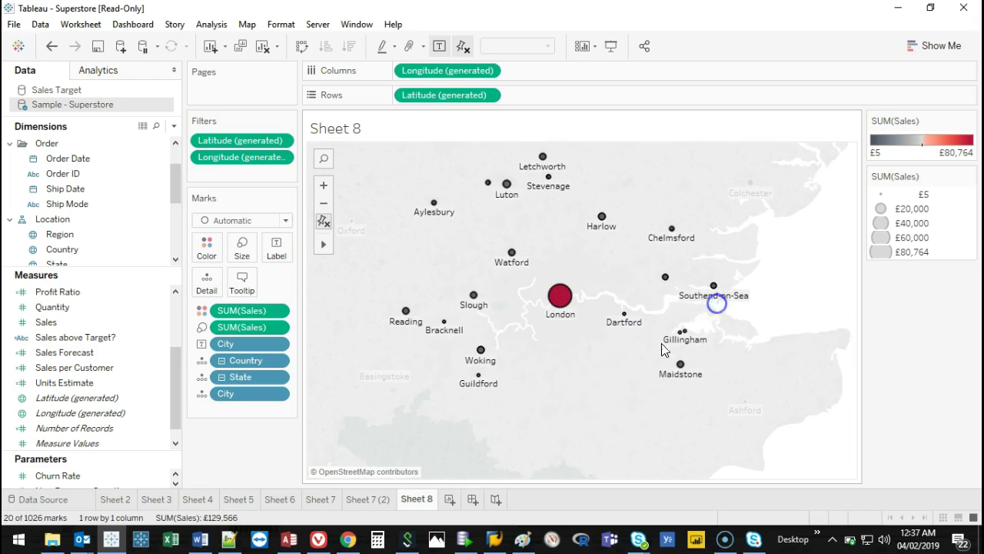
# Lasso the 22 cities surrounding London, totalling £131,047, and bring up their options.
pyautogui.moveTo(322, 250)
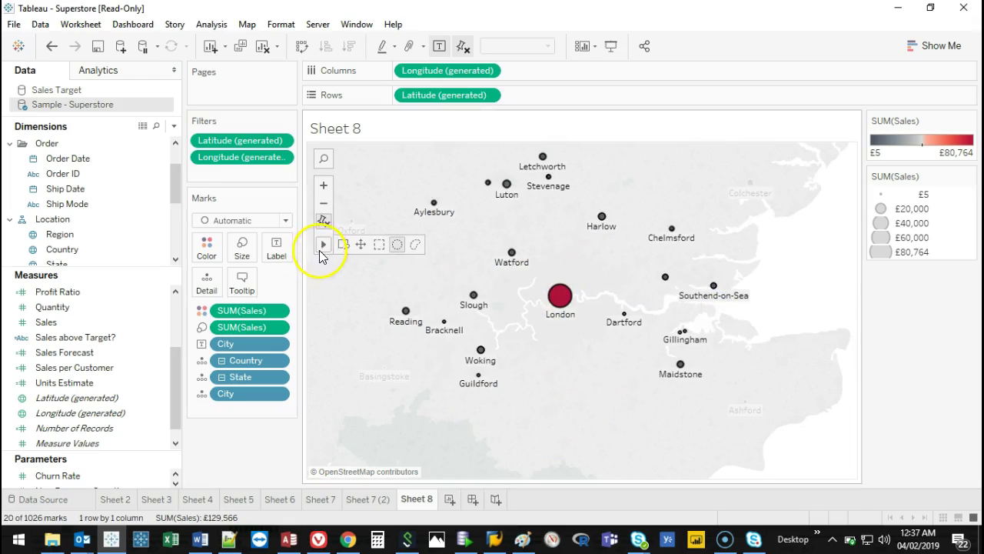
pyautogui.click(416, 245)
pyautogui.click(573, 388)
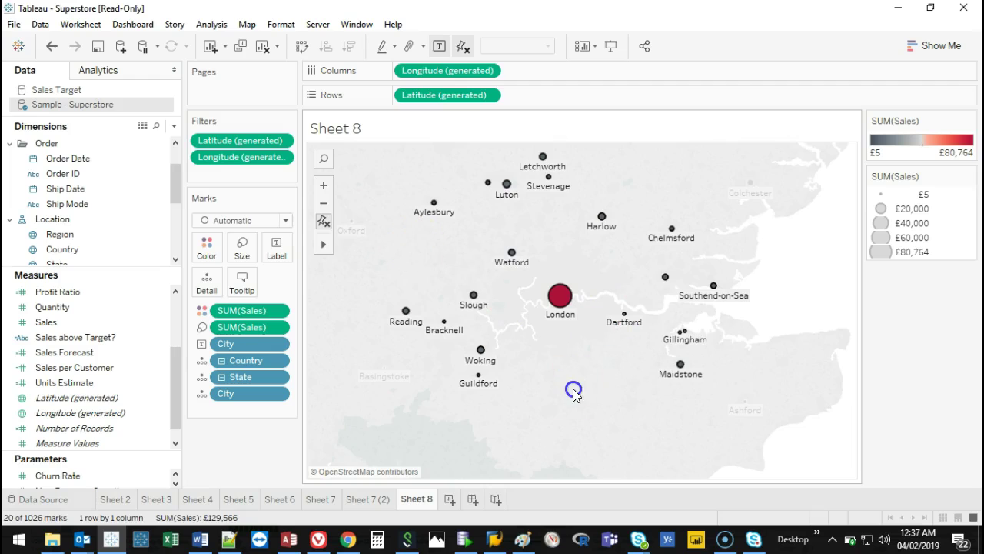
pyautogui.moveTo(593, 150)
pyautogui.mouseDown()
pyautogui.moveTo(418, 177)
pyautogui.moveTo(367, 256)
pyautogui.moveTo(354, 387)
pyautogui.moveTo(435, 463)
pyautogui.moveTo(621, 488)
pyautogui.moveTo(777, 449)
pyautogui.moveTo(803, 295)
pyautogui.moveTo(723, 223)
pyautogui.mouseUp()
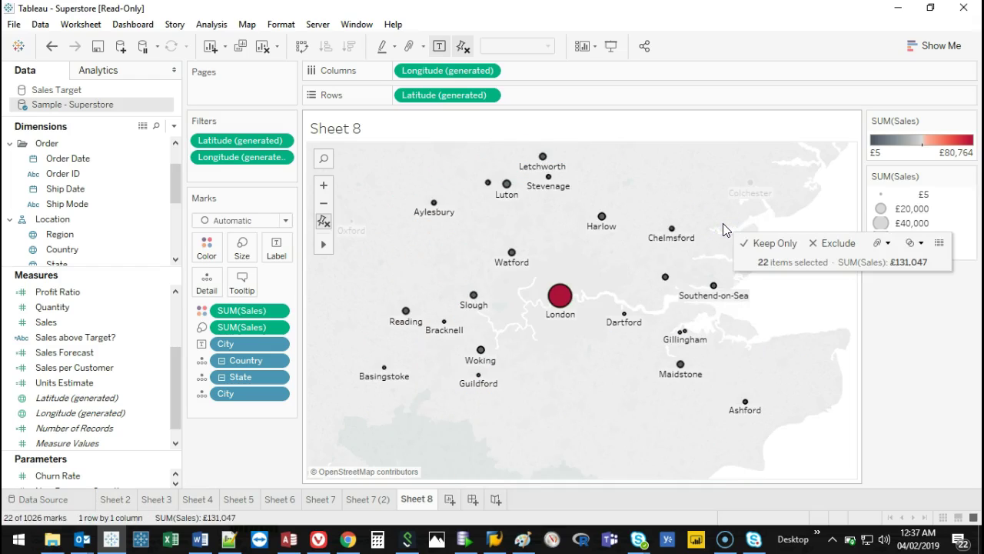
pyautogui.moveTo(562, 299)
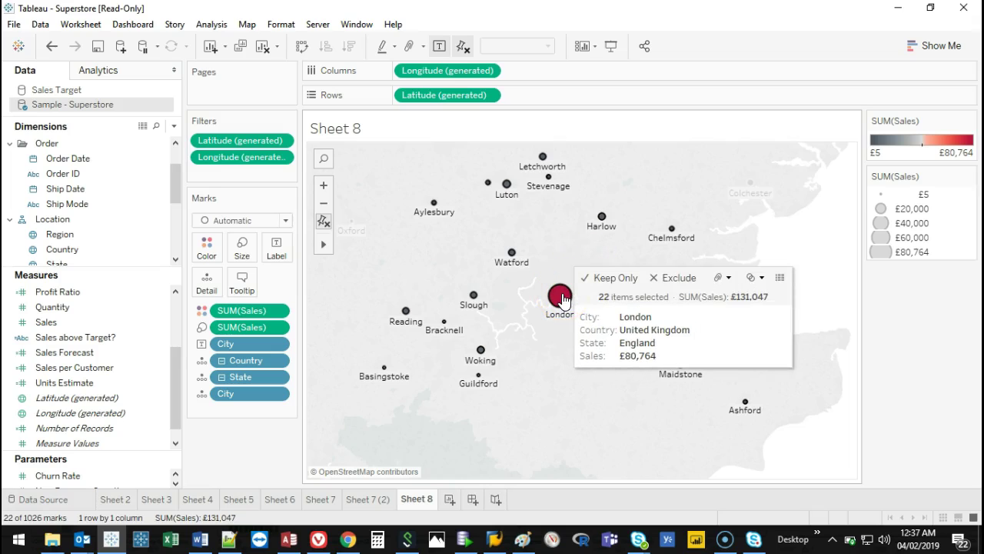
pyautogui.click(622, 285)
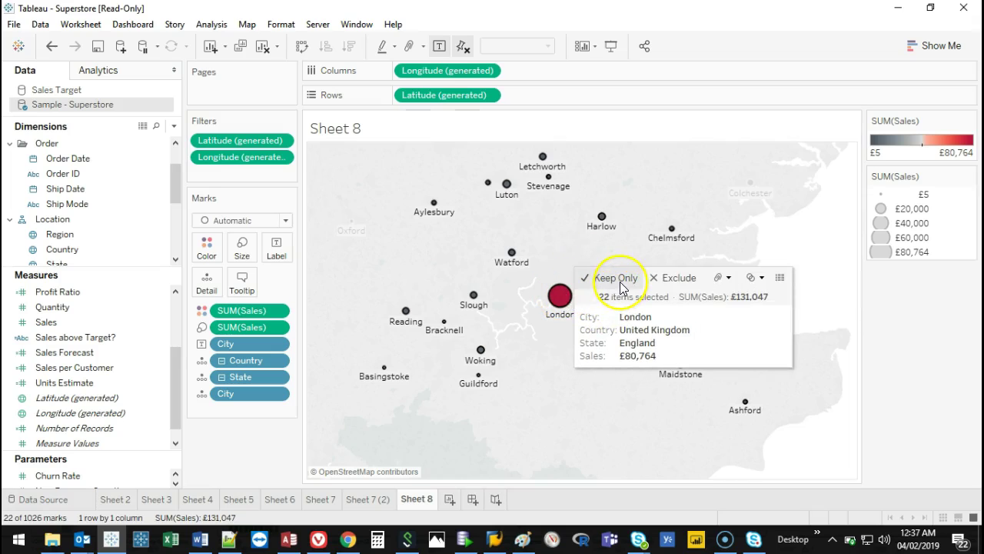
pyautogui.click(645, 283)
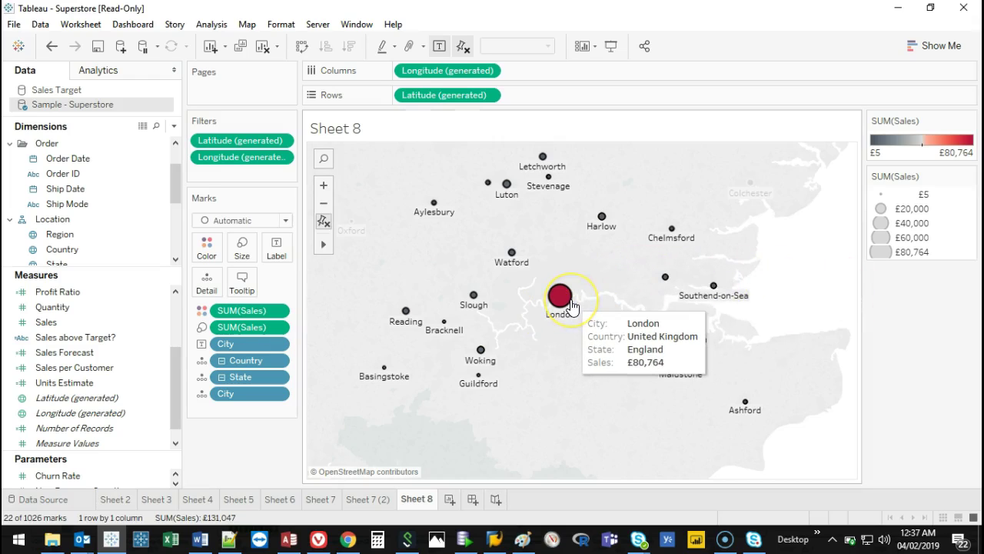
pyautogui.click(570, 302)
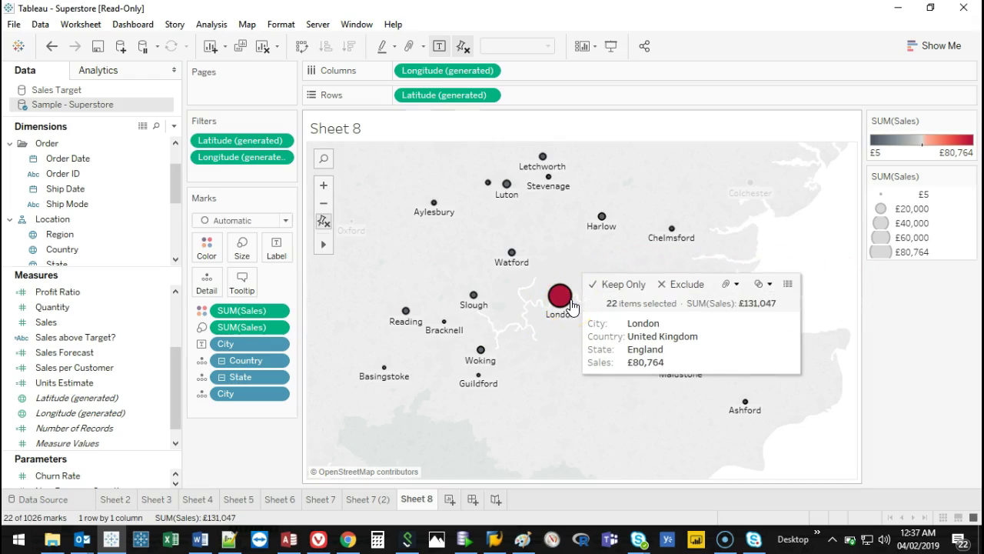
pyautogui.click(791, 284)
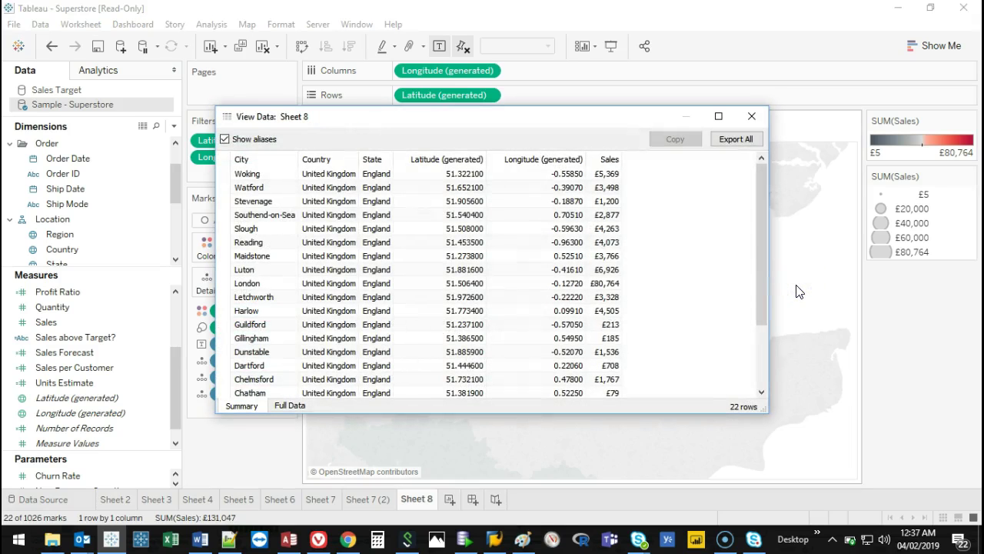
pyautogui.moveTo(624, 121); pyautogui.dragTo(637, 151)
pyautogui.click(701, 150)
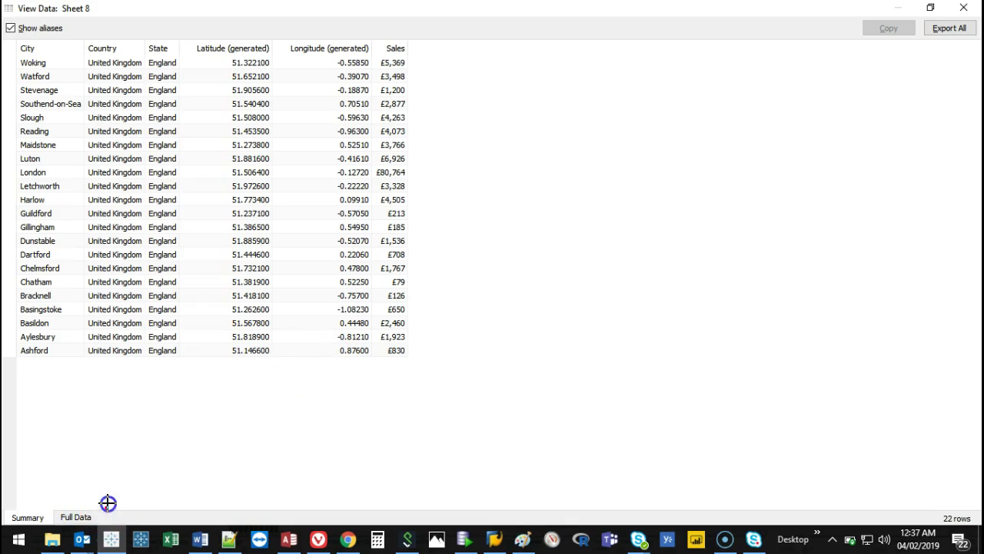
pyautogui.press('Escape')
pyautogui.click(77, 517)
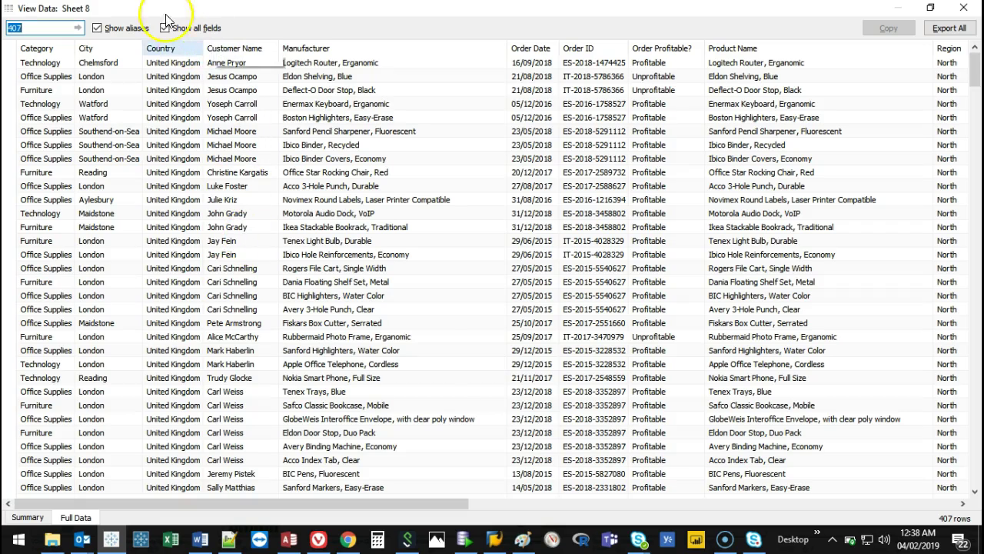
# Toggle Show all fields off and back on in the Full Data view of the 407 rows.
pyautogui.click(166, 29)
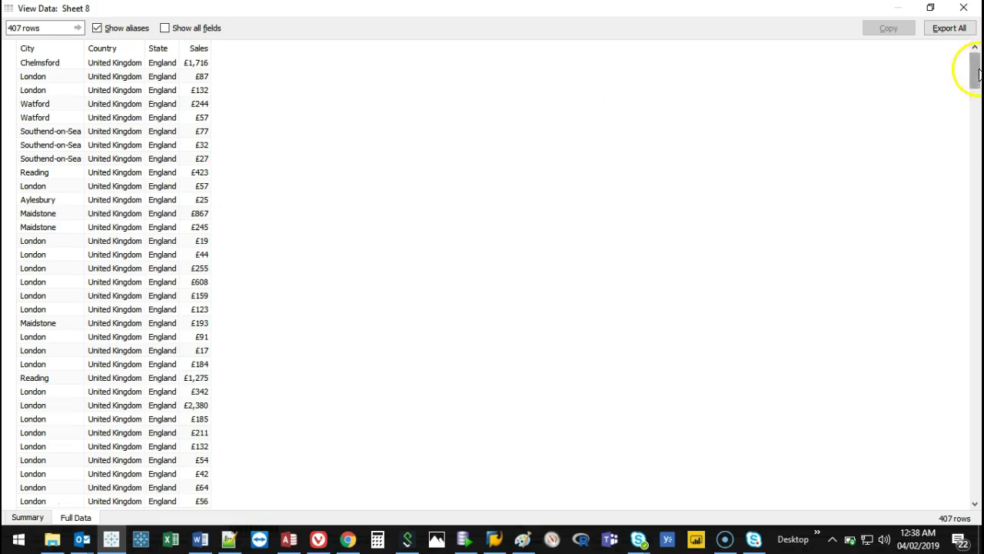
pyautogui.scroll(-20, 377, 228)
pyautogui.click(971, 388)
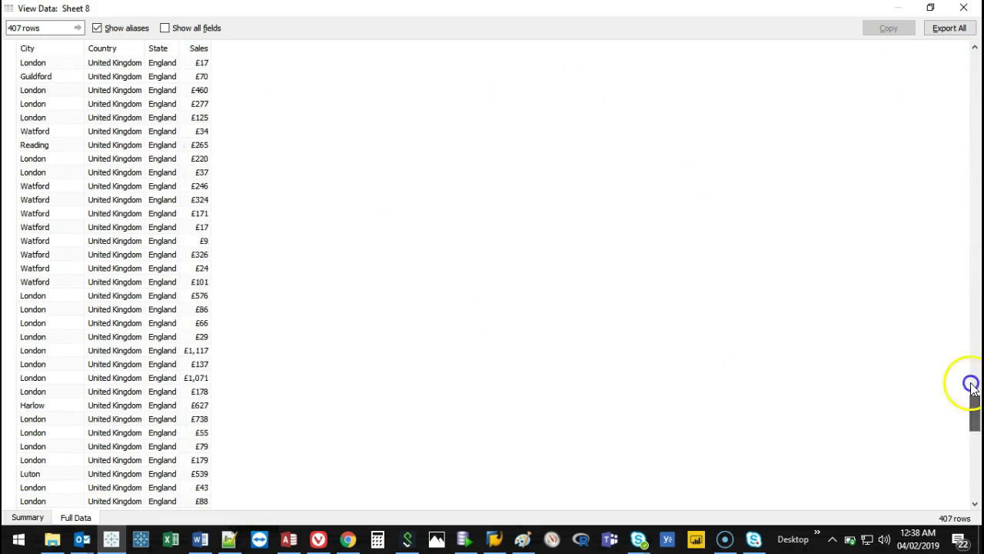
pyautogui.moveTo(971, 389); pyautogui.dragTo(946, 28)
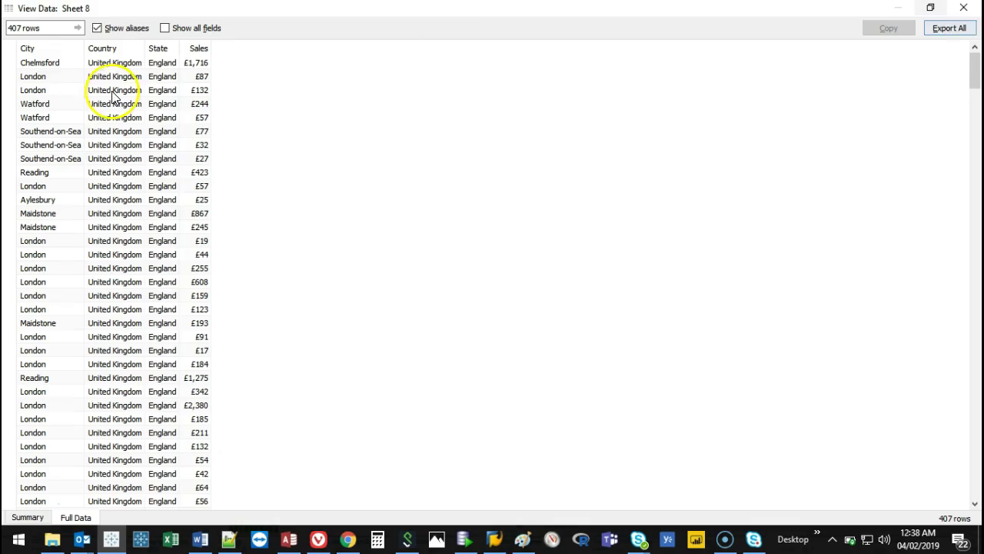
pyautogui.click(164, 27)
# Shrink, reposition and widen the View Data window over the map to show more rows.
pyautogui.moveTo(211, 503); pyautogui.dragTo(264, 503)
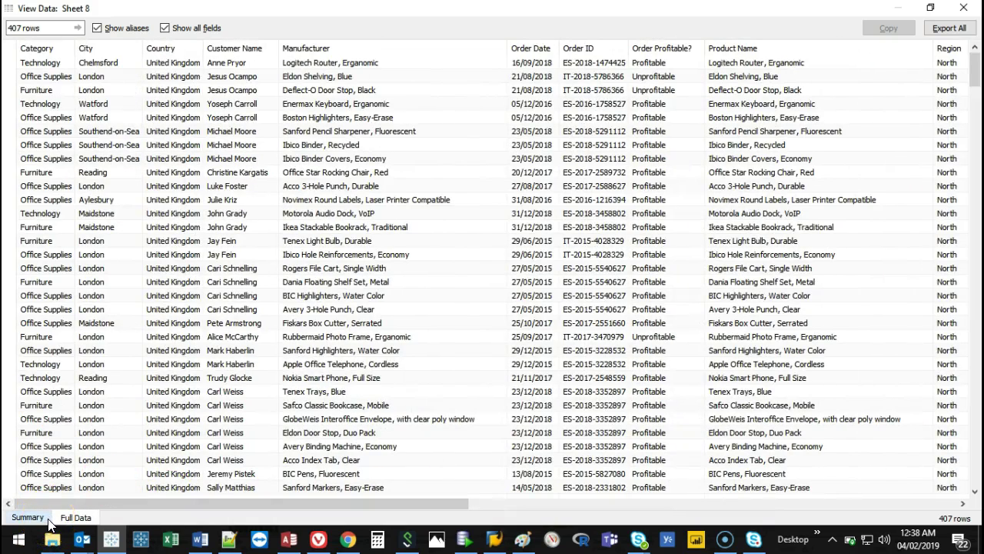
pyautogui.moveTo(499, 7); pyautogui.dragTo(375, 35)
pyautogui.moveTo(648, 332); pyautogui.dragTo(912, 506)
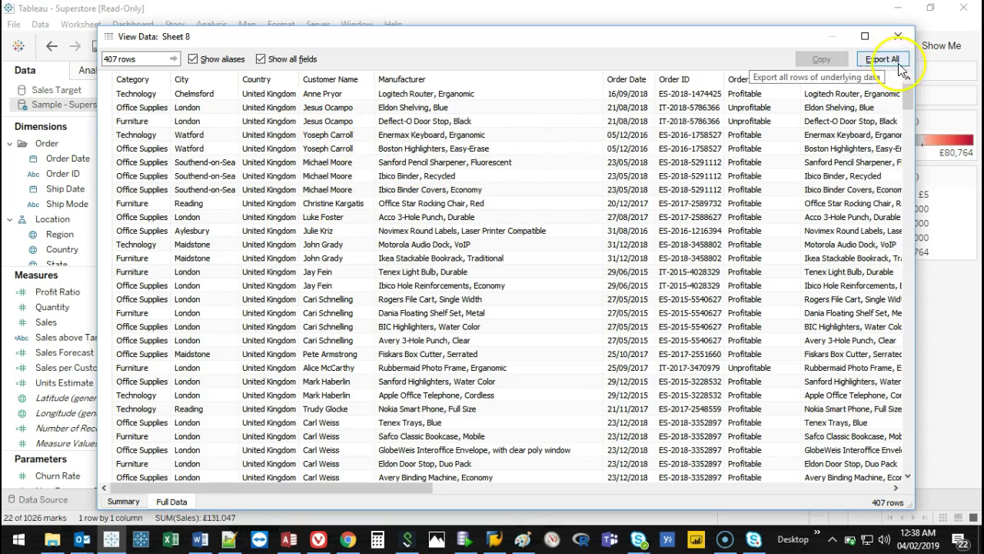
# Cancel the Export All dialog without saving and close the View Data window.
pyautogui.click(882, 59)
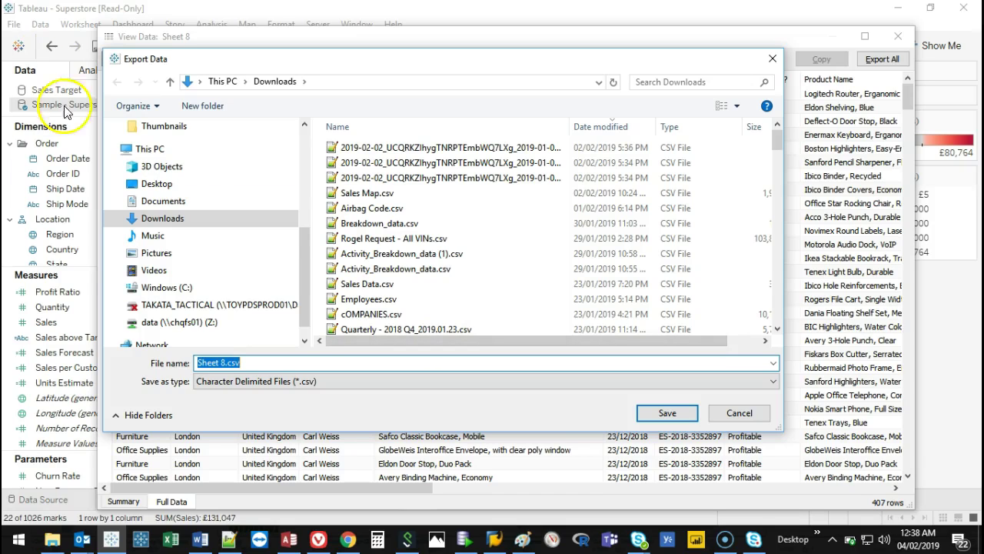
pyautogui.click(773, 58)
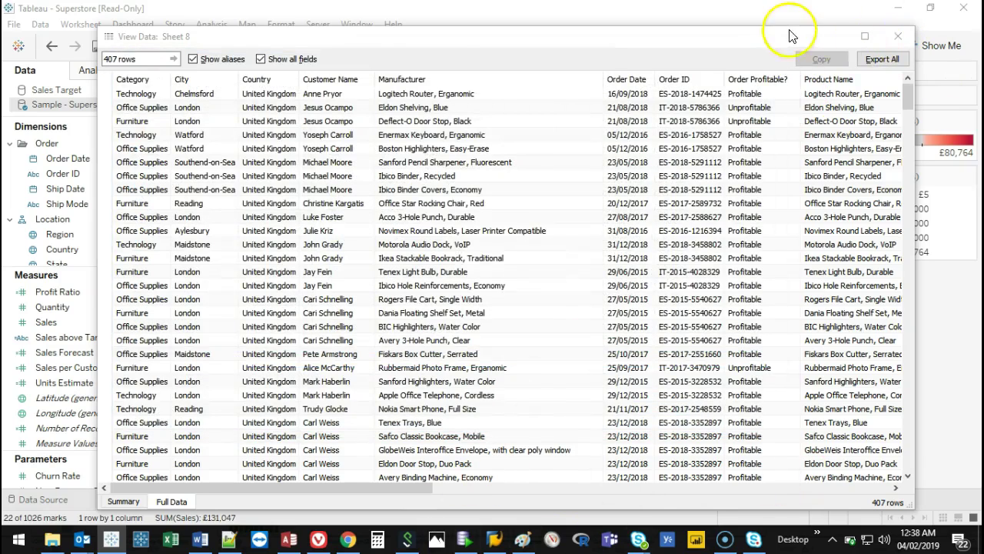
pyautogui.click(731, 35)
pyautogui.moveTo(582, 297)
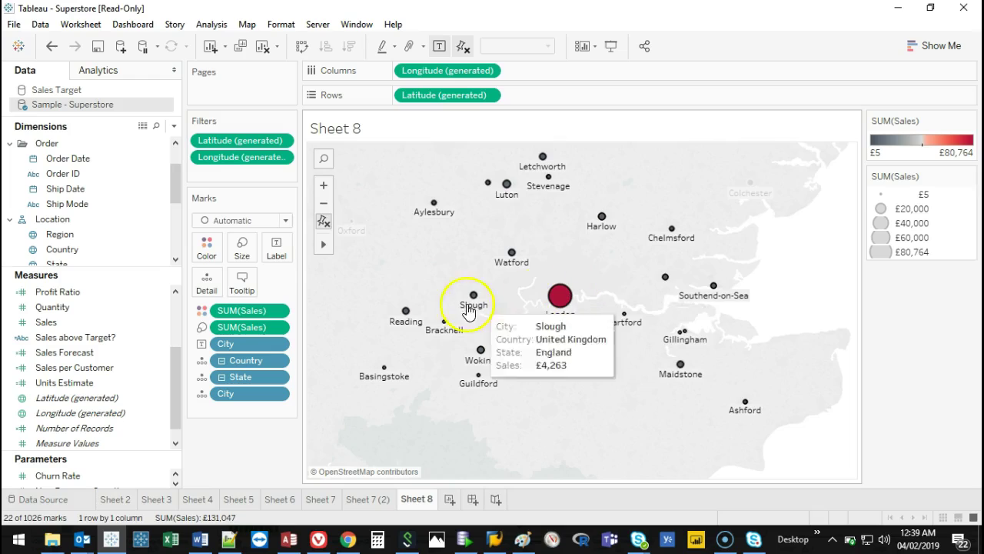
# Reset the map, lasso the 76 cities from Norway to Austria, and keep only those.
pyautogui.click(324, 221)
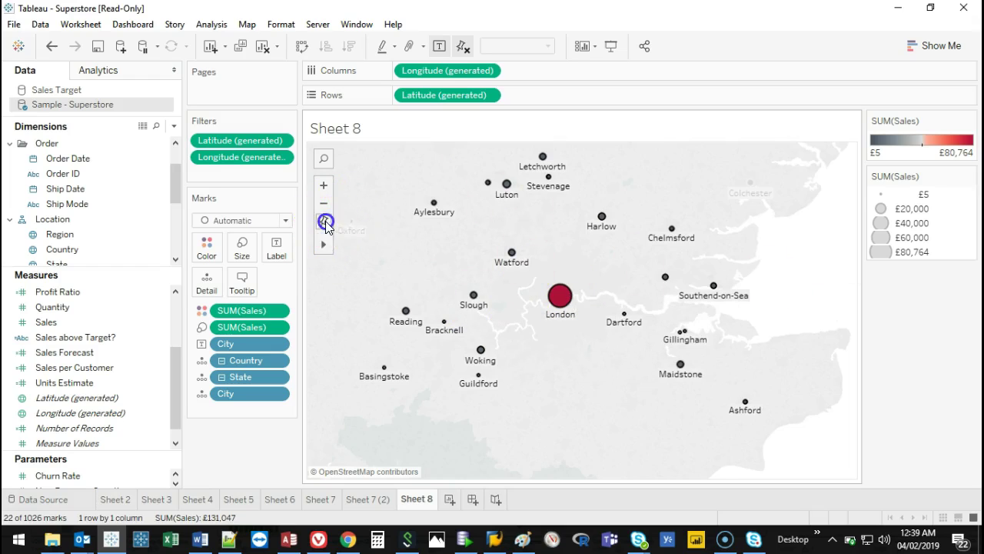
pyautogui.click(437, 332)
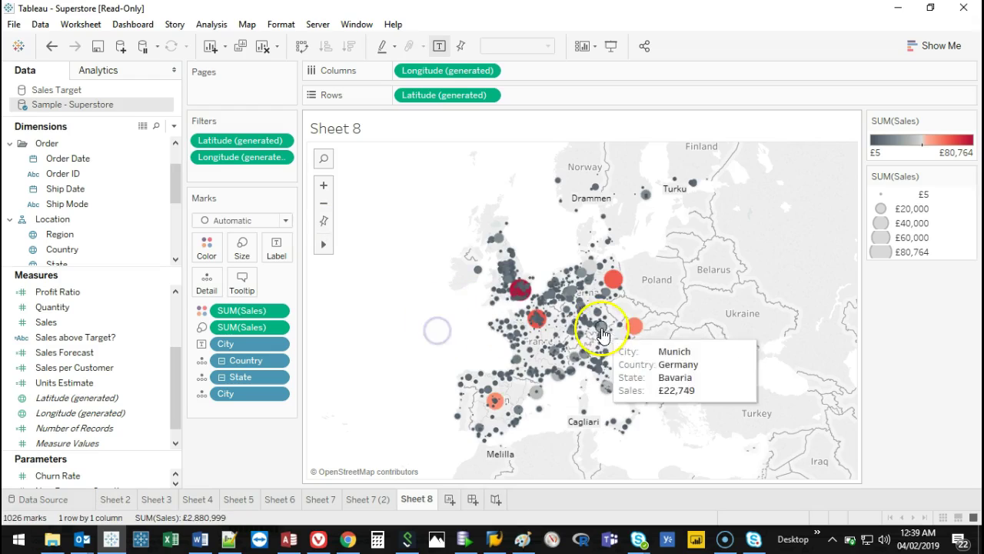
pyautogui.moveTo(326, 243)
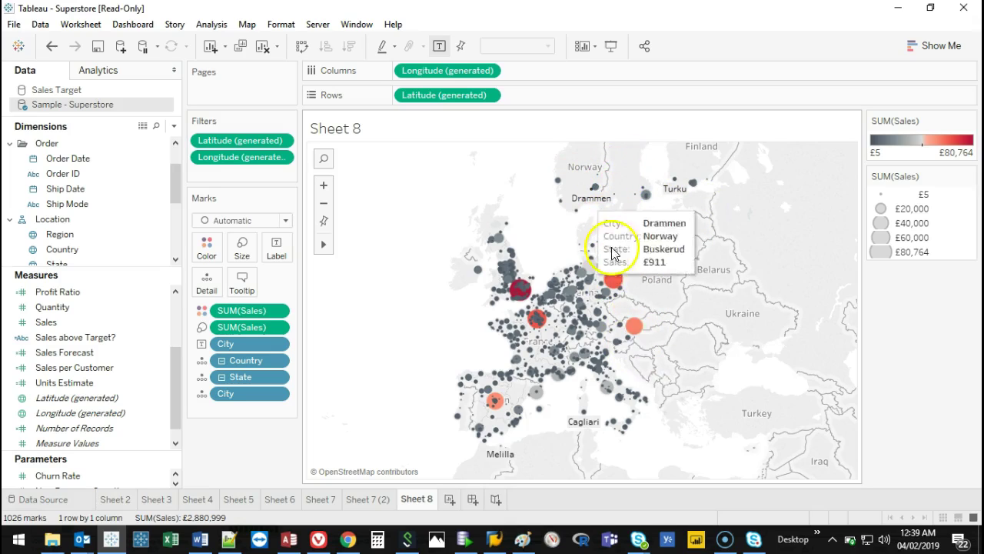
pyautogui.moveTo(621, 185)
pyautogui.mouseDown()
pyautogui.moveTo(576, 195)
pyautogui.moveTo(597, 328)
pyautogui.moveTo(633, 388)
pyautogui.moveTo(668, 369)
pyautogui.moveTo(675, 294)
pyautogui.moveTo(656, 266)
pyautogui.mouseUp()
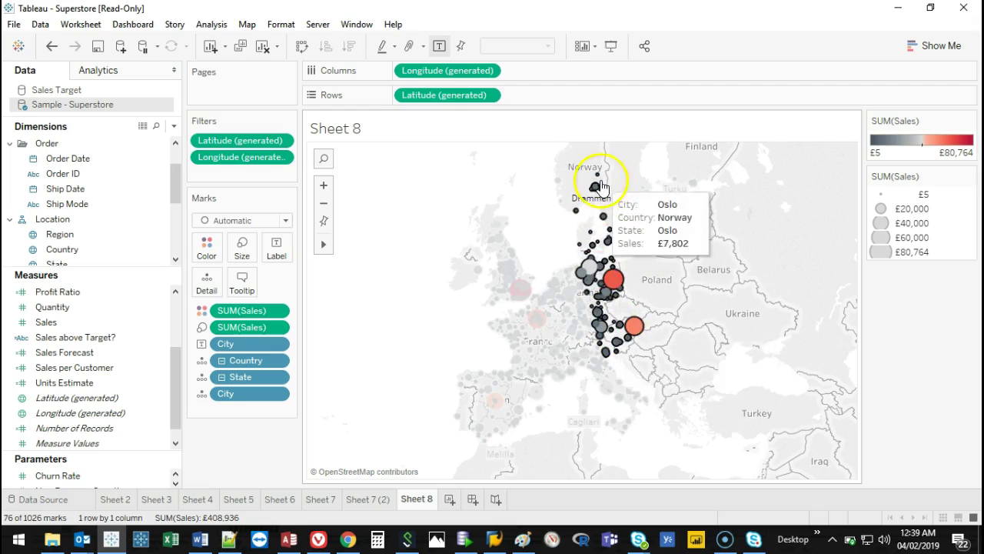
pyautogui.moveTo(613, 281)
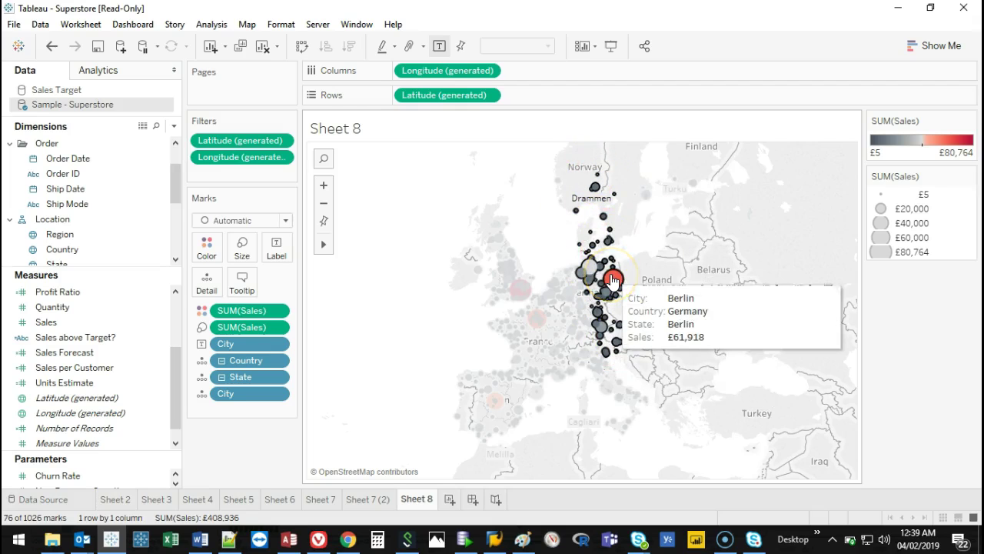
pyautogui.click(645, 259)
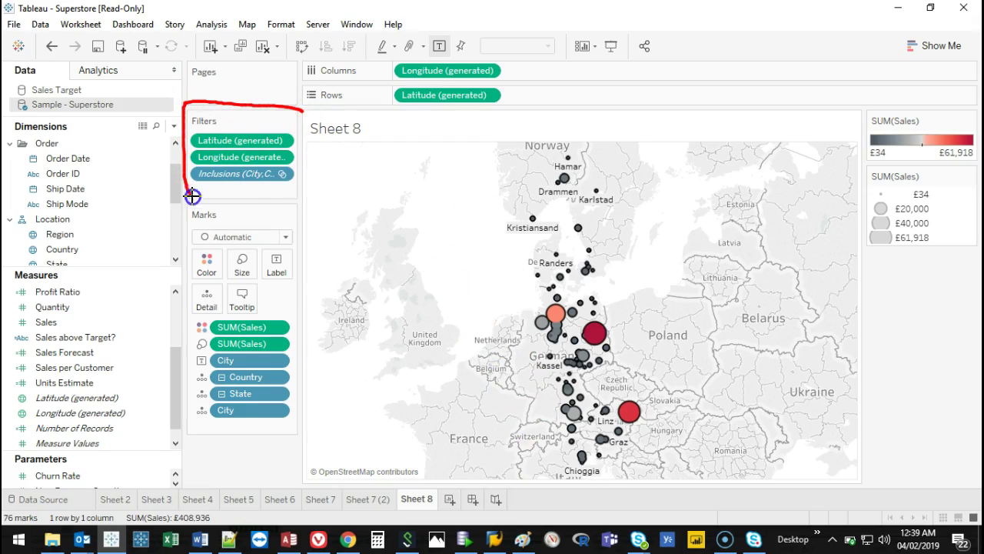
# Lasso the German and Austrian cities and keep only those 60 marks.
pyautogui.moveTo(309, 168)
pyautogui.mouseDown()
pyautogui.moveTo(186, 175)
pyautogui.moveTo(249, 188)
pyautogui.moveTo(312, 175)
pyautogui.mouseUp()
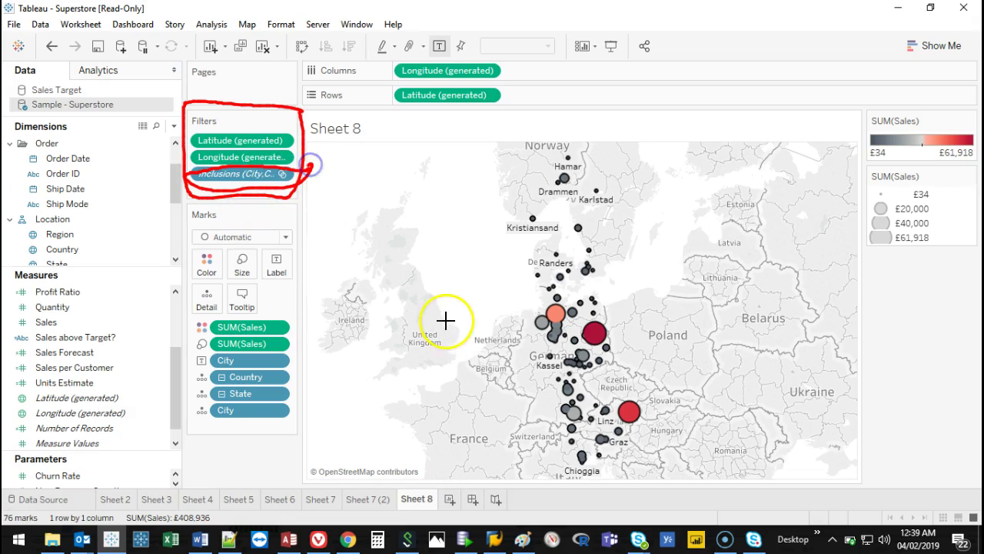
pyautogui.press('Escape')
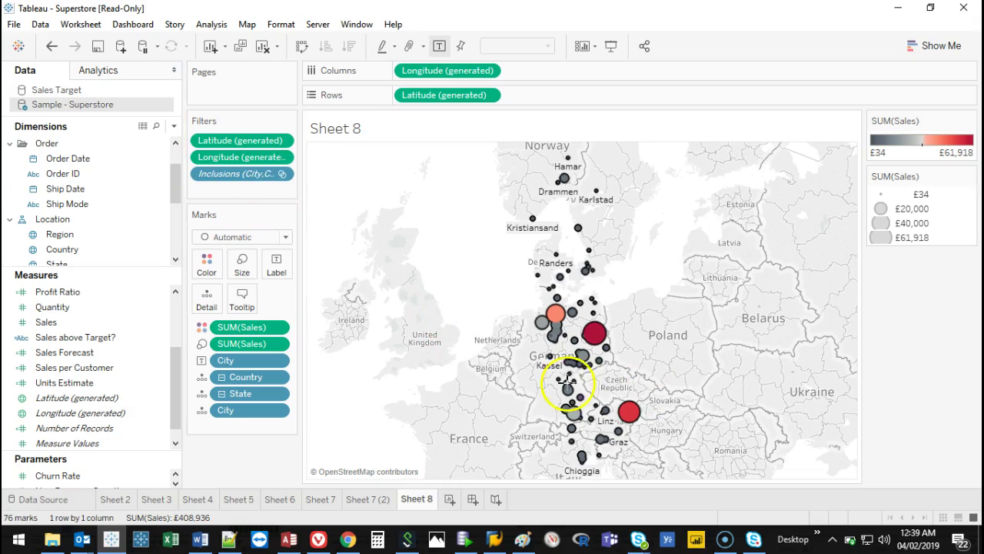
pyautogui.click(646, 358)
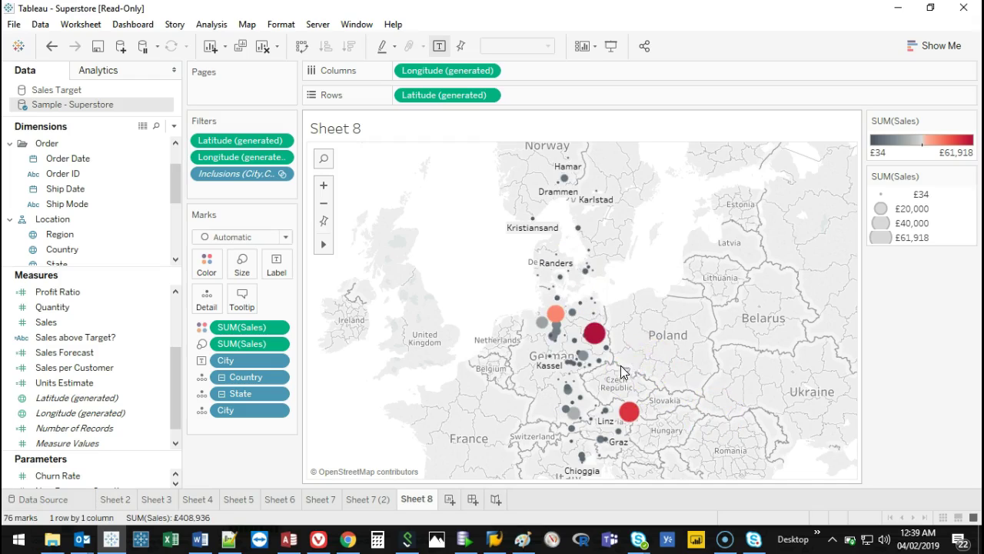
pyautogui.moveTo(620, 314)
pyautogui.mouseDown()
pyautogui.moveTo(513, 347)
pyautogui.moveTo(550, 452)
pyautogui.moveTo(625, 473)
pyautogui.moveTo(639, 355)
pyautogui.mouseUp()
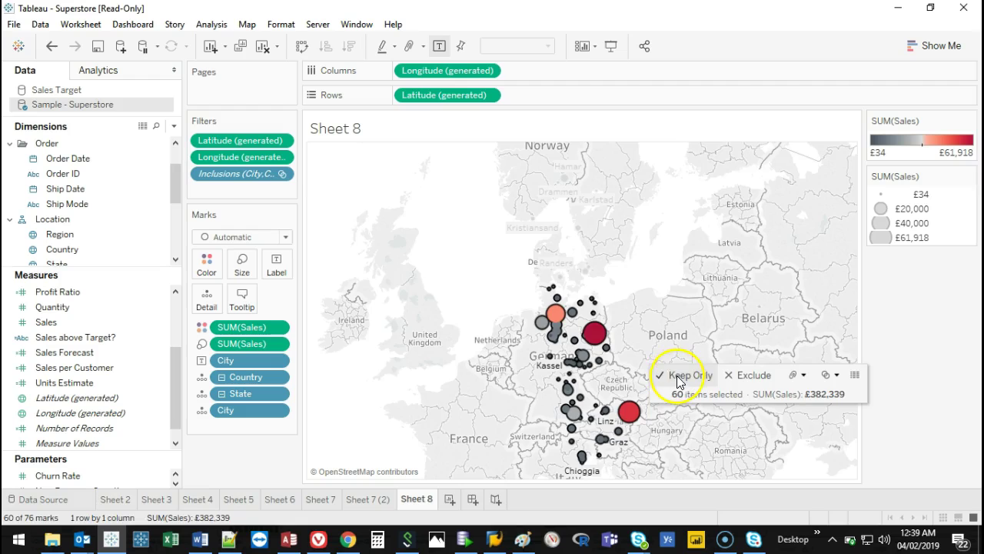
pyautogui.click(681, 375)
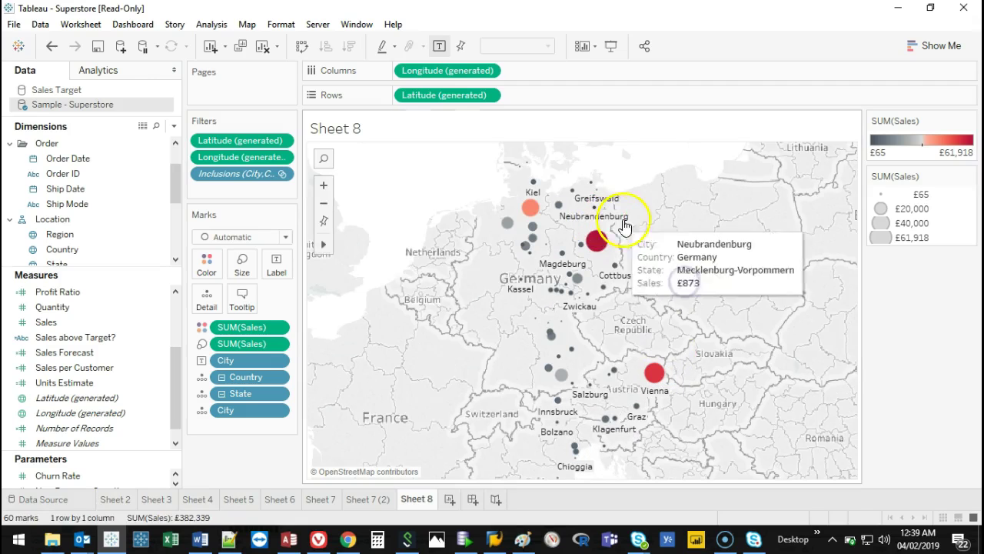
# Exclude 24 southern cities, then remove the Exclusions filter from the Filters shelf.
pyautogui.moveTo(608, 147)
pyautogui.mouseDown()
pyautogui.moveTo(503, 463)
pyautogui.moveTo(677, 465)
pyautogui.moveTo(671, 280)
pyautogui.moveTo(624, 230)
pyautogui.mouseUp()
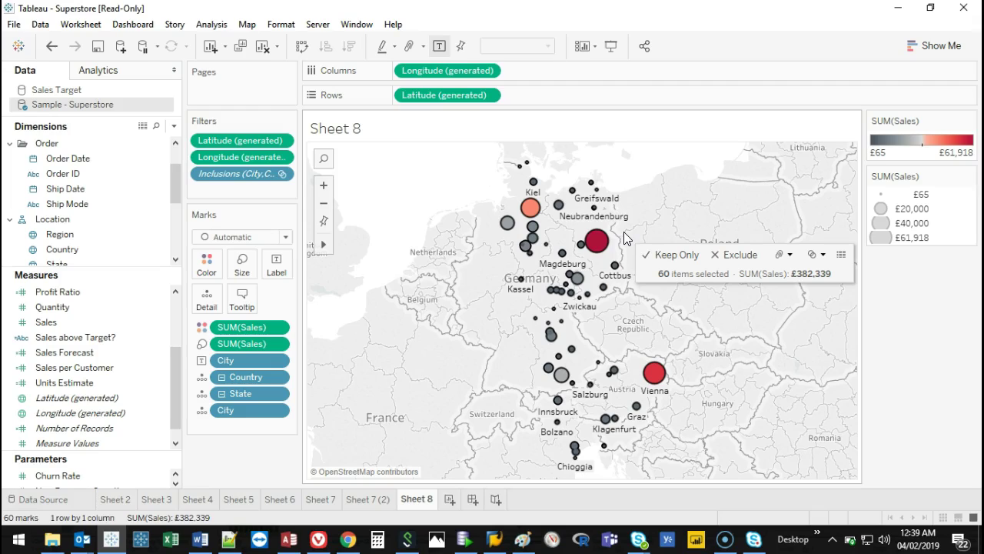
pyautogui.click(698, 336)
pyautogui.click(602, 199)
pyautogui.moveTo(500, 338)
pyautogui.mouseDown()
pyautogui.moveTo(627, 308)
pyautogui.moveTo(730, 412)
pyautogui.moveTo(624, 459)
pyautogui.moveTo(545, 467)
pyautogui.moveTo(489, 392)
pyautogui.moveTo(506, 372)
pyautogui.mouseUp()
pyautogui.click(613, 390)
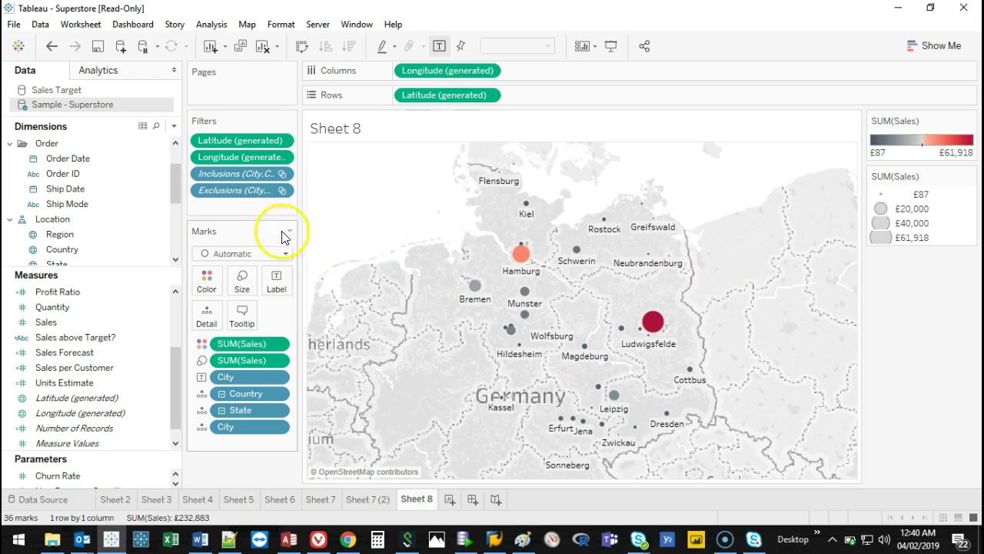
pyautogui.moveTo(246, 195); pyautogui.dragTo(115, 312)
# Remove the Inclusions city filter and set the Map Layers background style to Normal.
pyautogui.moveTo(227, 177); pyautogui.dragTo(96, 290)
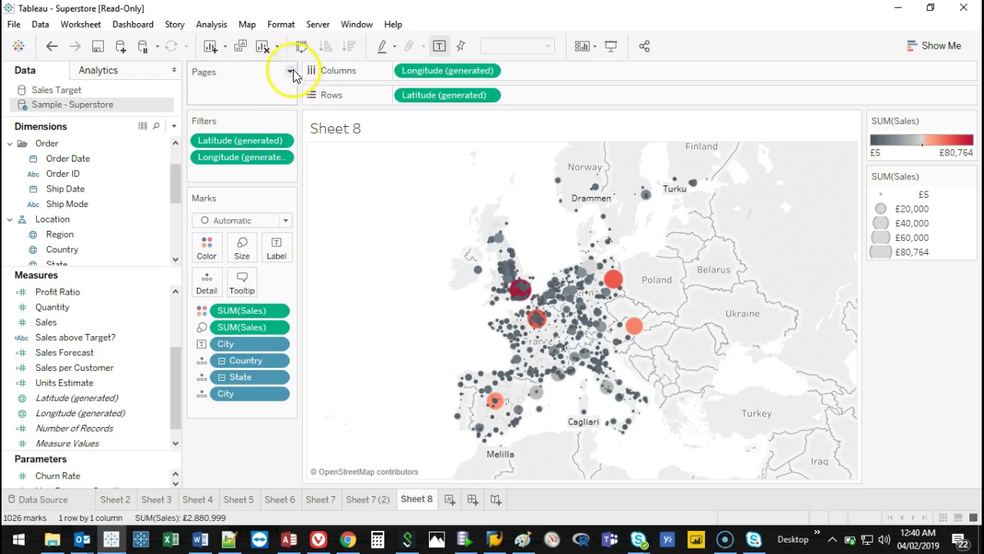
pyautogui.click(281, 25)
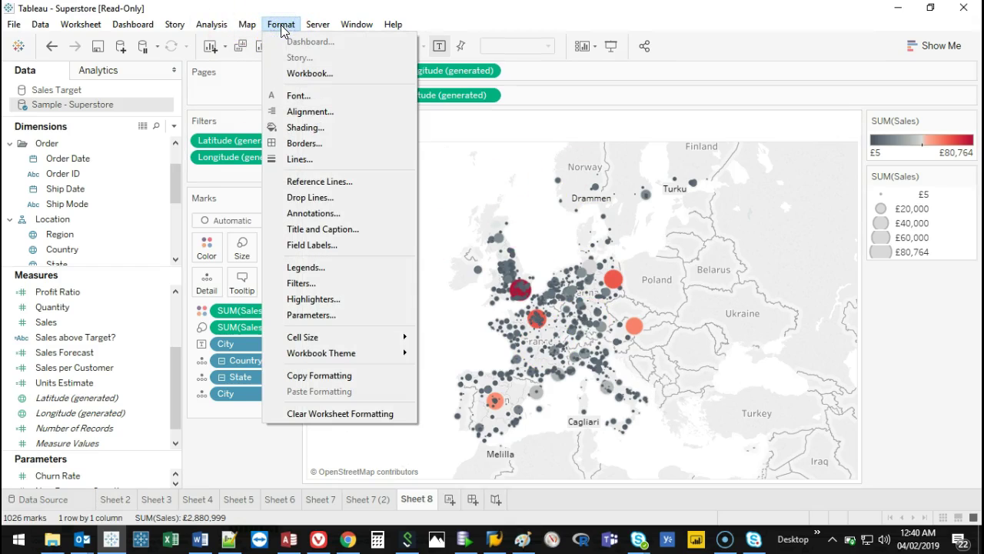
pyautogui.moveTo(253, 30)
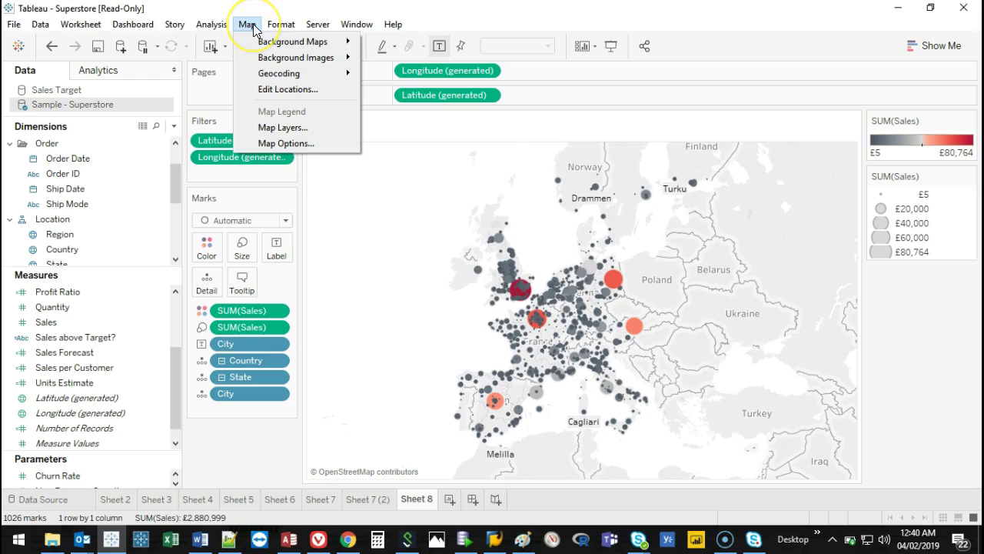
pyautogui.click(279, 129)
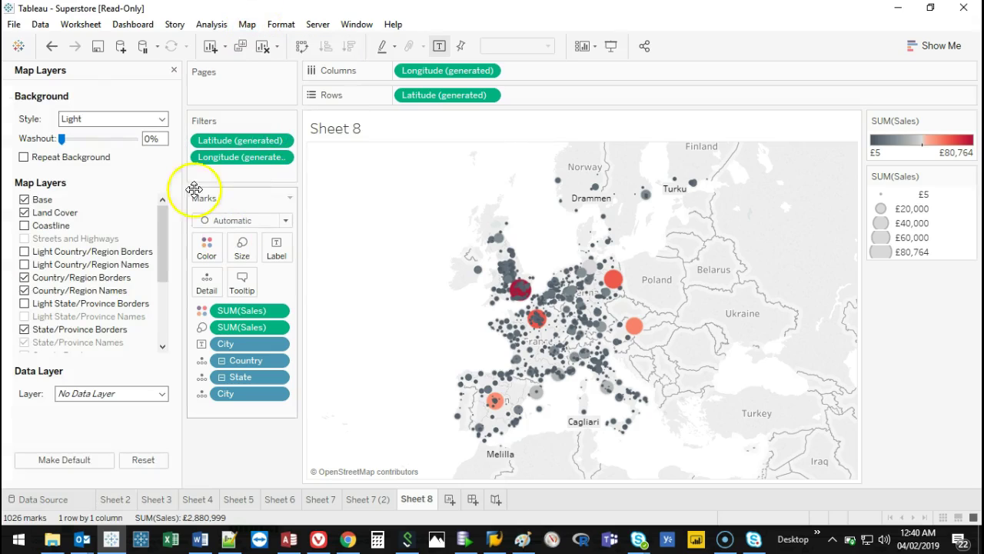
pyautogui.moveTo(187, 329); pyautogui.dragTo(216, 327)
pyautogui.click(183, 128)
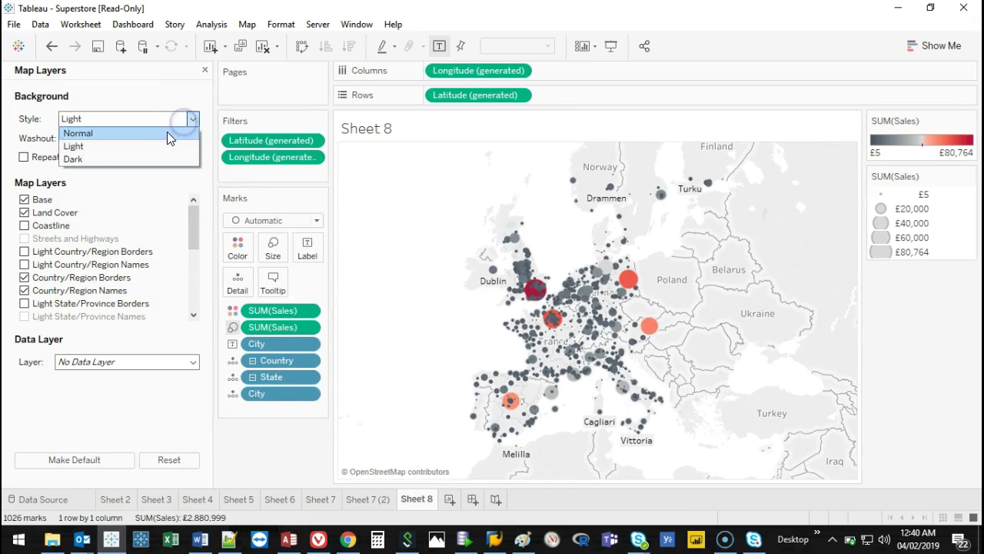
pyautogui.click(167, 132)
pyautogui.click(584, 326)
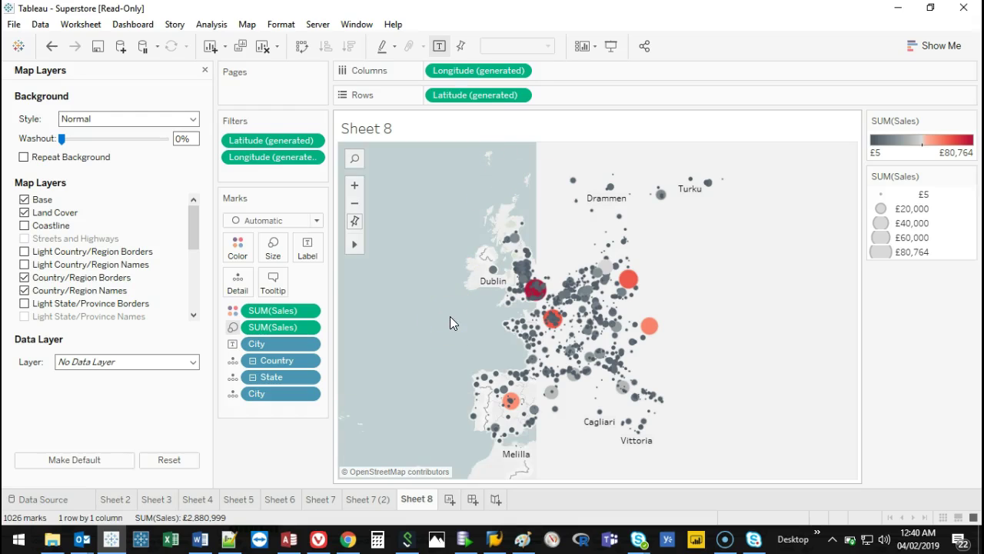
pyautogui.moveTo(541, 319)
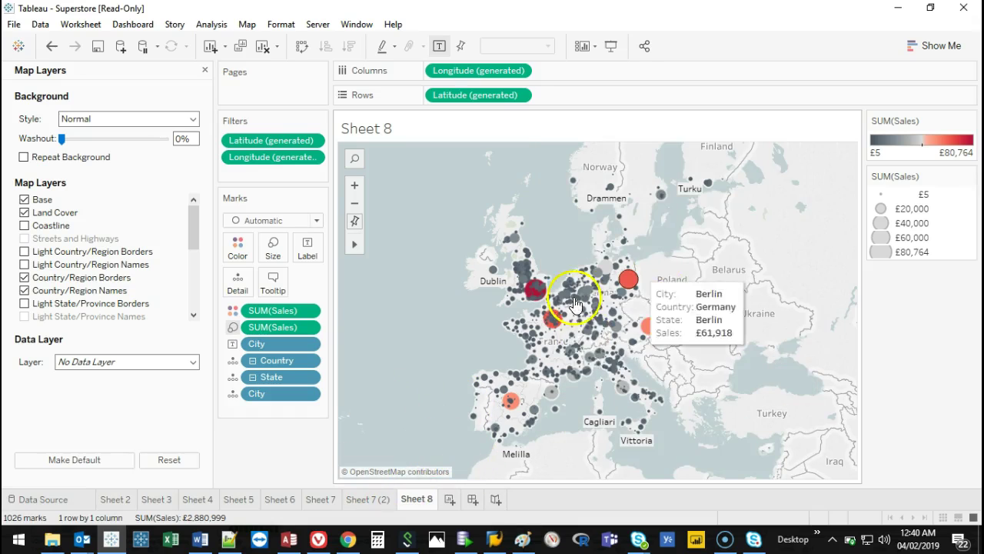
pyautogui.click(182, 123)
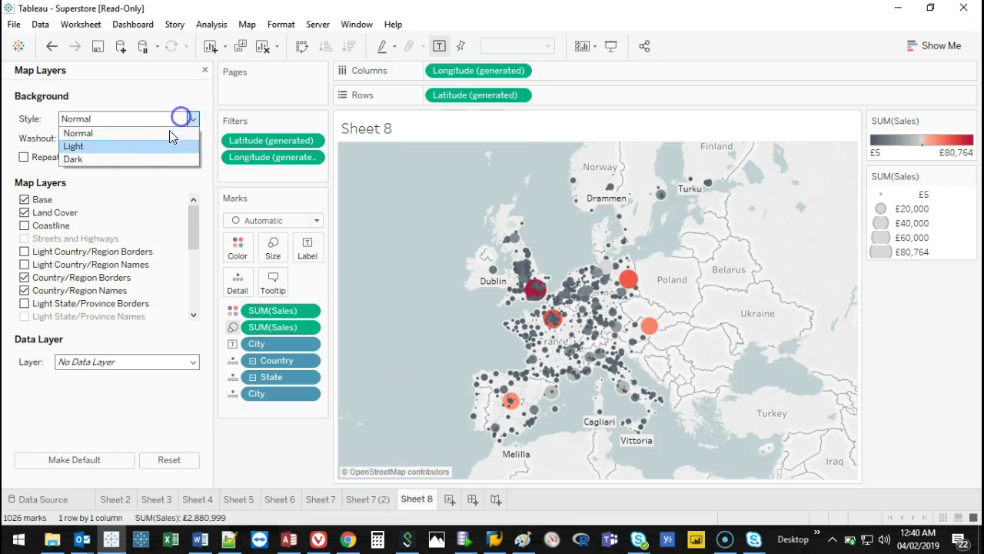
# Switch the map background from Dark back to Normal with a 27% washout.
pyautogui.click(130, 159)
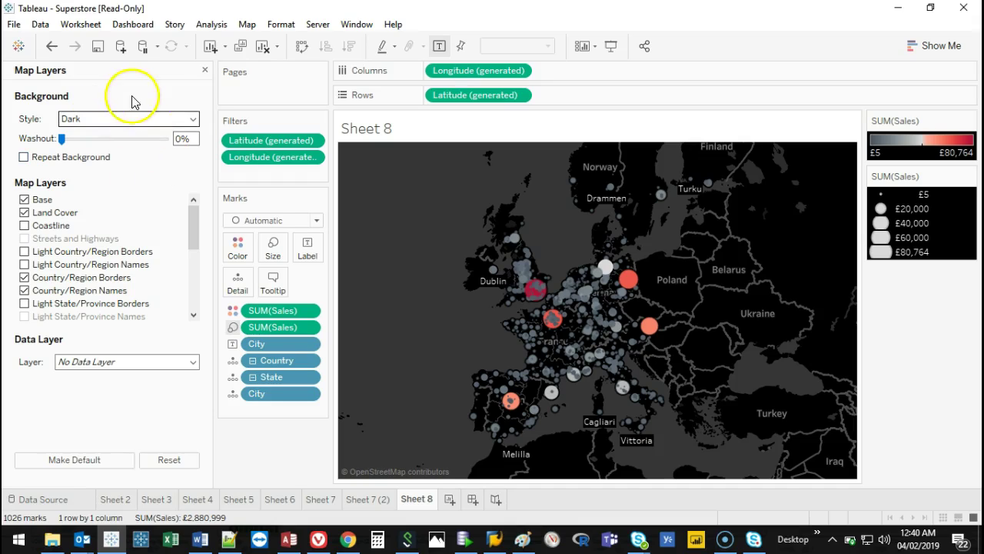
pyautogui.click(141, 119)
pyautogui.click(139, 134)
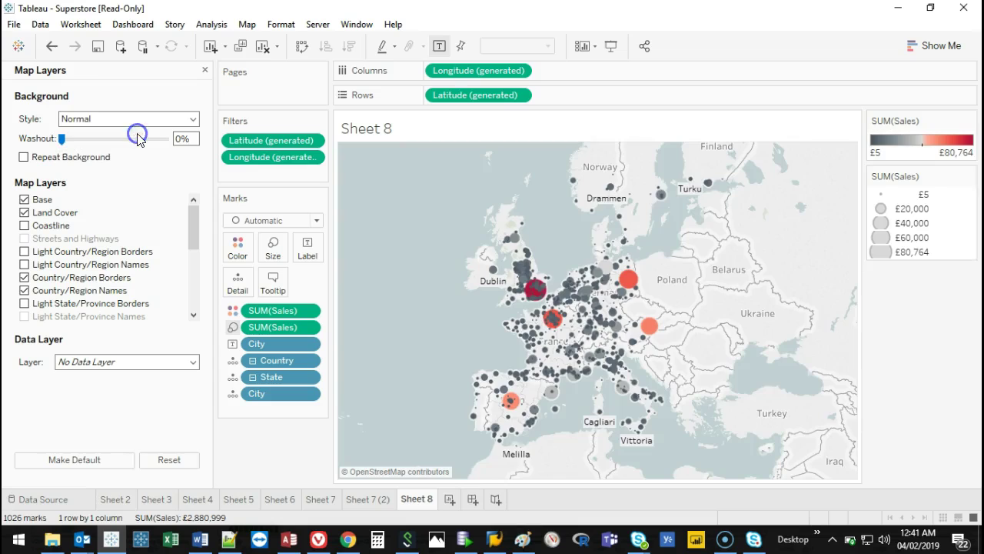
pyautogui.moveTo(62, 139); pyautogui.dragTo(66, 149)
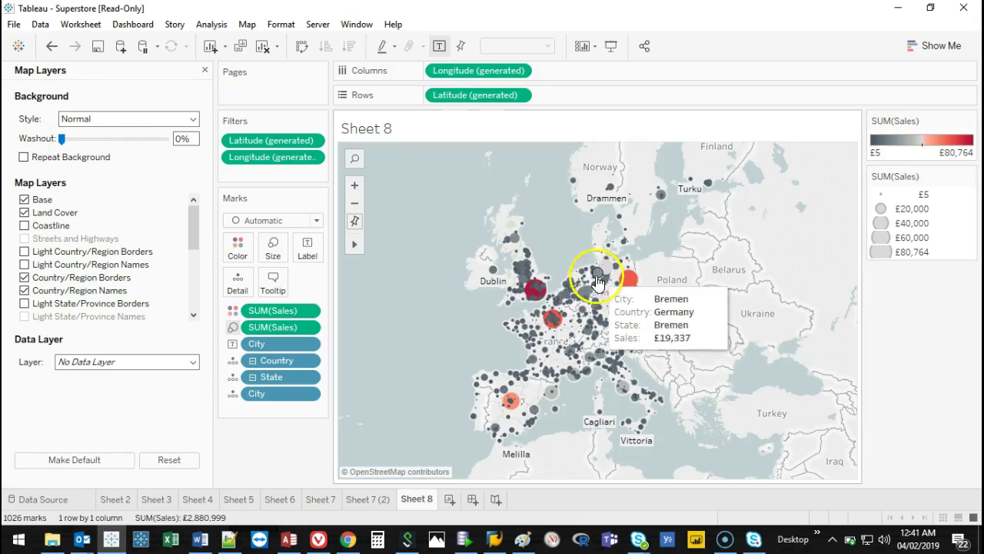
pyautogui.click(93, 140)
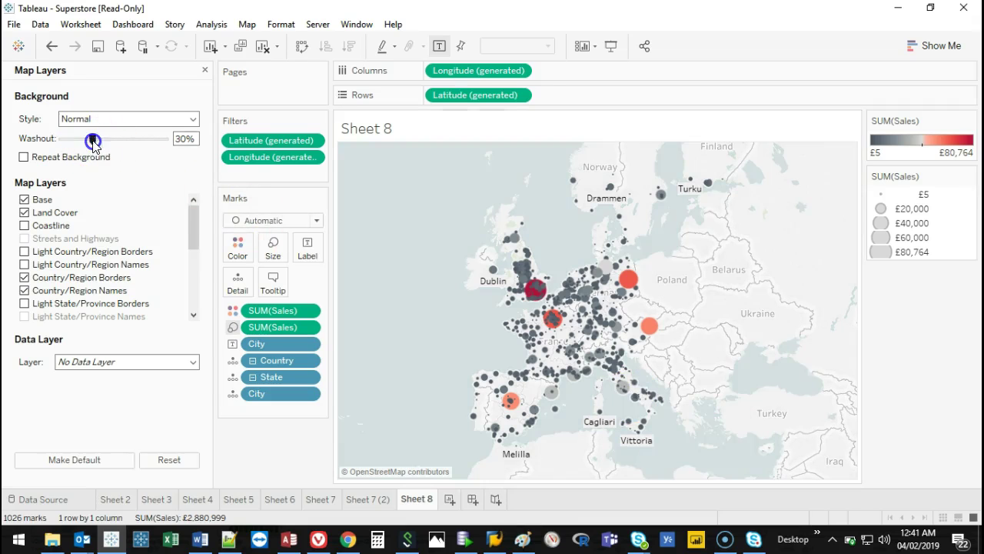
pyautogui.moveTo(114, 145); pyautogui.dragTo(132, 138)
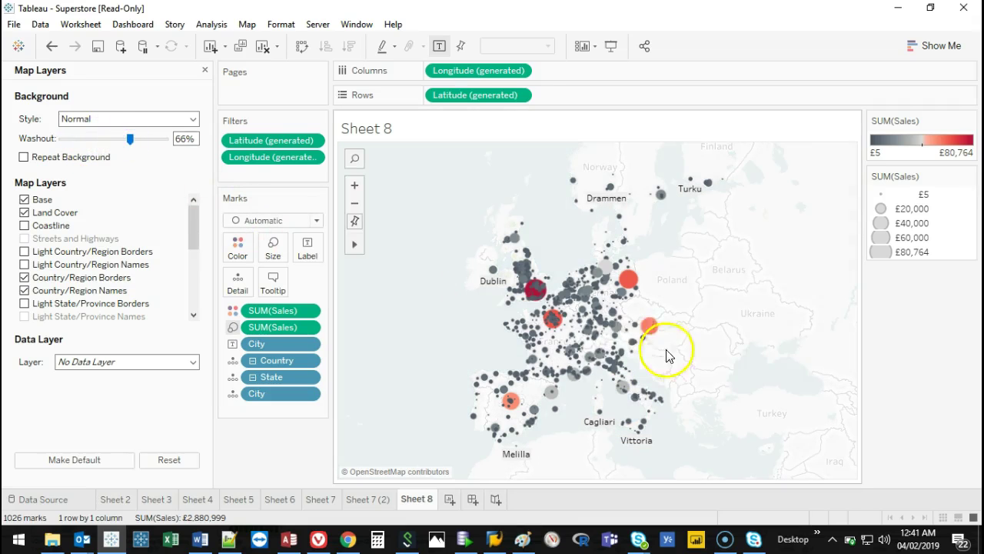
pyautogui.click(89, 138)
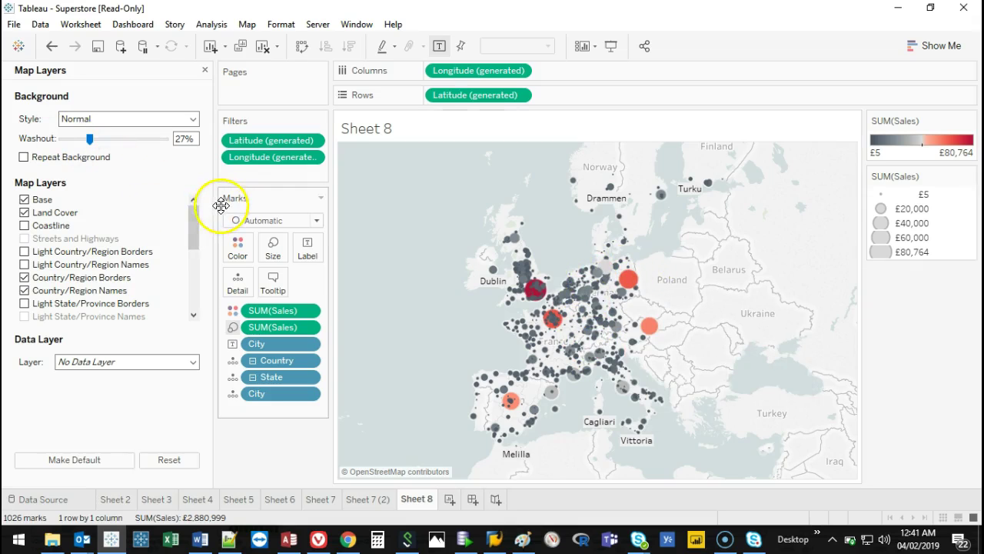
# Widen the Map Layers pane and turn on the Coastline layer.
pyautogui.moveTo(218, 208); pyautogui.dragTo(230, 206)
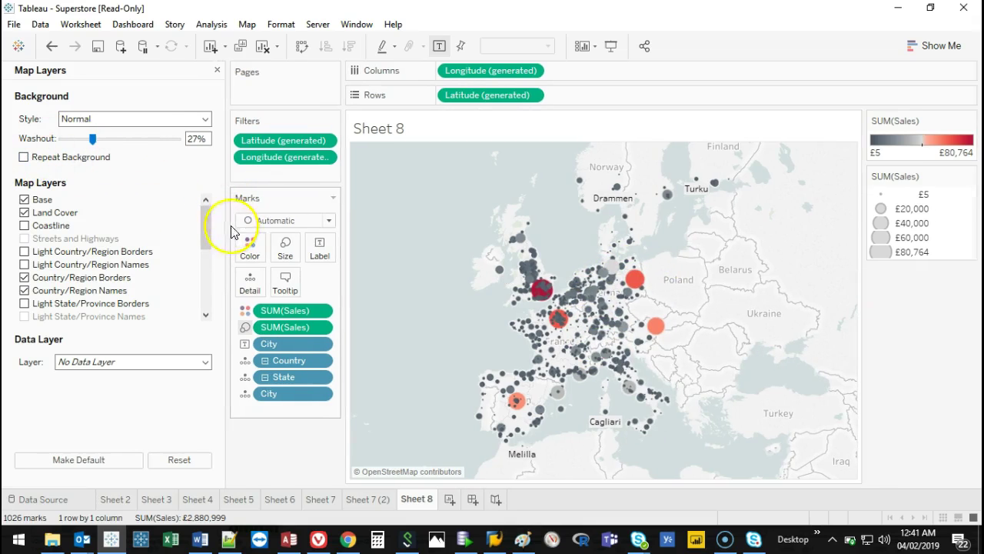
pyautogui.click(24, 225)
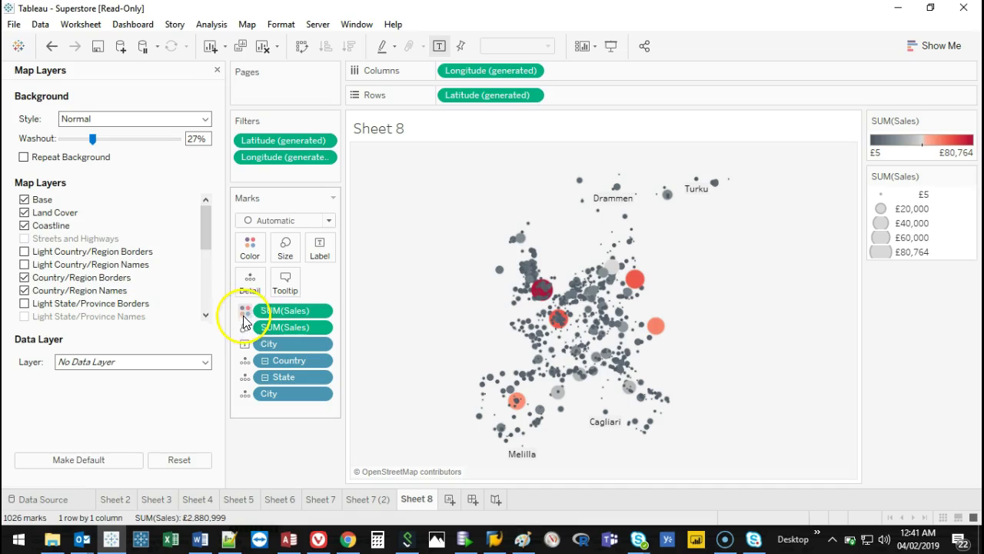
pyautogui.moveTo(540, 369)
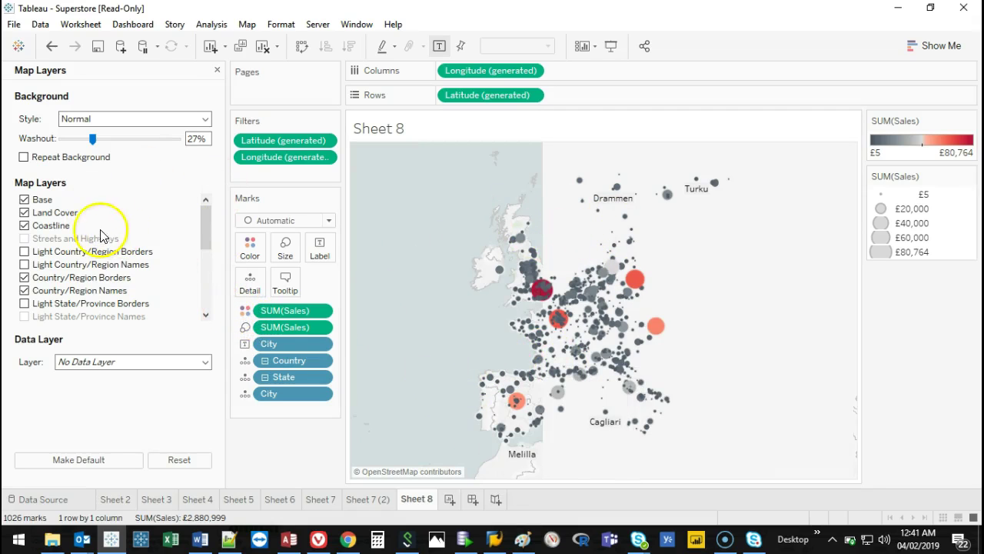
pyautogui.moveTo(205, 213); pyautogui.dragTo(205, 228)
pyautogui.scroll(1, 39, 219)
pyautogui.moveTo(372, 252)
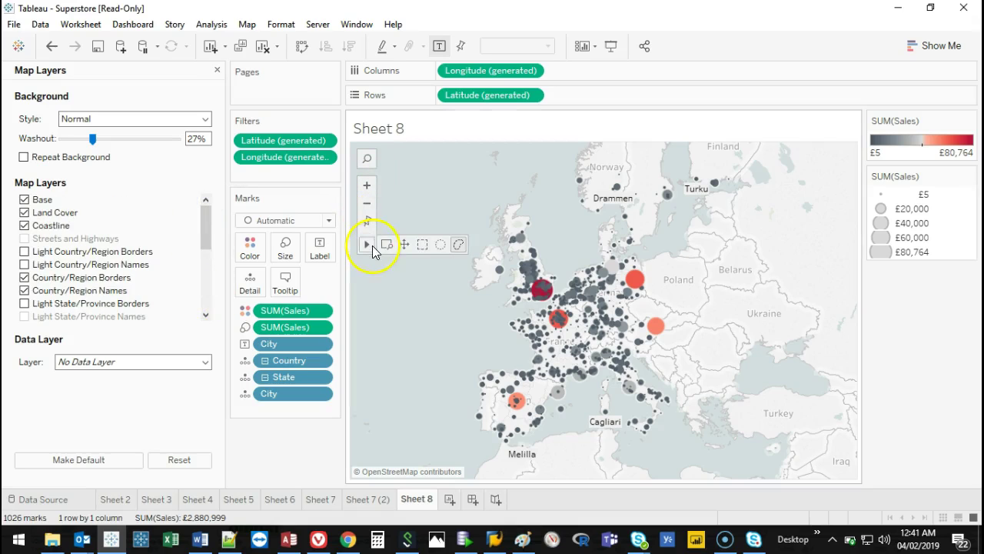
pyautogui.click(440, 246)
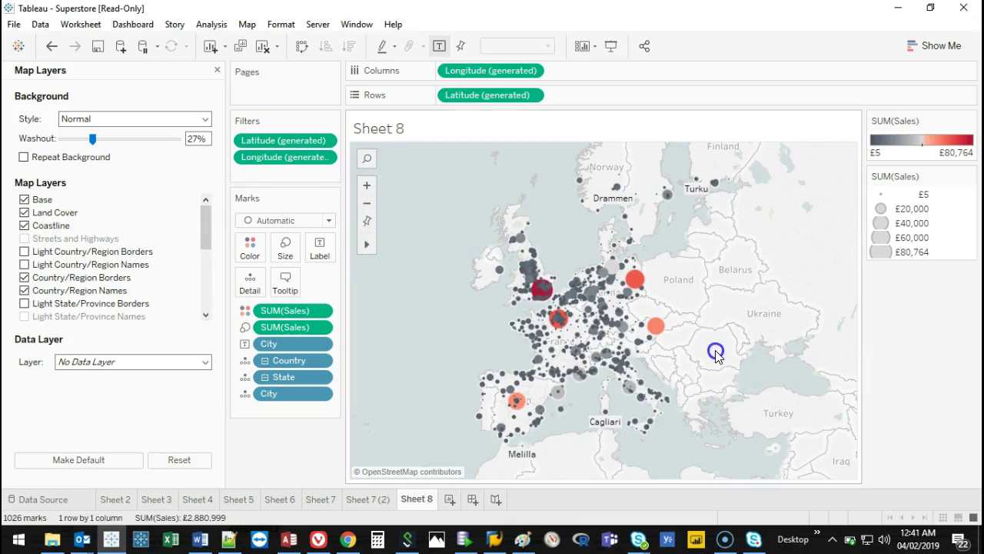
# Select the cities clustered around Paris and keep only those 60 on the sales map.
pyautogui.moveTo(562, 319); pyautogui.dragTo(576, 332)
pyautogui.click(619, 346)
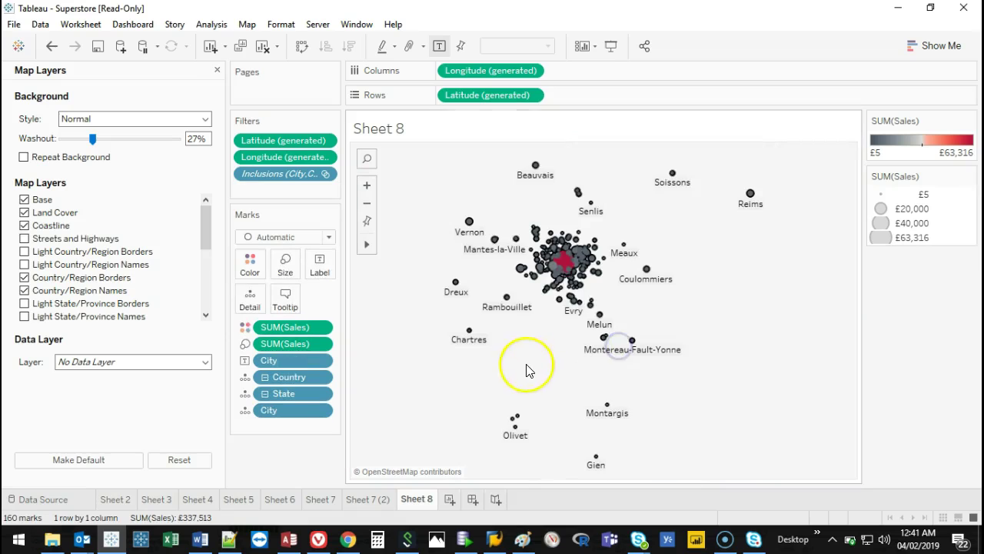
pyautogui.click(784, 308)
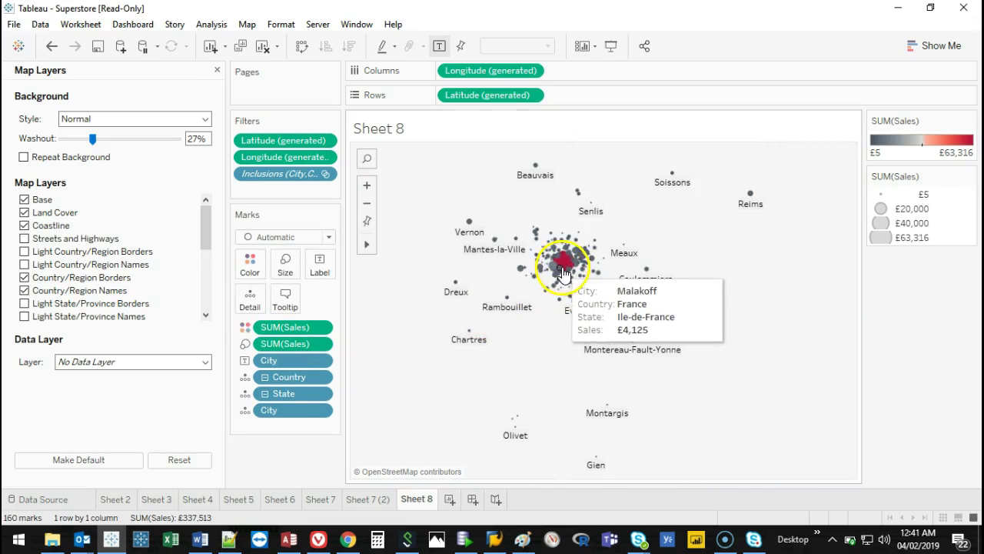
pyautogui.moveTo(565, 263); pyautogui.dragTo(582, 265)
pyautogui.click(628, 284)
pyautogui.click(425, 374)
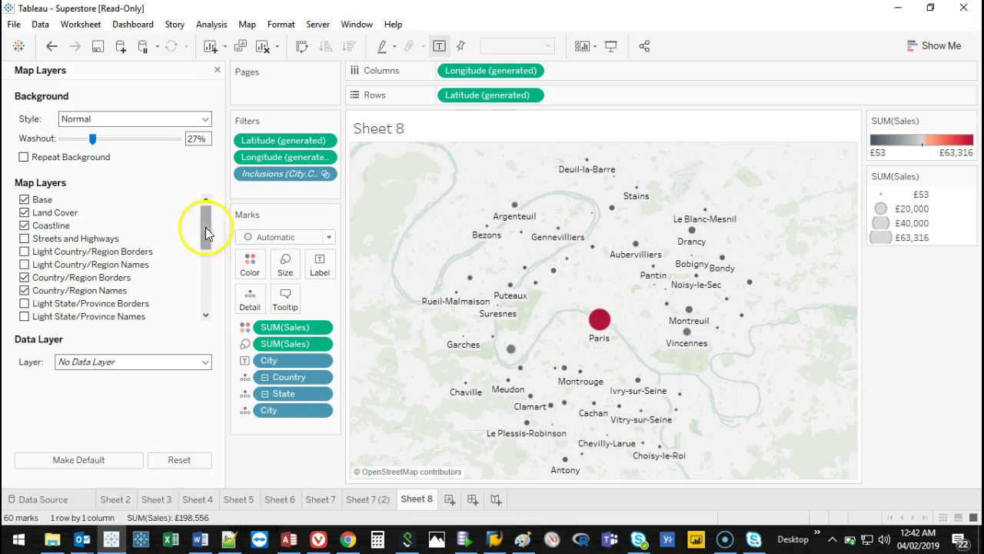
pyautogui.moveTo(202, 227); pyautogui.dragTo(208, 198)
pyautogui.click(366, 186)
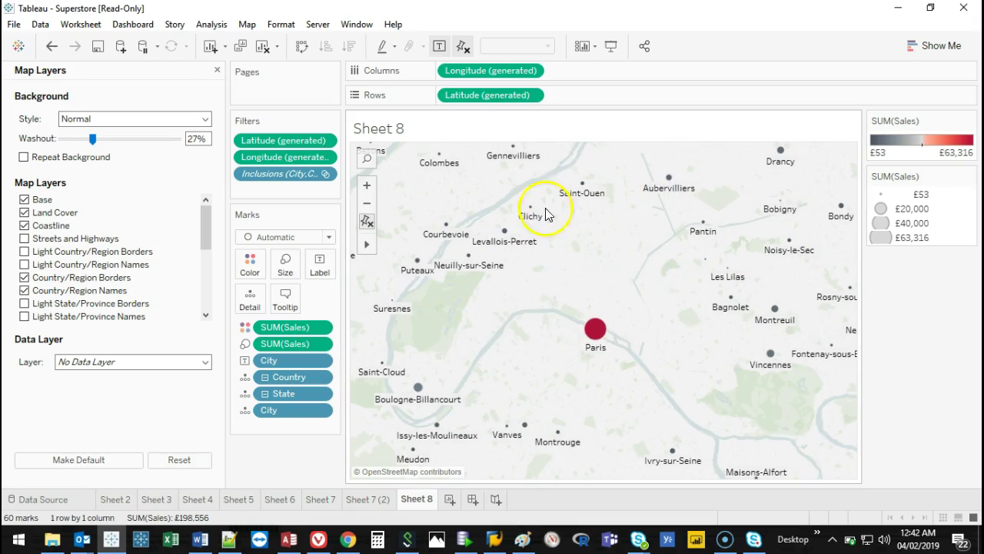
# Enable the coastline and Streets and Highways layers, and remove the City label and SUM(Sales) colour.
pyautogui.click(24, 225)
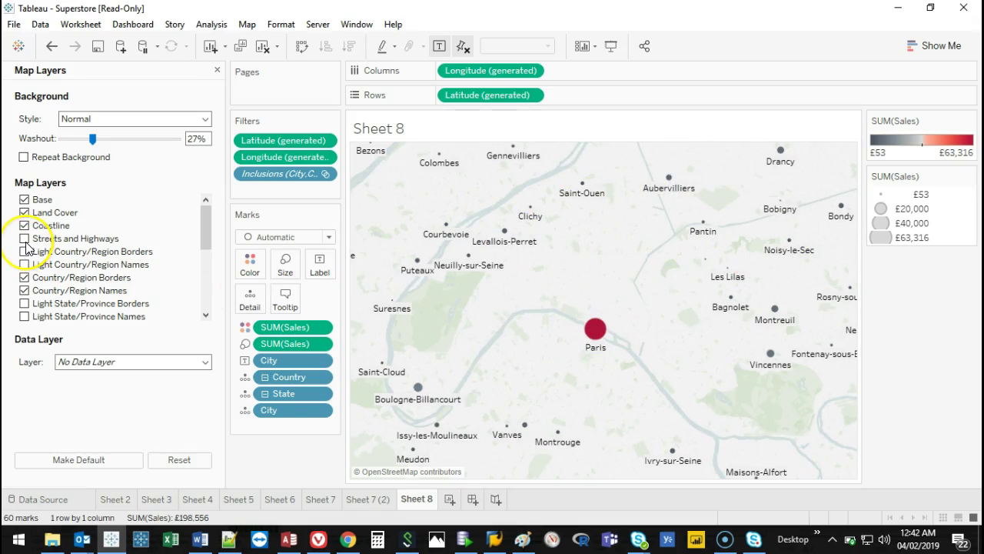
pyautogui.click(24, 239)
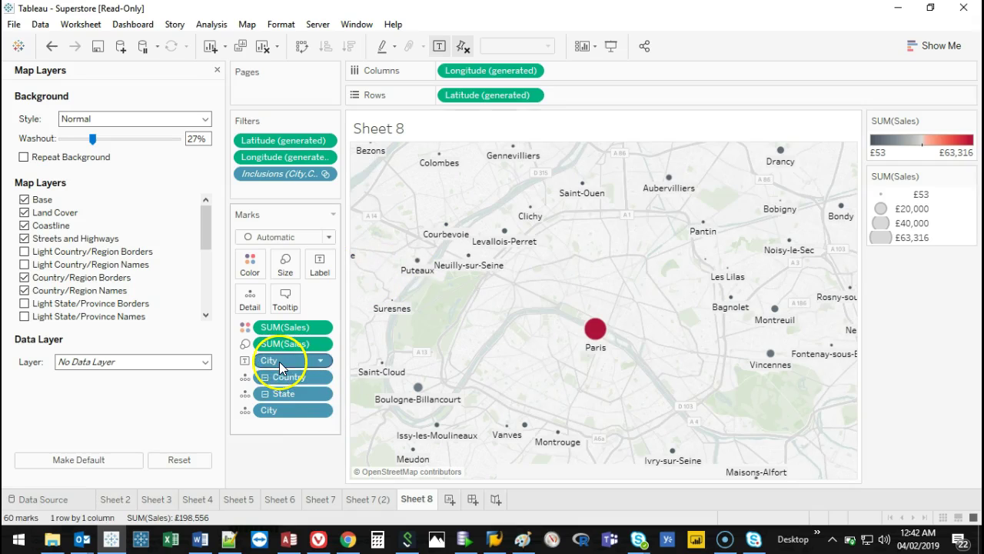
pyautogui.moveTo(279, 361); pyautogui.dragTo(289, 450)
pyautogui.moveTo(306, 331); pyautogui.dragTo(275, 445)
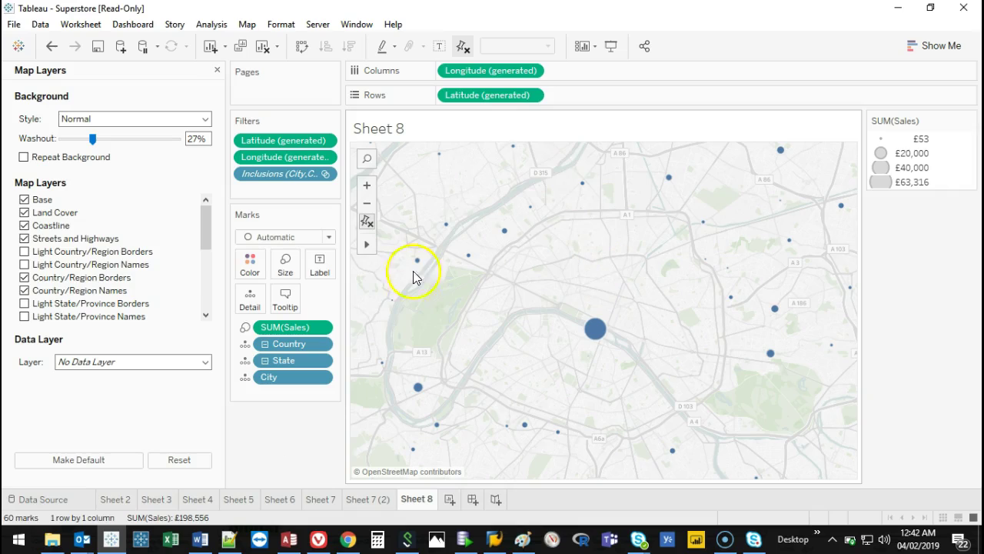
# Turn on country/region borders and names, state, county and metro boundaries, metro labels and place names.
pyautogui.click(25, 252)
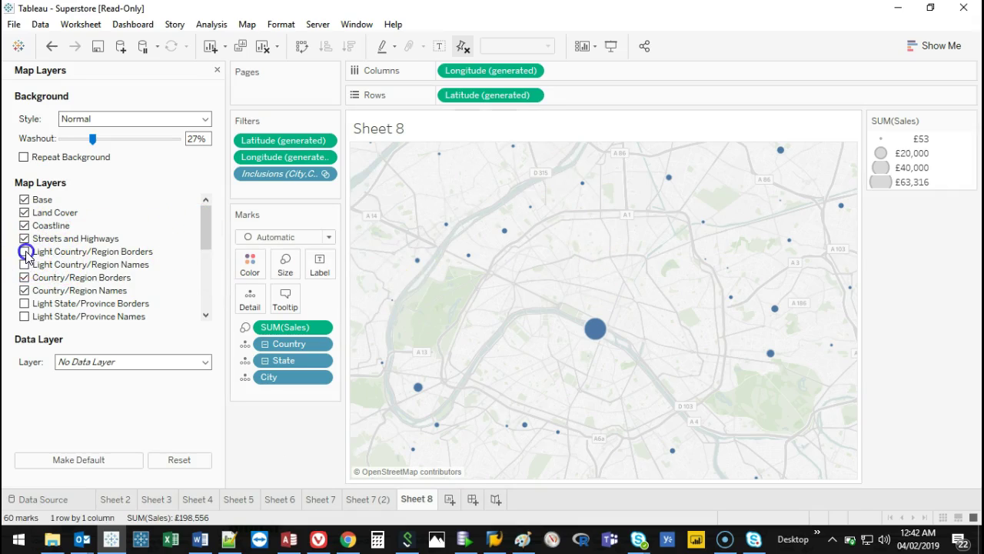
pyautogui.click(24, 265)
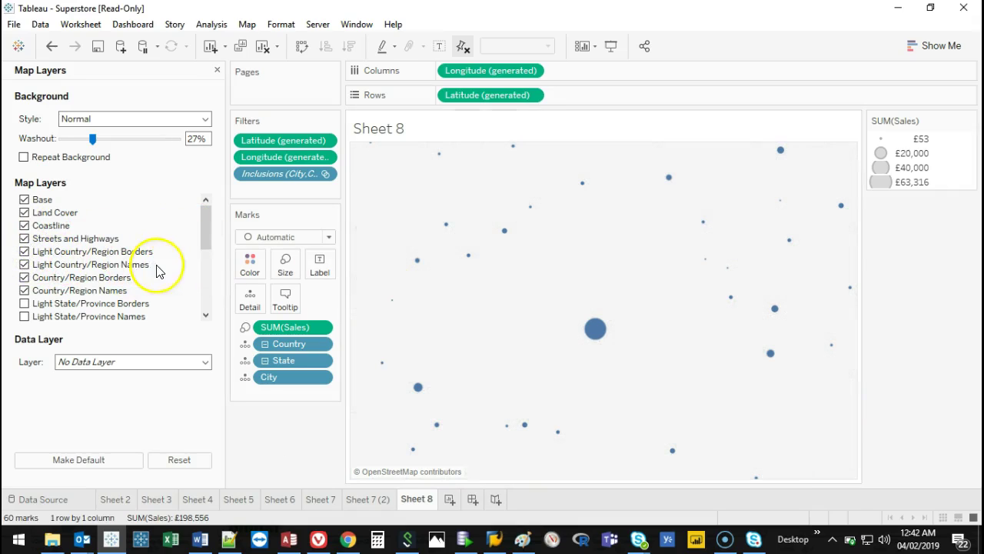
pyautogui.moveTo(205, 222); pyautogui.dragTo(205, 243)
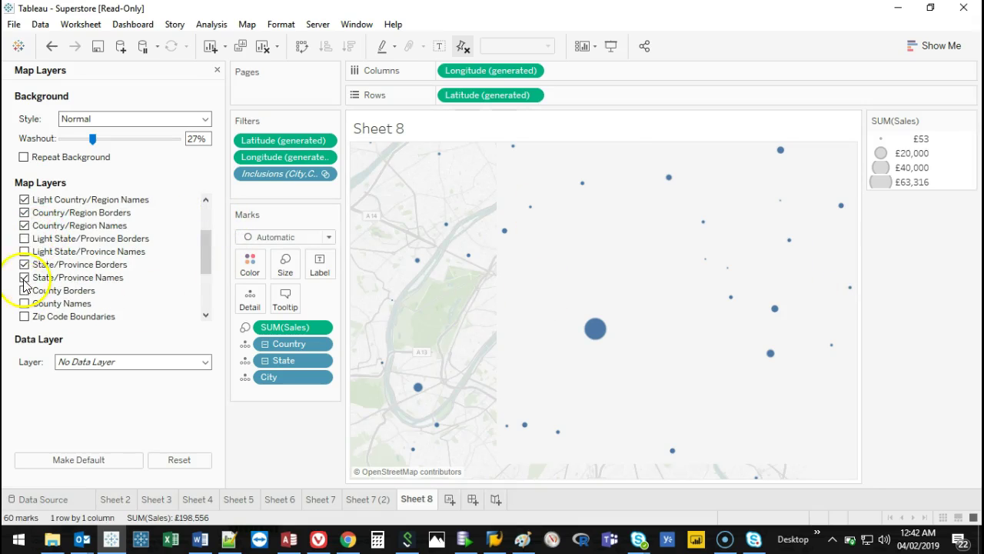
pyautogui.click(25, 239)
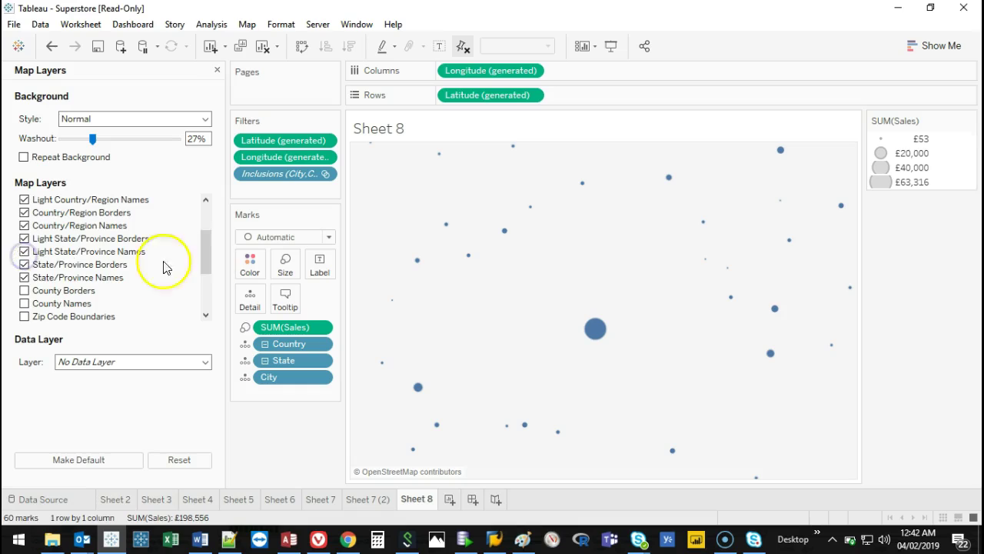
pyautogui.moveTo(204, 254); pyautogui.dragTo(202, 277)
pyautogui.click(23, 226)
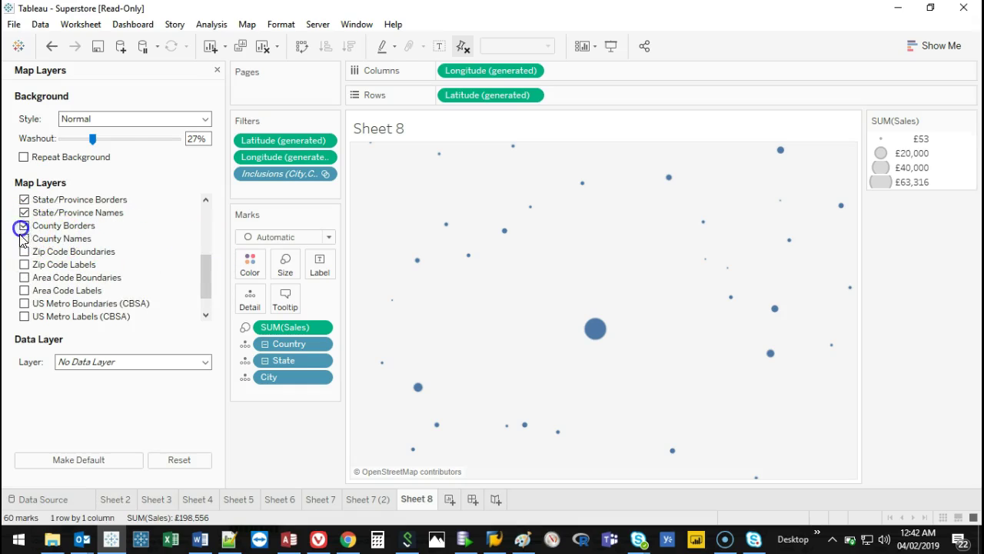
pyautogui.moveTo(203, 277); pyautogui.dragTo(202, 292)
pyautogui.click(25, 278)
pyautogui.click(26, 291)
pyautogui.click(24, 302)
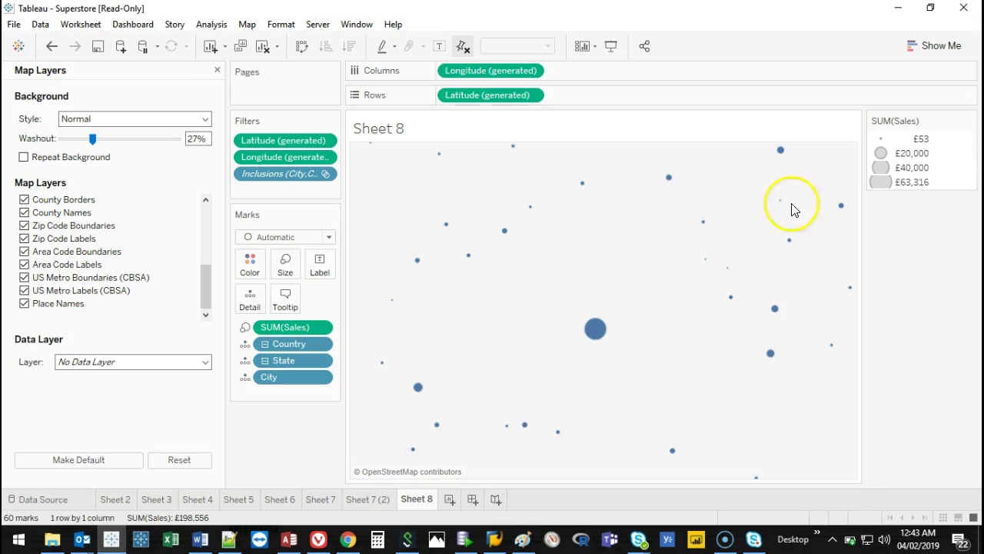
# Zoom the Paris map out and select the large Paris mark.
pyautogui.moveTo(598, 323)
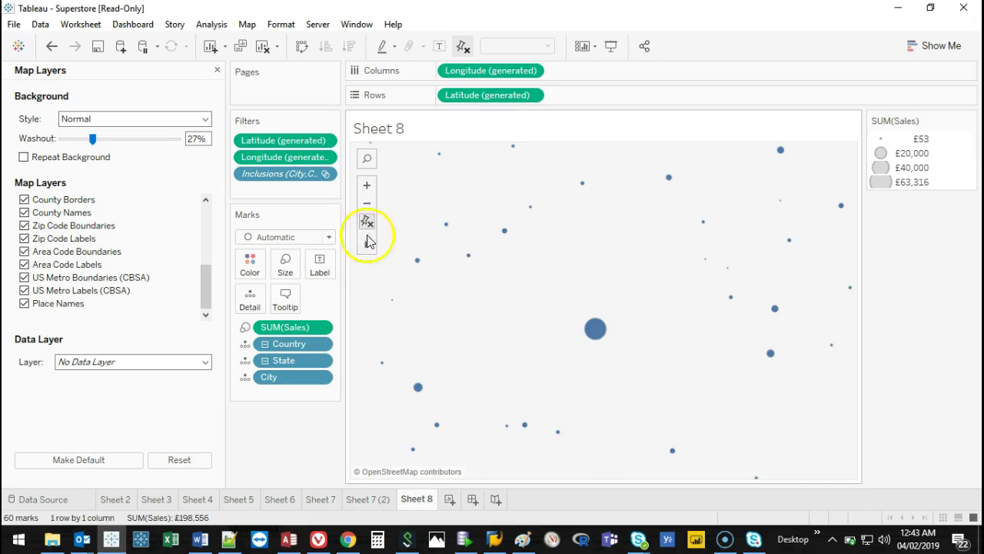
pyautogui.click(367, 203)
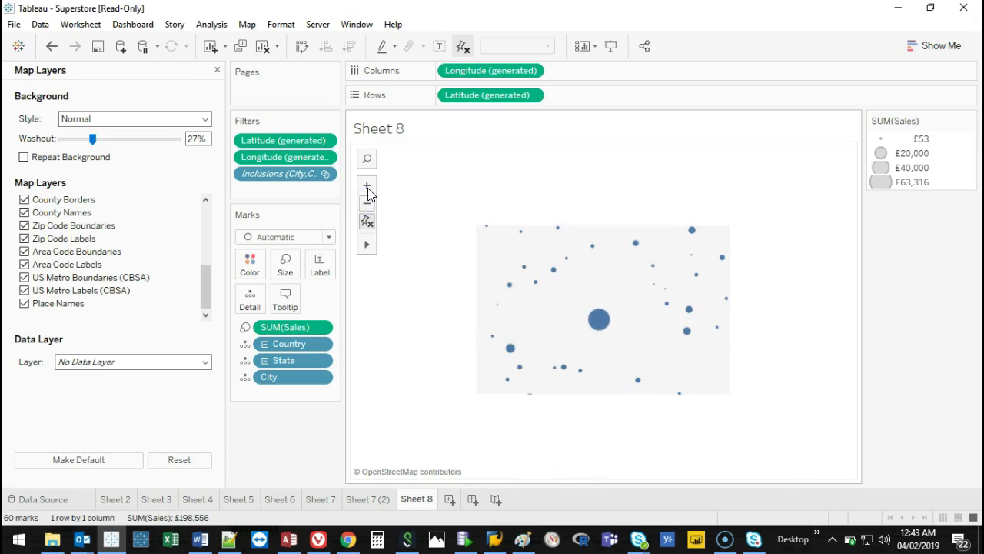
pyautogui.click(601, 320)
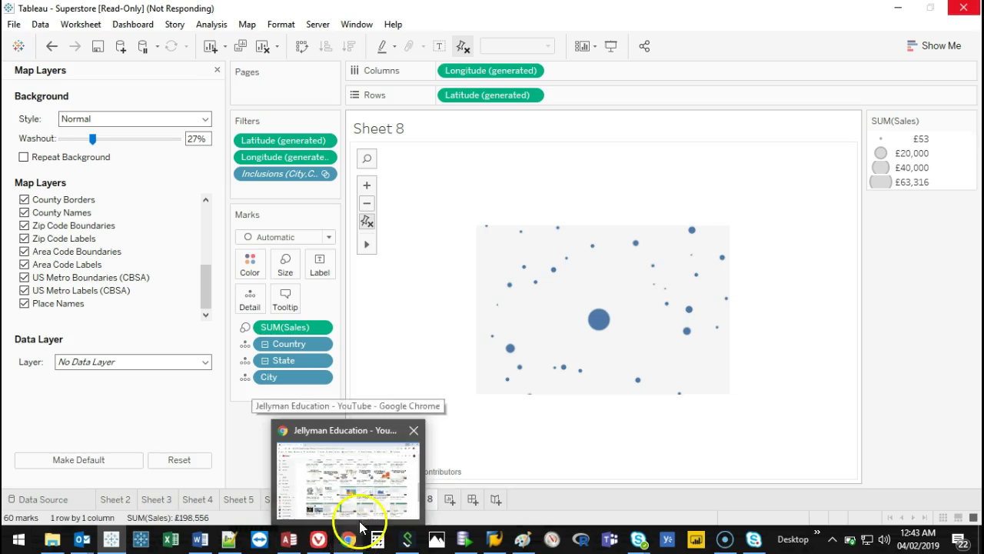
# Reload the YouTube channel videos page in Chrome and dismiss the translation offer.
pyautogui.click(355, 543)
pyautogui.scroll(10, 395, 246)
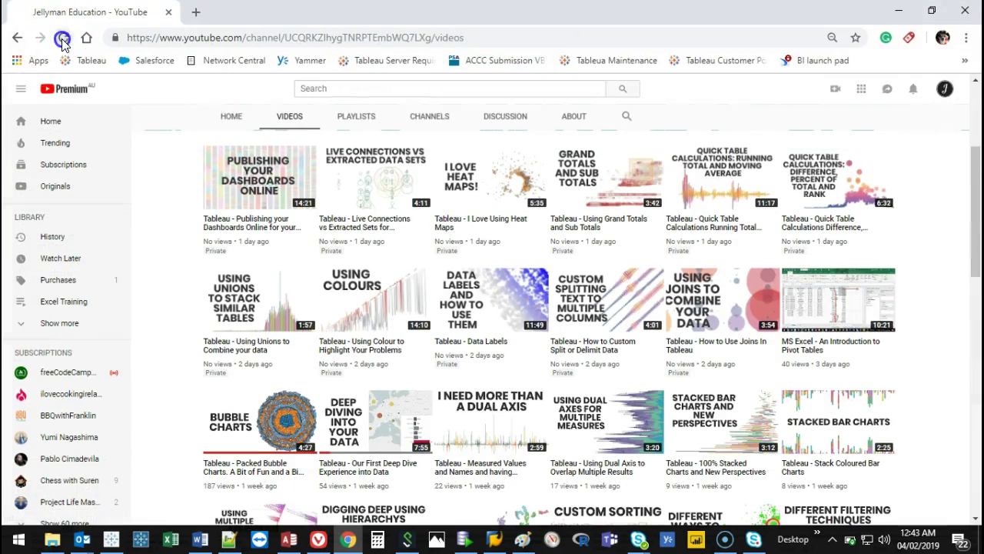
pyautogui.click(62, 36)
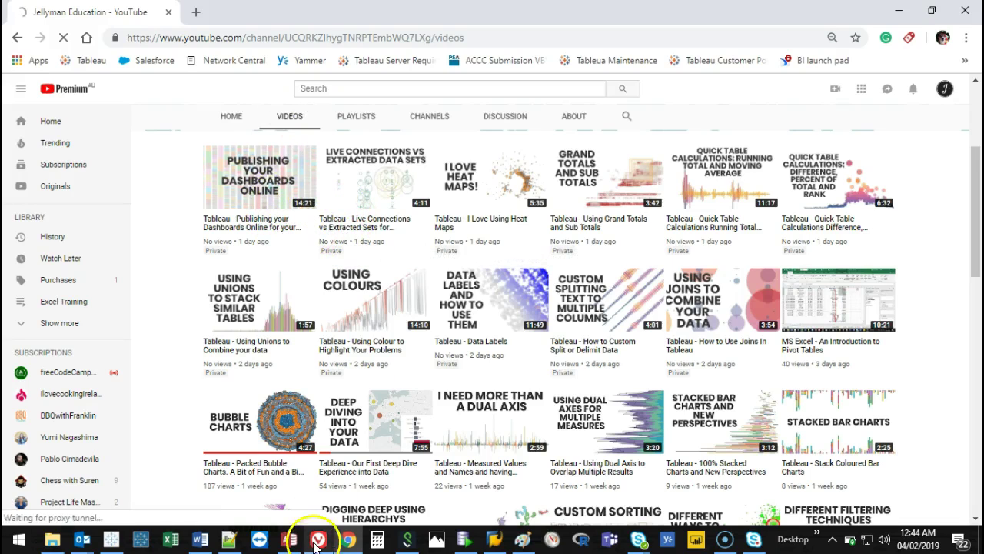
pyautogui.moveTo(346, 540)
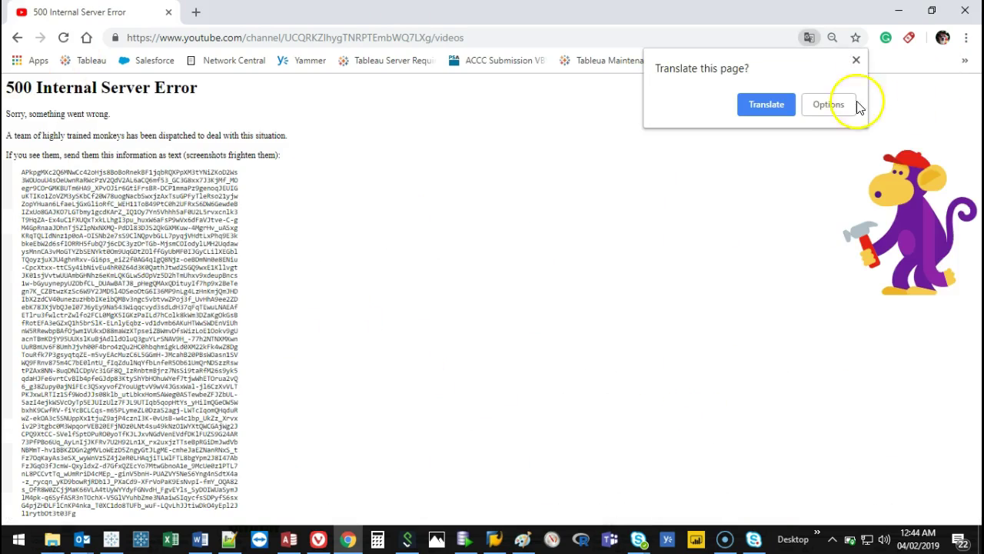
pyautogui.click(856, 60)
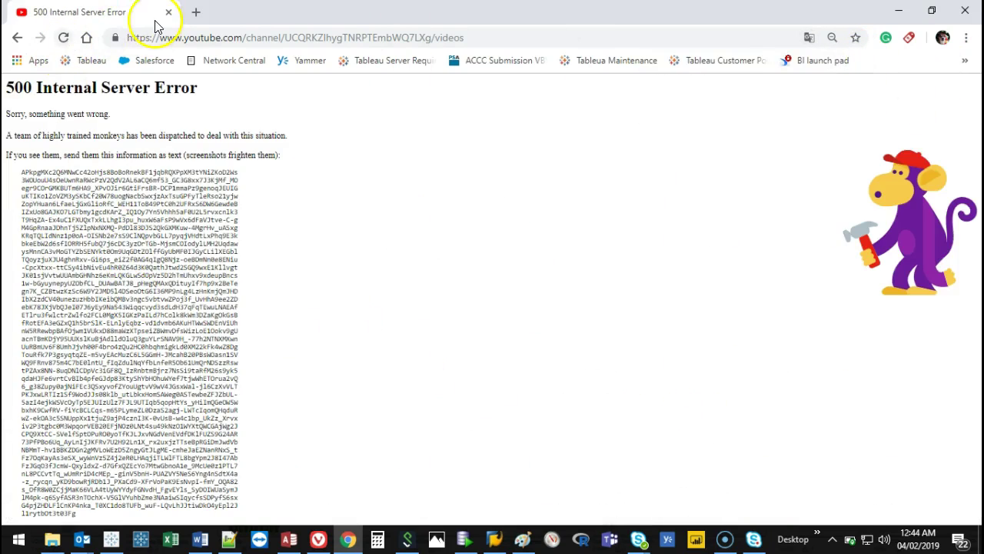
# Switch back toward Tableau and shrink the Chrome window to a smaller size.
pyautogui.hotkey('alt', 'Tab')
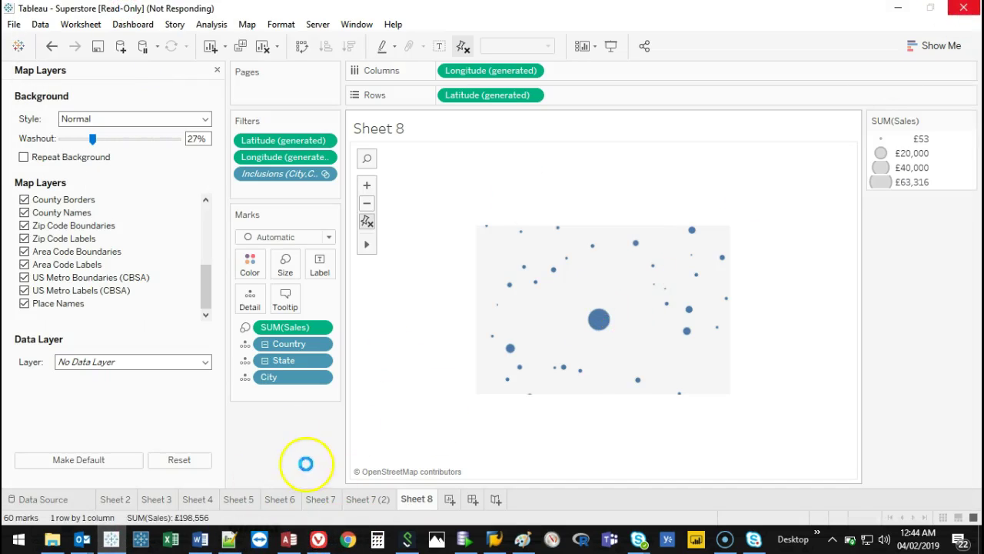
pyautogui.click(354, 546)
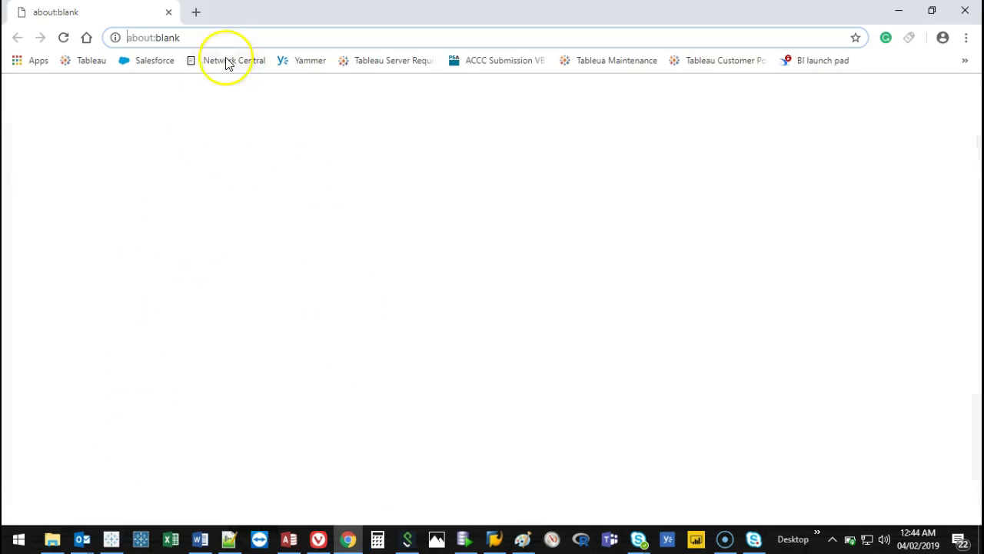
pyautogui.moveTo(551, 8); pyautogui.dragTo(605, 96)
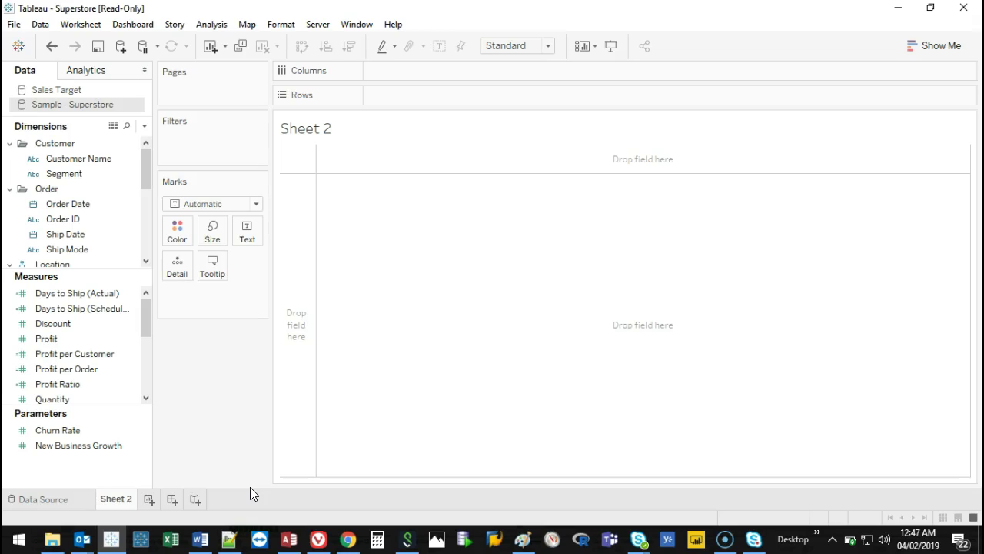
# Enlarge the Data pane lists and put Category and Sub-Category on Rows.
pyautogui.moveTo(111, 267); pyautogui.dragTo(103, 364)
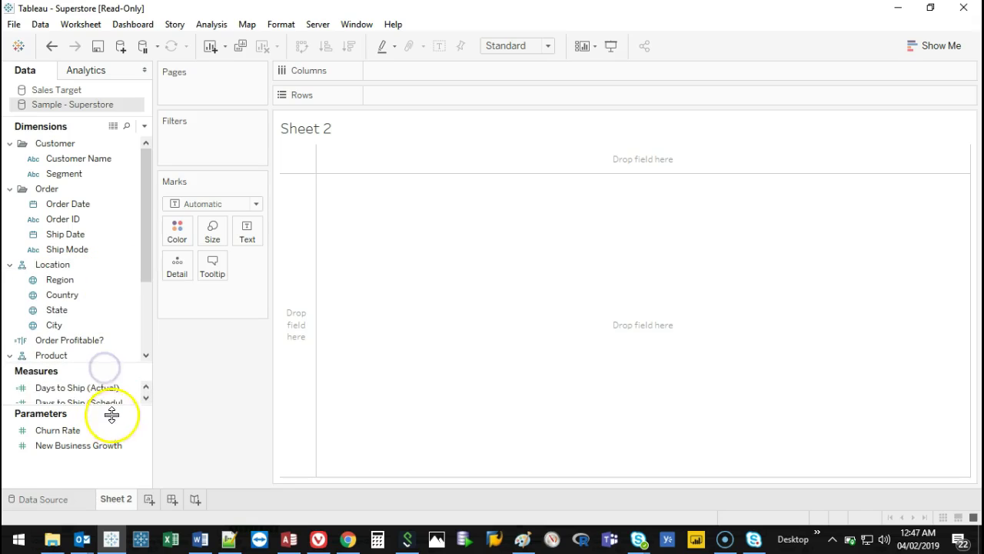
pyautogui.moveTo(111, 415); pyautogui.dragTo(92, 503)
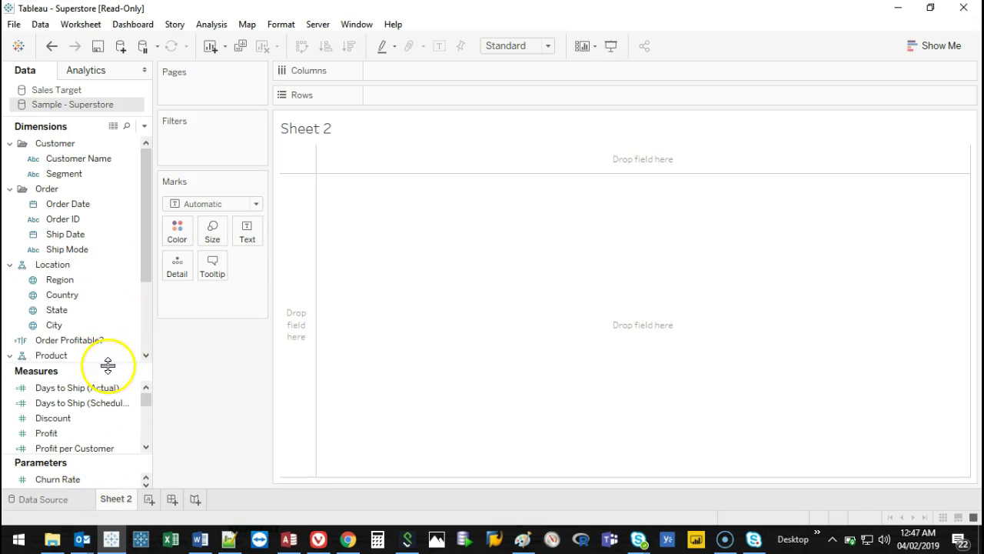
pyautogui.moveTo(108, 365); pyautogui.dragTo(103, 401)
pyautogui.moveTo(144, 292); pyautogui.dragTo(141, 324)
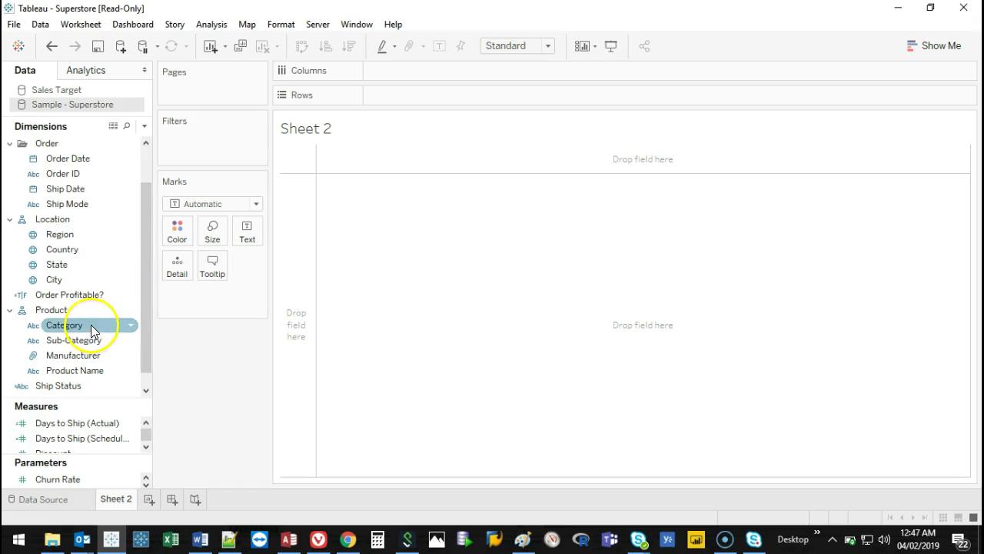
pyautogui.moveTo(144, 305); pyautogui.dragTo(146, 331)
pyautogui.moveTo(84, 310); pyautogui.dragTo(419, 94)
pyautogui.moveTo(77, 324); pyautogui.dragTo(519, 91)
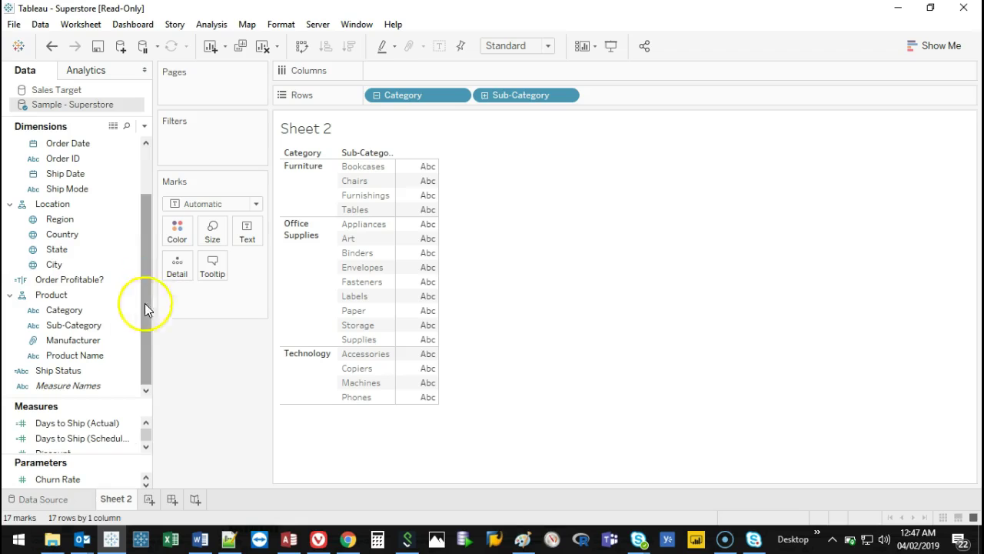
# Put SUM(Sales) on Columns and label each bar with its sales value.
pyautogui.moveTo(100, 397); pyautogui.dragTo(119, 251)
pyautogui.moveTo(46, 396); pyautogui.dragTo(532, 72)
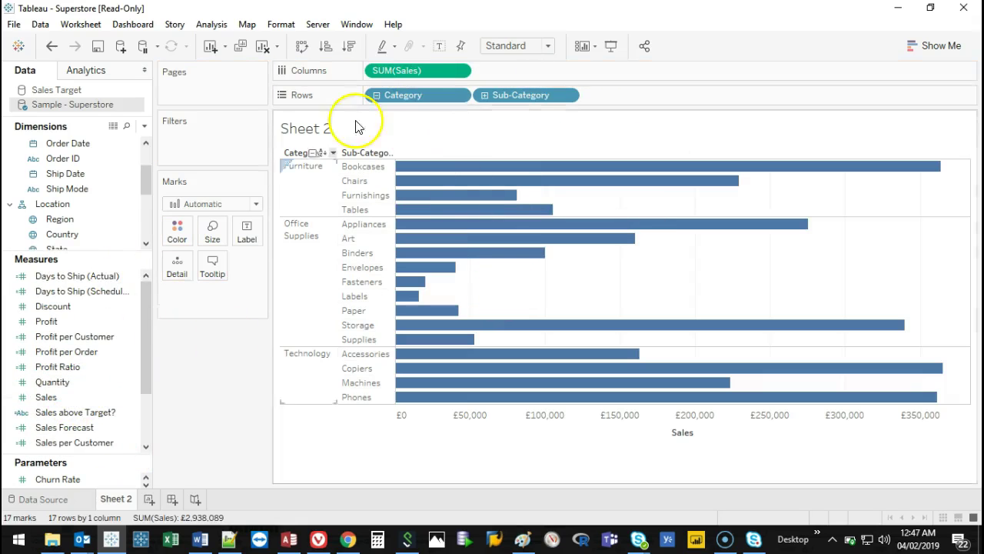
pyautogui.moveTo(31, 397)
pyautogui.mouseDown()
pyautogui.moveTo(230, 228)
pyautogui.moveTo(241, 239)
pyautogui.moveTo(47, 397)
pyautogui.moveTo(192, 292)
pyautogui.moveTo(177, 233)
pyautogui.mouseUp()
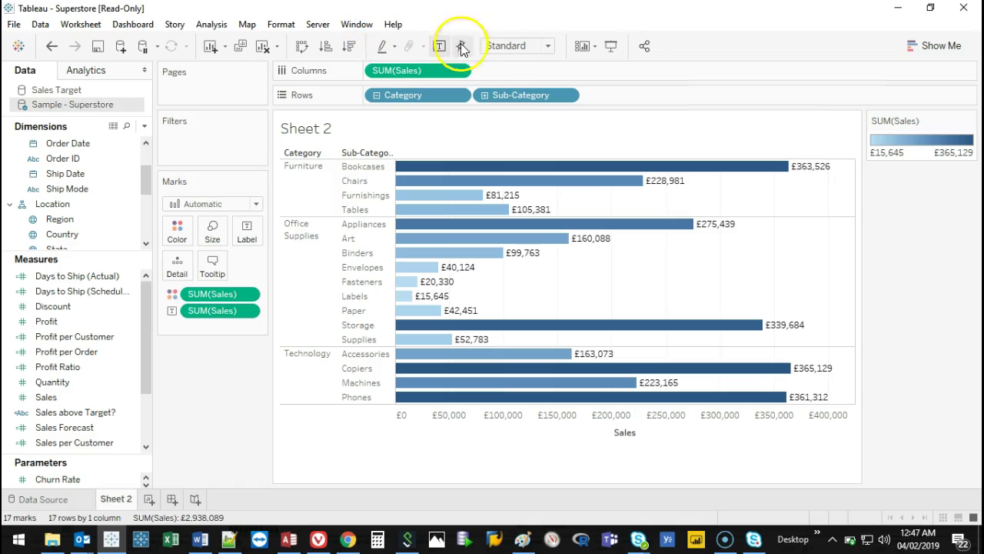
# Fit the chart to Entire View and add SUM(Profit) bars beside the Sales bars.
pyautogui.click(506, 45)
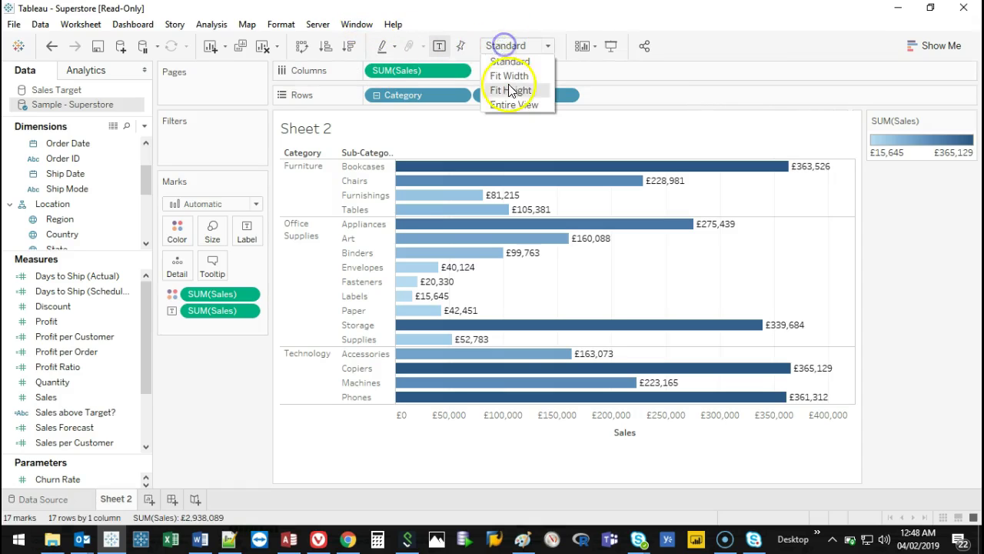
pyautogui.click(506, 102)
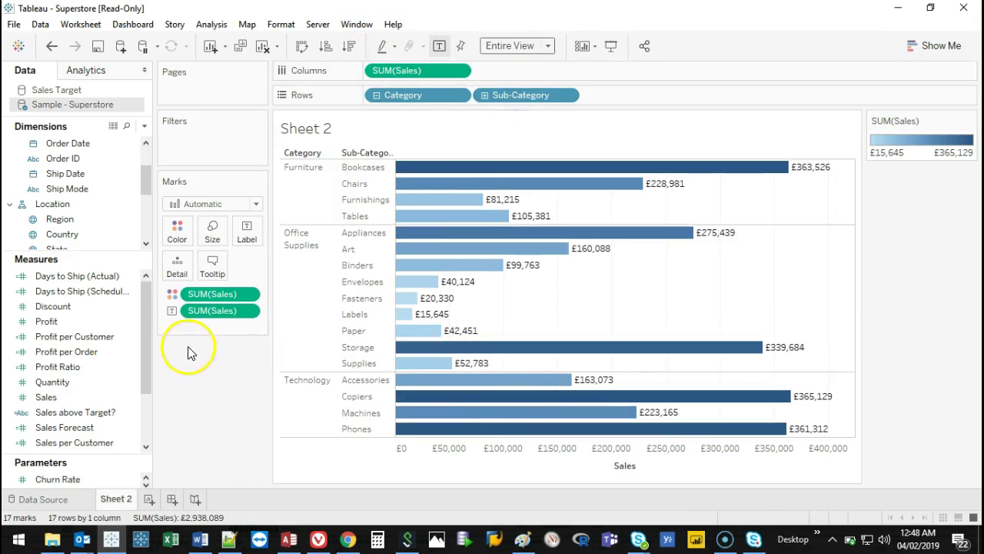
pyautogui.click(48, 327)
pyautogui.moveTo(48, 327); pyautogui.dragTo(512, 74)
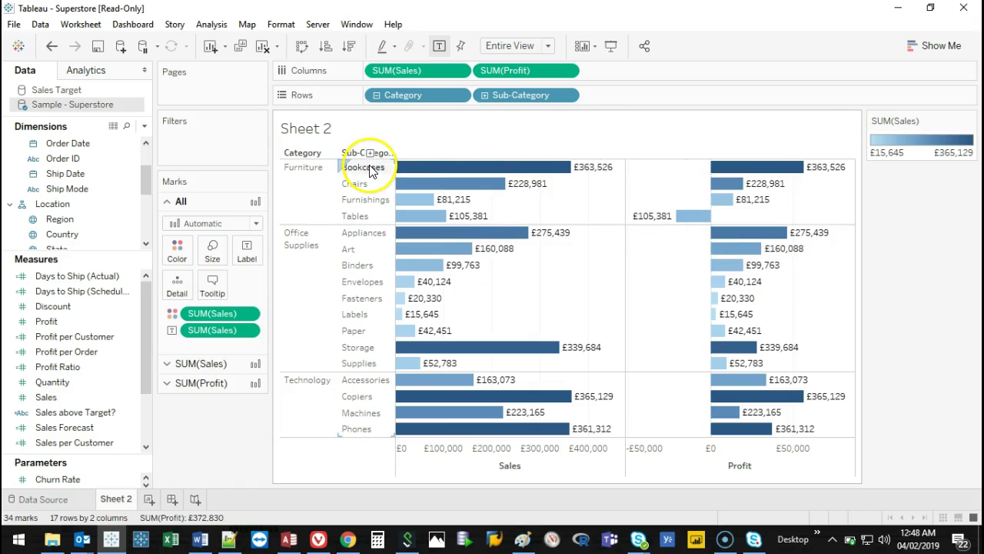
# Rename the worksheet to 'Sales and Profit'.
pyautogui.moveTo(359, 159); pyautogui.dragTo(367, 163)
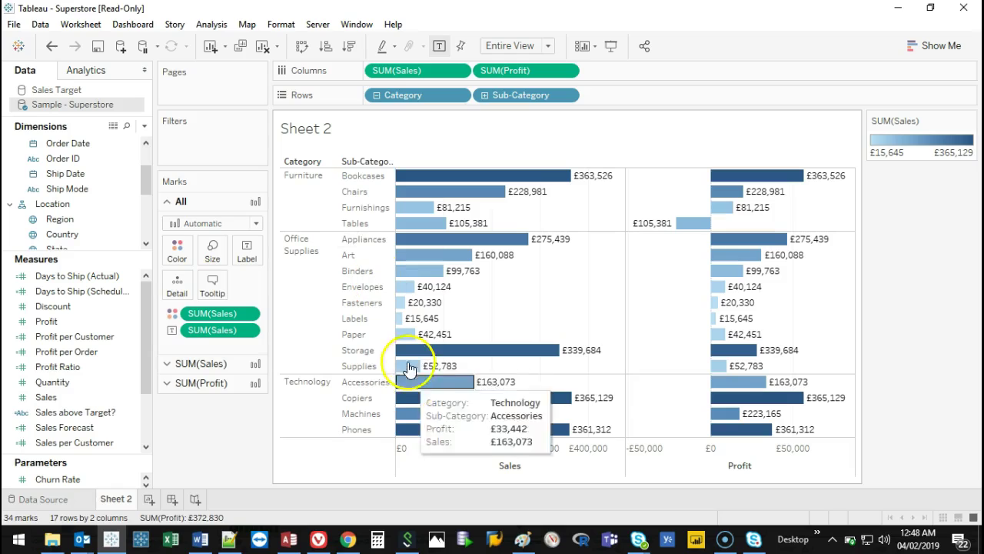
pyautogui.write('Sales and Profit')
pyautogui.click(302, 489)
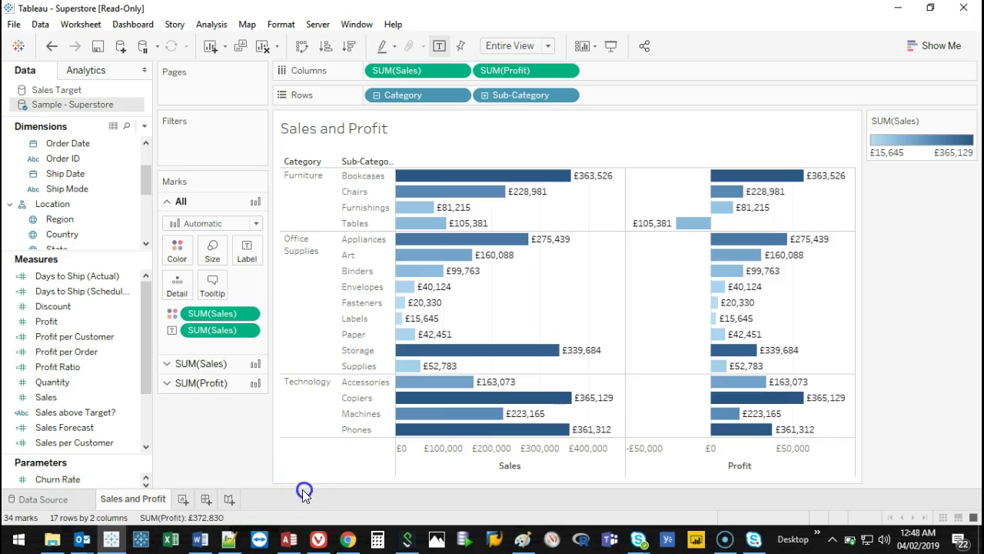
pyautogui.rightClick(144, 505)
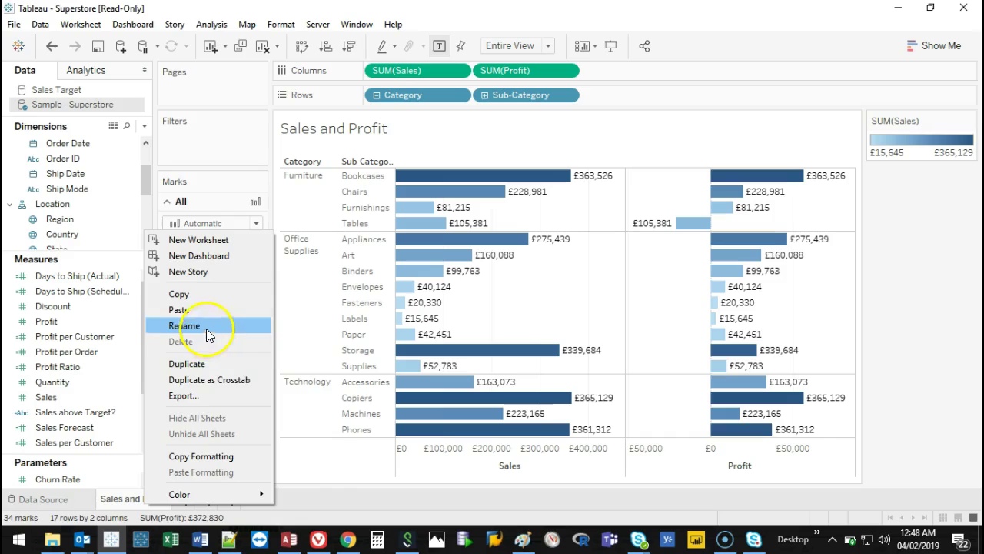
pyautogui.click(323, 506)
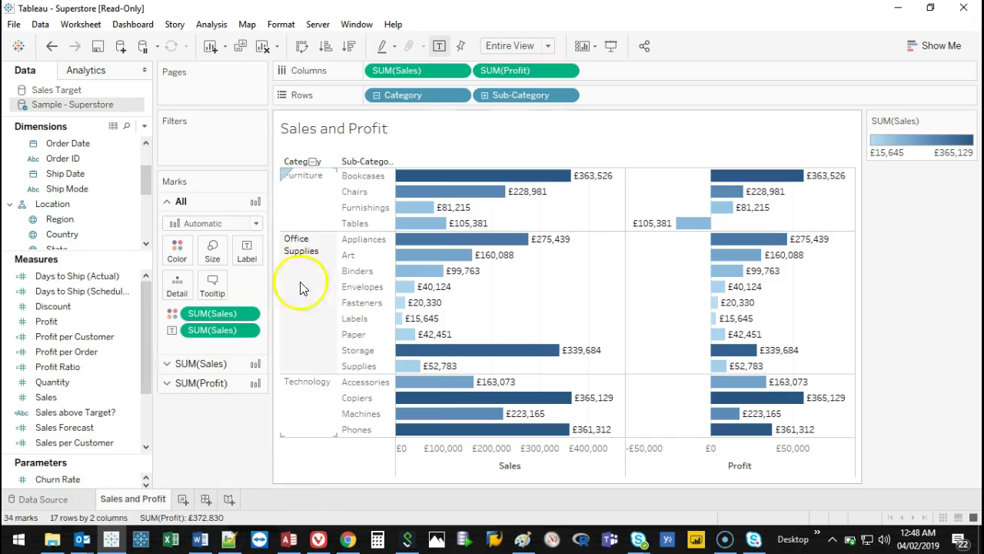
pyautogui.moveTo(115, 251); pyautogui.dragTo(93, 379)
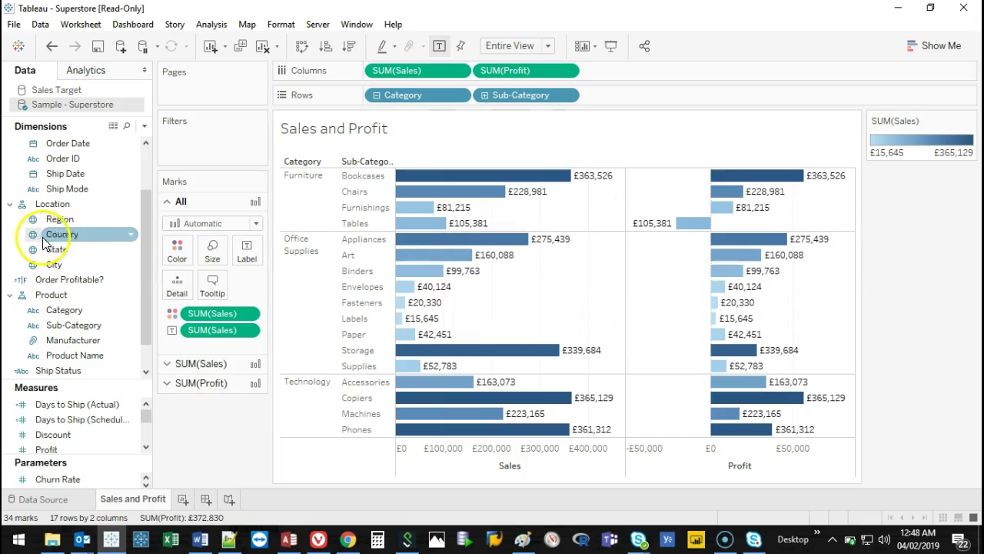
pyautogui.moveTo(62, 220); pyautogui.dragTo(55, 222)
pyautogui.moveTo(459, 189)
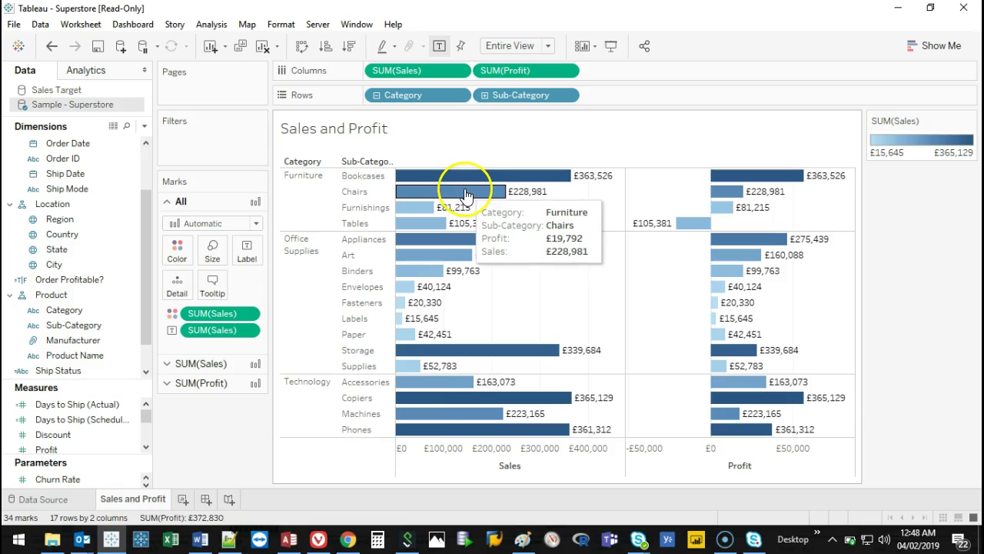
pyautogui.moveTo(64, 220); pyautogui.dragTo(199, 140)
pyautogui.moveTo(484, 71); pyautogui.dragTo(199, 74)
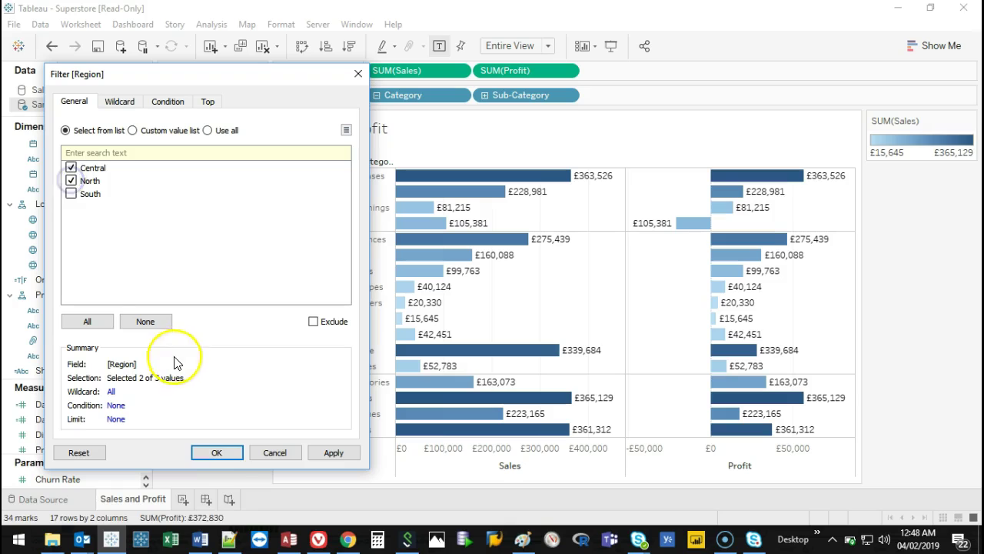
# Add a Region filter limited to Central and North.
pyautogui.click(327, 454)
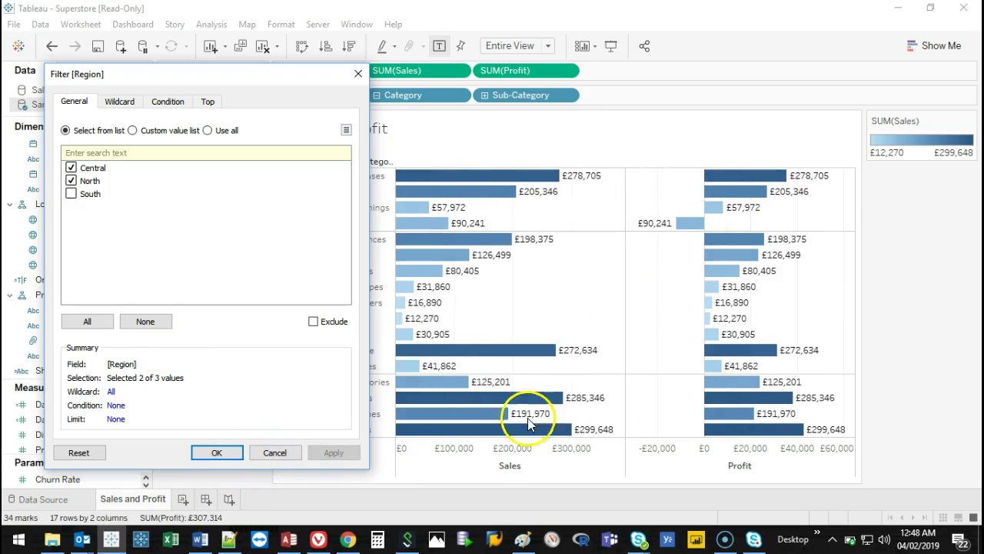
pyautogui.click(217, 453)
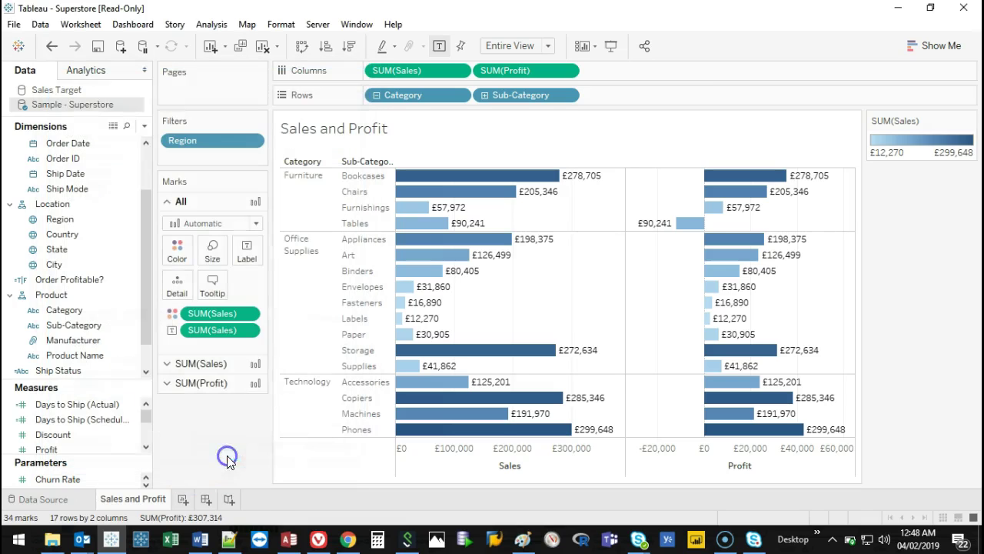
pyautogui.doubleClick(206, 141)
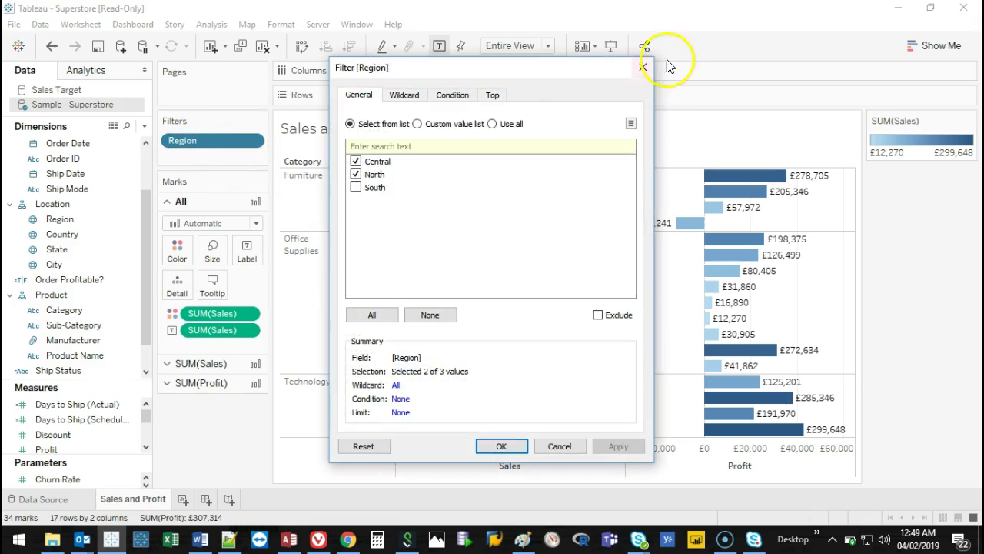
pyautogui.rightClick(245, 140)
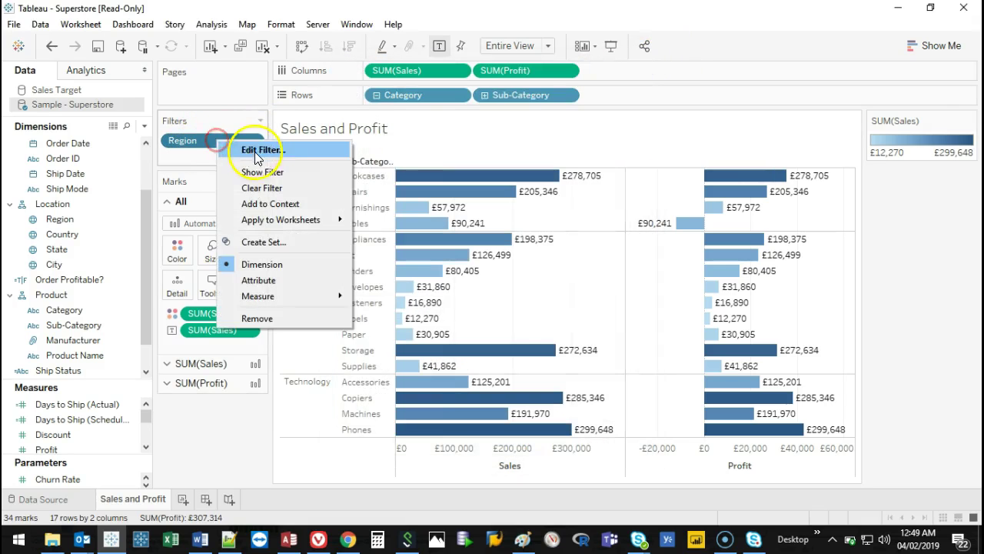
pyautogui.click(193, 149)
pyautogui.doubleClick(192, 149)
pyautogui.click(636, 71)
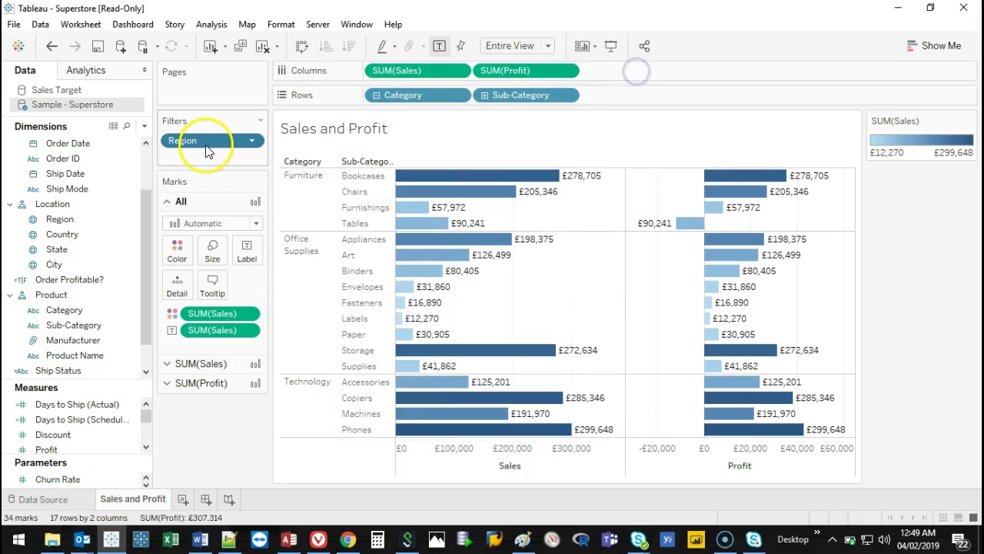
# Show the Region filter beside the chart, swap North for South, and add a blank worksheet.
pyautogui.rightClick(212, 142)
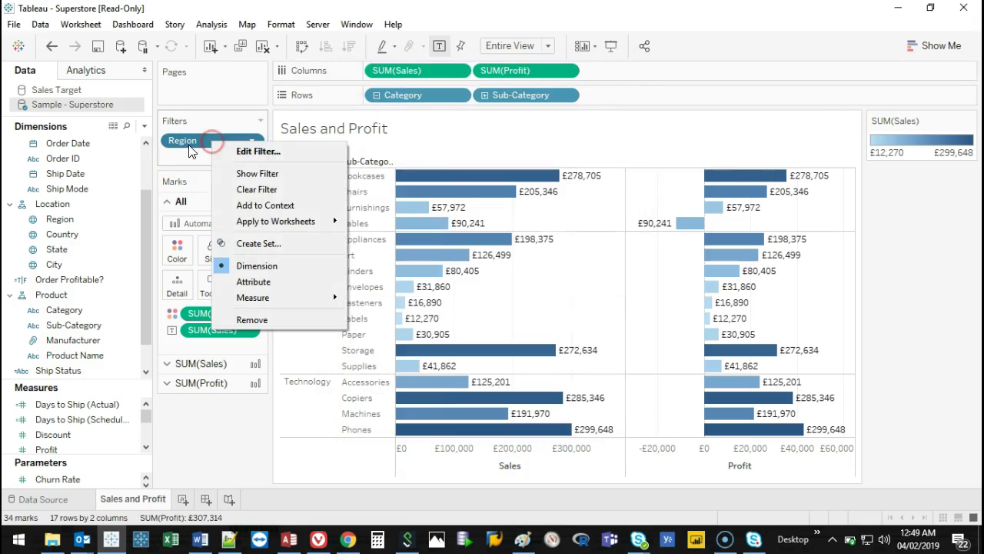
pyautogui.click(246, 174)
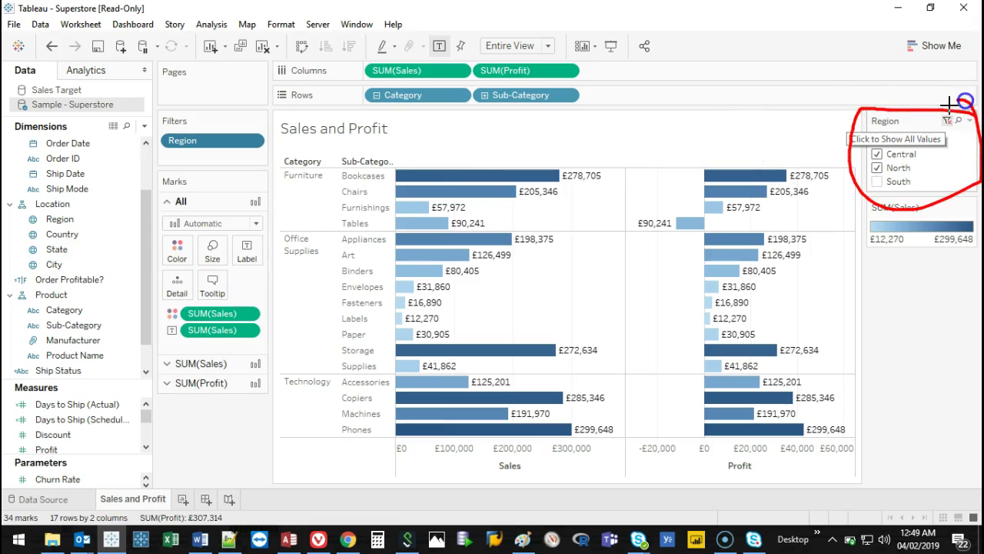
pyautogui.click(876, 169)
pyautogui.click(877, 182)
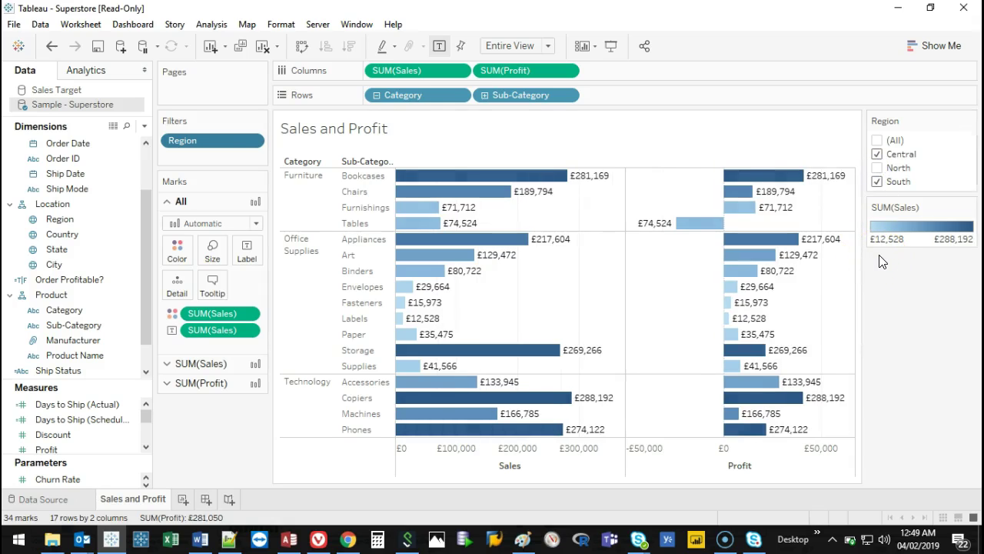
pyautogui.click(183, 501)
pyautogui.moveTo(145, 272); pyautogui.dragTo(132, 314)
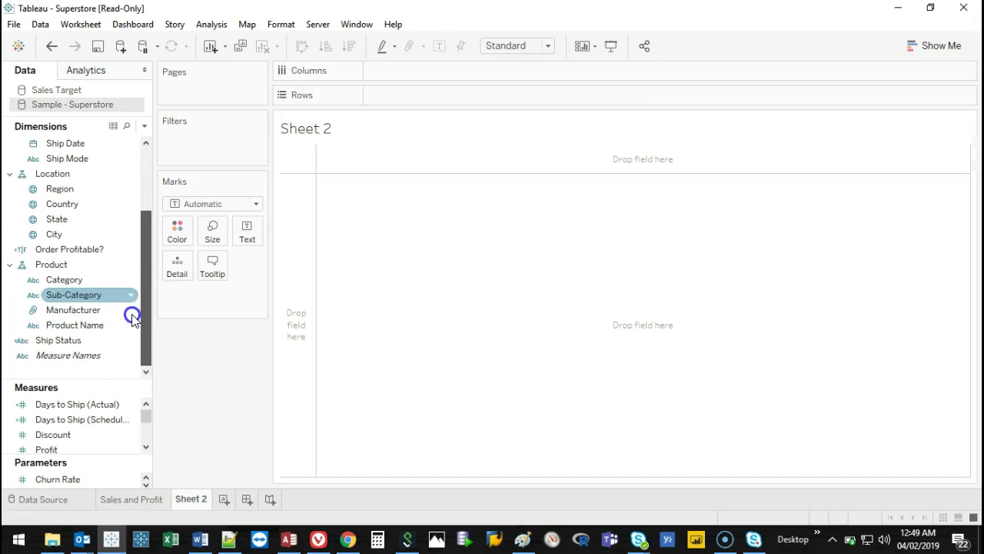
# Plot SUM(Sales) as a line along a continuous monthly Order Date timeline.
pyautogui.moveTo(145, 273); pyautogui.dragTo(144, 190)
pyautogui.moveTo(68, 204); pyautogui.dragTo(419, 77)
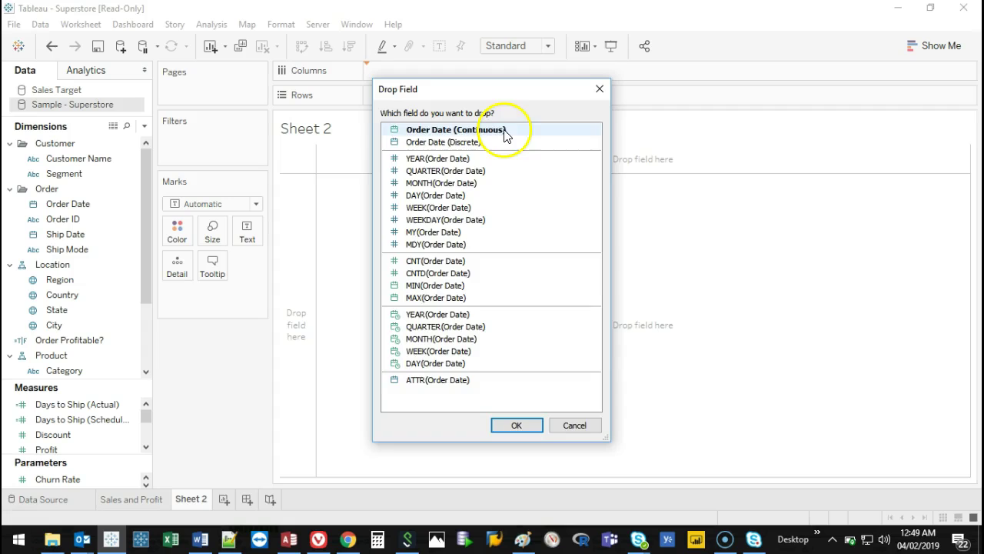
pyautogui.doubleClick(499, 131)
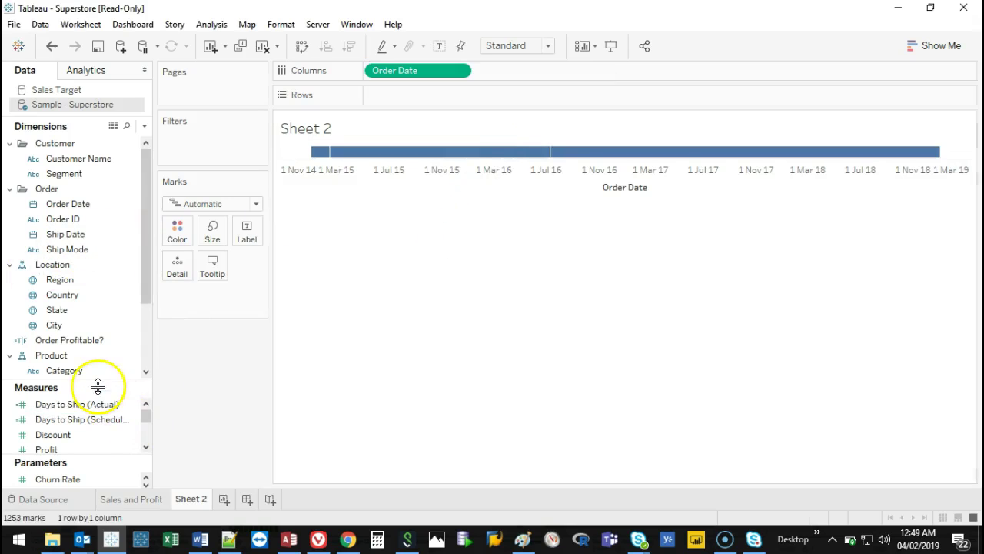
pyautogui.moveTo(97, 385); pyautogui.dragTo(107, 284)
pyautogui.moveTo(44, 423)
pyautogui.mouseDown()
pyautogui.moveTo(384, 147)
pyautogui.moveTo(402, 95)
pyautogui.mouseUp()
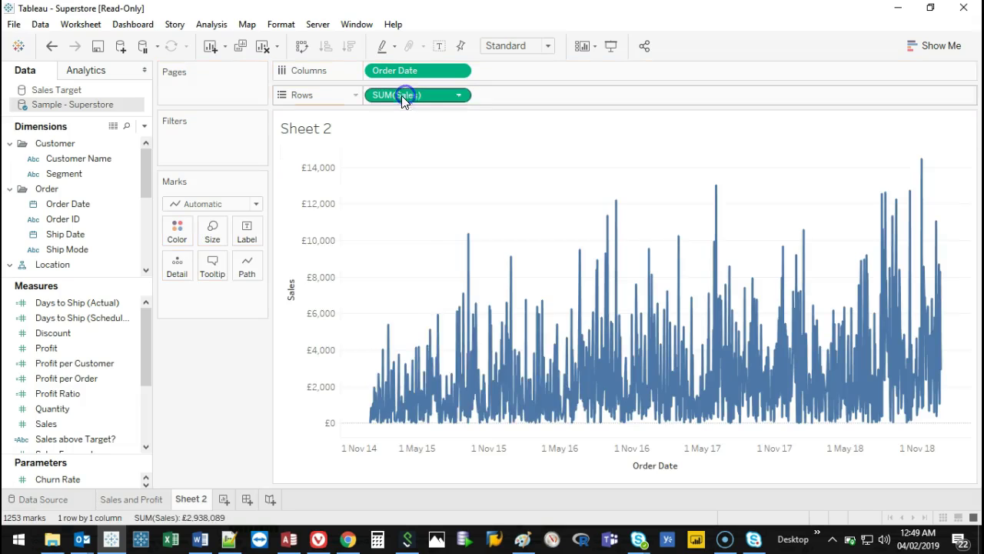
pyautogui.rightClick(402, 71)
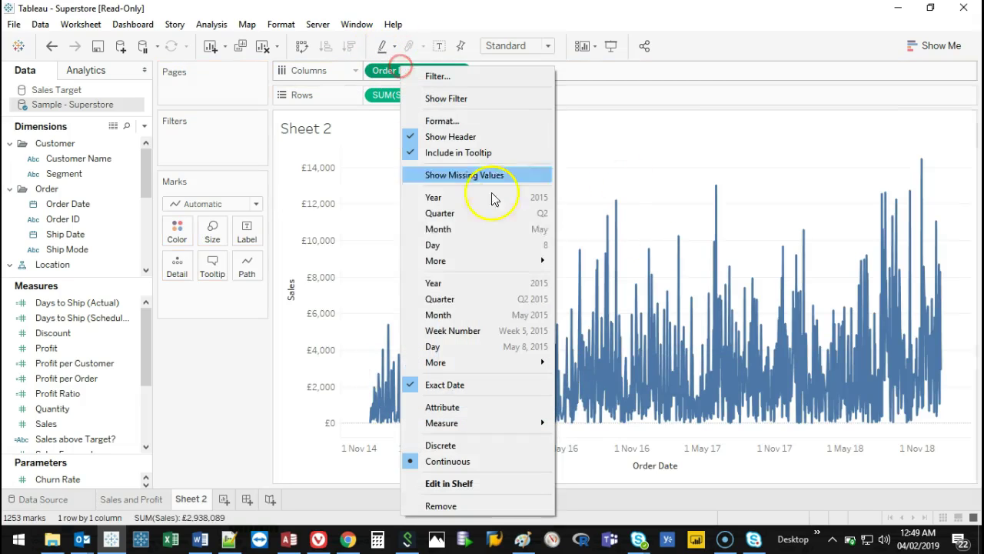
pyautogui.click(453, 311)
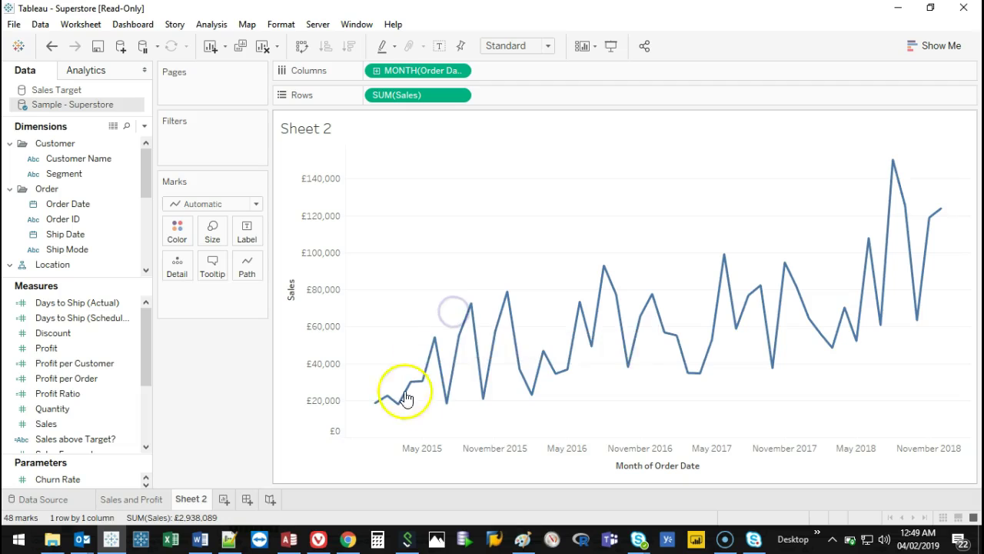
# Undo the Sales value labels and add SUM(Profit) as a second line below Sales.
pyautogui.moveTo(46, 423); pyautogui.dragTo(239, 244)
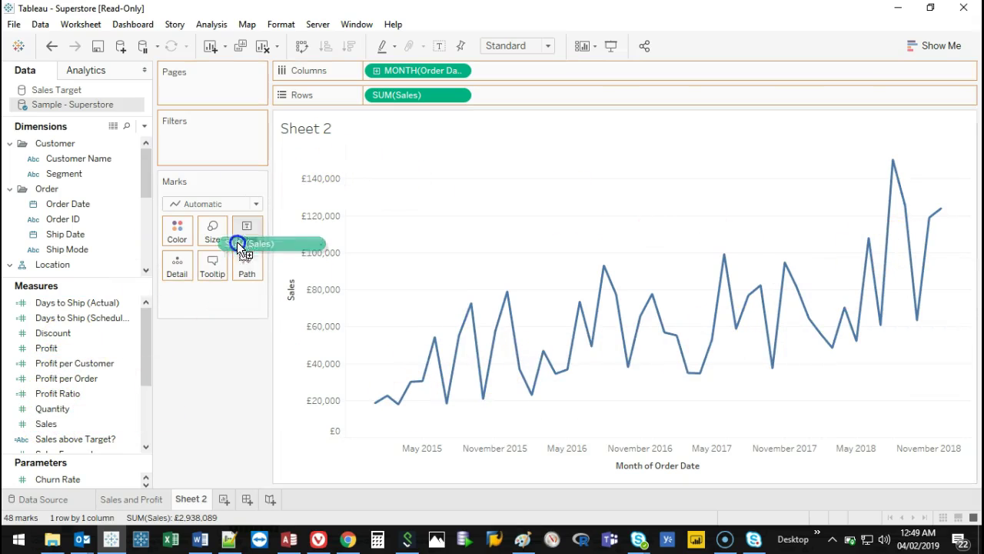
pyautogui.moveTo(172, 239); pyautogui.dragTo(241, 231)
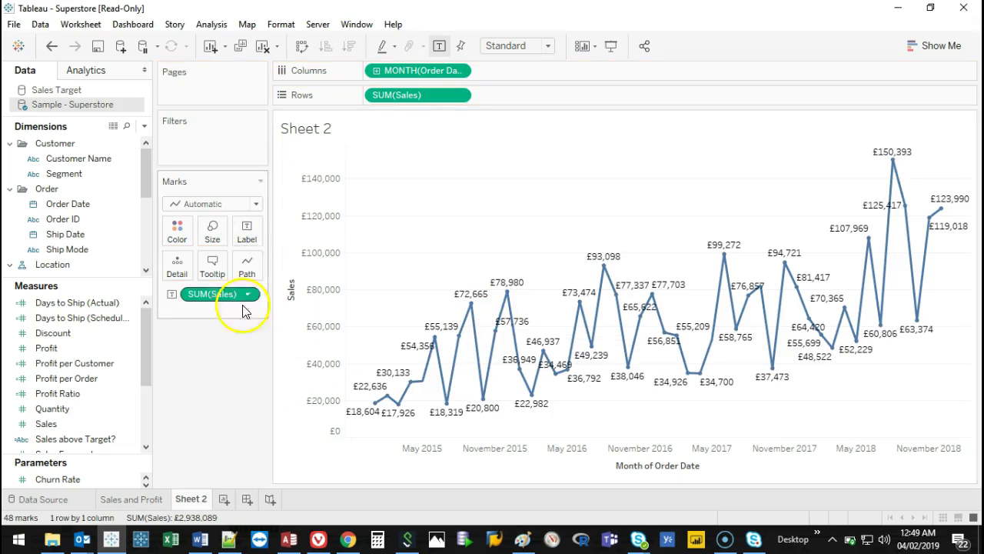
pyautogui.click(52, 46)
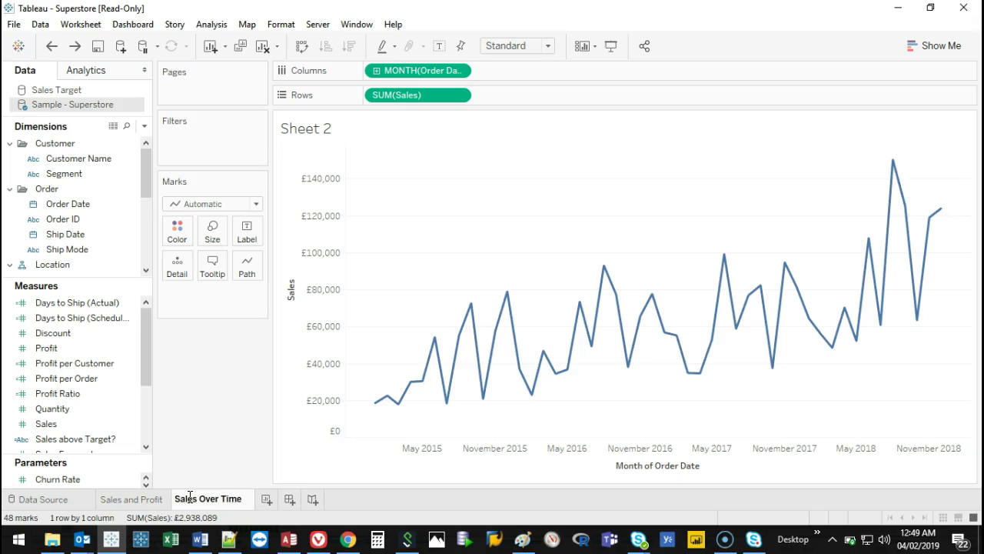
pyautogui.moveTo(46, 348); pyautogui.dragTo(536, 95)
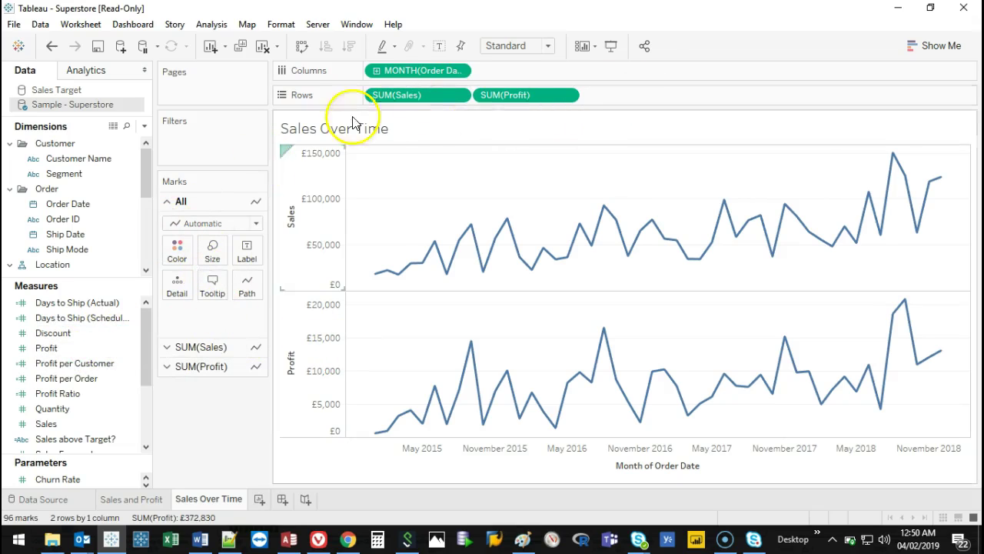
# Set the SUM(Sales) line's colour to green via its Marks card.
pyautogui.click(213, 346)
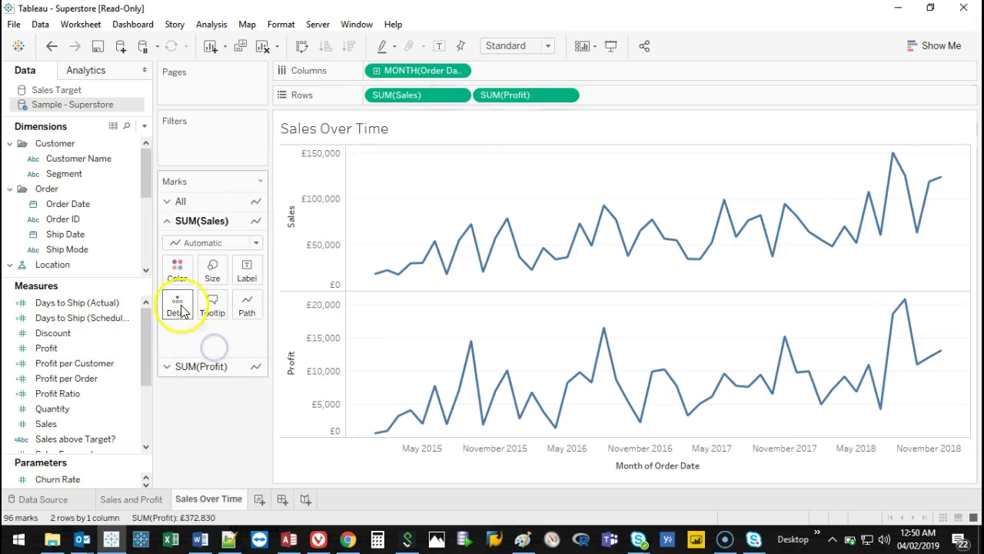
pyautogui.click(177, 269)
pyautogui.click(239, 352)
pyautogui.click(240, 315)
pyautogui.click(412, 345)
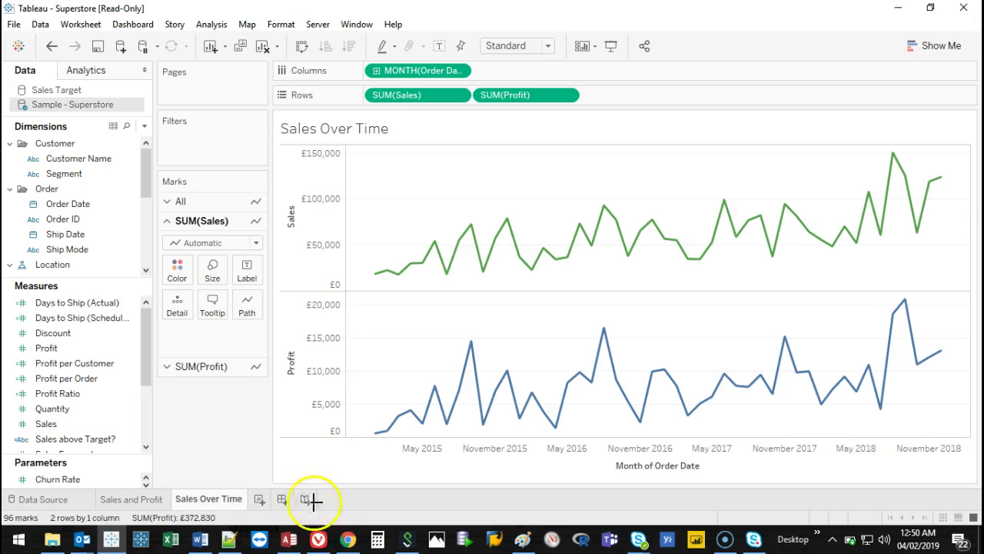
# Create a new blank dashboard, Dashboard 1.
pyautogui.click(282, 499)
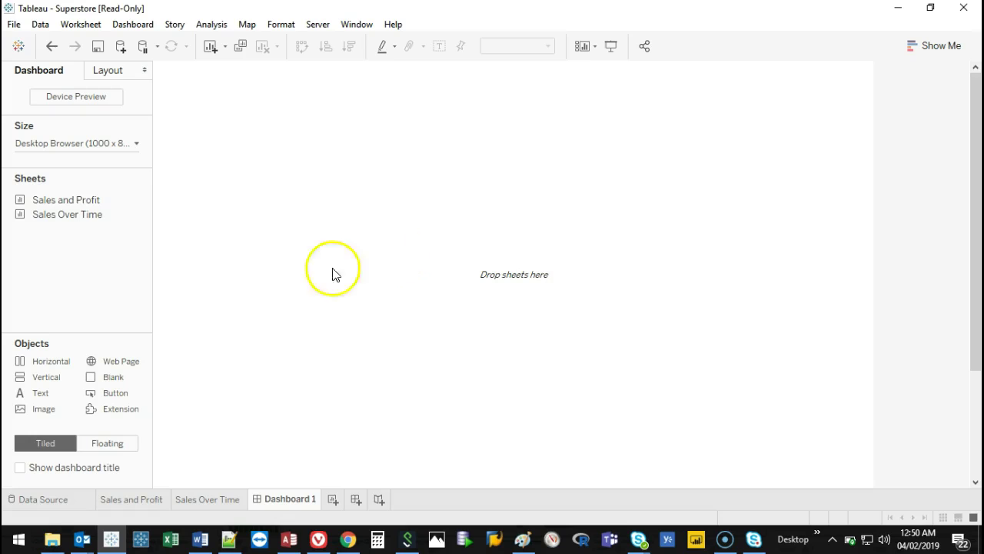
pyautogui.moveTo(92, 207)
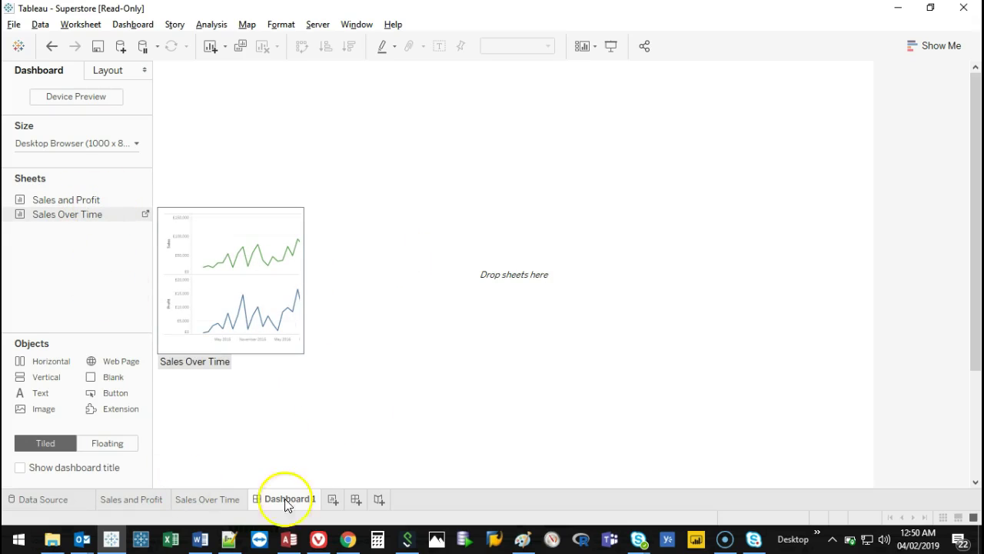
pyautogui.moveTo(234, 479); pyautogui.dragTo(91, 487)
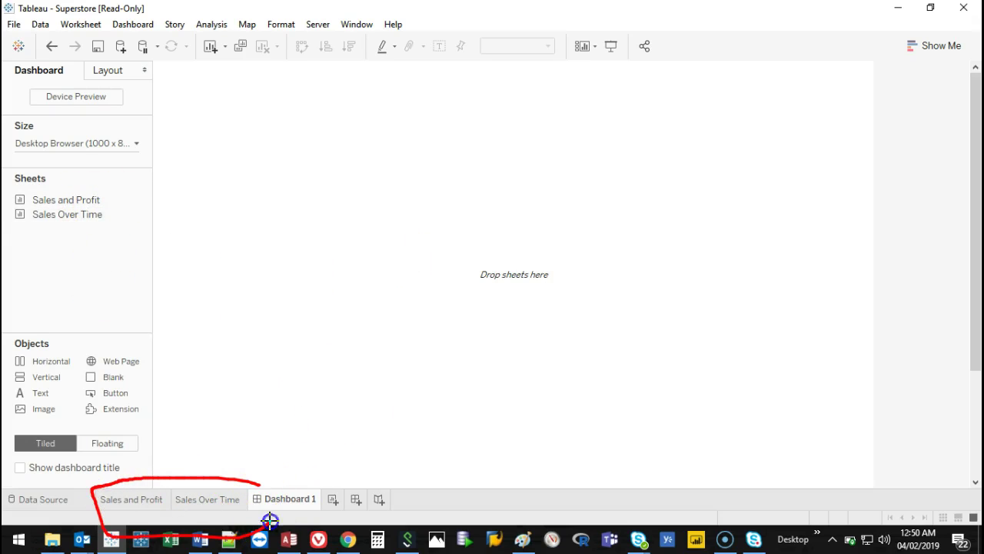
pyautogui.moveTo(131, 201)
pyautogui.mouseDown()
pyautogui.moveTo(9, 206)
pyautogui.moveTo(98, 177)
pyautogui.mouseUp()
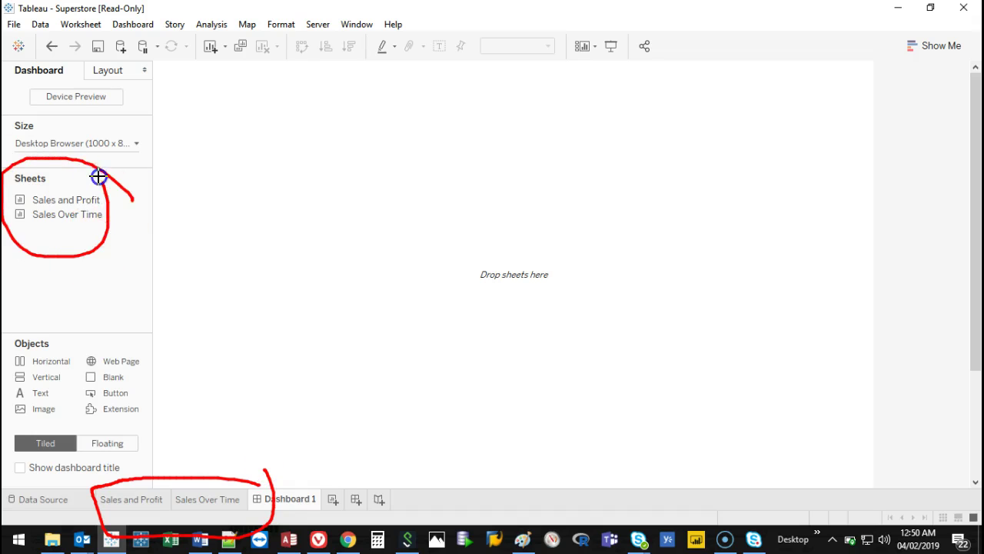
pyautogui.press('Escape')
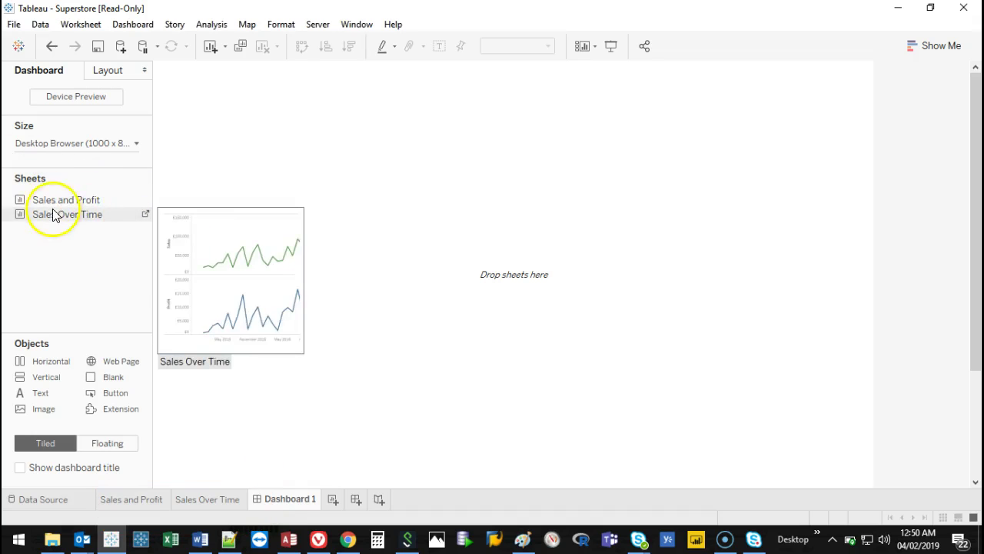
# Place the Sales and Profit sheet on the dashboard with Sales Over Time to its right.
pyautogui.moveTo(53, 208)
pyautogui.moveTo(75, 199); pyautogui.dragTo(244, 195)
pyautogui.moveTo(55, 215)
pyautogui.moveTo(54, 217); pyautogui.dragTo(627, 249)
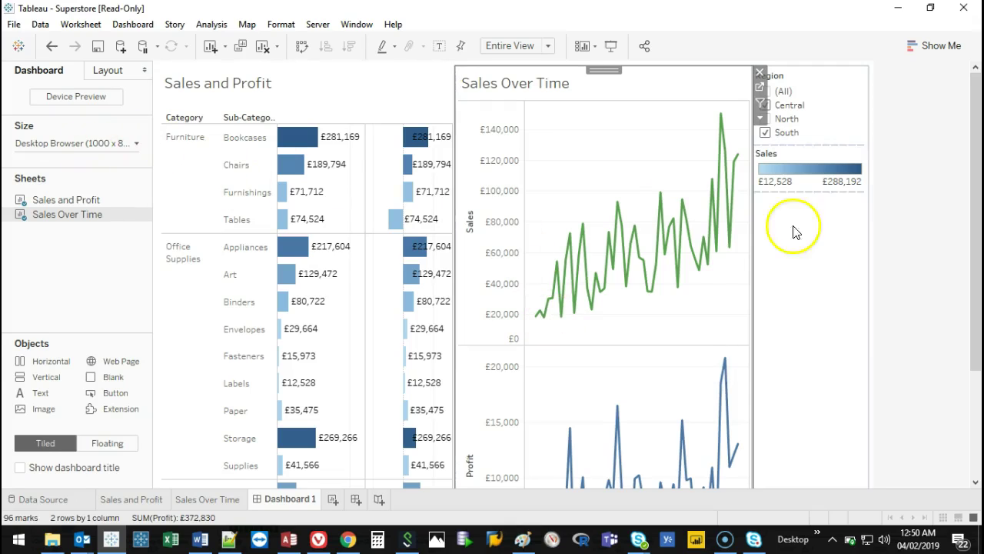
# Fix Dashboard 1 at a custom size of 1100 px wide by 600 px high.
pyautogui.click(129, 146)
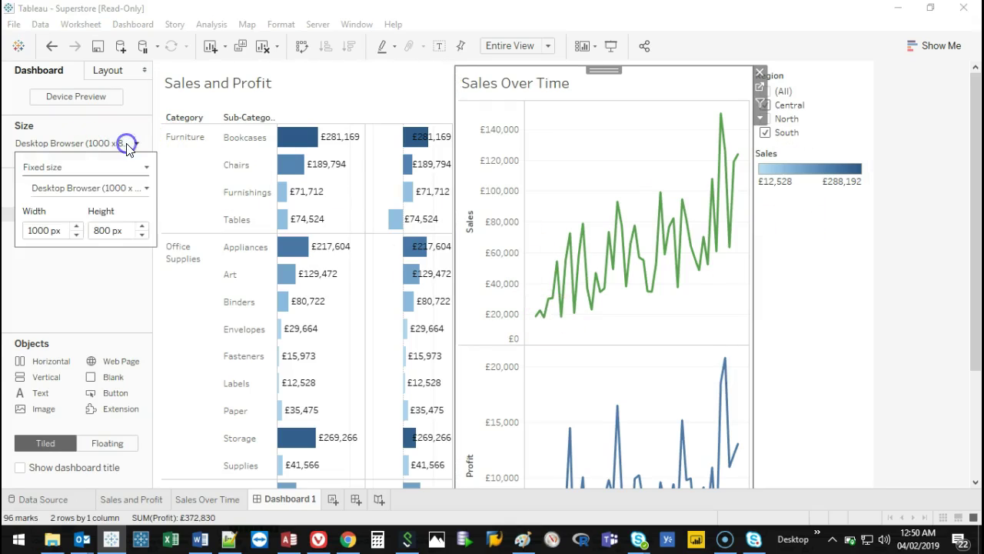
pyautogui.click(141, 234)
pyautogui.click(141, 234)
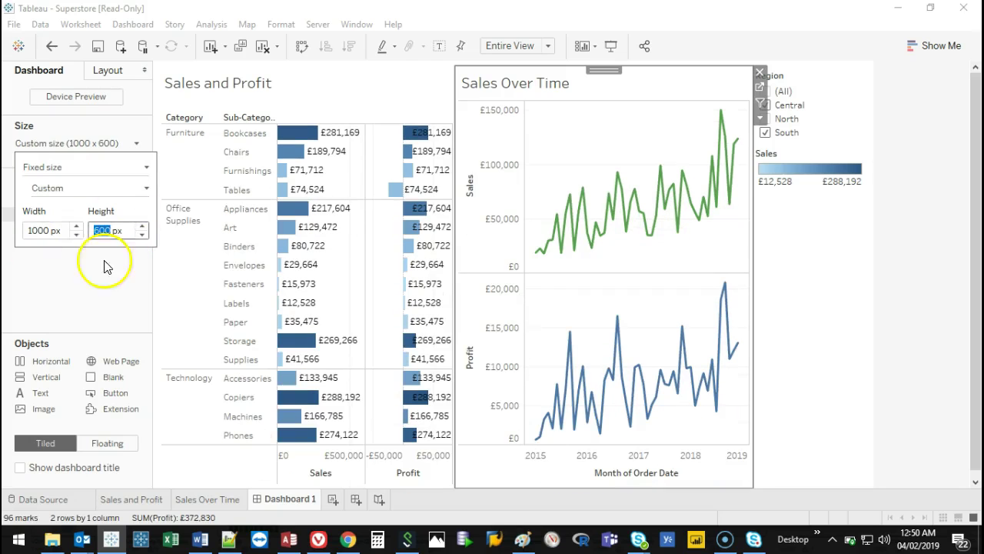
pyautogui.click(77, 227)
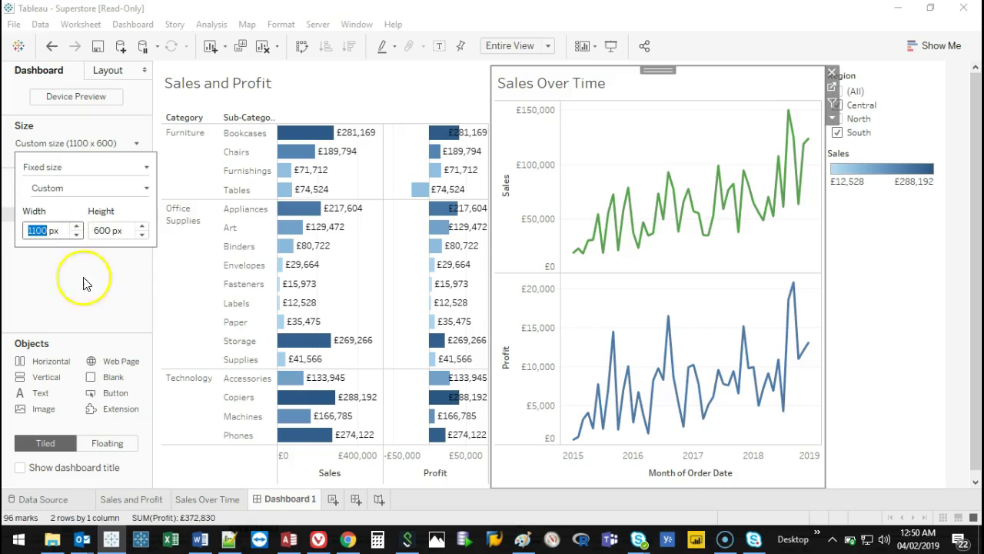
pyautogui.click(77, 285)
pyautogui.click(936, 301)
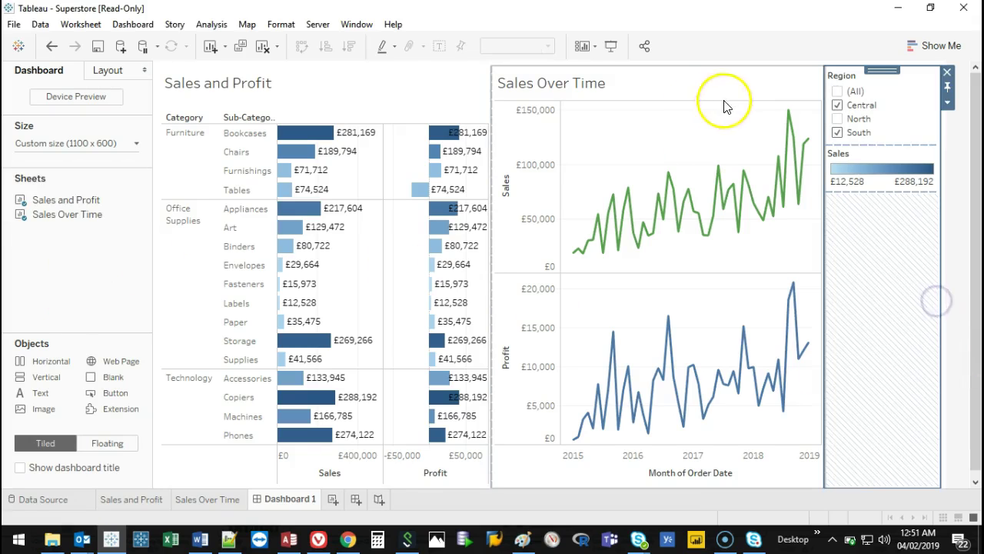
pyautogui.click(715, 74)
# Place the Sales Over Time charts left of Sales and Profit and narrow them.
pyautogui.moveTo(659, 70); pyautogui.dragTo(415, 299)
pyautogui.moveTo(492, 273)
pyautogui.mouseDown()
pyautogui.moveTo(378, 215)
pyautogui.moveTo(308, 193)
pyautogui.mouseUp()
pyautogui.click(918, 292)
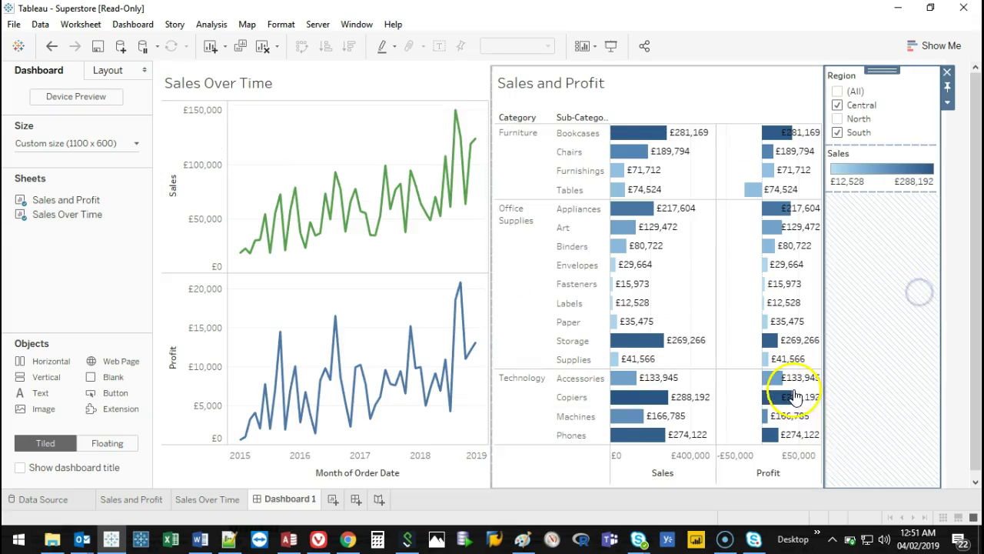
pyautogui.moveTo(491, 204); pyautogui.dragTo(458, 206)
# Rearrange the Region filter and legend containers around the Sales and Profit sheet.
pyautogui.click(925, 281)
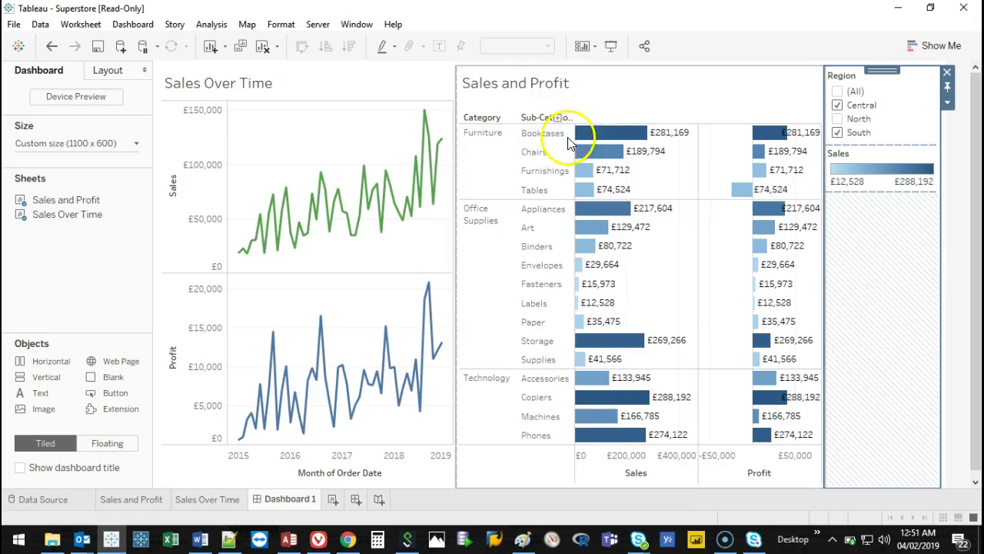
pyautogui.click(923, 97)
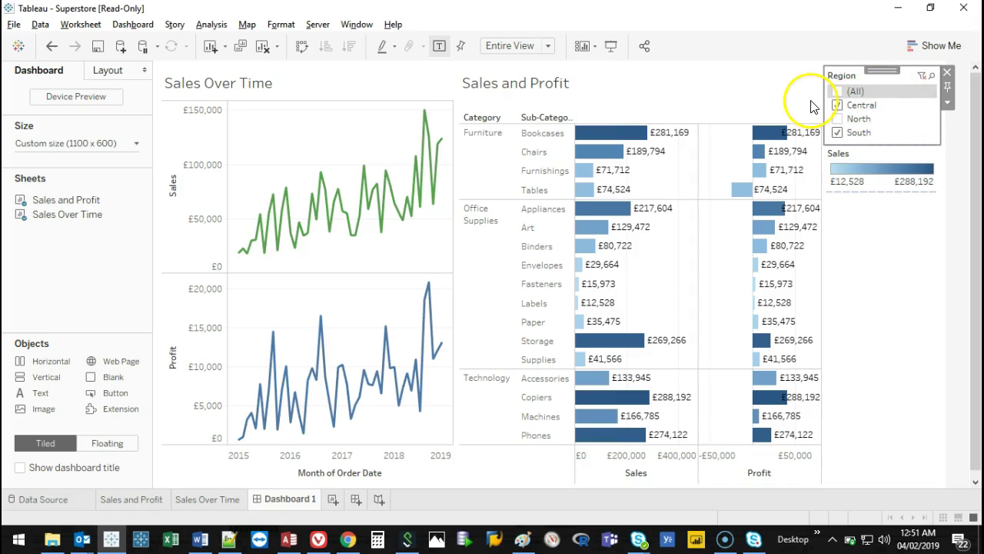
pyautogui.click(753, 92)
pyautogui.hotkey('ctrl', '2')
pyautogui.moveTo(744, 91)
pyautogui.mouseDown()
pyautogui.moveTo(638, 384)
pyautogui.moveTo(699, 57)
pyautogui.mouseUp()
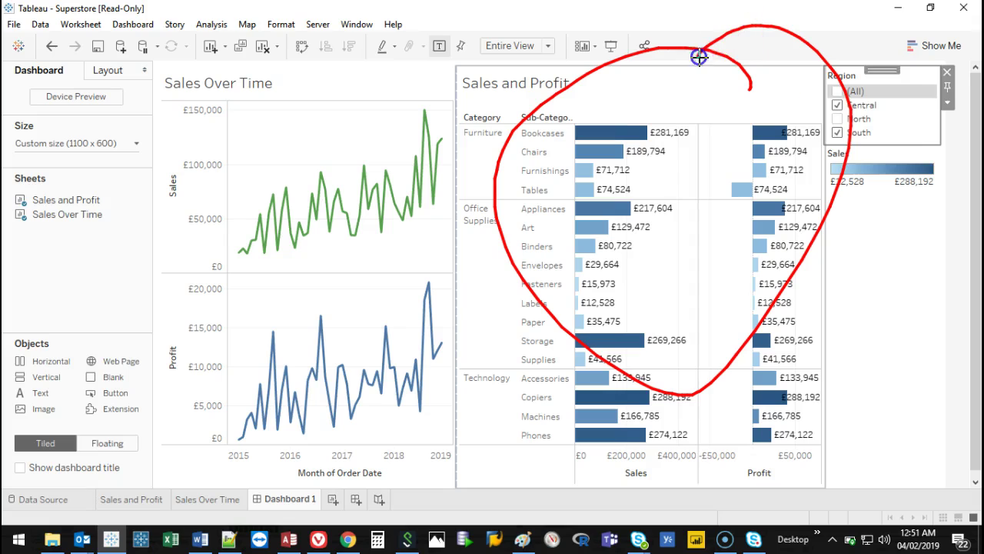
pyautogui.press('e')
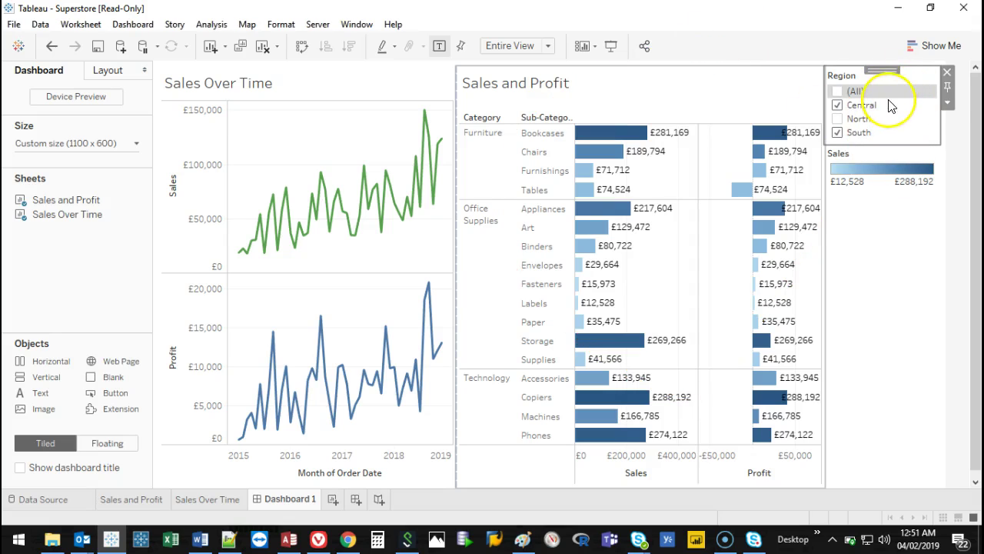
pyautogui.click(900, 79)
pyautogui.moveTo(828, 78)
pyautogui.mouseDown()
pyautogui.moveTo(866, 52)
pyautogui.moveTo(837, 75)
pyautogui.moveTo(457, 90)
pyautogui.moveTo(369, 154)
pyautogui.mouseUp()
pyautogui.moveTo(834, 132); pyautogui.dragTo(676, 193)
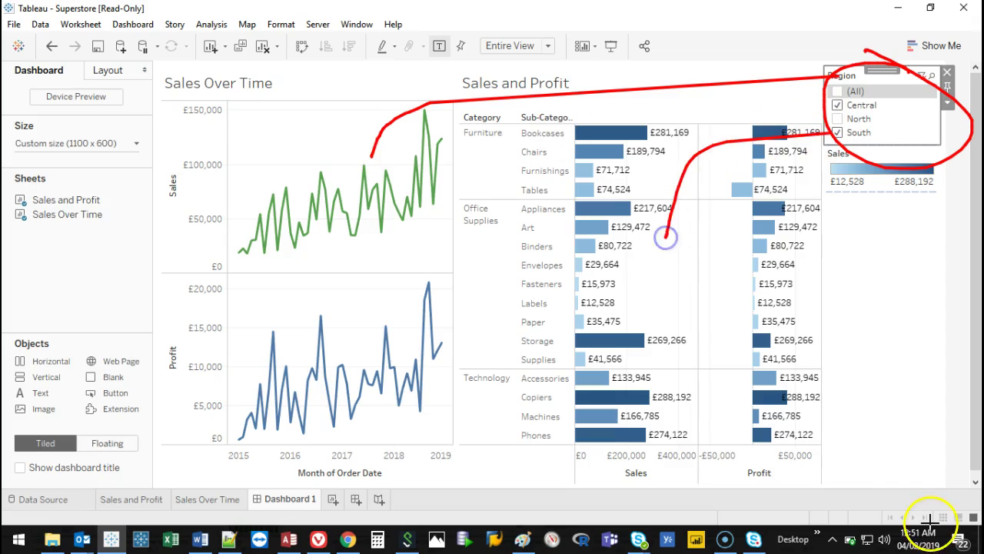
# Apply the Region filter to the Sales Over Time worksheet as well as Sales and Profit.
pyautogui.press('e')
pyautogui.click(949, 106)
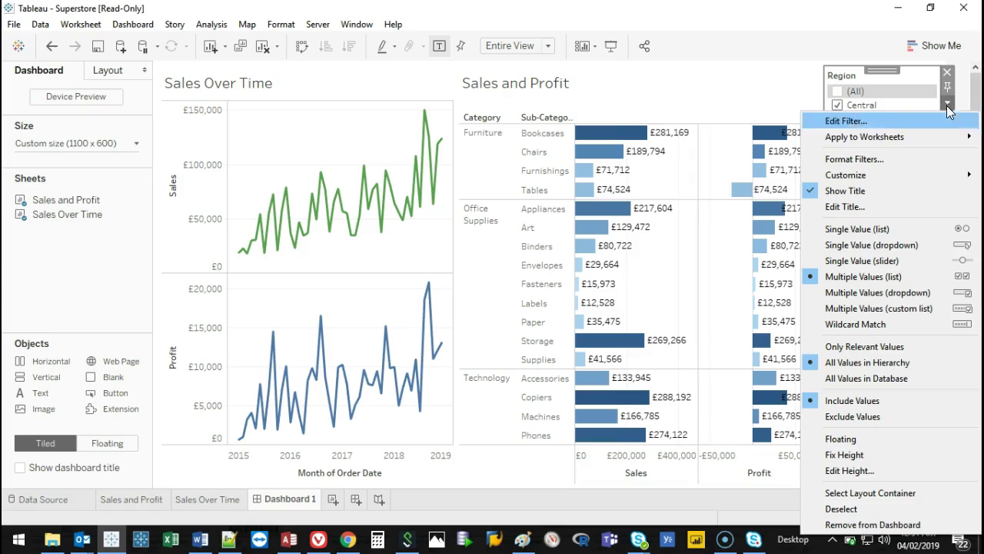
pyautogui.click(927, 133)
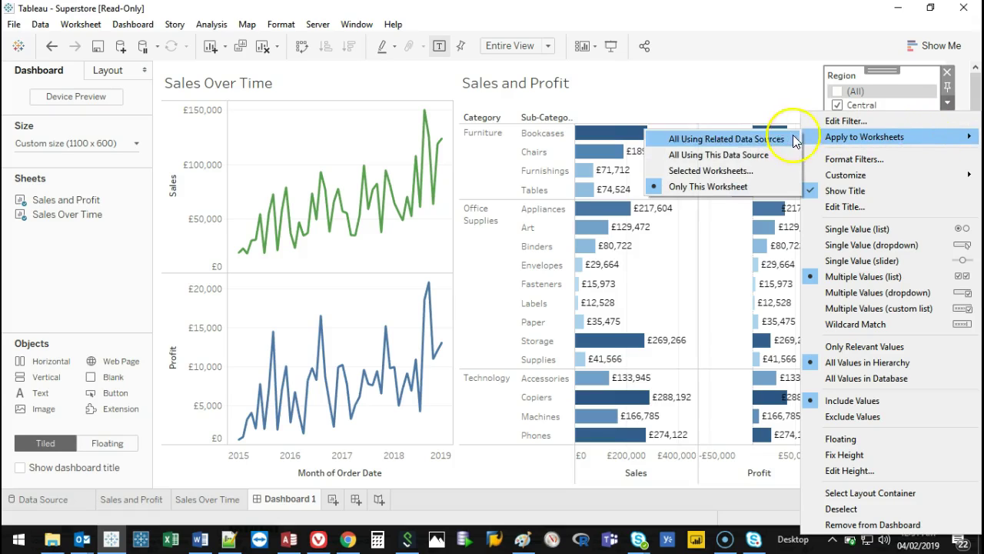
pyautogui.click(740, 177)
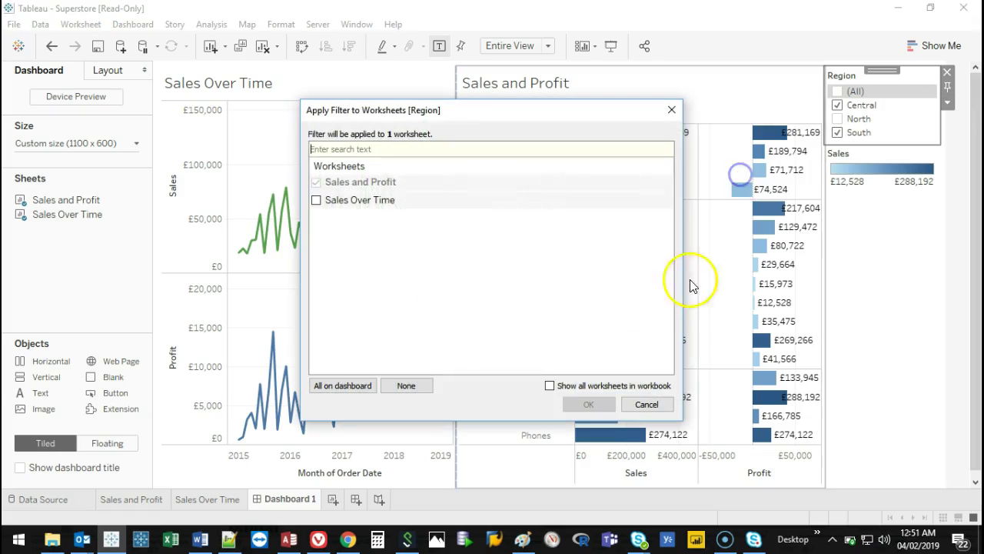
pyautogui.click(316, 200)
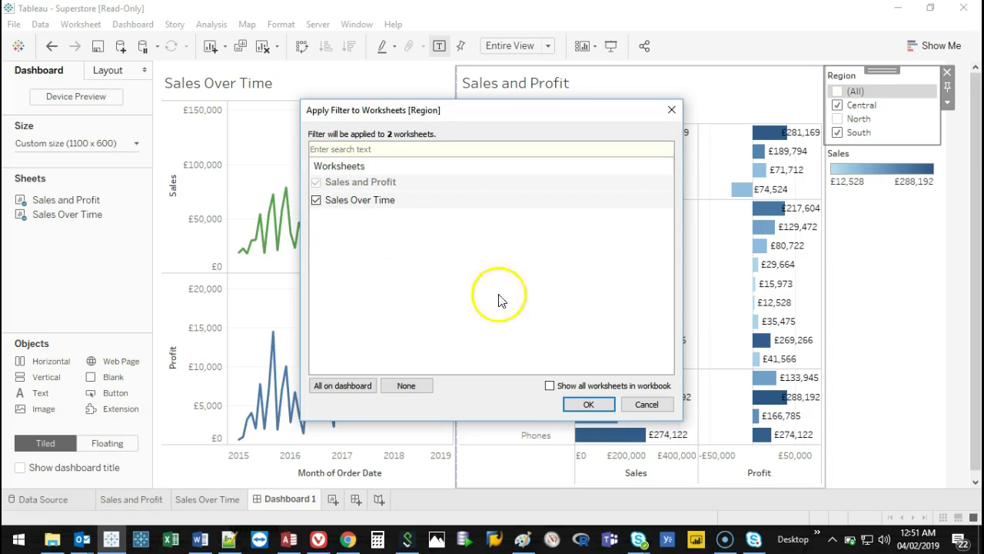
pyautogui.click(589, 405)
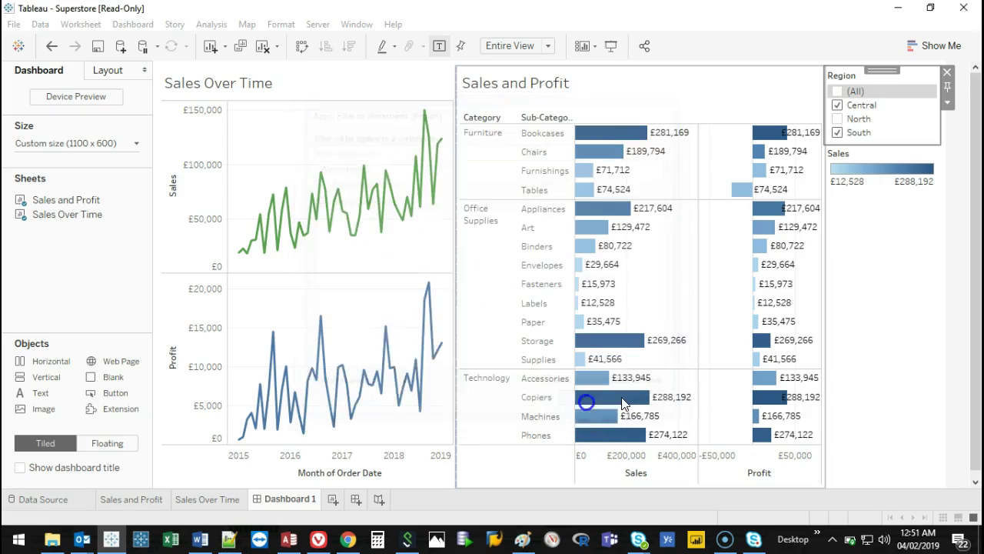
# Narrow the Region filter so only Central is checked.
pyautogui.click(837, 118)
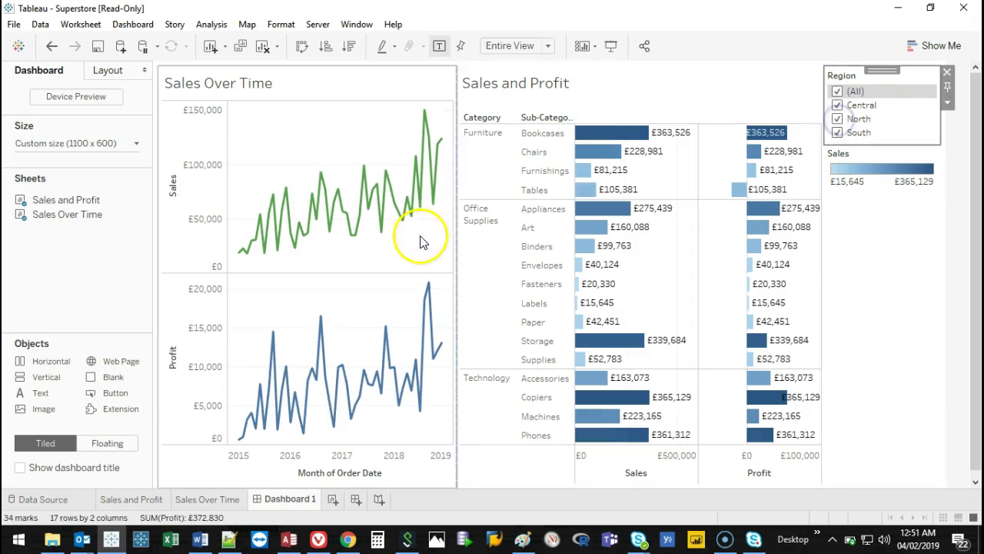
pyautogui.click(837, 132)
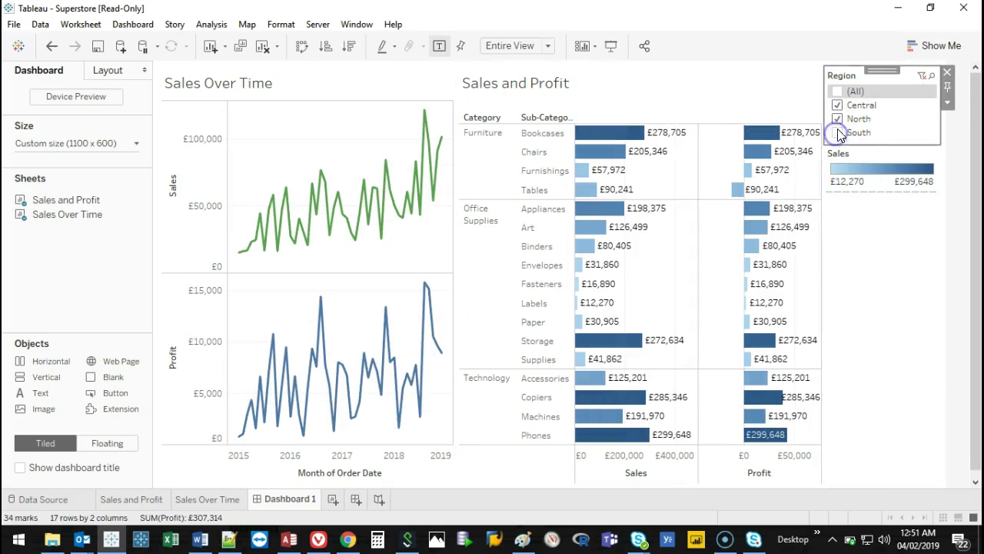
pyautogui.click(837, 119)
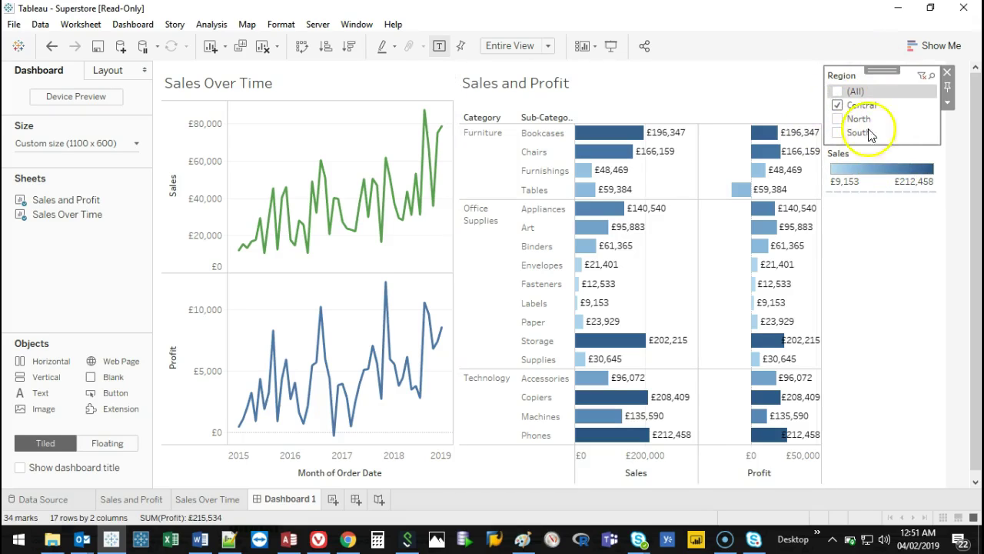
pyautogui.rightClick(837, 104)
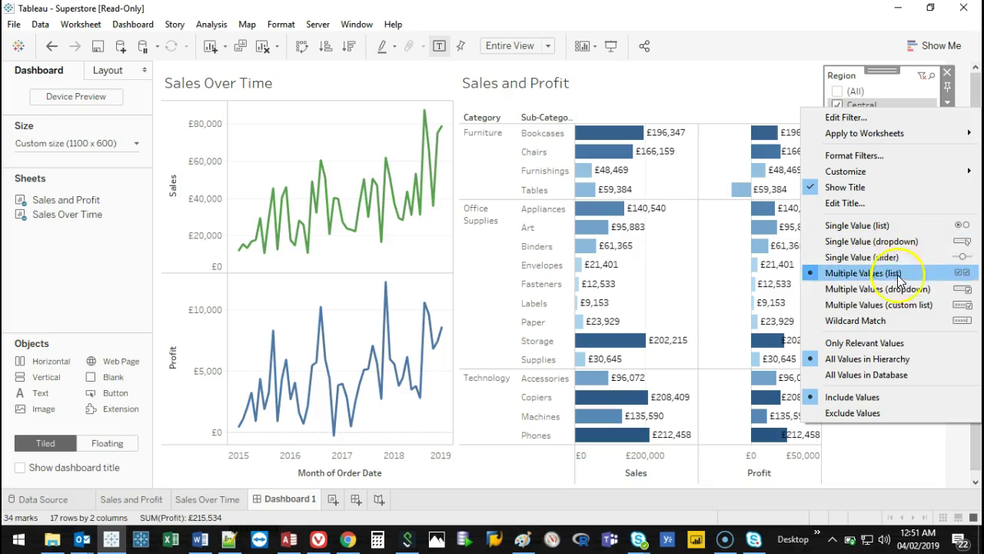
# Try Region as a single-value list, switching between North, Central and (All).
pyautogui.click(887, 229)
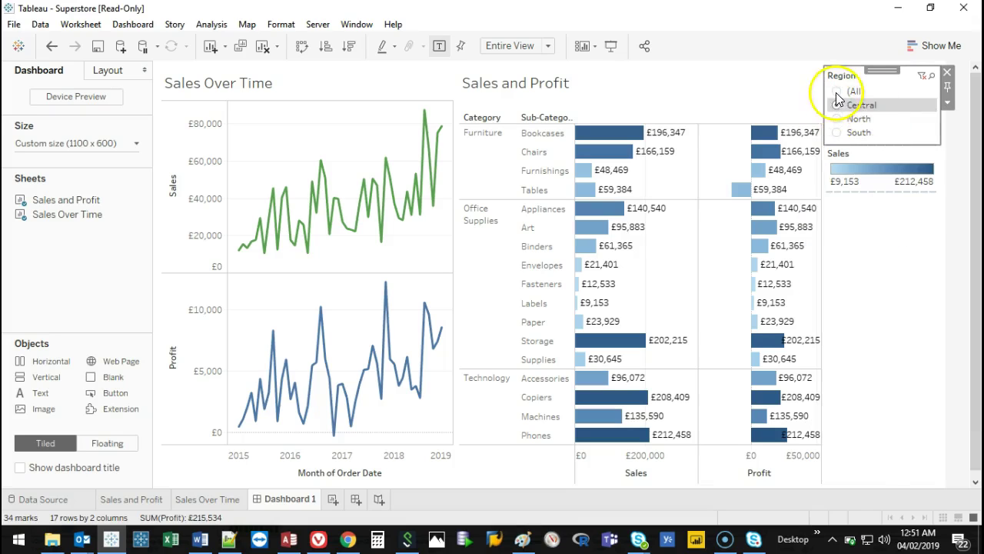
pyautogui.click(836, 120)
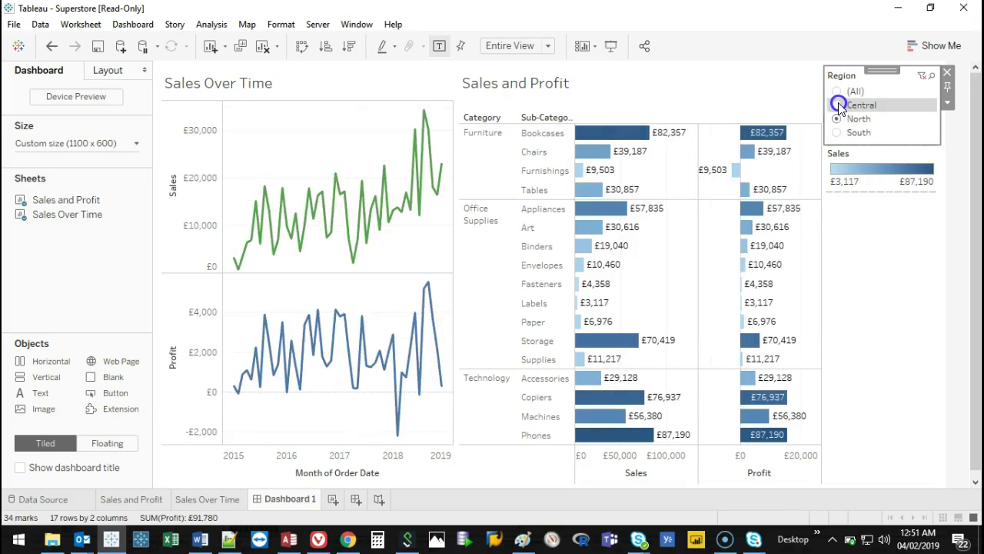
pyautogui.click(837, 104)
pyautogui.click(836, 92)
pyautogui.click(837, 106)
pyautogui.click(837, 119)
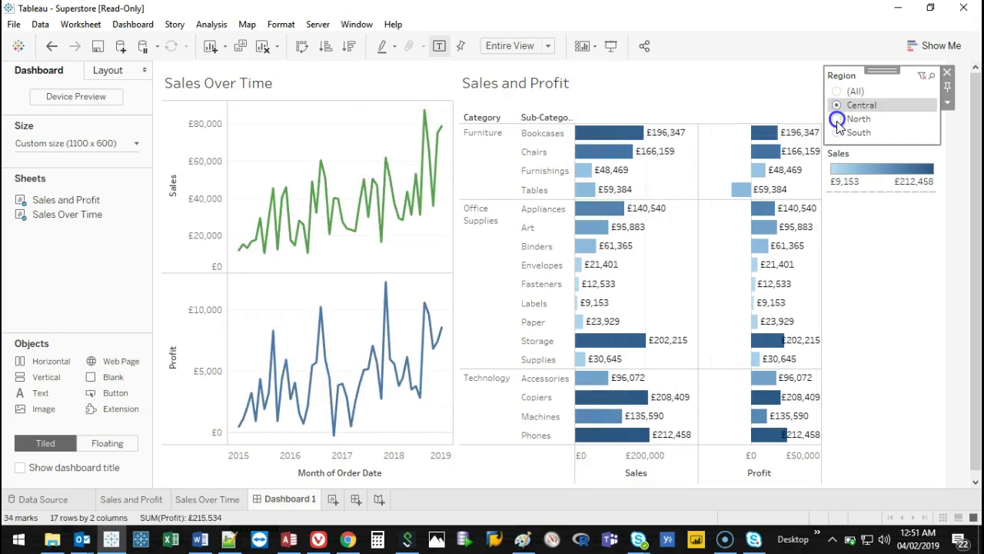
pyautogui.click(837, 133)
# Switch Region to a single-value dropdown and pick North, then Central.
pyautogui.click(947, 101)
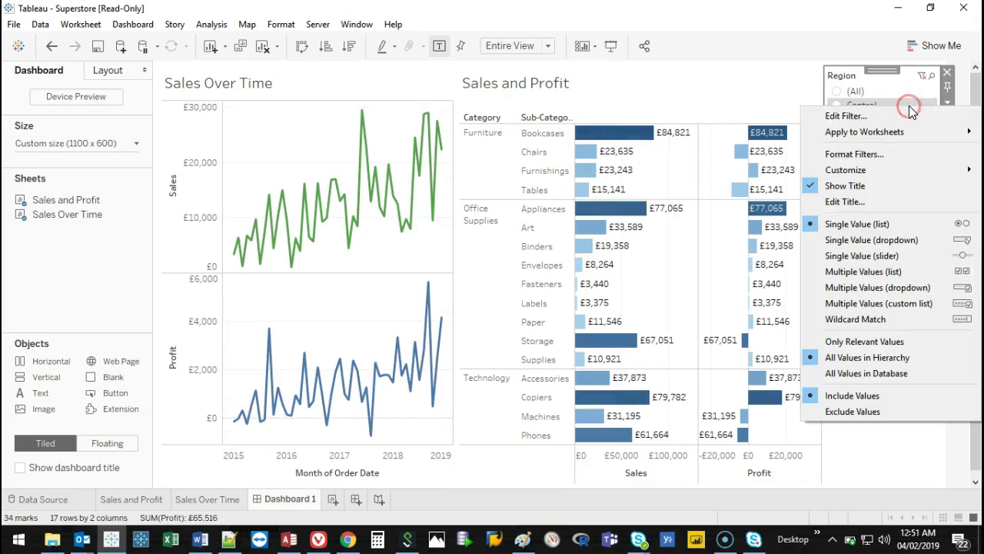
pyautogui.click(906, 240)
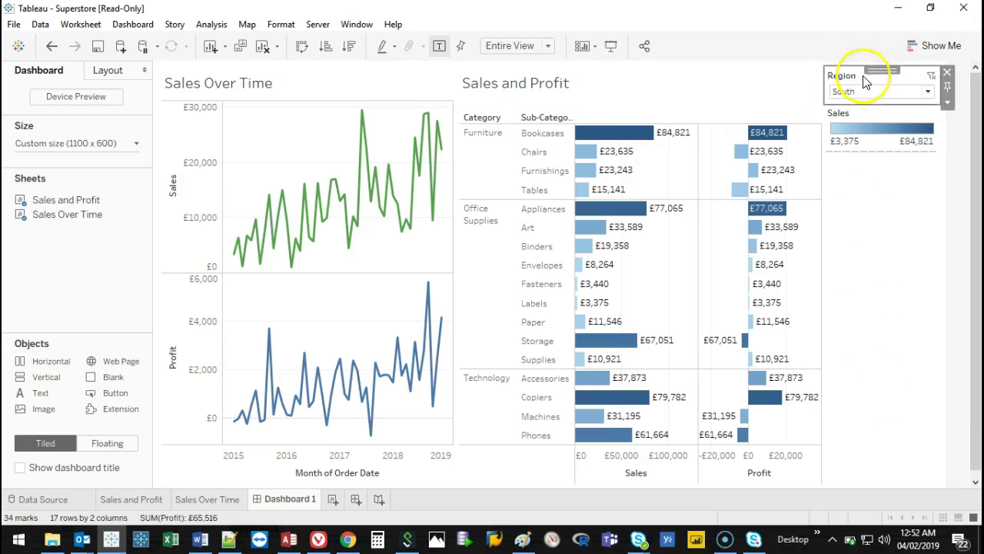
pyautogui.click(931, 93)
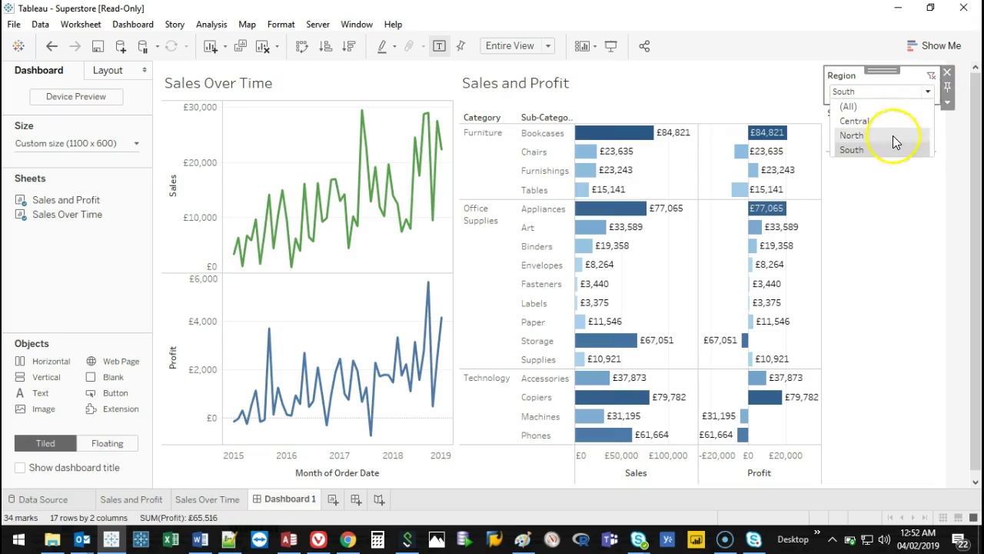
pyautogui.click(888, 135)
pyautogui.click(930, 90)
pyautogui.click(884, 121)
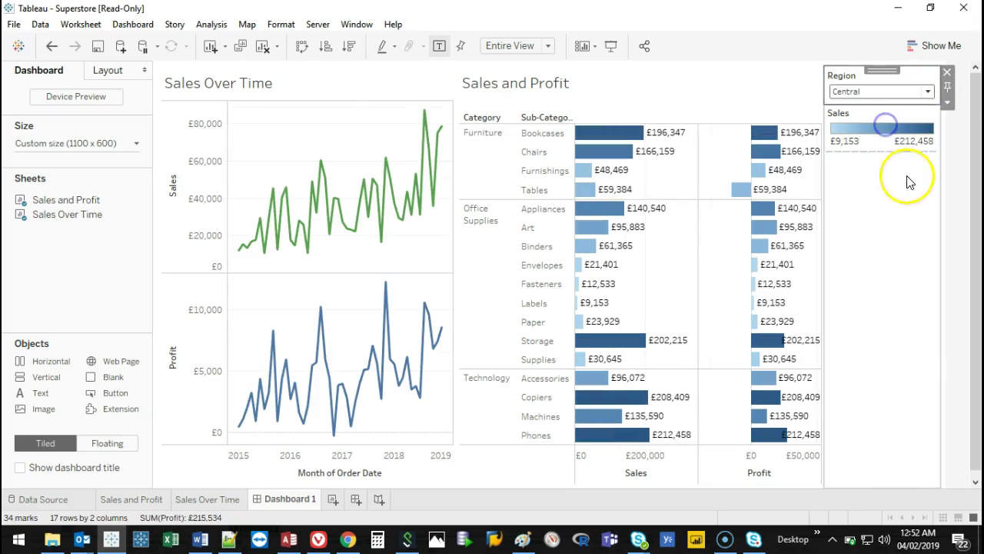
# Show Region as a single-value slider, stepping to (All) and back to Central.
pyautogui.rightClick(897, 81)
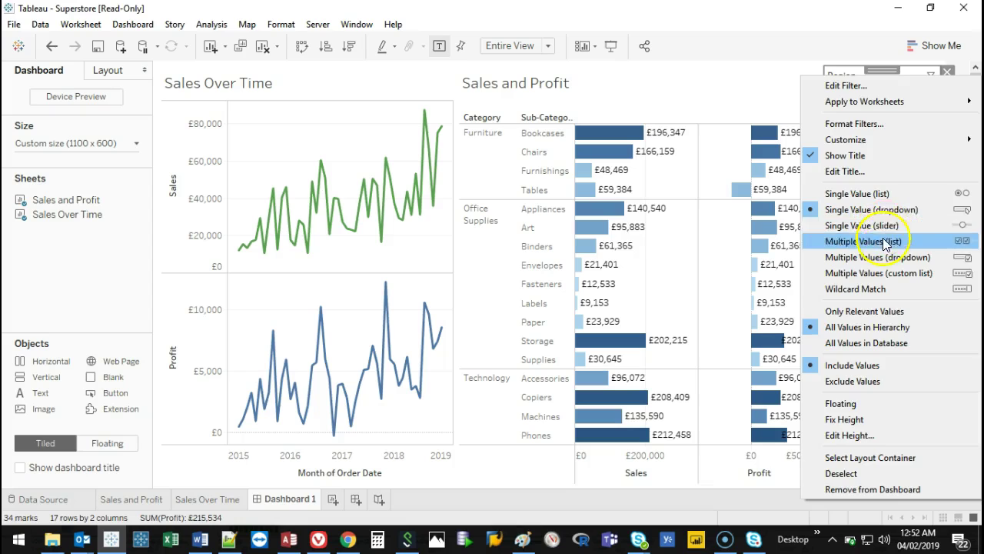
pyautogui.click(884, 224)
pyautogui.click(912, 109)
pyautogui.click(928, 109)
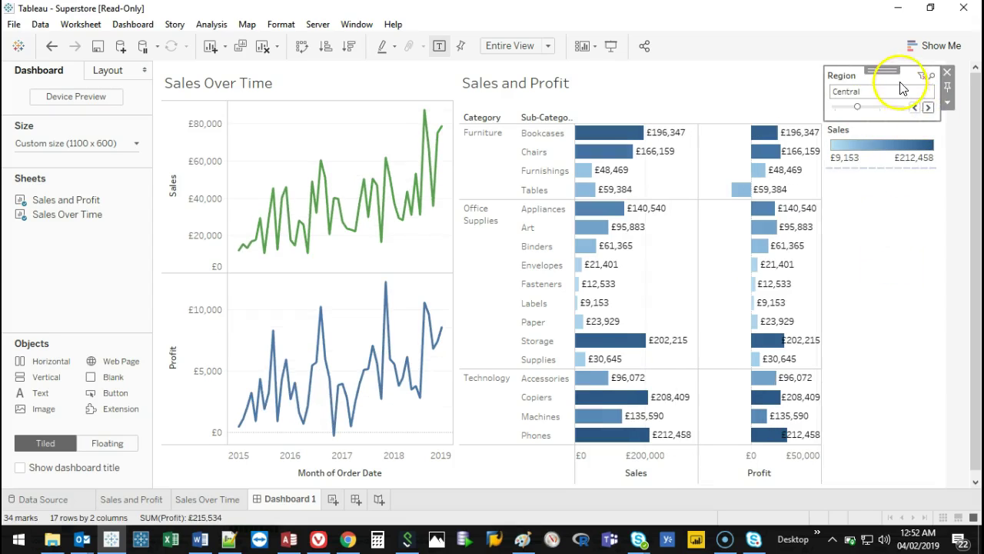
# Change Region to a multiple-values checkbox list with North and South also ticked.
pyautogui.rightClick(908, 83)
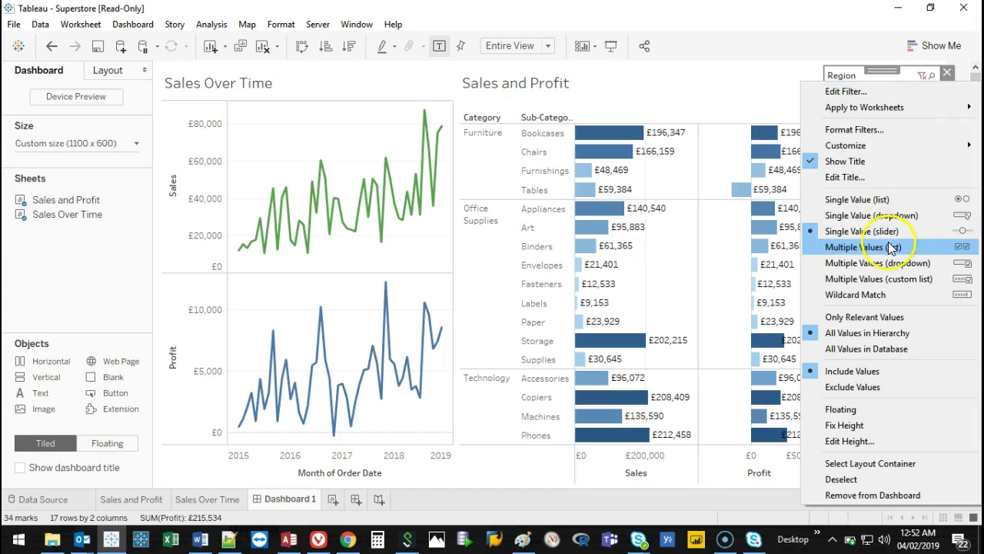
pyautogui.click(889, 244)
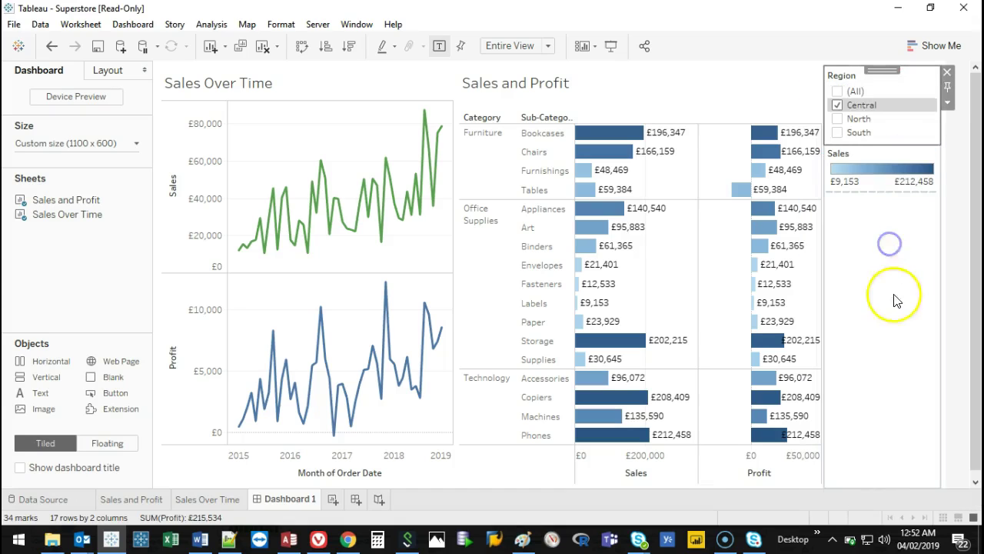
pyautogui.click(835, 116)
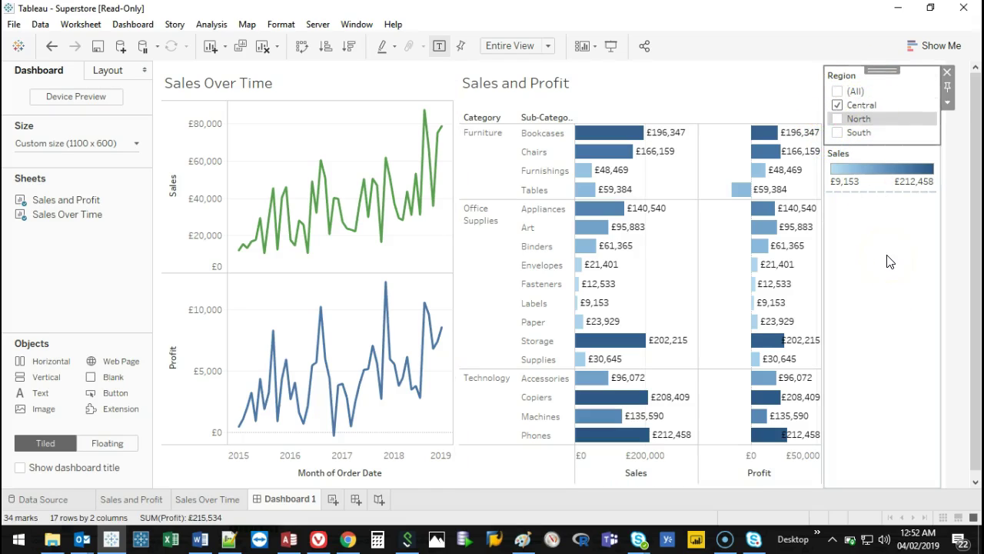
pyautogui.click(838, 119)
pyautogui.click(838, 132)
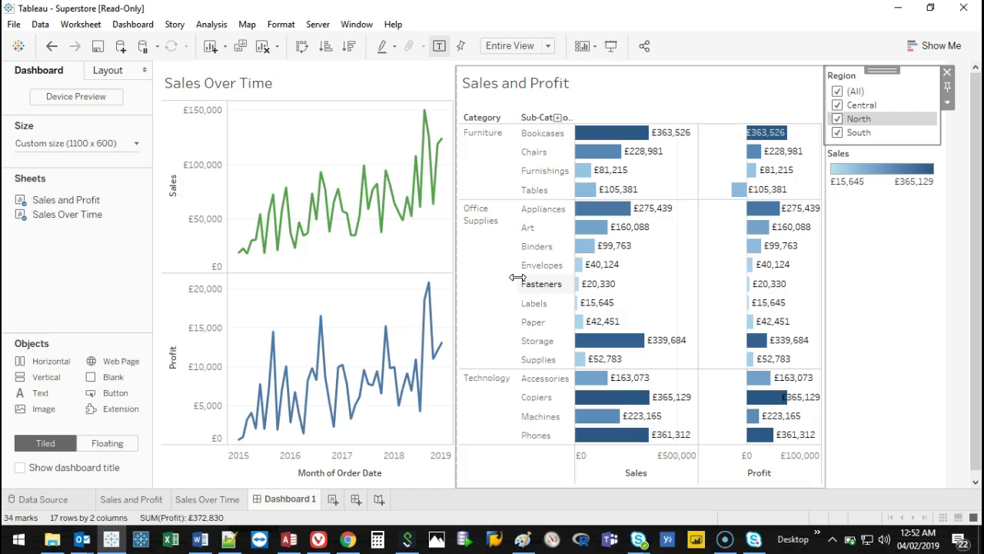
# Add an Apply button to the Region filter and apply a South-only choice.
pyautogui.rightClick(888, 115)
pyautogui.moveTo(892, 176)
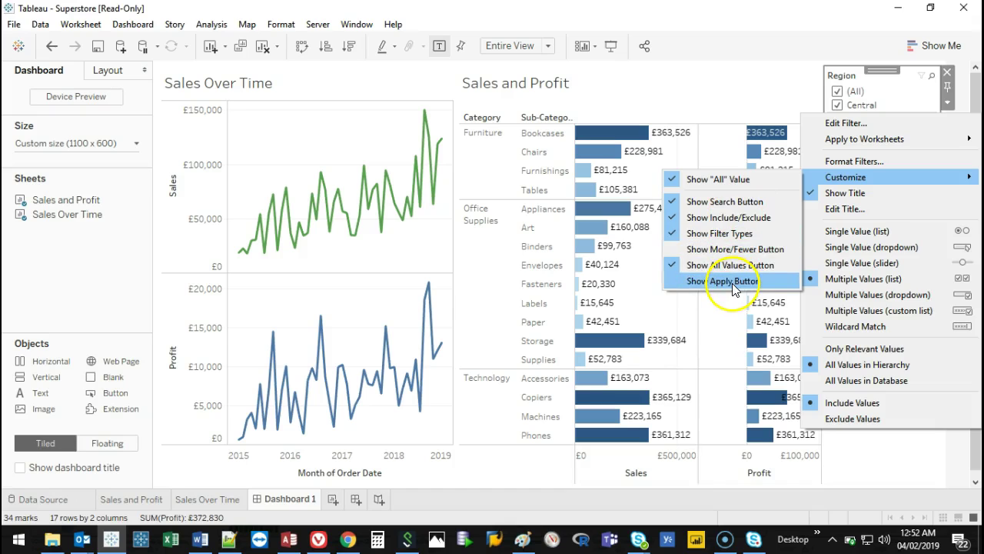
pyautogui.click(734, 281)
pyautogui.click(840, 119)
pyautogui.click(840, 106)
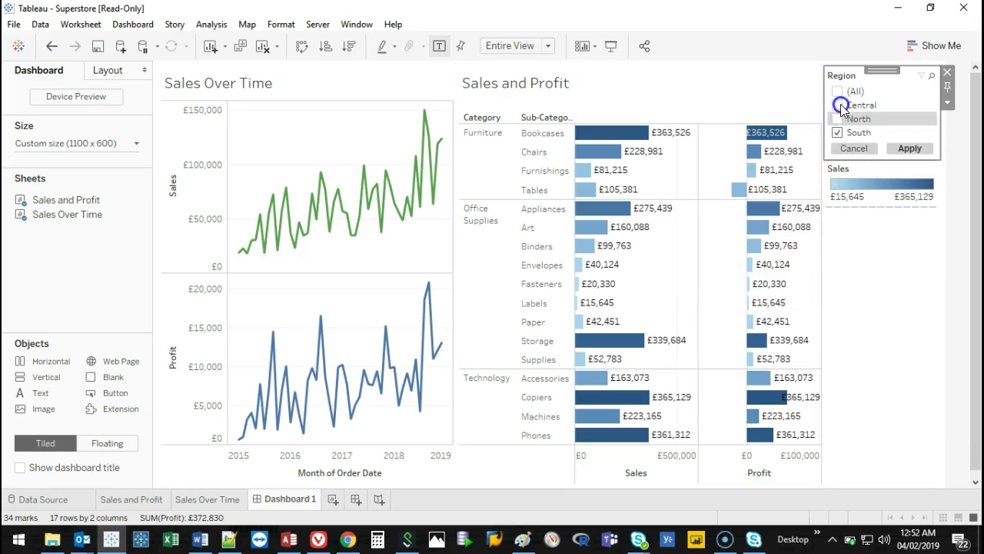
pyautogui.click(925, 150)
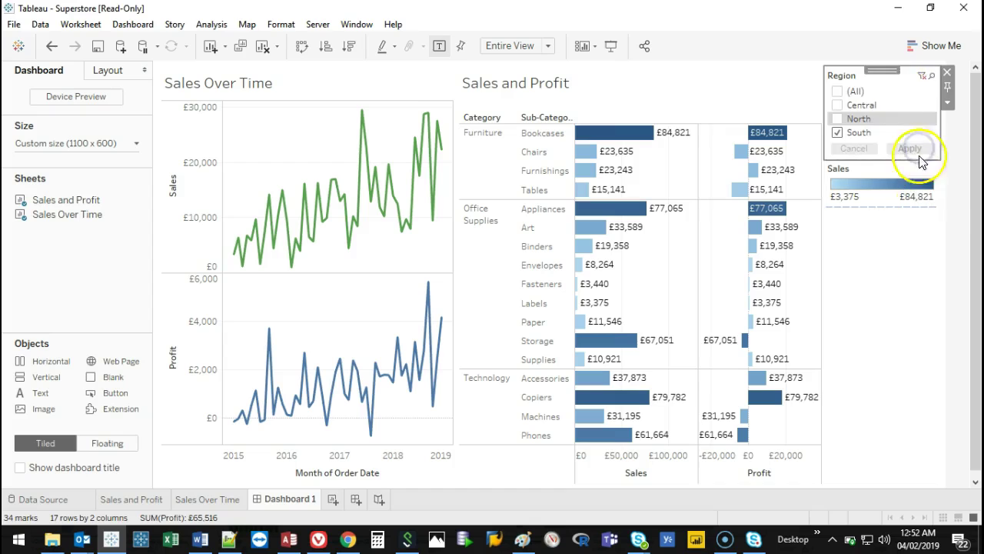
# Switch Region to a multiple-values dropdown and apply North and South.
pyautogui.rightClick(901, 119)
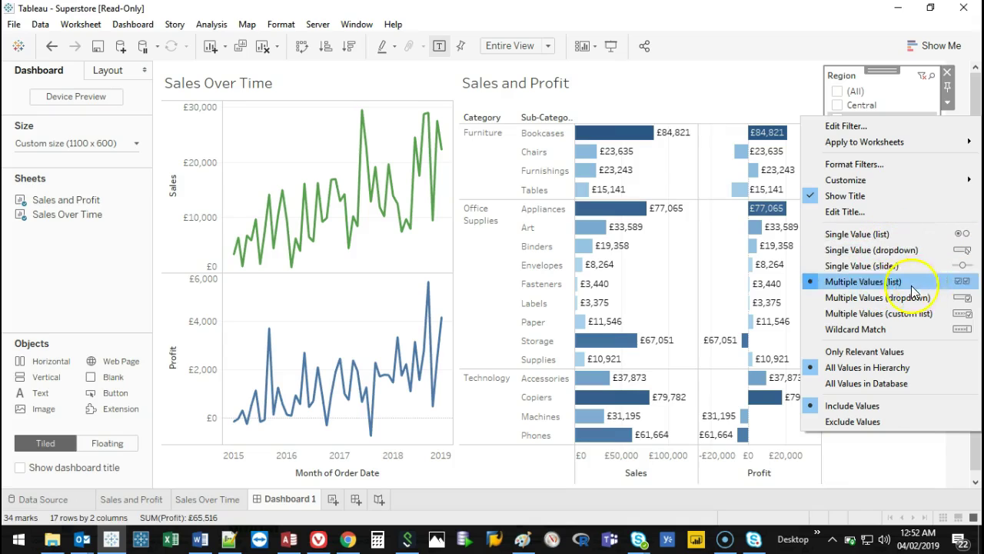
pyautogui.click(878, 297)
pyautogui.click(927, 93)
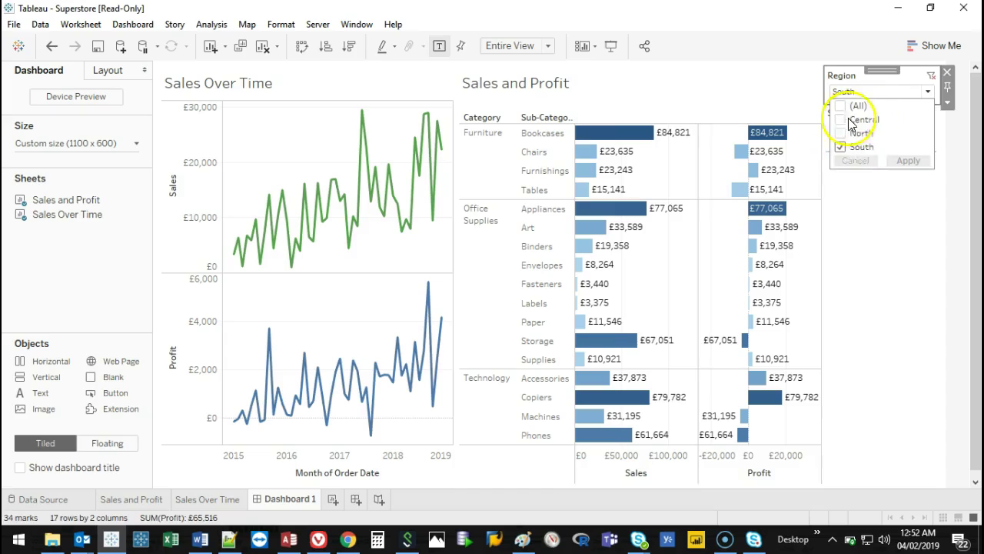
pyautogui.click(883, 264)
pyautogui.click(927, 92)
pyautogui.click(841, 133)
pyautogui.click(907, 160)
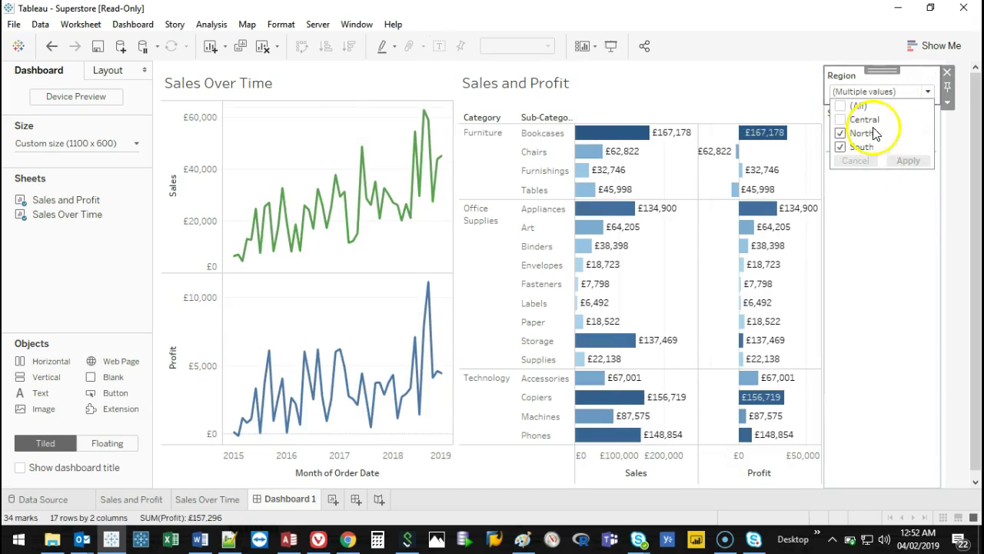
# Adjust the Region filter card and review its dropdown list of regions.
pyautogui.moveTo(834, 71); pyautogui.dragTo(826, 77)
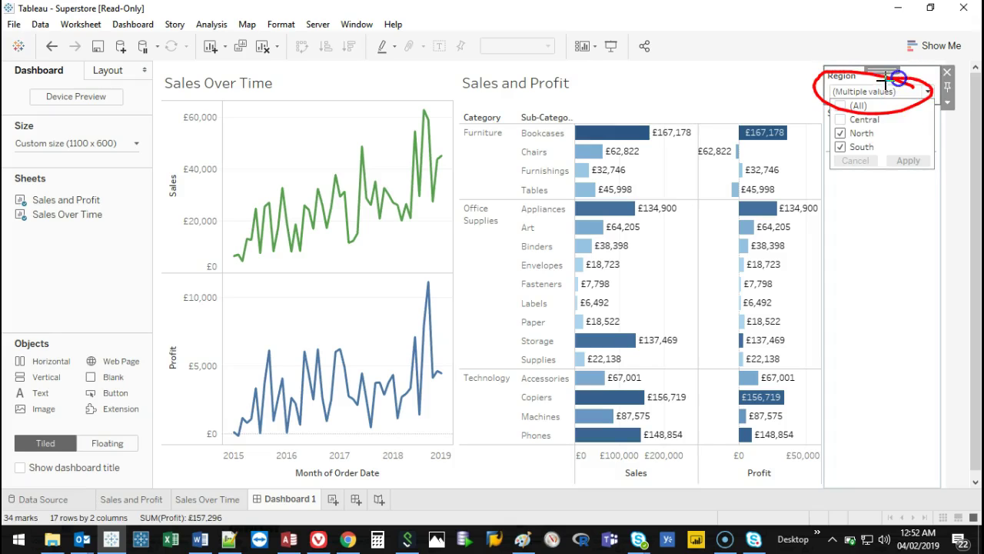
pyautogui.click(897, 227)
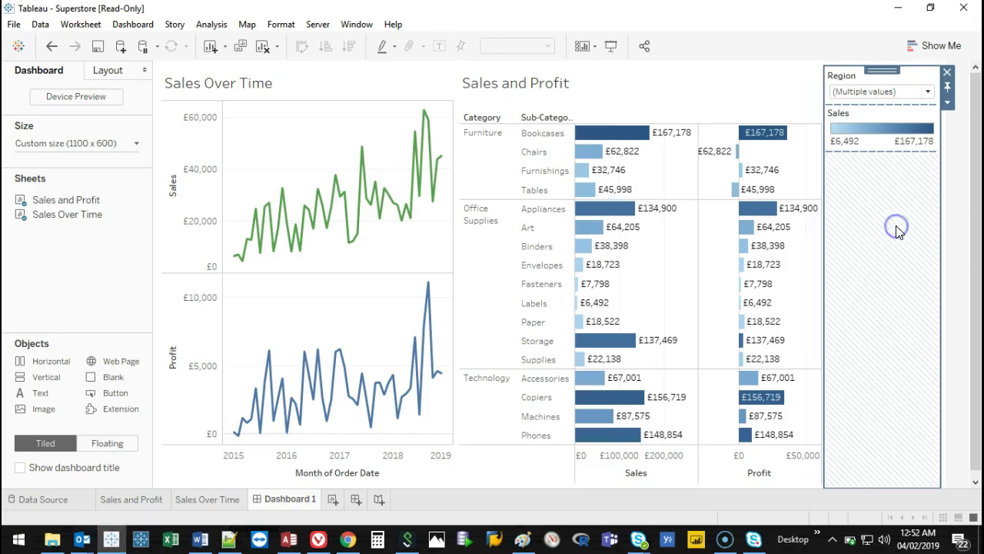
pyautogui.click(918, 93)
pyautogui.click(917, 93)
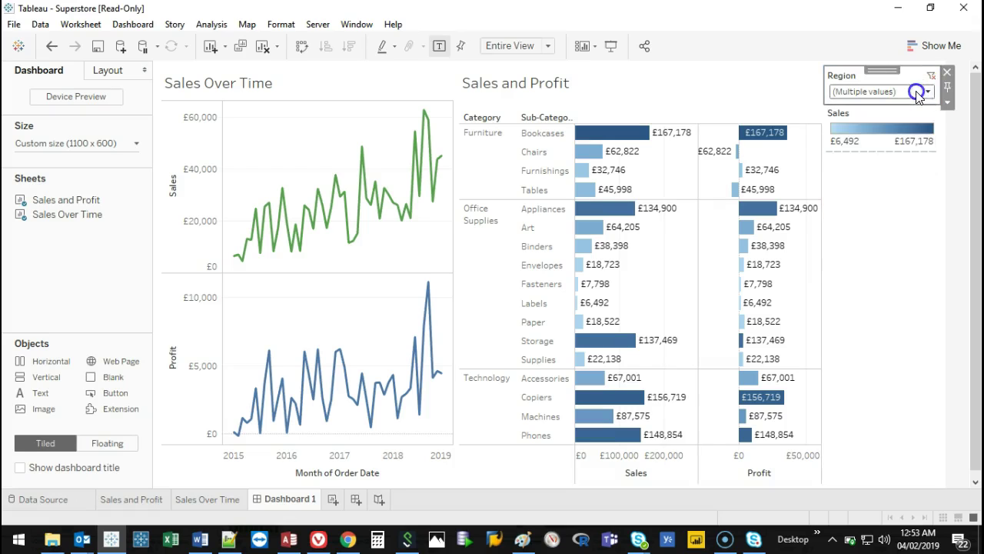
pyautogui.rightClick(910, 80)
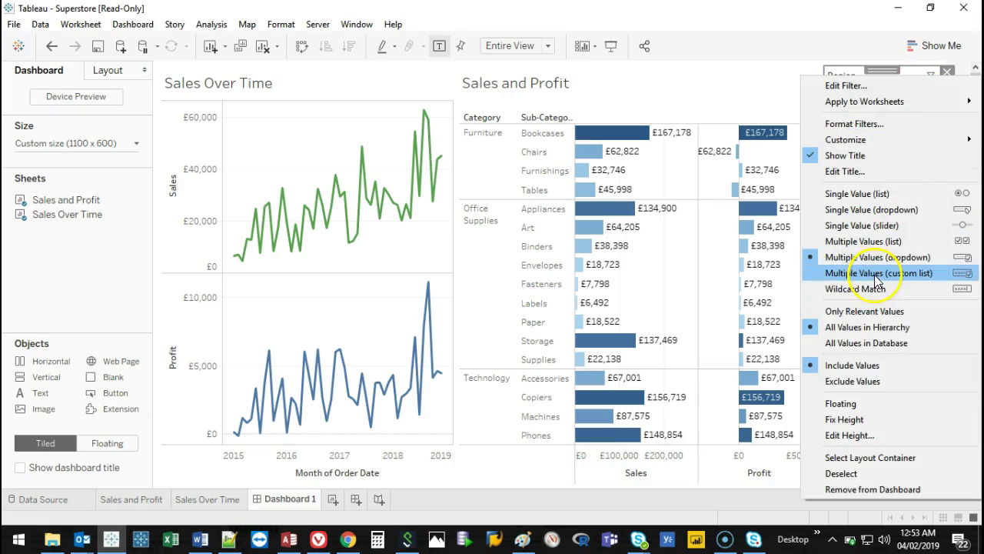
# Change the Region filter to Multiple Values (custom list) and try searching its values.
pyautogui.click(874, 274)
pyautogui.click(884, 88)
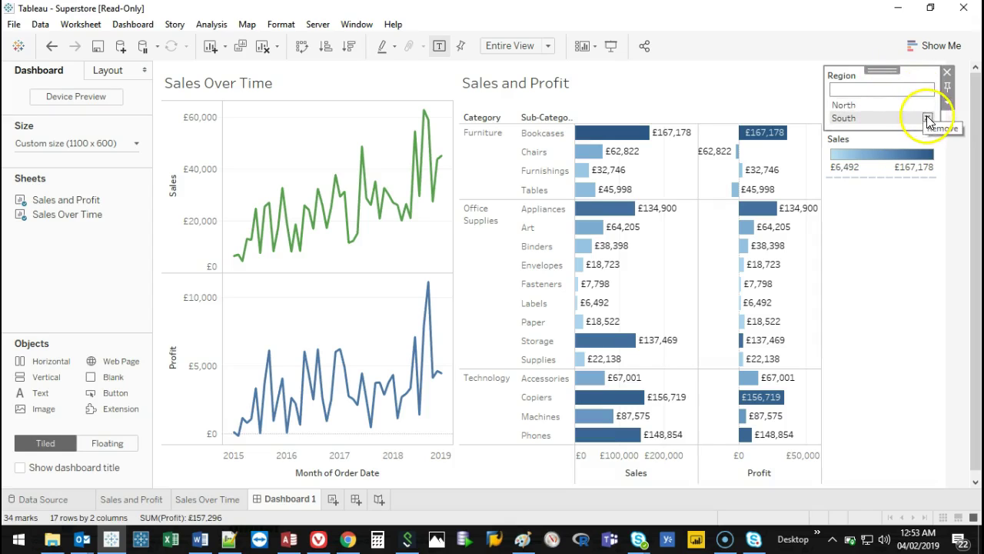
pyautogui.rightClick(925, 75)
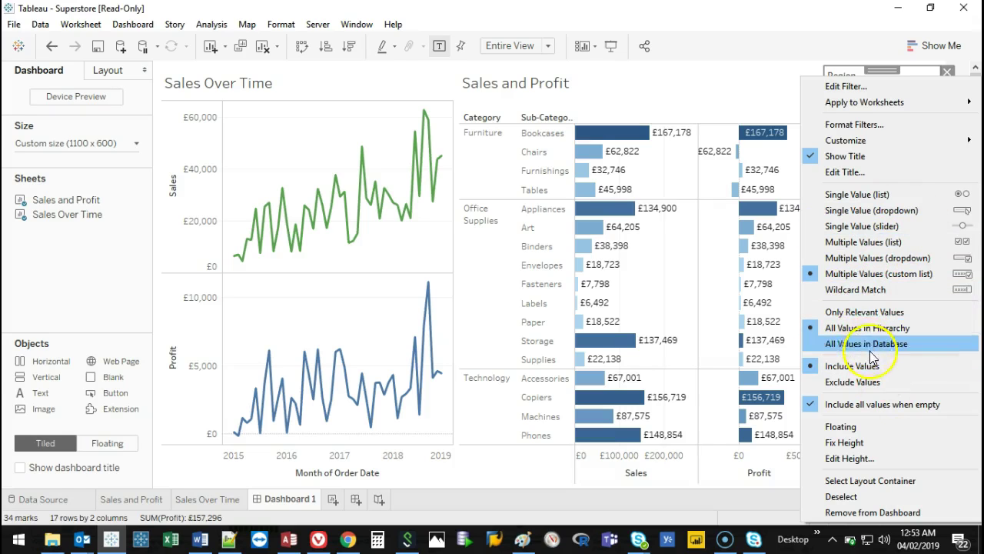
pyautogui.click(87, 287)
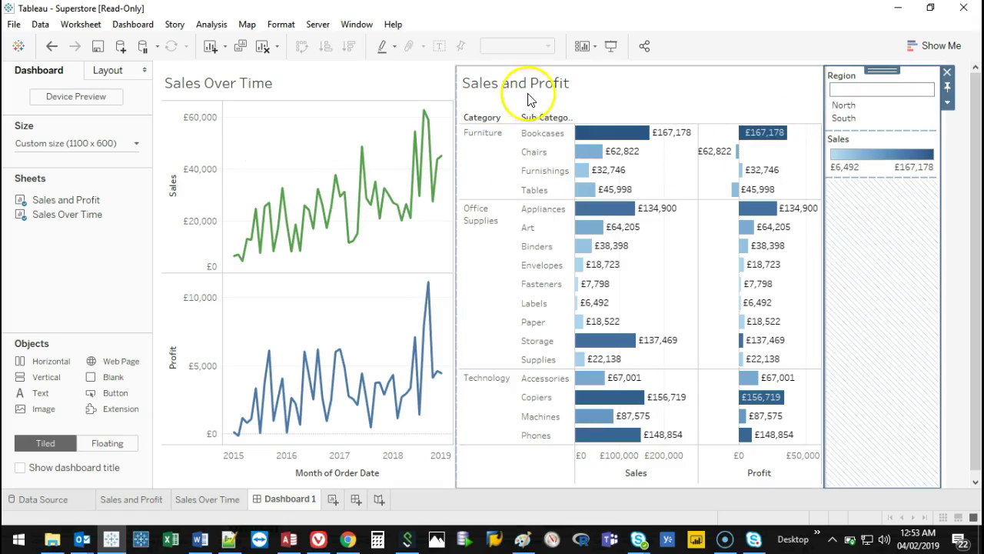
# Drag Sales and Profit left of Sales Over Time and delete the Sales colour legend.
pyautogui.click(608, 84)
pyautogui.moveTo(650, 68); pyautogui.dragTo(214, 197)
pyautogui.click(923, 146)
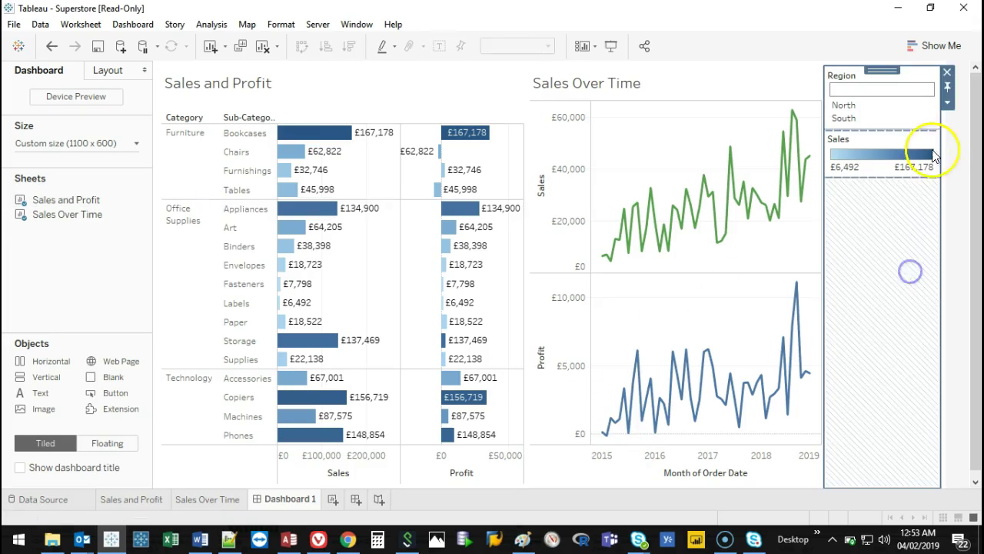
pyautogui.click(947, 137)
pyautogui.click(742, 197)
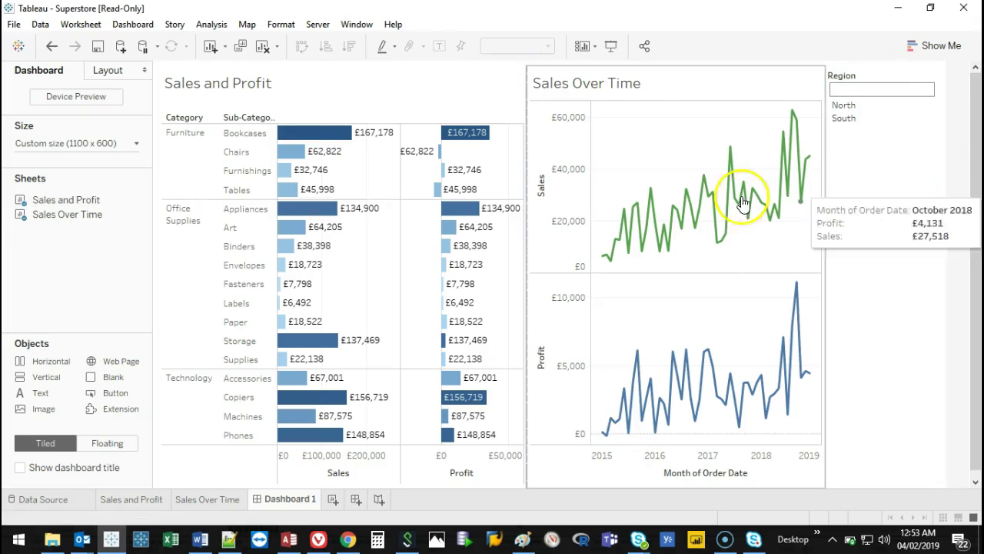
pyautogui.click(395, 87)
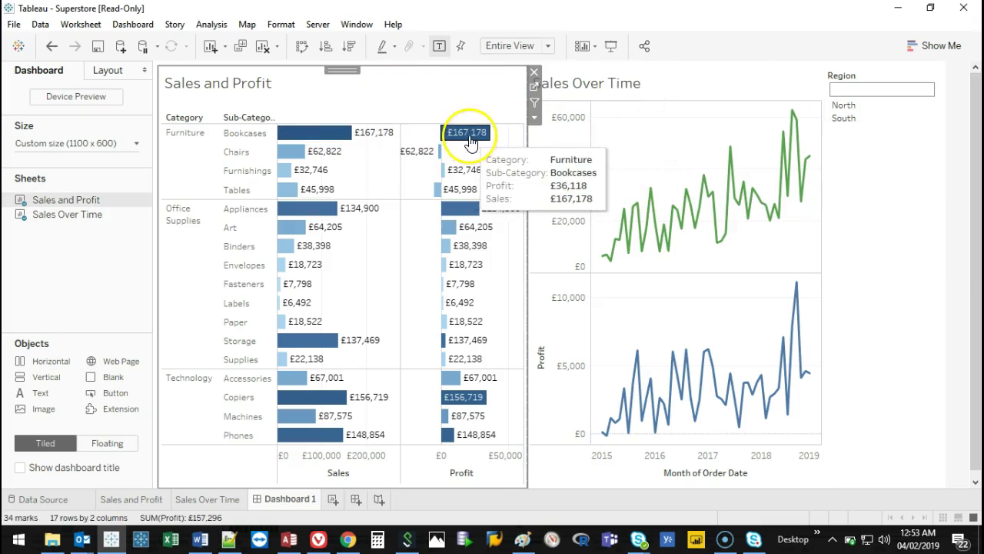
pyautogui.click(329, 139)
pyautogui.click(328, 138)
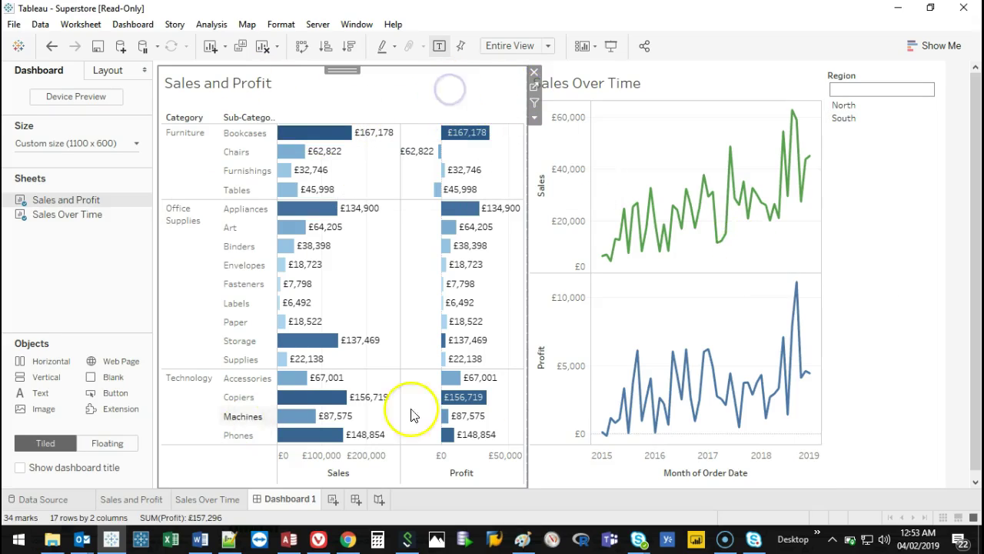
pyautogui.click(538, 103)
pyautogui.click(304, 135)
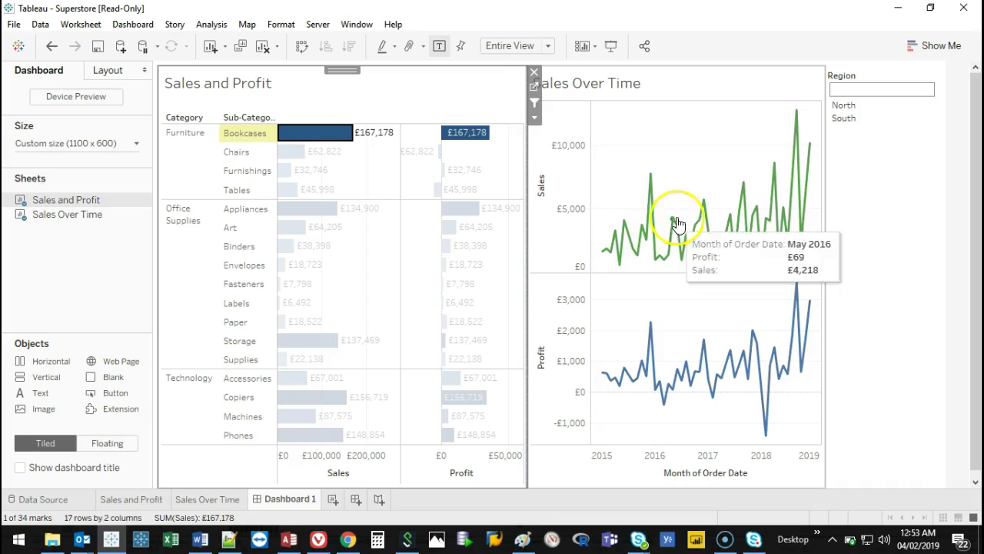
pyautogui.click(295, 153)
pyautogui.click(292, 227)
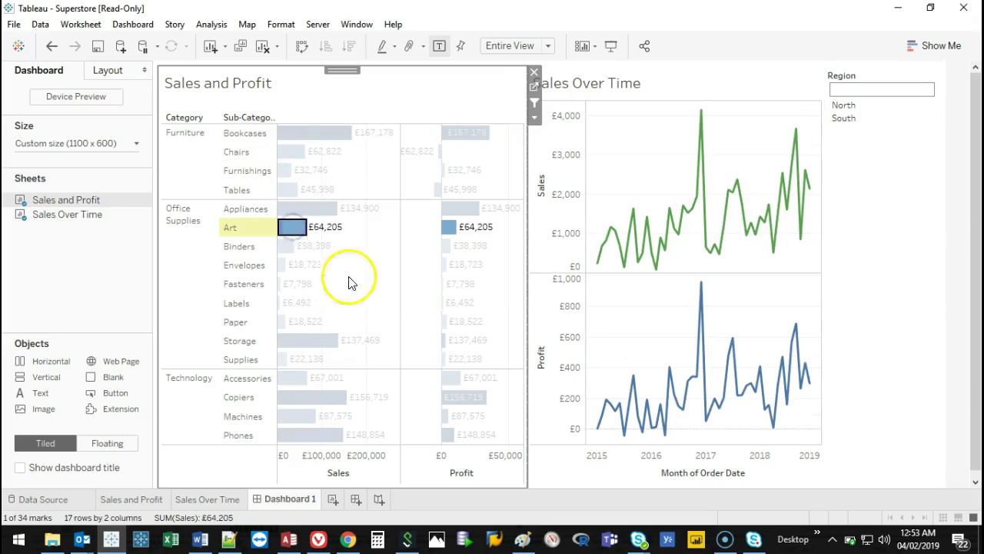
pyautogui.moveTo(371, 190); pyautogui.dragTo(282, 137)
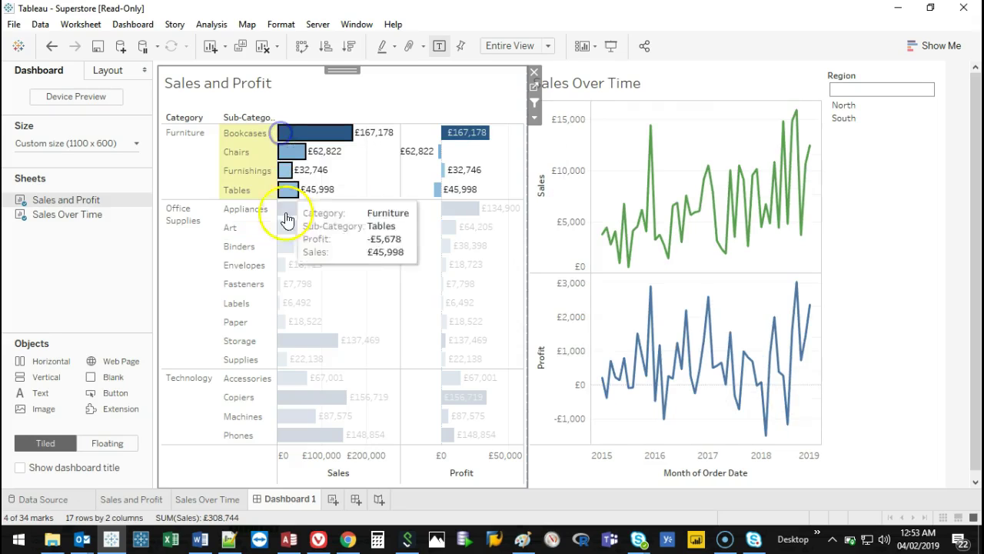
pyautogui.click(378, 274)
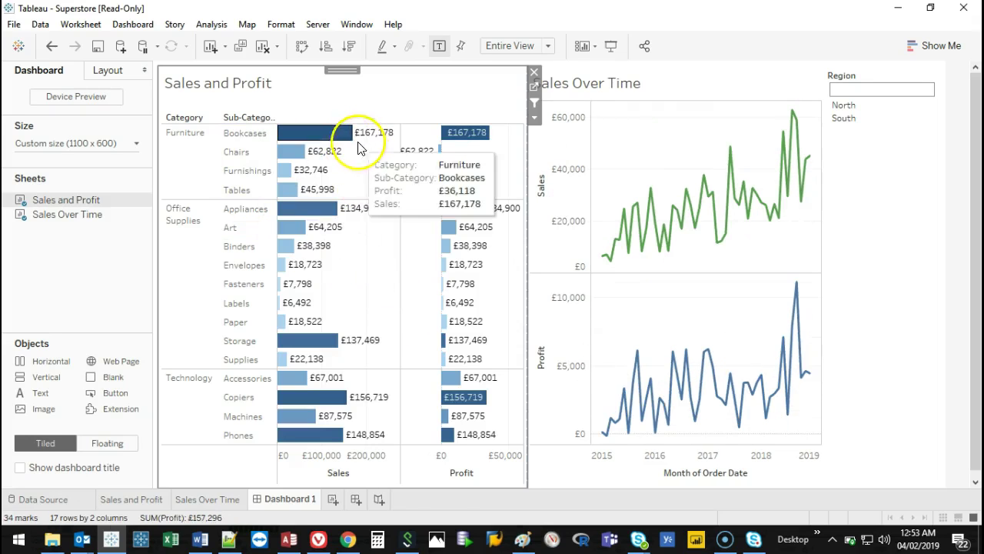
pyautogui.moveTo(379, 428); pyautogui.dragTo(332, 130)
pyautogui.click(379, 278)
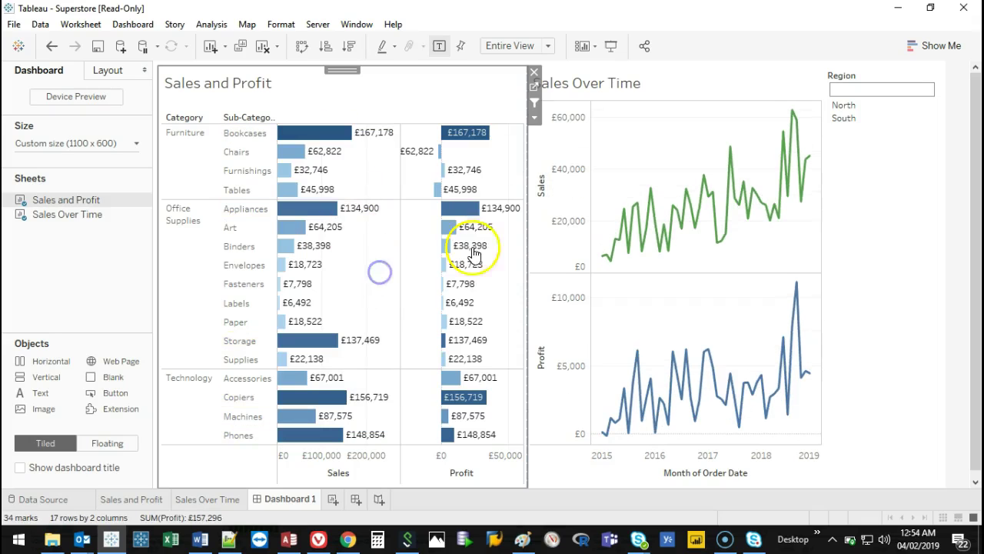
pyautogui.moveTo(464, 302); pyautogui.dragTo(431, 287)
pyautogui.click(413, 322)
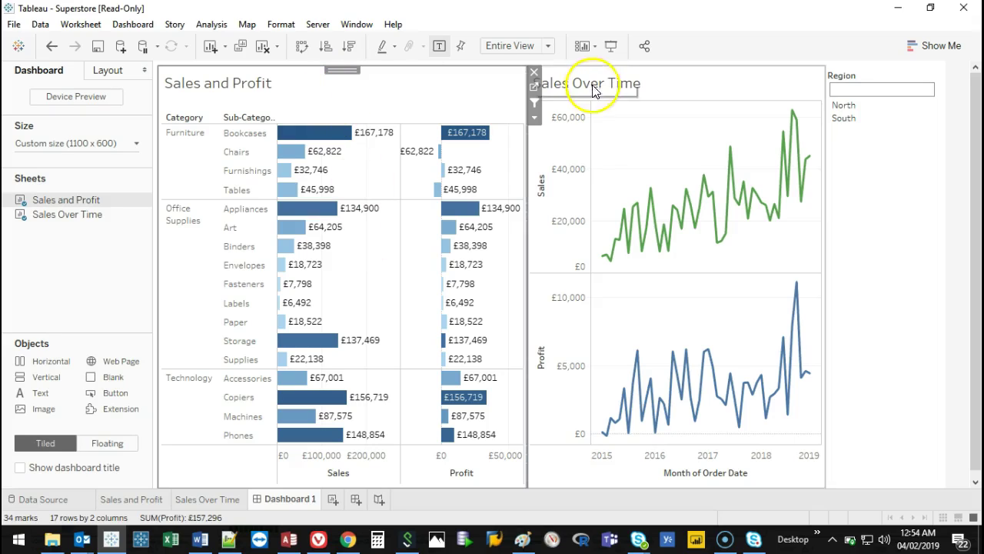
pyautogui.click(537, 87)
# Add Category (all three) and Sub-Category (all 17) as filters on the Sales and Profit sheet.
pyautogui.moveTo(142, 174); pyautogui.dragTo(231, 152)
pyautogui.click(124, 220)
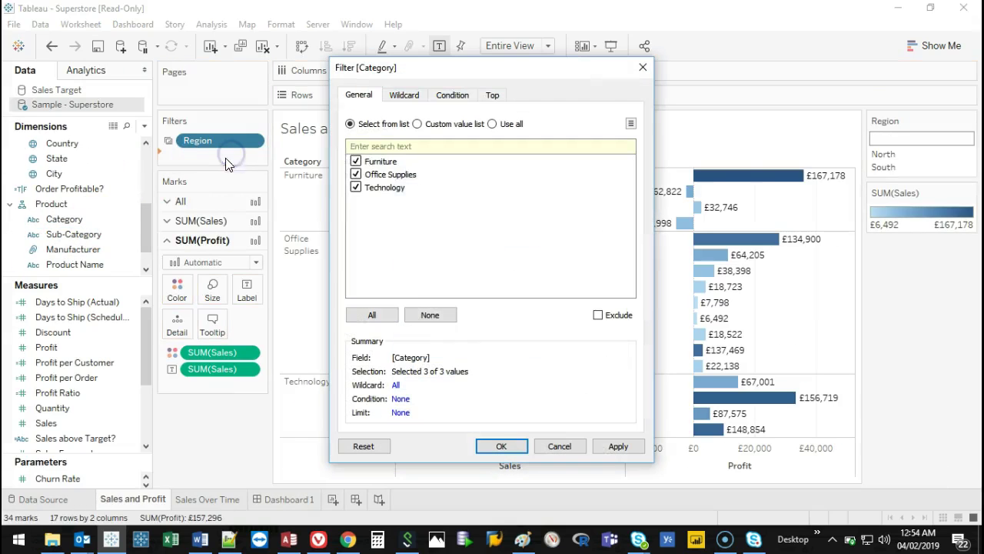
pyautogui.click(503, 446)
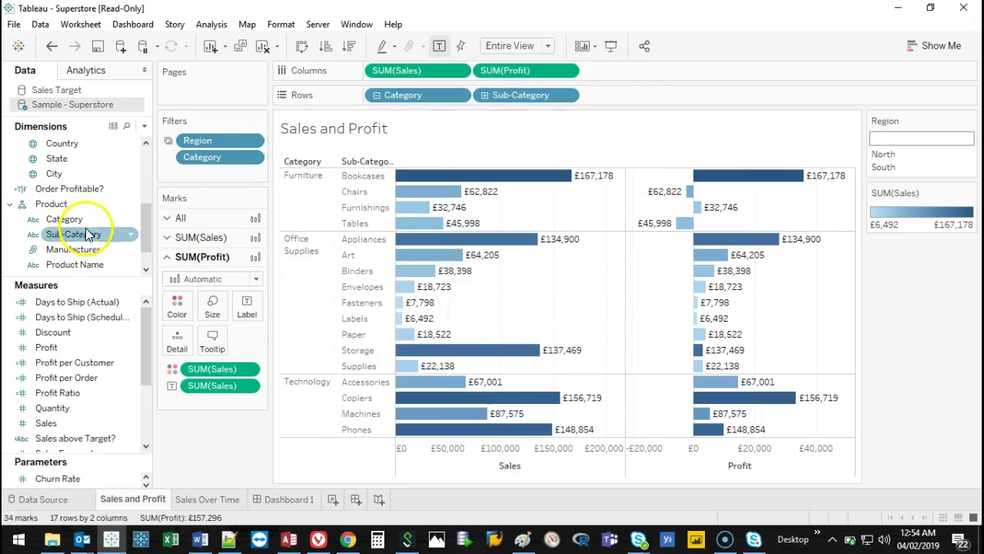
pyautogui.moveTo(87, 233); pyautogui.dragTo(262, 169)
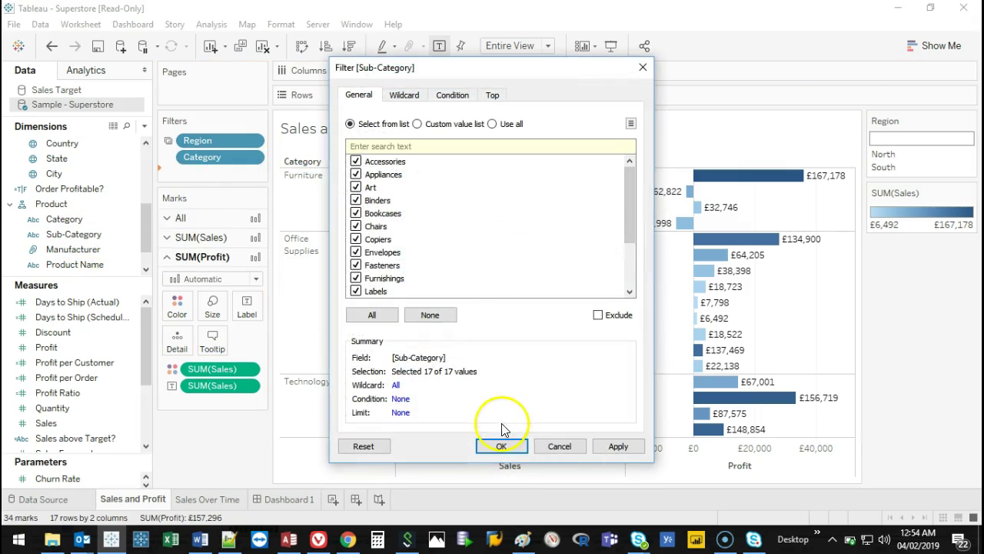
pyautogui.click(504, 446)
# Show the Category and Sub-Category filter cards on Dashboard 1 via Analysis > Filters.
pyautogui.click(296, 498)
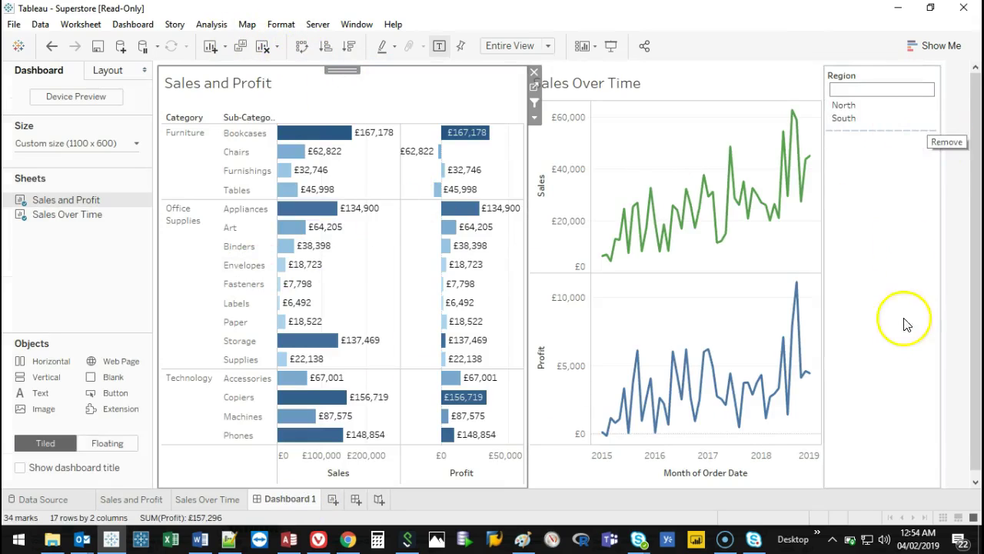
pyautogui.click(204, 24)
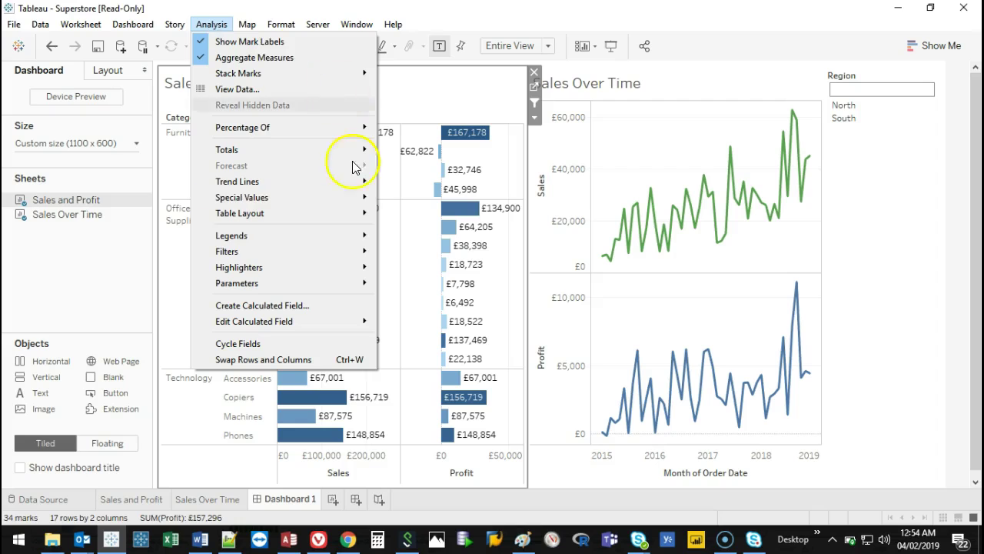
pyautogui.moveTo(308, 253)
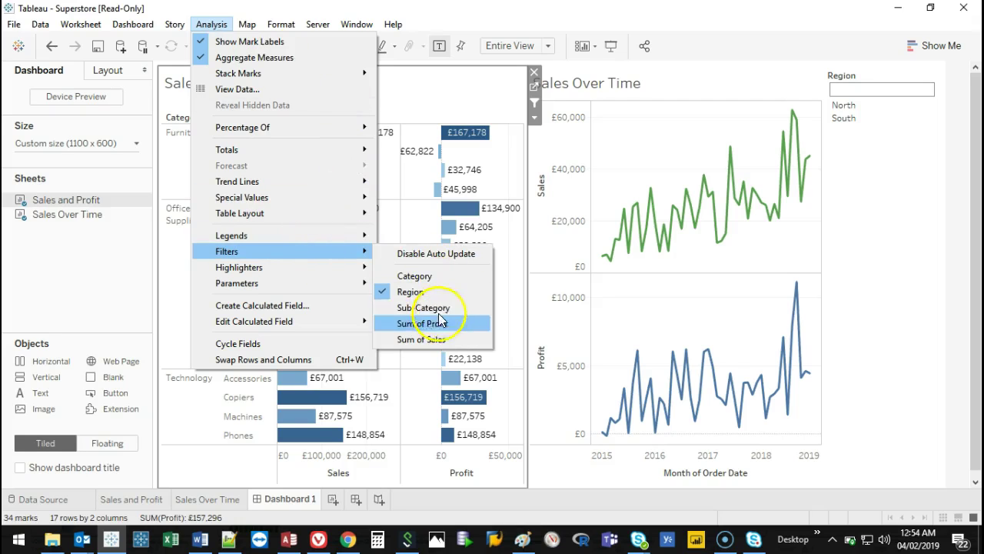
pyautogui.click(435, 281)
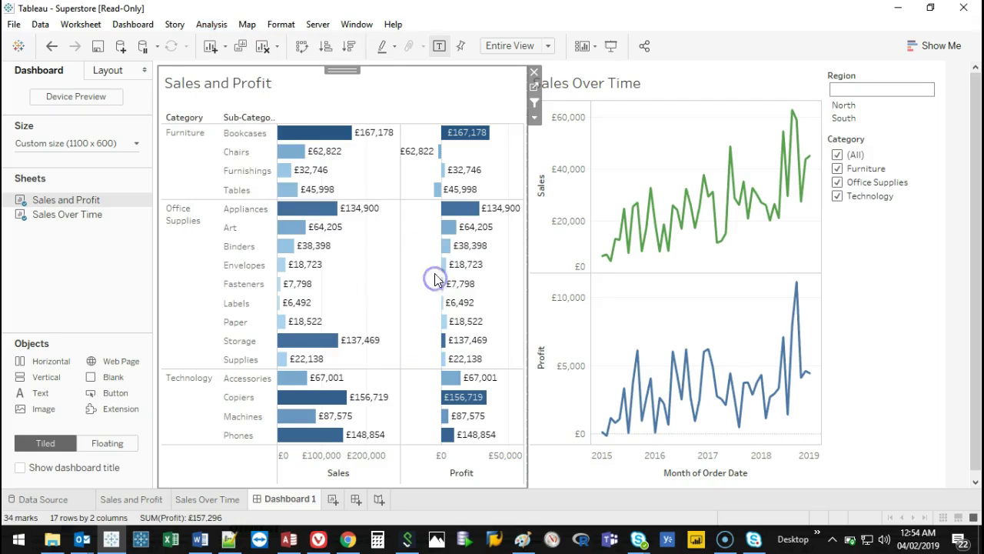
pyautogui.click(209, 25)
pyautogui.moveTo(256, 249)
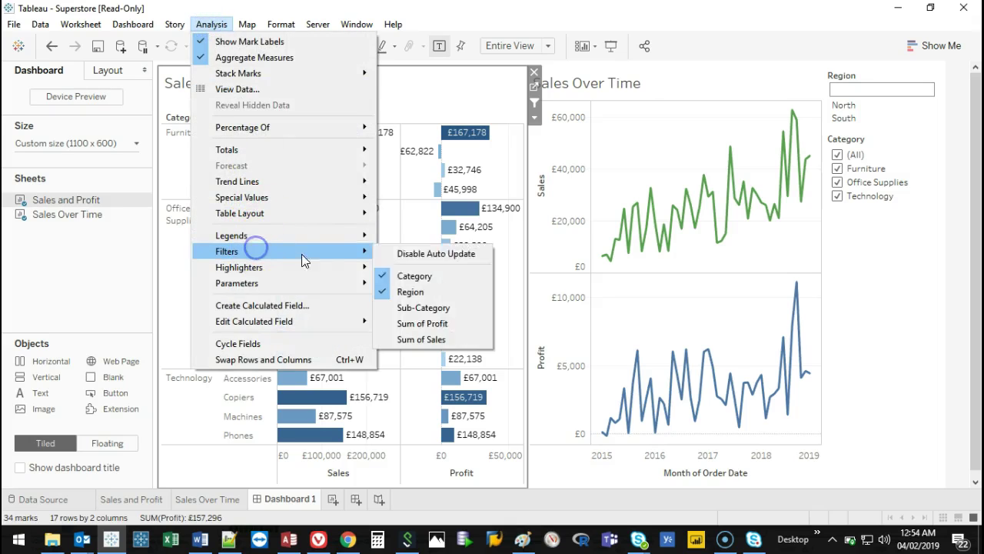
pyautogui.click(435, 308)
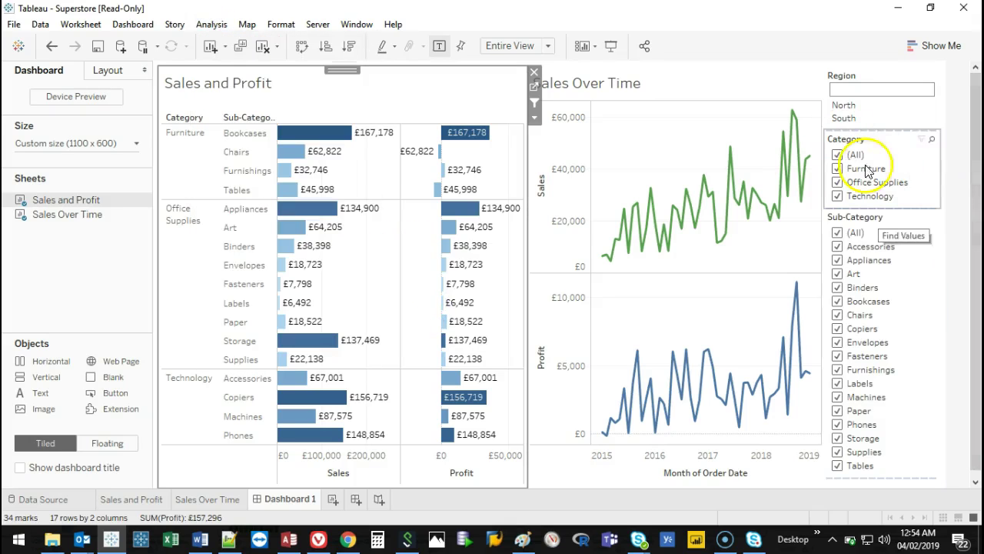
# Make Region a single-value list set to North.
pyautogui.rightClick(888, 114)
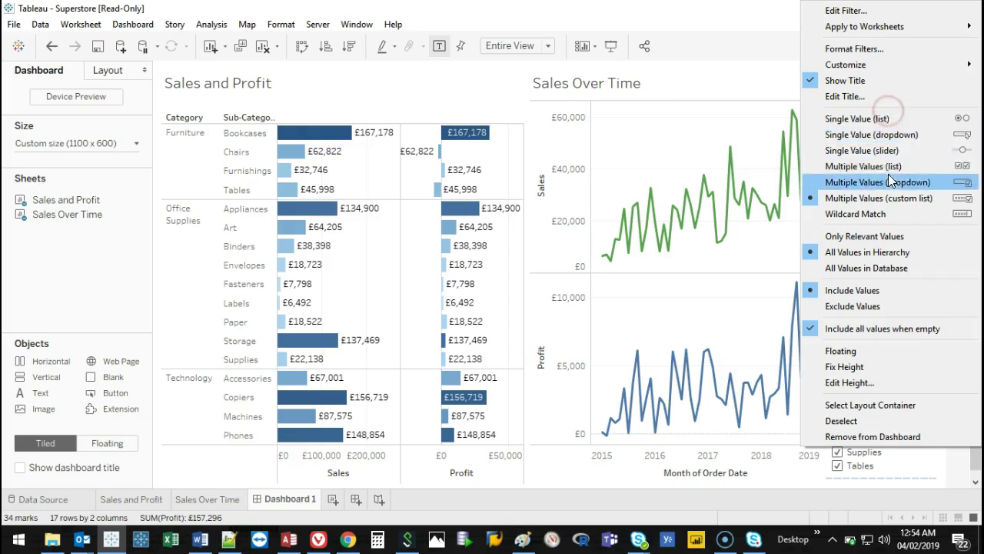
pyautogui.click(861, 119)
pyautogui.click(890, 118)
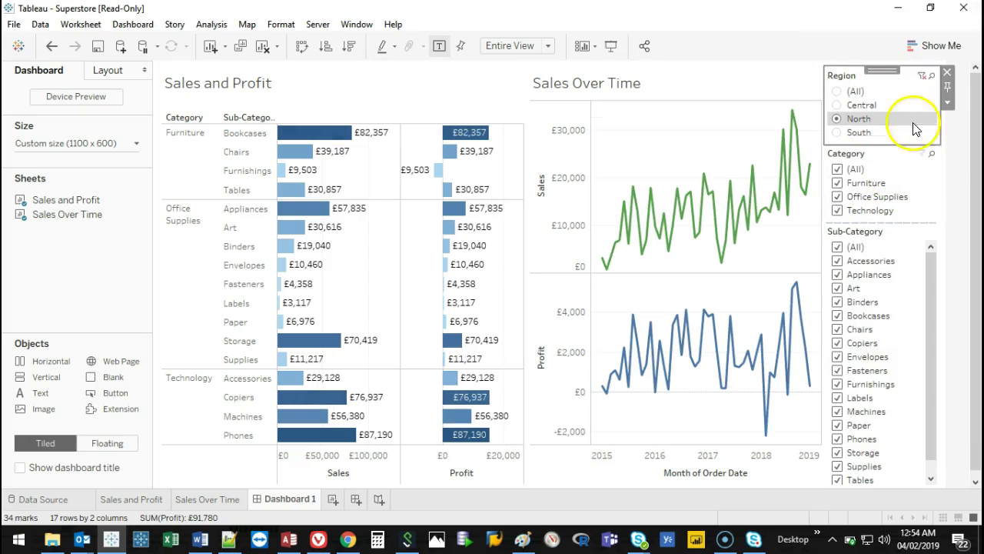
pyautogui.moveTo(974, 244); pyautogui.dragTo(976, 260)
pyautogui.scroll(1, 977, 260)
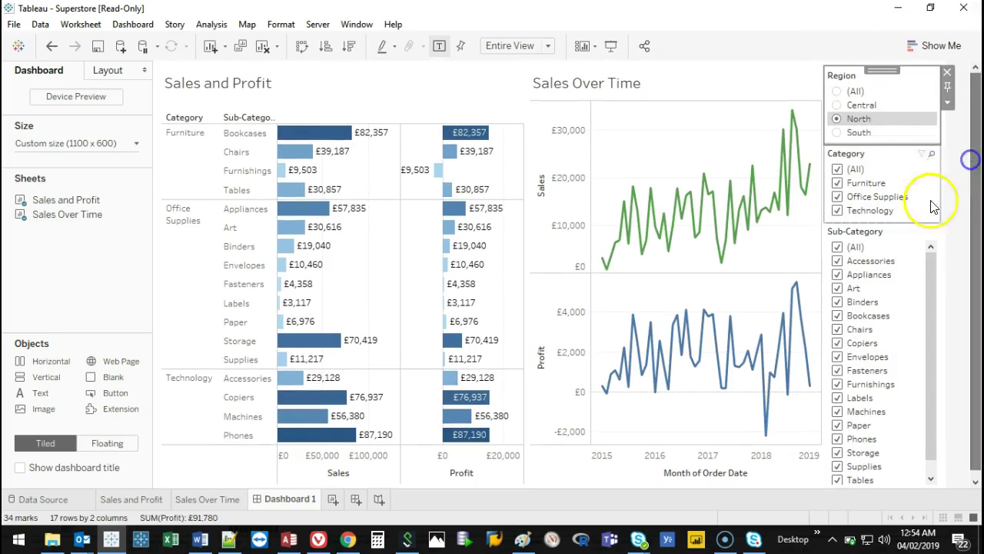
# Set the Sub-Category filter to Only Relevant Values, after trying All Values in Database.
pyautogui.rightClick(919, 309)
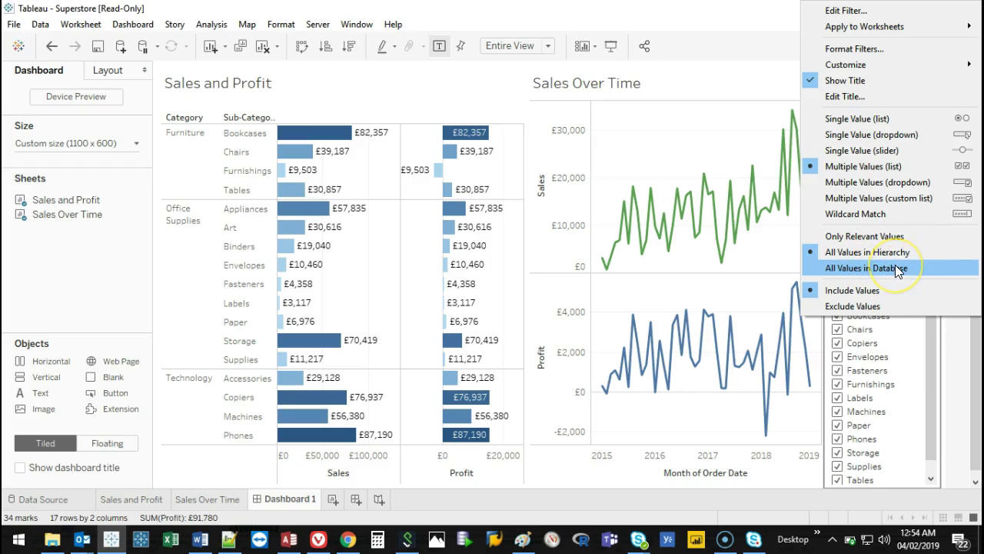
pyautogui.click(895, 265)
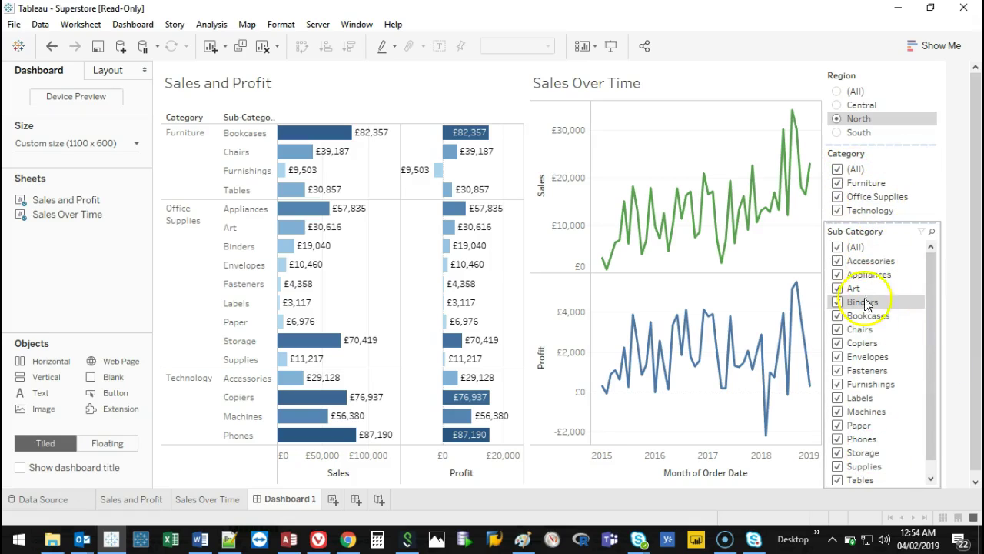
pyautogui.rightClick(889, 280)
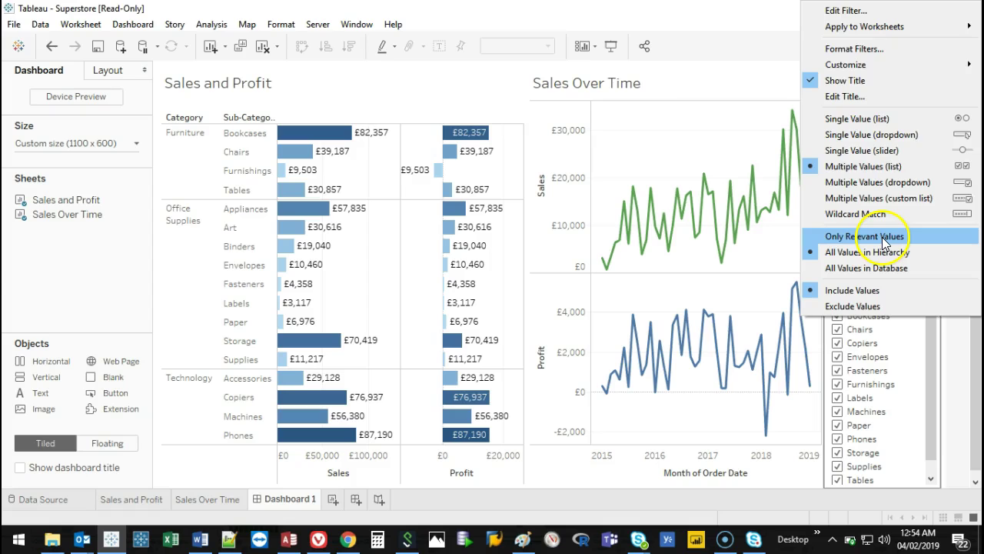
pyautogui.click(884, 240)
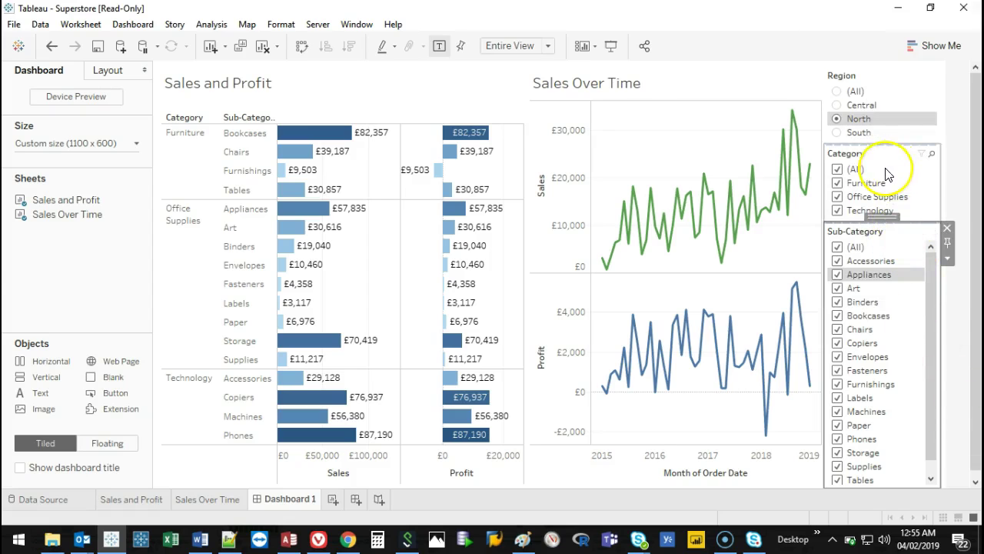
pyautogui.click(884, 168)
pyautogui.click(297, 132)
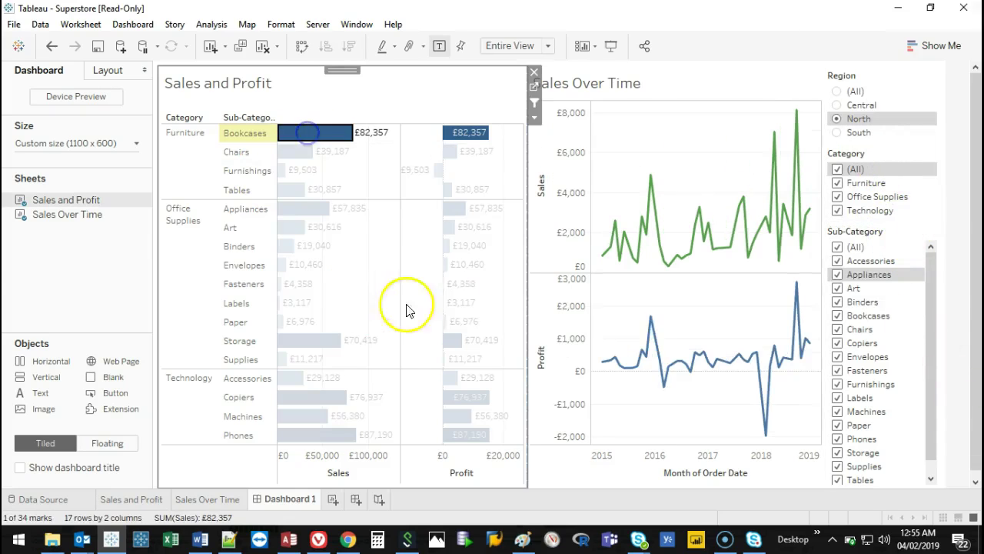
pyautogui.click(325, 132)
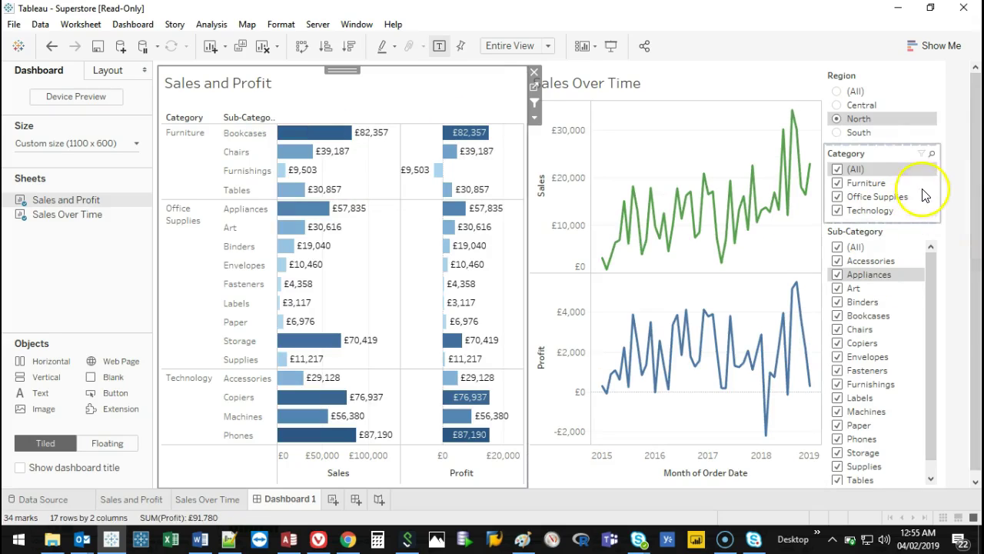
# Add an Apply button to the Category filter and apply Furniture only.
pyautogui.rightClick(923, 193)
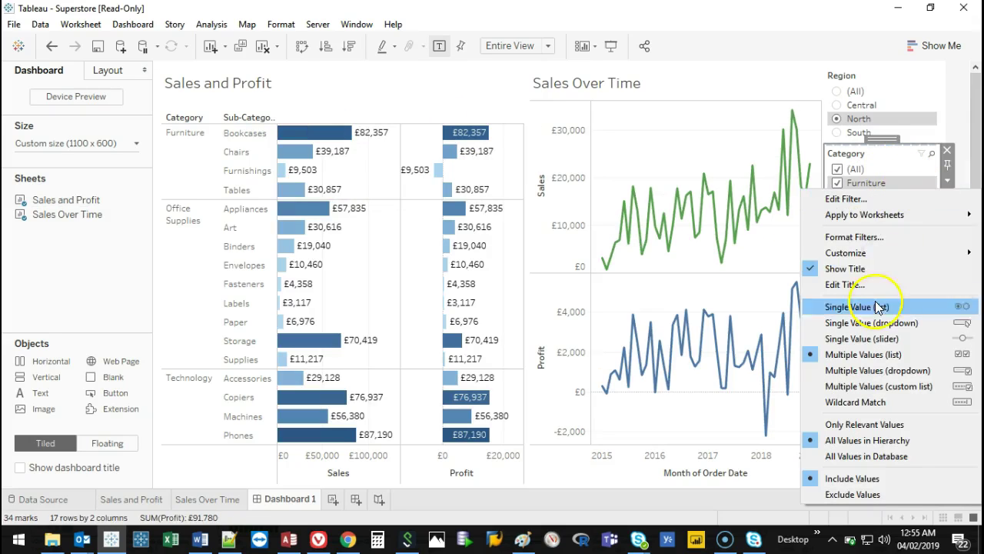
pyautogui.moveTo(871, 254)
pyautogui.click(748, 358)
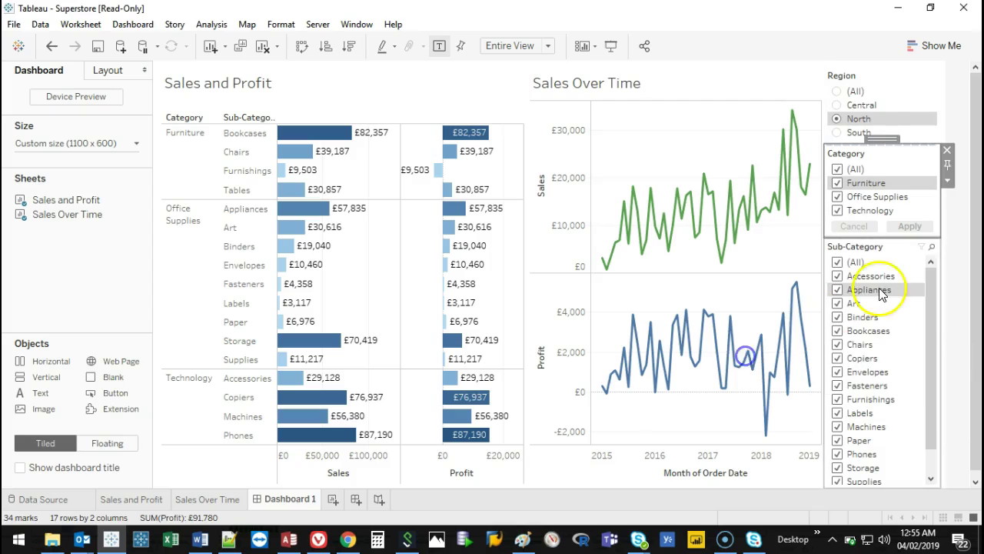
pyautogui.click(837, 169)
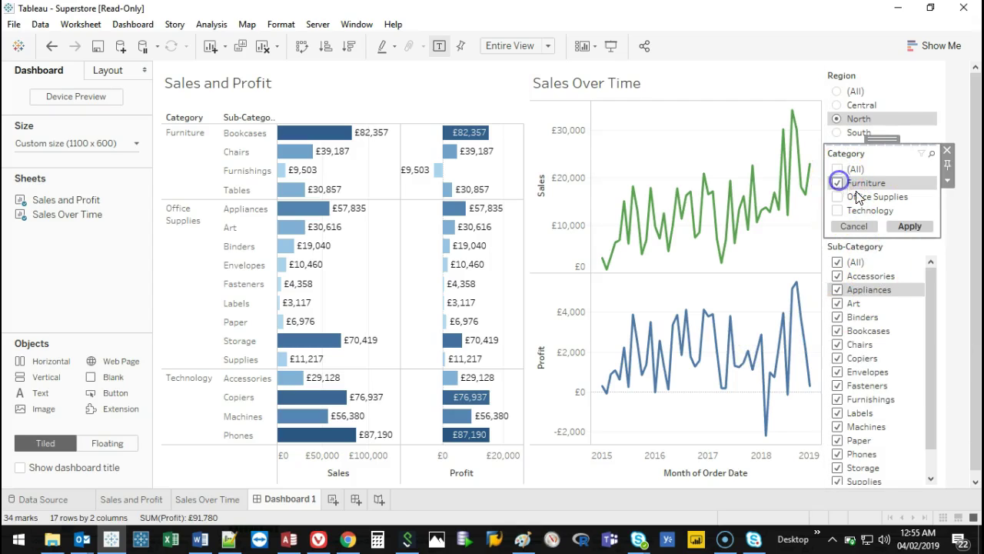
pyautogui.click(907, 227)
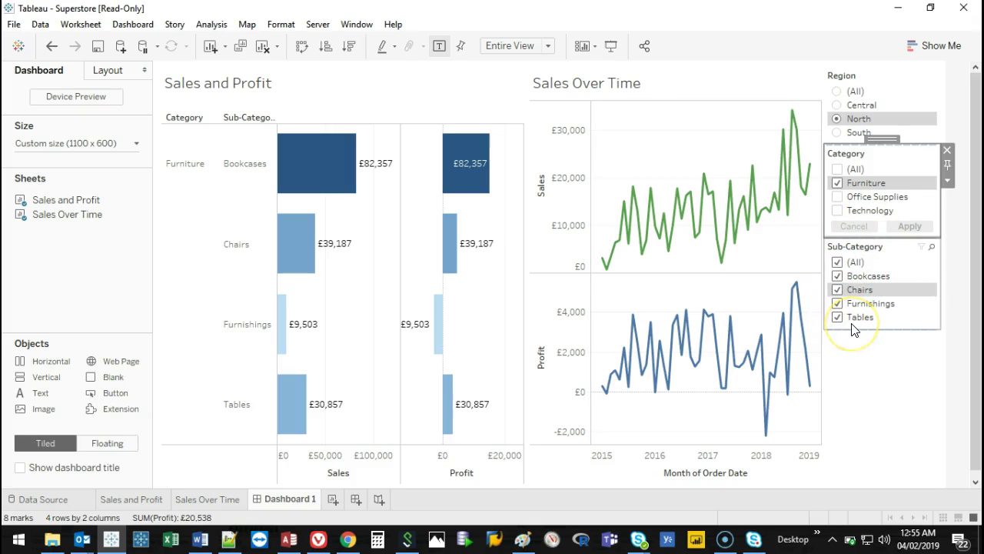
# Switch the Category filter from Furniture to Office Supplies and apply it.
pyautogui.click(837, 183)
pyautogui.click(838, 198)
pyautogui.click(907, 226)
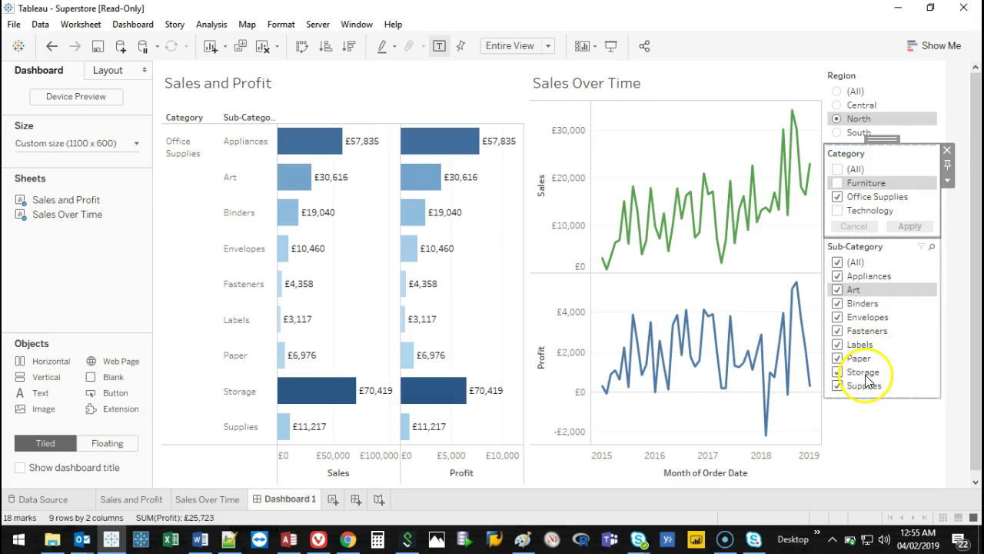
# Highlight the Art and Appliances bars, then show the dashboard title.
pyautogui.click(300, 177)
pyautogui.click(475, 143)
pyautogui.click(439, 138)
pyautogui.click(431, 145)
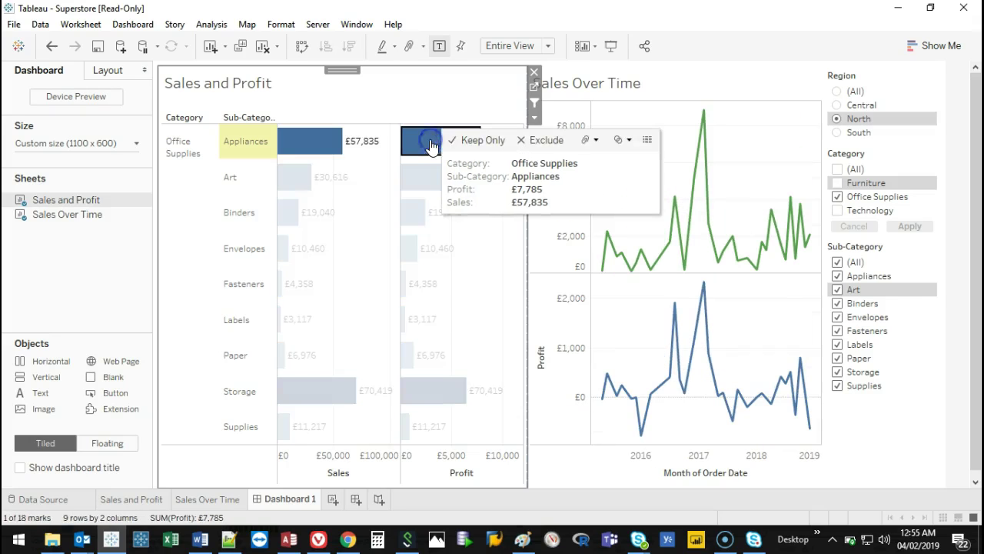
pyautogui.click(443, 136)
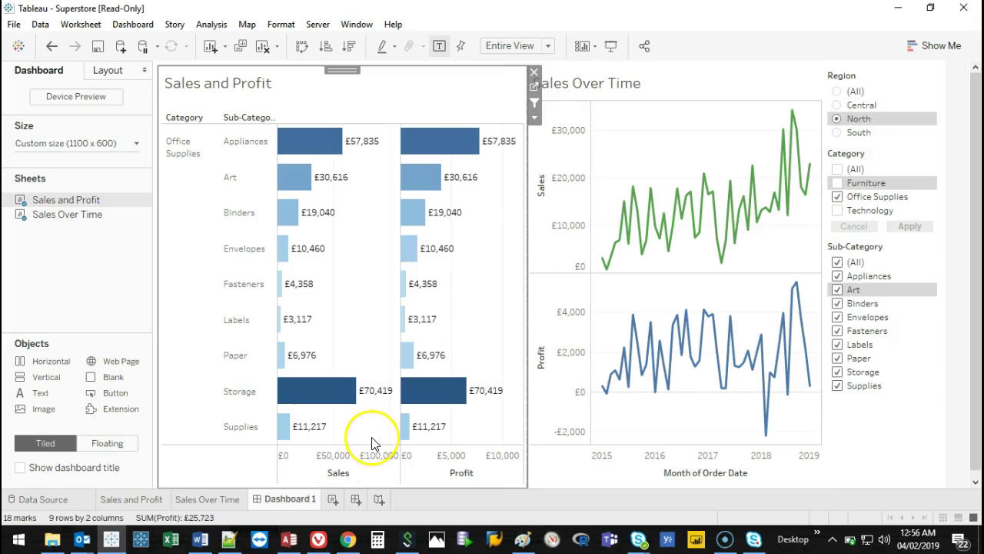
pyautogui.click(21, 474)
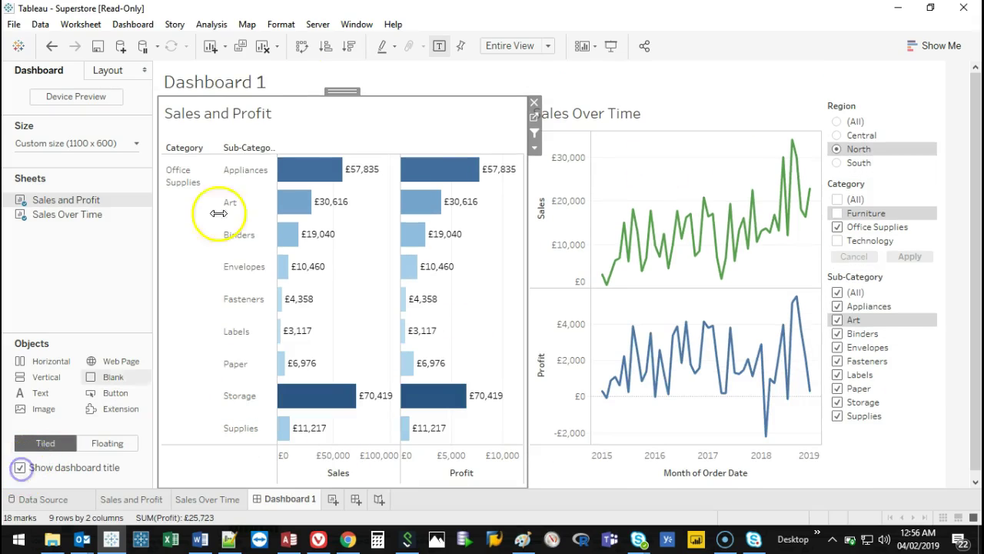
# Turn on the dashboard title and replace it with 'My Very First Dashy!!!'.
pyautogui.click(19, 471)
pyautogui.click(19, 471)
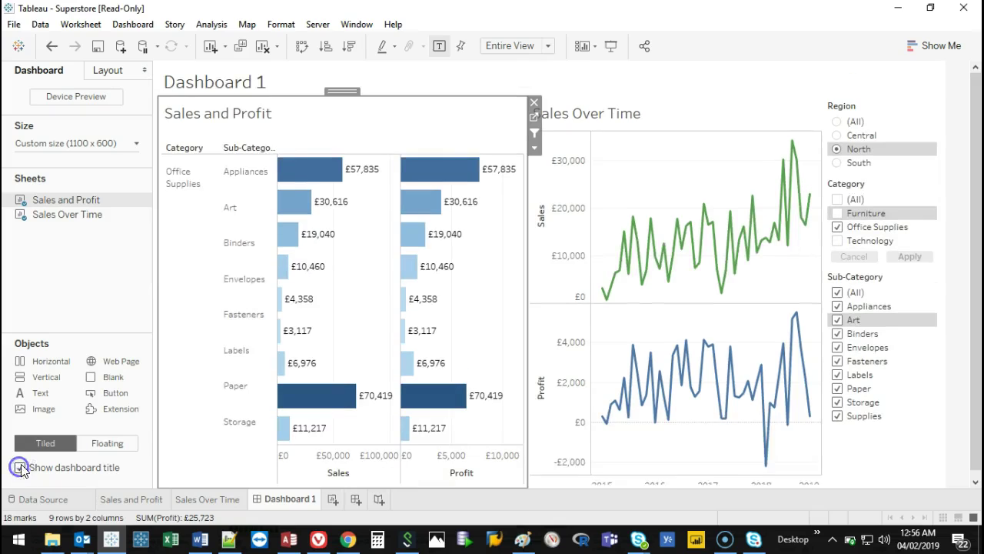
pyautogui.doubleClick(251, 79)
pyautogui.hotkey('ctrl', 'a')
pyautogui.write('My Very ')
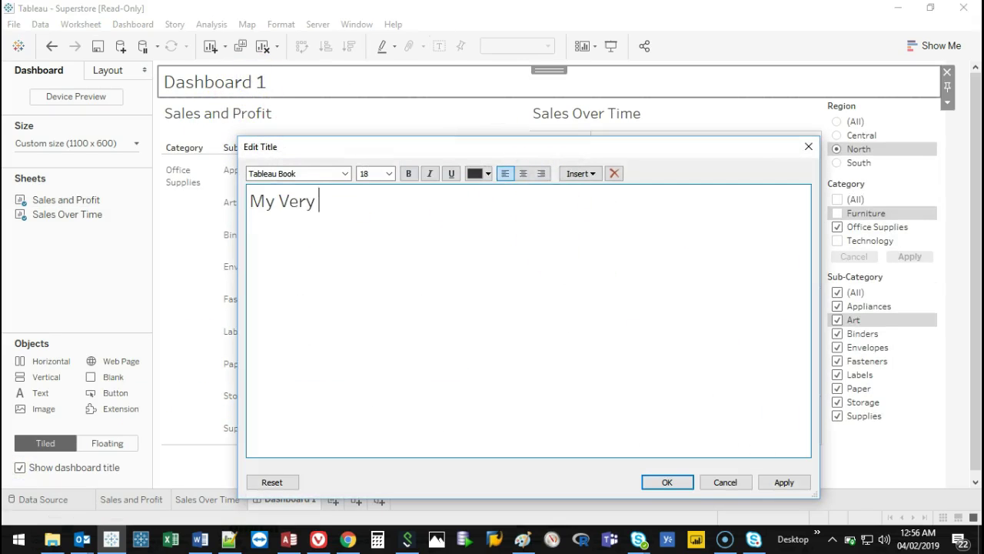
pyautogui.write('First Dashy!!!')
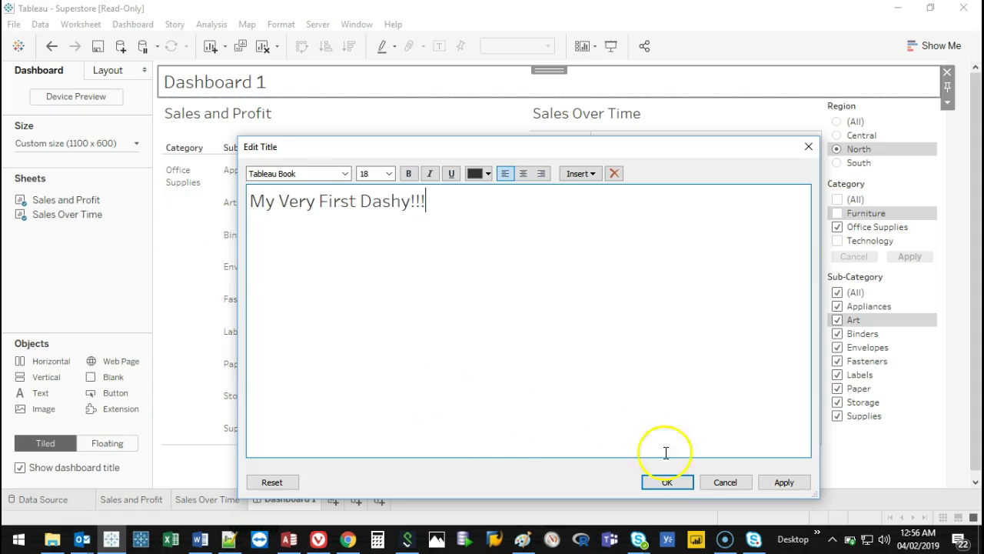
pyautogui.click(667, 482)
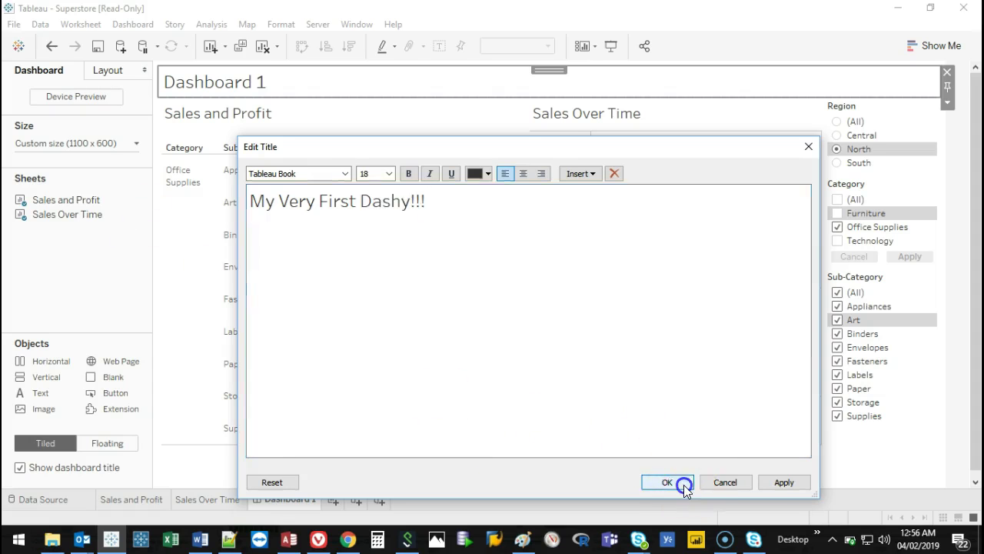
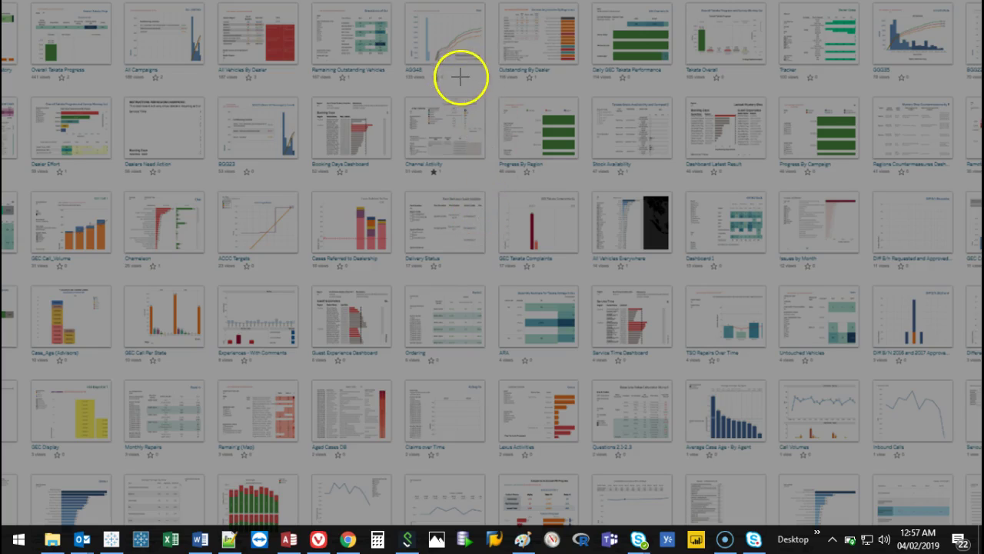
# Sketch red D, J and T letters and a cloud in the middle of the gallery.
pyautogui.moveTo(459, 69)
pyautogui.mouseDown()
pyautogui.moveTo(458, 132)
pyautogui.moveTo(458, 76)
pyautogui.moveTo(512, 74)
pyautogui.moveTo(524, 131)
pyautogui.moveTo(471, 136)
pyautogui.mouseUp()
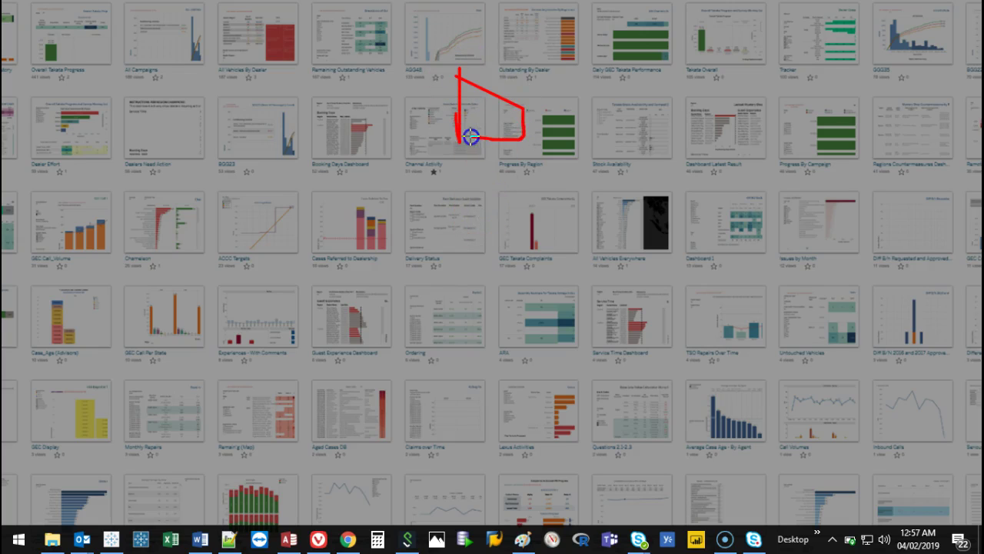
pyautogui.moveTo(591, 76); pyautogui.dragTo(569, 107)
pyautogui.moveTo(604, 76)
pyautogui.mouseDown()
pyautogui.moveTo(595, 123)
pyautogui.moveTo(569, 78)
pyautogui.mouseUp()
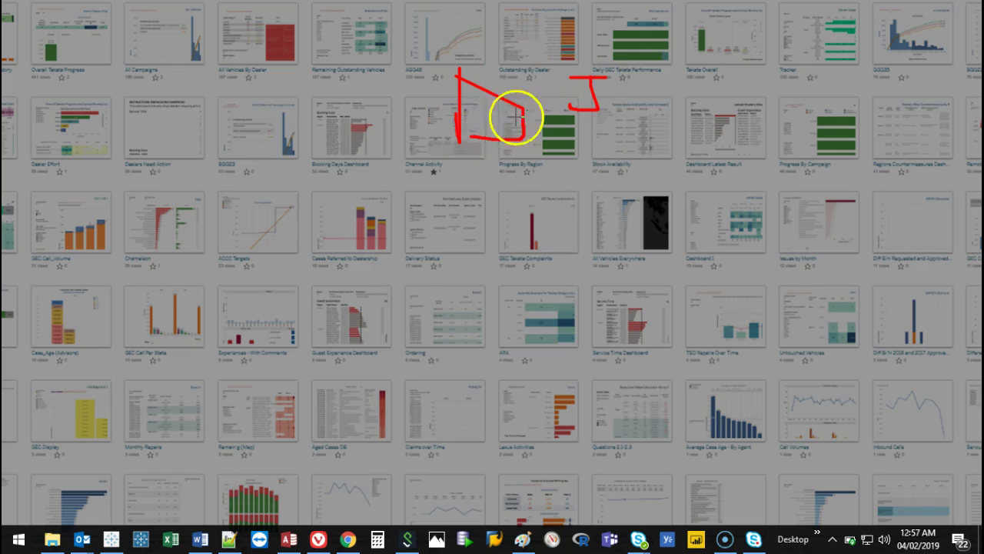
pyautogui.moveTo(438, 319)
pyautogui.mouseDown()
pyautogui.moveTo(406, 264)
pyautogui.moveTo(455, 272)
pyautogui.moveTo(516, 229)
pyautogui.moveTo(534, 260)
pyautogui.moveTo(645, 295)
pyautogui.moveTo(676, 345)
pyautogui.moveTo(563, 377)
pyautogui.moveTo(487, 360)
pyautogui.moveTo(451, 301)
pyautogui.mouseUp()
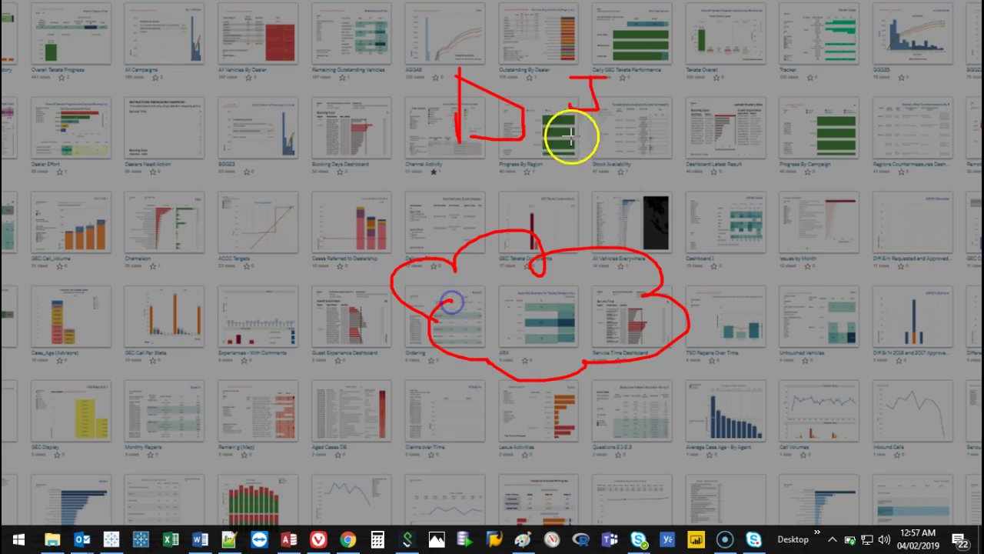
pyautogui.moveTo(755, 254)
pyautogui.mouseDown()
pyautogui.moveTo(765, 281)
pyautogui.moveTo(802, 244)
pyautogui.moveTo(817, 259)
pyautogui.moveTo(819, 244)
pyautogui.mouseUp()
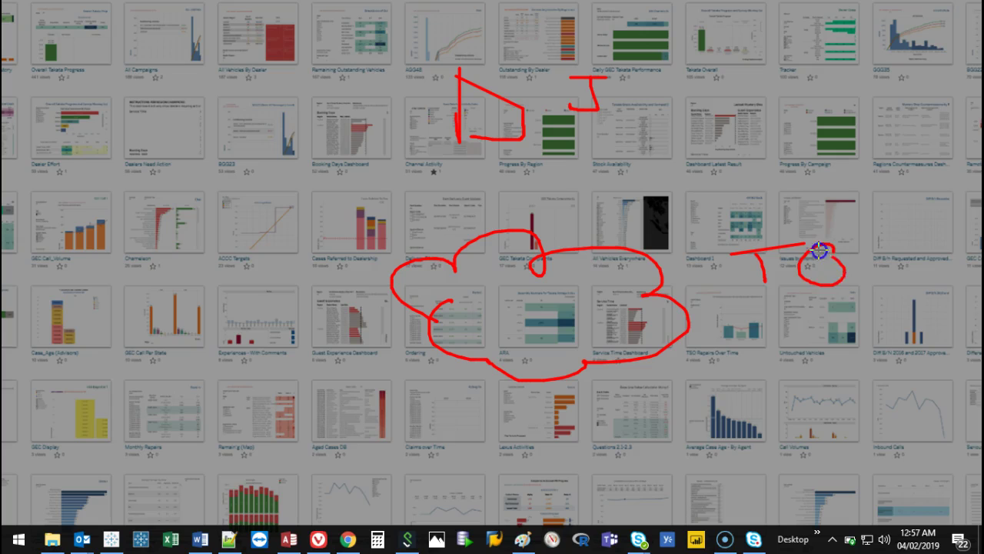
pyautogui.moveTo(784, 282); pyautogui.dragTo(785, 288)
pyautogui.click(872, 278)
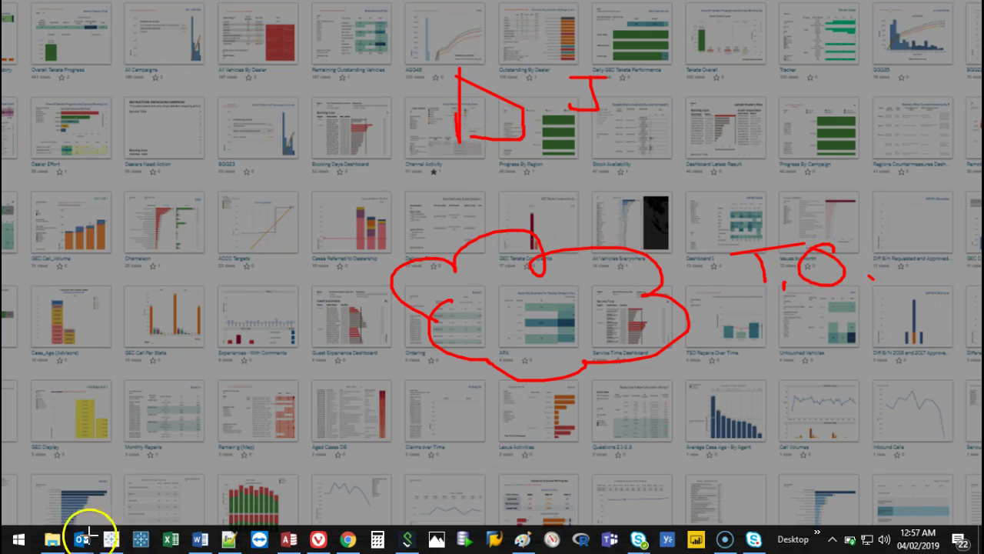
# Draw a red arrow down from the D and red shapes below the lower dashboards.
pyautogui.moveTo(501, 145)
pyautogui.mouseDown()
pyautogui.moveTo(505, 225)
pyautogui.moveTo(529, 200)
pyautogui.moveTo(482, 214)
pyautogui.moveTo(487, 199)
pyautogui.moveTo(496, 224)
pyautogui.moveTo(530, 202)
pyautogui.mouseUp()
pyautogui.click(495, 224)
pyautogui.moveTo(257, 452)
pyautogui.mouseDown()
pyautogui.moveTo(261, 472)
pyautogui.moveTo(261, 442)
pyautogui.moveTo(292, 465)
pyautogui.moveTo(259, 469)
pyautogui.mouseUp()
pyautogui.moveTo(356, 458)
pyautogui.mouseDown()
pyautogui.moveTo(358, 486)
pyautogui.moveTo(362, 457)
pyautogui.moveTo(384, 462)
pyautogui.moveTo(358, 482)
pyautogui.mouseUp()
pyautogui.moveTo(459, 474)
pyautogui.mouseDown()
pyautogui.moveTo(468, 489)
pyautogui.moveTo(503, 472)
pyautogui.moveTo(462, 476)
pyautogui.mouseUp()
pyautogui.moveTo(615, 474)
pyautogui.mouseDown()
pyautogui.moveTo(635, 494)
pyautogui.moveTo(656, 474)
pyautogui.mouseUp()
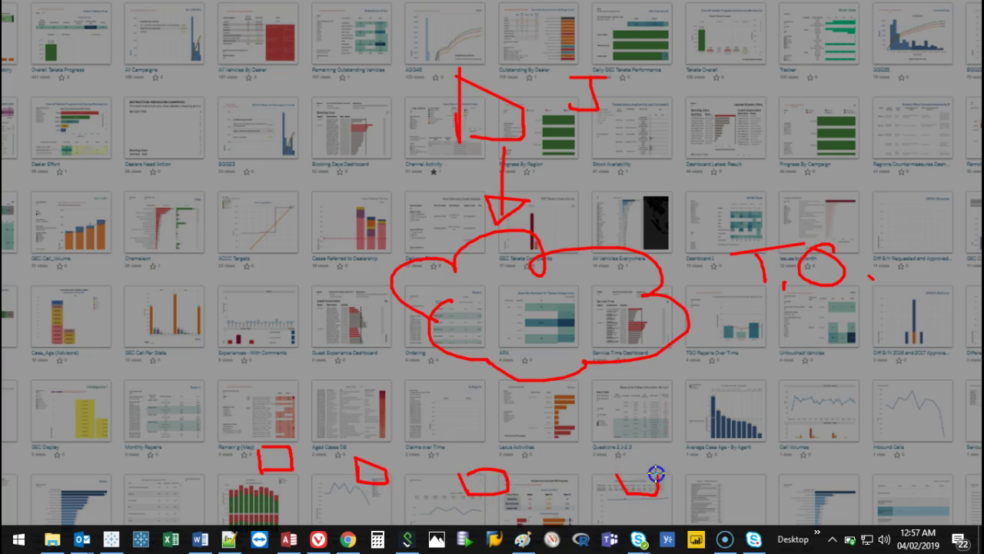
pyautogui.moveTo(786, 452)
pyautogui.mouseDown()
pyautogui.moveTo(799, 479)
pyautogui.moveTo(833, 471)
pyautogui.moveTo(824, 450)
pyautogui.moveTo(790, 454)
pyautogui.mouseUp()
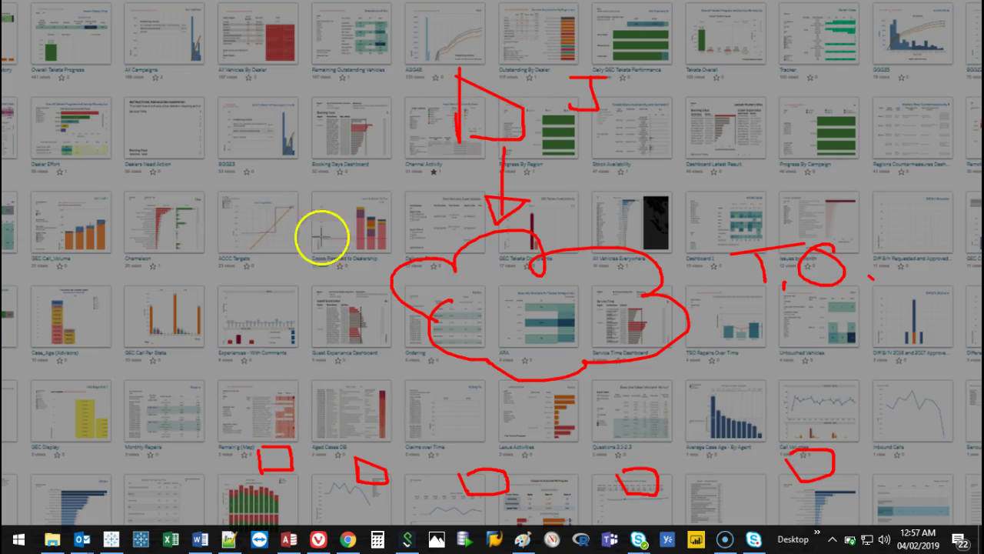
# Draw red arrows linking each lower dashboard shape to the central cloud.
pyautogui.moveTo(283, 446)
pyautogui.mouseDown()
pyautogui.moveTo(398, 346)
pyautogui.moveTo(405, 377)
pyautogui.mouseUp()
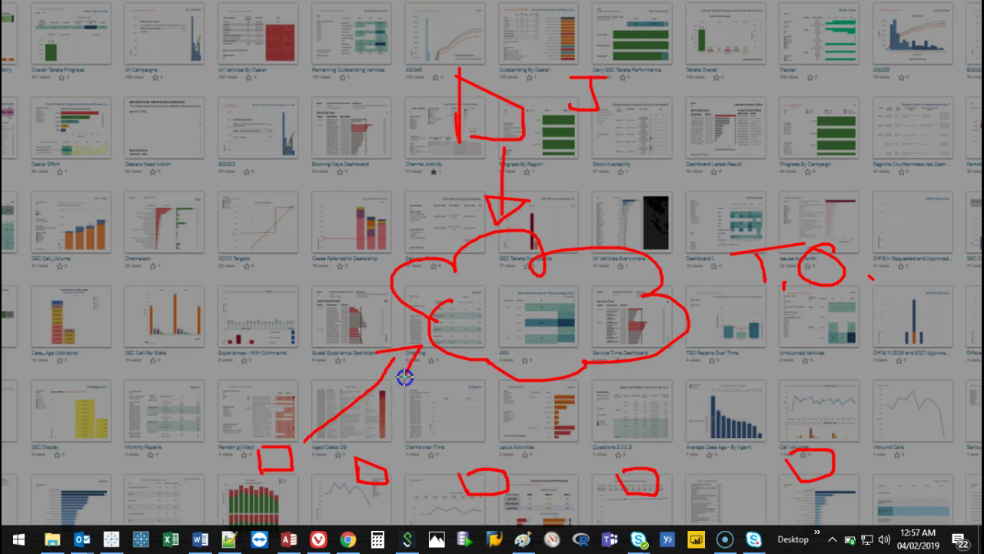
pyautogui.moveTo(396, 450)
pyautogui.mouseDown()
pyautogui.moveTo(450, 369)
pyautogui.moveTo(461, 385)
pyautogui.mouseUp()
pyautogui.moveTo(484, 457); pyautogui.dragTo(526, 378)
pyautogui.moveTo(644, 449); pyautogui.dragTo(607, 368)
pyautogui.moveTo(798, 440); pyautogui.dragTo(684, 361)
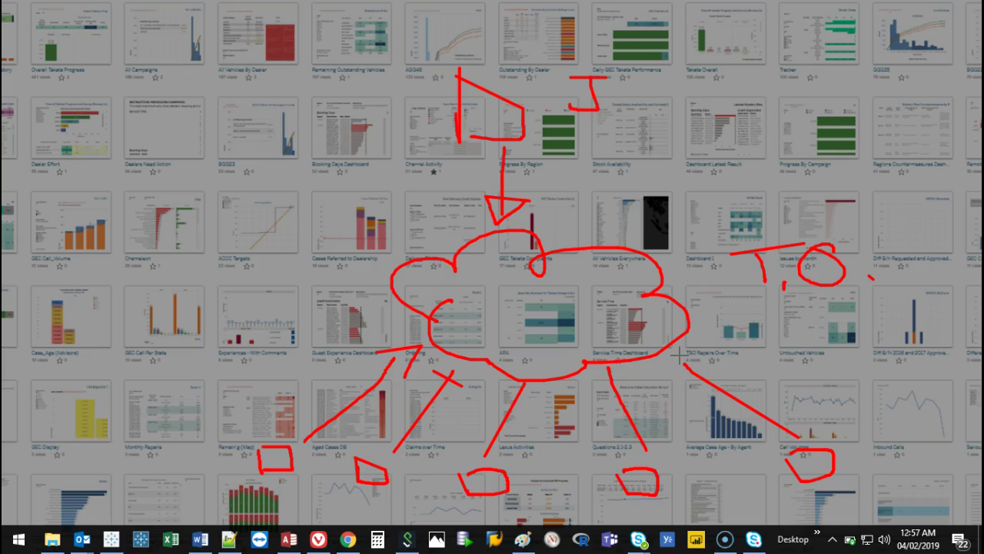
# Draw red D shapes over BGG23, Tekata Overall and Progress By Campaign.
pyautogui.moveTo(264, 87)
pyautogui.mouseDown()
pyautogui.moveTo(263, 139)
pyautogui.moveTo(273, 88)
pyautogui.moveTo(309, 99)
pyautogui.moveTo(270, 137)
pyautogui.mouseUp()
pyautogui.moveTo(718, 67); pyautogui.dragTo(717, 109)
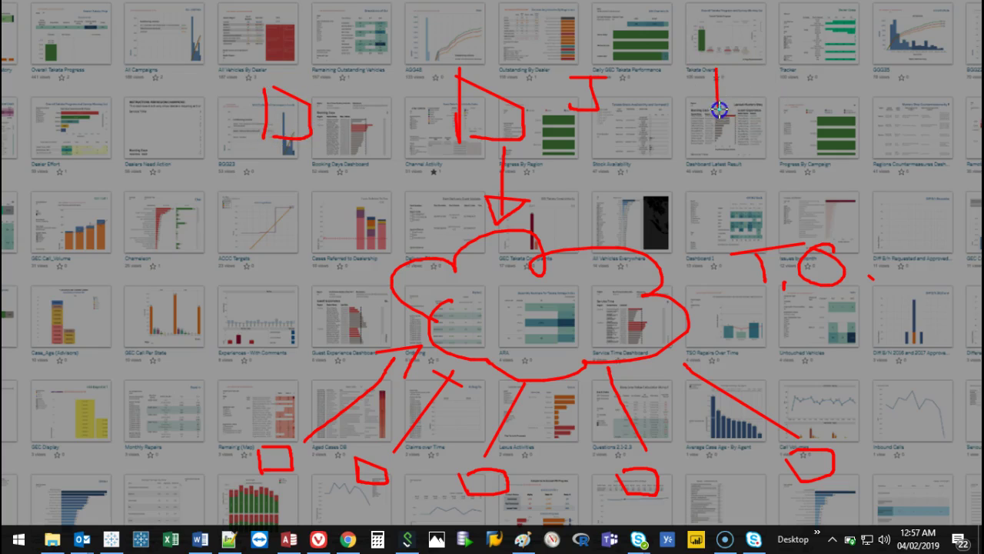
pyautogui.moveTo(715, 64); pyautogui.dragTo(723, 116)
pyautogui.moveTo(848, 123); pyautogui.dragTo(846, 155)
# Link the upper dashboards to the cloud with red lines, then erase all annotations.
pyautogui.moveTo(736, 123); pyautogui.dragTo(590, 223)
pyautogui.moveTo(846, 150); pyautogui.dragTo(650, 229)
pyautogui.moveTo(328, 141); pyautogui.dragTo(476, 234)
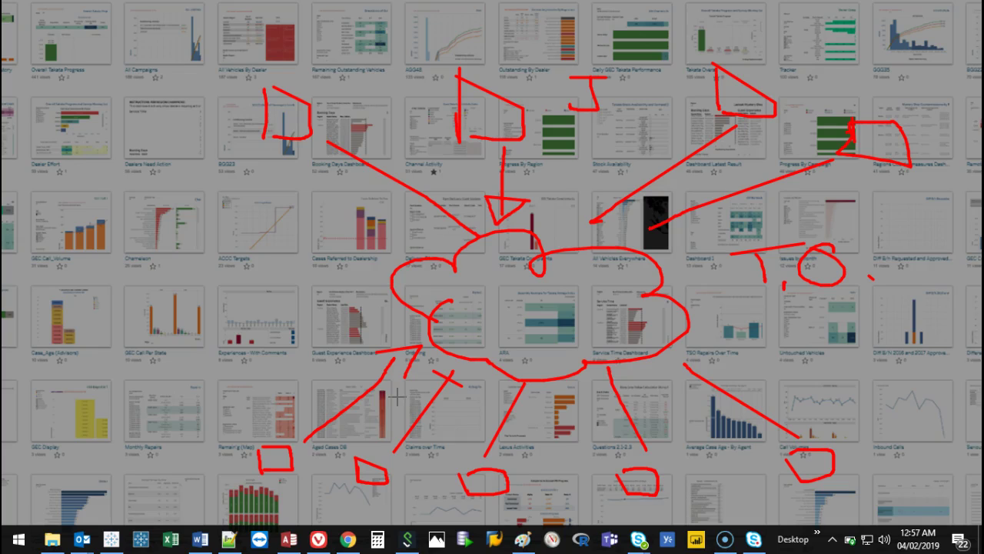
pyautogui.press('e')
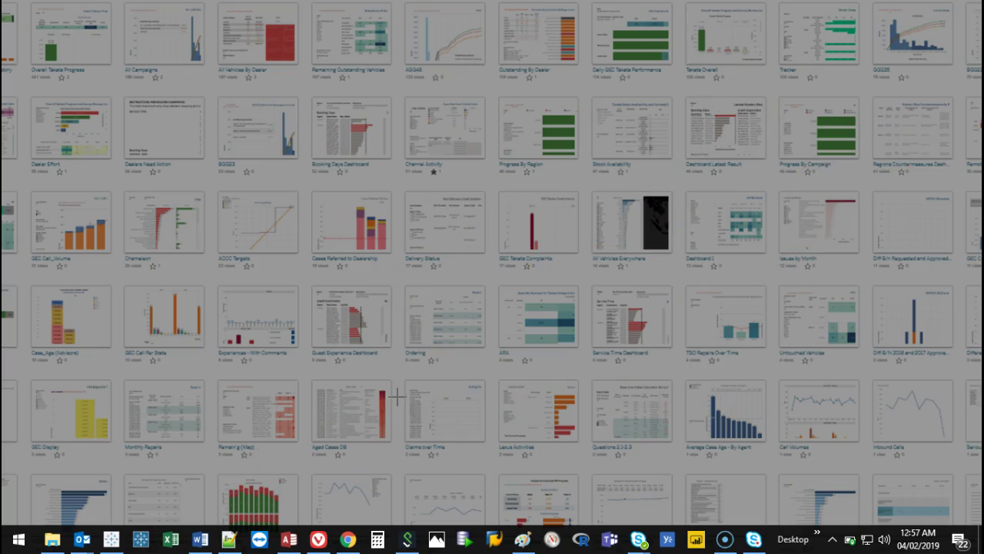
# Switch to the Tableau Desktop workbook and choose Server > Publish Workbook.
pyautogui.click(111, 538)
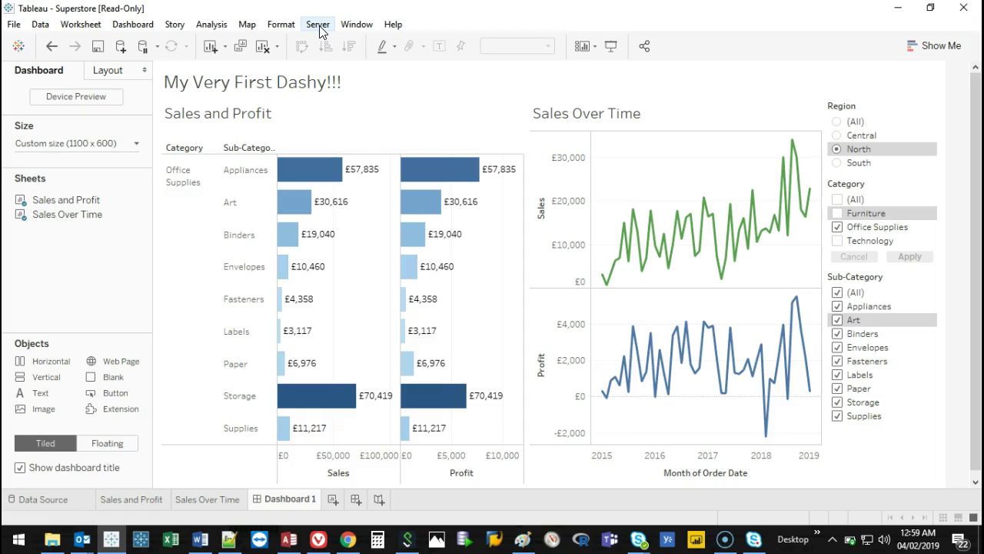
pyautogui.click(319, 28)
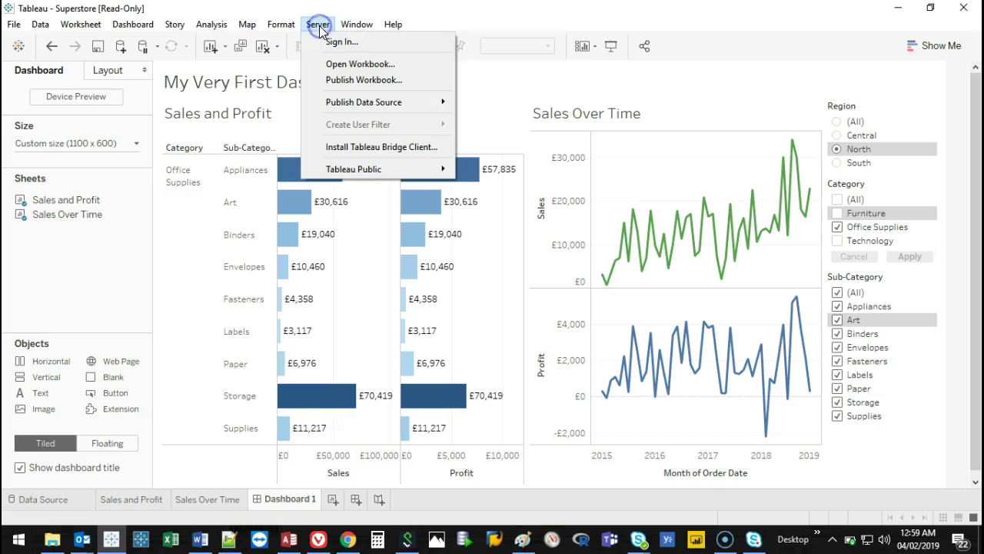
pyautogui.moveTo(357, 24)
pyautogui.moveTo(319, 26)
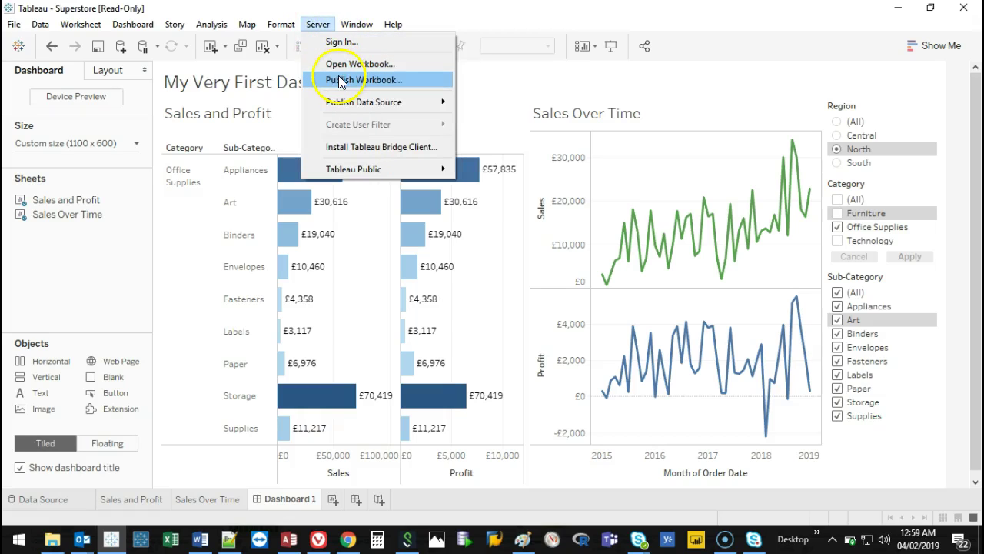
pyautogui.click(369, 79)
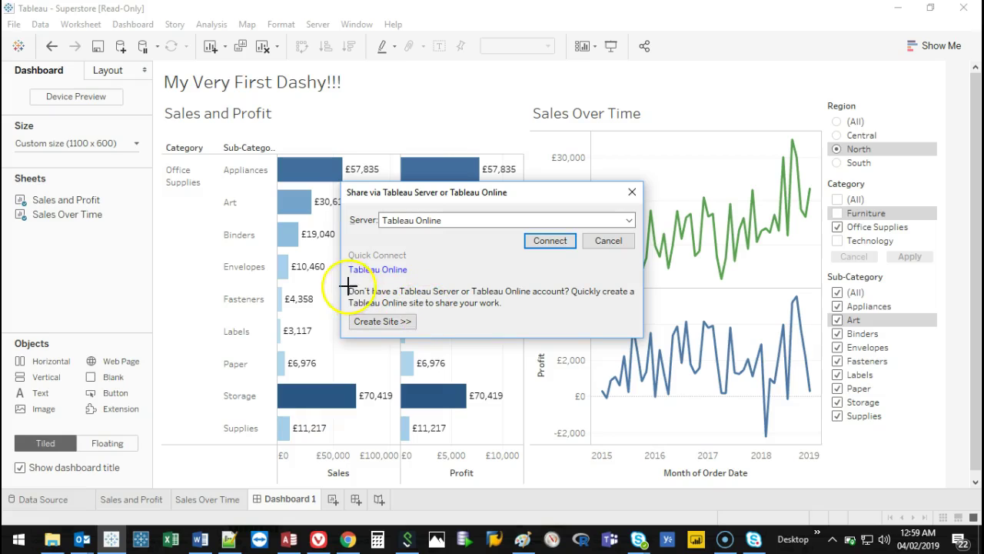
# Circle the create-a-site note, clear the annotation, and connect to Tableau Online.
pyautogui.moveTo(346, 281)
pyautogui.mouseDown()
pyautogui.moveTo(654, 341)
pyautogui.moveTo(319, 348)
pyautogui.moveTo(327, 286)
pyautogui.mouseUp()
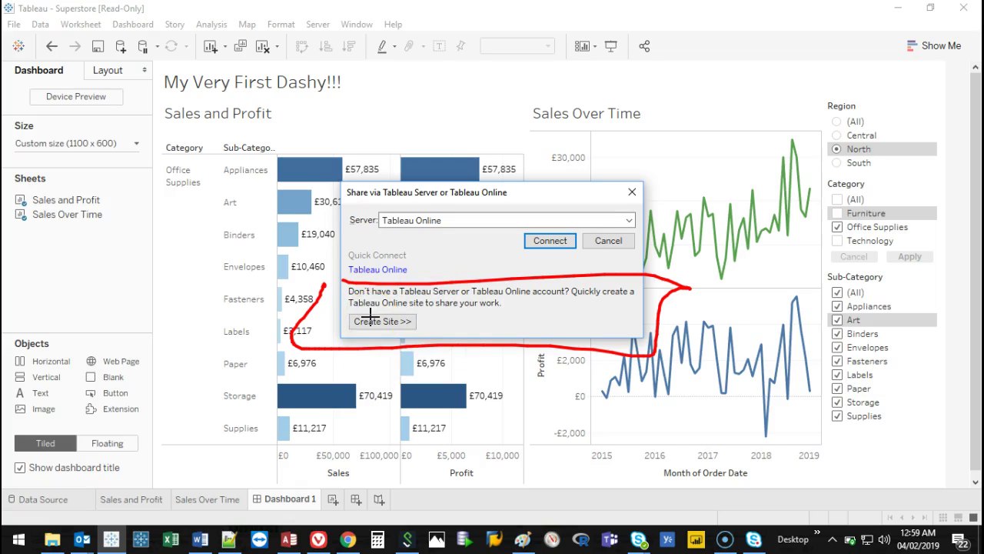
pyautogui.press('Escape')
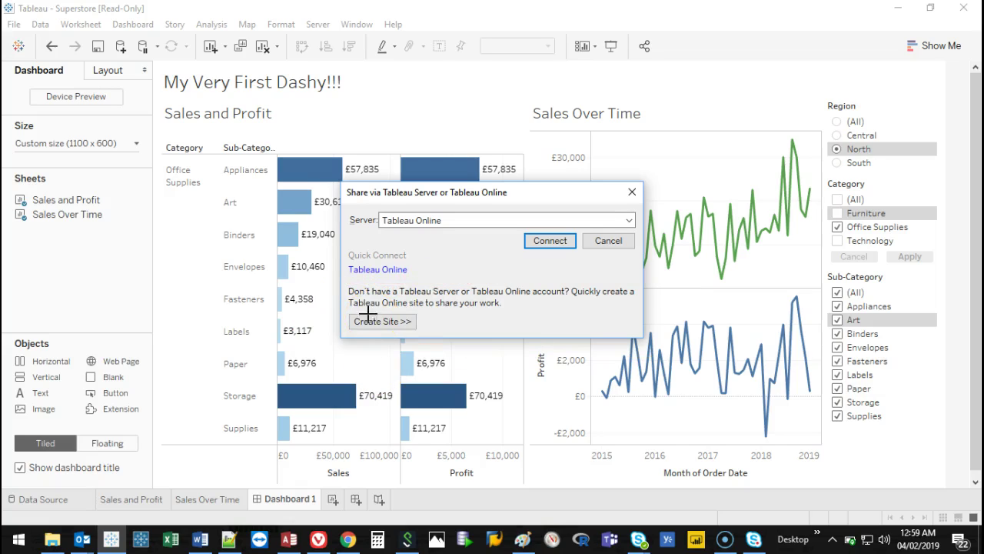
pyautogui.click(553, 251)
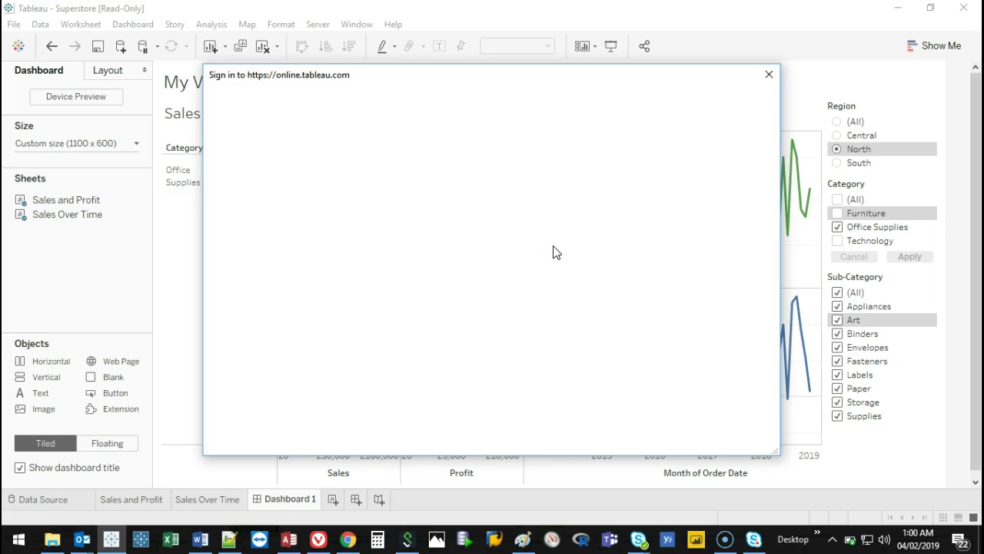
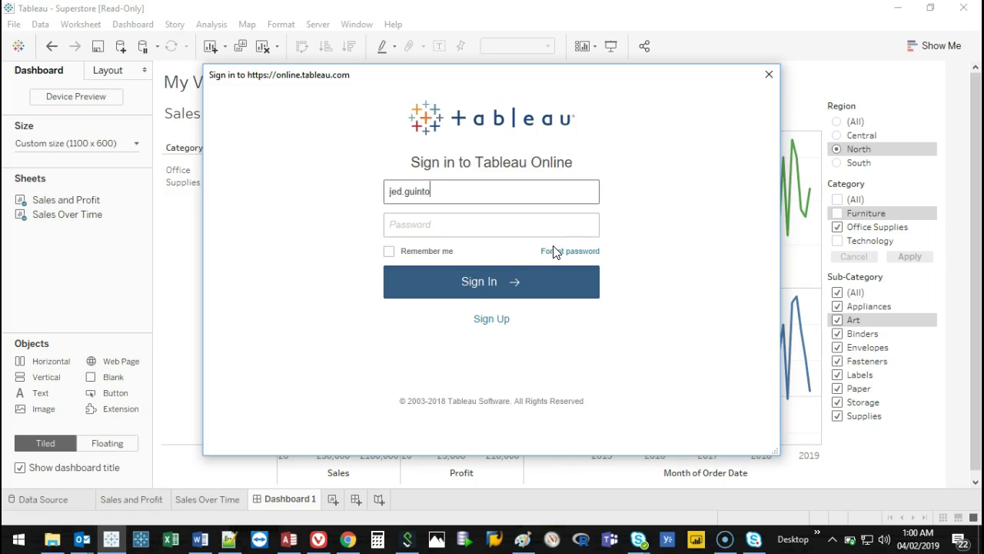
# Sign in to Tableau Online with the account e-mail and password, then dismiss the share window.
pyautogui.press('Tab')
pyautogui.write('••••••••••')
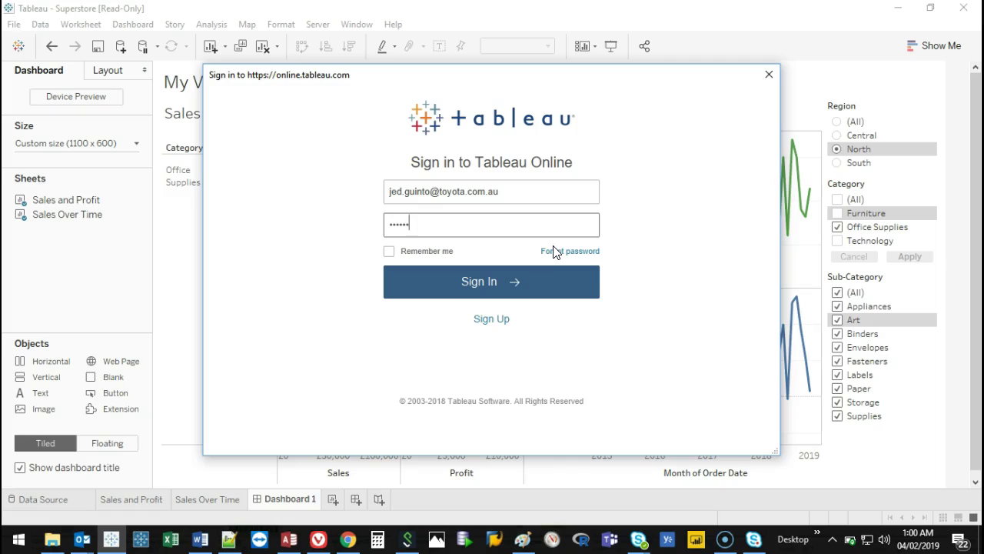
pyautogui.press('Return')
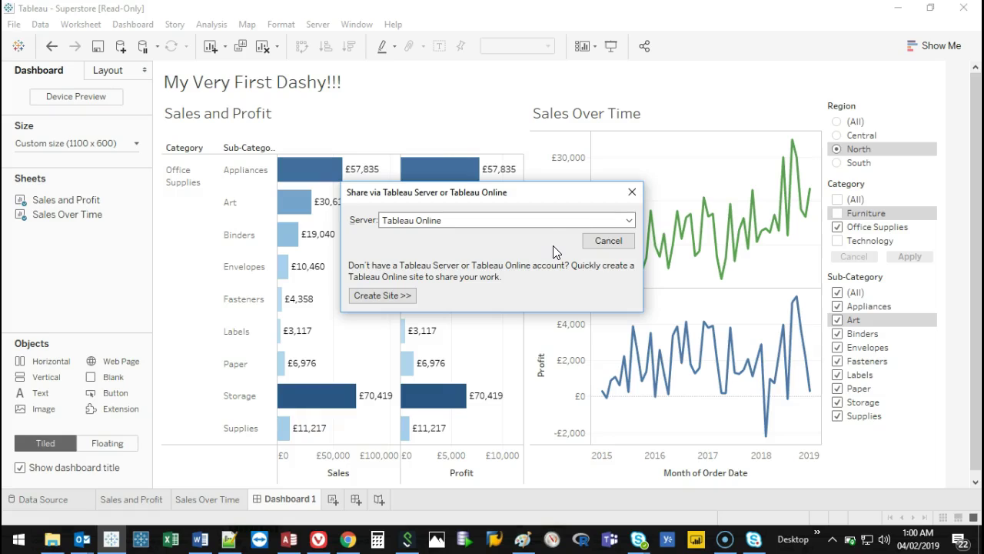
pyautogui.press('Escape')
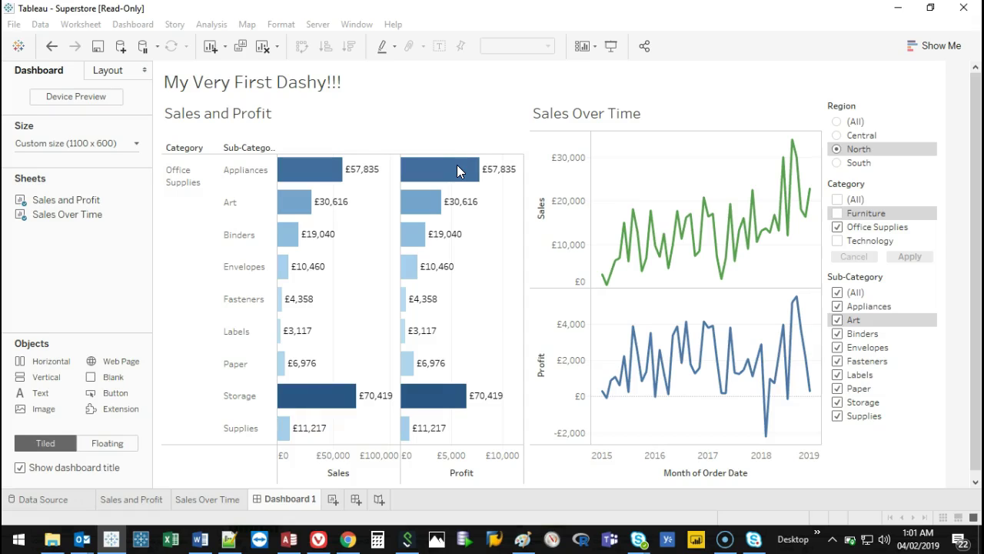
# Keep Takata as the destination project and Superstore as the workbook name.
pyautogui.click(510, 224)
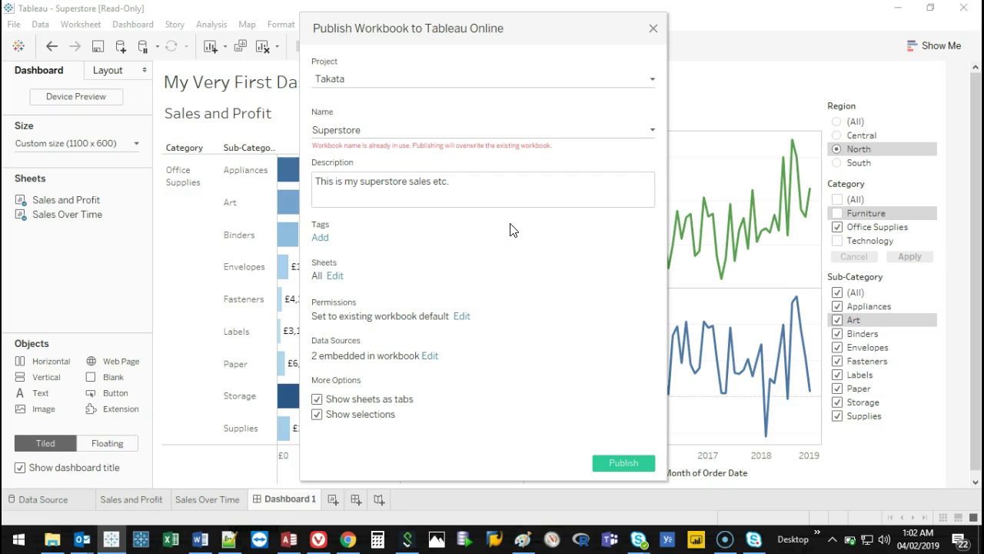
pyautogui.click(652, 80)
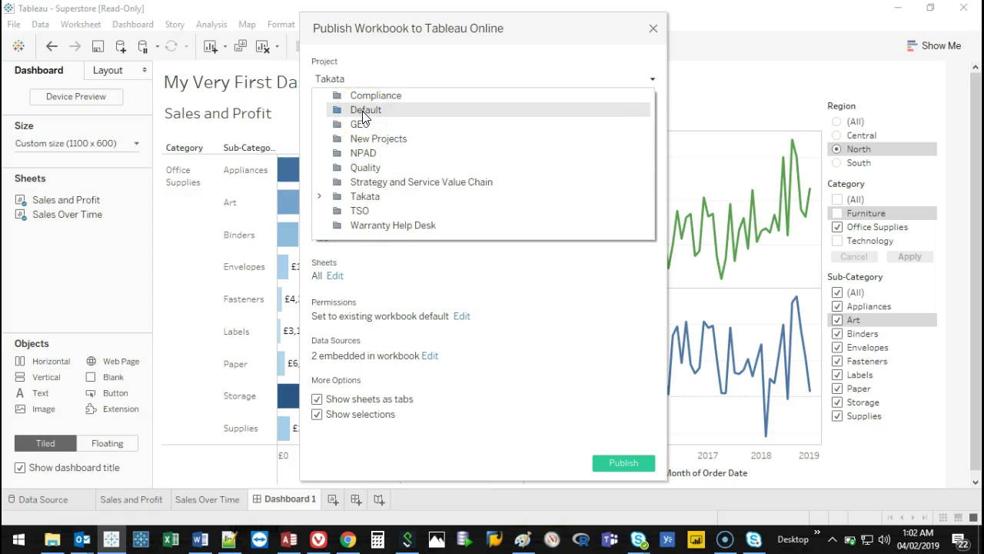
pyautogui.click(437, 81)
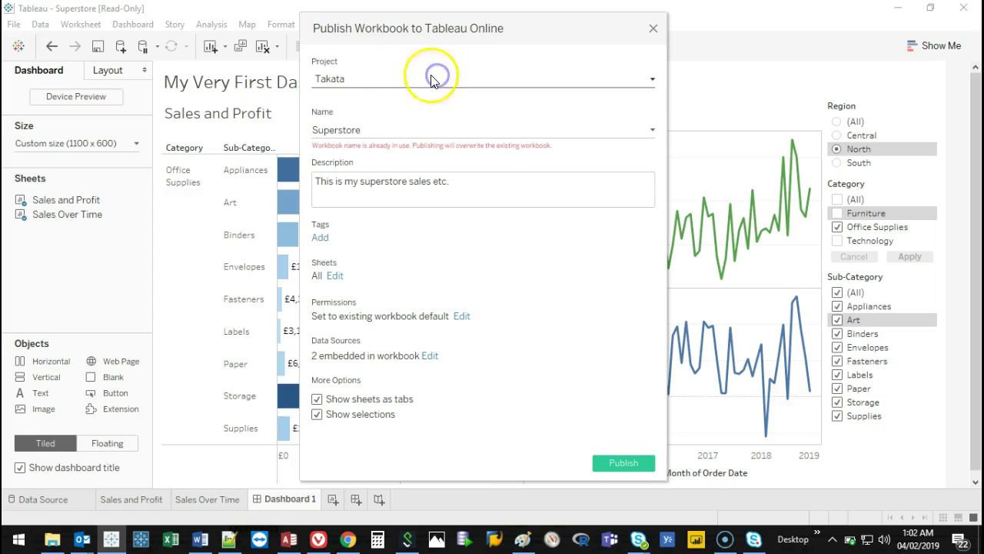
pyautogui.click(358, 131)
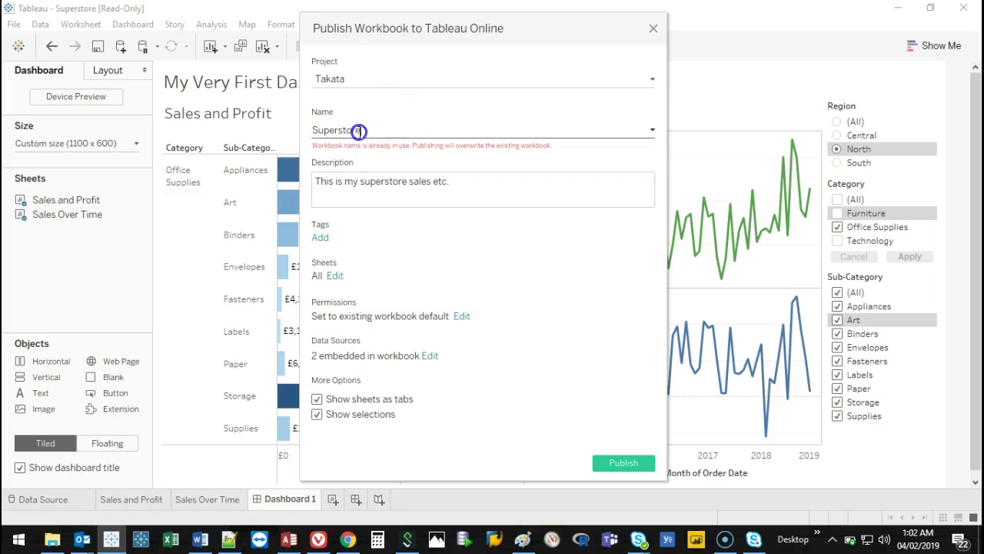
pyautogui.click(430, 137)
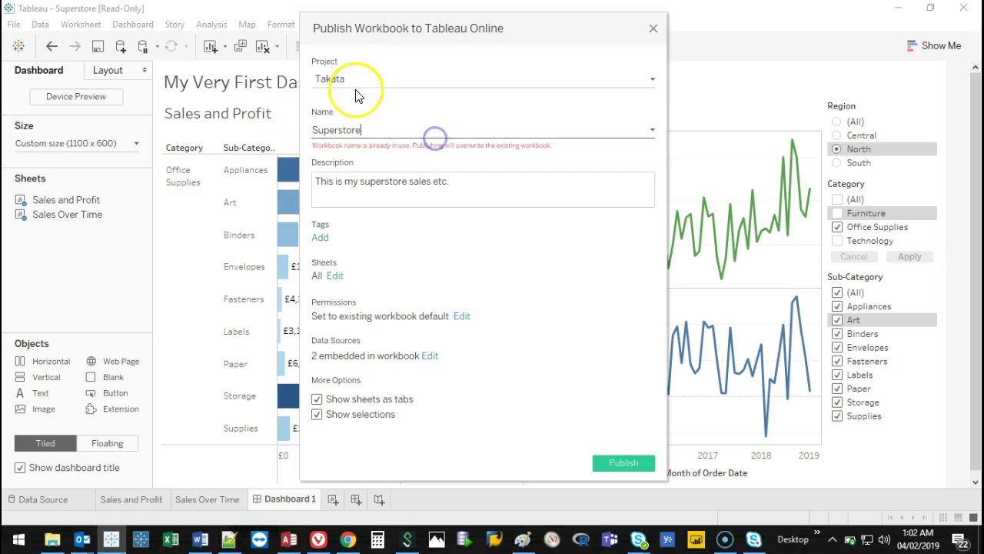
pyautogui.click(426, 153)
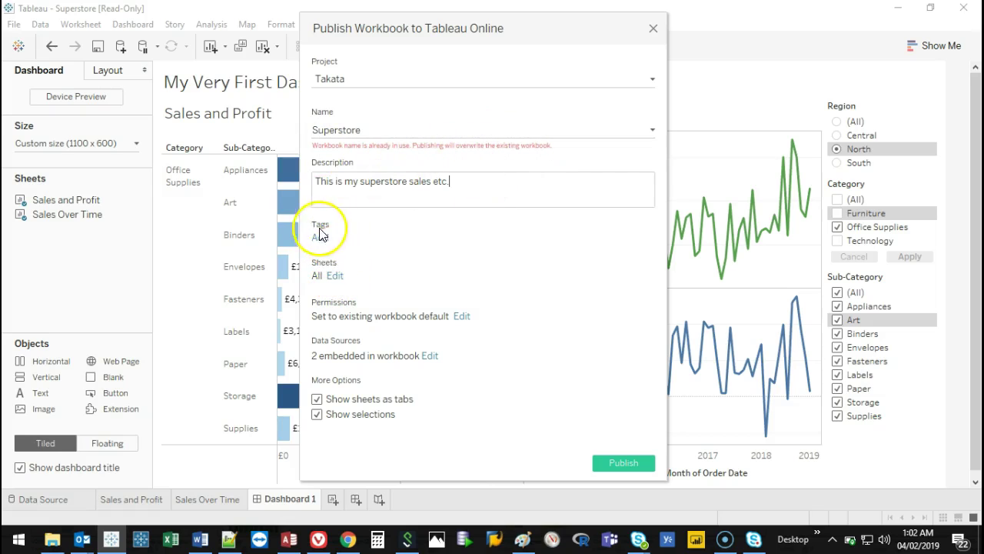
# Limit the published sheets to Dashboard 1, excluding Sales and Profit and Sales Over Time.
pyautogui.click(336, 277)
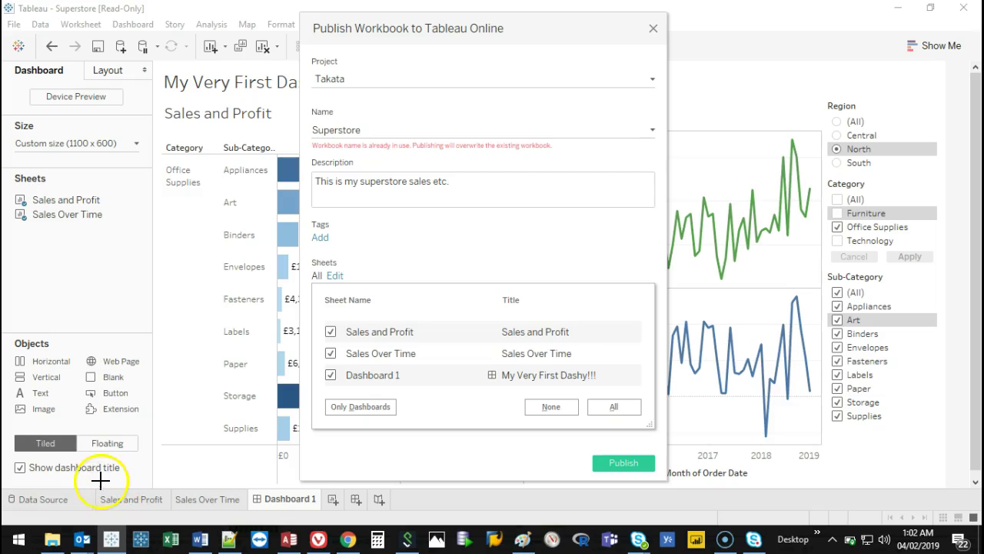
pyautogui.moveTo(93, 470)
pyautogui.mouseDown()
pyautogui.moveTo(321, 512)
pyautogui.moveTo(92, 468)
pyautogui.mouseUp()
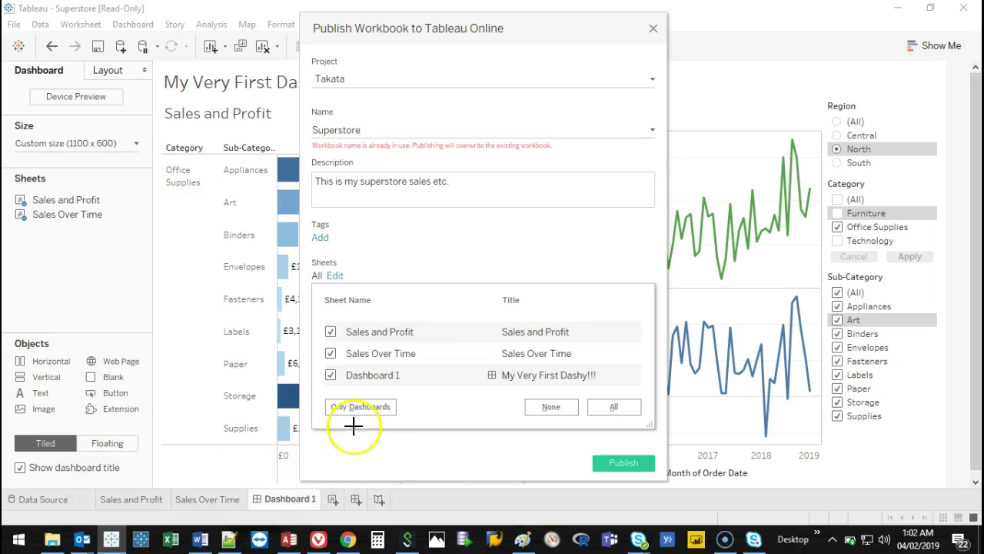
pyautogui.click(359, 473)
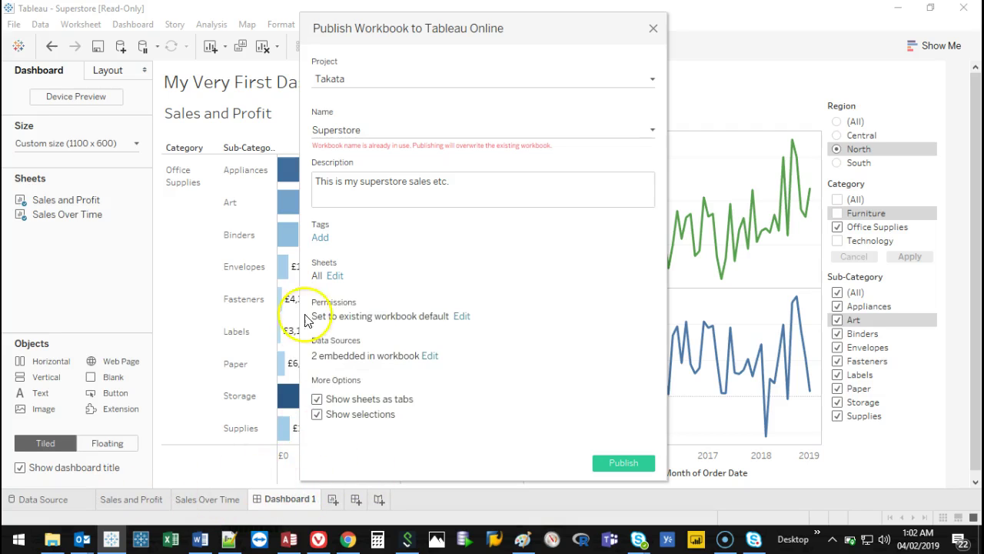
pyautogui.click(334, 275)
pyautogui.click(330, 332)
pyautogui.click(331, 353)
pyautogui.click(496, 261)
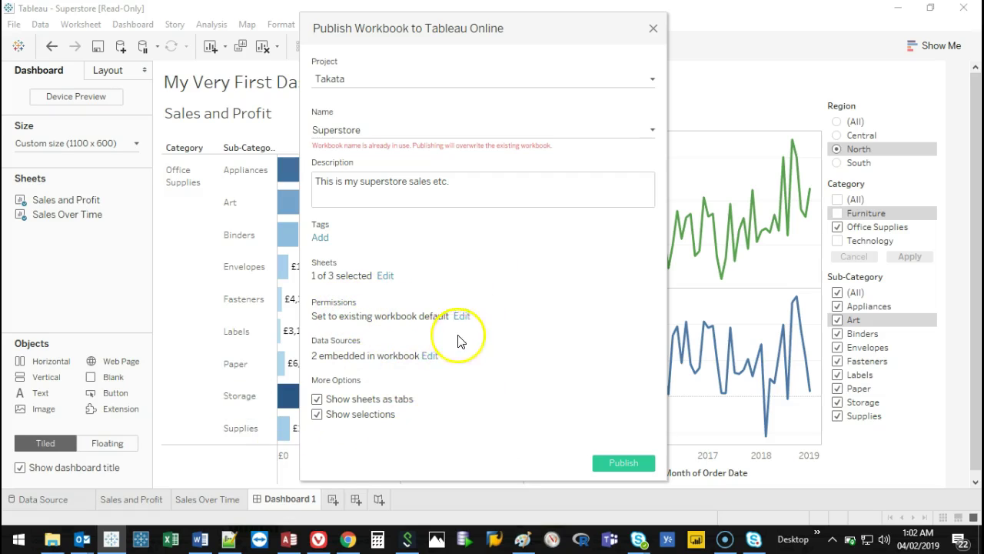
# Keep Show Sheets as Tabs on, publish, and confirm overwriting the existing Superstore workbook.
pyautogui.click(317, 400)
pyautogui.click(316, 399)
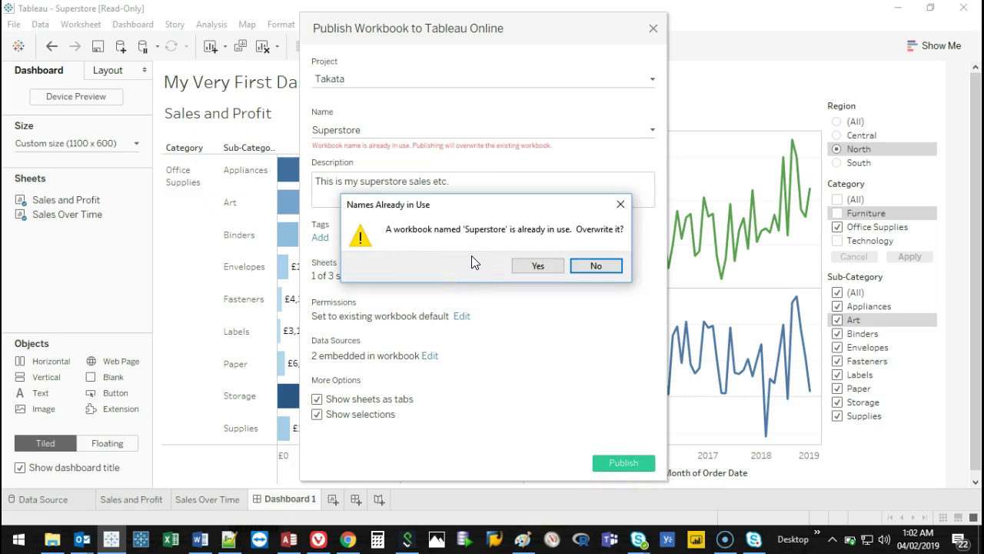
pyautogui.click(551, 269)
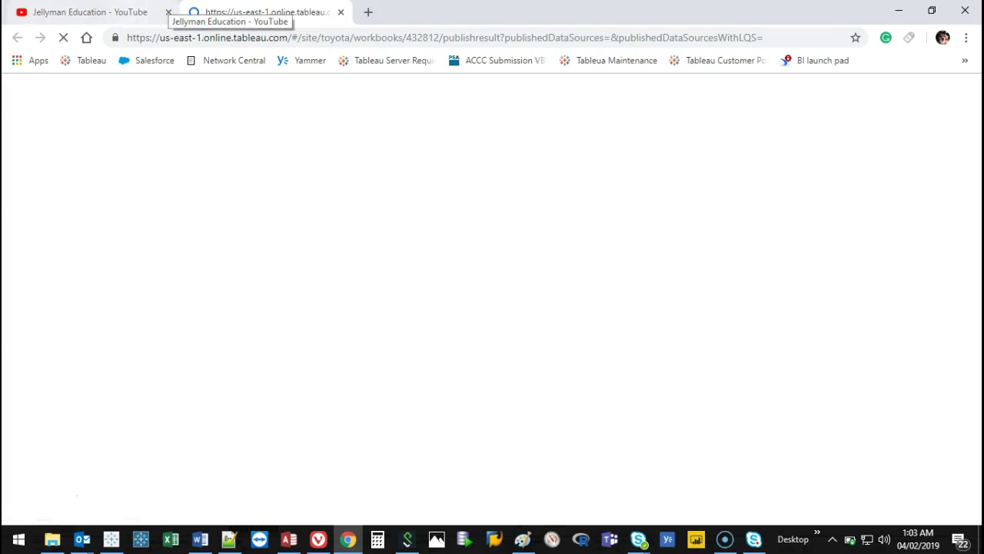
# Return to the published Superstore page, dismiss Publishing Complete, and close that tab.
pyautogui.click(157, 12)
pyautogui.click(63, 40)
pyautogui.click(261, 12)
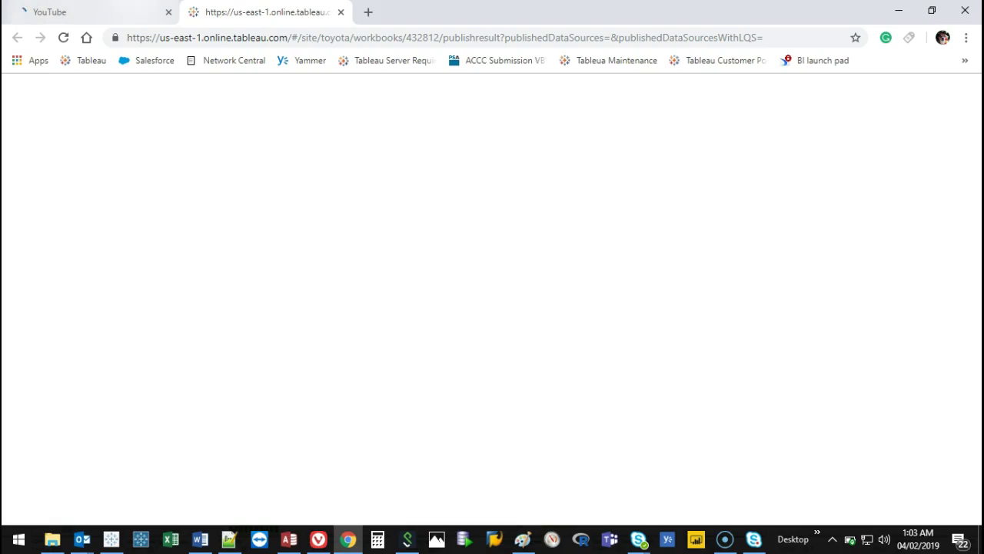
pyautogui.click(116, 11)
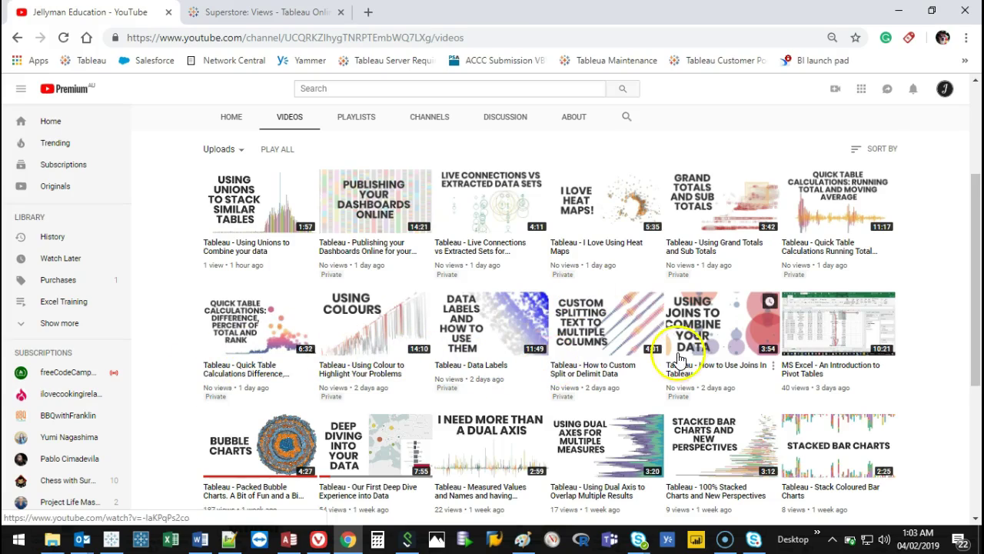
pyautogui.scroll(-5, 681, 351)
pyautogui.scroll(5, 692, 341)
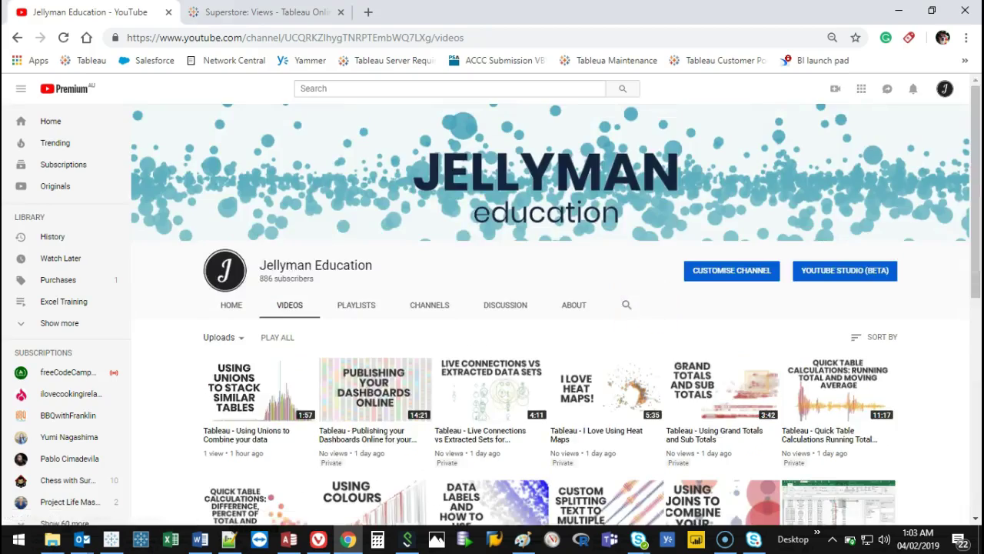
pyautogui.click(266, 12)
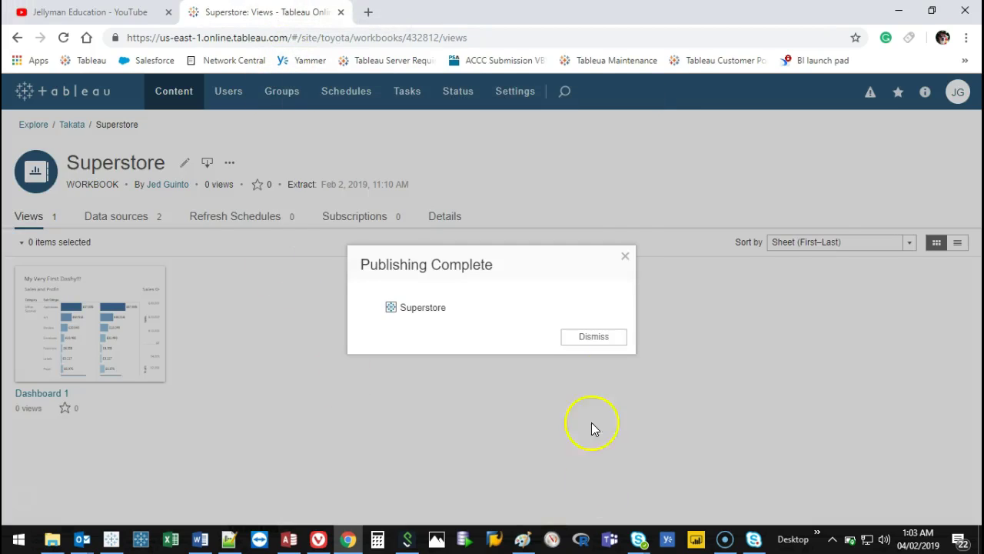
pyautogui.click(596, 338)
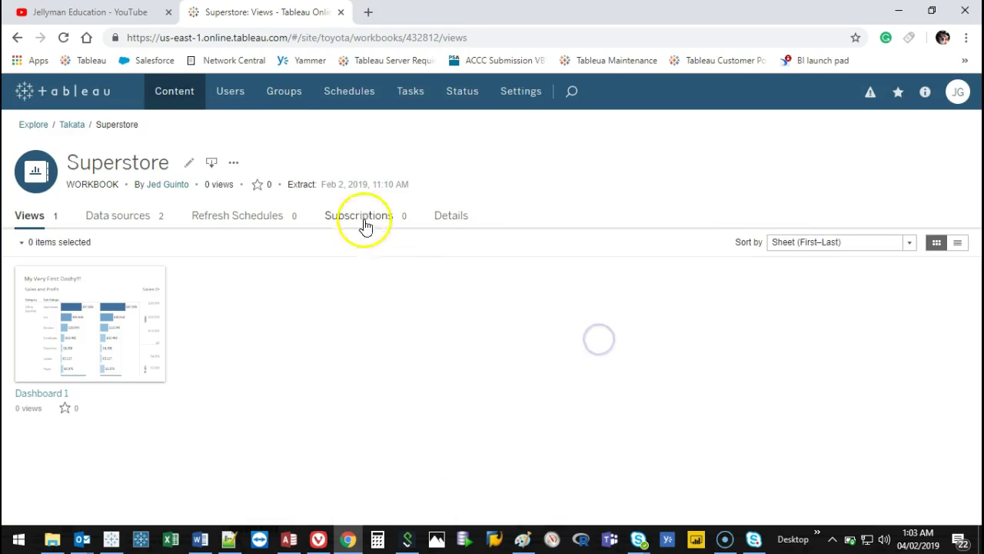
pyautogui.middleClick(275, 7)
# Search 'tableau online login' in a new tab, open the Login result, and sign in.
pyautogui.click(196, 12)
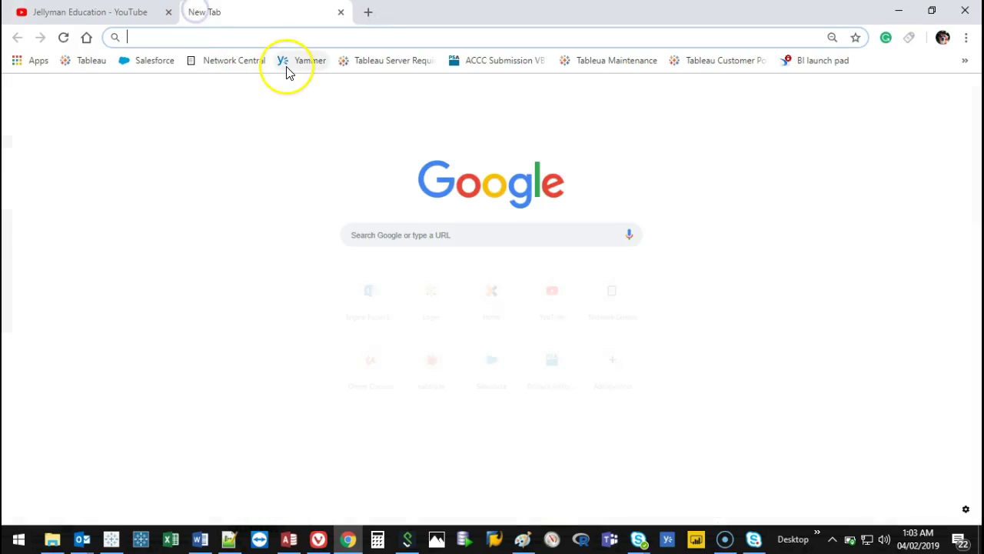
pyautogui.write('tableau ')
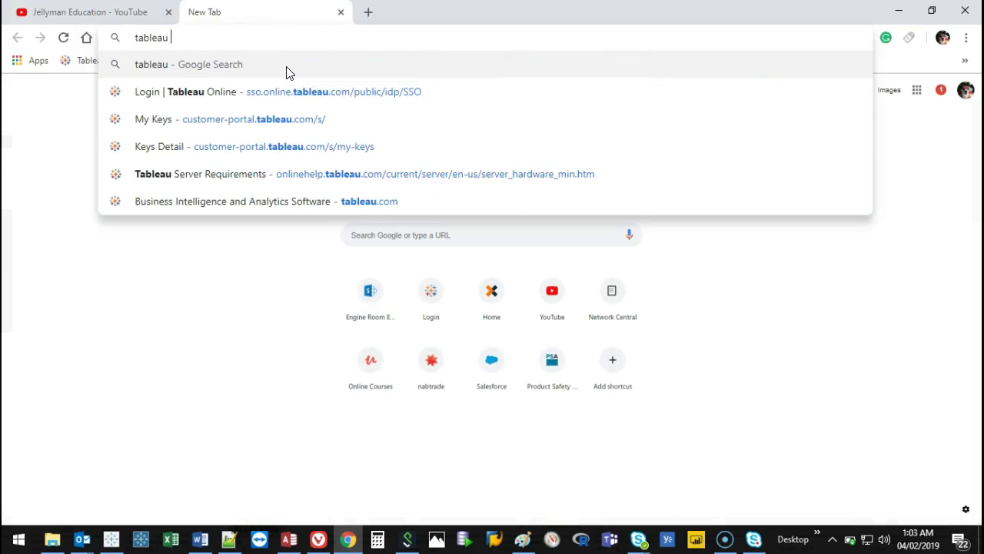
pyautogui.write('online login')
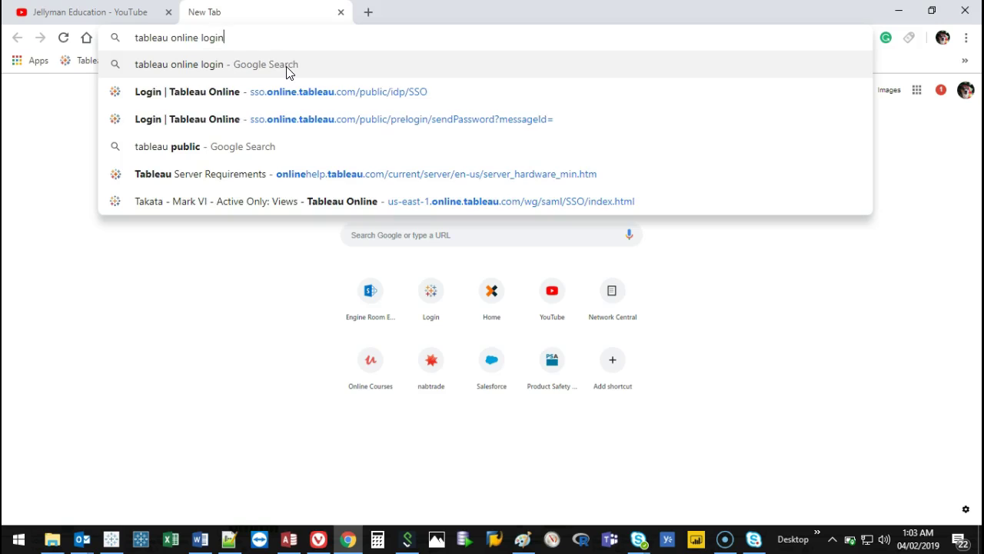
pyautogui.press('Return')
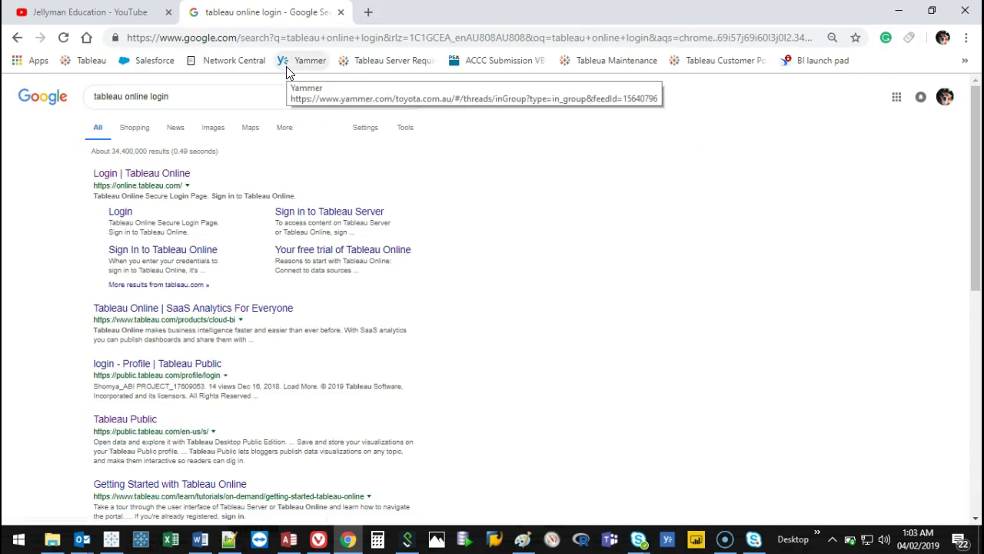
pyautogui.click(177, 180)
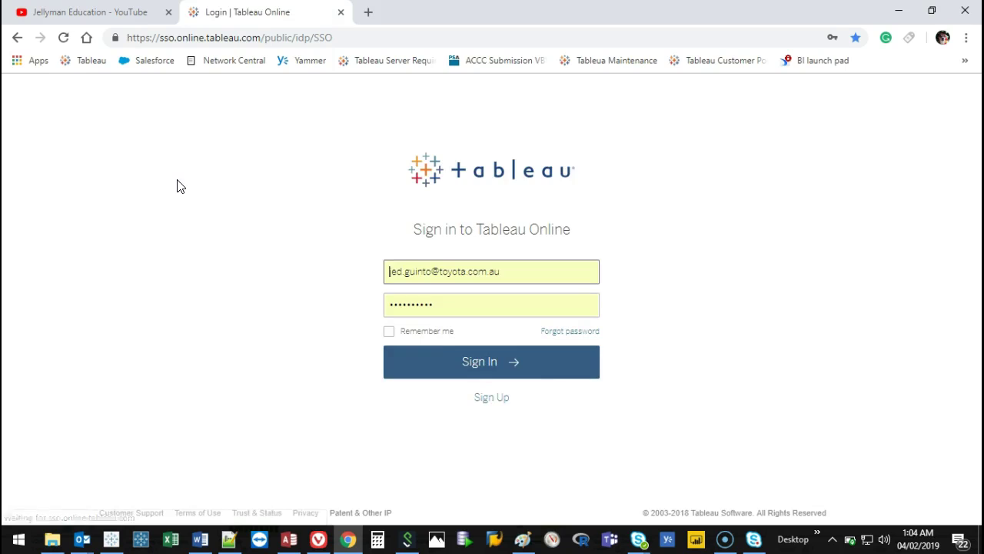
pyautogui.click(522, 373)
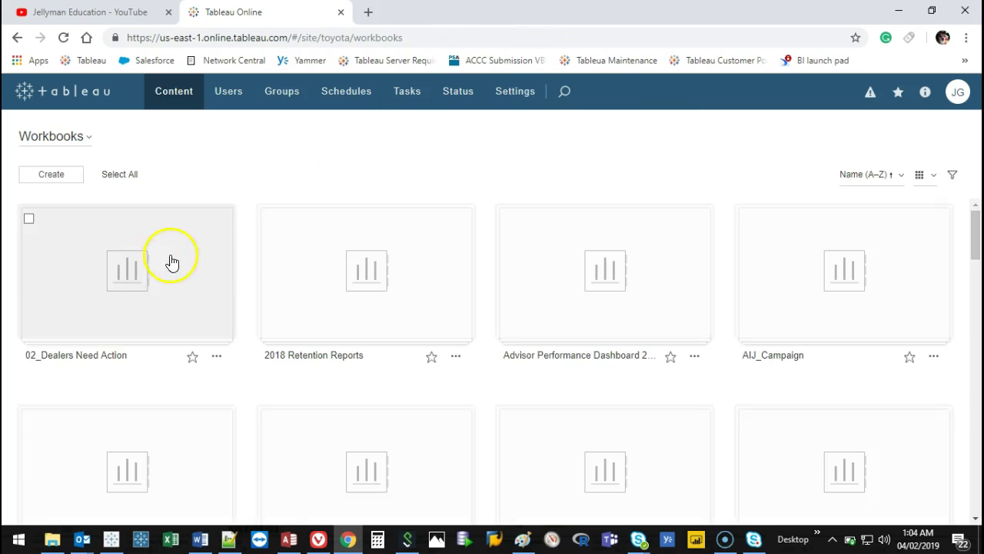
# Switch Explore to Projects and open the Takata project.
pyautogui.click(89, 137)
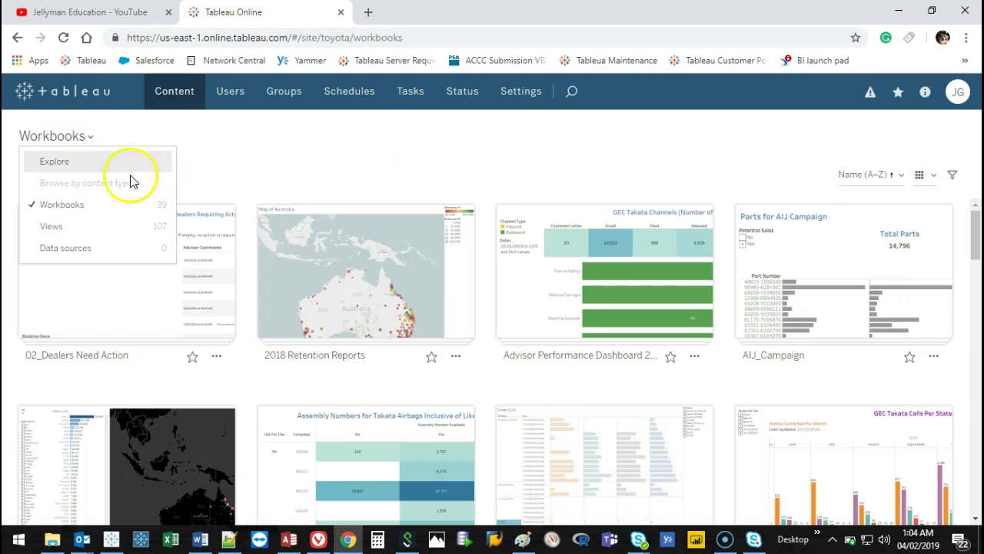
pyautogui.click(74, 163)
pyautogui.moveTo(593, 226)
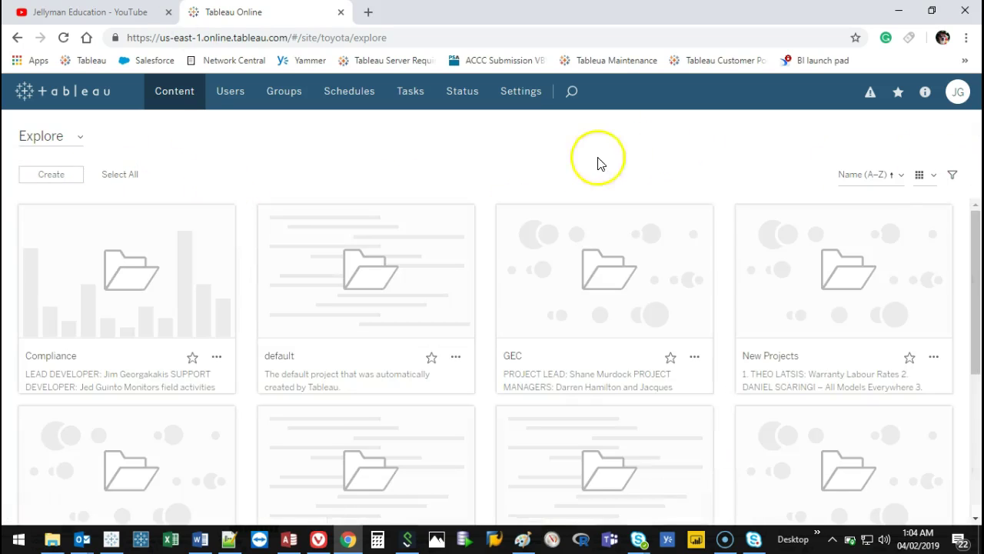
pyautogui.moveTo(973, 227); pyautogui.dragTo(977, 198)
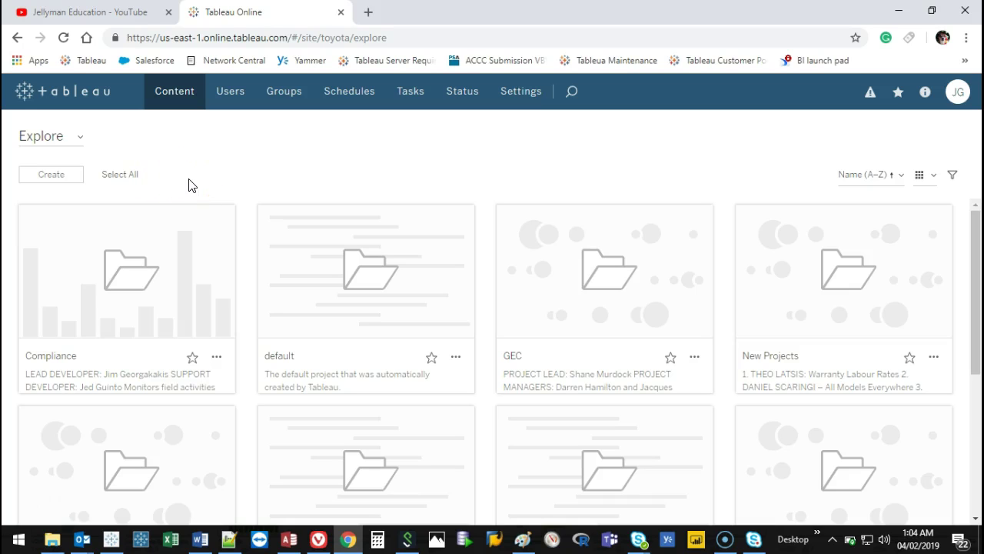
pyautogui.scroll(-5, 744, 362)
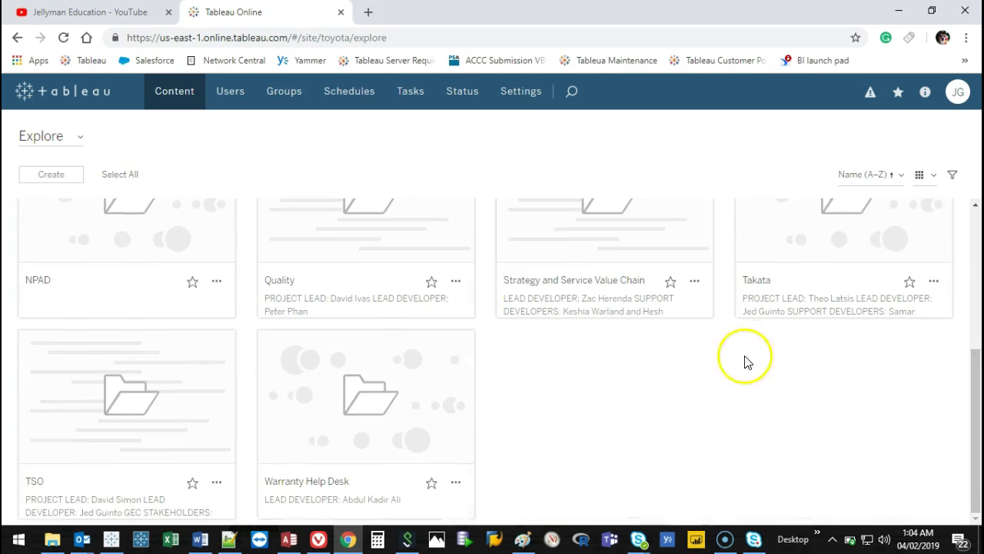
pyautogui.click(854, 231)
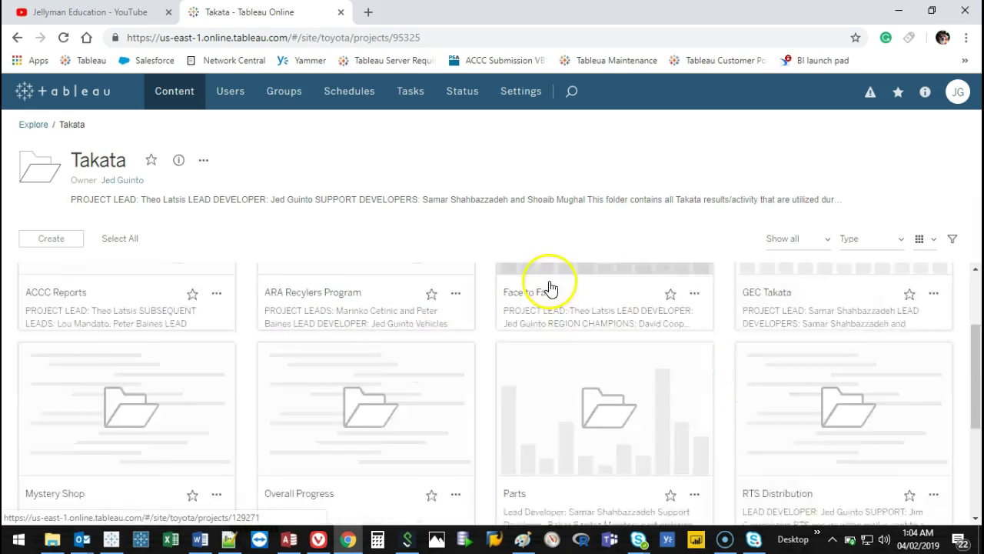
# Open the Superstore workbook and its Dashboard 1 view.
pyautogui.scroll(-3, 550, 288)
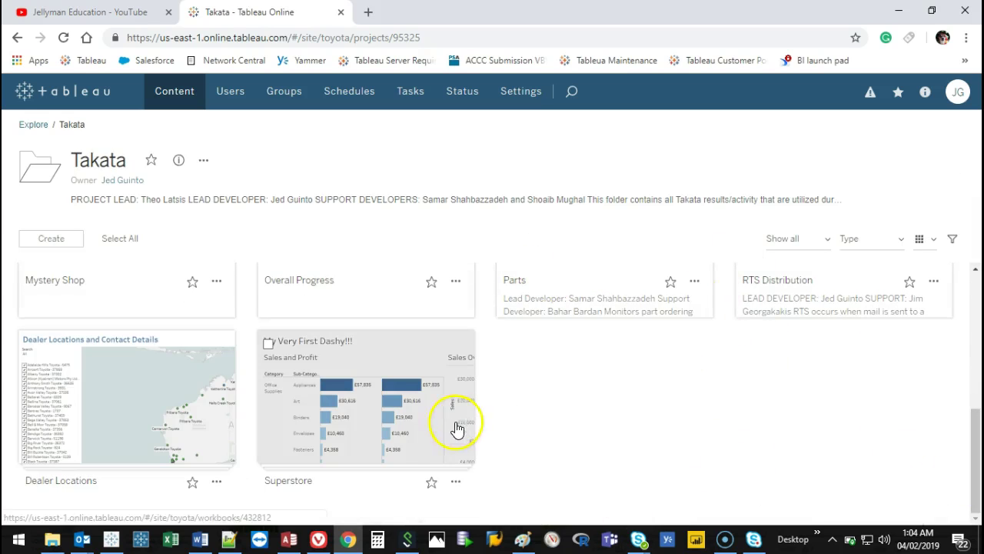
pyautogui.moveTo(352, 355)
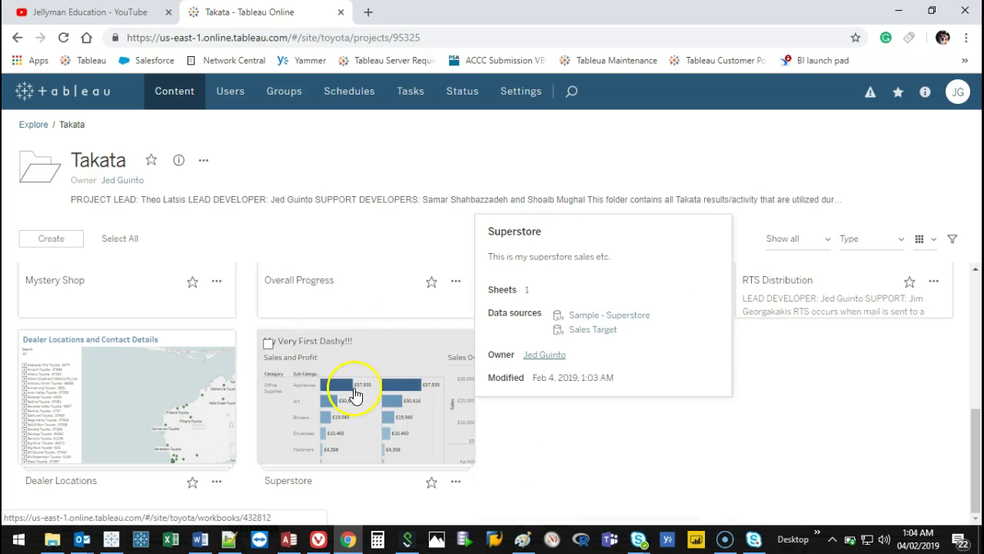
pyautogui.click(356, 394)
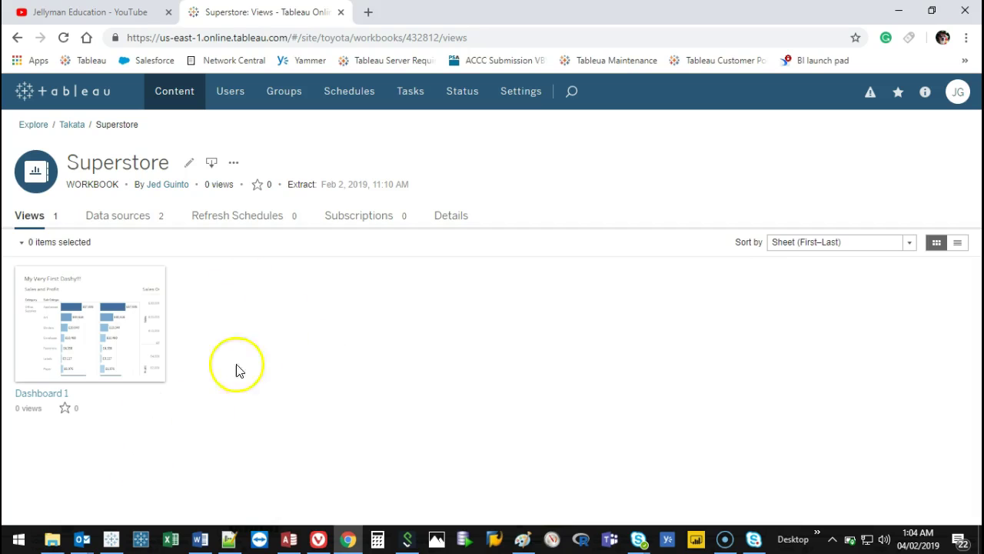
pyautogui.moveTo(55, 345)
pyautogui.click(107, 331)
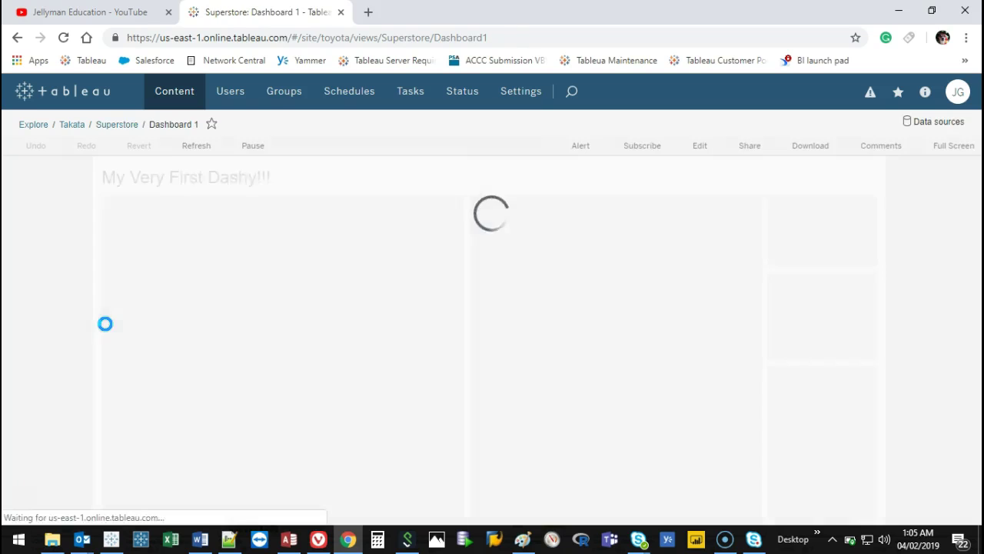
# Show Dashboard 1 in full screen.
pyautogui.scroll(-3, 898, 238)
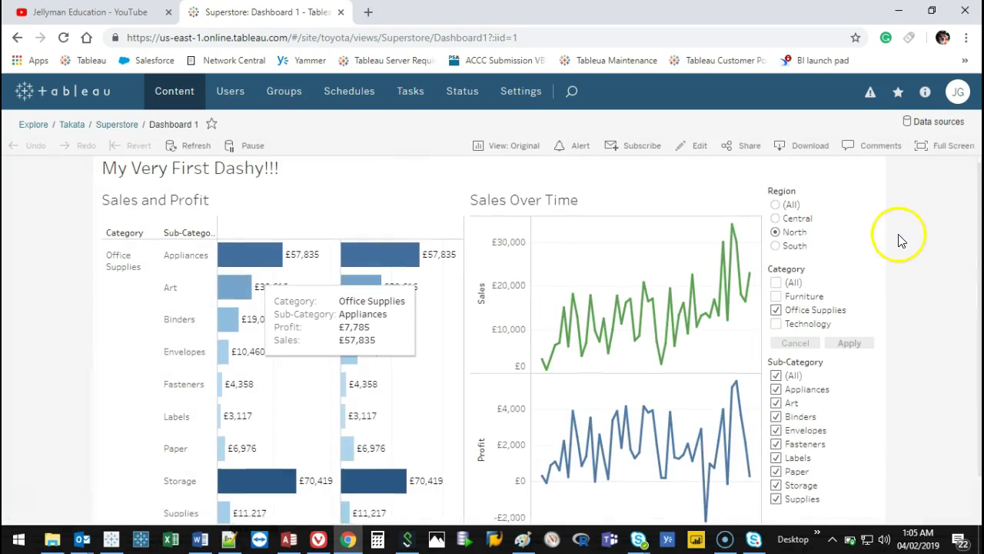
pyautogui.scroll(2, 897, 249)
pyautogui.scroll(2, 235, 330)
pyautogui.scroll(-3, 38, 314)
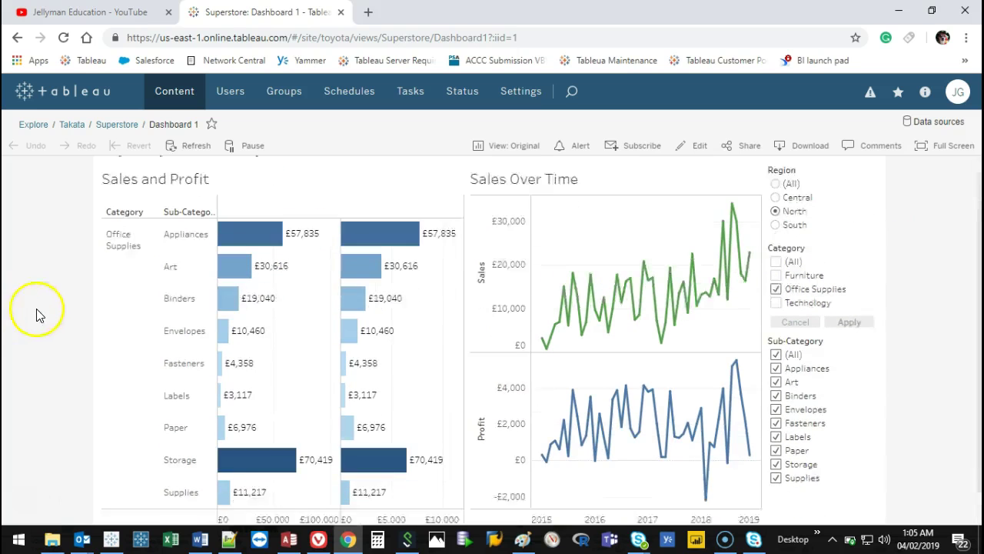
pyautogui.scroll(3, 270, 228)
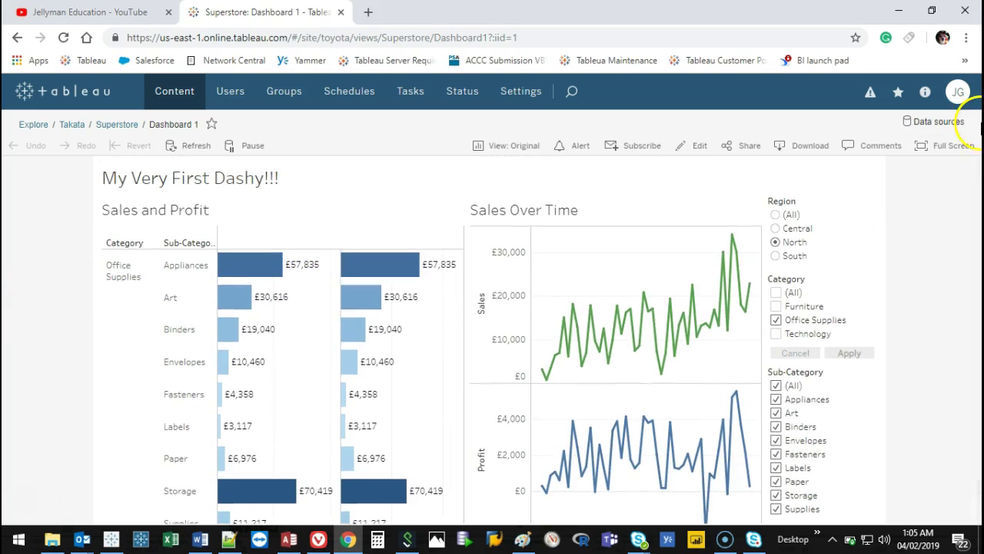
pyautogui.click(952, 153)
pyautogui.click(777, 143)
# Filter Region to Central with Category (All) applied, then exit full screen.
pyautogui.click(777, 143)
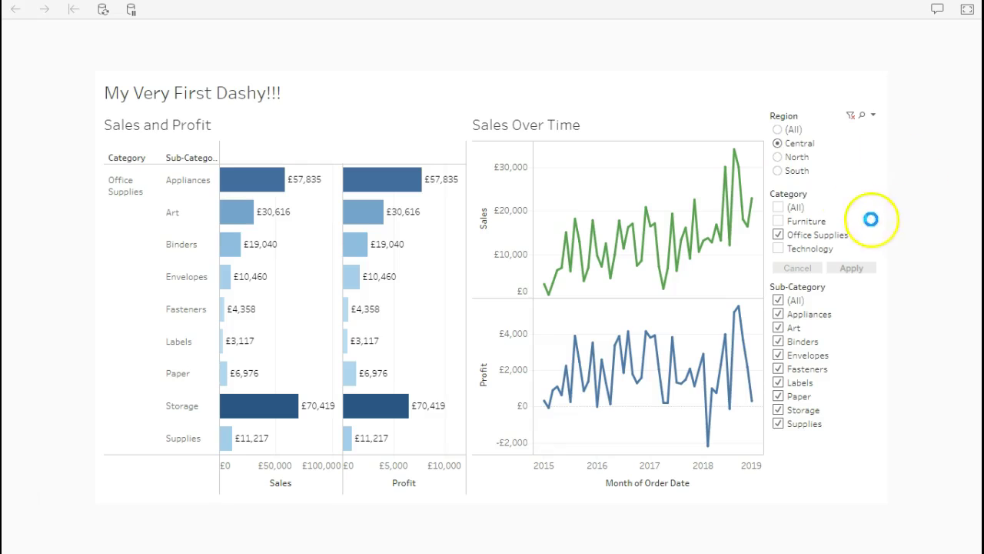
pyautogui.click(778, 207)
pyautogui.click(851, 268)
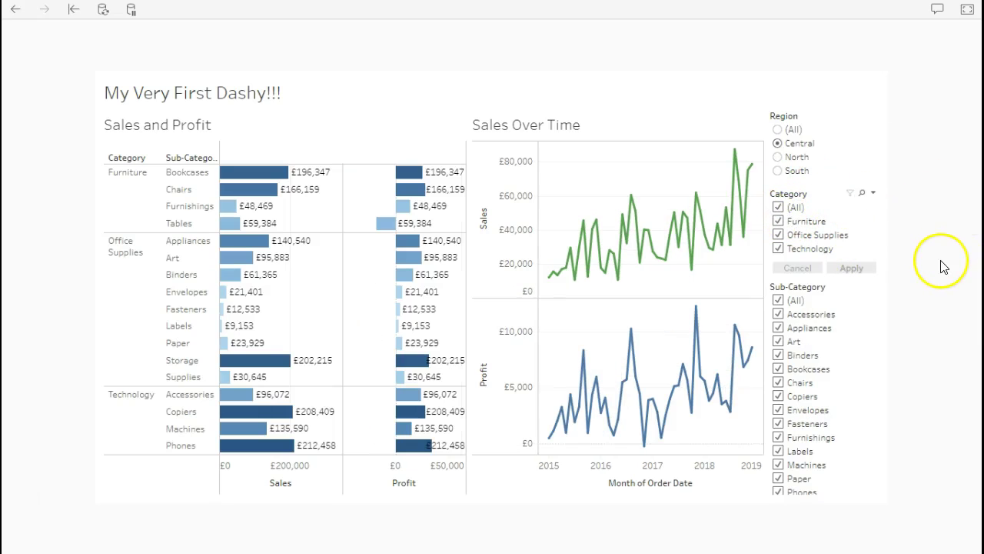
pyautogui.click(966, 10)
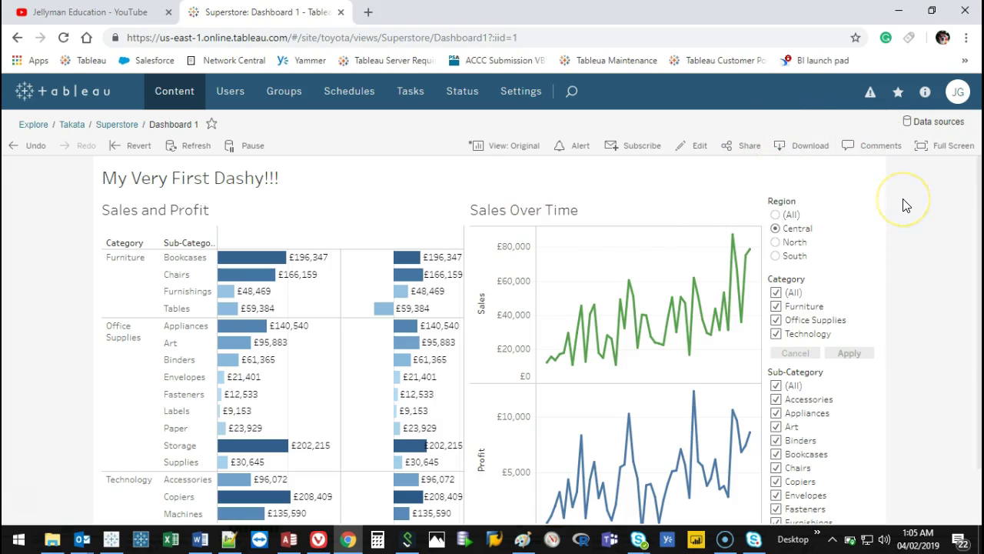
pyautogui.click(878, 150)
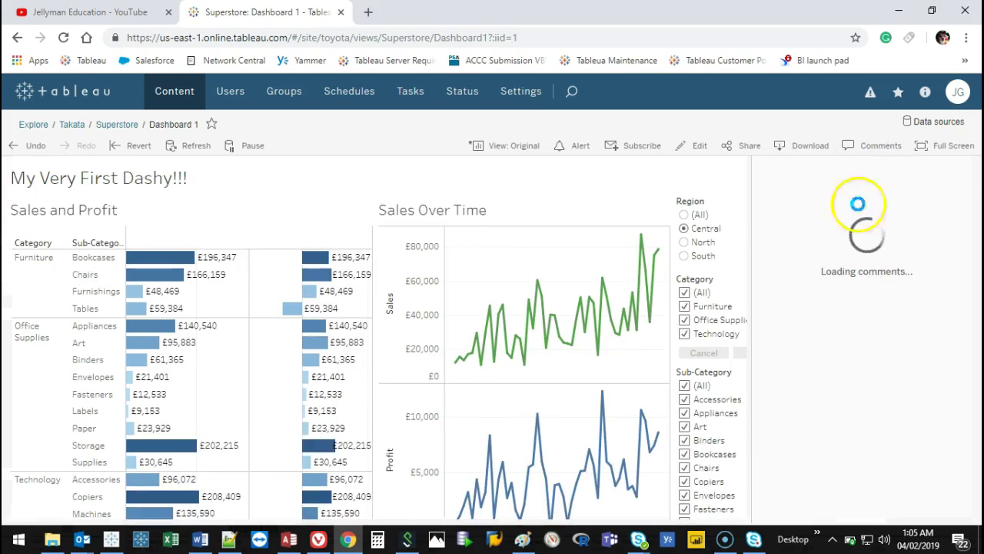
pyautogui.click(832, 477)
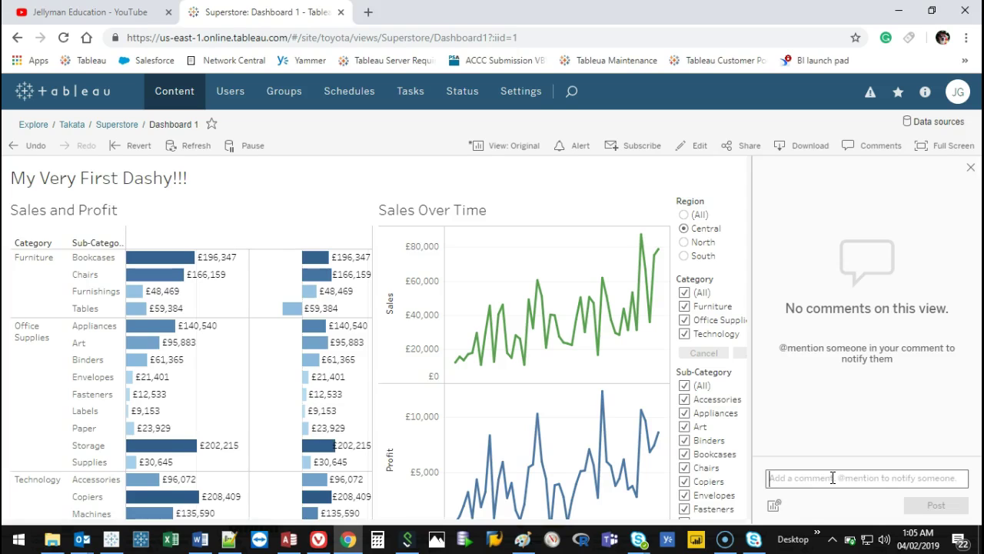
pyautogui.write('@')
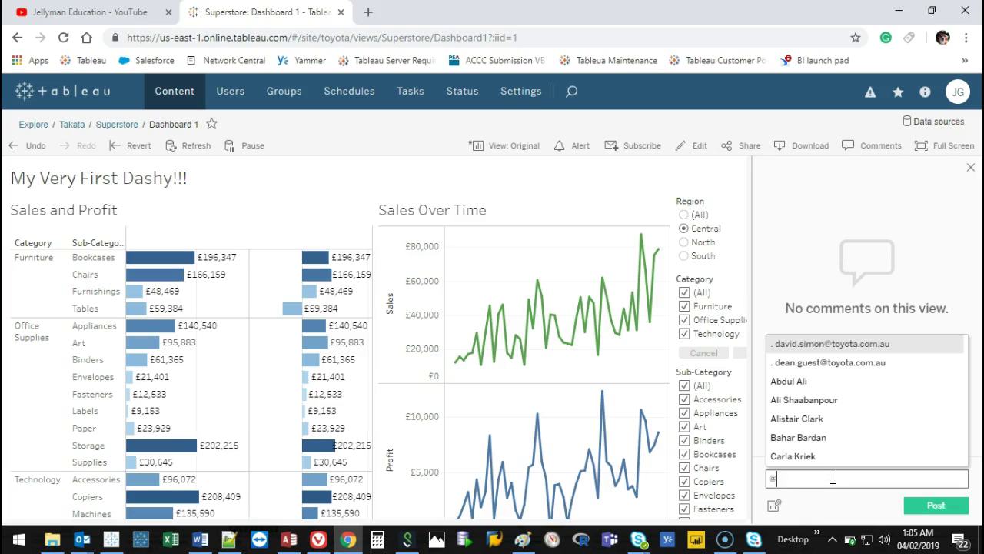
pyautogui.write('jed')
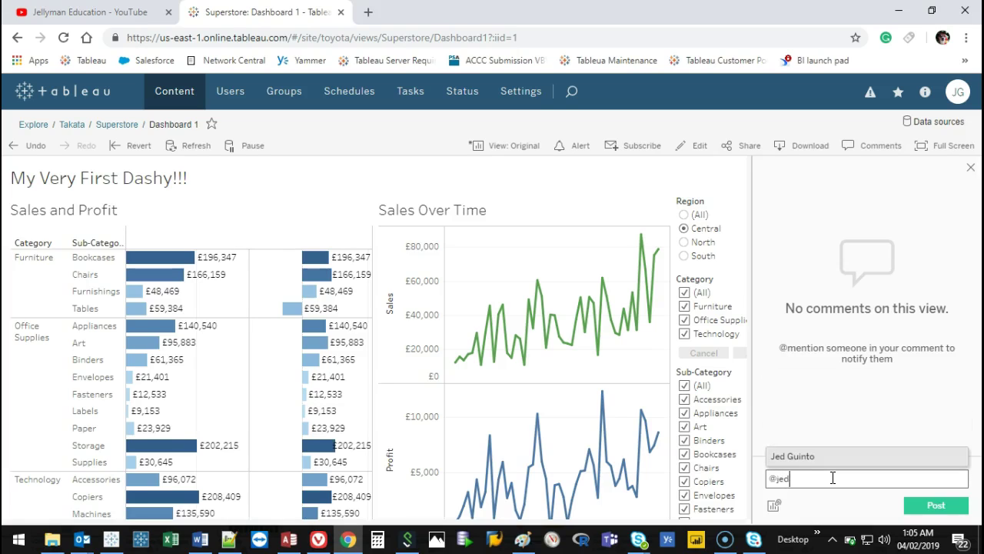
pyautogui.click(803, 452)
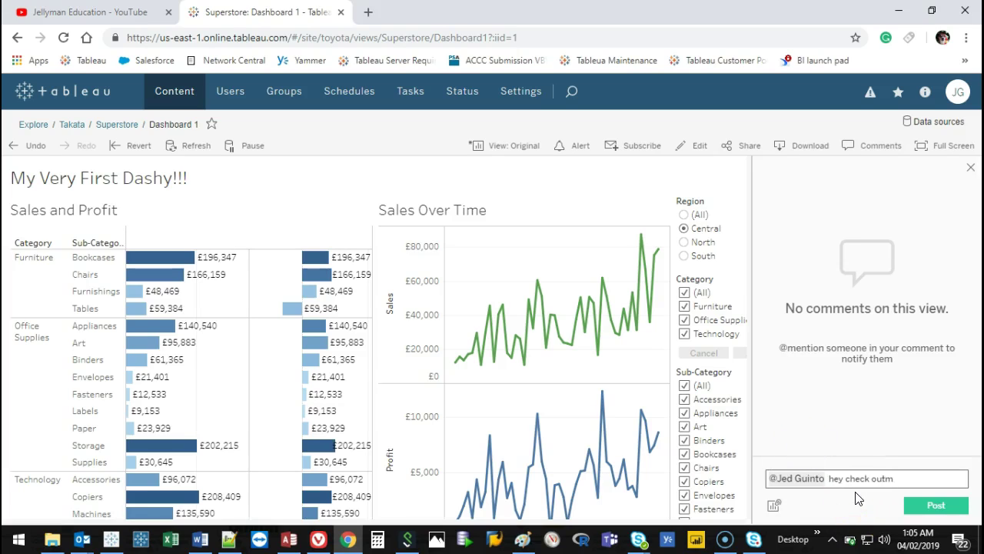
pyautogui.write('y dashboard')
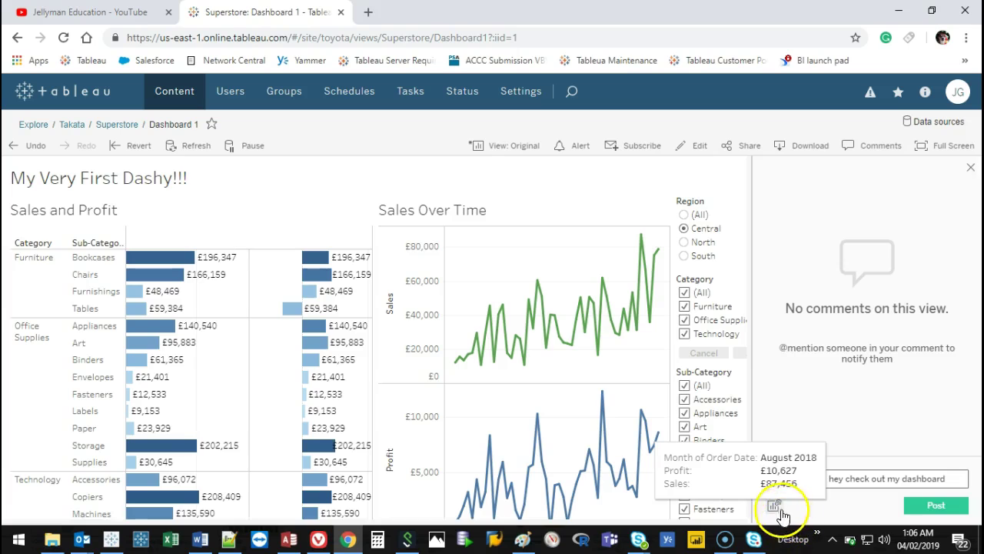
# Filter the Category to Furniture only and apply it.
pyautogui.click(685, 306)
pyautogui.click(684, 292)
pyautogui.click(685, 306)
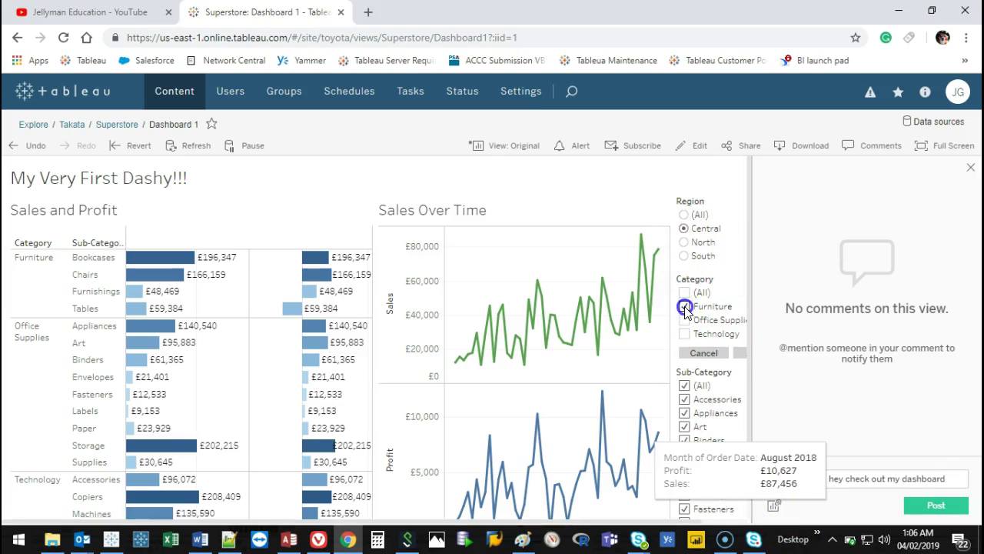
pyautogui.click(739, 353)
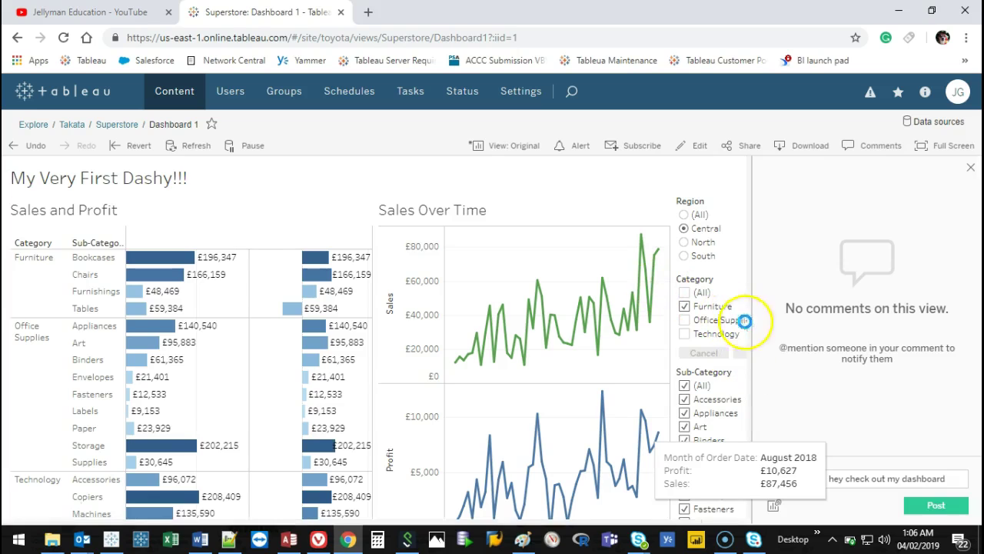
# Narrow Sub-Category to Bookcases only and attach a dashboard snapshot to the draft comment.
pyautogui.scroll(-1, 687, 226)
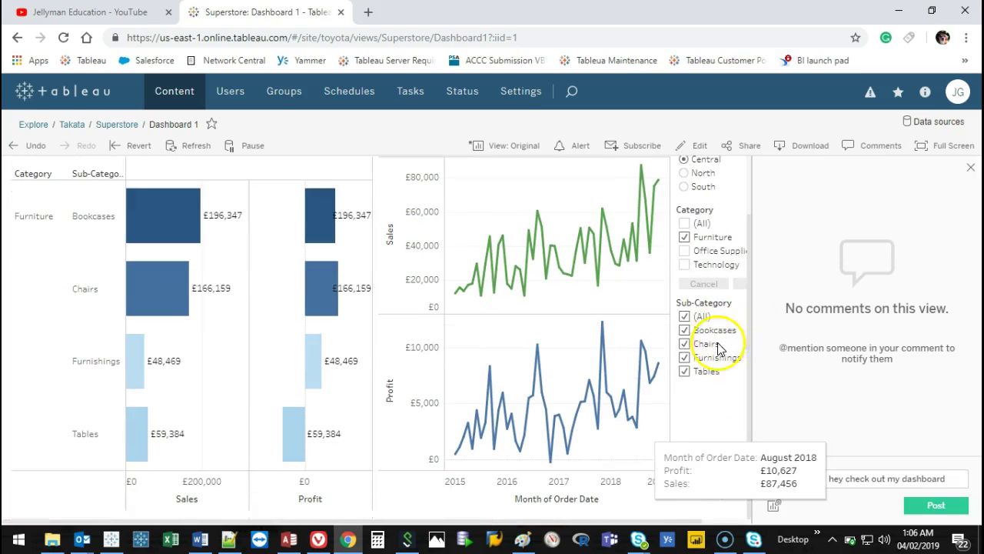
pyautogui.click(684, 316)
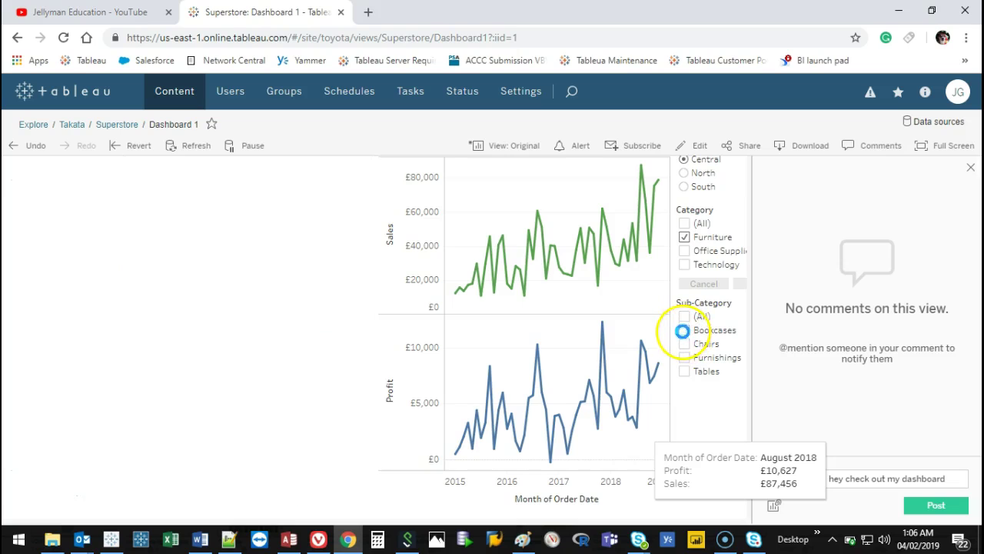
pyautogui.click(685, 331)
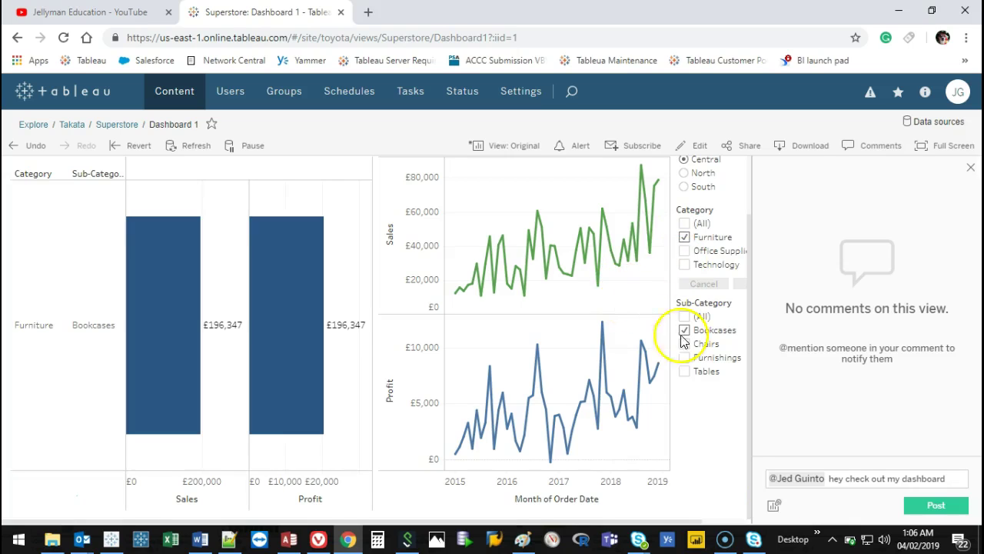
pyautogui.click(774, 504)
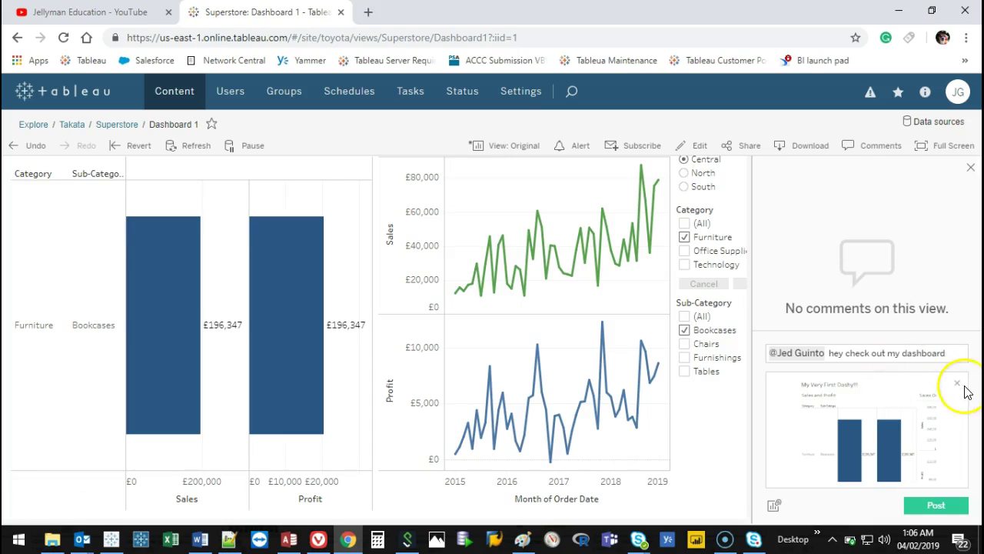
# Discard the attached snapshot and the comment text, then close the Comments panel.
pyautogui.click(956, 382)
pyautogui.moveTo(950, 478); pyautogui.dragTo(758, 466)
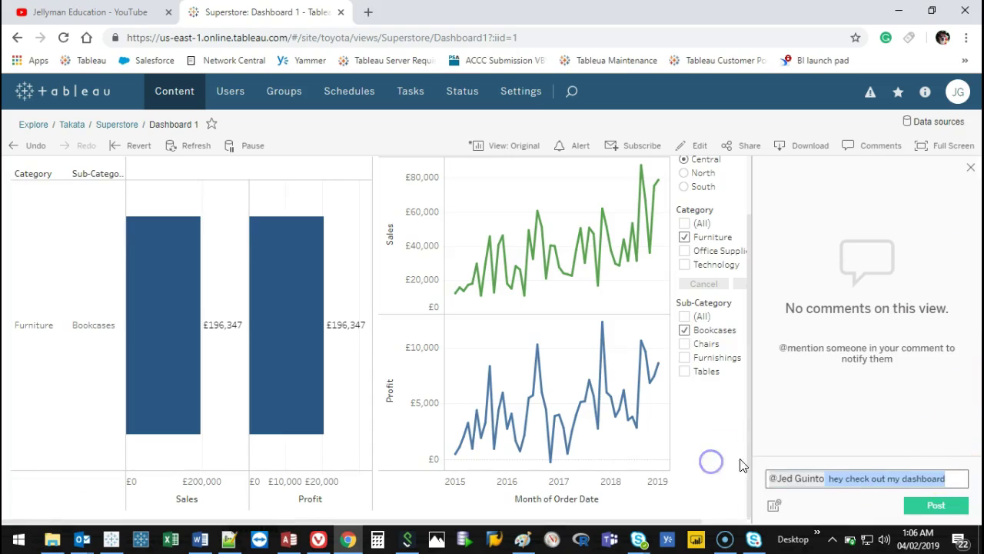
pyautogui.press('BackSpace')
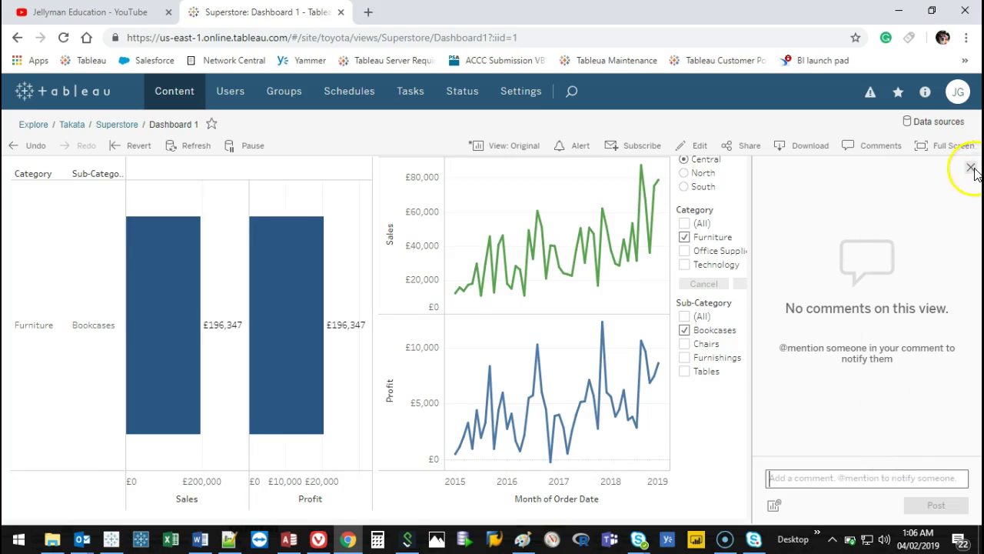
pyautogui.click(971, 167)
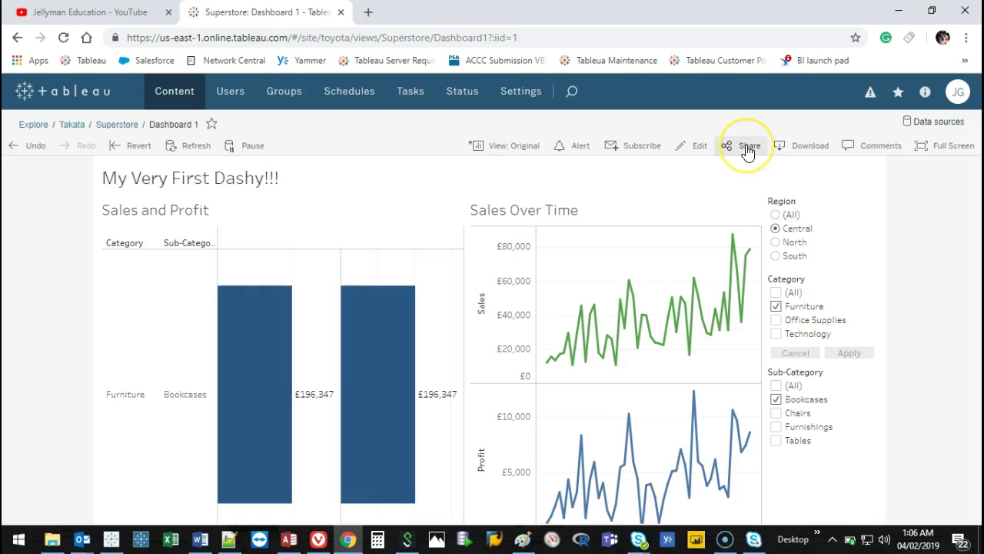
pyautogui.click(747, 150)
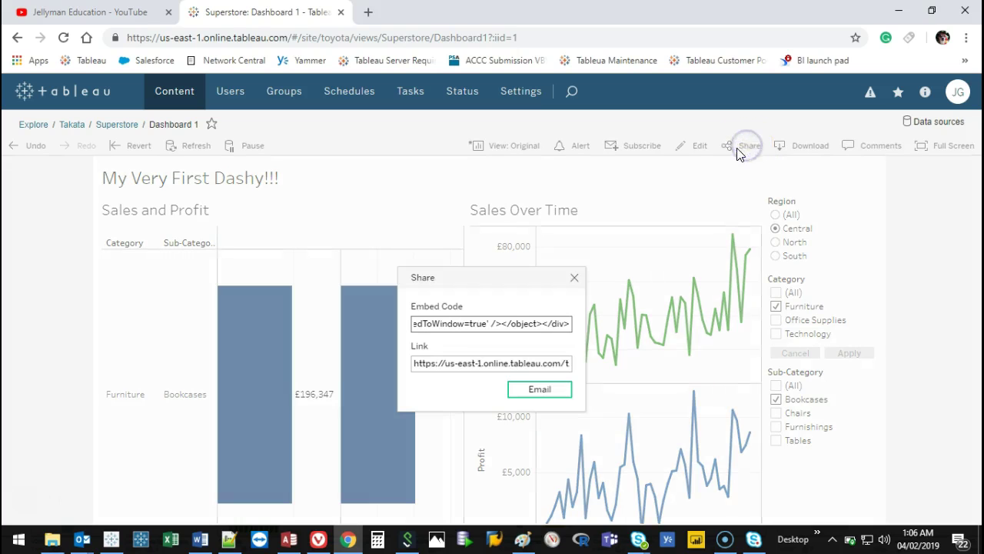
pyautogui.click(537, 323)
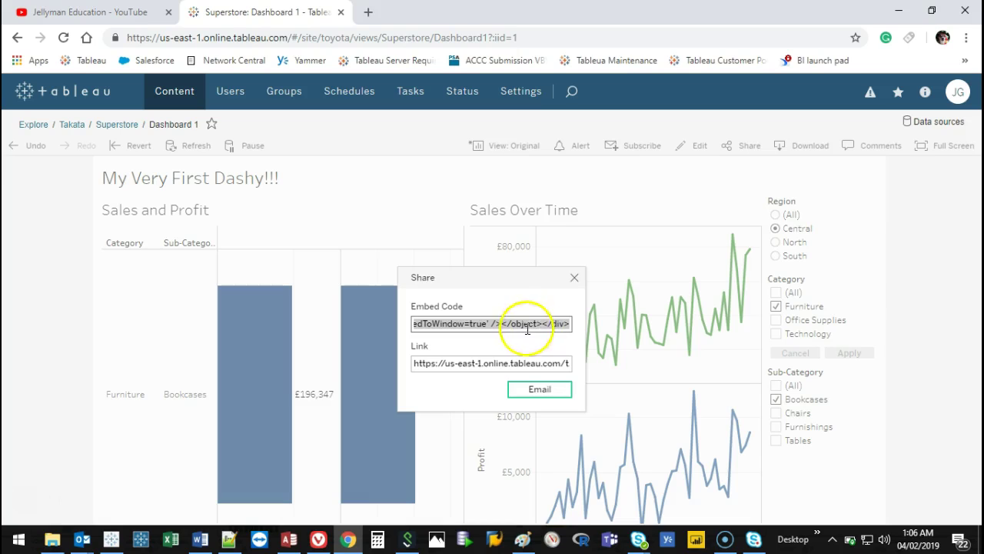
pyautogui.click(523, 362)
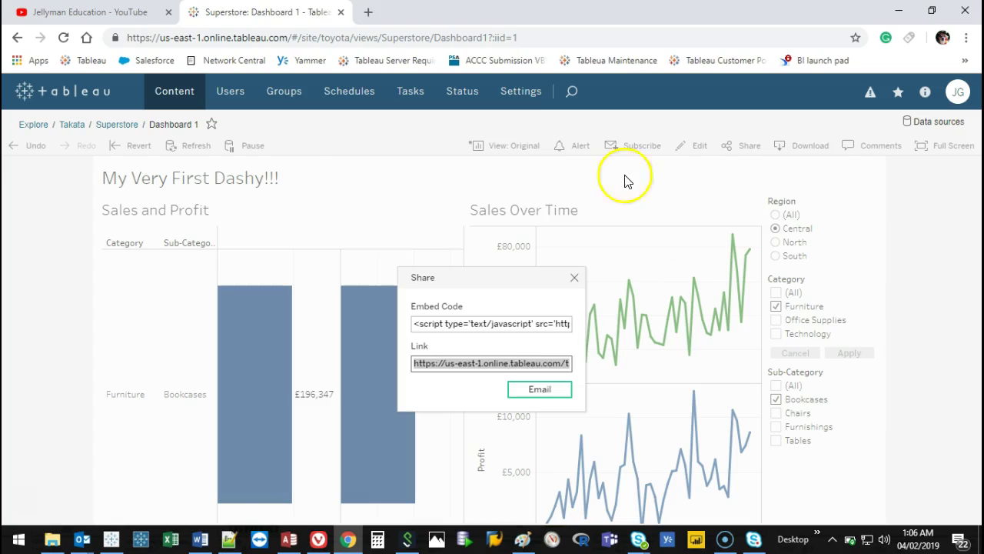
pyautogui.click(574, 277)
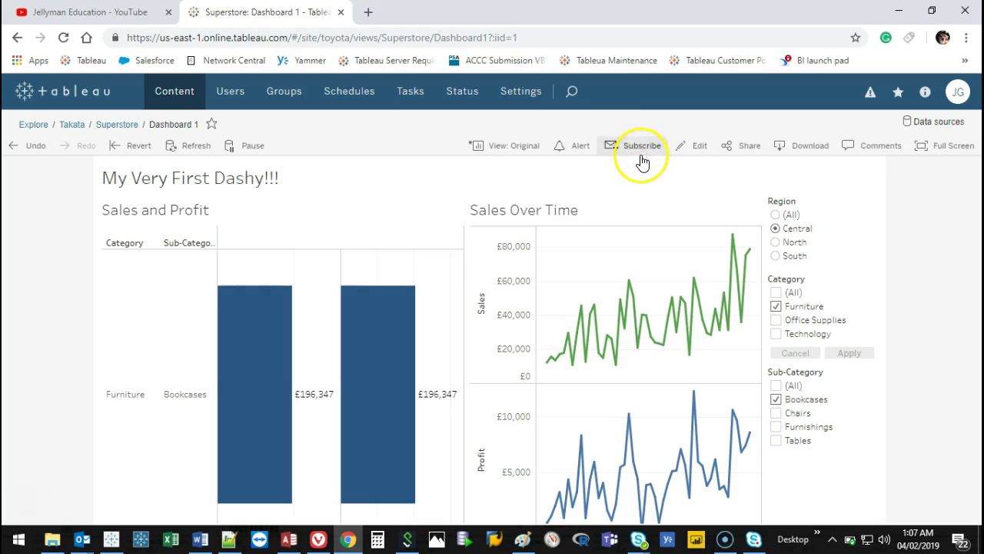
pyautogui.click(642, 149)
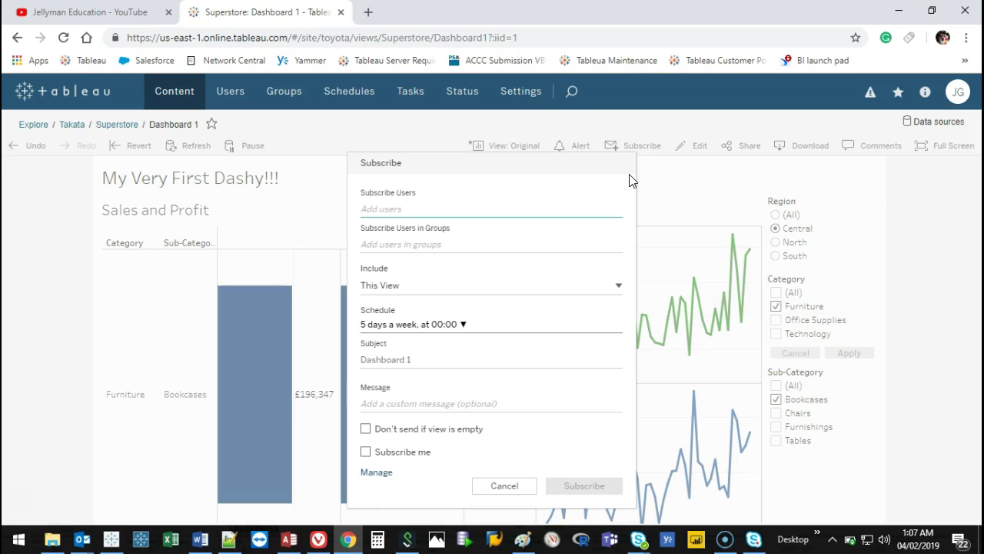
# Try adding a user and a user group to the subscription, cancelling both.
pyautogui.click(423, 209)
pyautogui.click(390, 213)
pyautogui.write('jed')
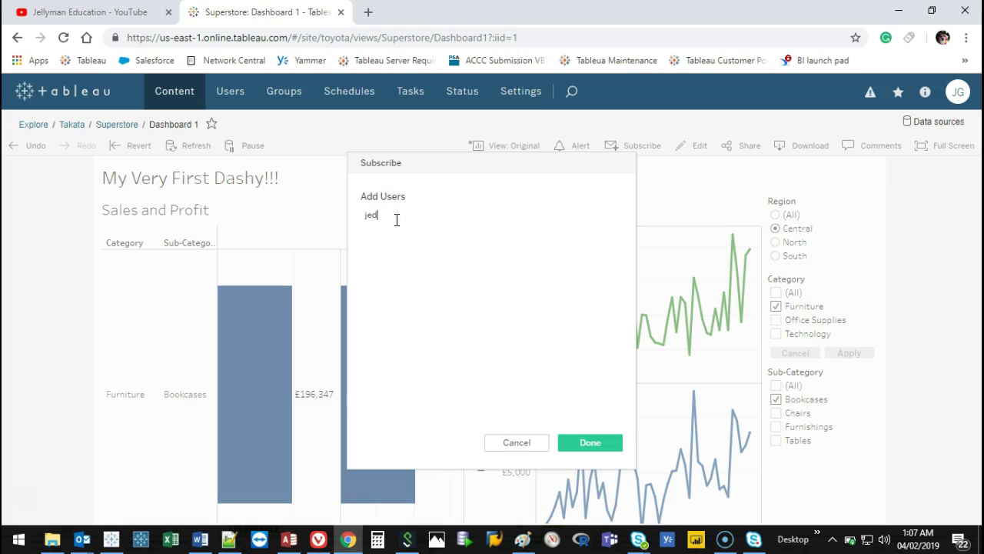
pyautogui.click(413, 254)
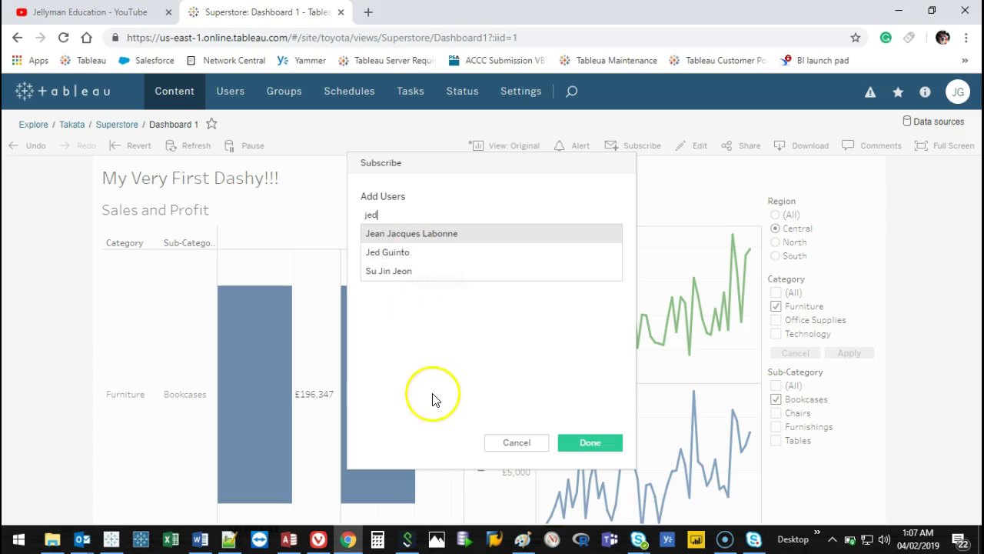
pyautogui.click(528, 443)
pyautogui.click(424, 248)
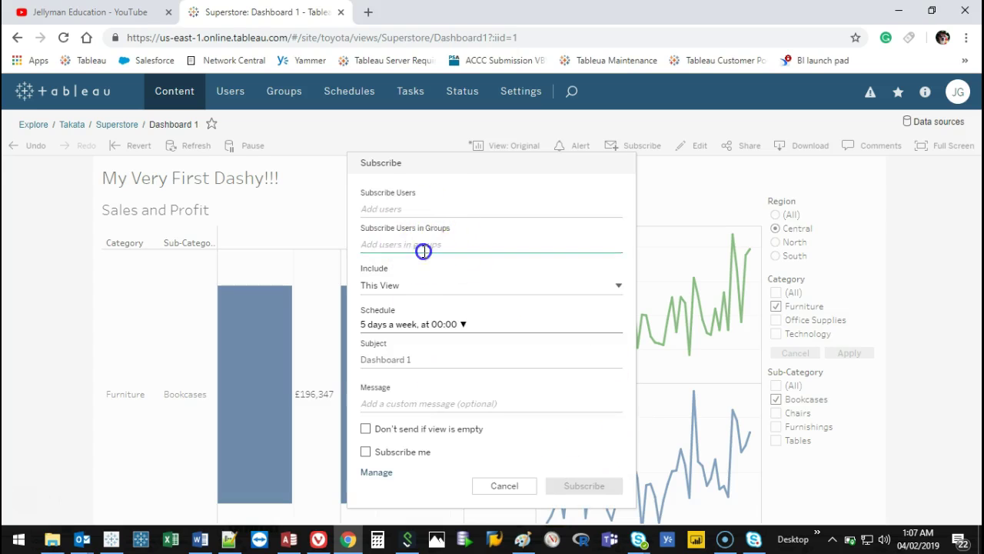
pyautogui.click(519, 441)
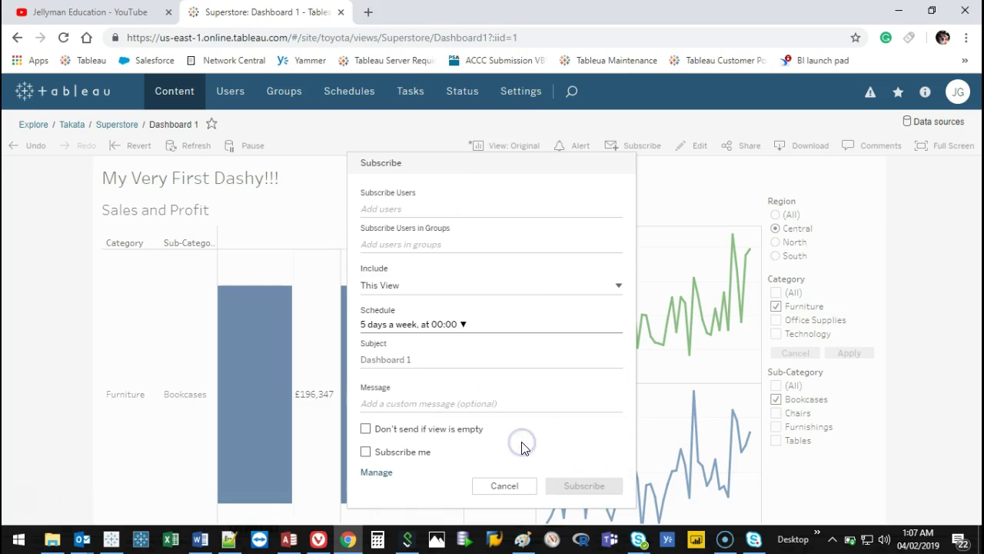
# Keep This View as the subscription's included content and show the schedule options.
pyautogui.click(568, 286)
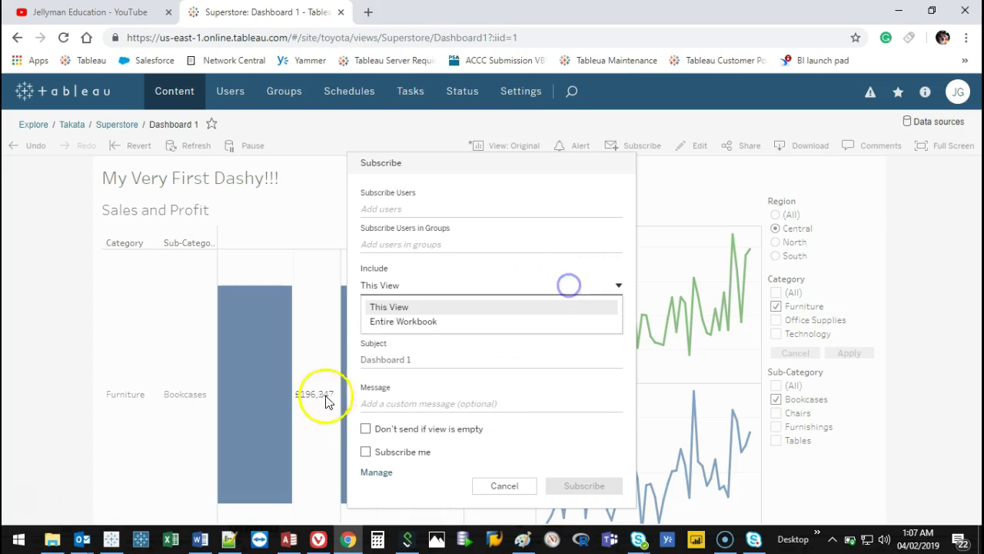
pyautogui.click(454, 268)
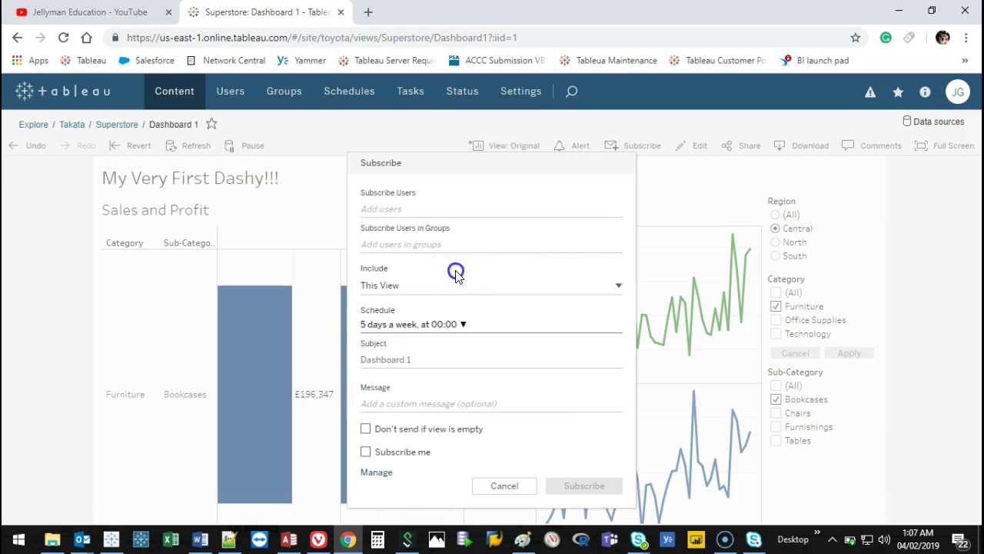
pyautogui.click(465, 323)
pyautogui.scroll(-1, 586, 384)
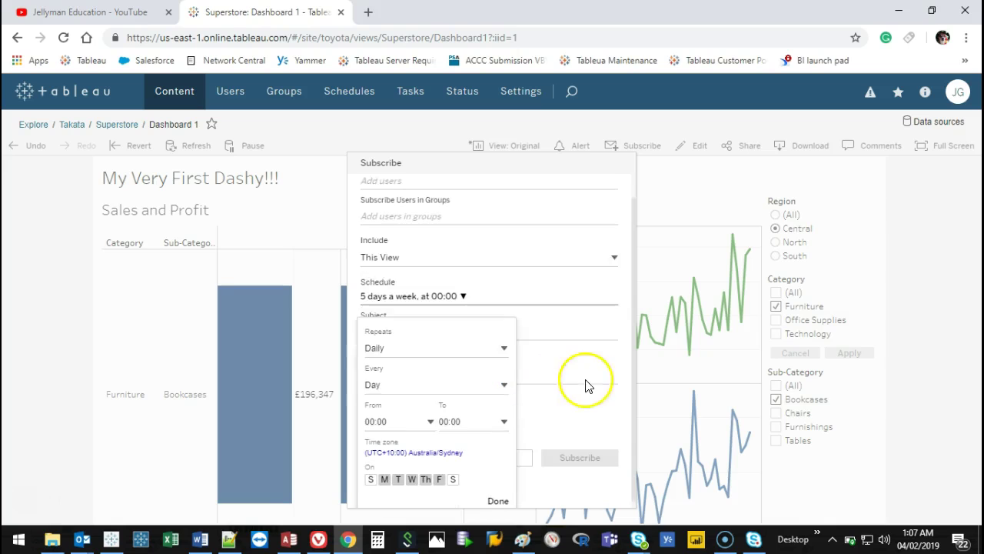
# Confirm the schedule unchanged: Daily, every Day, starting 00:00, five delivery days.
pyautogui.click(456, 342)
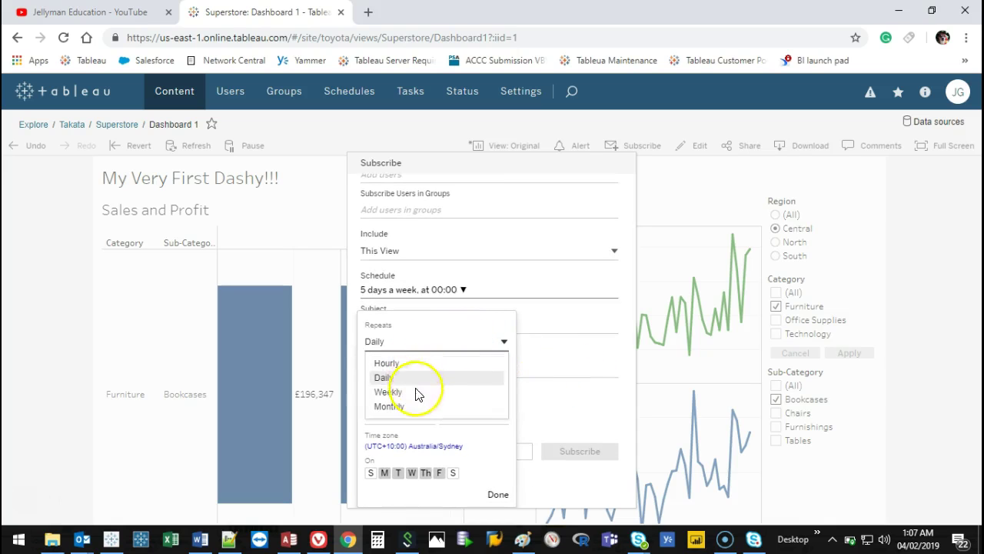
pyautogui.click(420, 331)
pyautogui.click(417, 380)
pyautogui.click(403, 379)
pyautogui.click(412, 414)
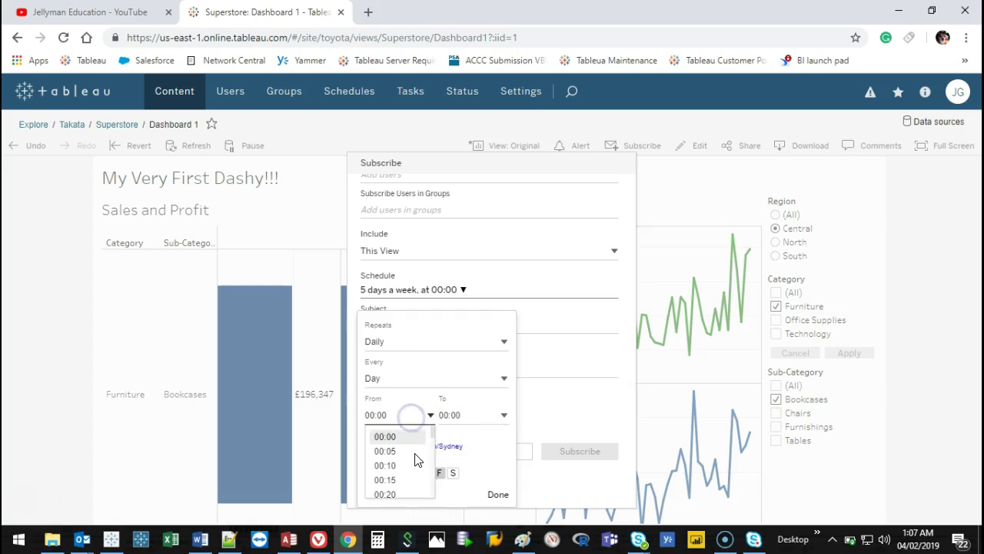
pyautogui.click(401, 398)
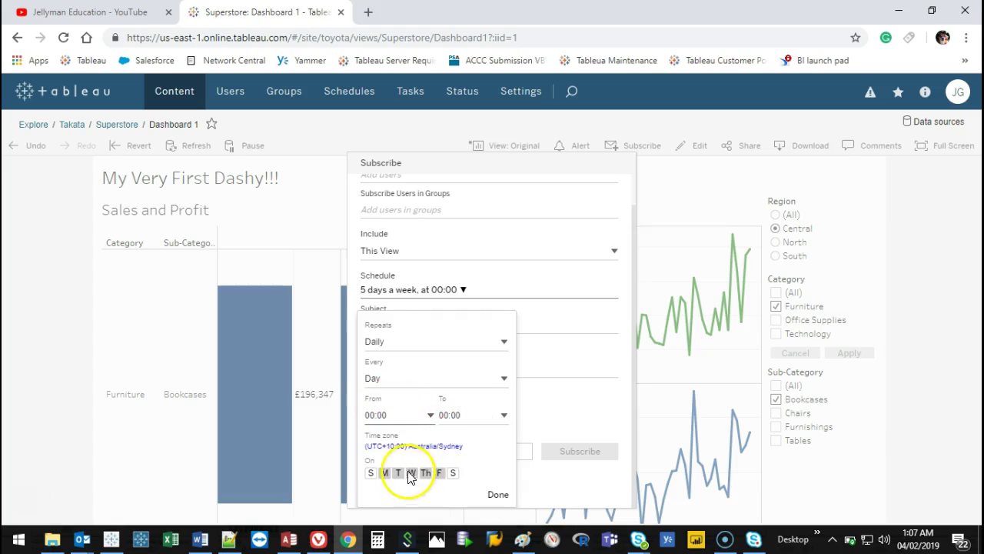
pyautogui.click(398, 472)
pyautogui.click(385, 472)
pyautogui.click(496, 494)
# Try the Subject, Message and Add users fields, then cancel the subscription.
pyautogui.click(408, 364)
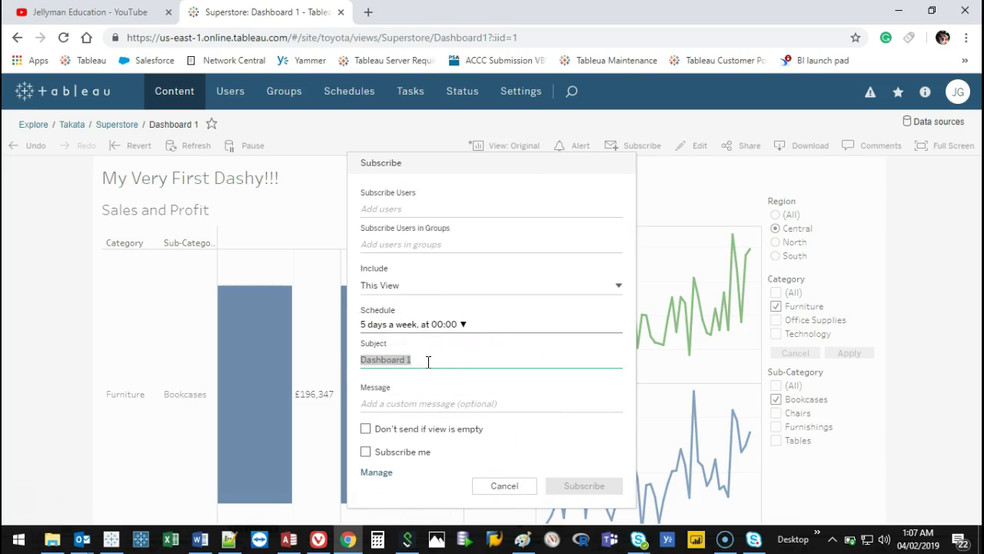
pyautogui.click(450, 408)
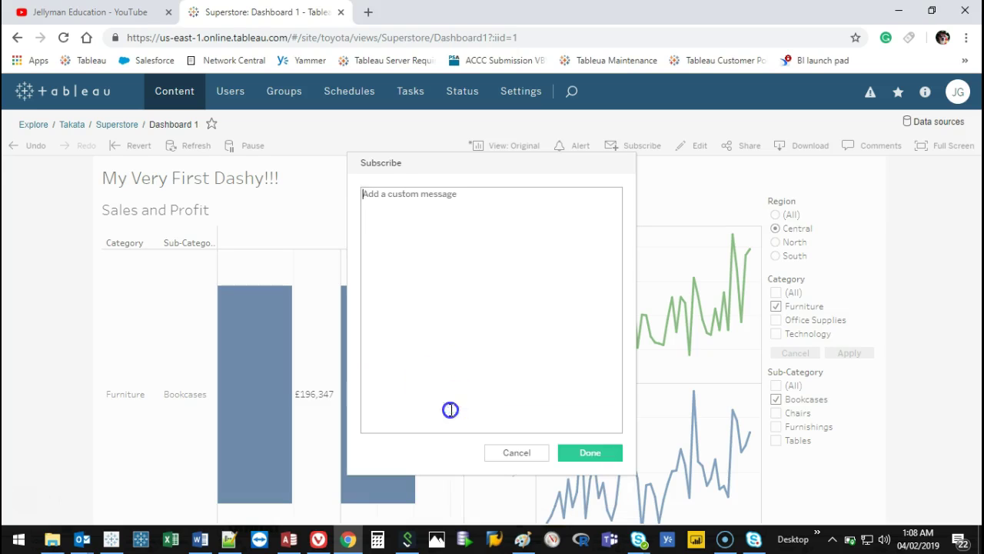
pyautogui.click(520, 450)
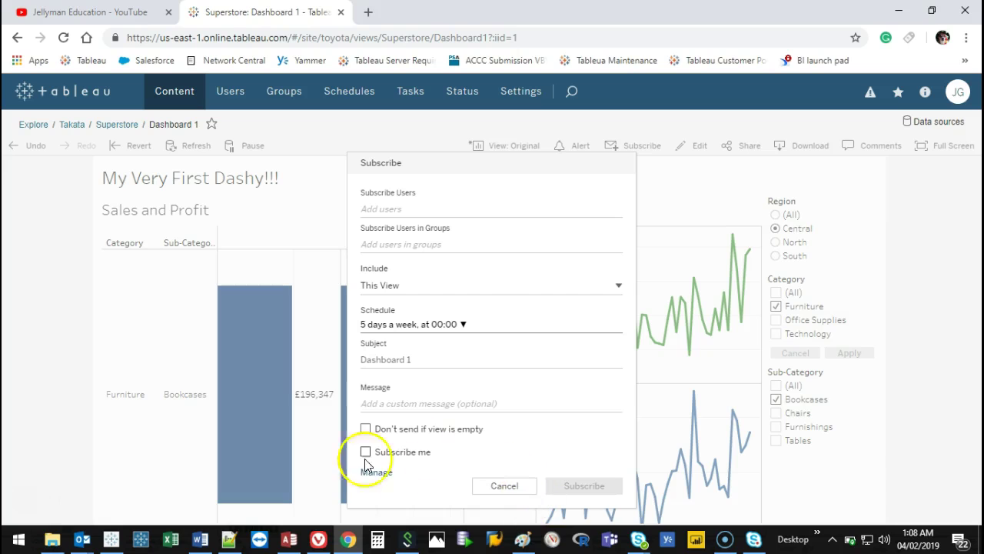
pyautogui.click(413, 209)
pyautogui.click(424, 216)
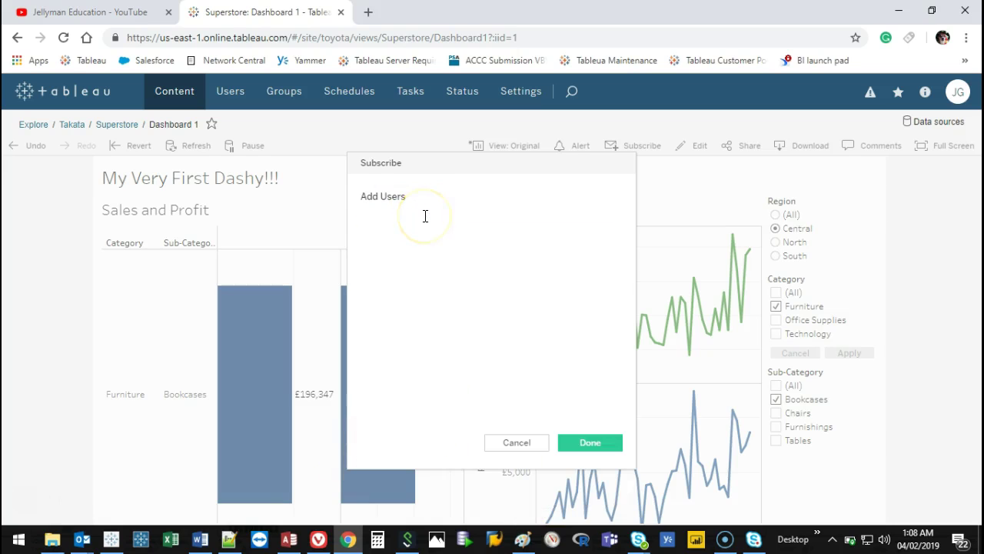
pyautogui.click(504, 445)
pyautogui.click(506, 484)
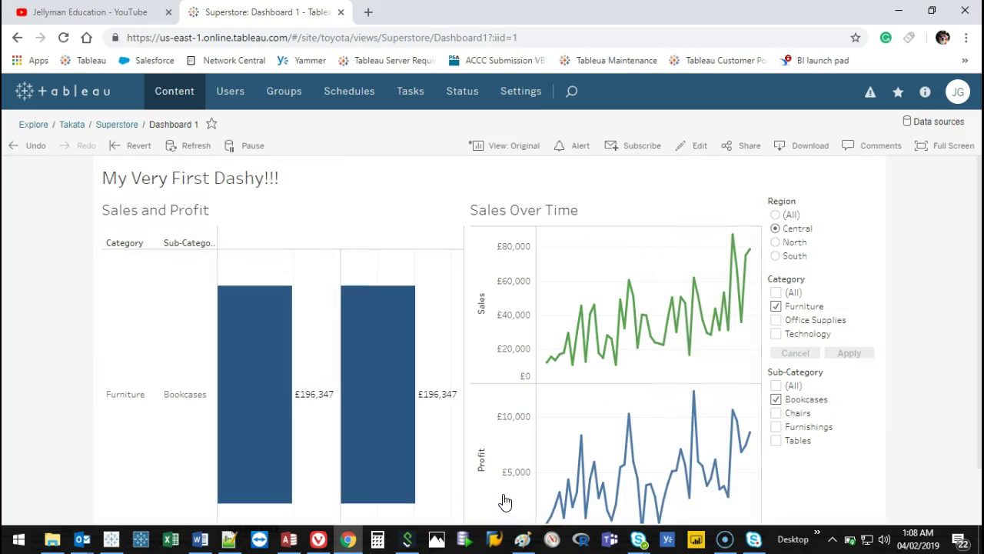